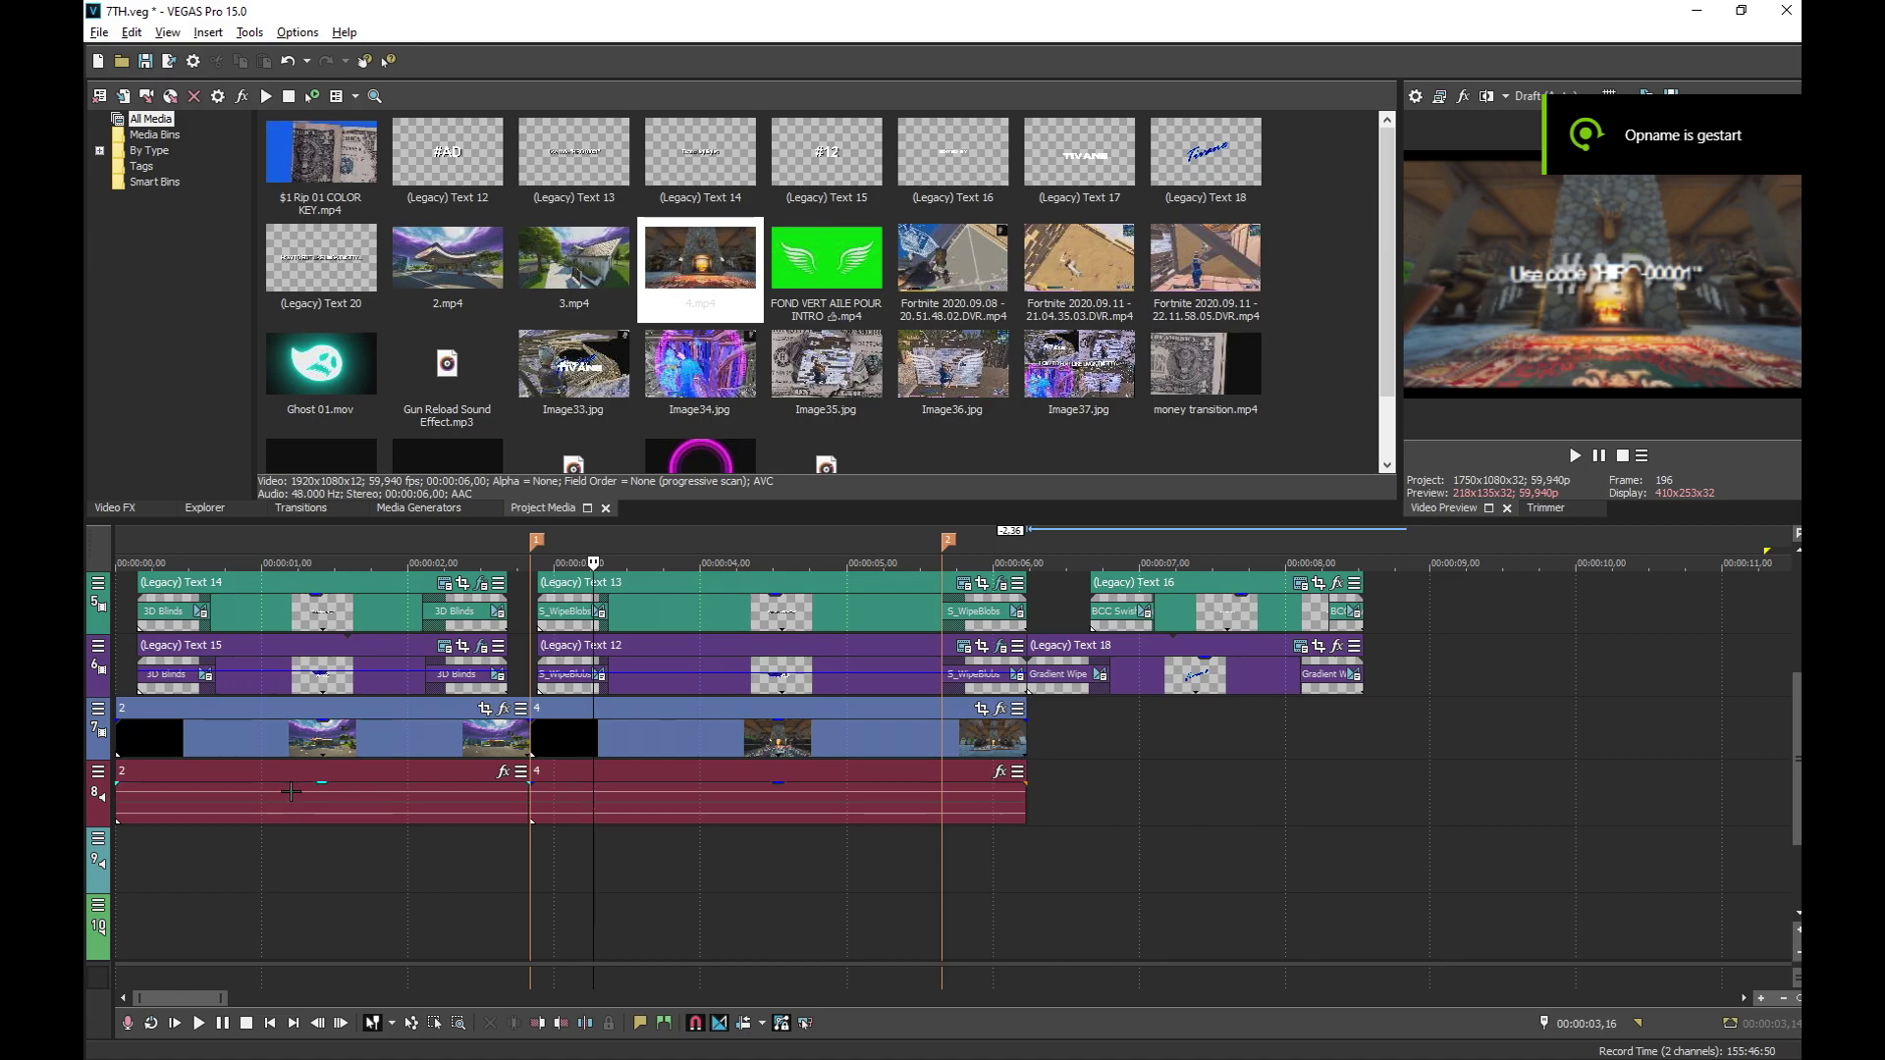
Insert a velocity envelope on video clip 2, add a point just after its start and set the starting point to 300% forward velocity
right_click(293, 736)
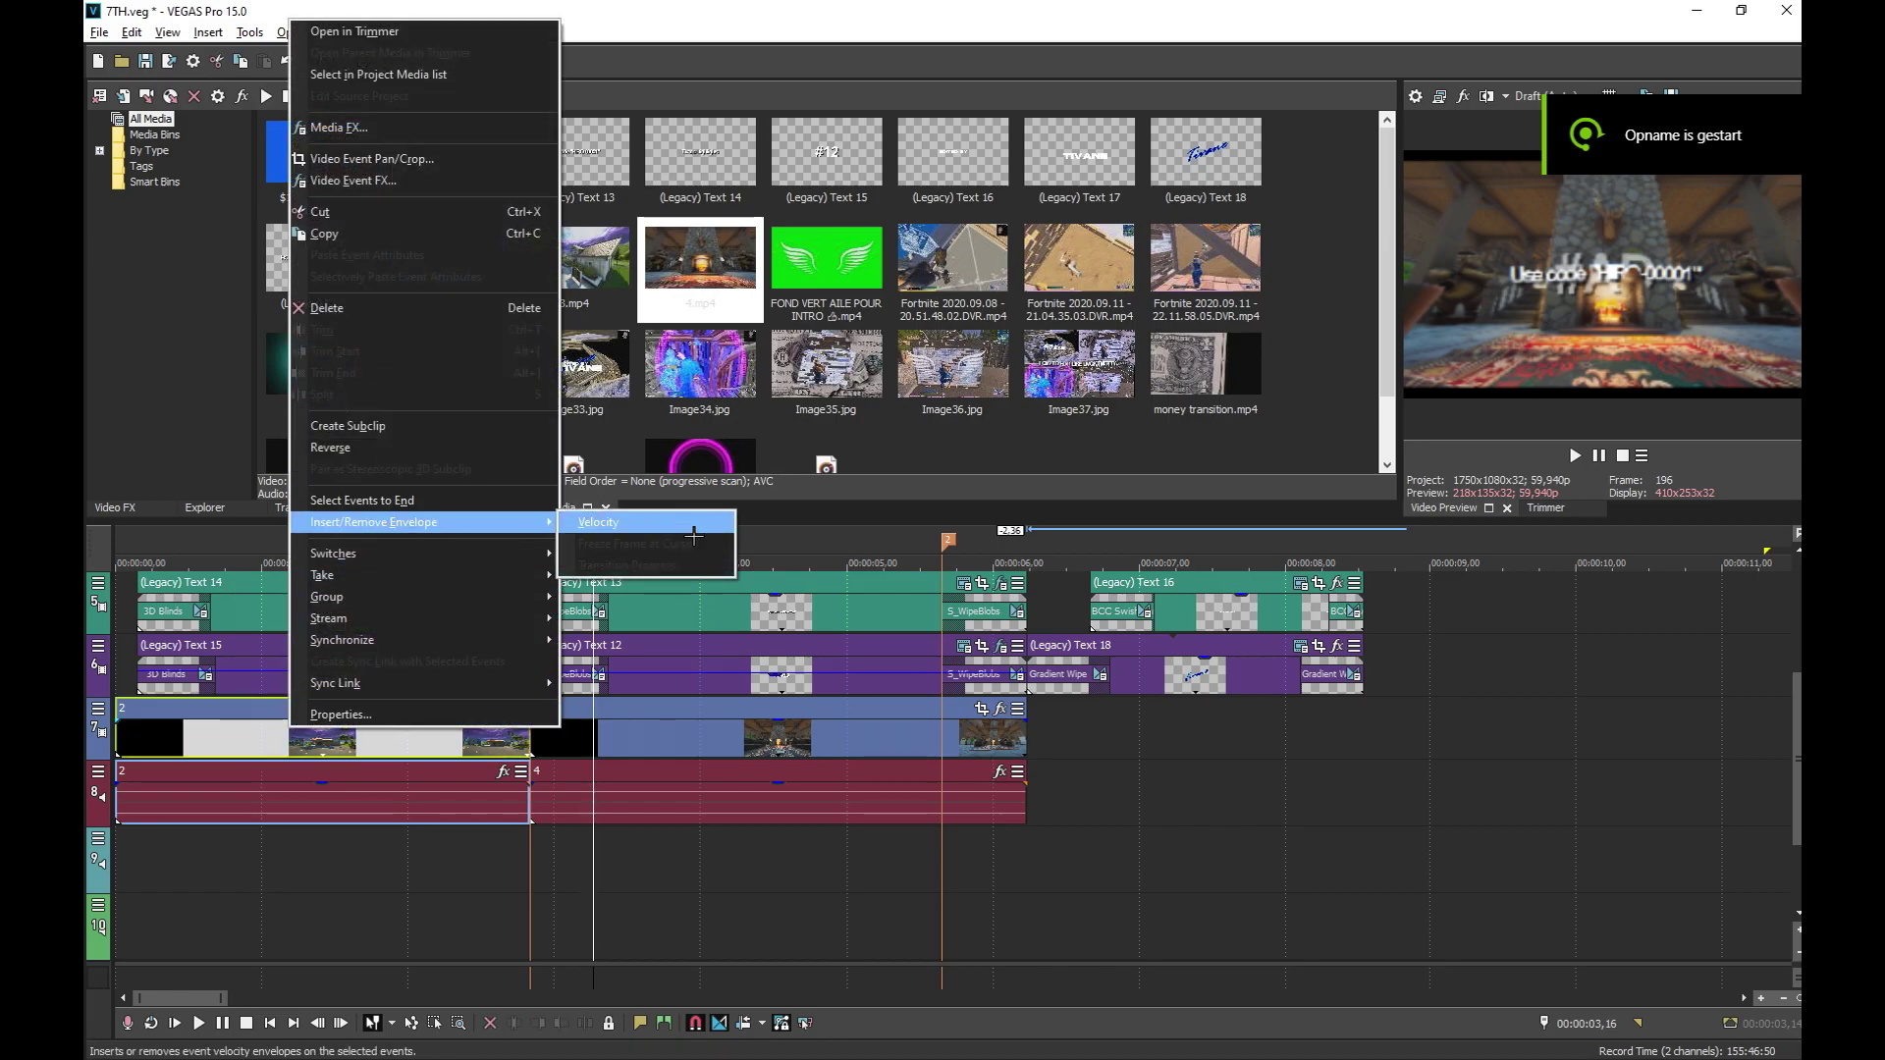
left_click(619, 521)
right_click(132, 765)
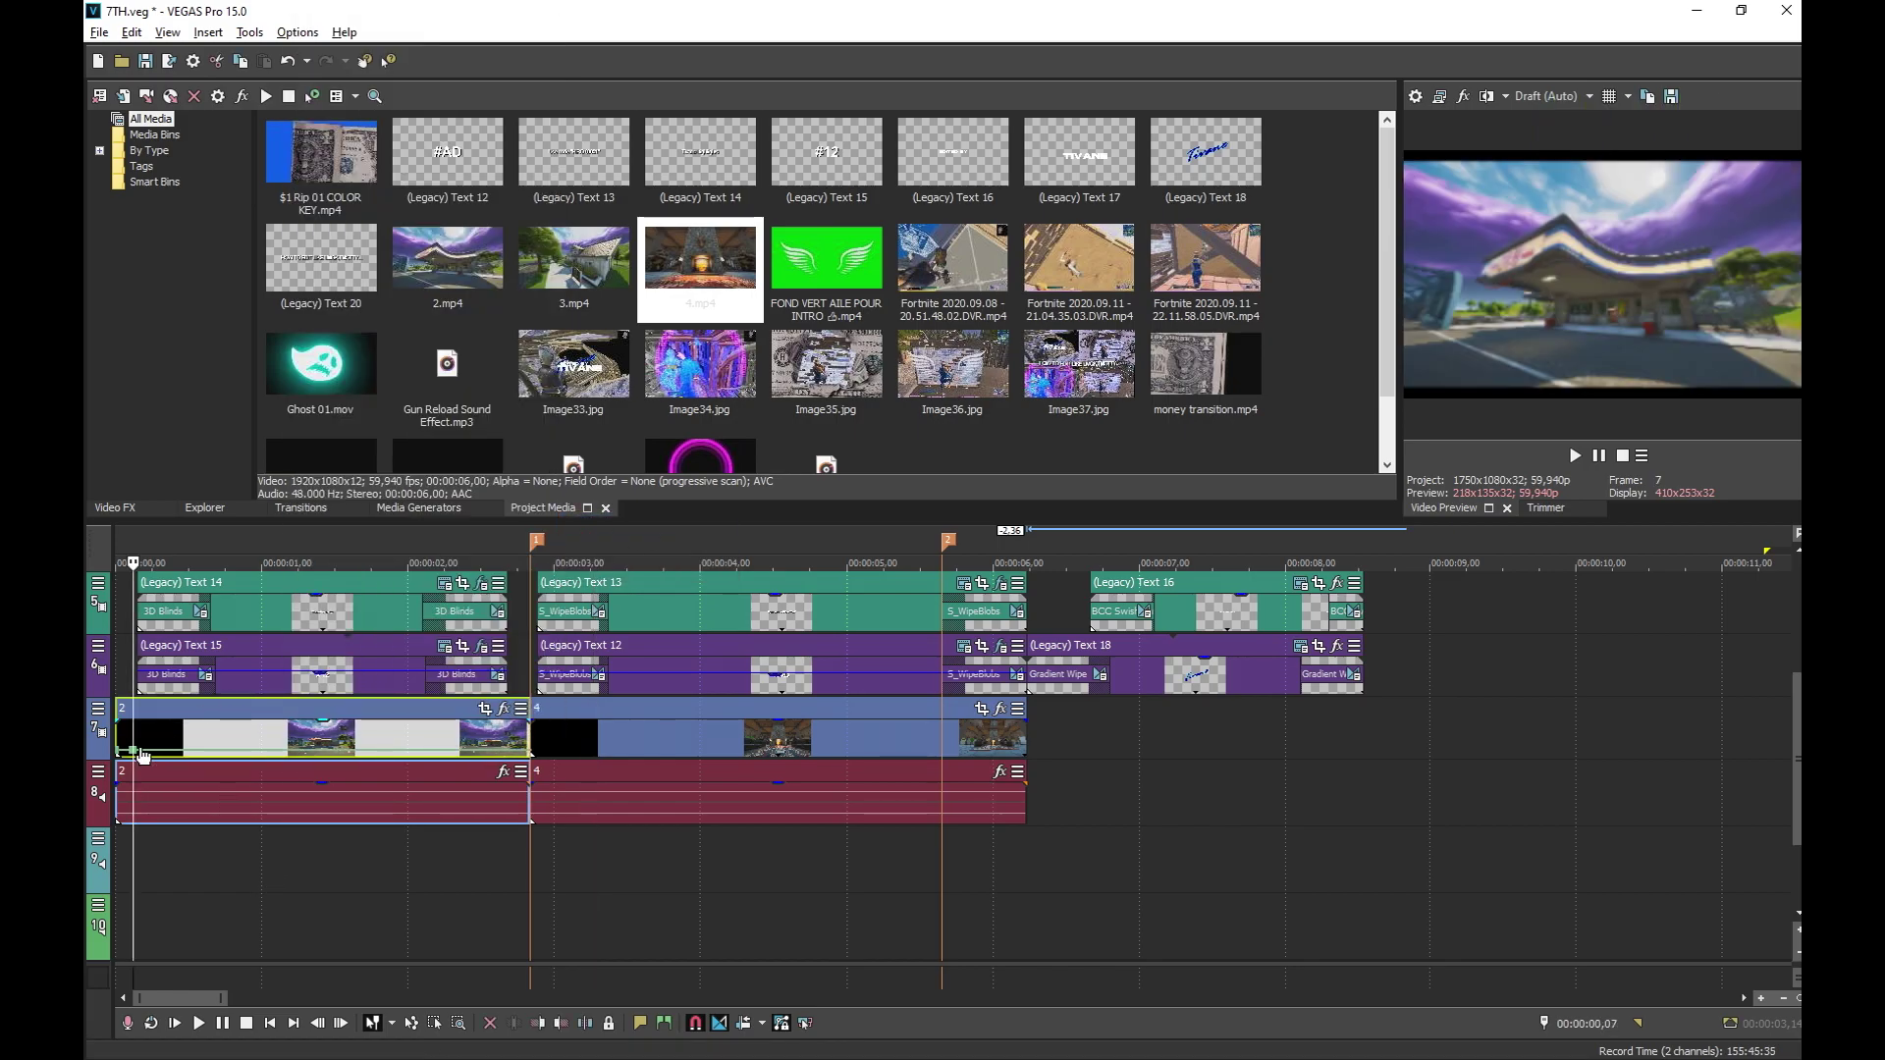
left_click(118, 756)
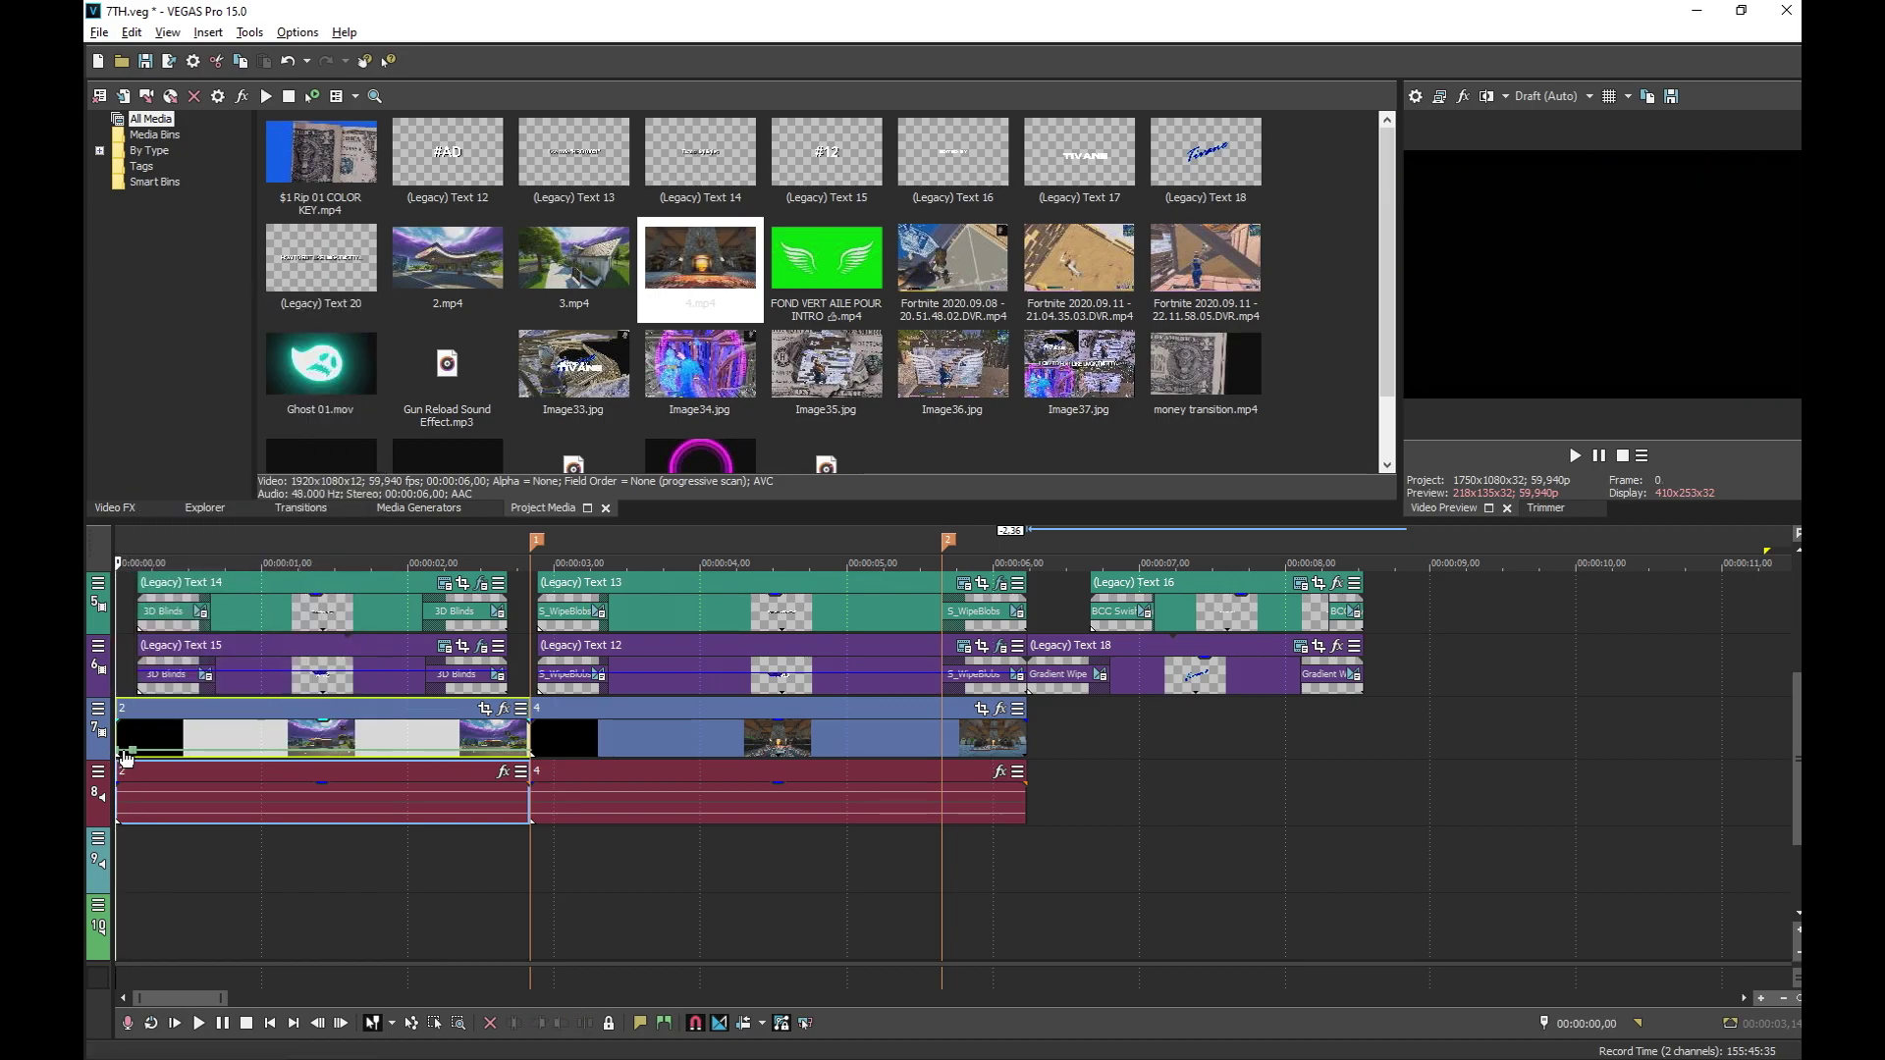
right_click(118, 752)
left_click(210, 304)
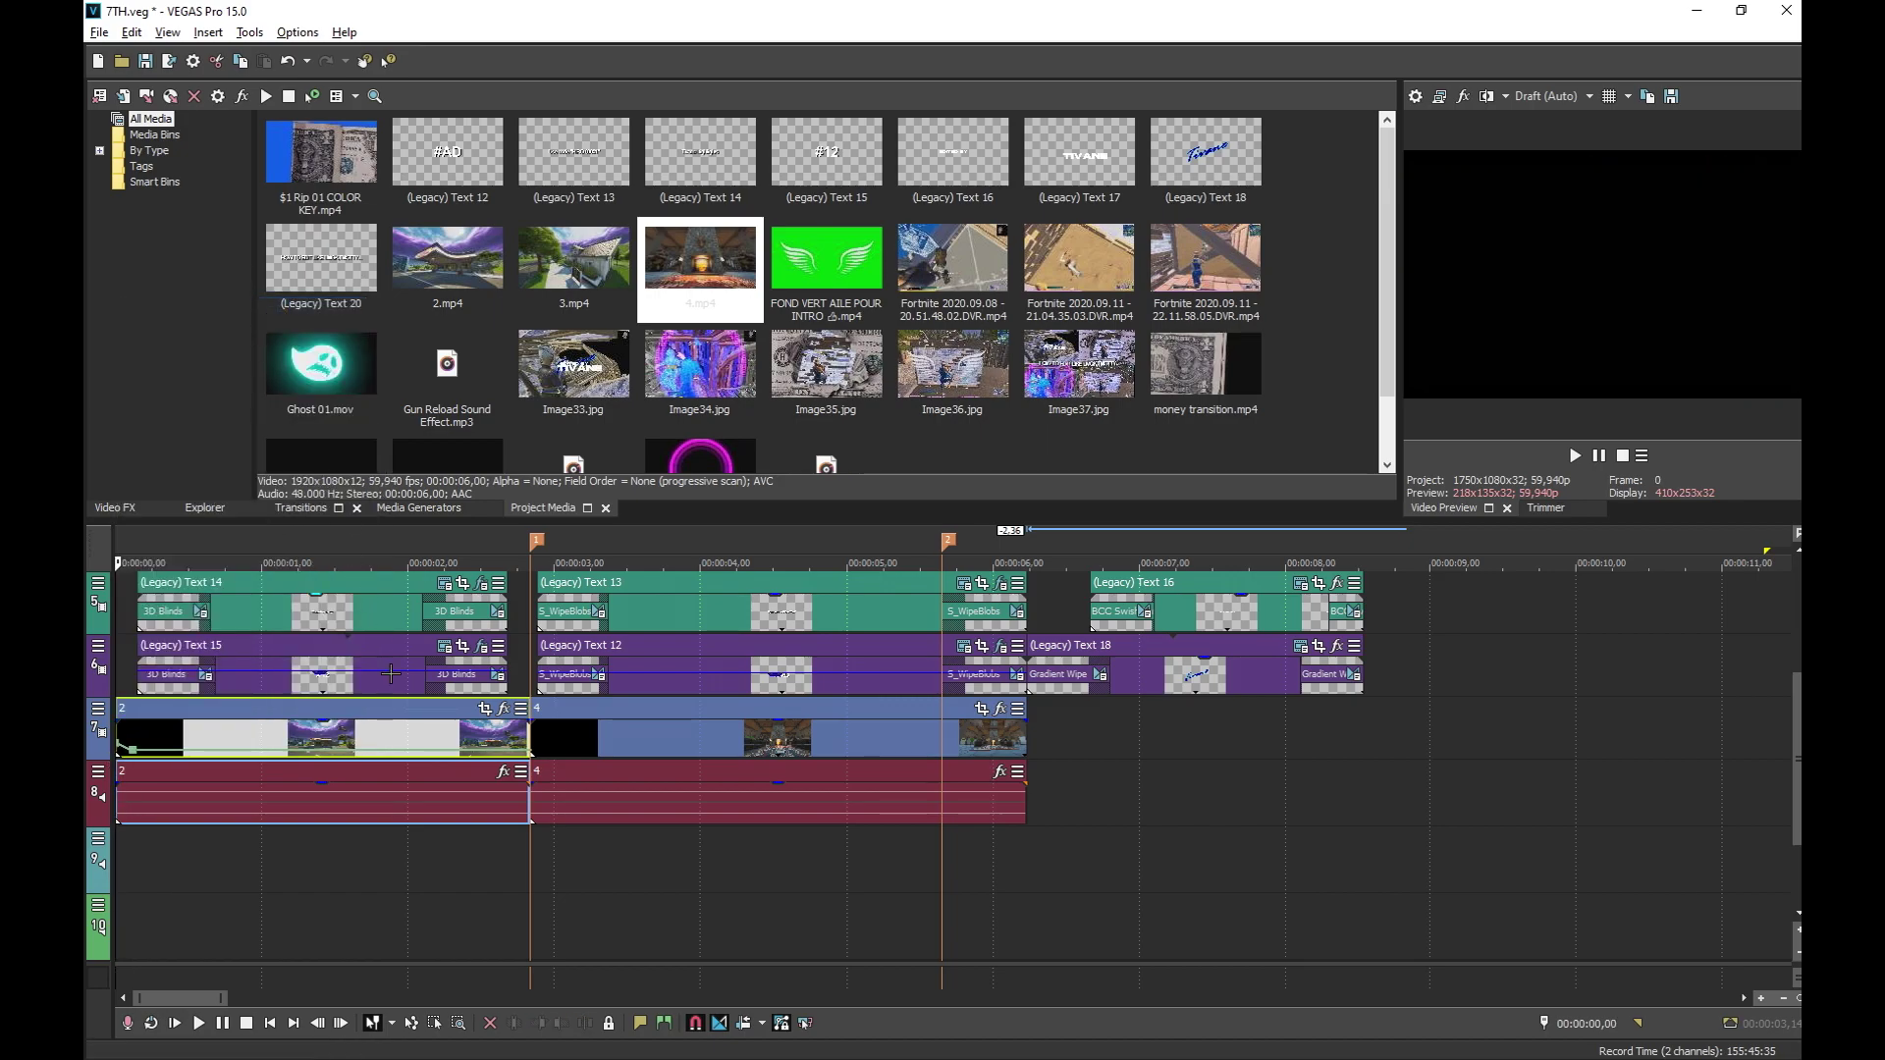
Add a velocity point just before the end of clip 2 and set its end point to 300% forward velocity
left_click(505, 756)
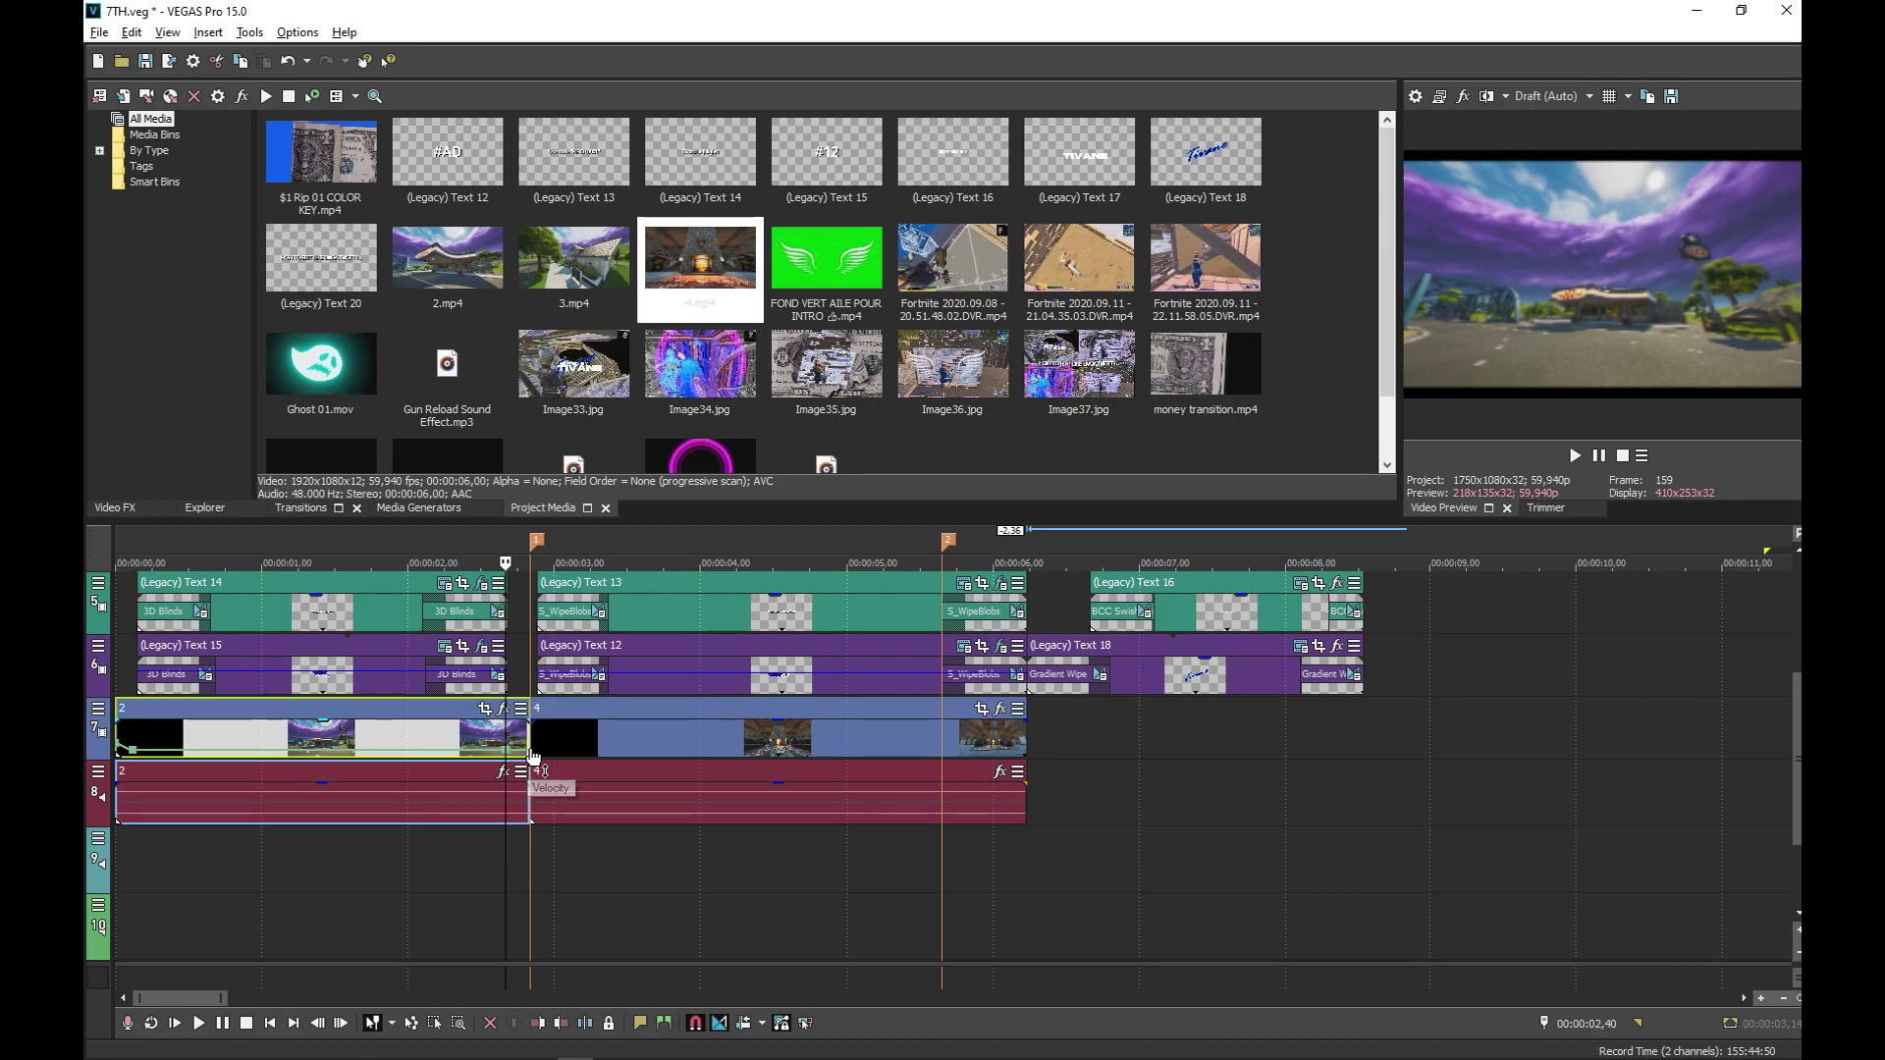
right_click(526, 751)
left_click(605, 305)
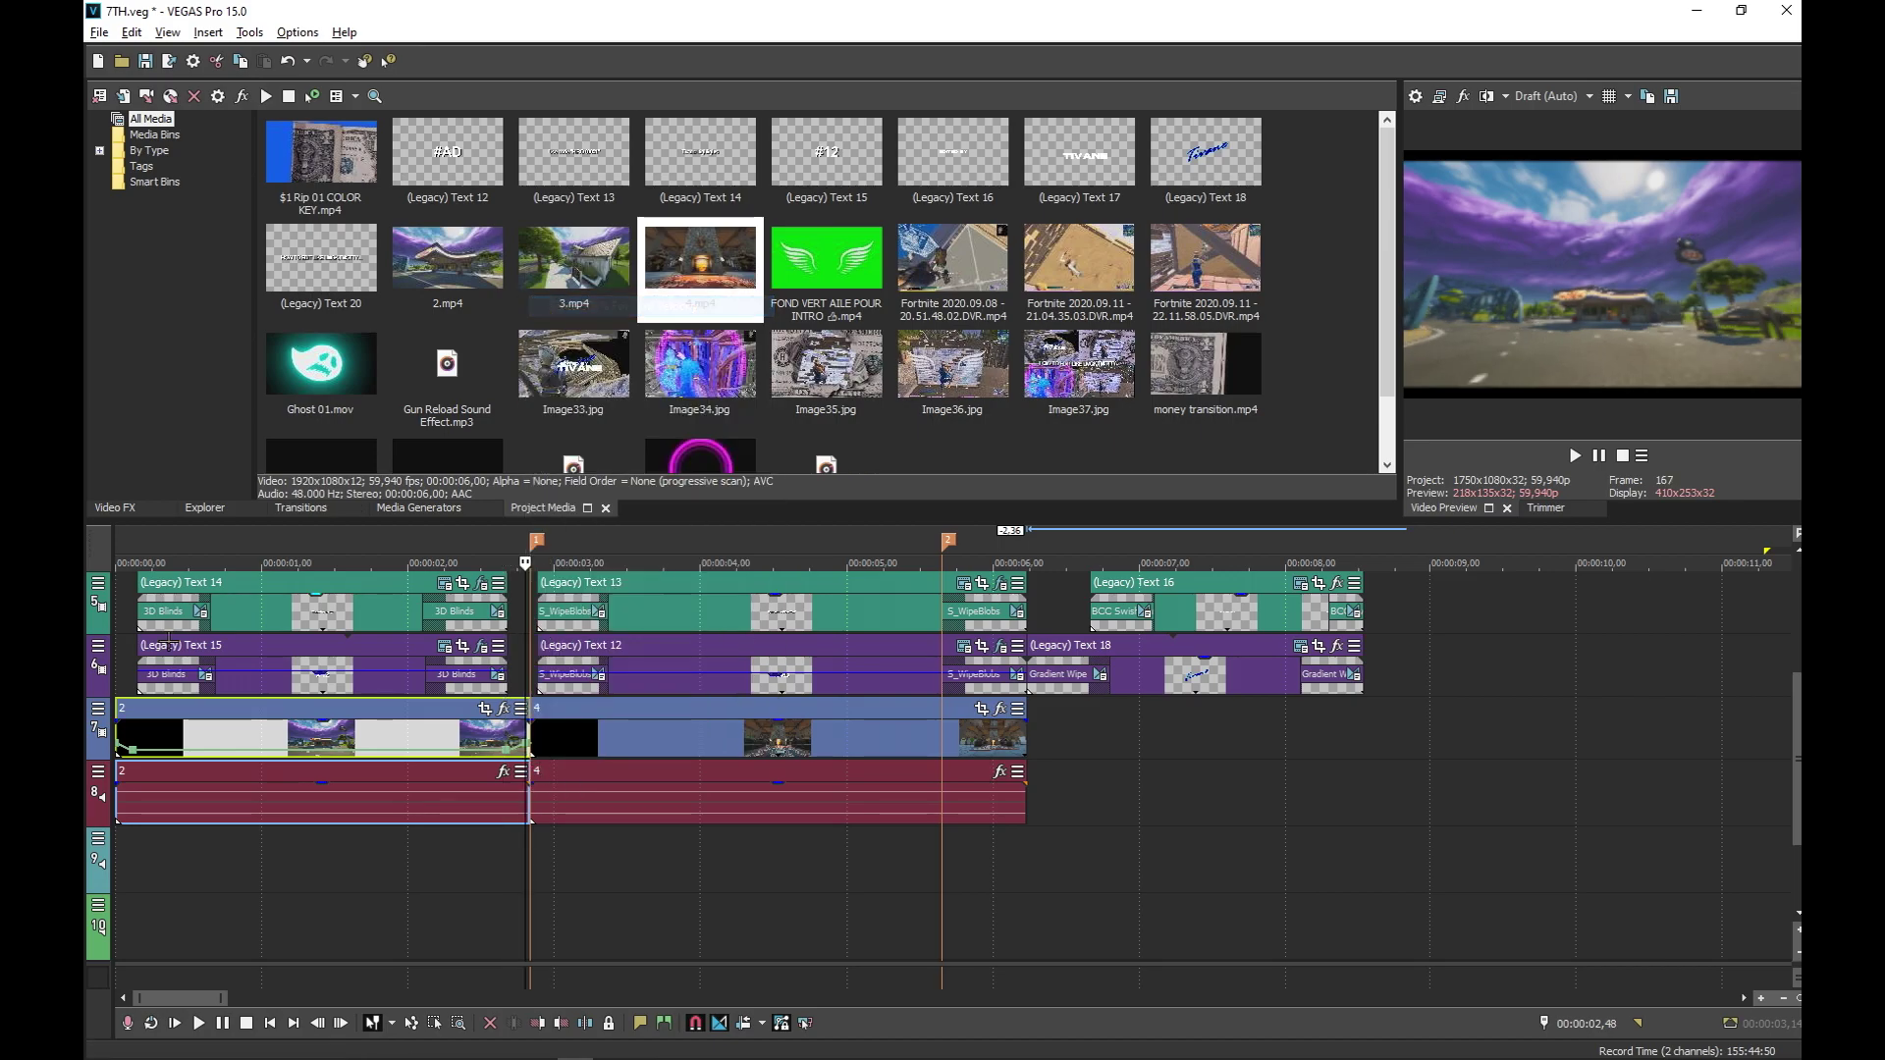
Shift clip 2's early velocity point slightly inward and set both inner points to normal velocity
right_click(149, 750)
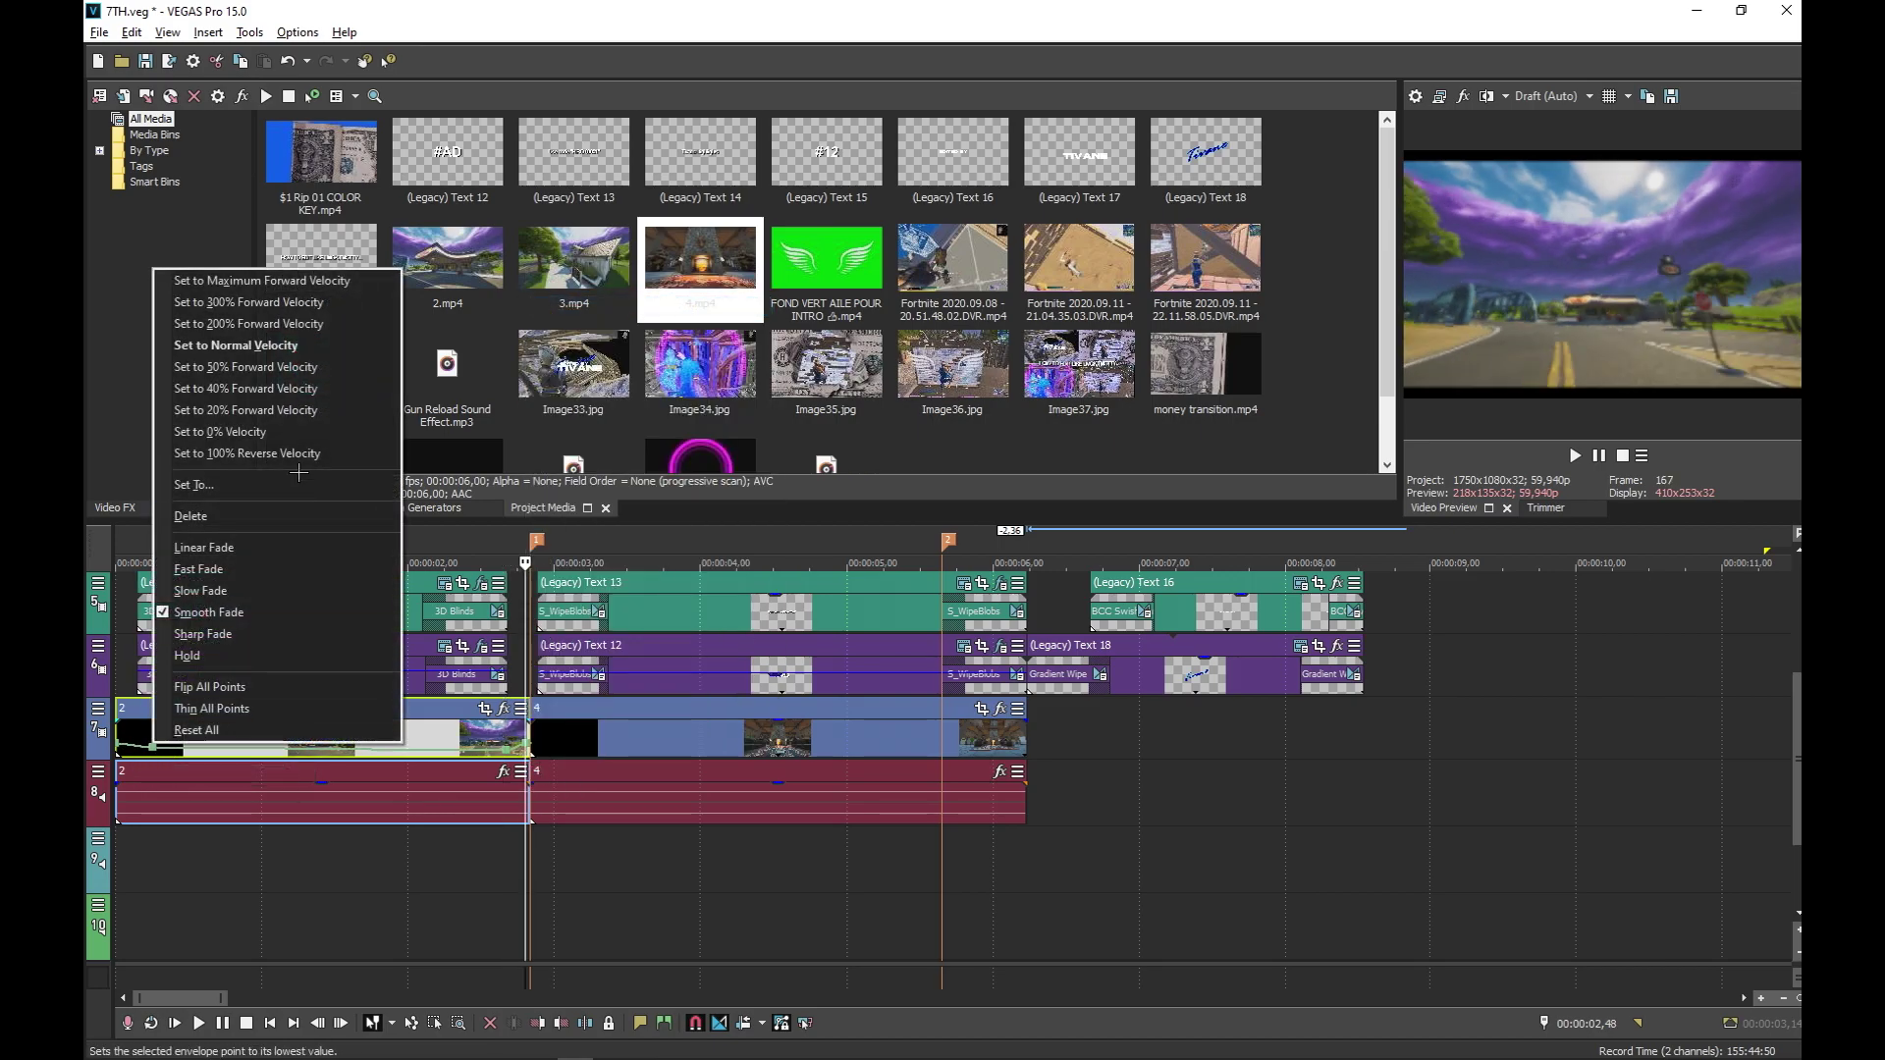
left_click(312, 348)
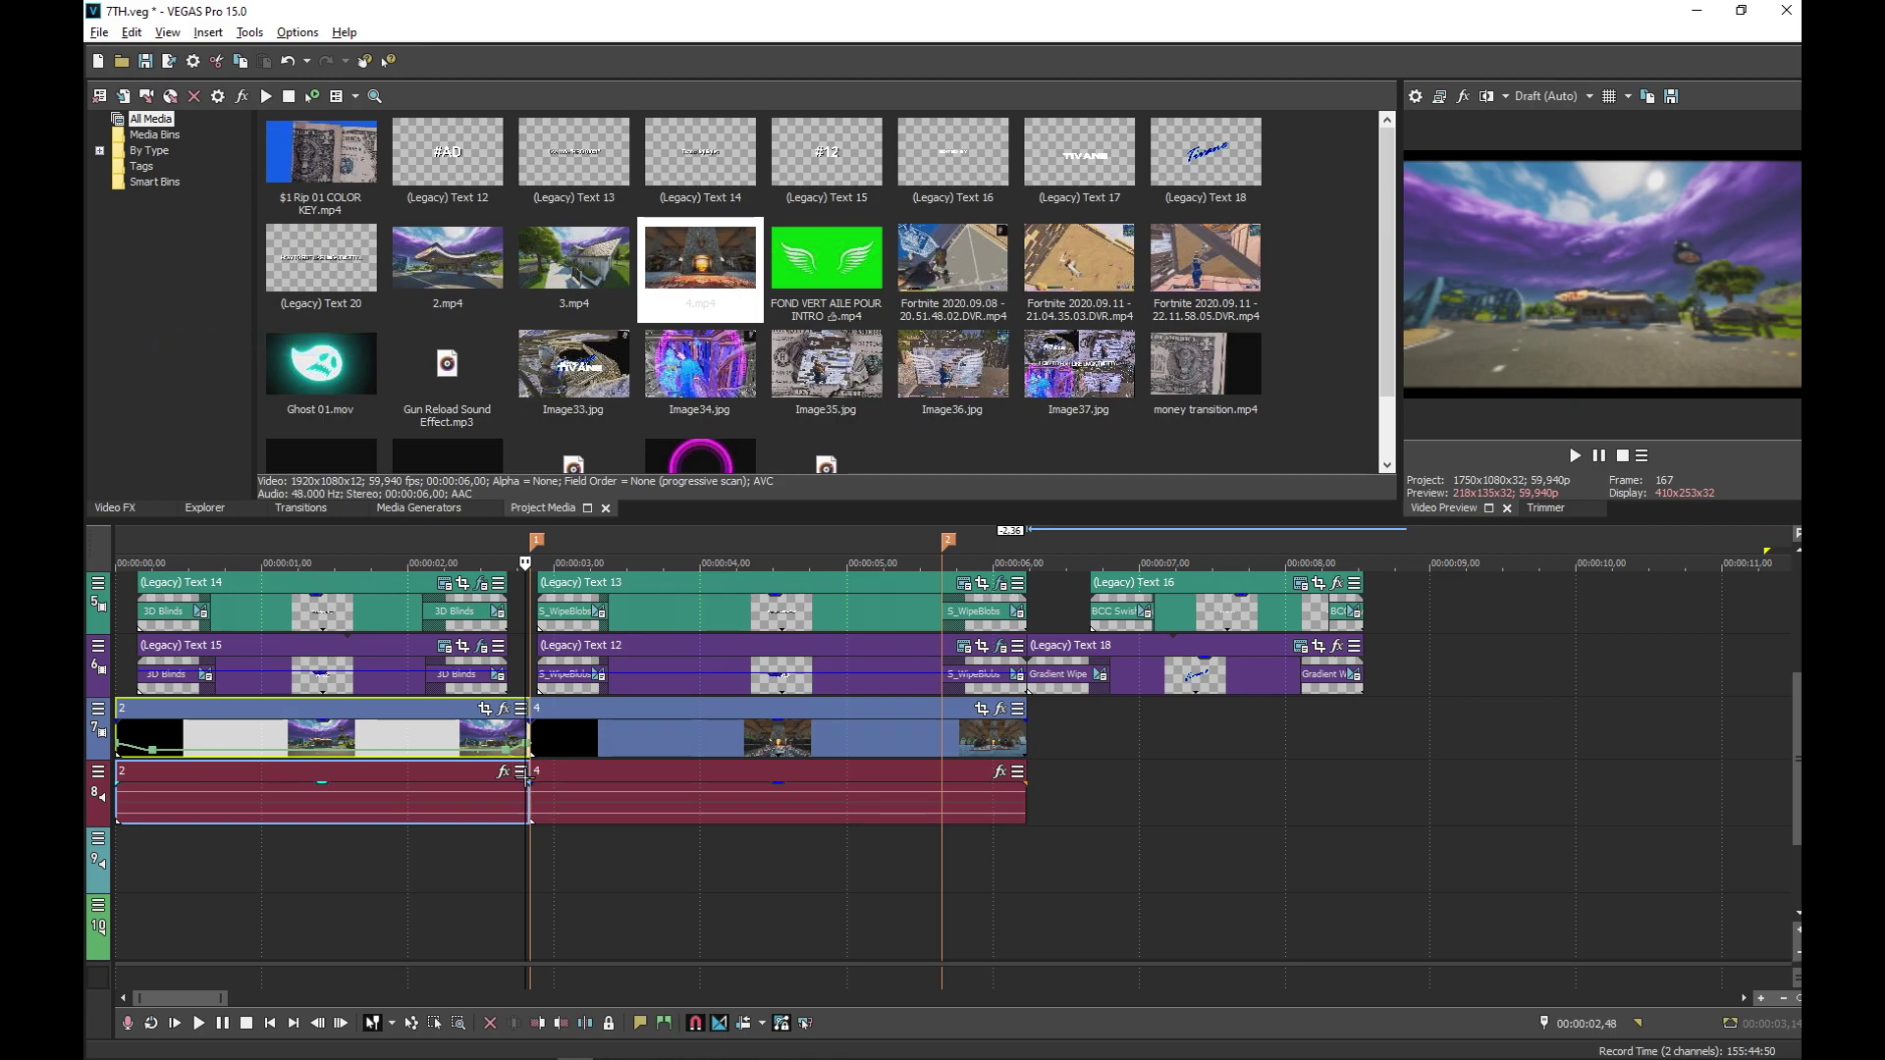
right_click(505, 766)
left_click(574, 353)
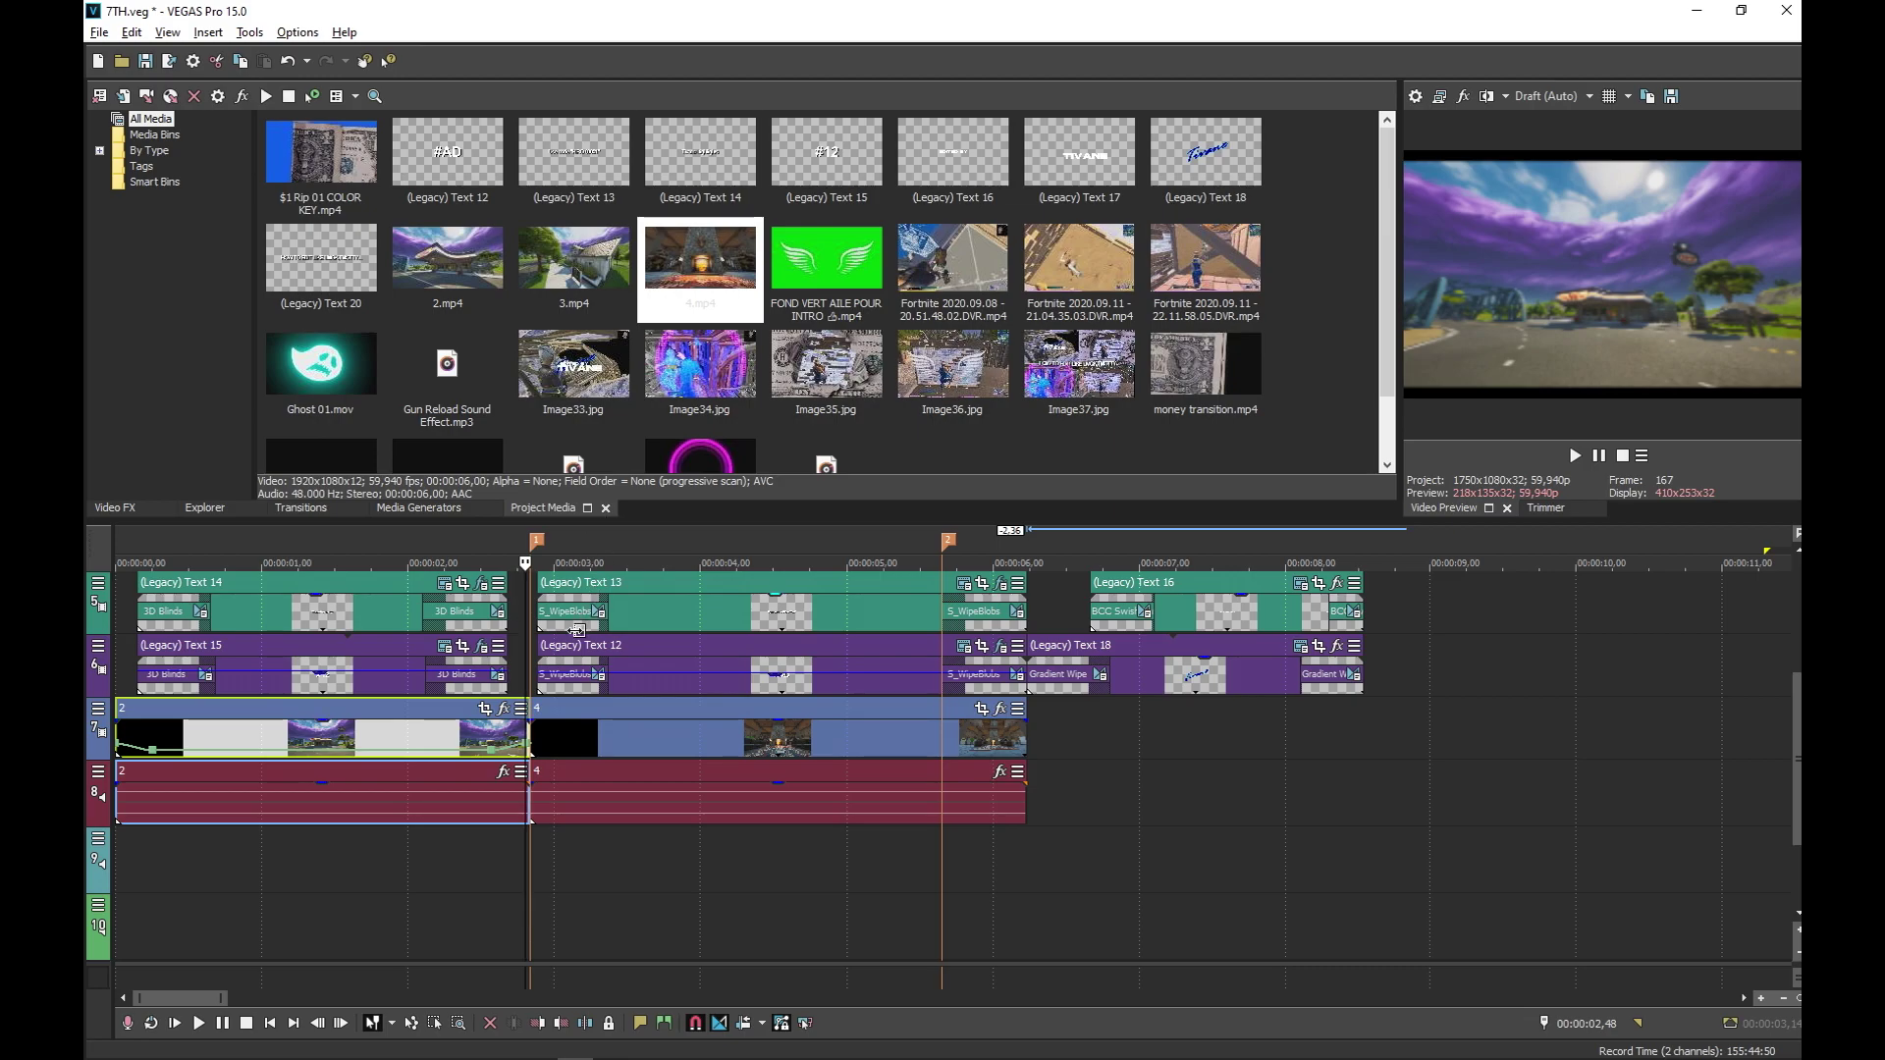
Insert a velocity envelope on video clip 4
left_click(540, 901)
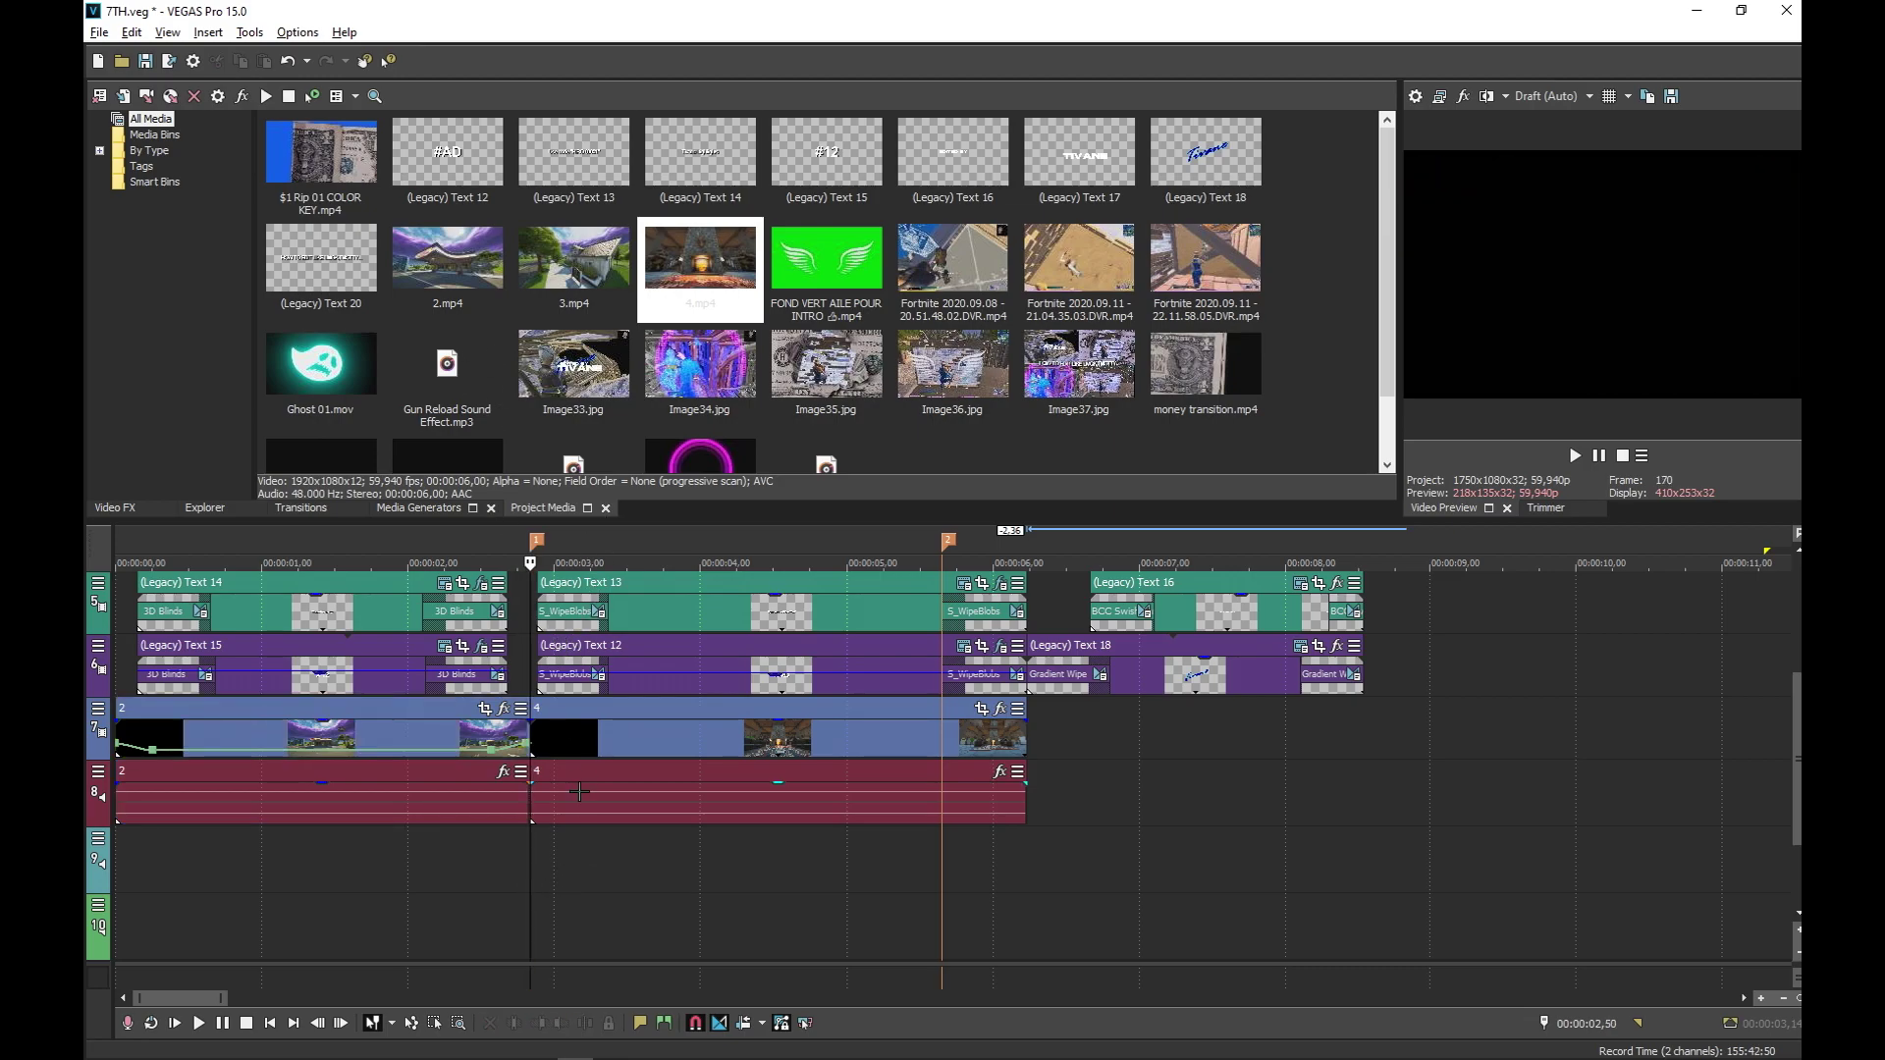
scroll(645, 820, "up", 4)
scroll(644, 821, "down", 2)
right_click(1066, 752)
mouse_move(1194, 564)
left_click(1385, 547)
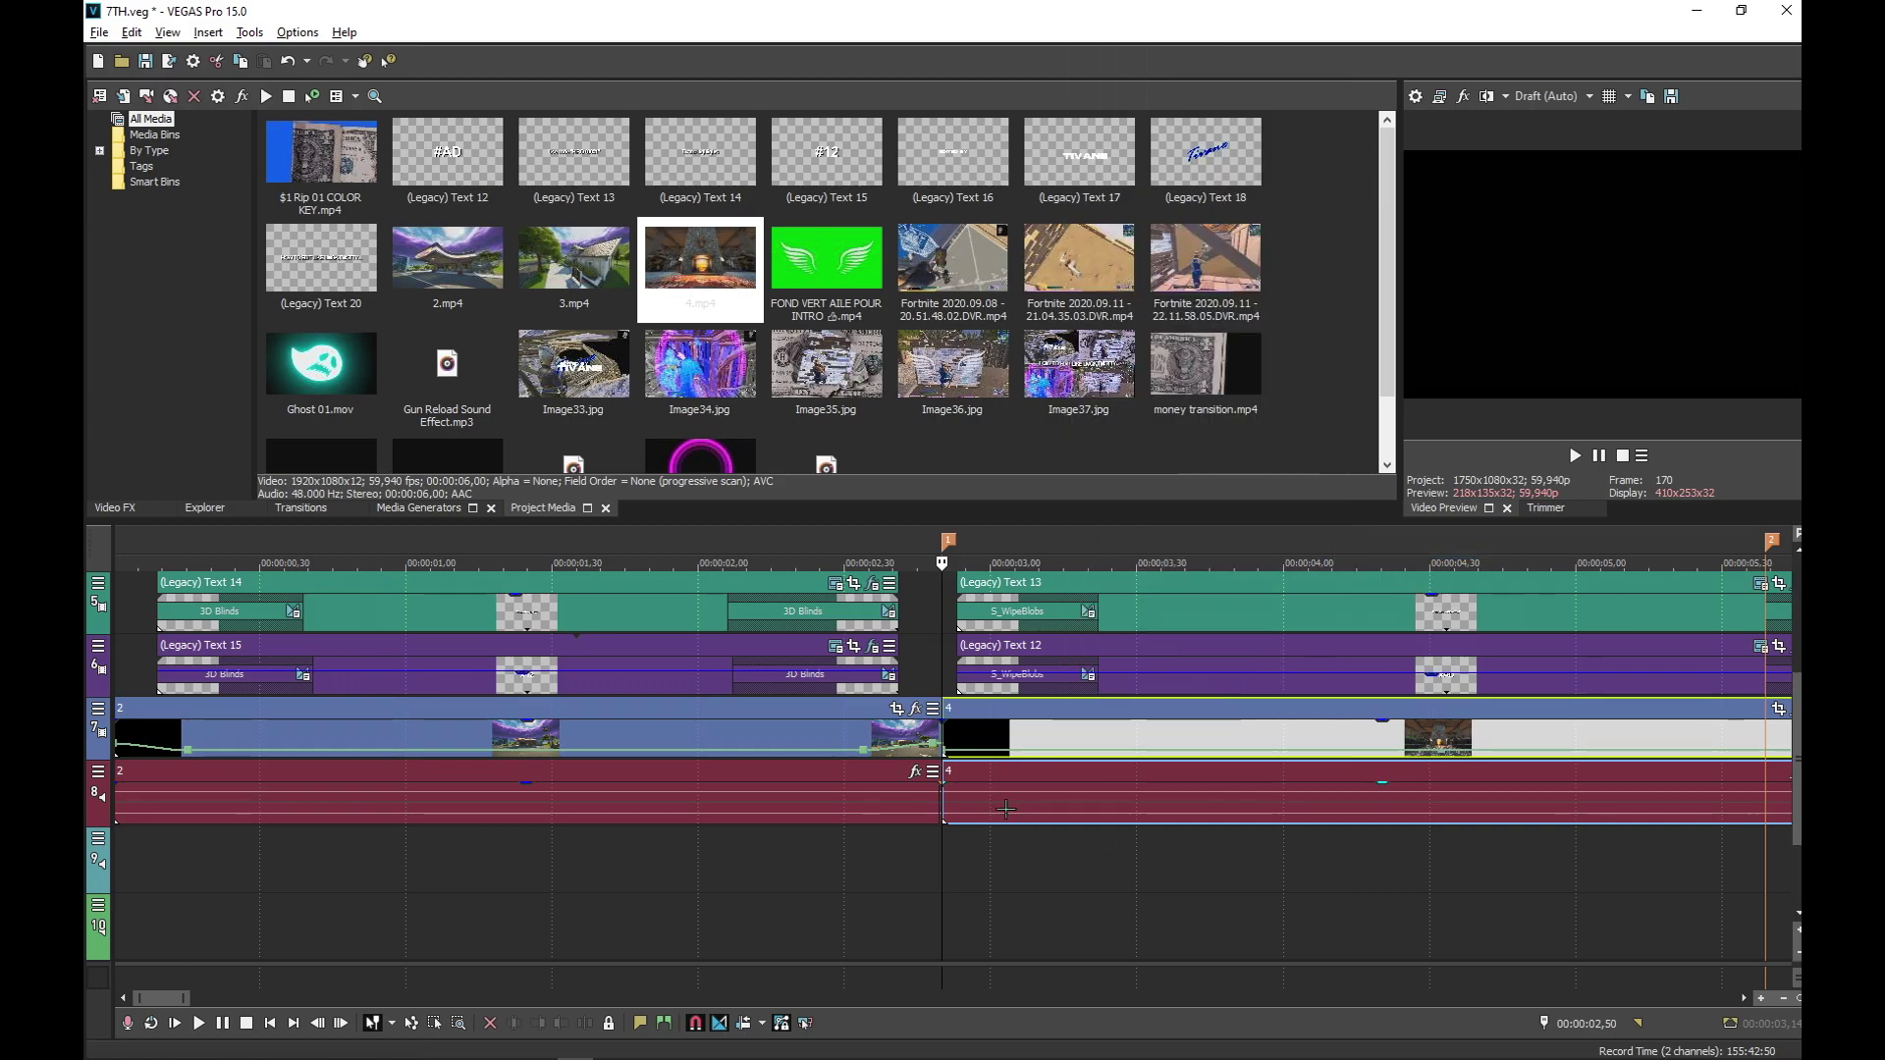
Add a normal-velocity point shortly after the start of clip 4 and set its starting point to 300% forward velocity
double_click(980, 751)
left_click_drag(981, 751, 1025, 745)
right_click(1021, 754)
left_click(1095, 345)
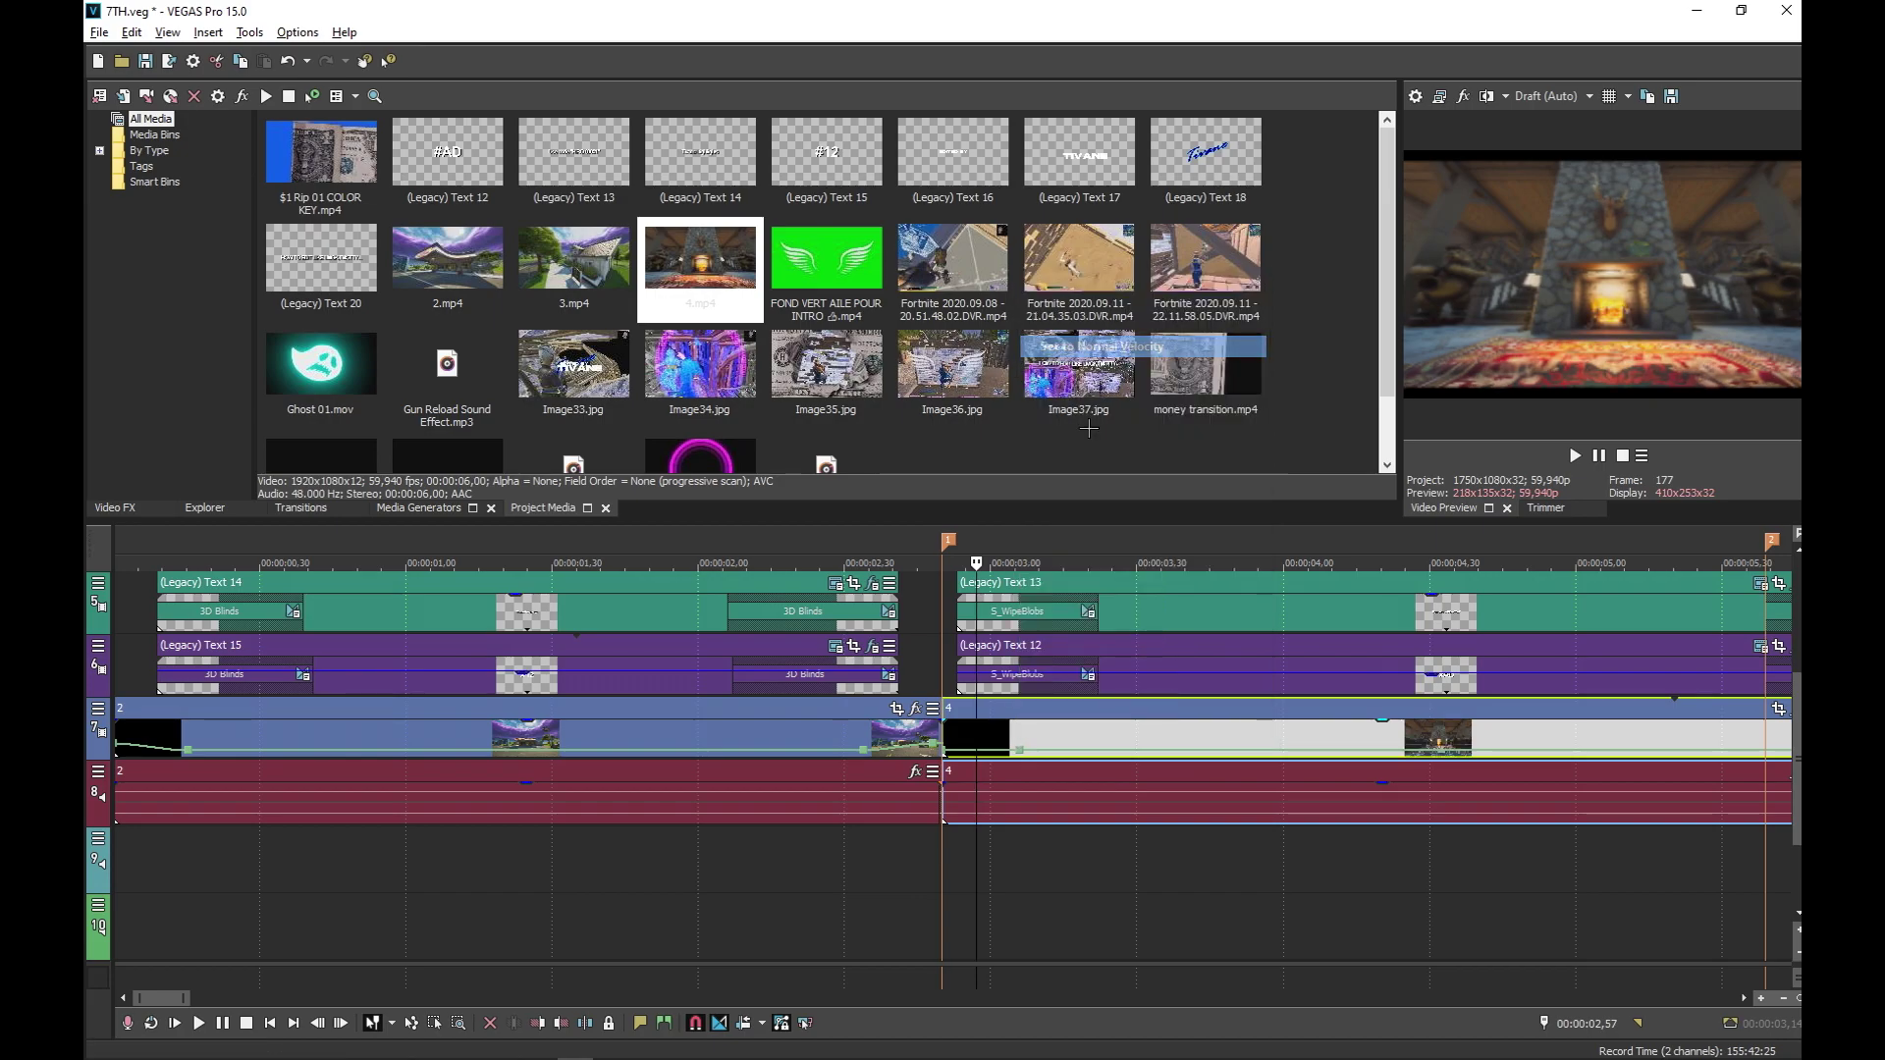
right_click(945, 752)
left_click(1054, 286)
Add a velocity point near the end of clip 4, at about 00:00:06,01
scroll(1102, 778, "down", 2)
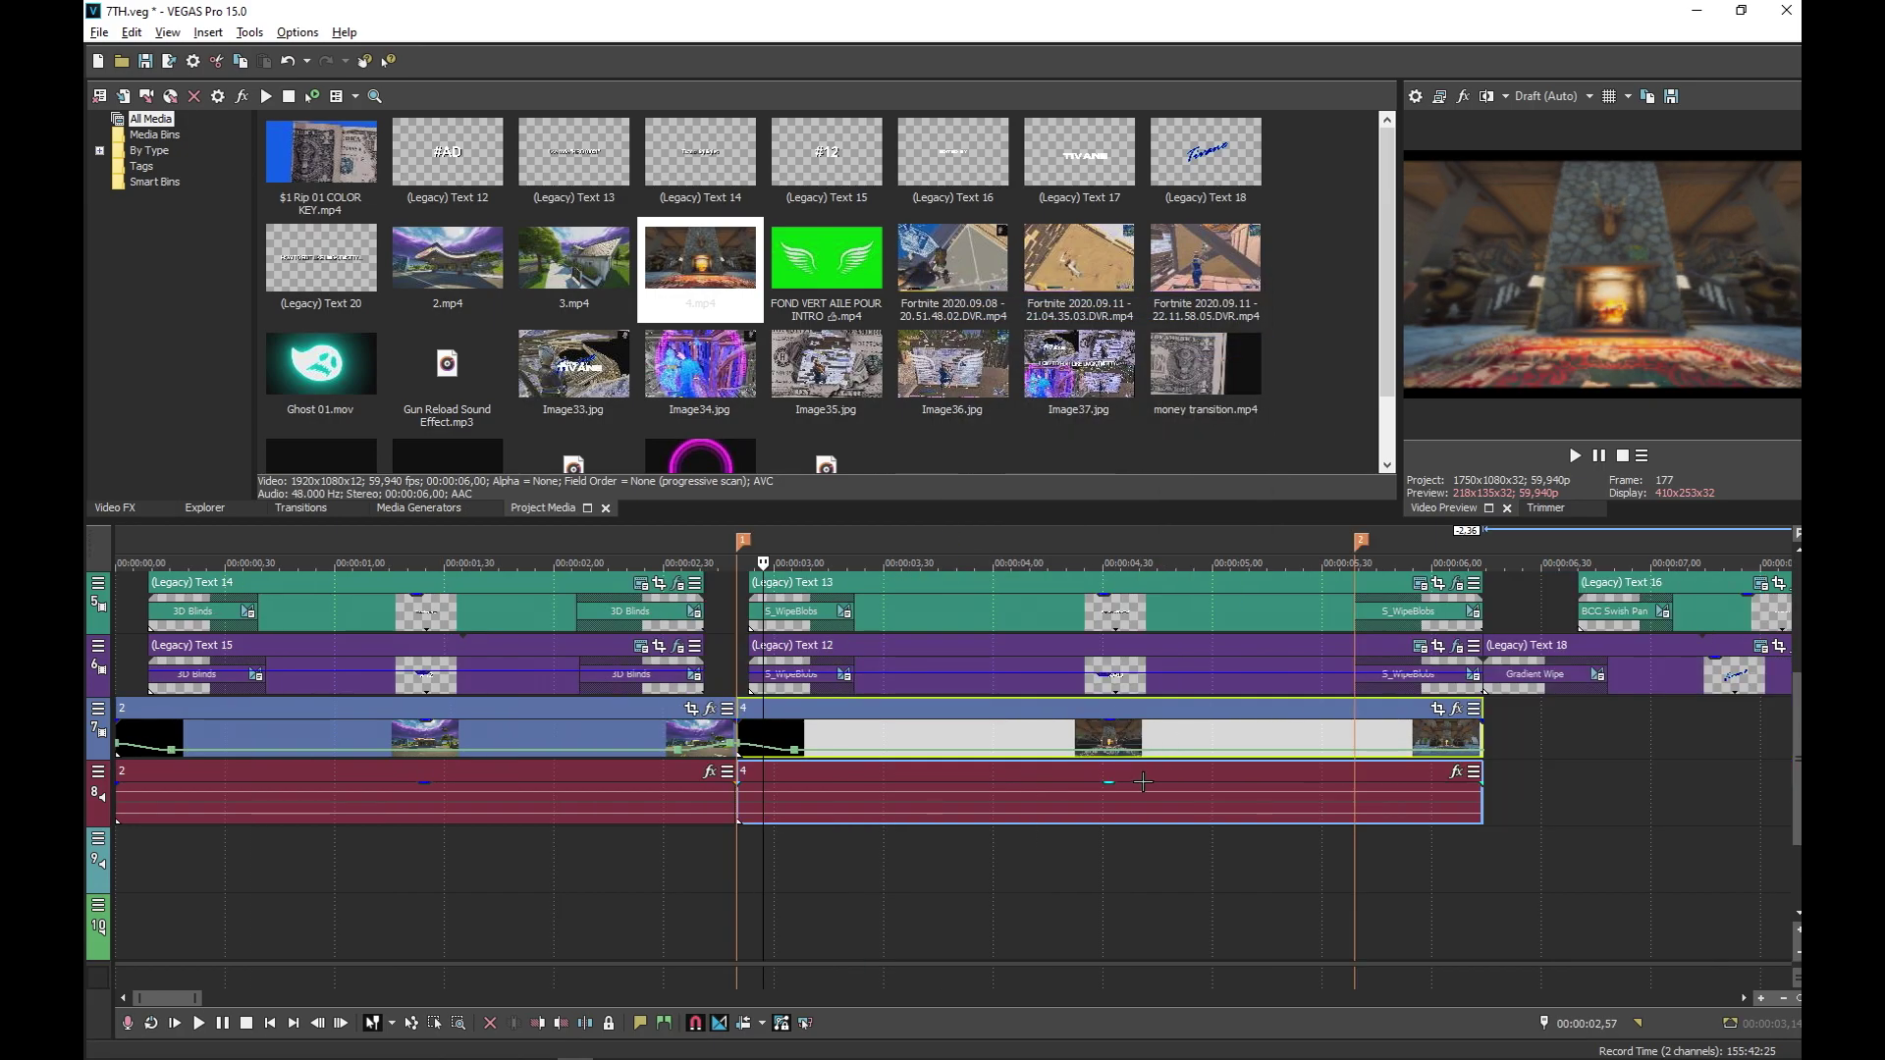
left_click(1450, 856)
scroll(1468, 850, "up", 2)
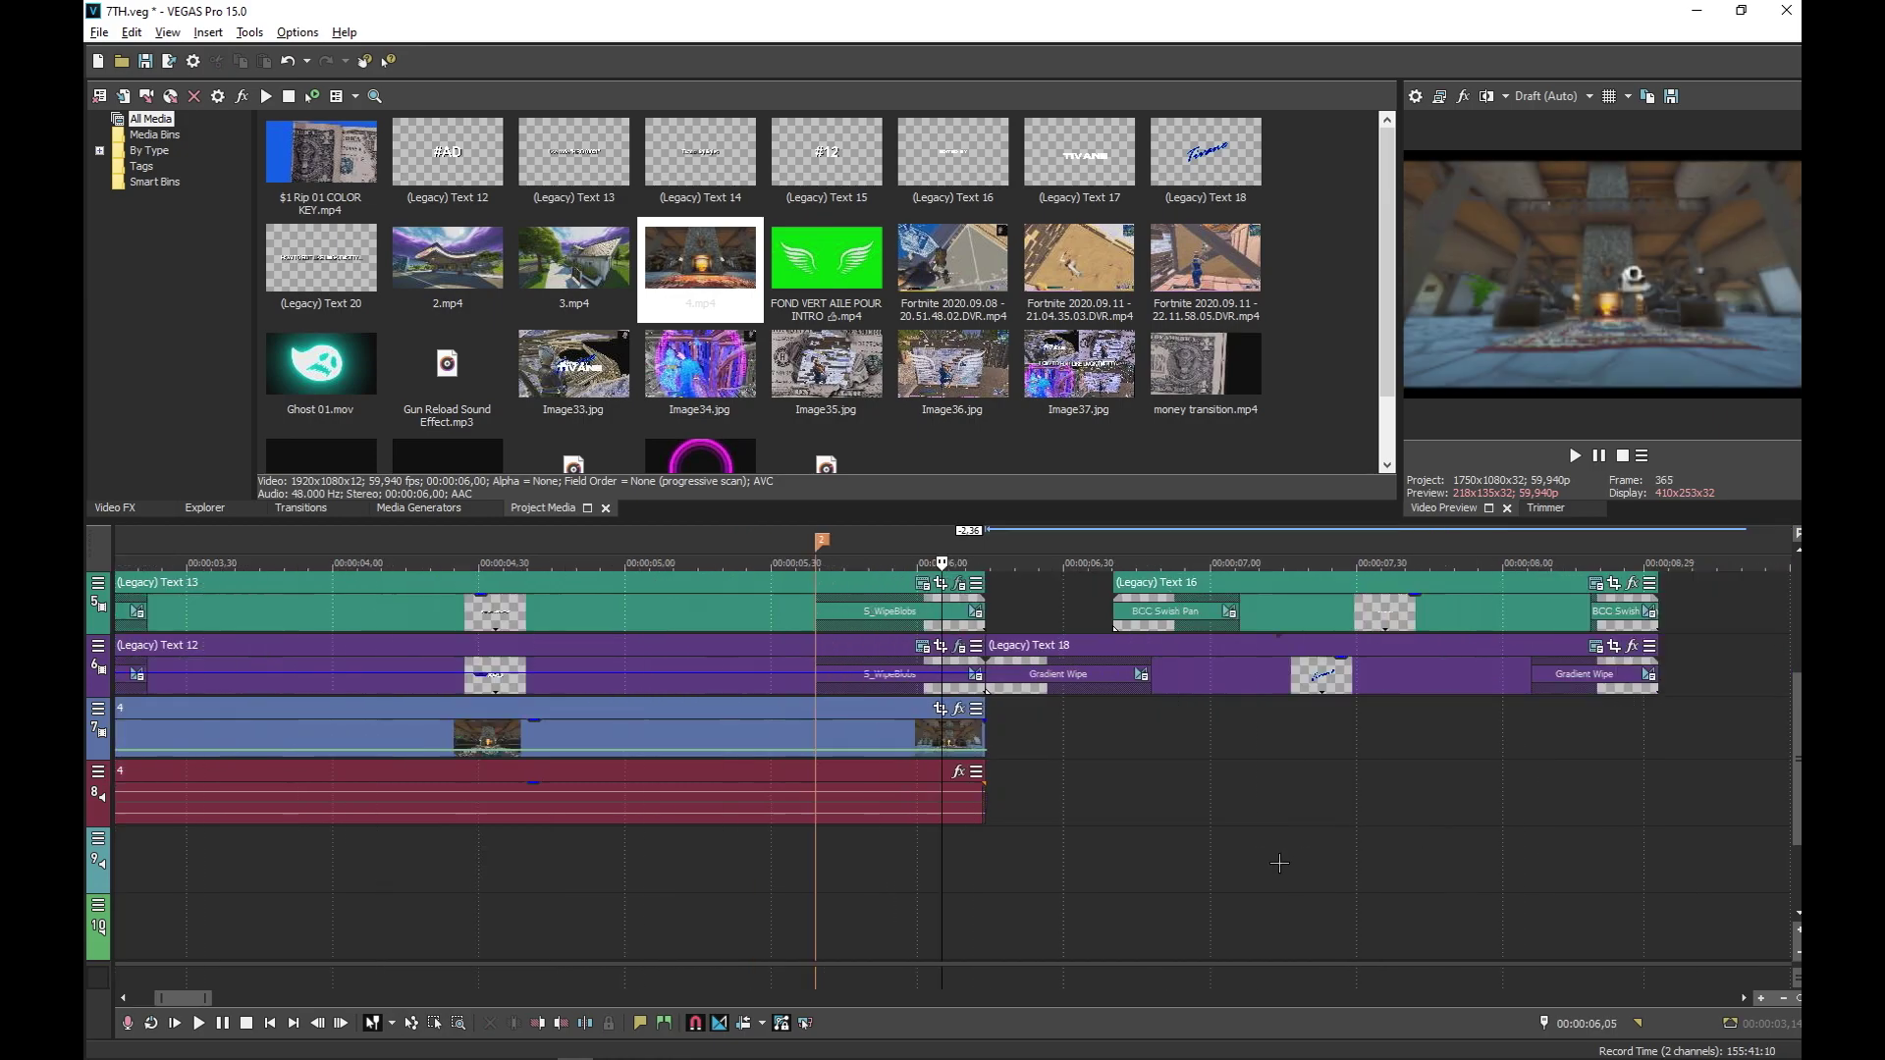
scroll(1227, 859, "down", 3)
key("Left")
key("Left")
key("Left")
key("Left")
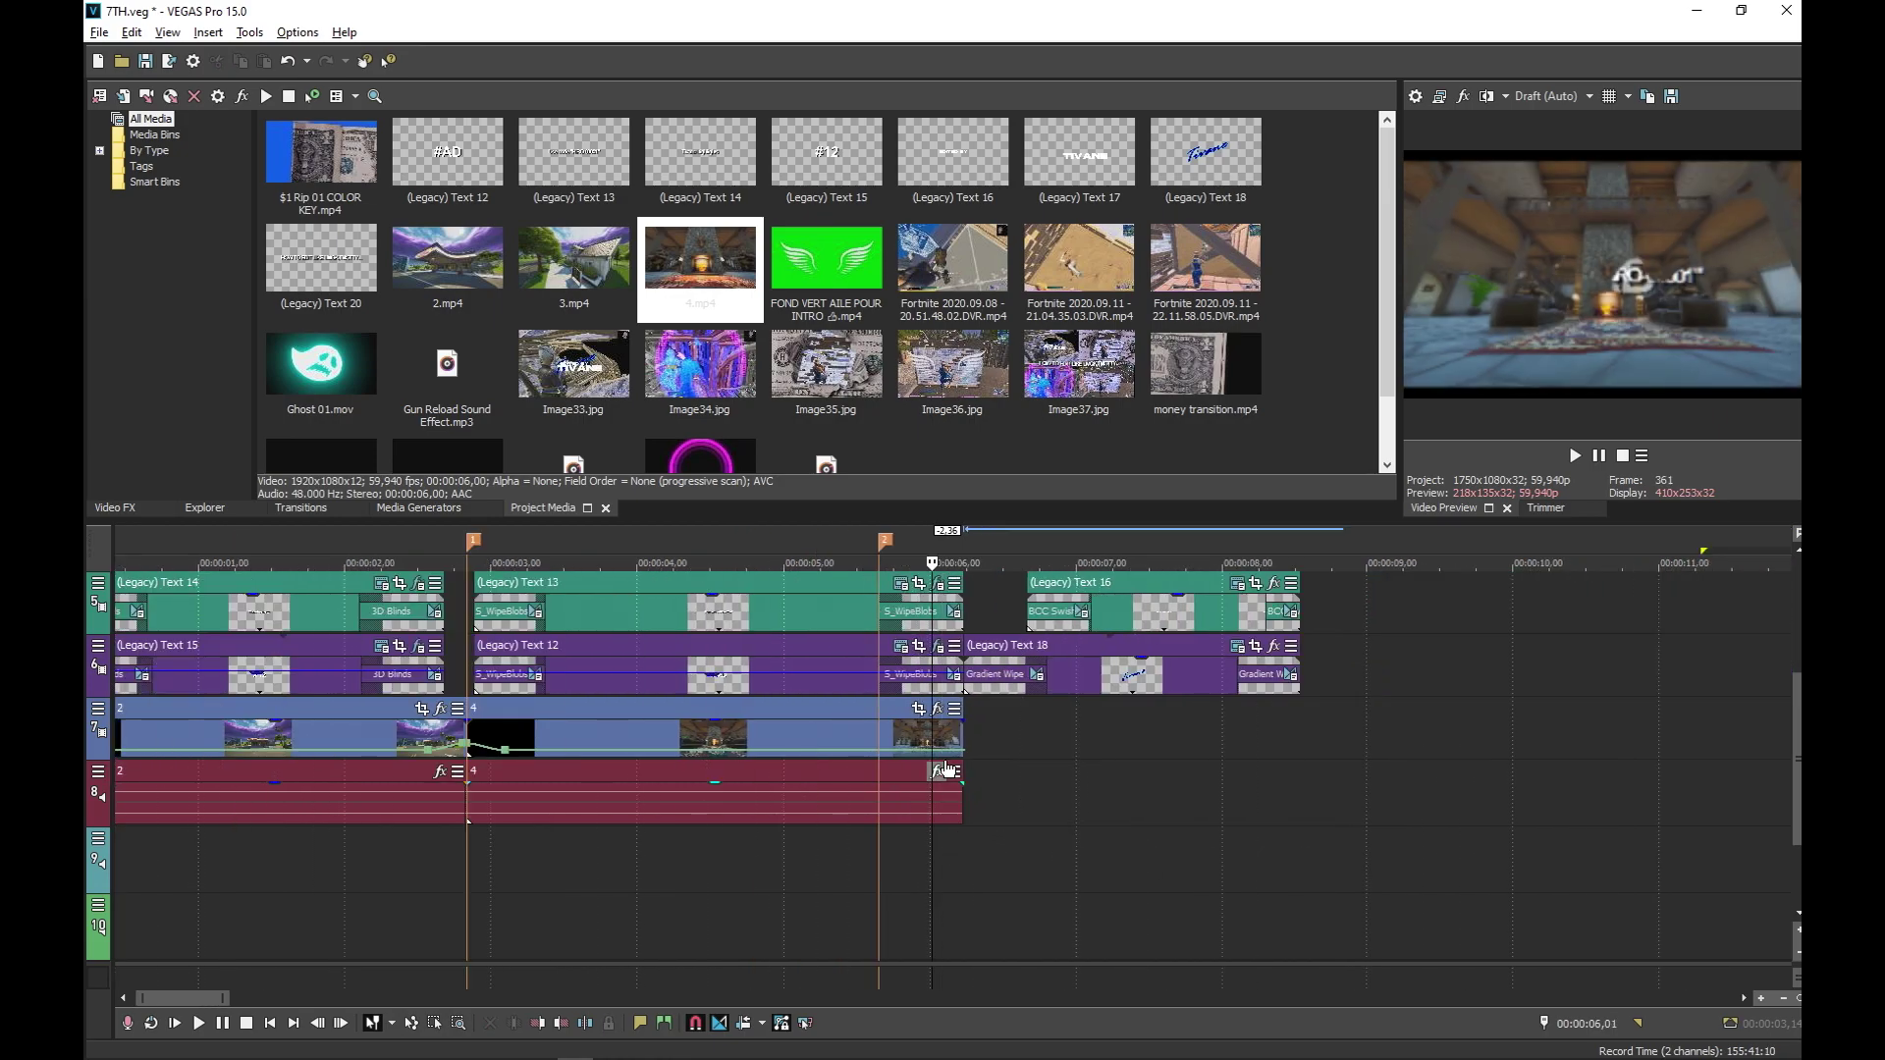
right_click(930, 751)
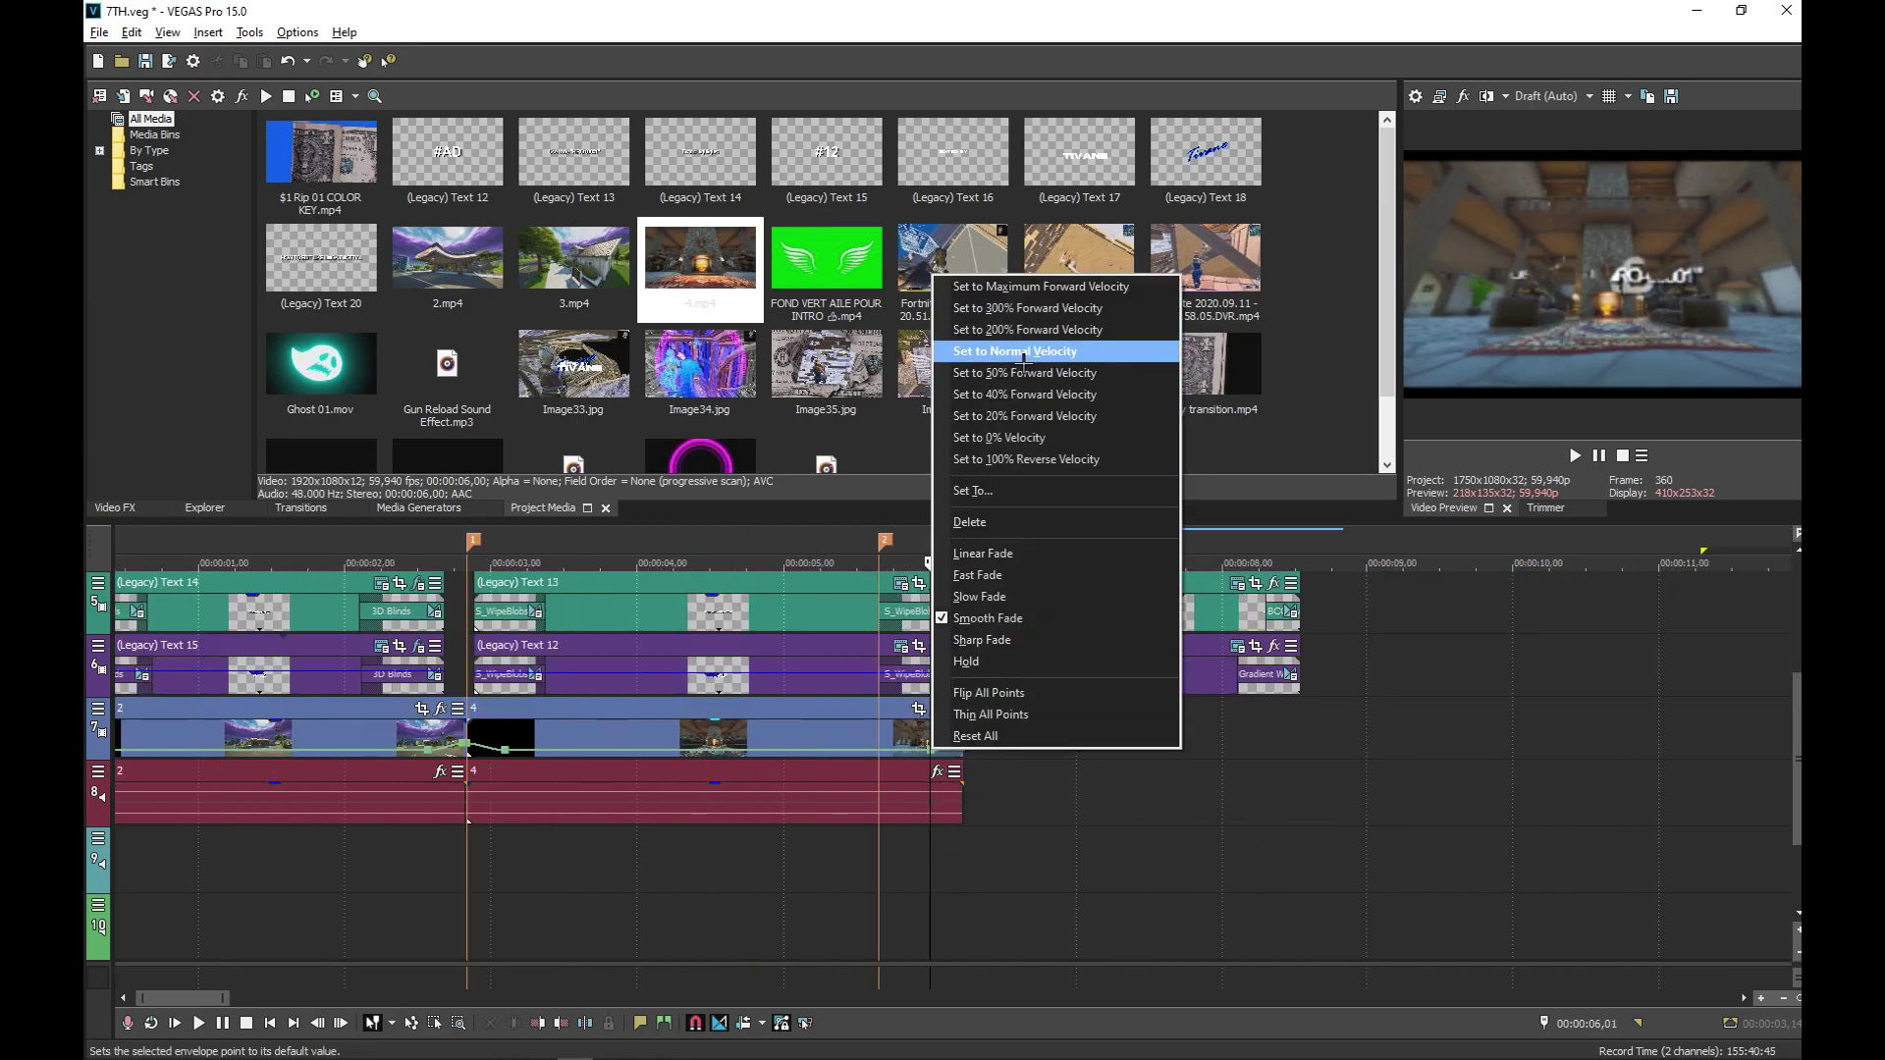
Set clip 4's end point to 300% forward velocity and the inner point shortly before it to normal velocity
left_click(964, 918)
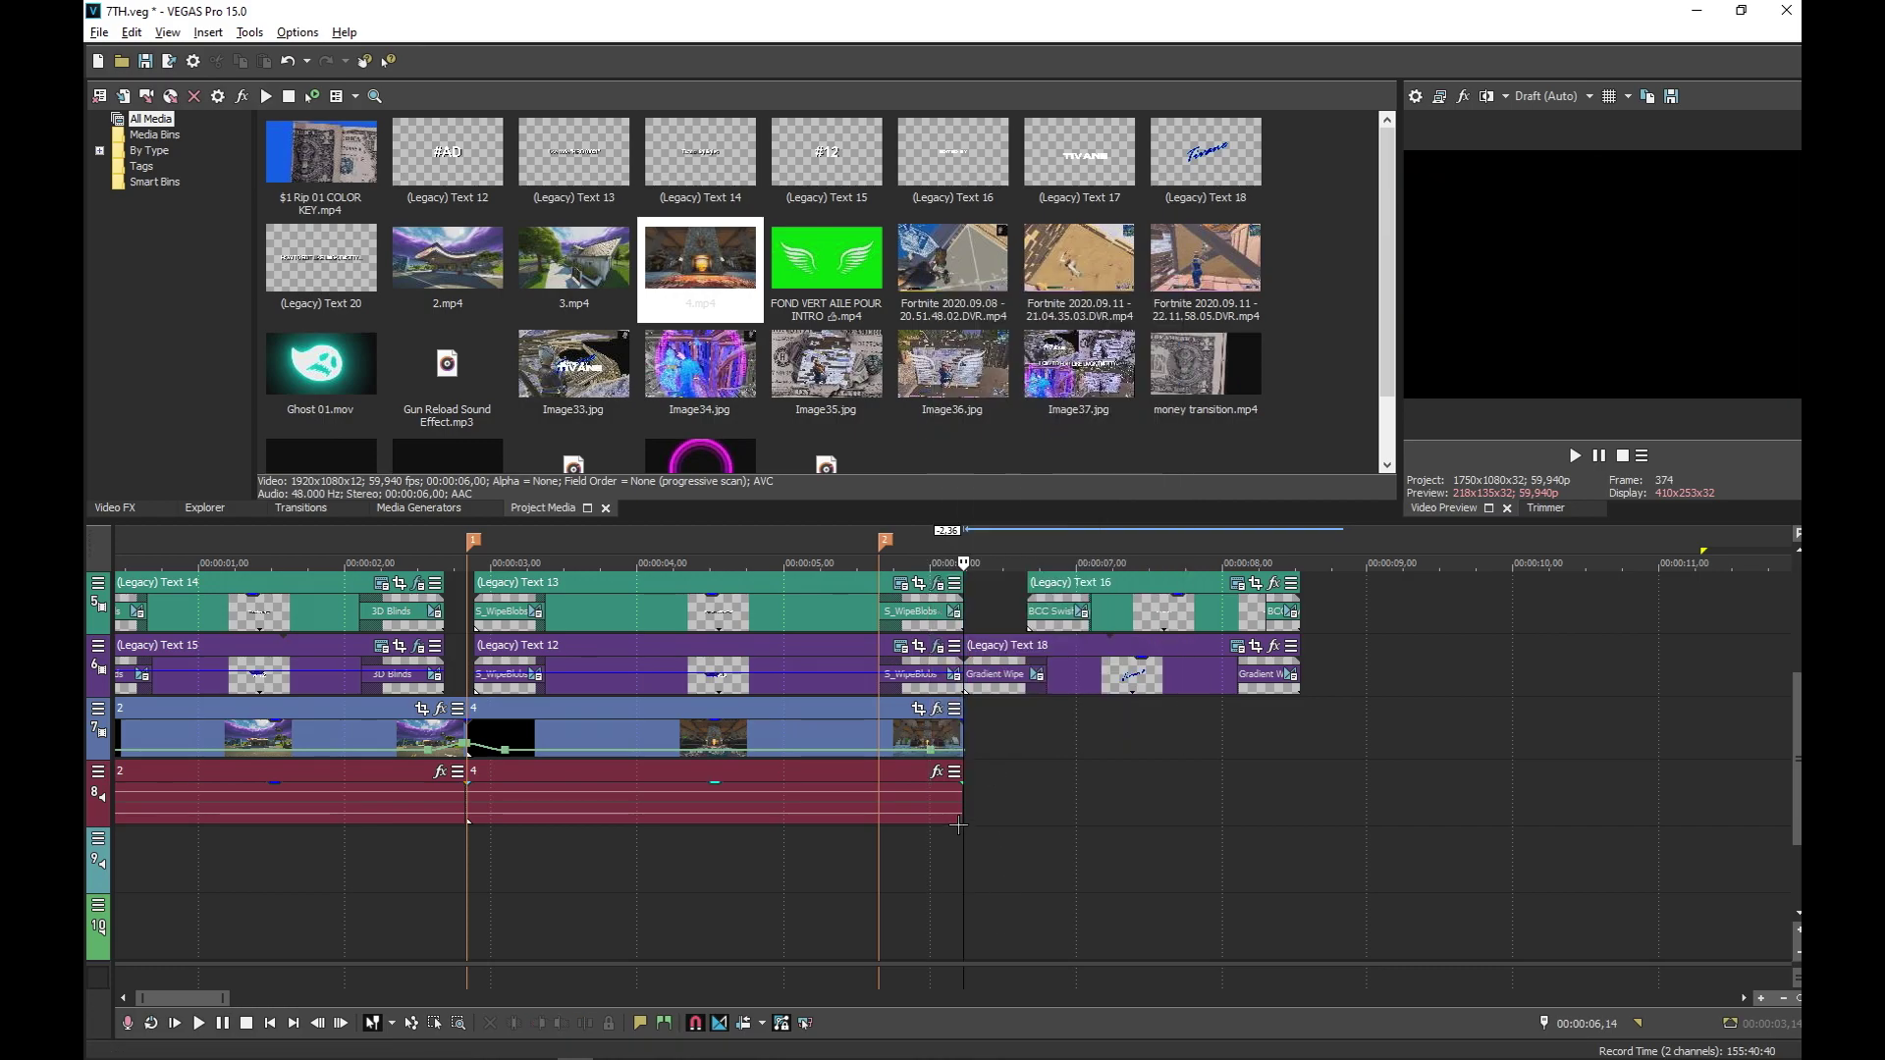
right_click(962, 751)
left_click(1059, 309)
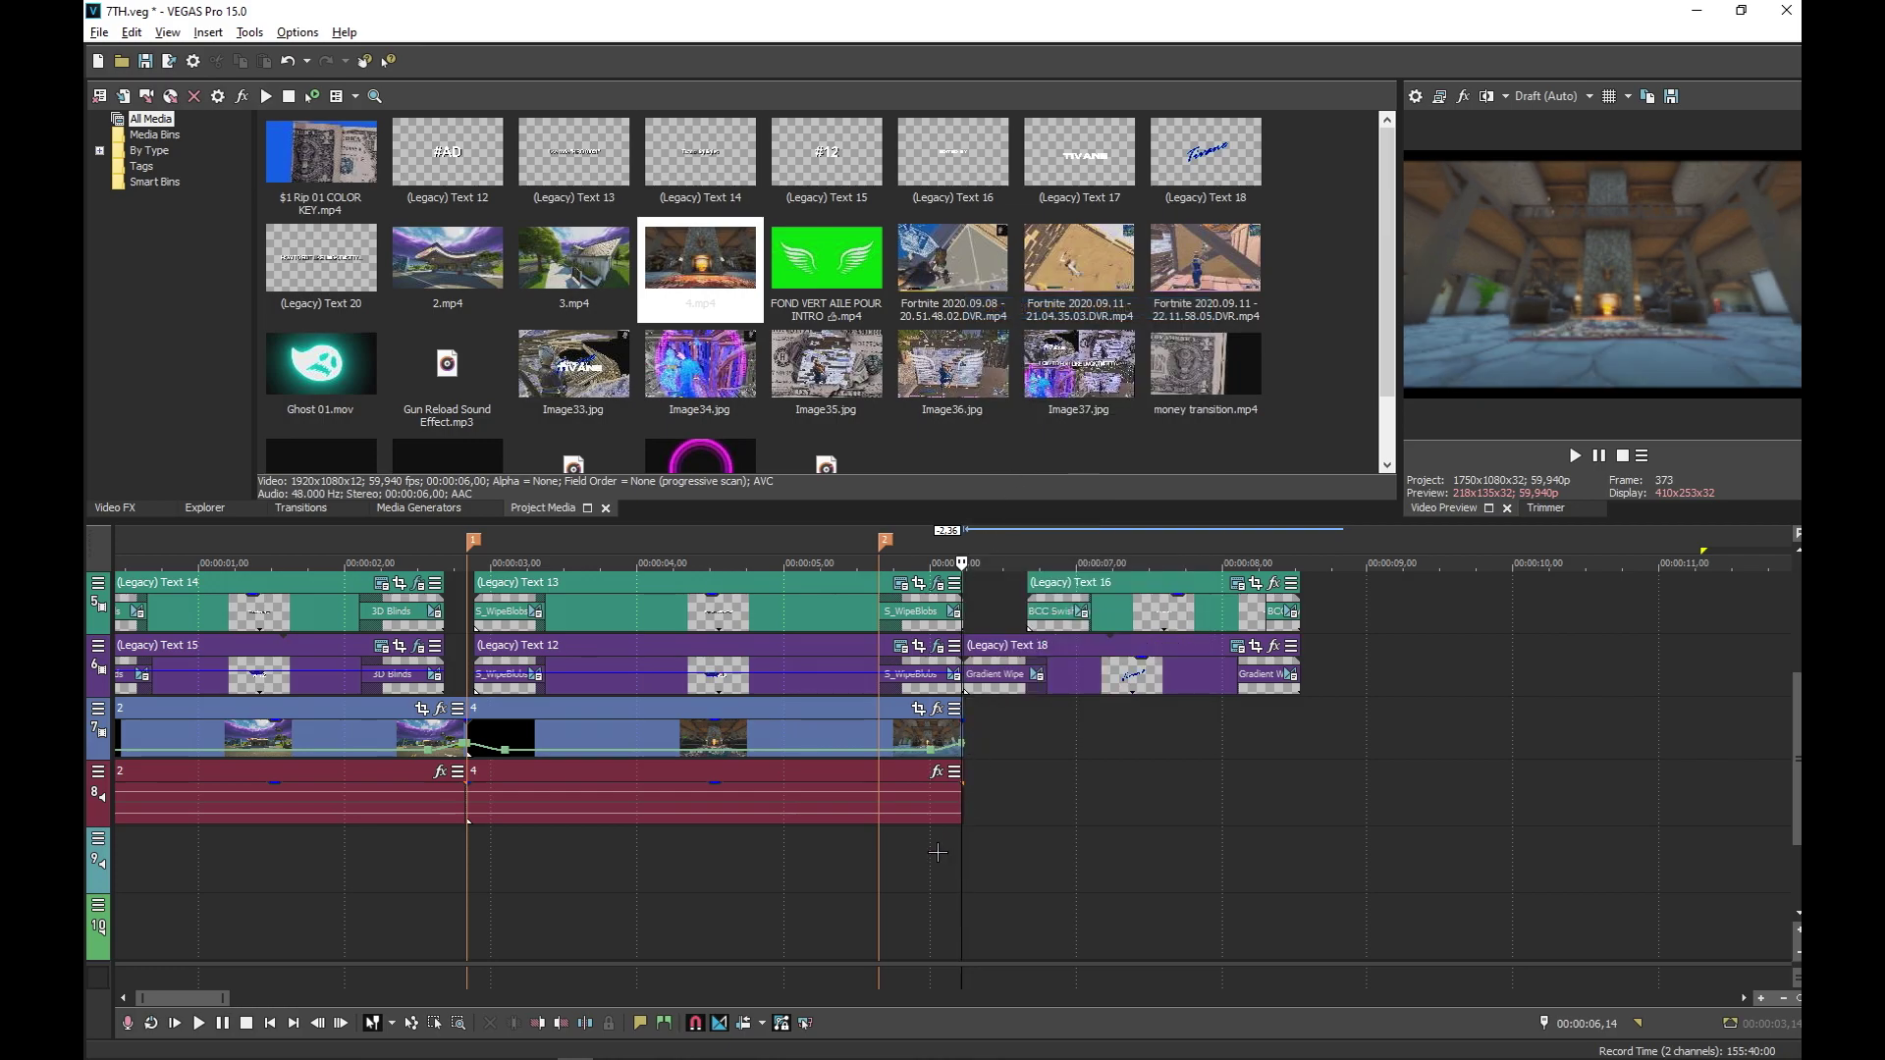
right_click(923, 748)
left_click(1037, 349)
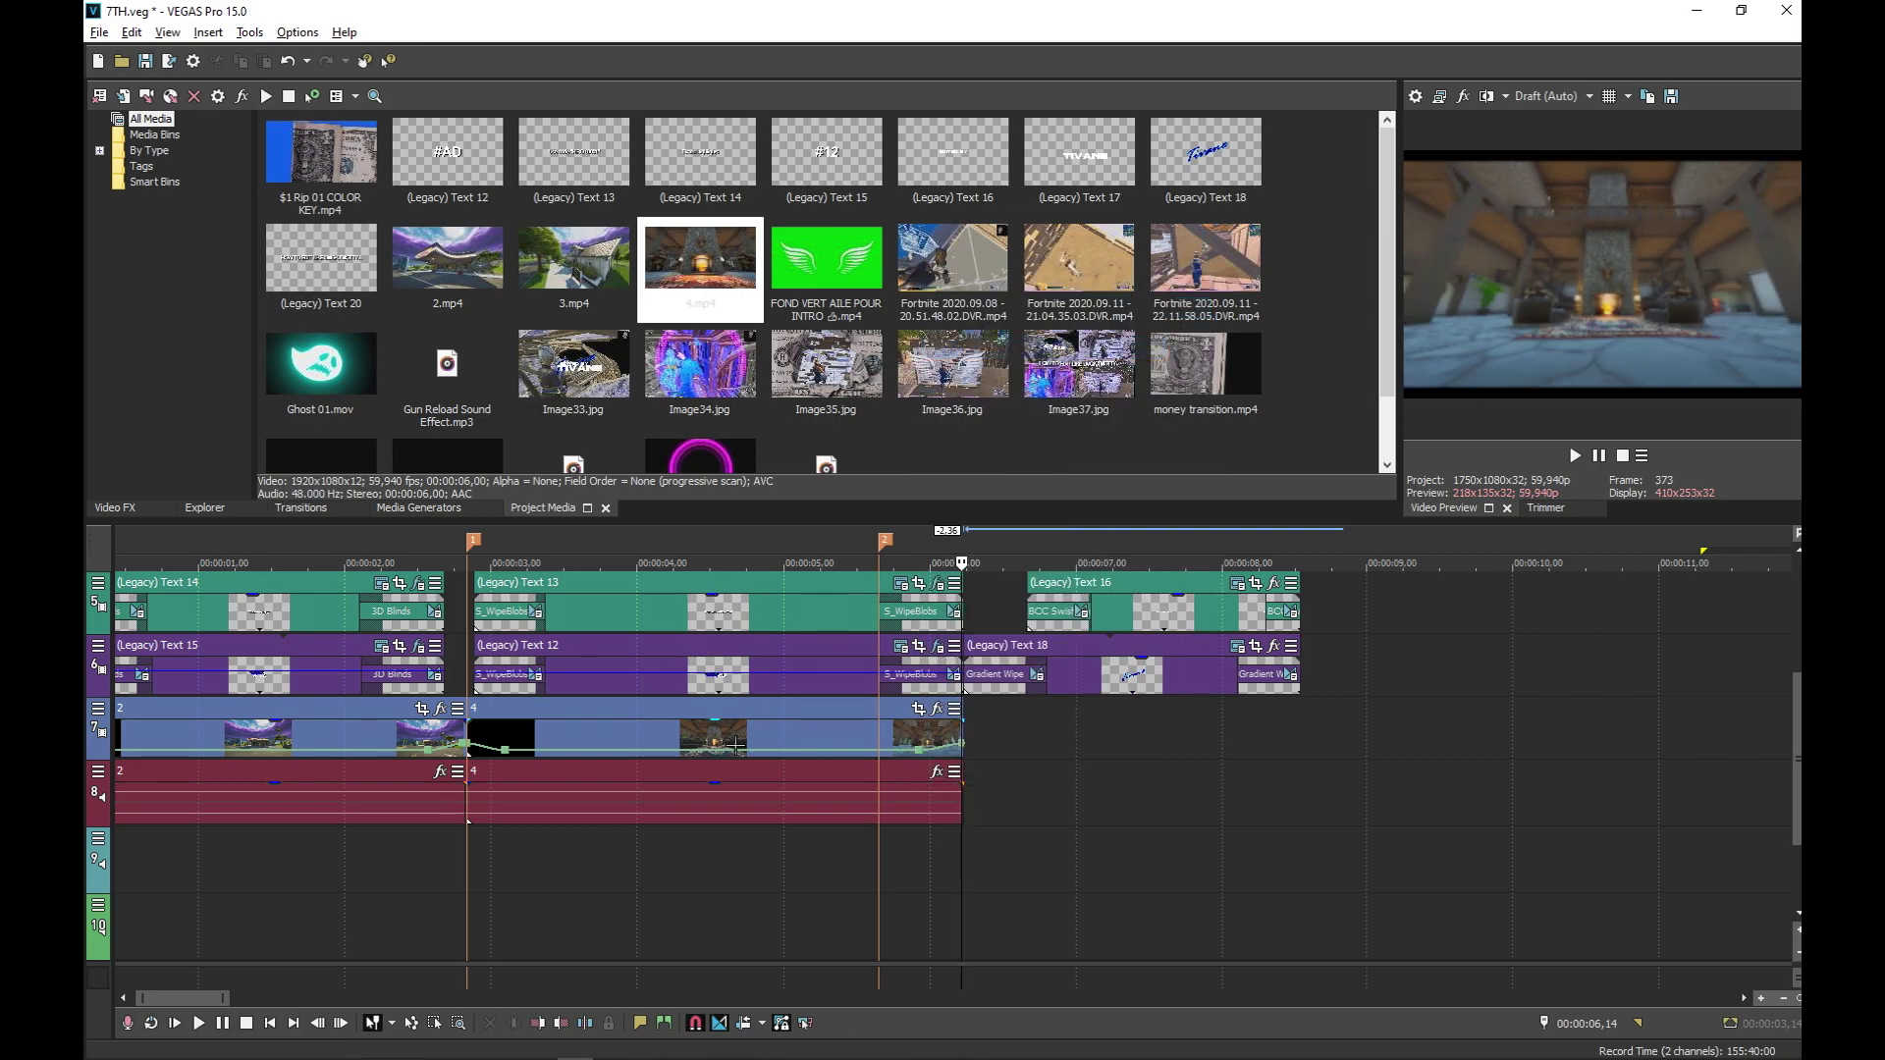
Play the timeline from the start to check the speed ramps on both clips
scroll(294, 918, "down", 5)
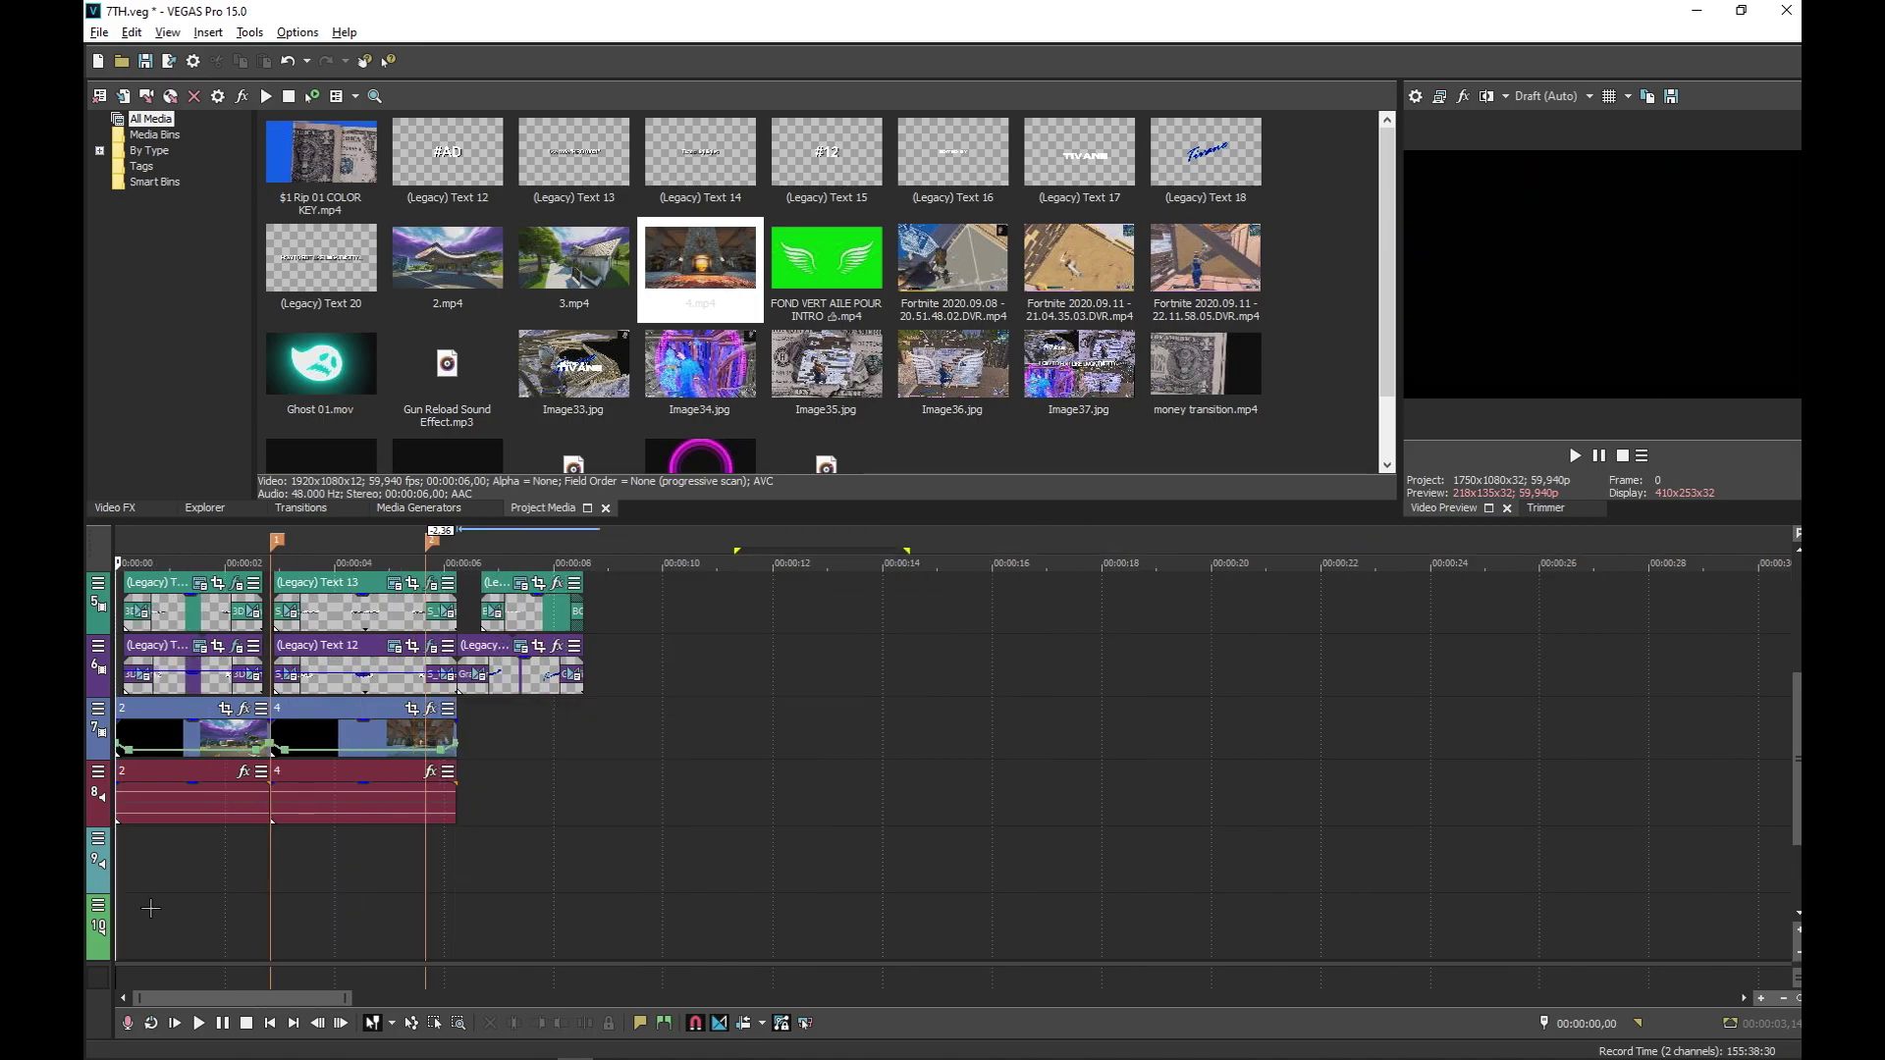
key("space")
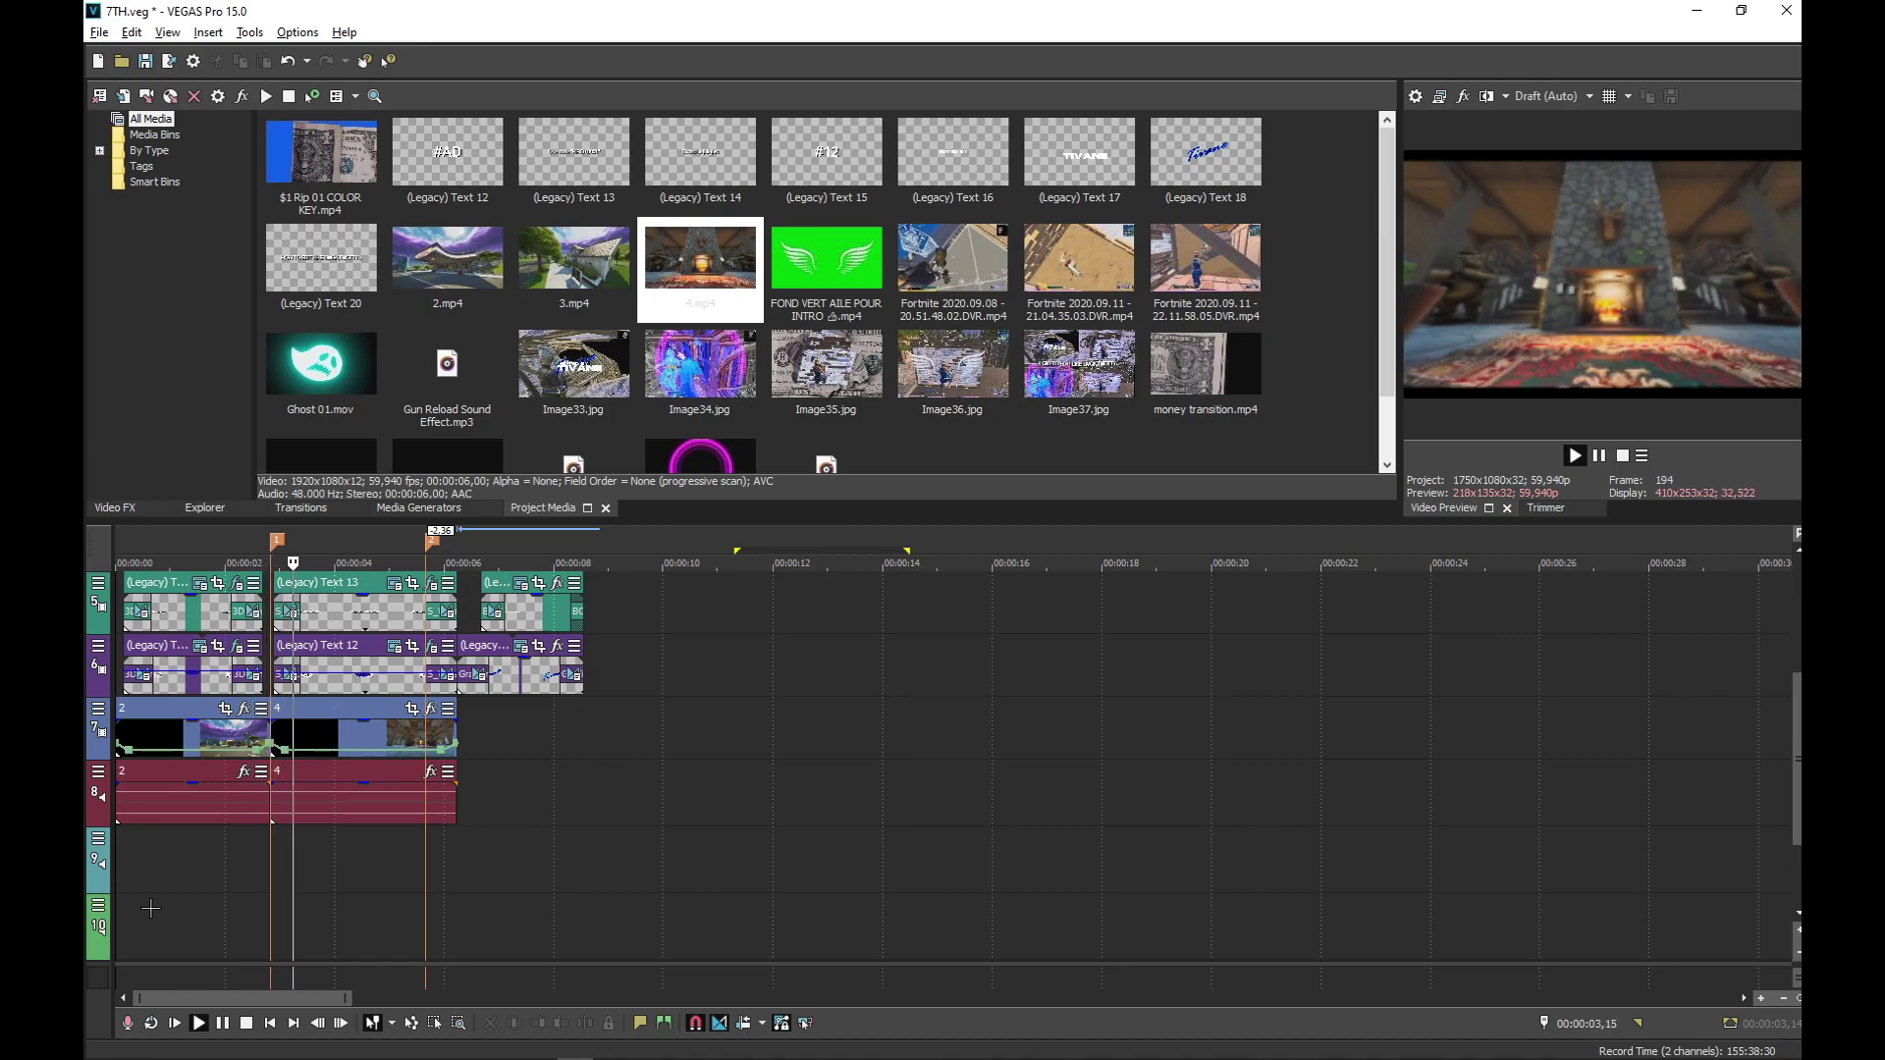
key("Return")
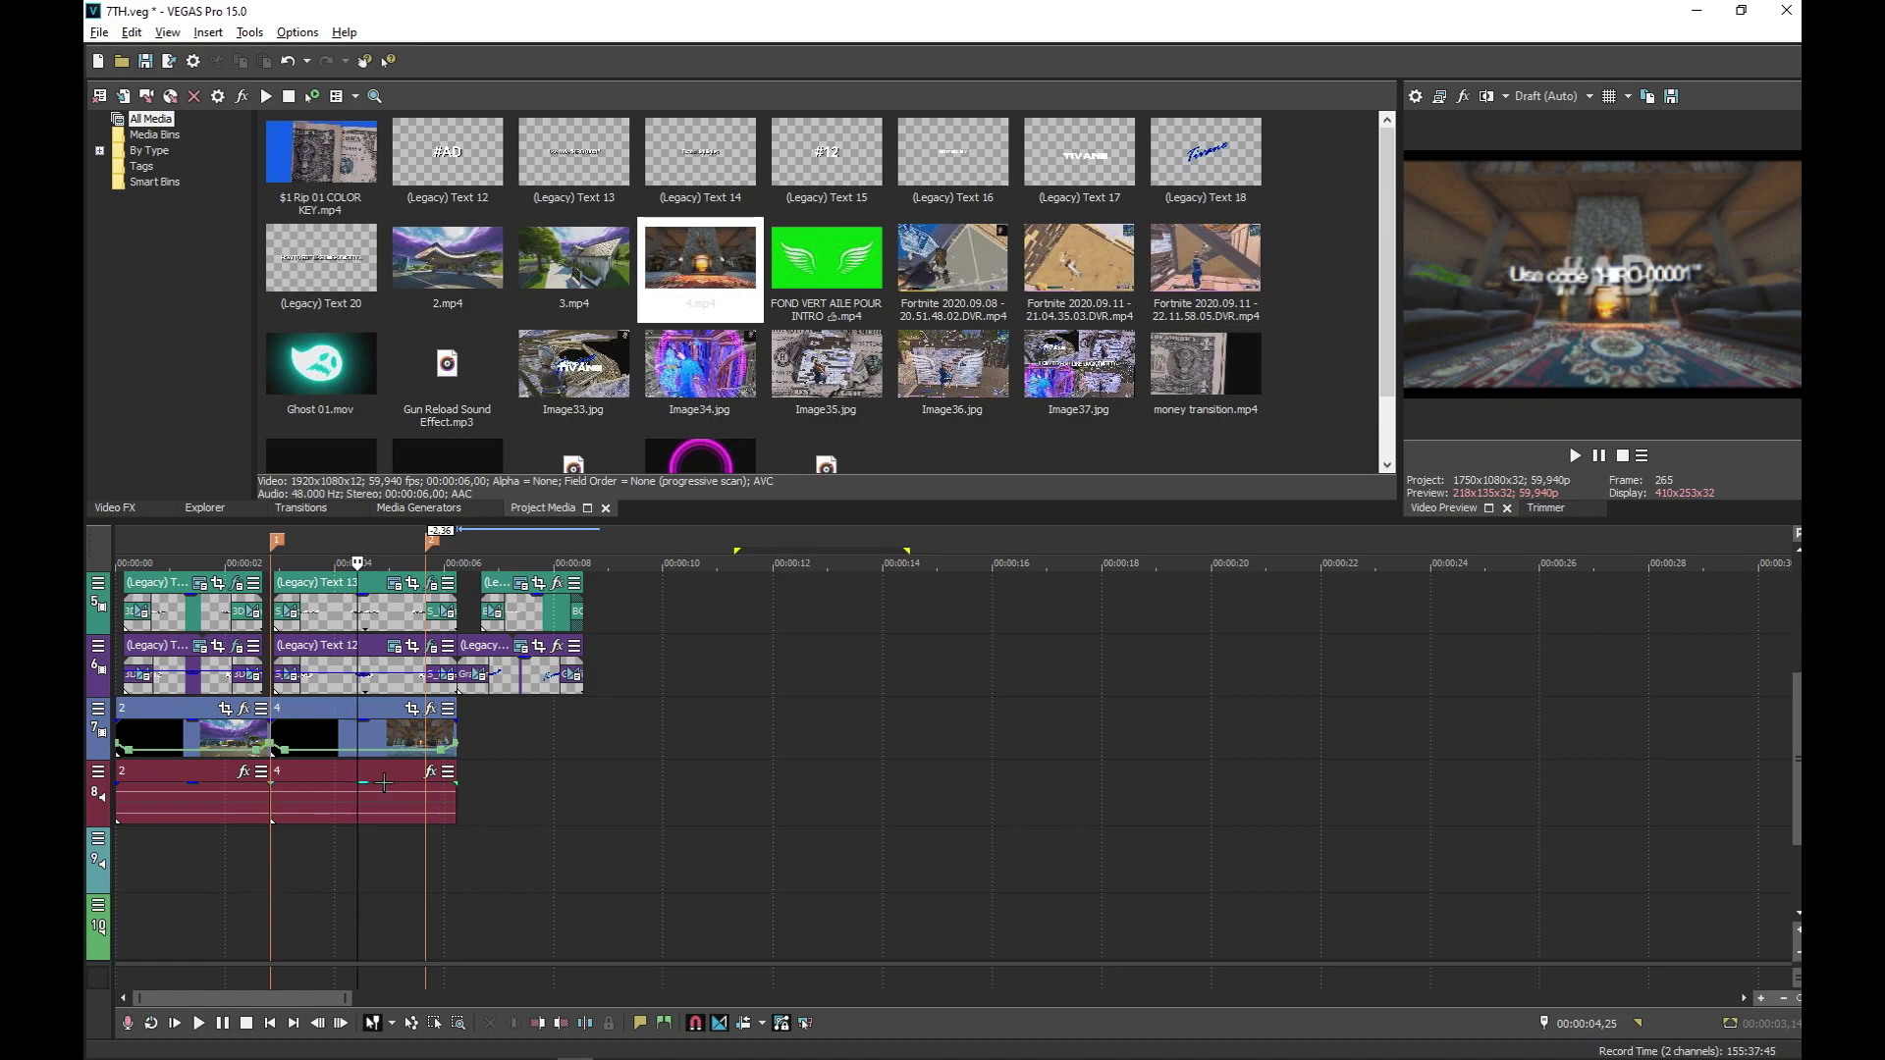
Set Maintain aspect ratio to No in the pan/crop settings of clip 2
left_click(230, 712)
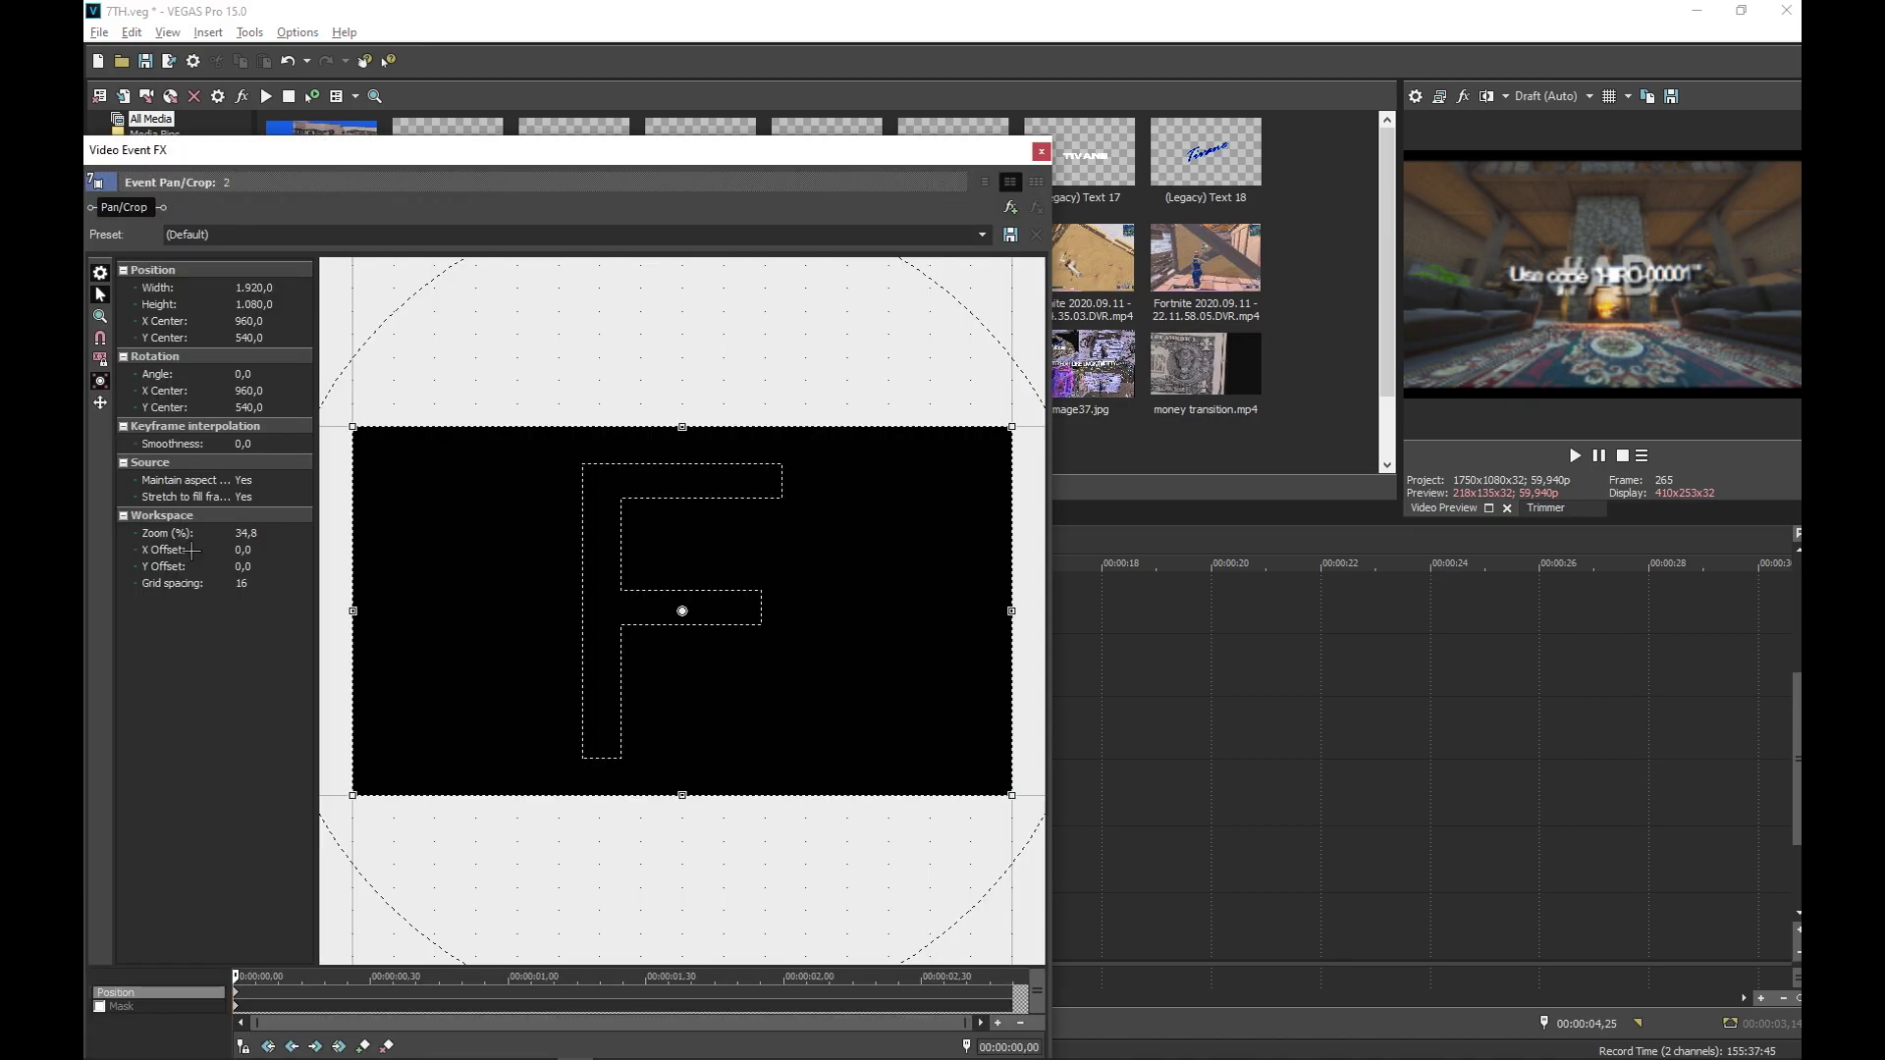
left_click(233, 480)
left_click(304, 480)
left_click(290, 511)
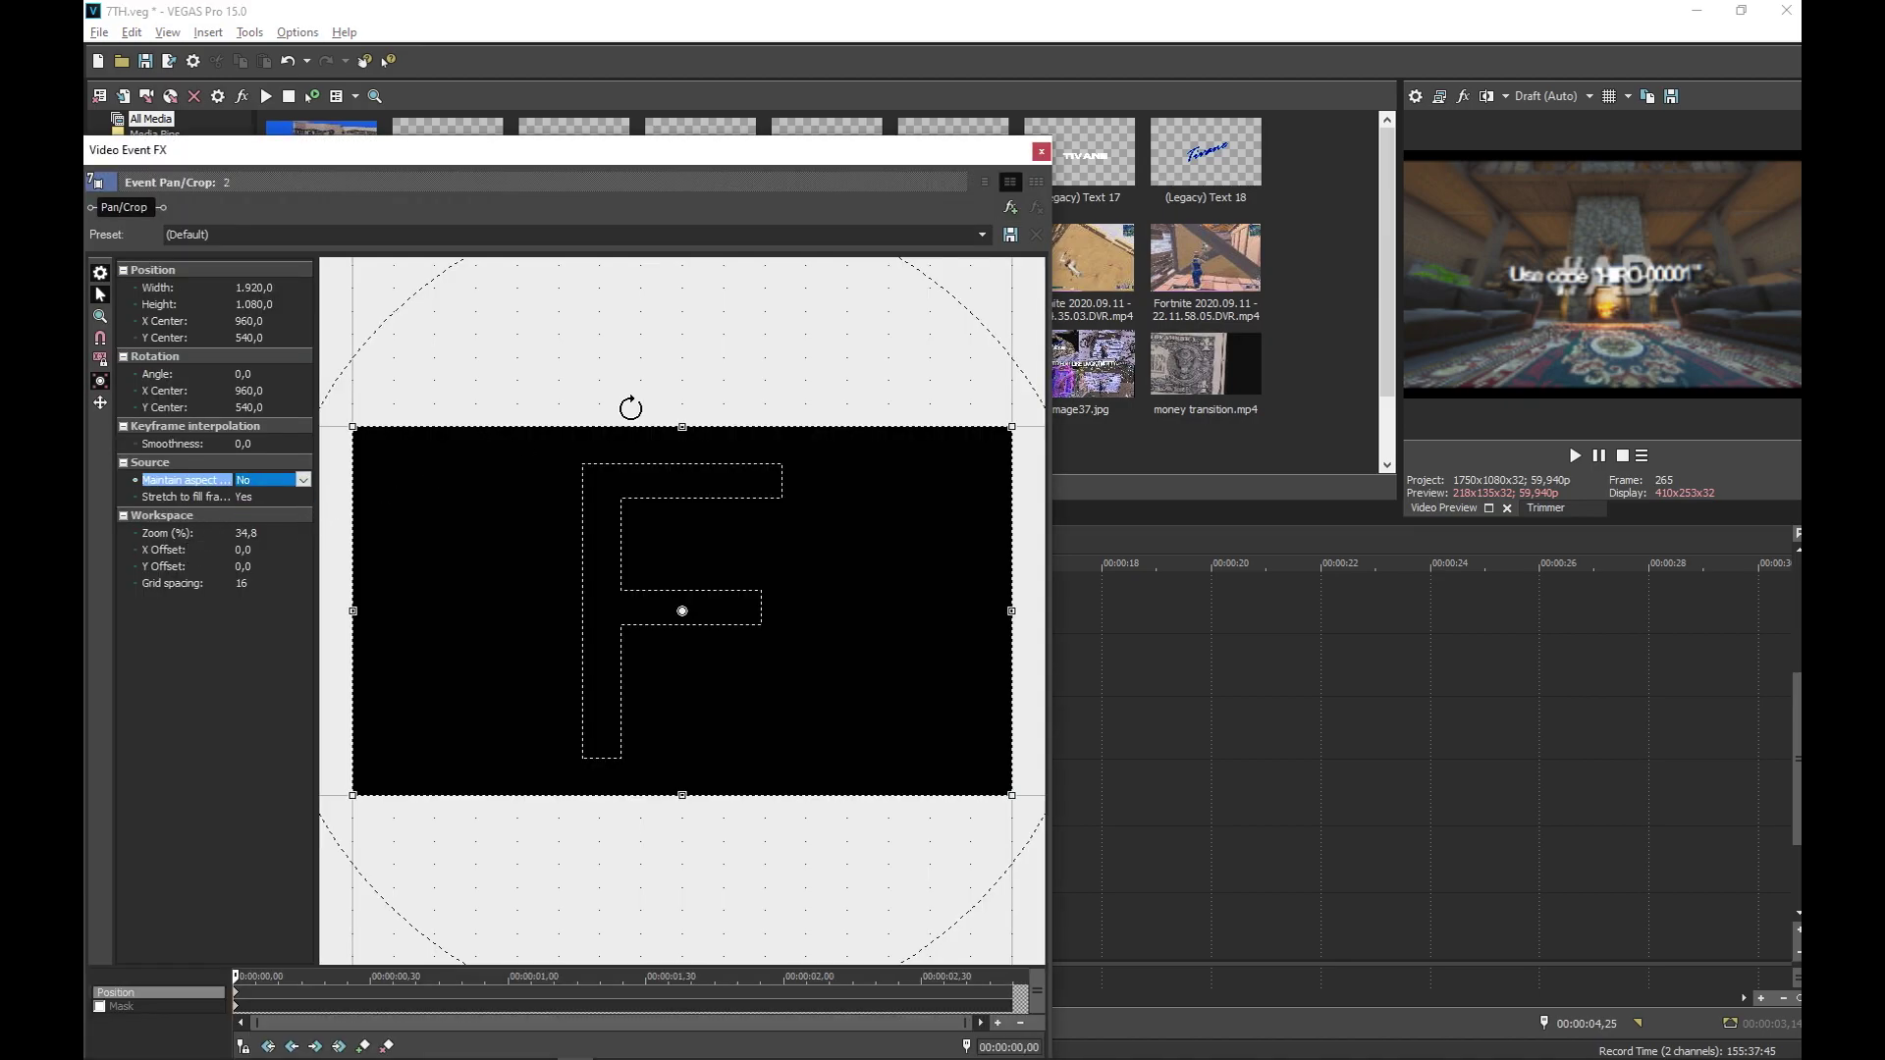
left_click(1040, 154)
Set Maintain aspect ratio to No in the pan/crop settings of clip 4
left_click(413, 709)
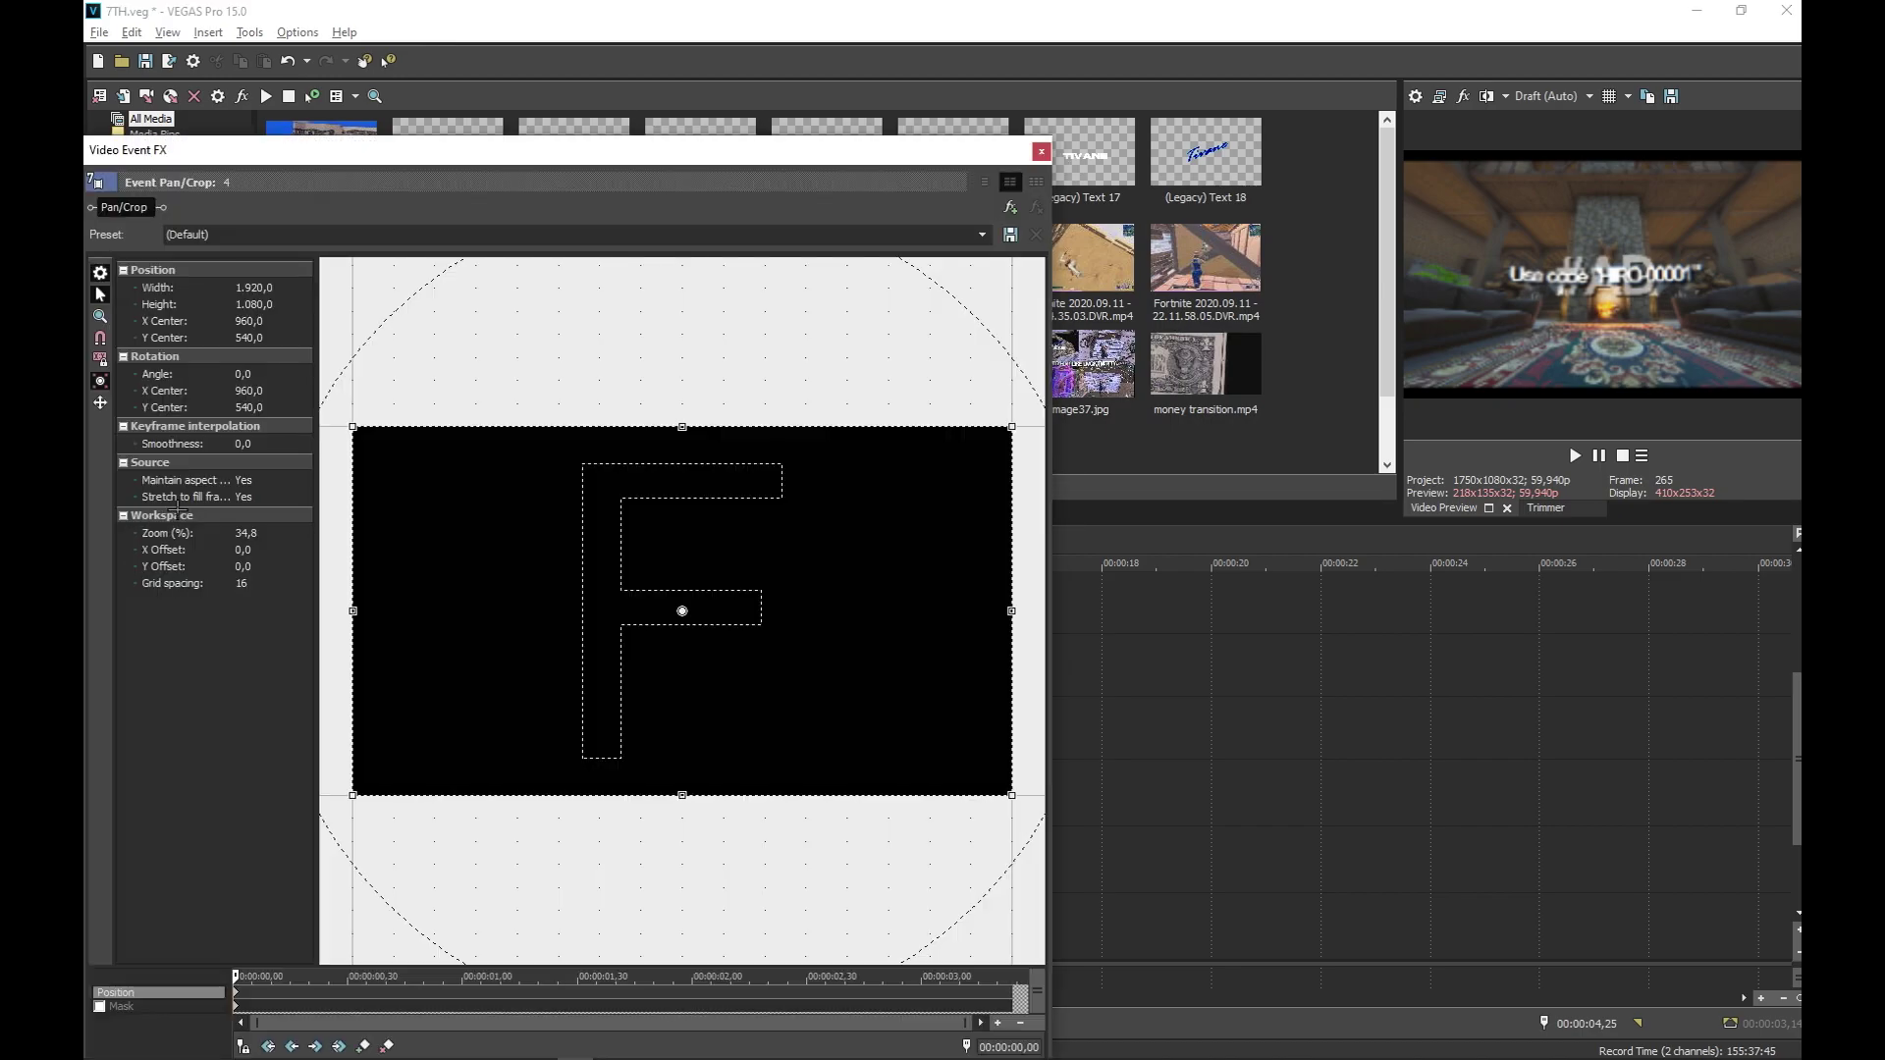
left_click(267, 482)
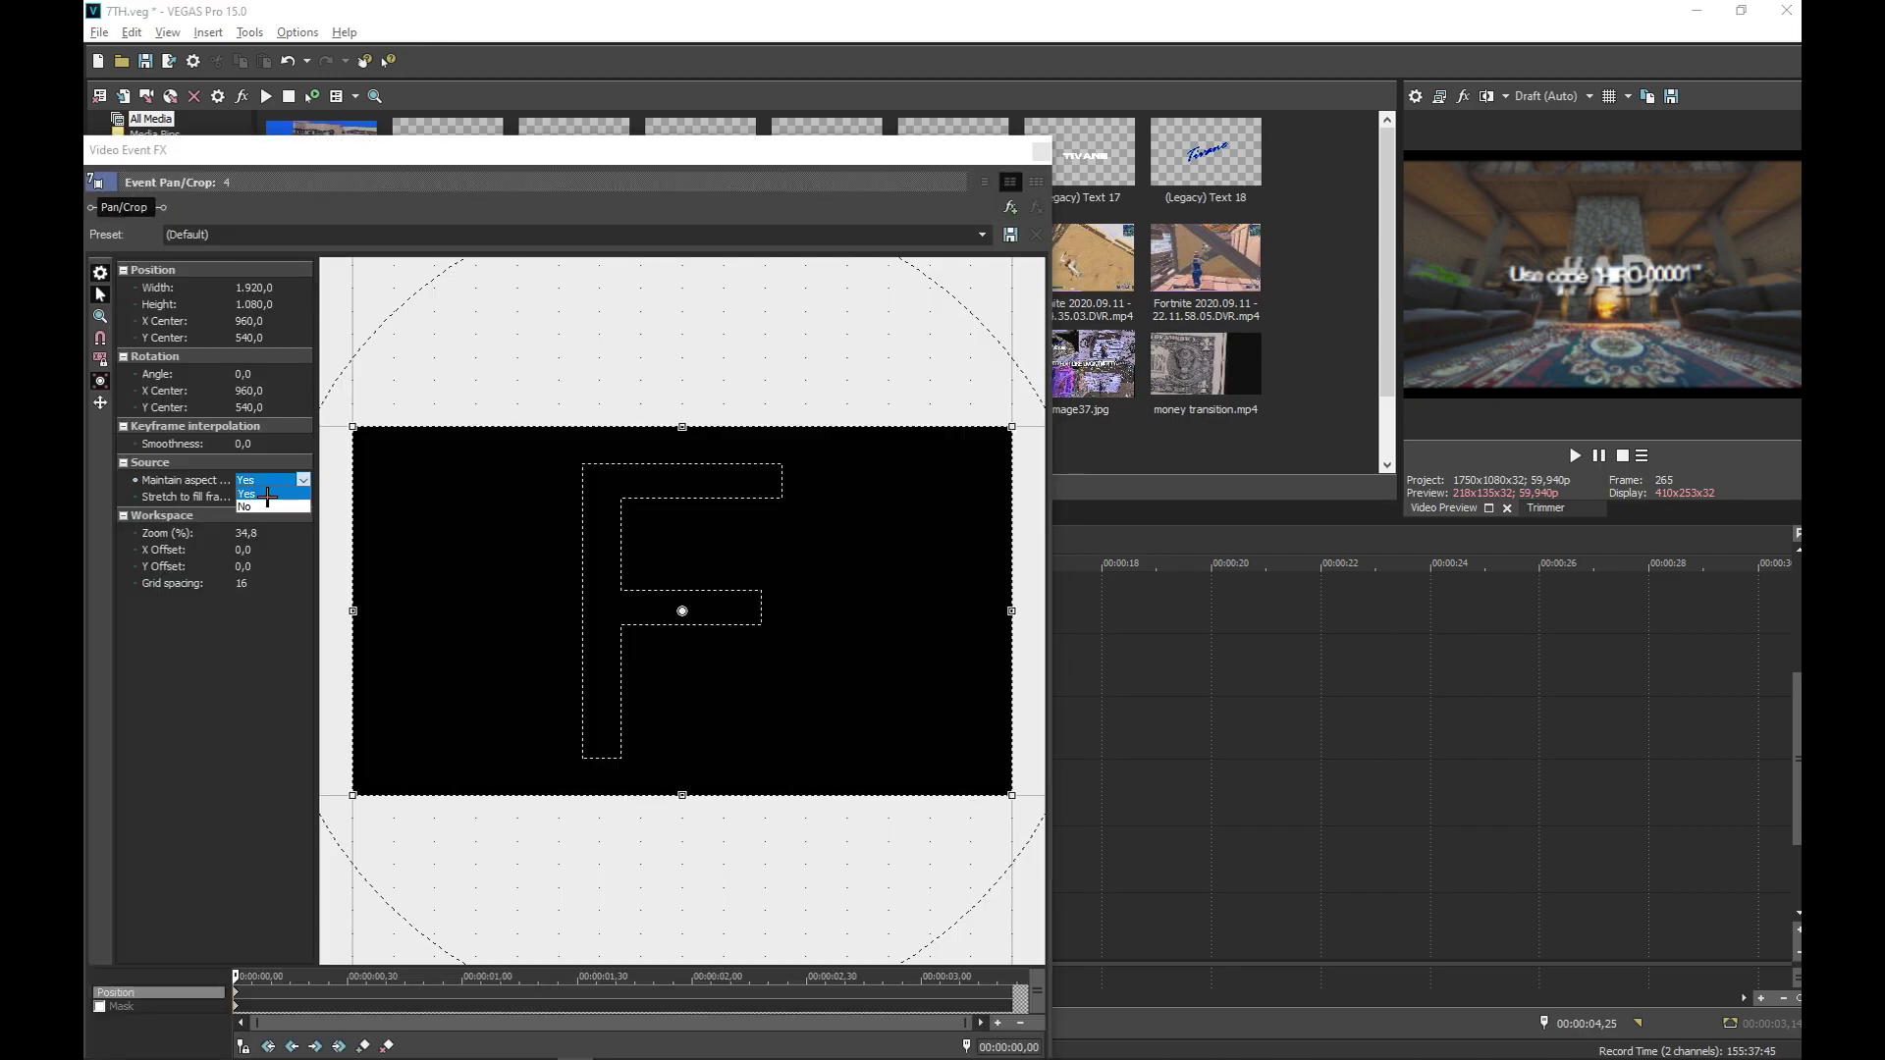
left_click(273, 509)
left_click(1041, 152)
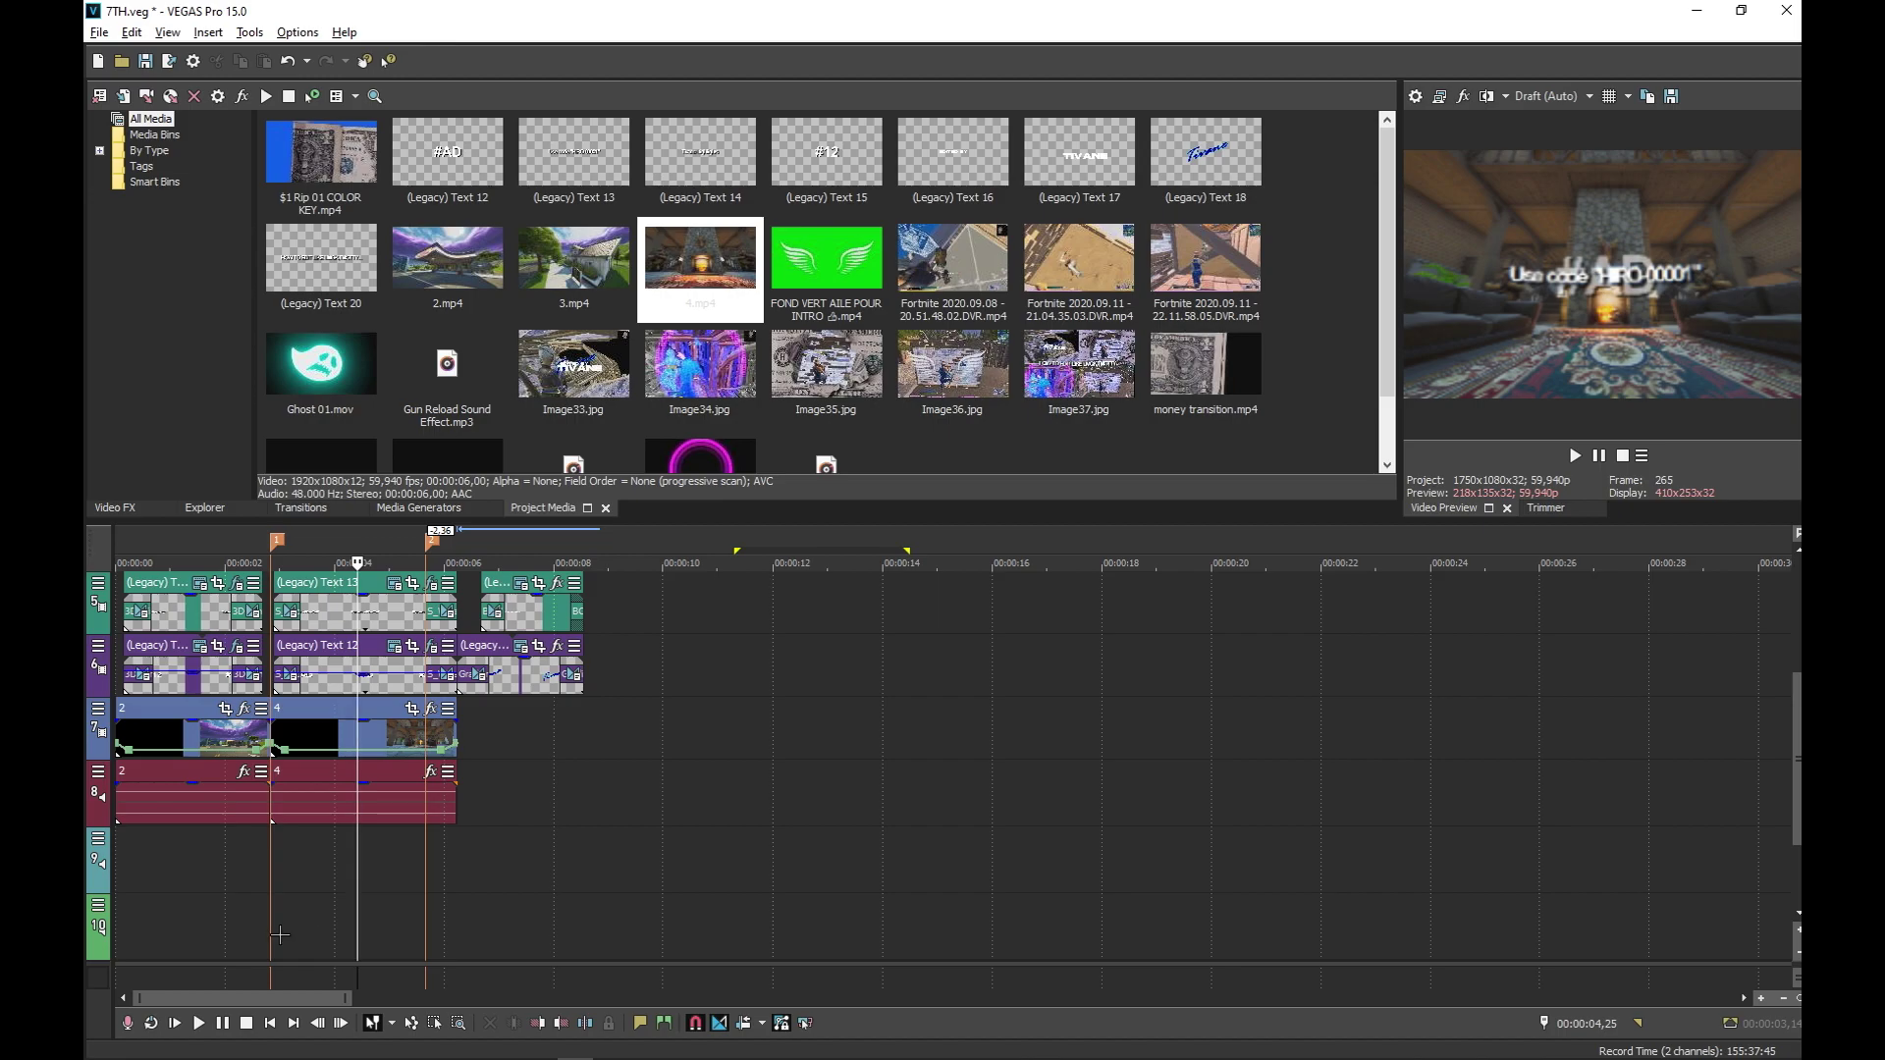
Play the beginning of the timeline to check that the clips fill the frame
left_click(124, 938)
key("space")
key("Return")
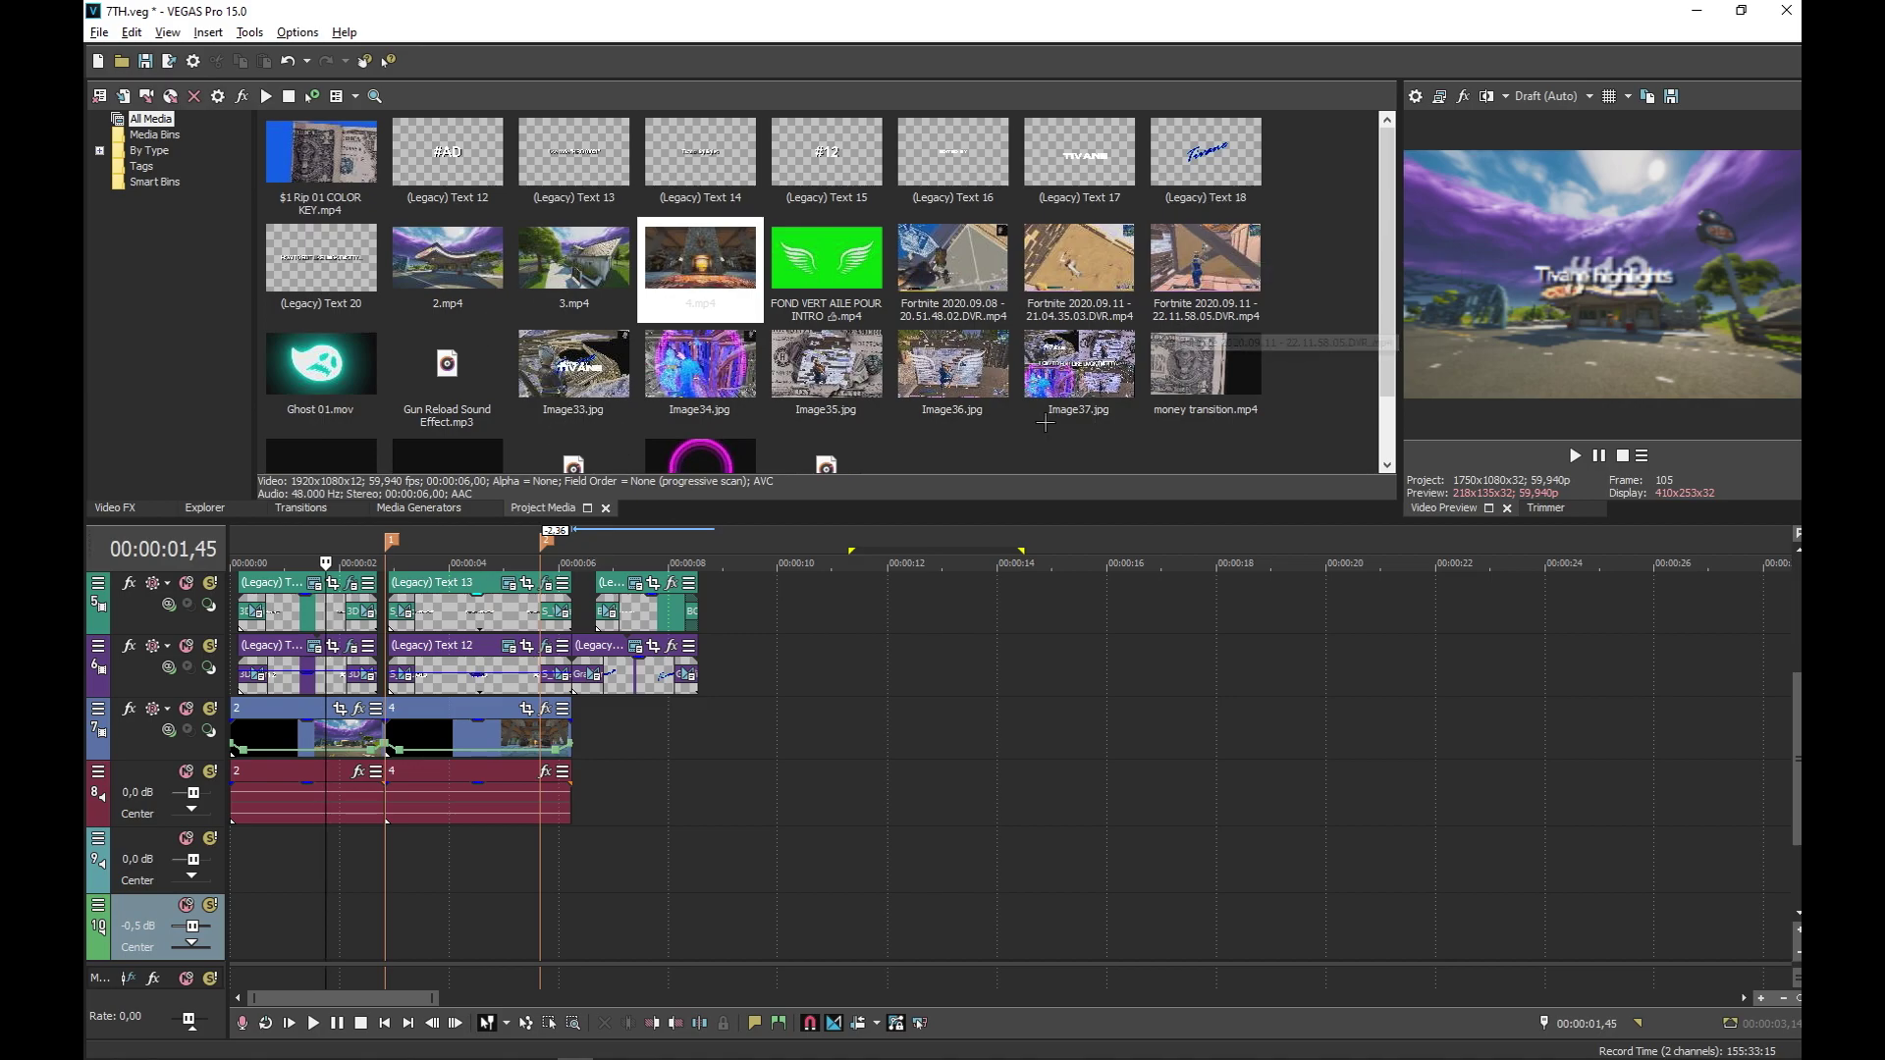
Add the SBE KP For You music to audio track 9 at the timeline start and play the project with it
scroll(982, 392, "down", 1)
left_click_drag(573, 393, 233, 902)
left_click(257, 946)
key("w")
key("space")
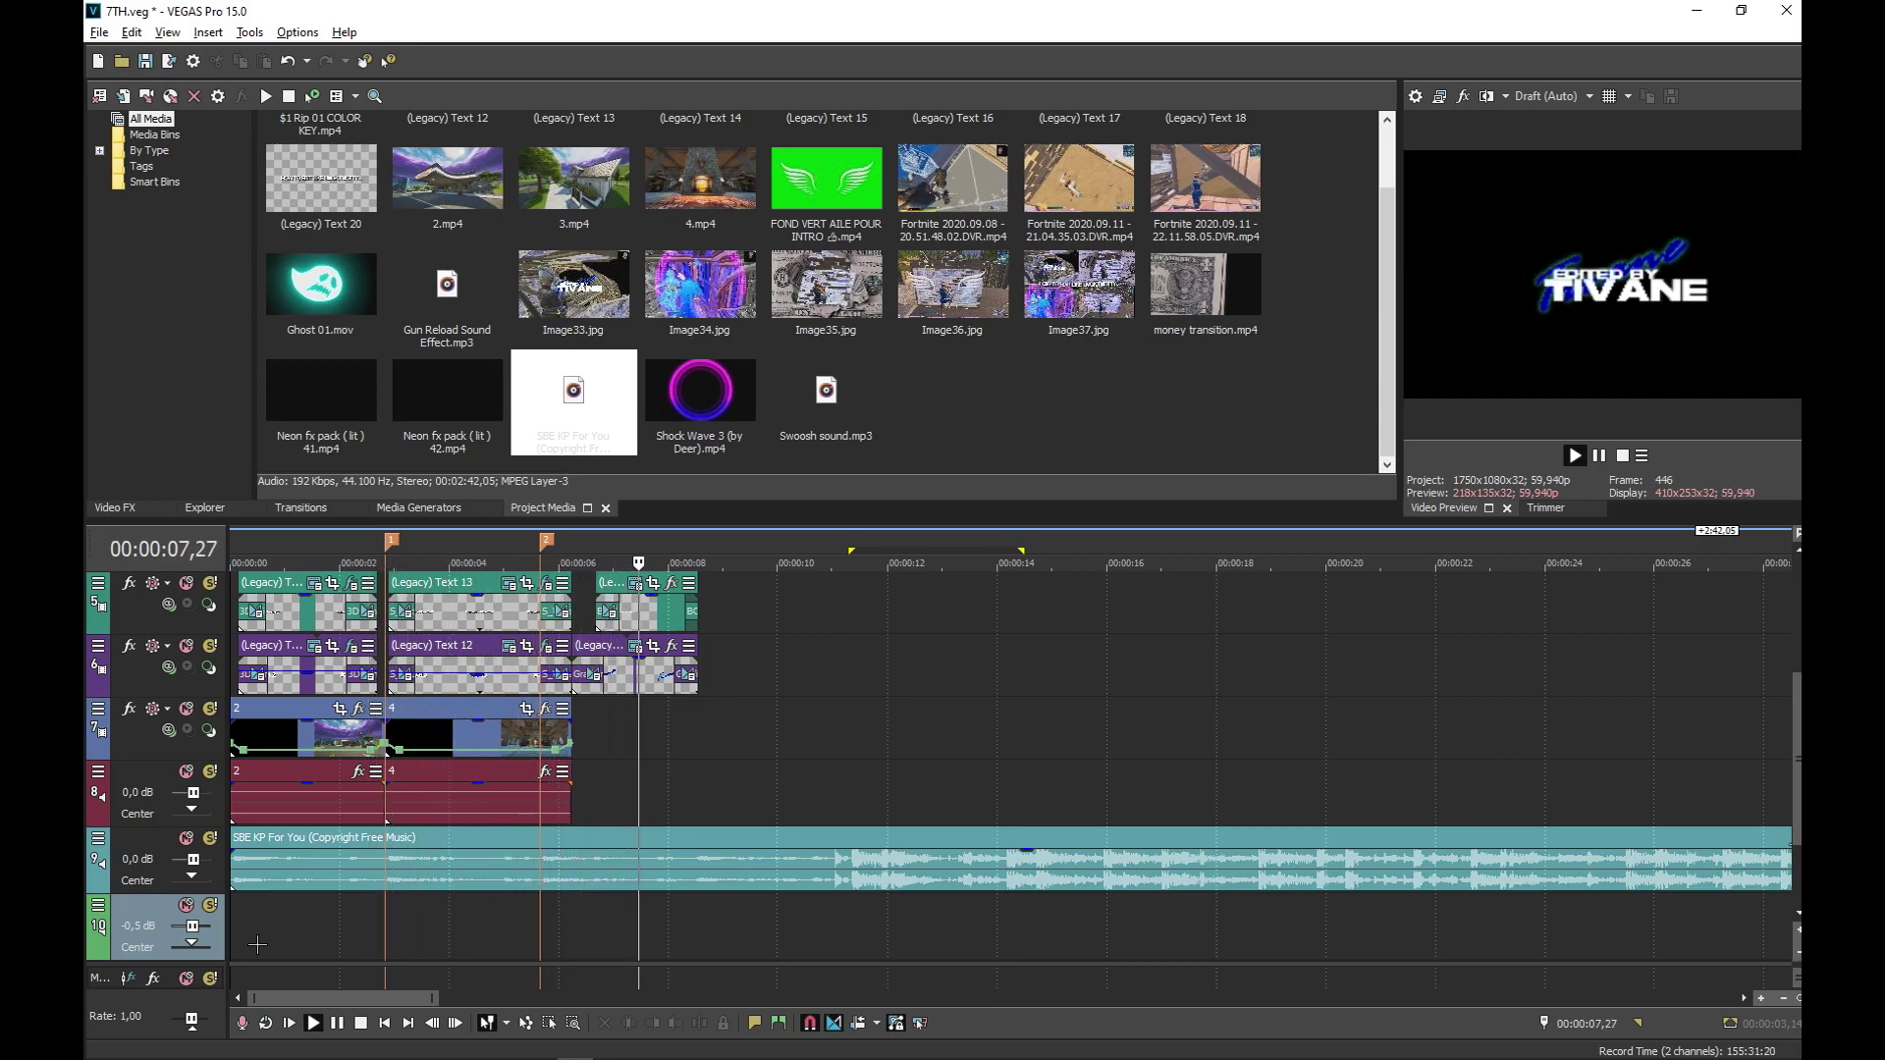
key("space")
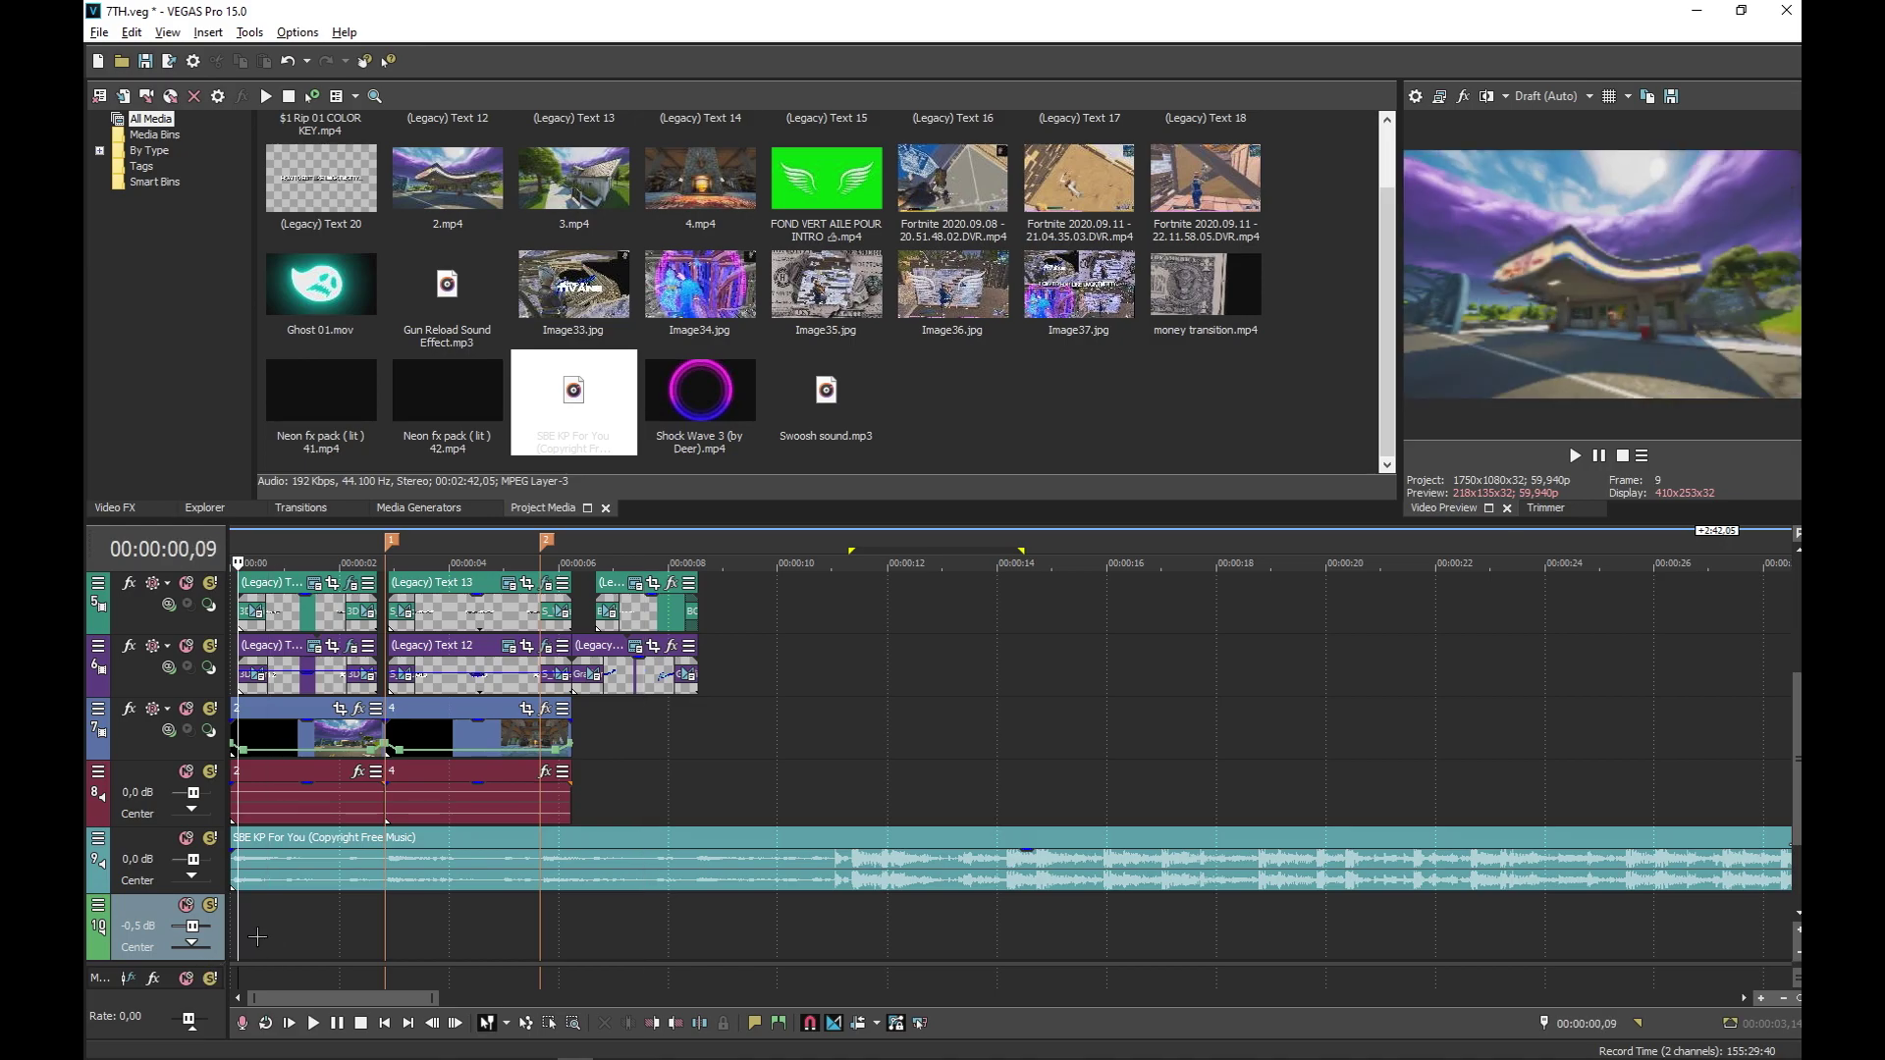
Move clip 2's late inner velocity point earlier, to about 00:00:02,27, and set it to normal velocity
scroll(257, 917, "up", 5)
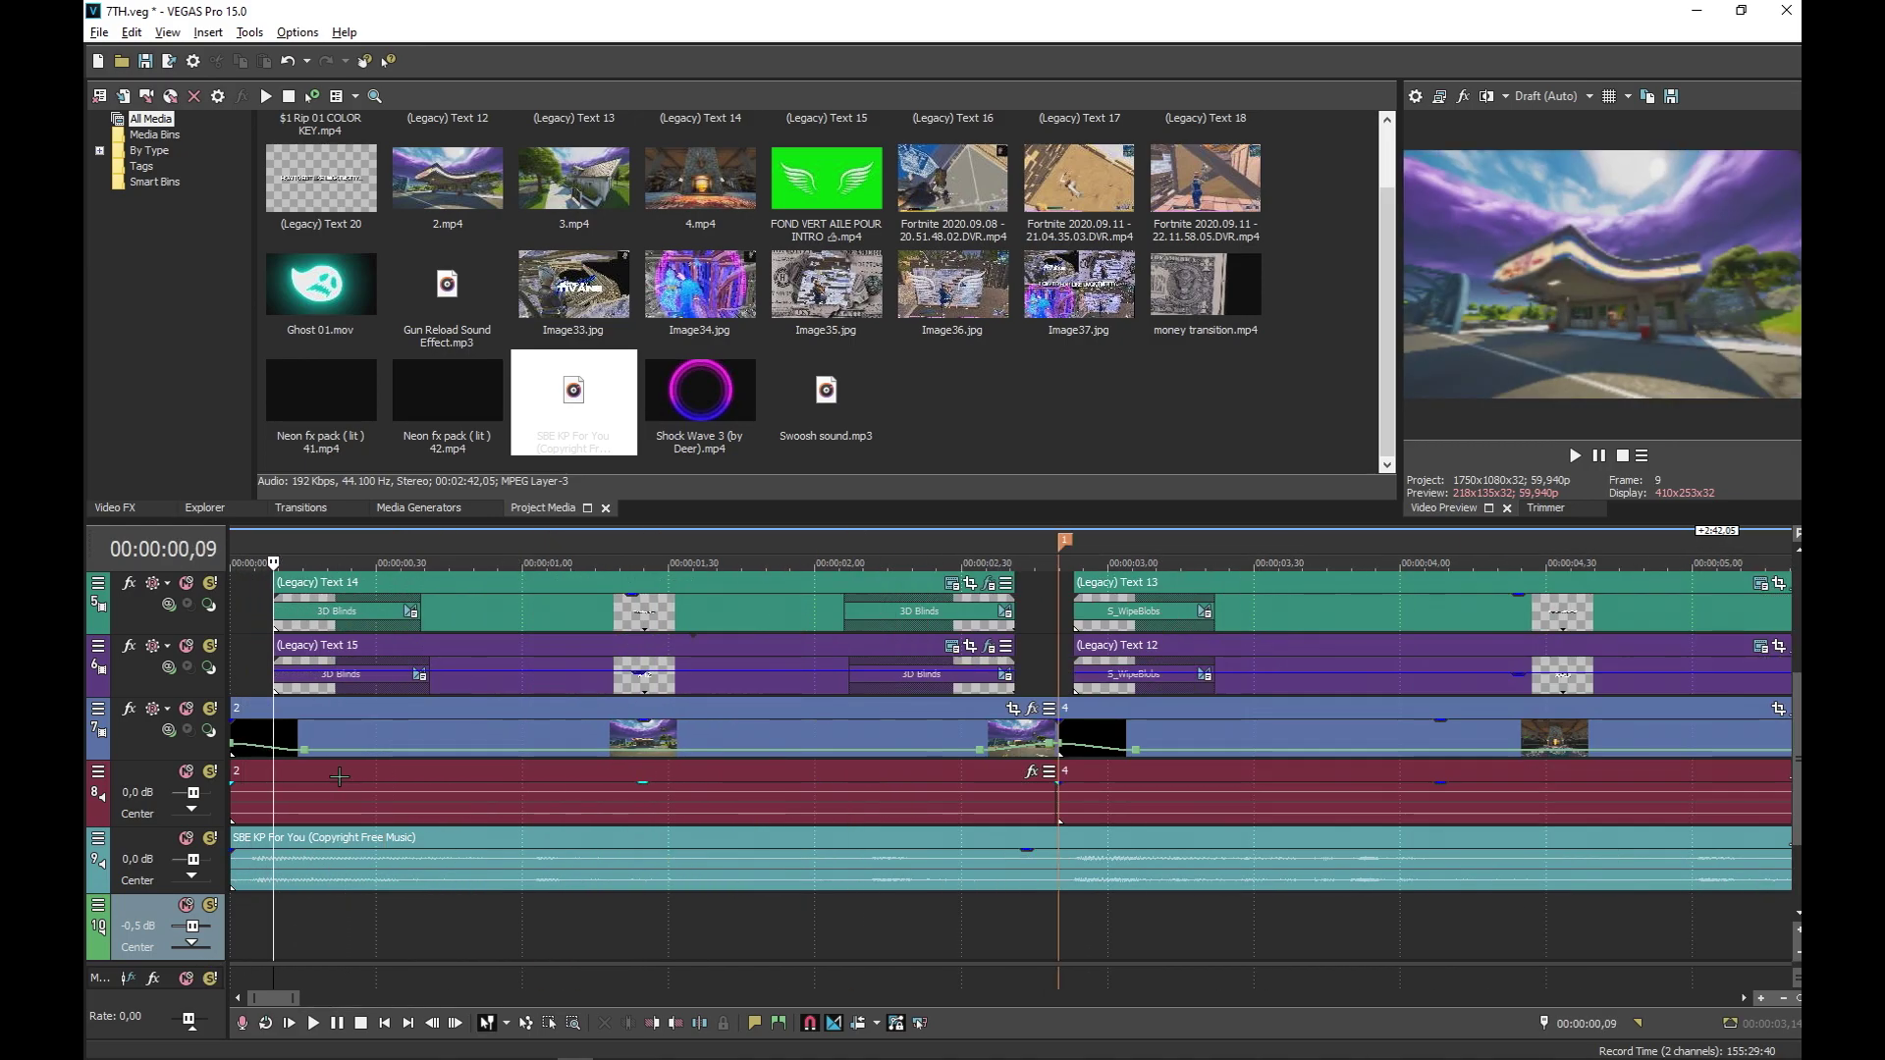
left_click_drag(980, 751, 955, 759)
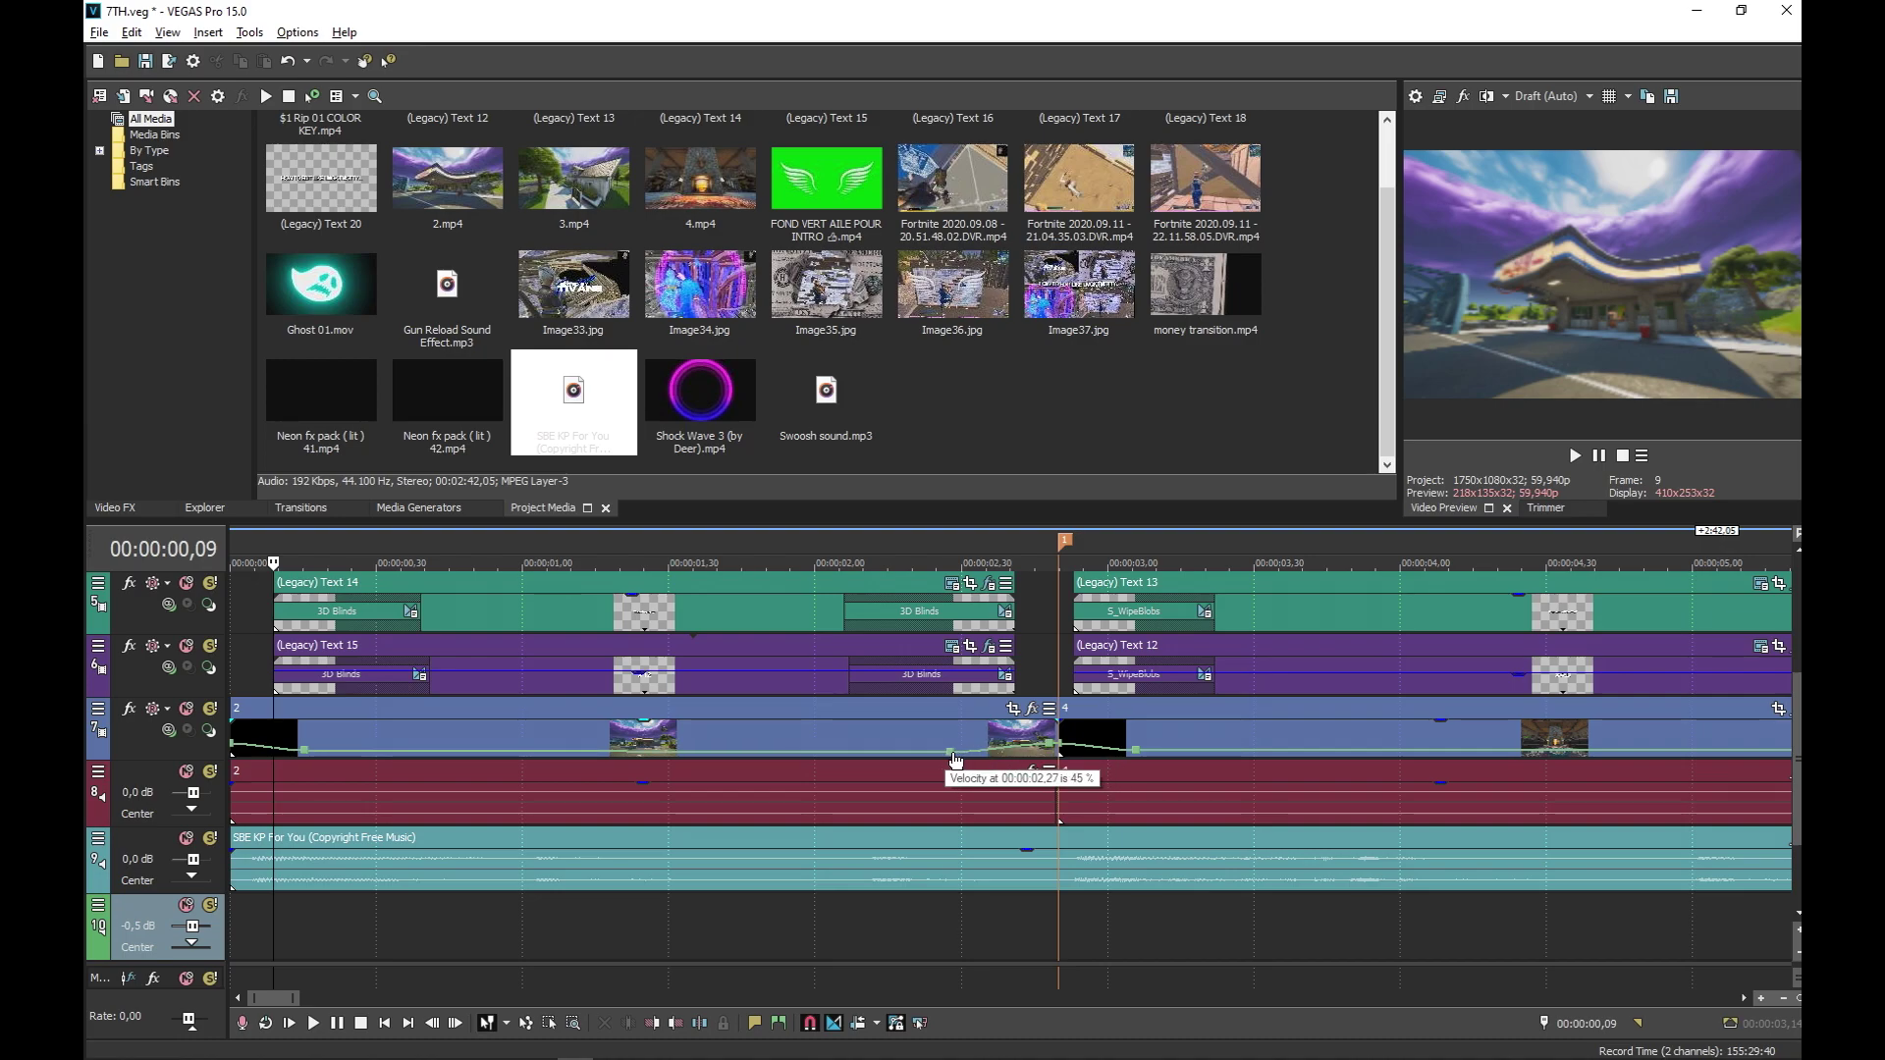
right_click(942, 756)
left_click(1030, 351)
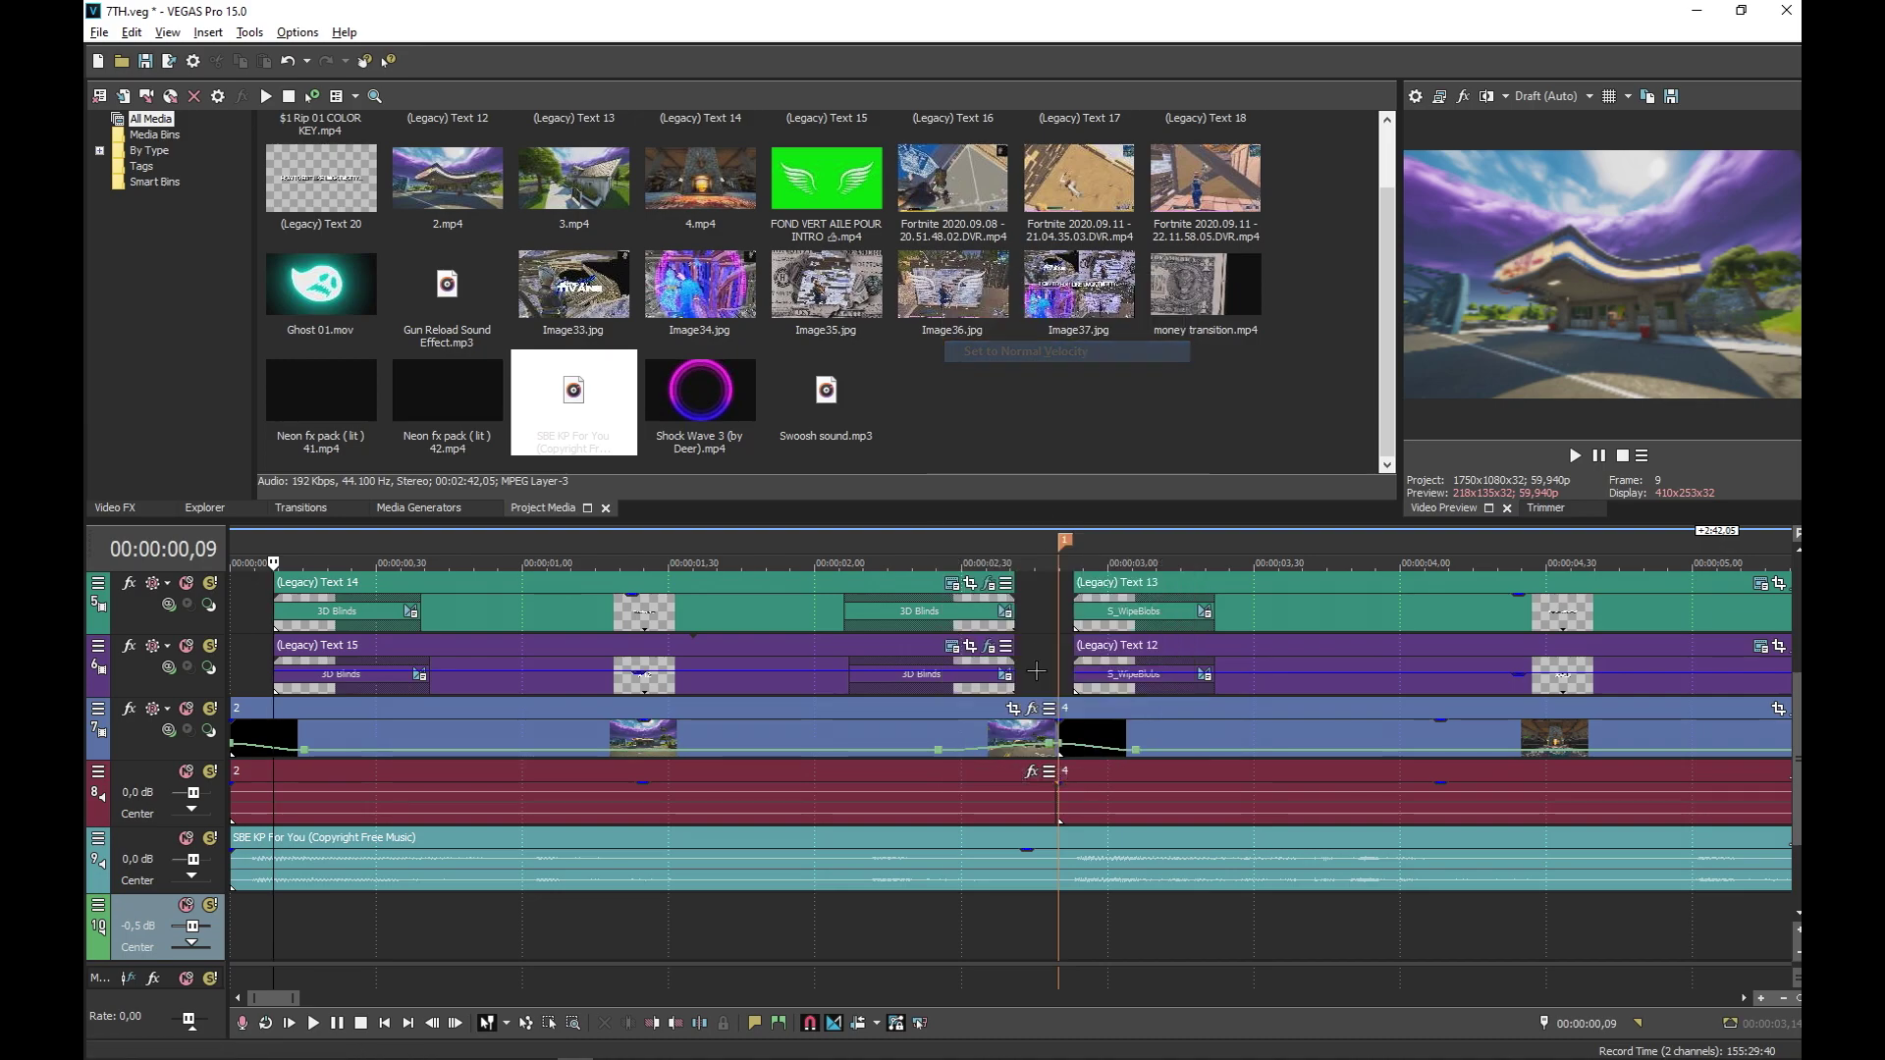
Play the cut from clip 2 to clip 4 to check the lengthened speed ramp
left_click(850, 974)
key("space")
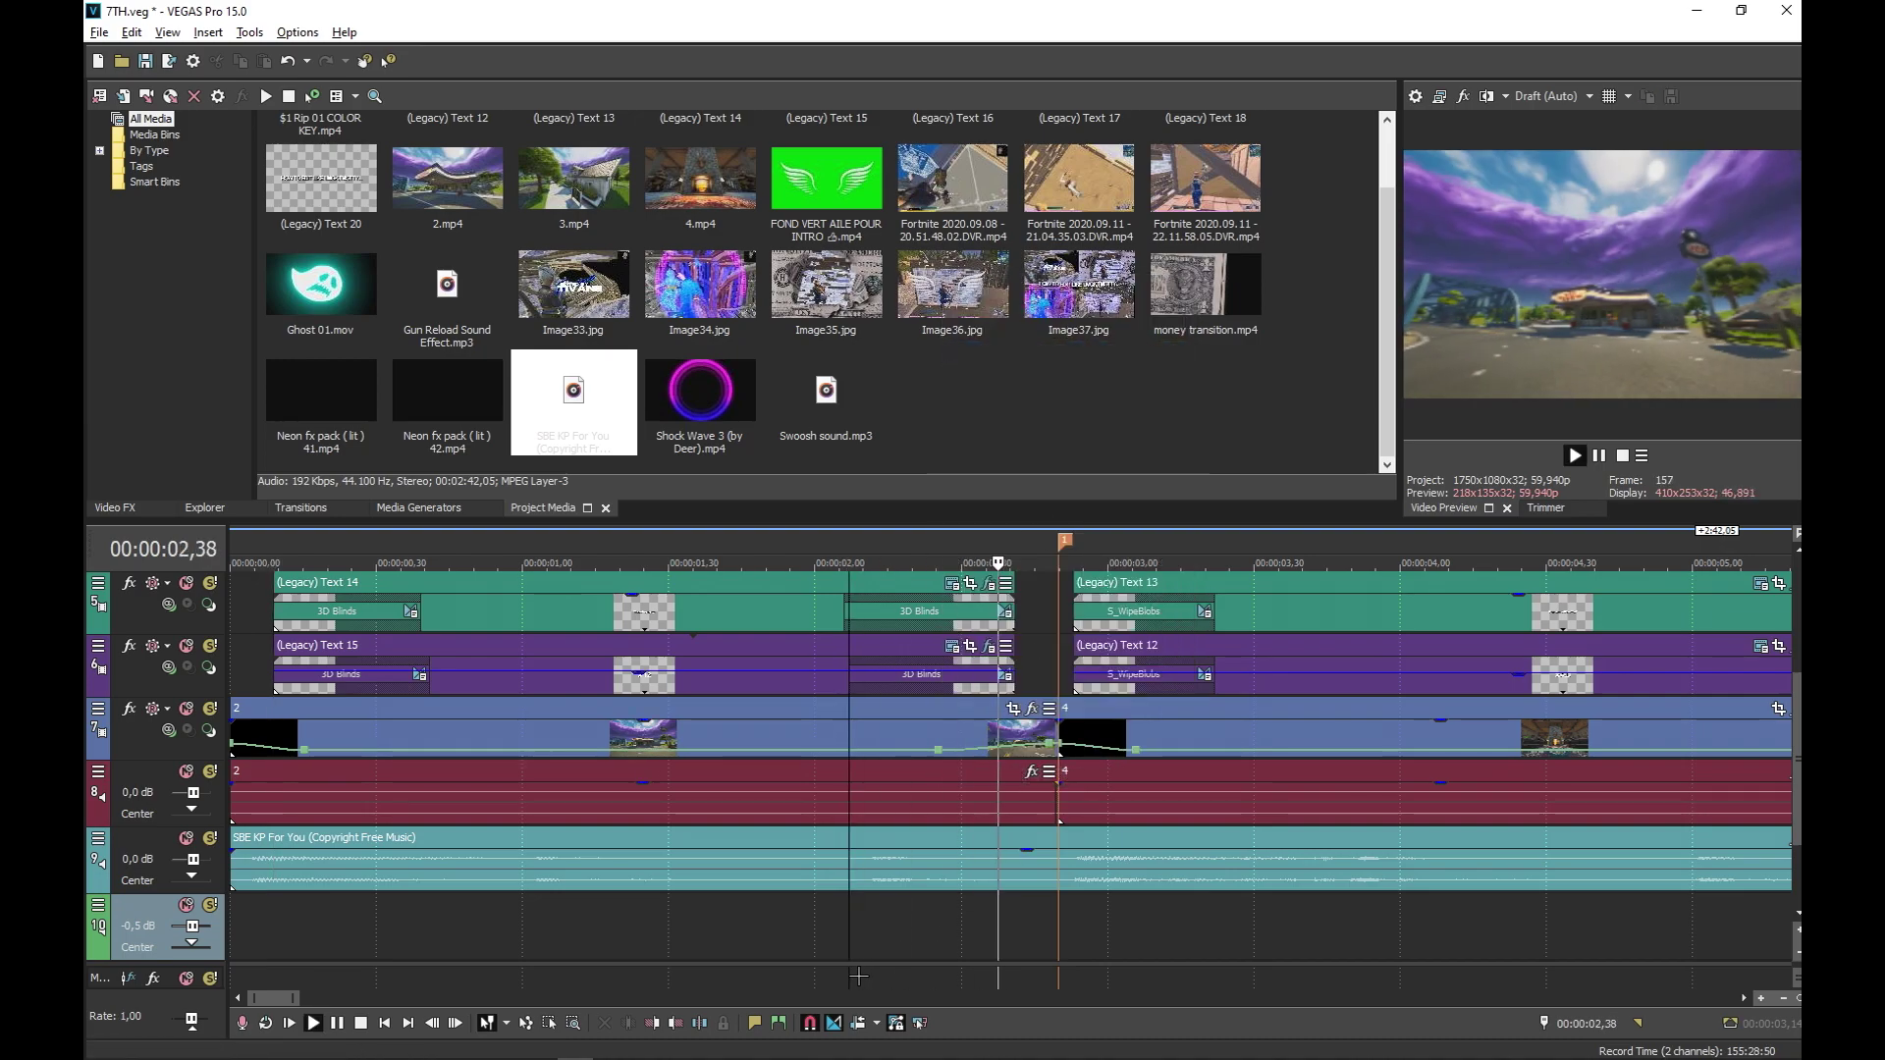
key("Return")
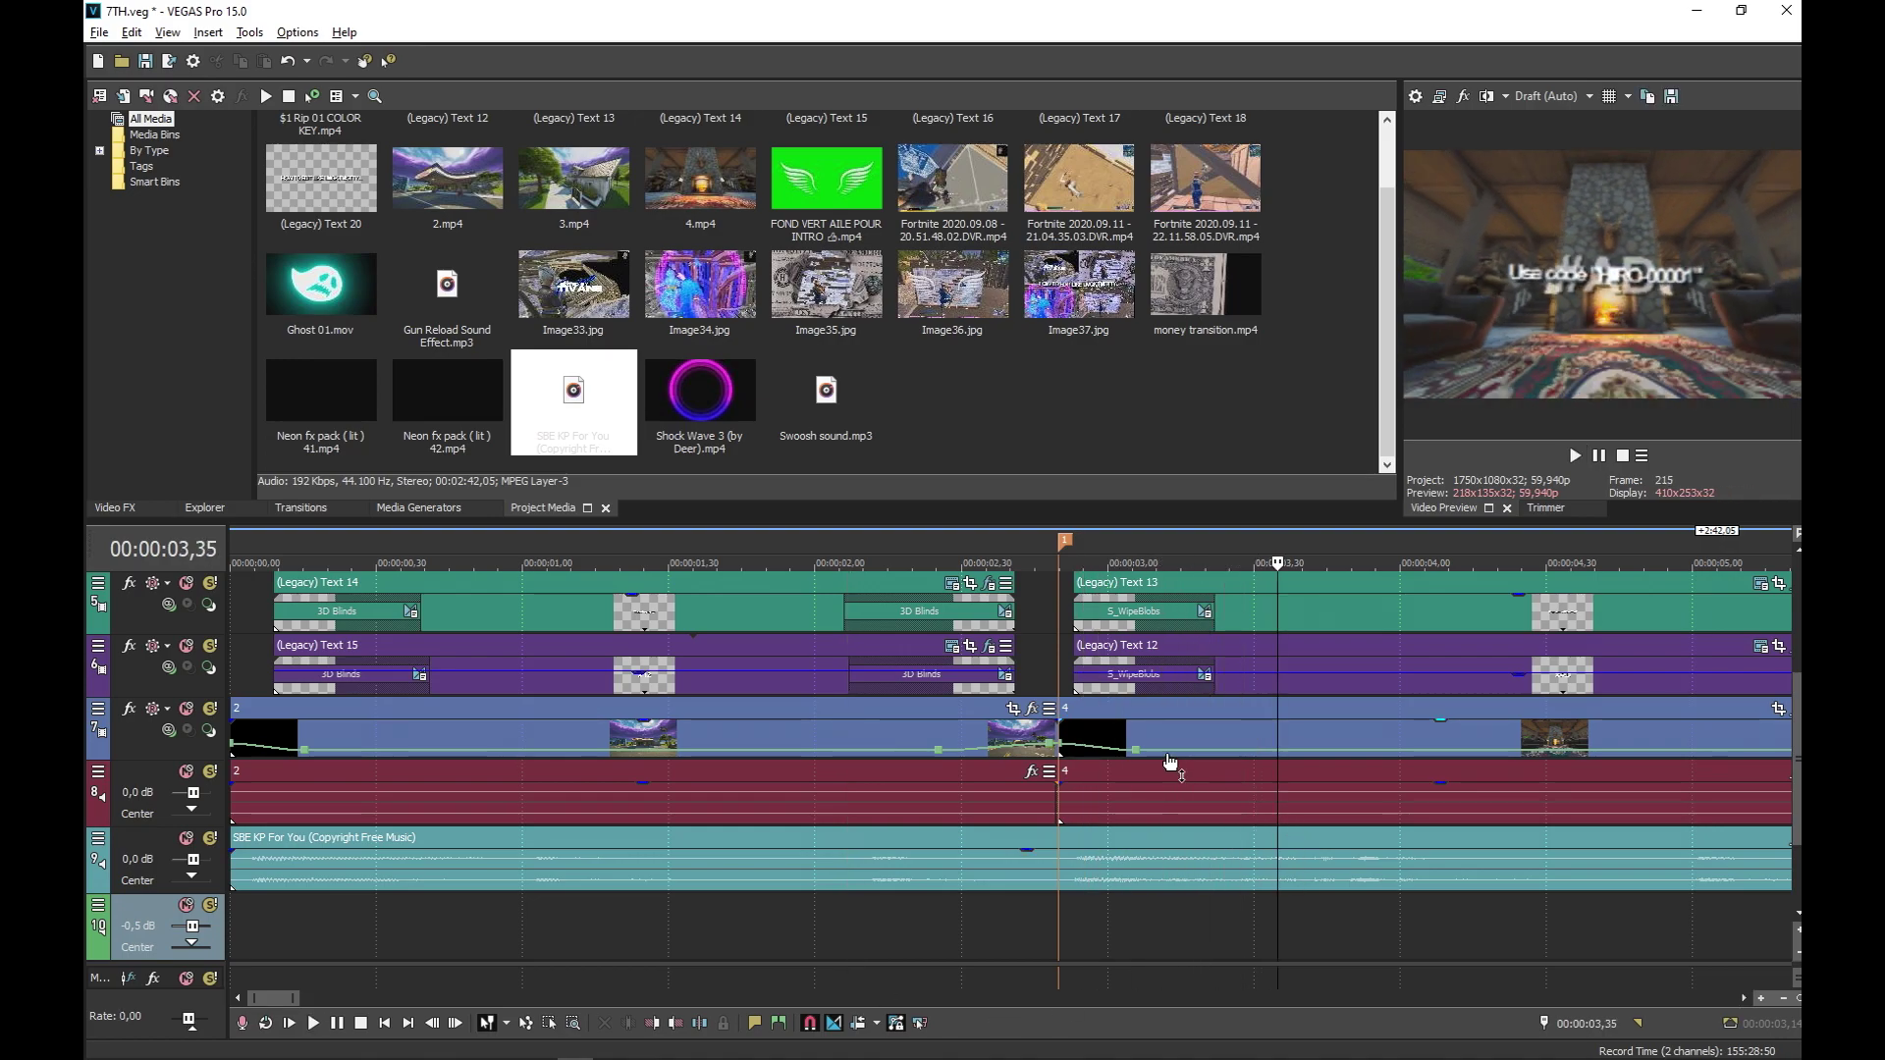
Move clip 4's first inner velocity point later, to about 00:00:03,20, at normal velocity, and choose the ramps' fade type on both sides of the cut
left_click_drag(1137, 750, 1211, 751)
right_click(1211, 750)
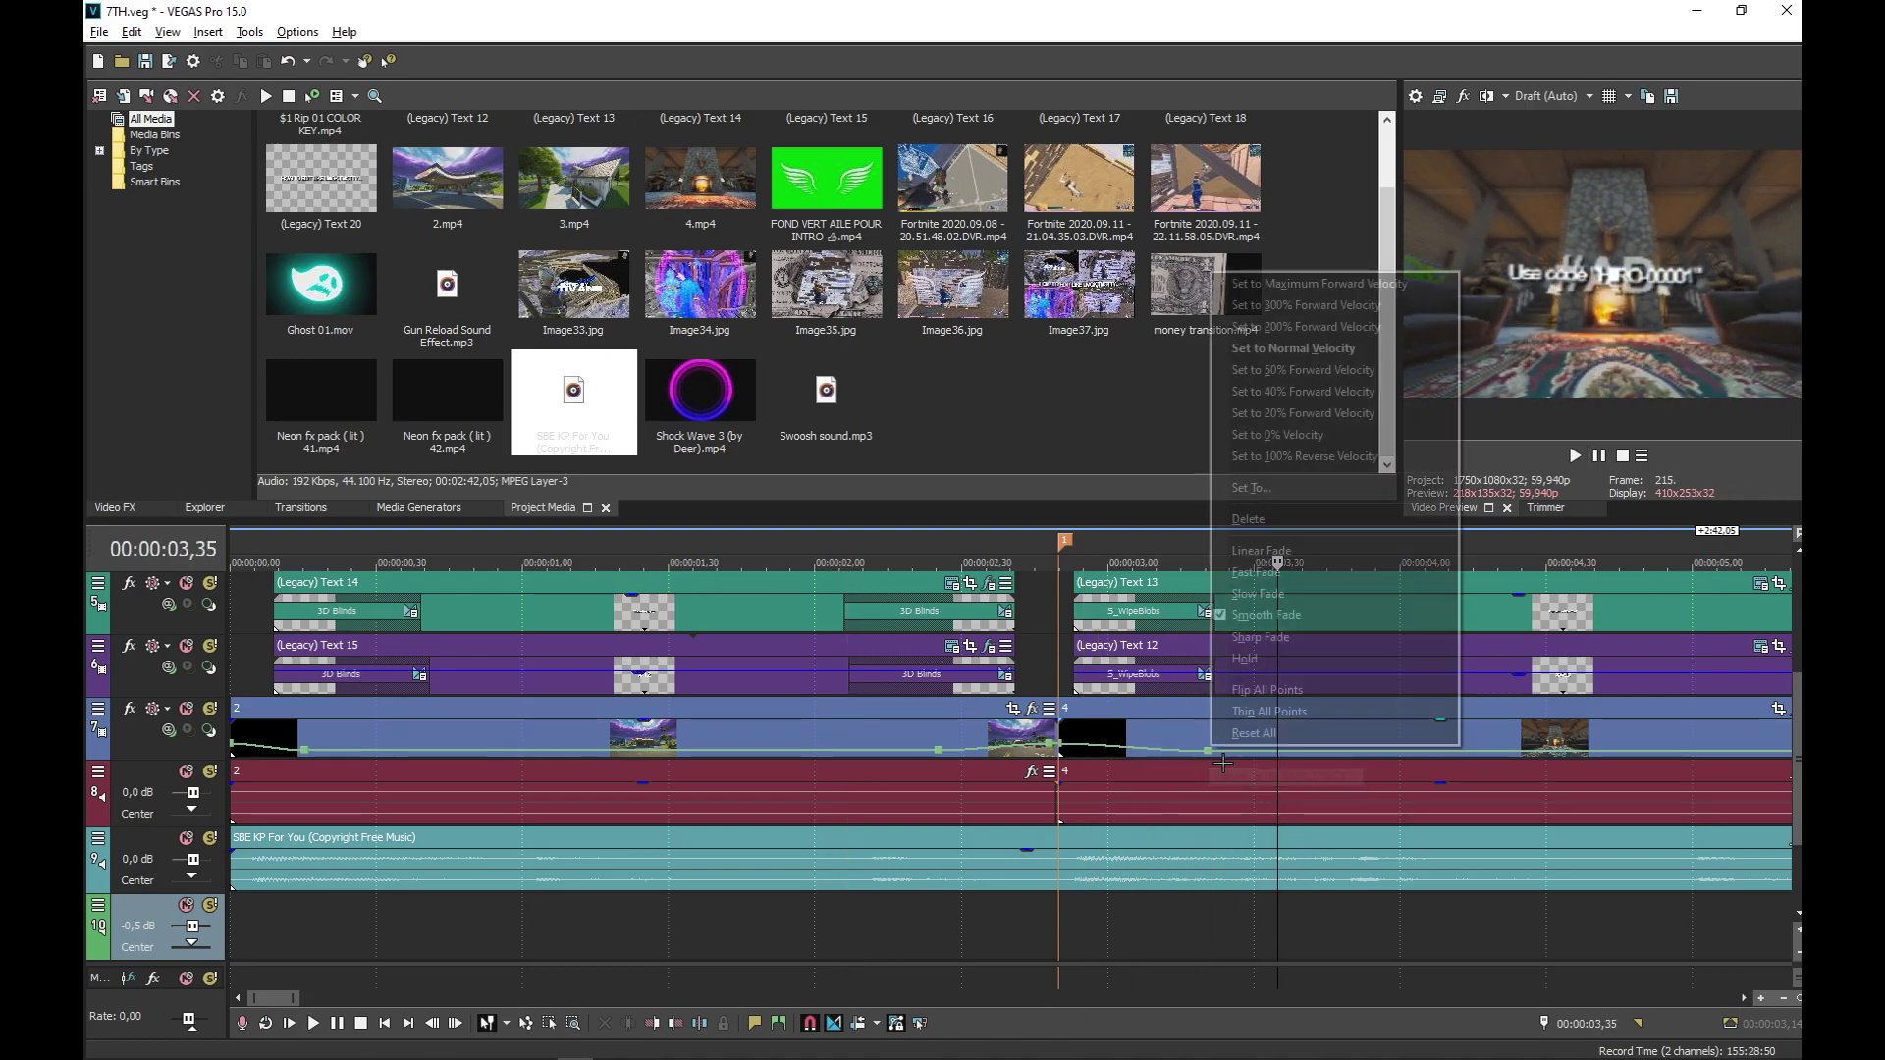
left_click(1293, 348)
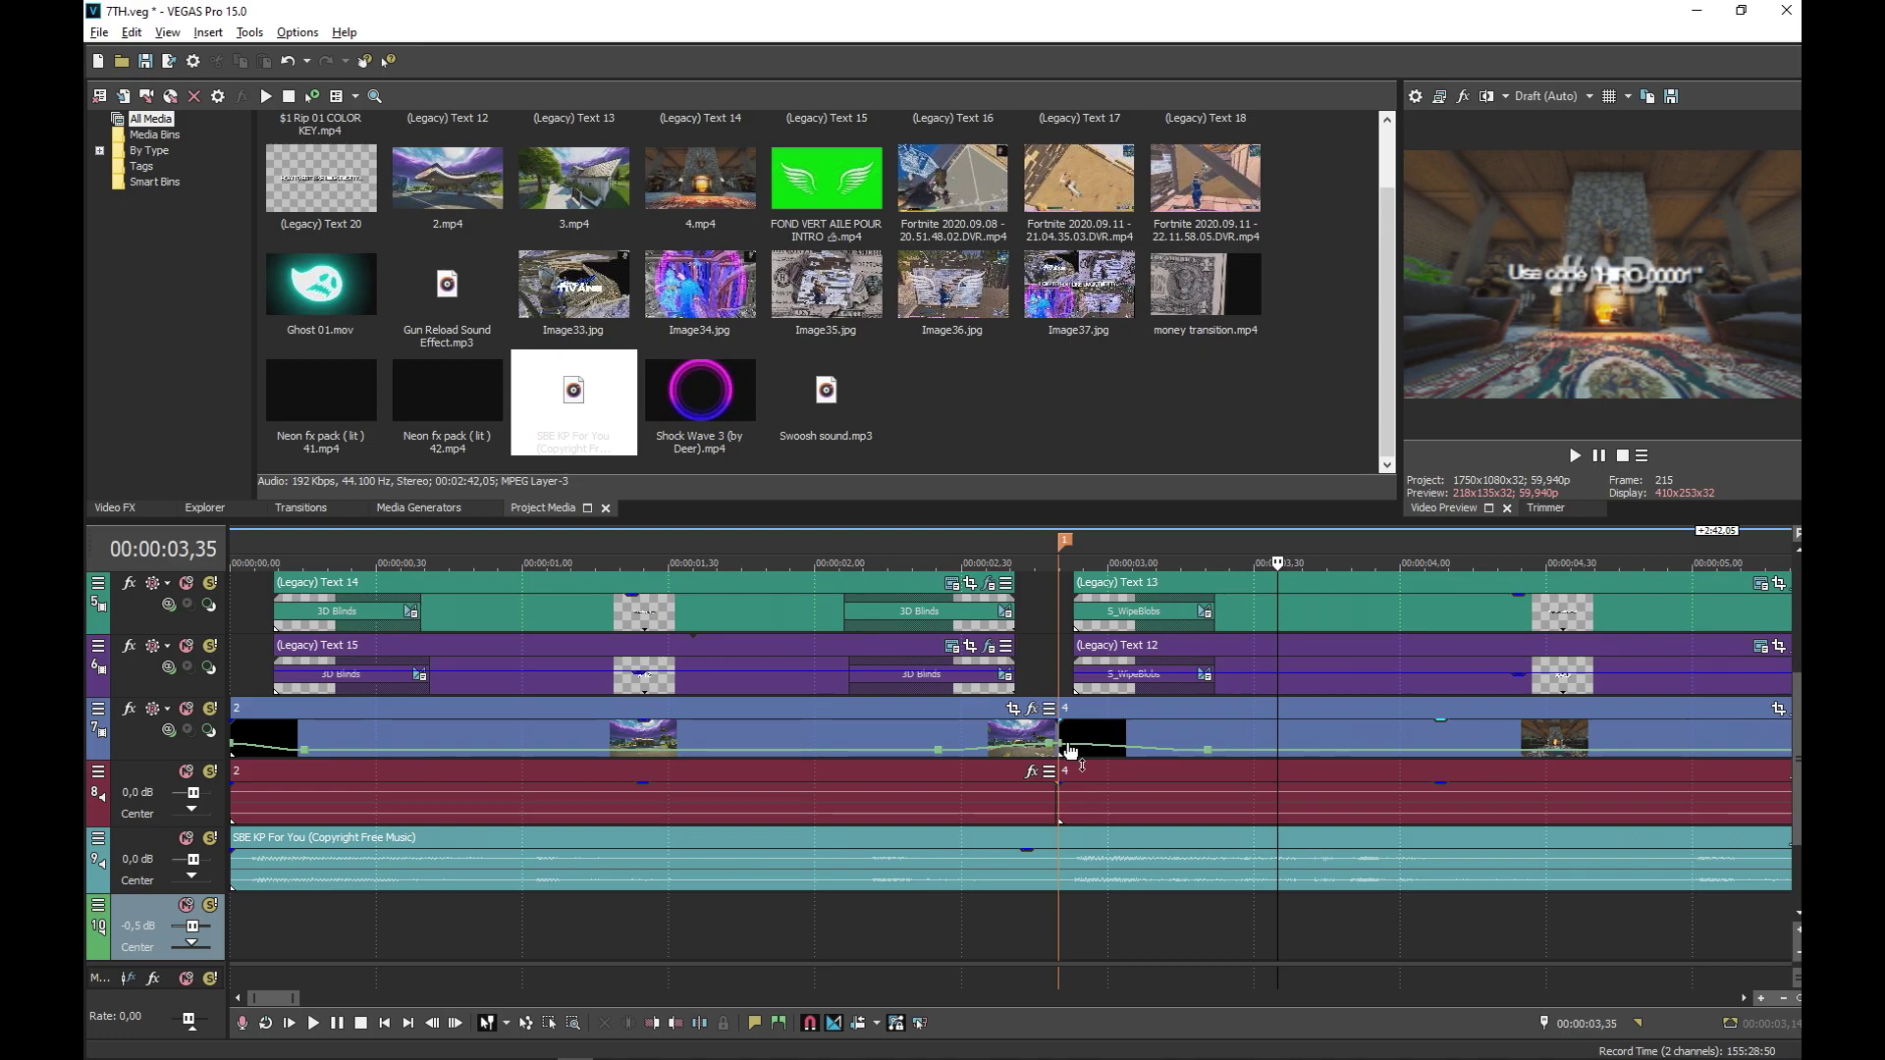
right_click(1083, 743)
left_click(1148, 808)
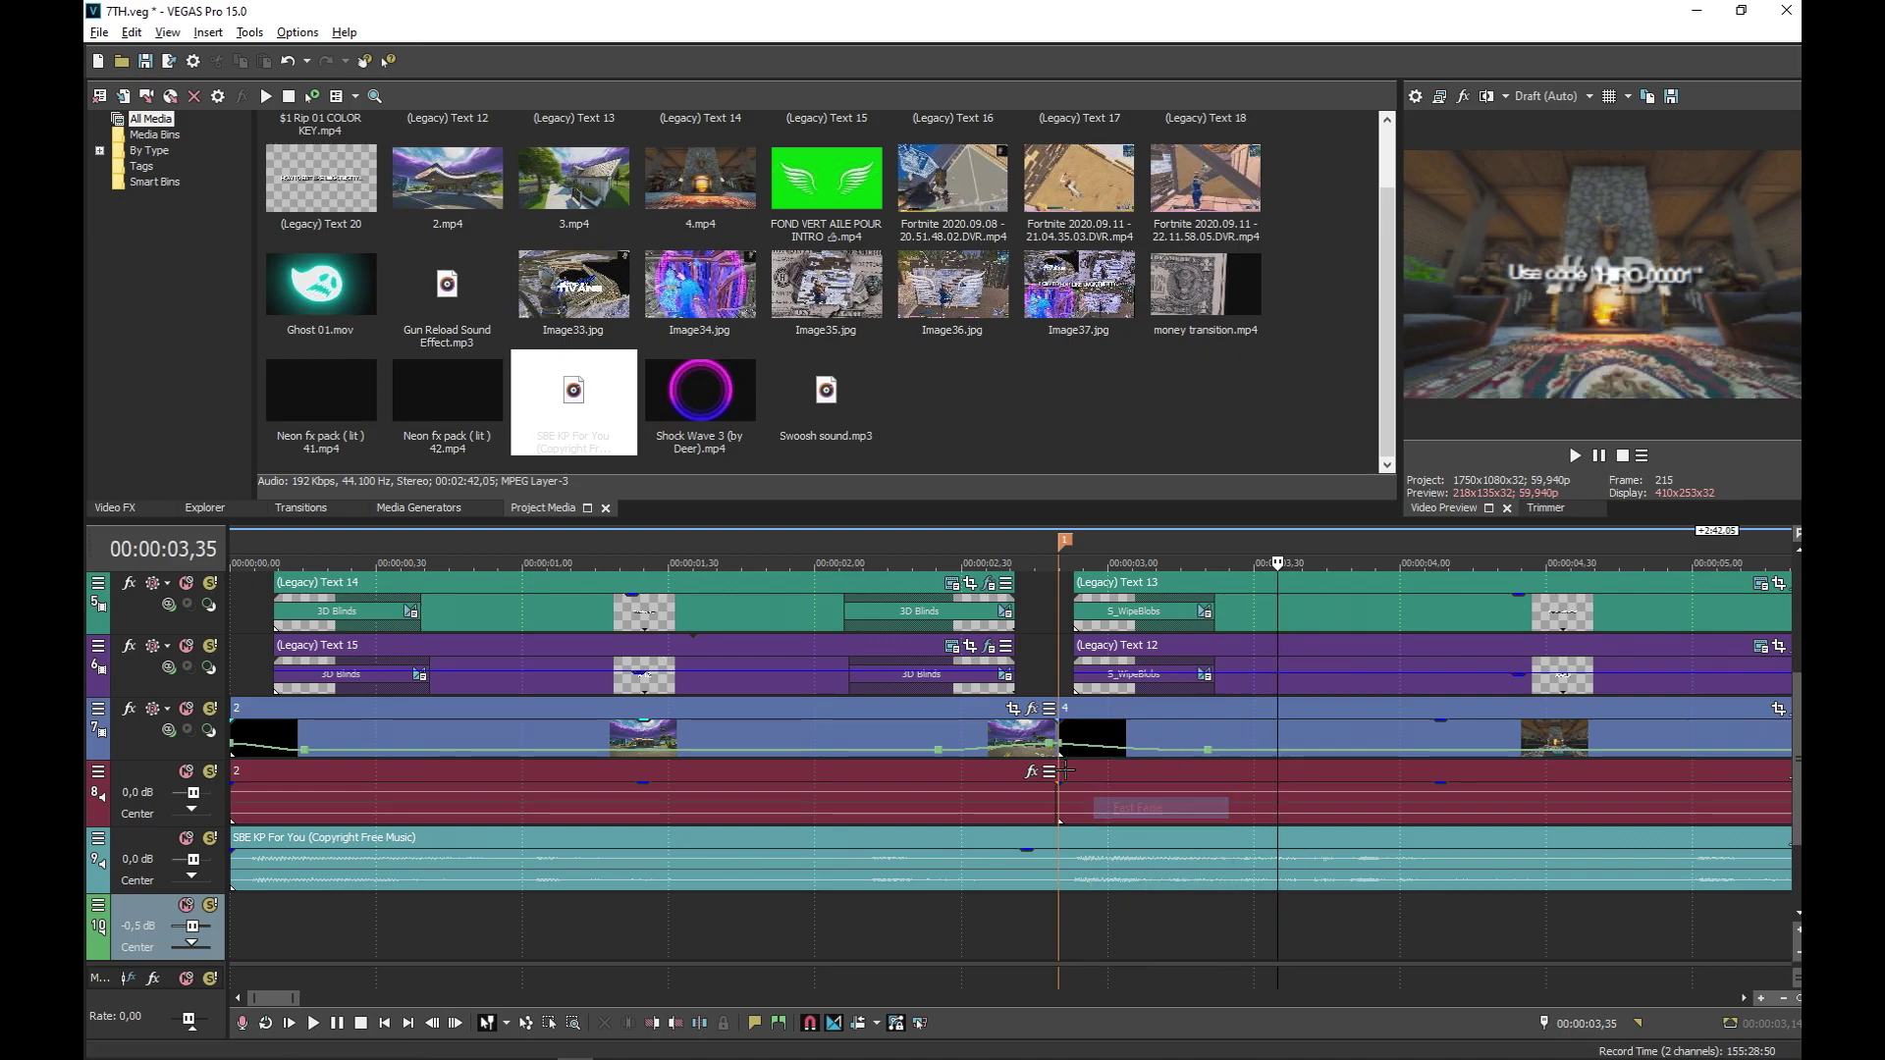
right_click(1021, 748)
left_click(1090, 810)
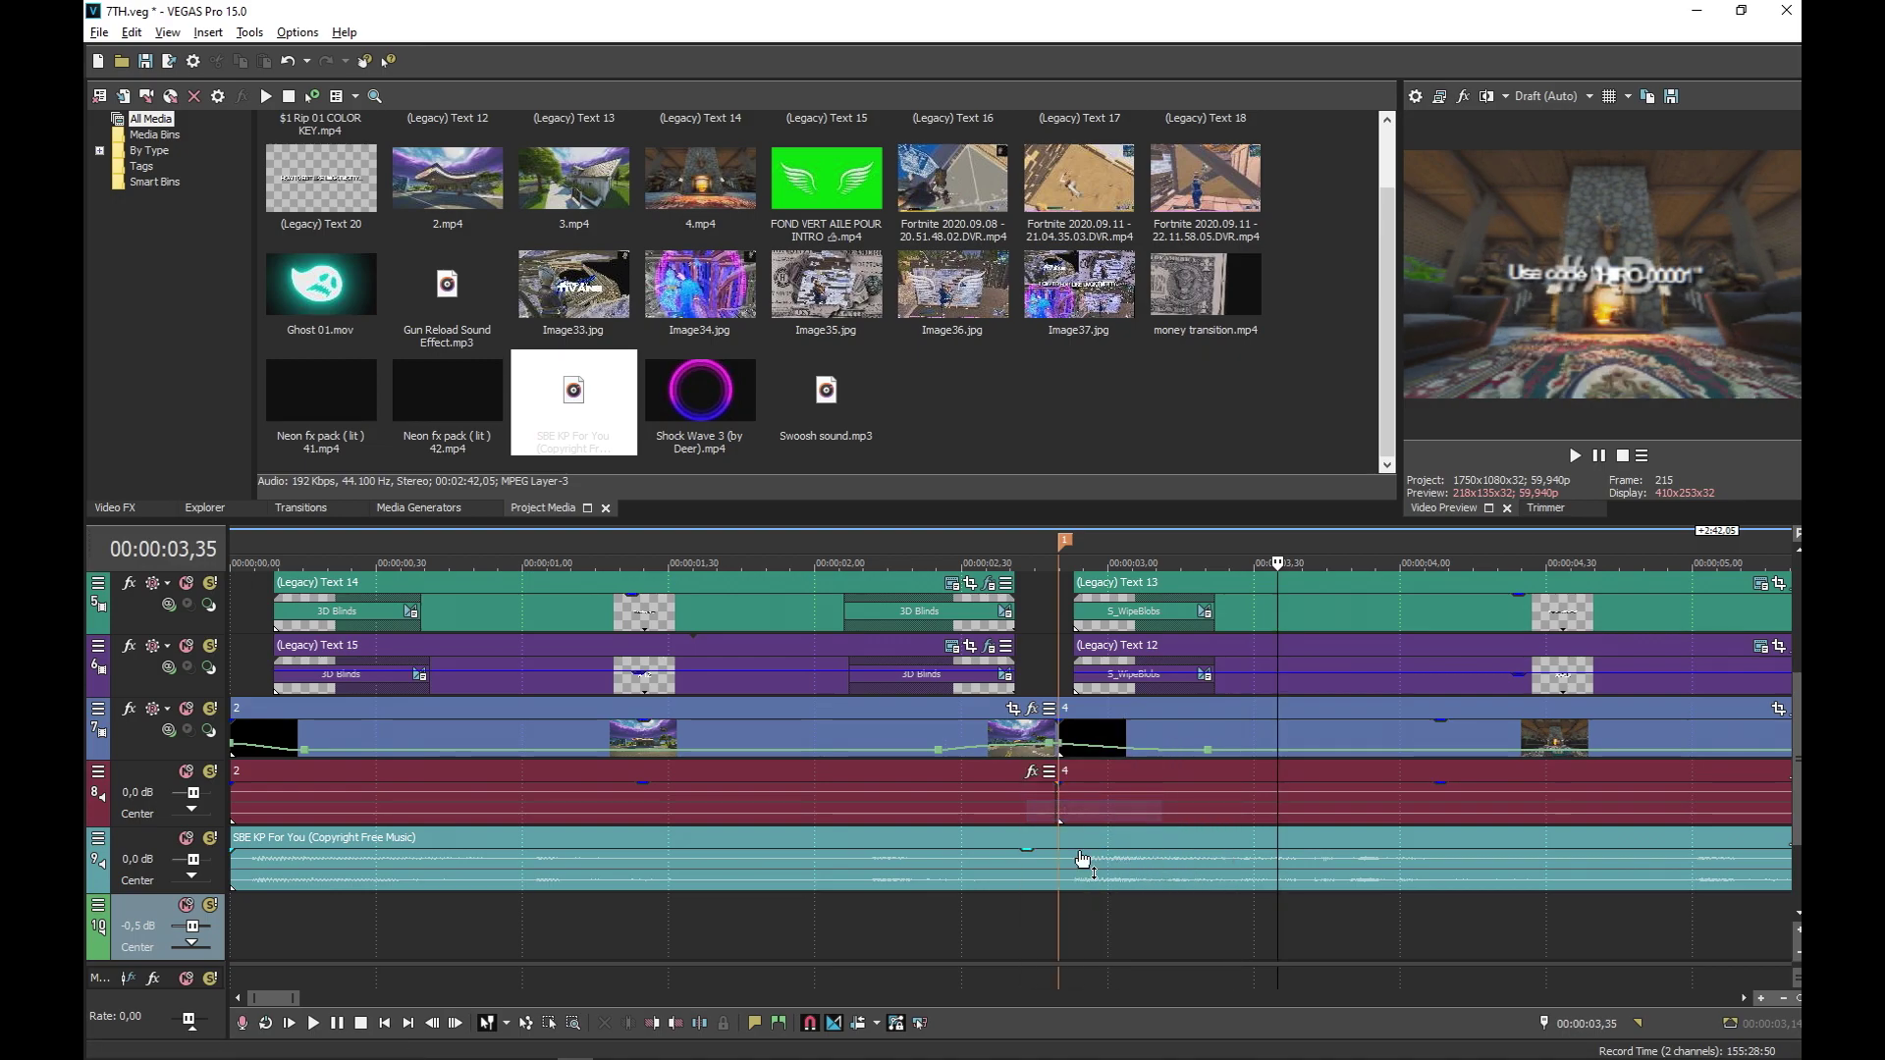
Play the timeline from clip 2 through clip 4 into the TIVANE title to check the ramps
scroll(1090, 859, "down", 3)
left_click(502, 967)
key("space")
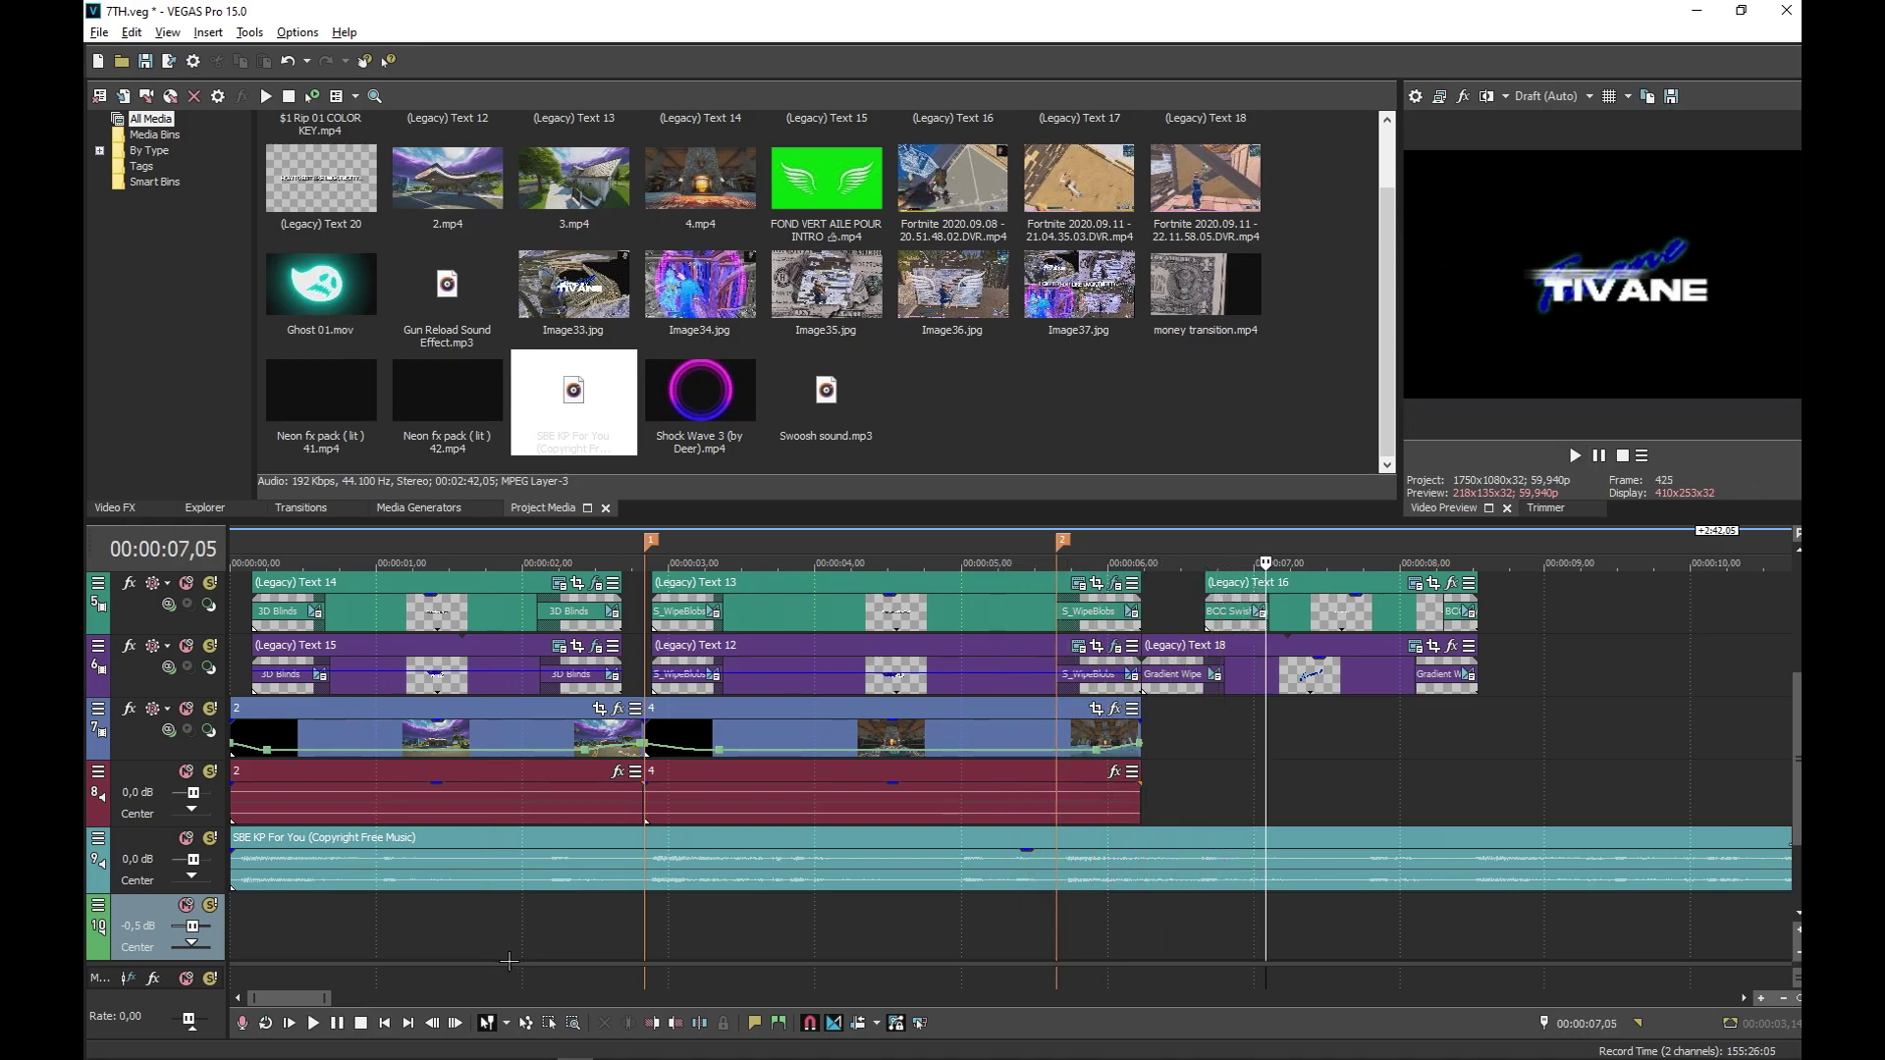
At 00:00:00,51, examine the text, placement, color and shadow settings of the "Tivane highlights" title on track 5
left_click(460, 957)
left_click(354, 950)
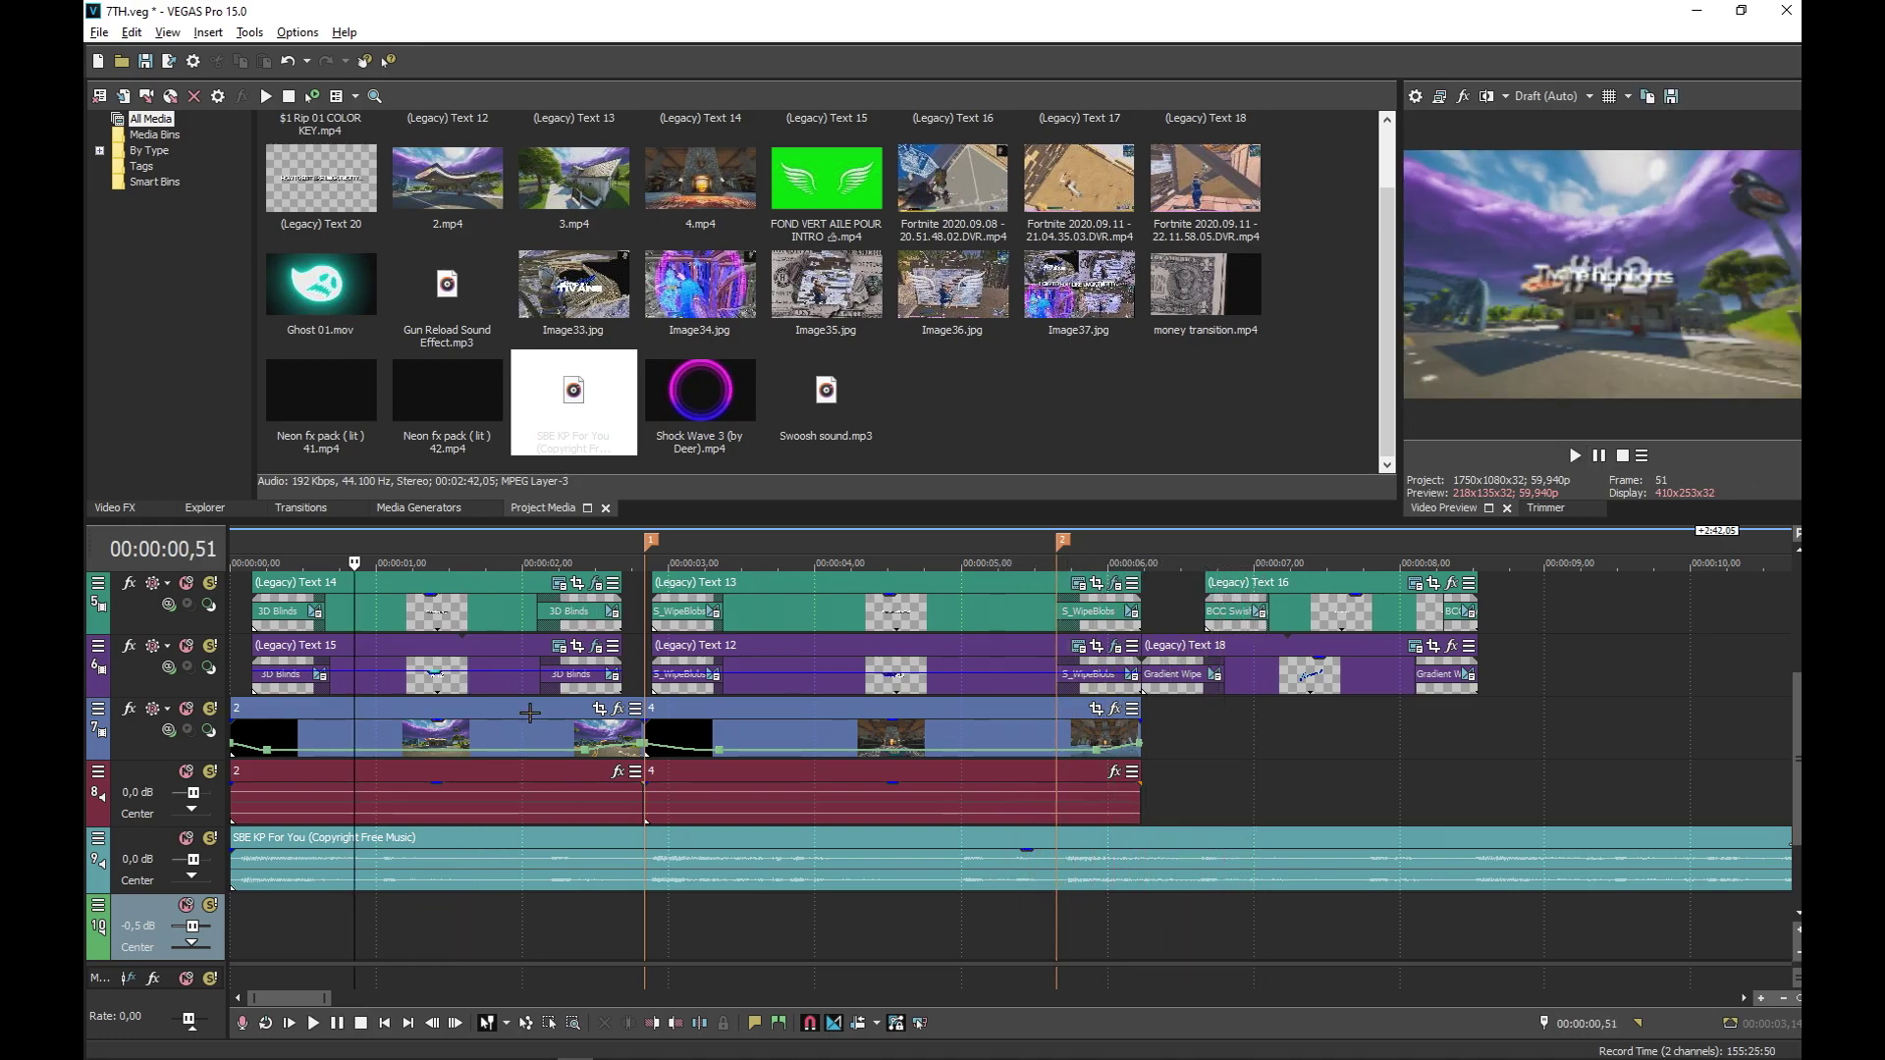
left_click(561, 584)
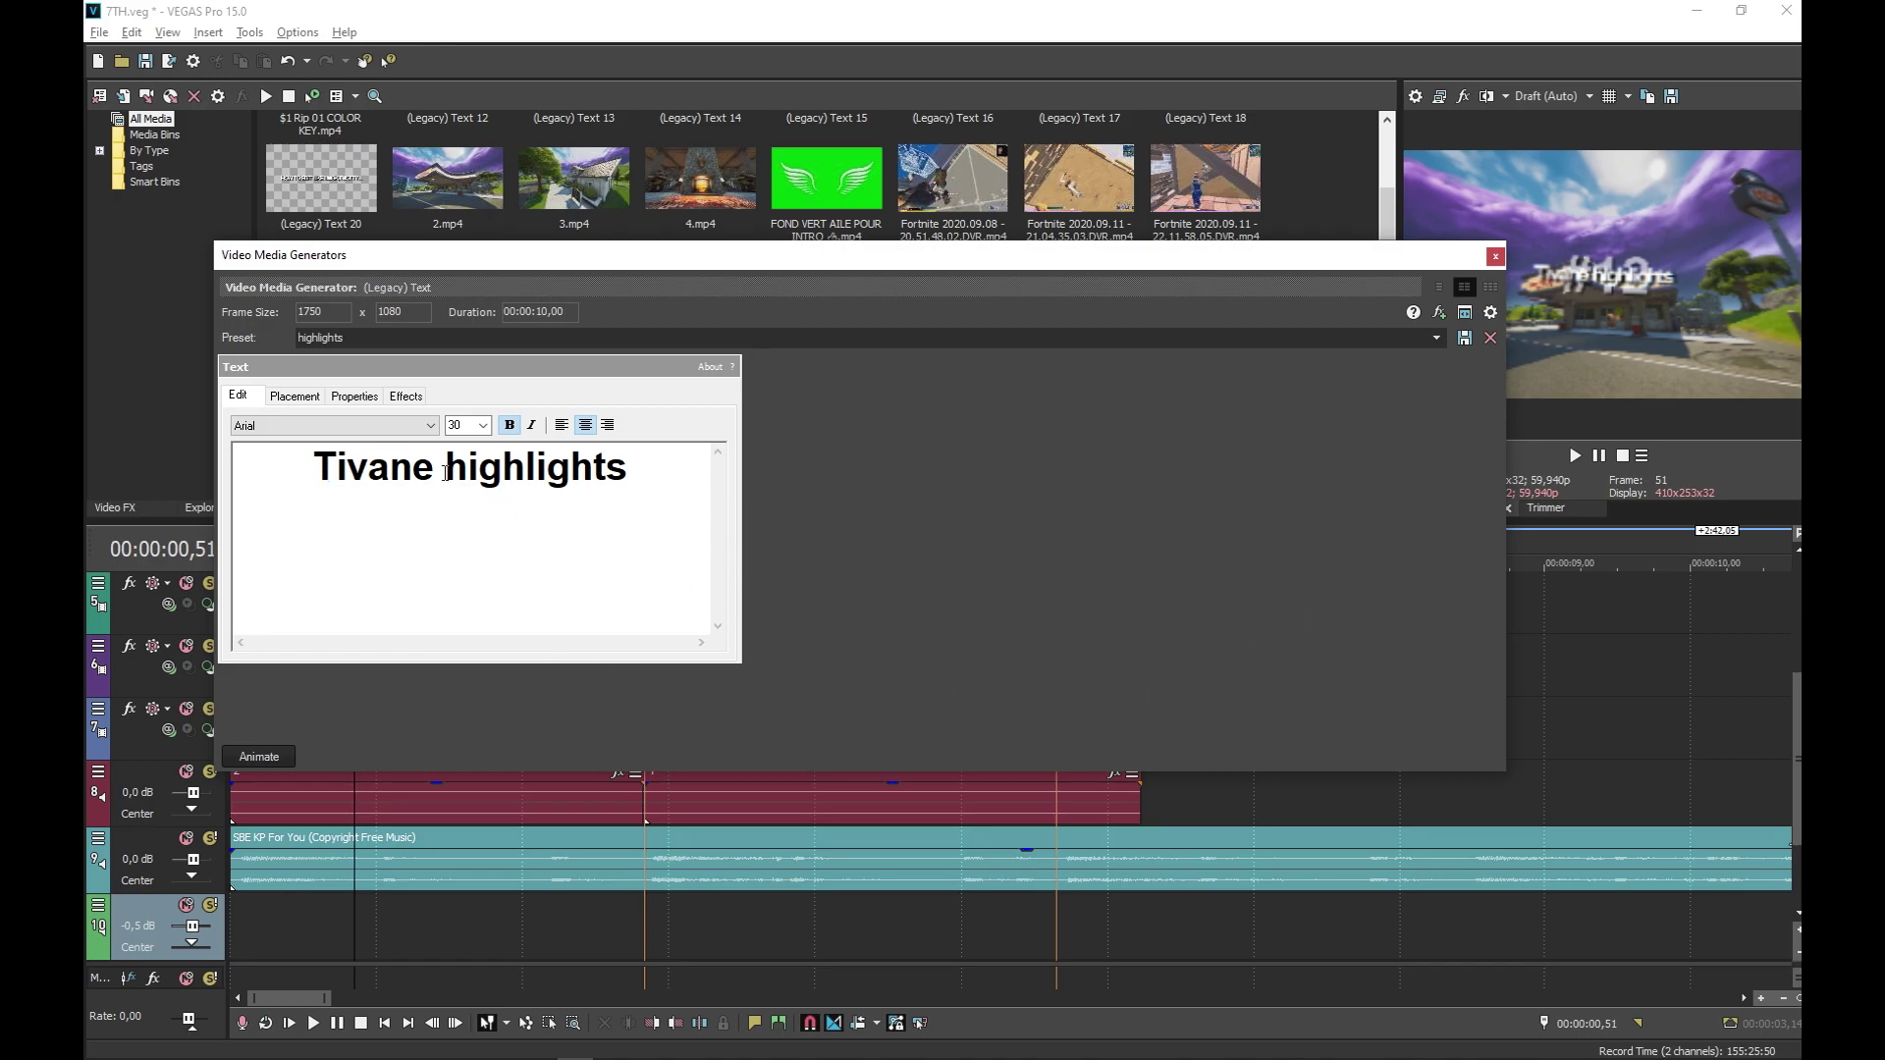
left_click(299, 397)
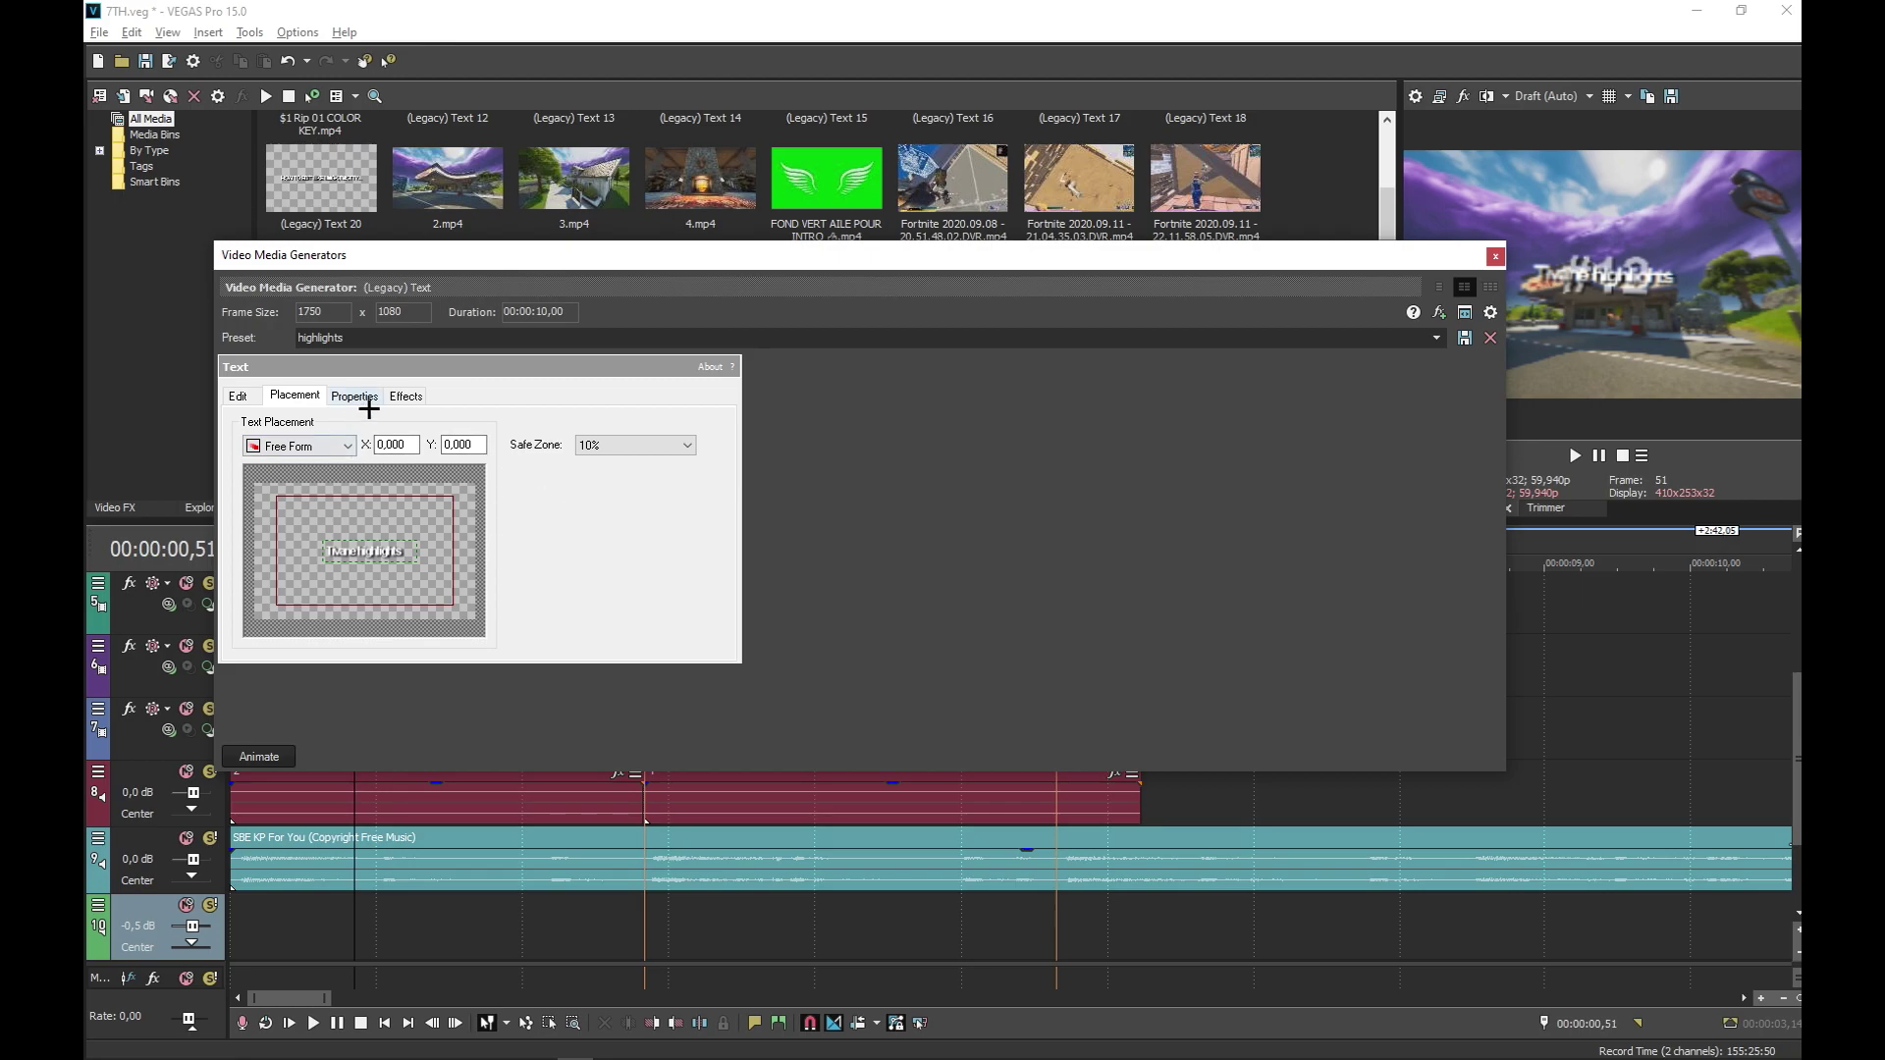
left_click(355, 398)
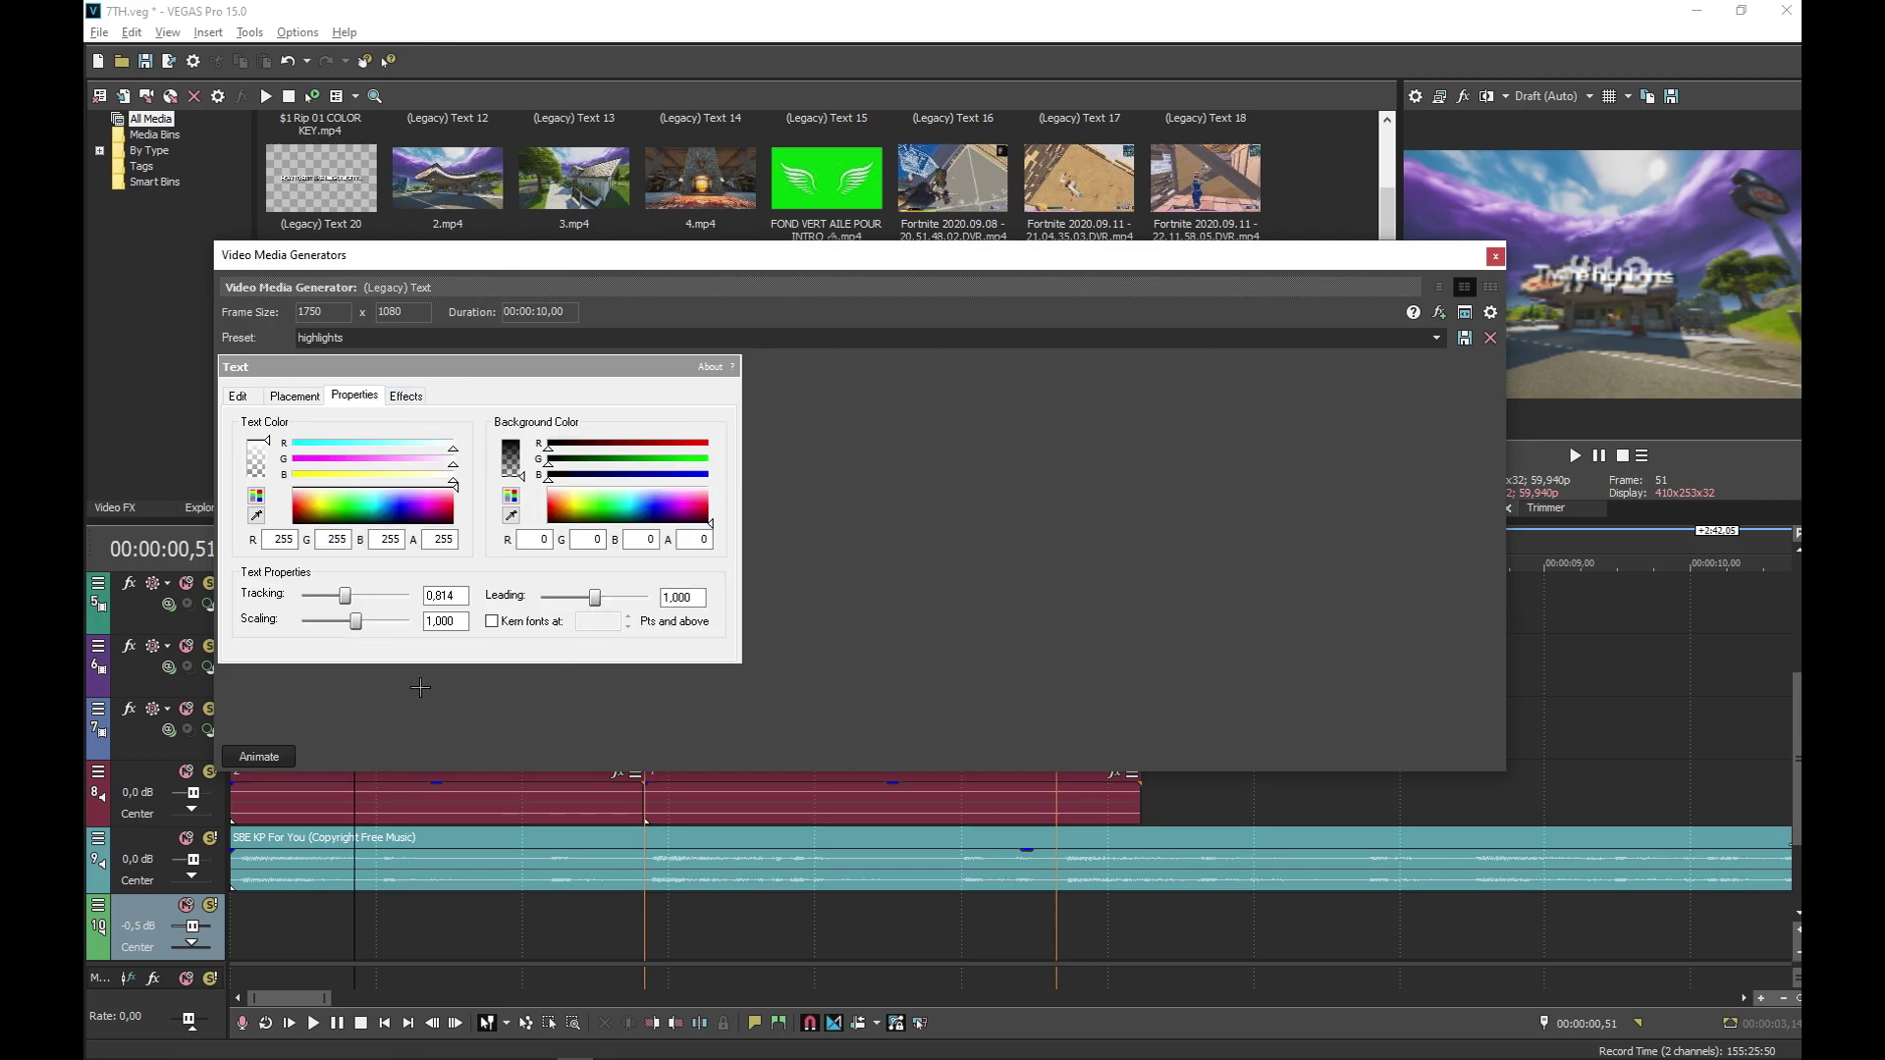
left_click(428, 405)
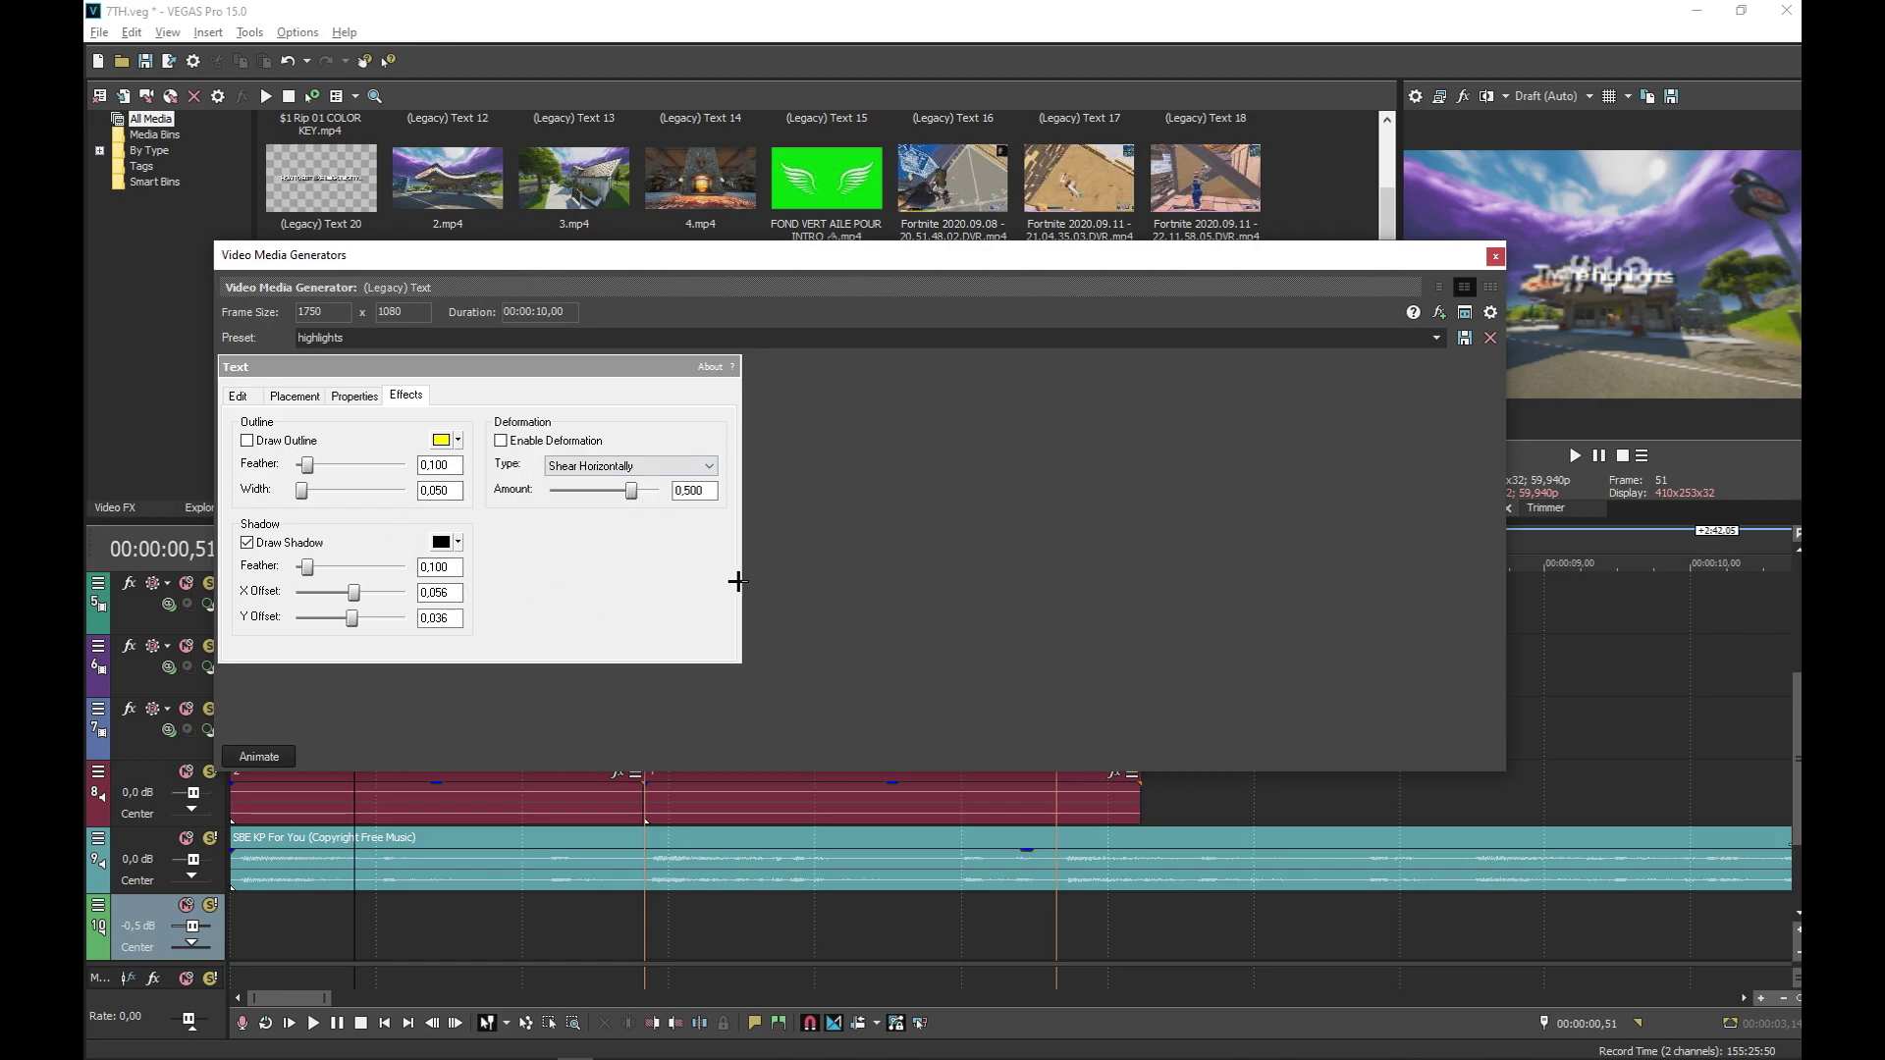
left_click(1495, 256)
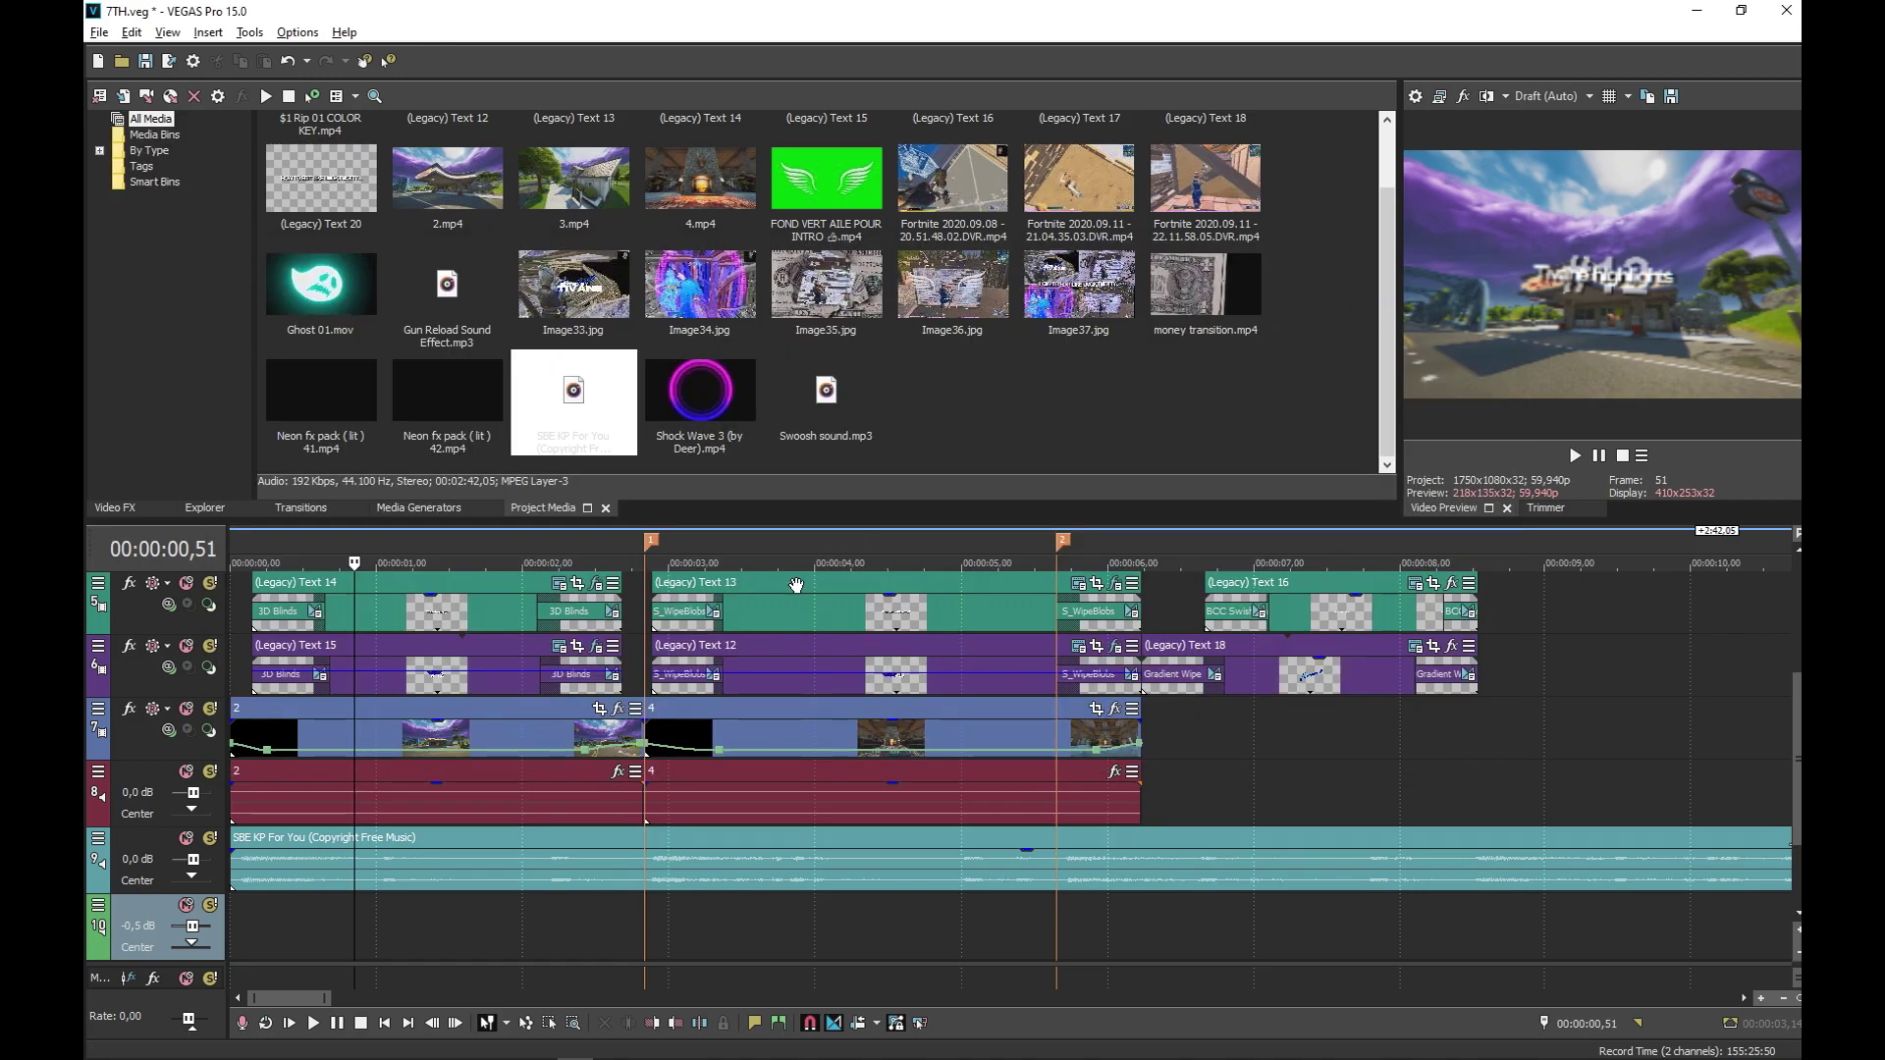
Examine the font and size settings of the "#12" title on track 6
left_click(559, 649)
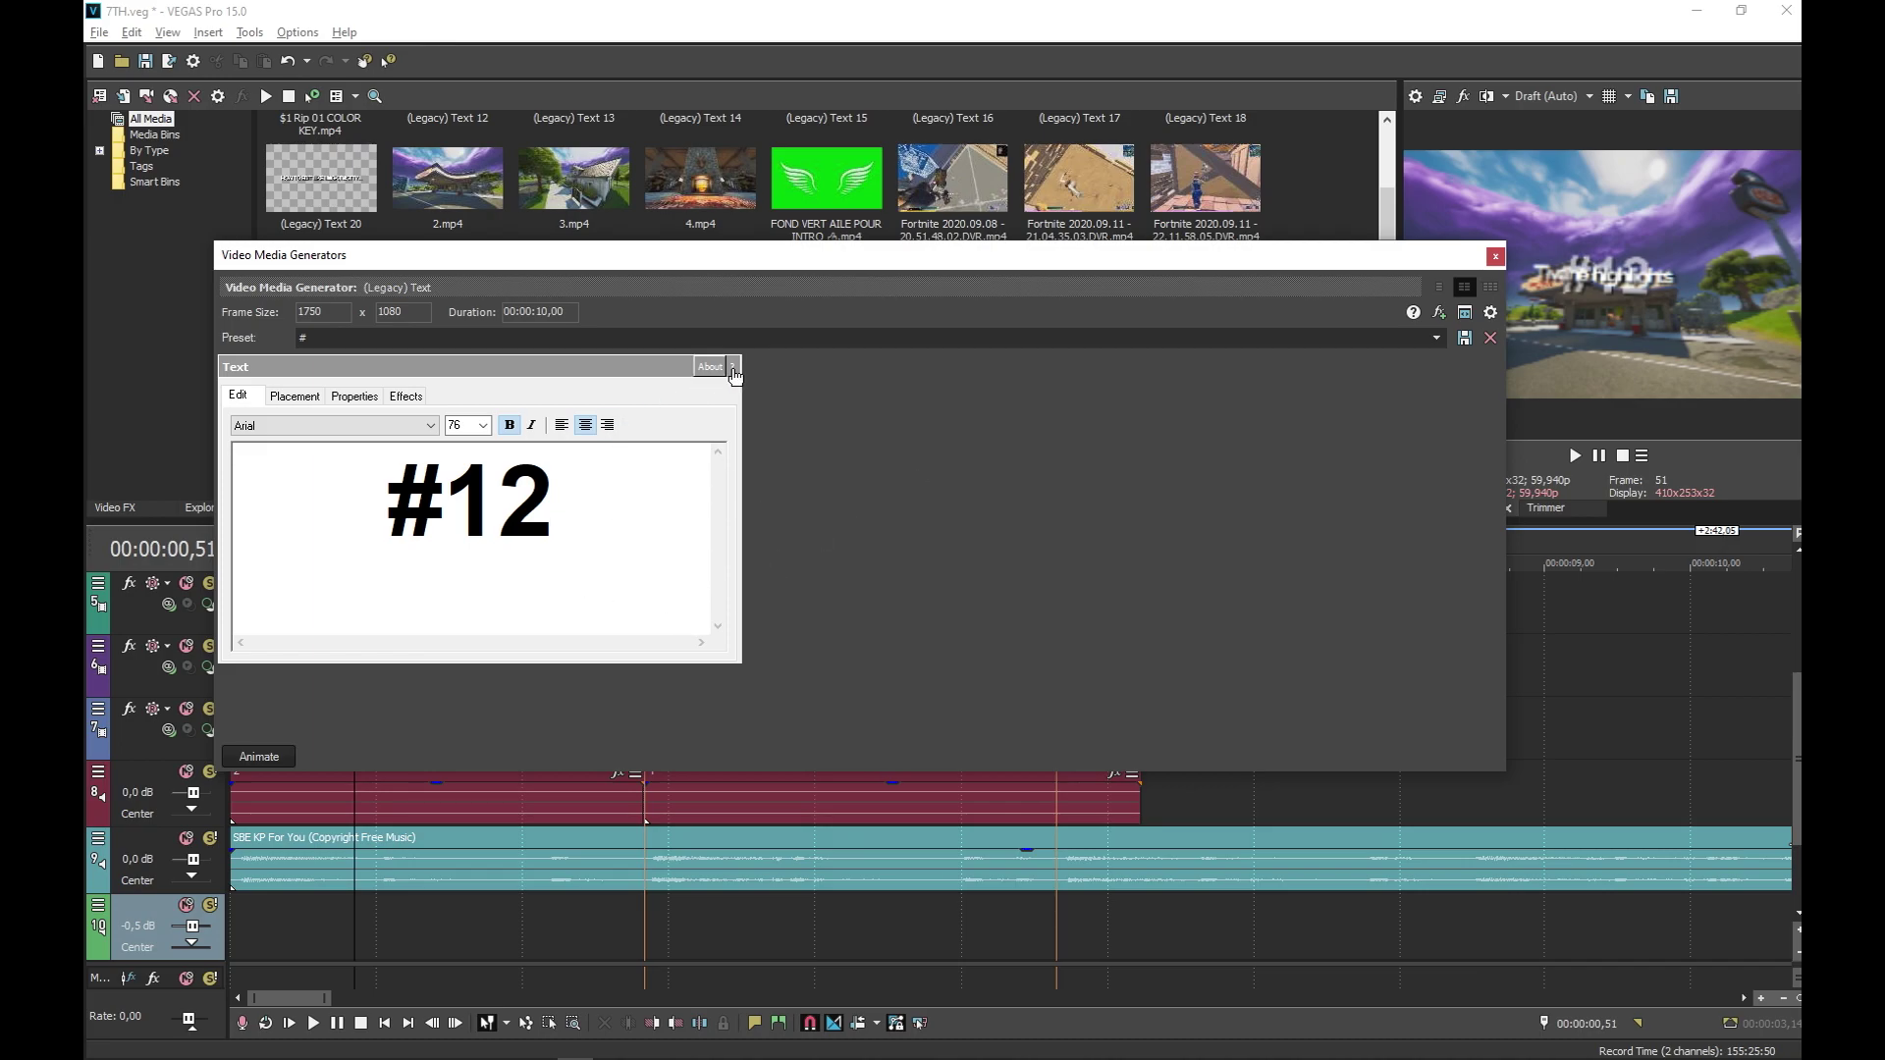
left_click(1495, 256)
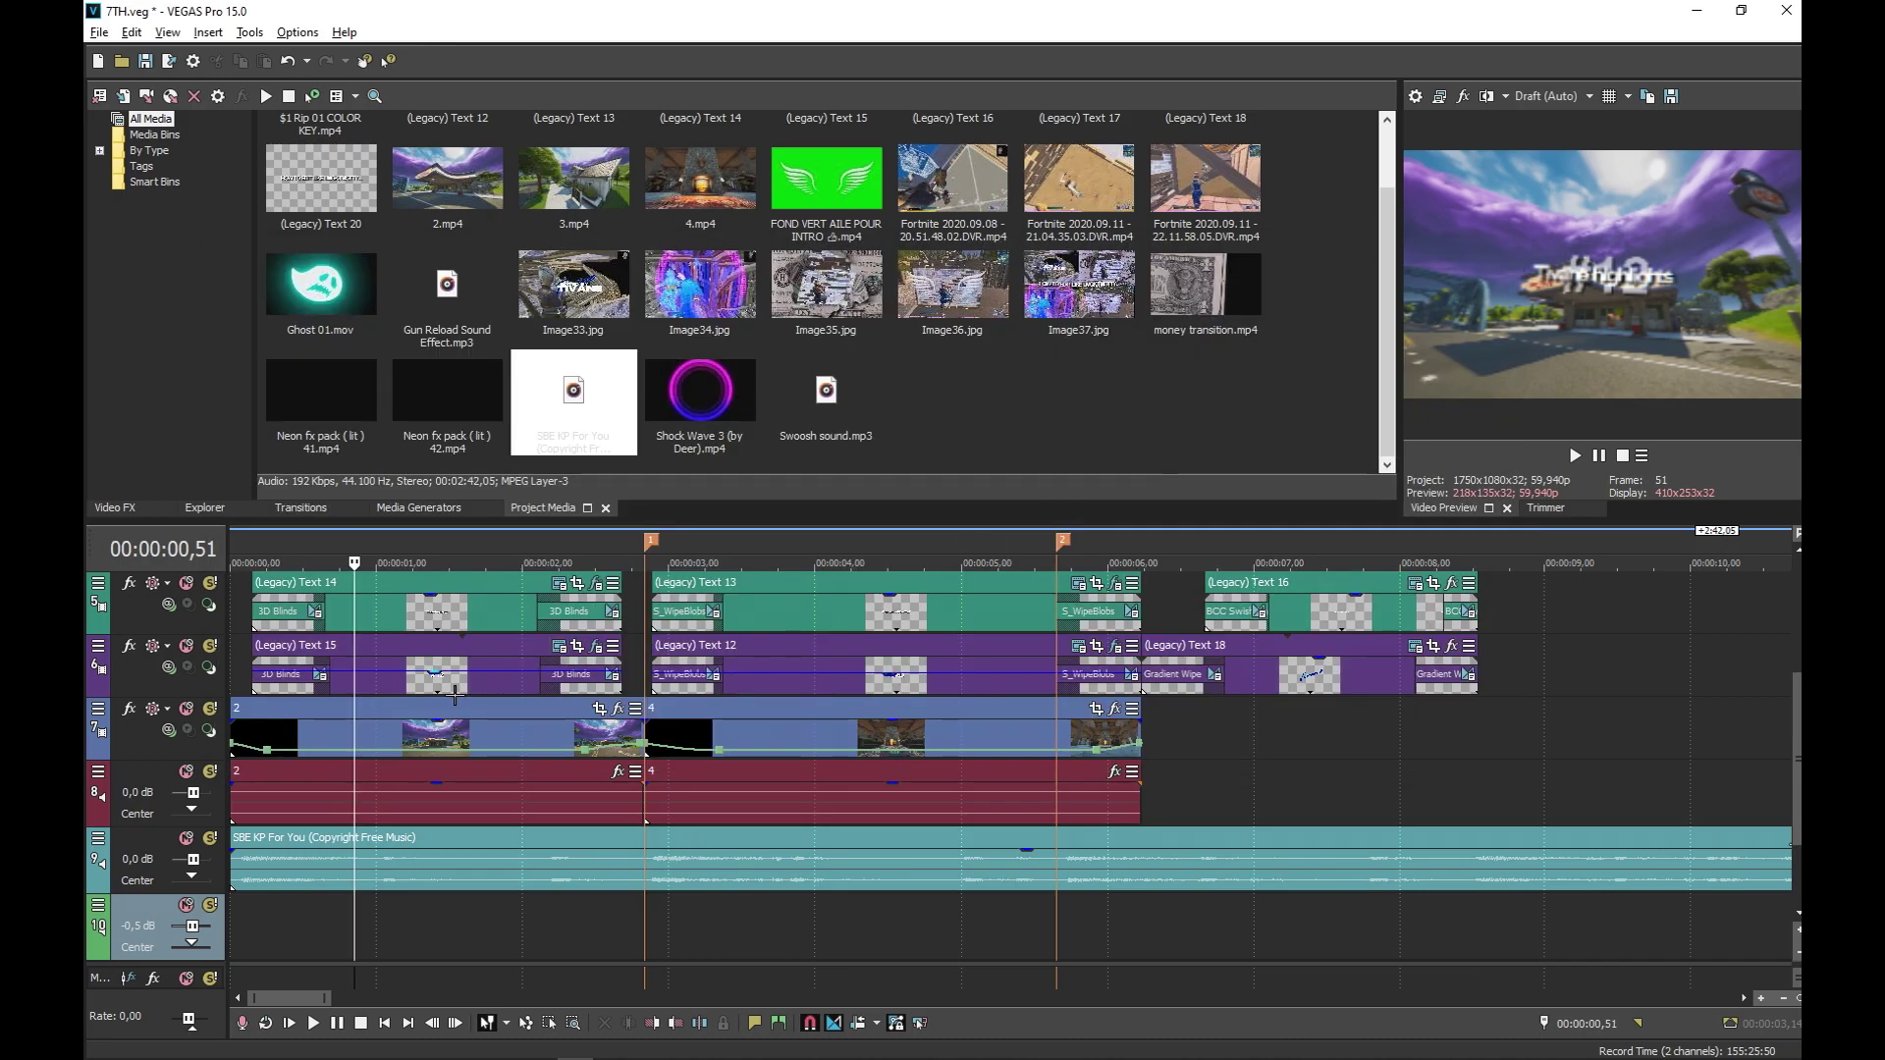
mouse_move(438, 673)
left_mouse_down()
mouse_move(438, 654)
mouse_move(434, 673)
left_mouse_up()
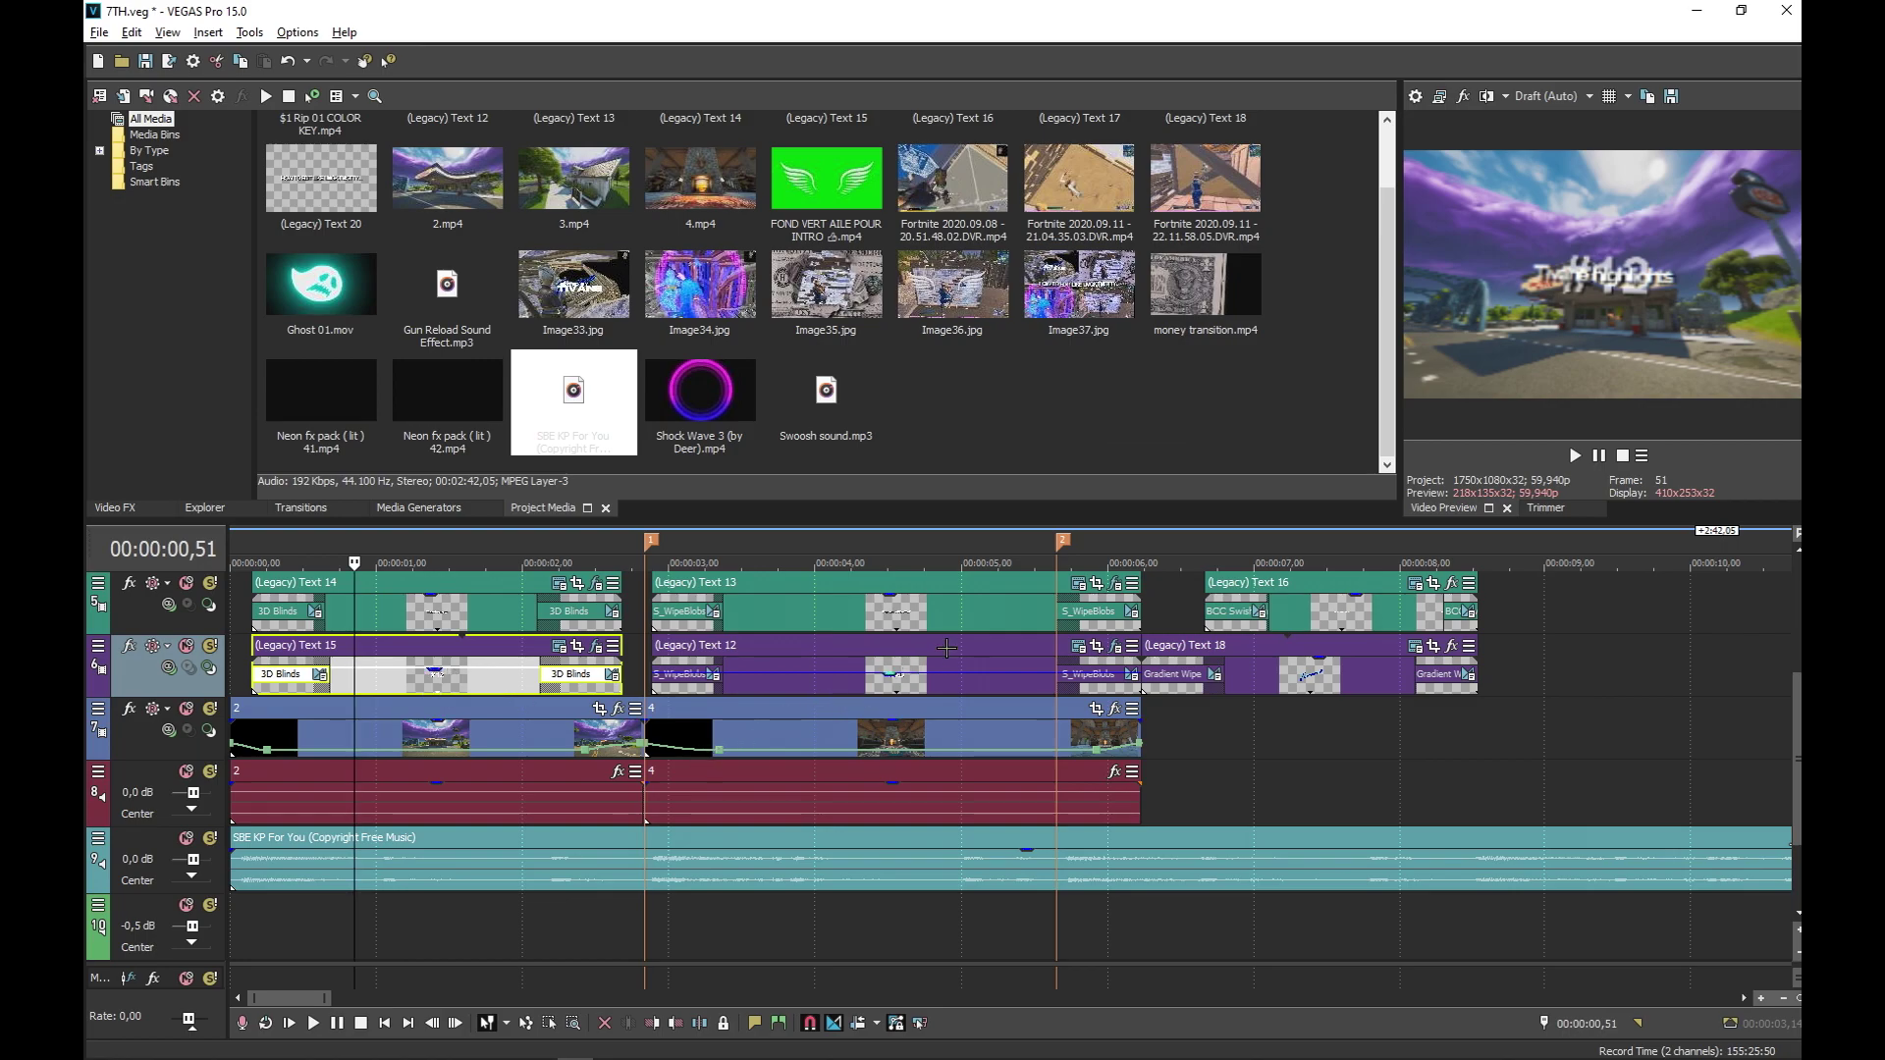
Examine the text, placement, color and shadow settings of the "Use code" title above clip 4
left_click(1079, 585)
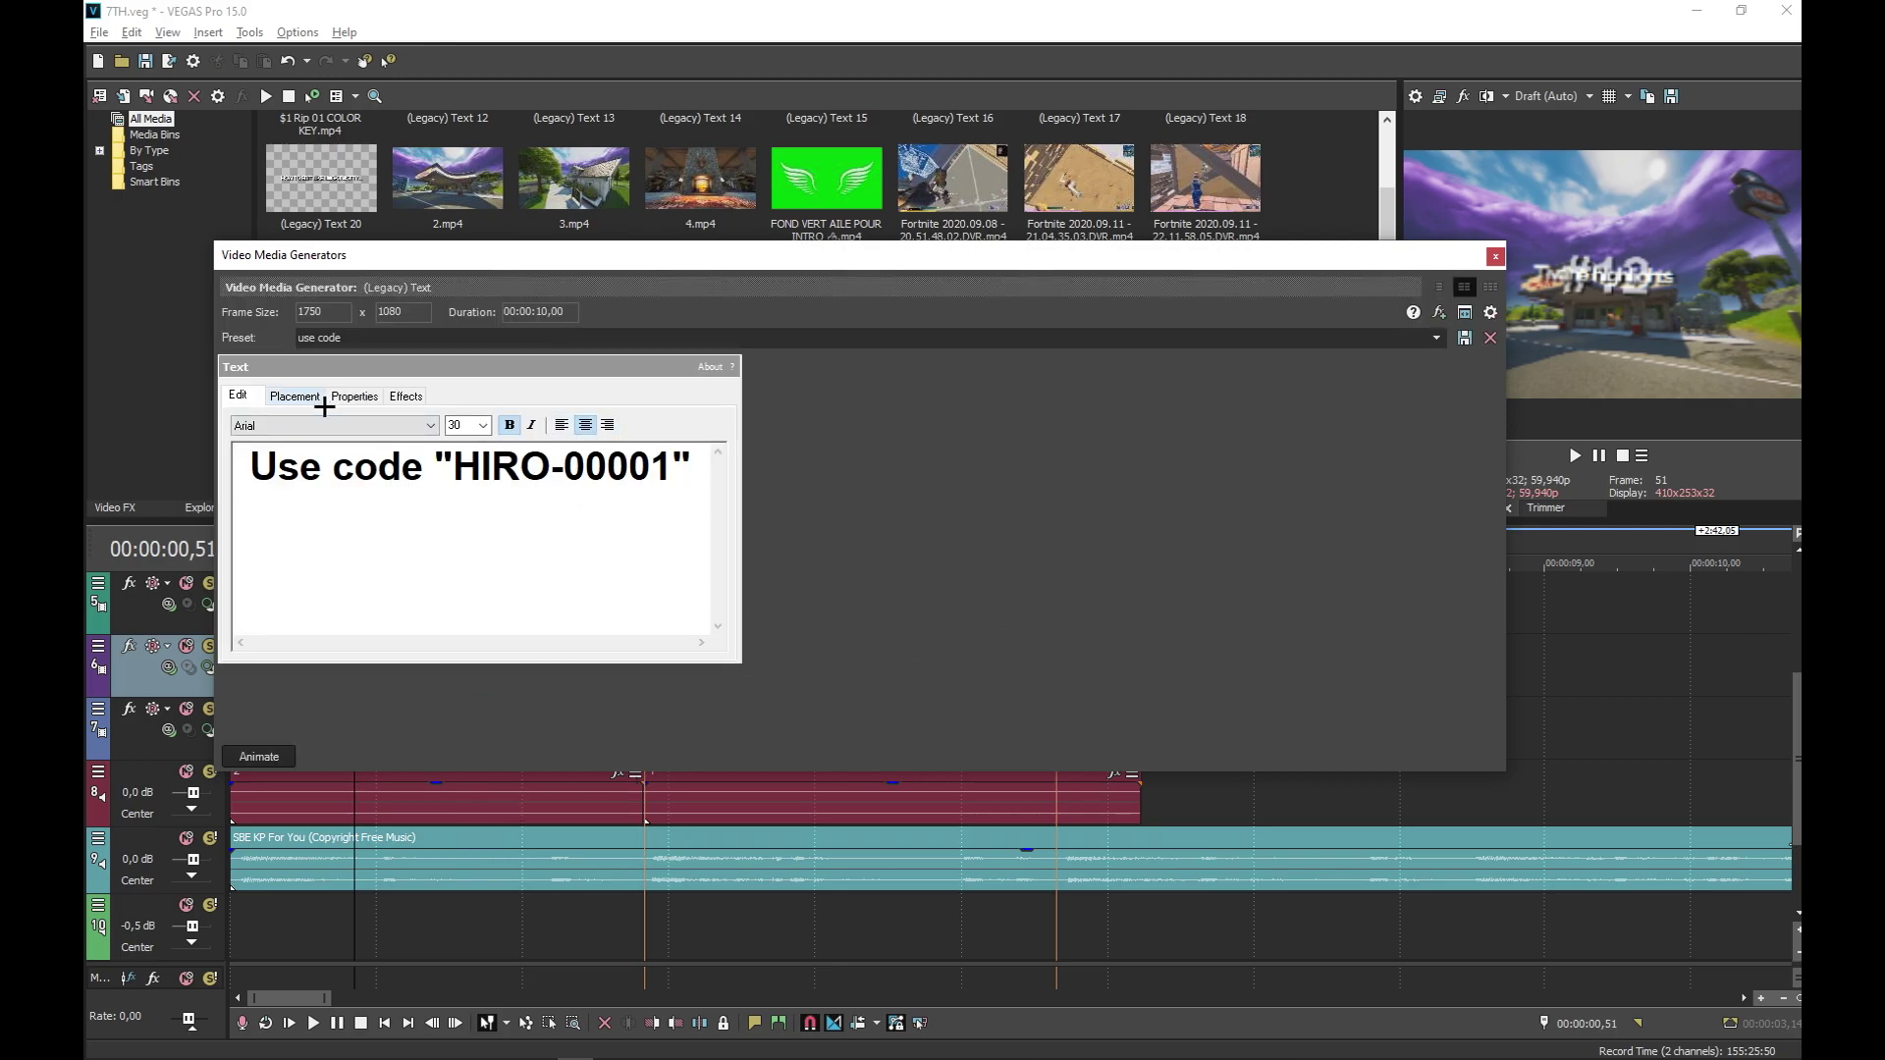
left_click(294, 396)
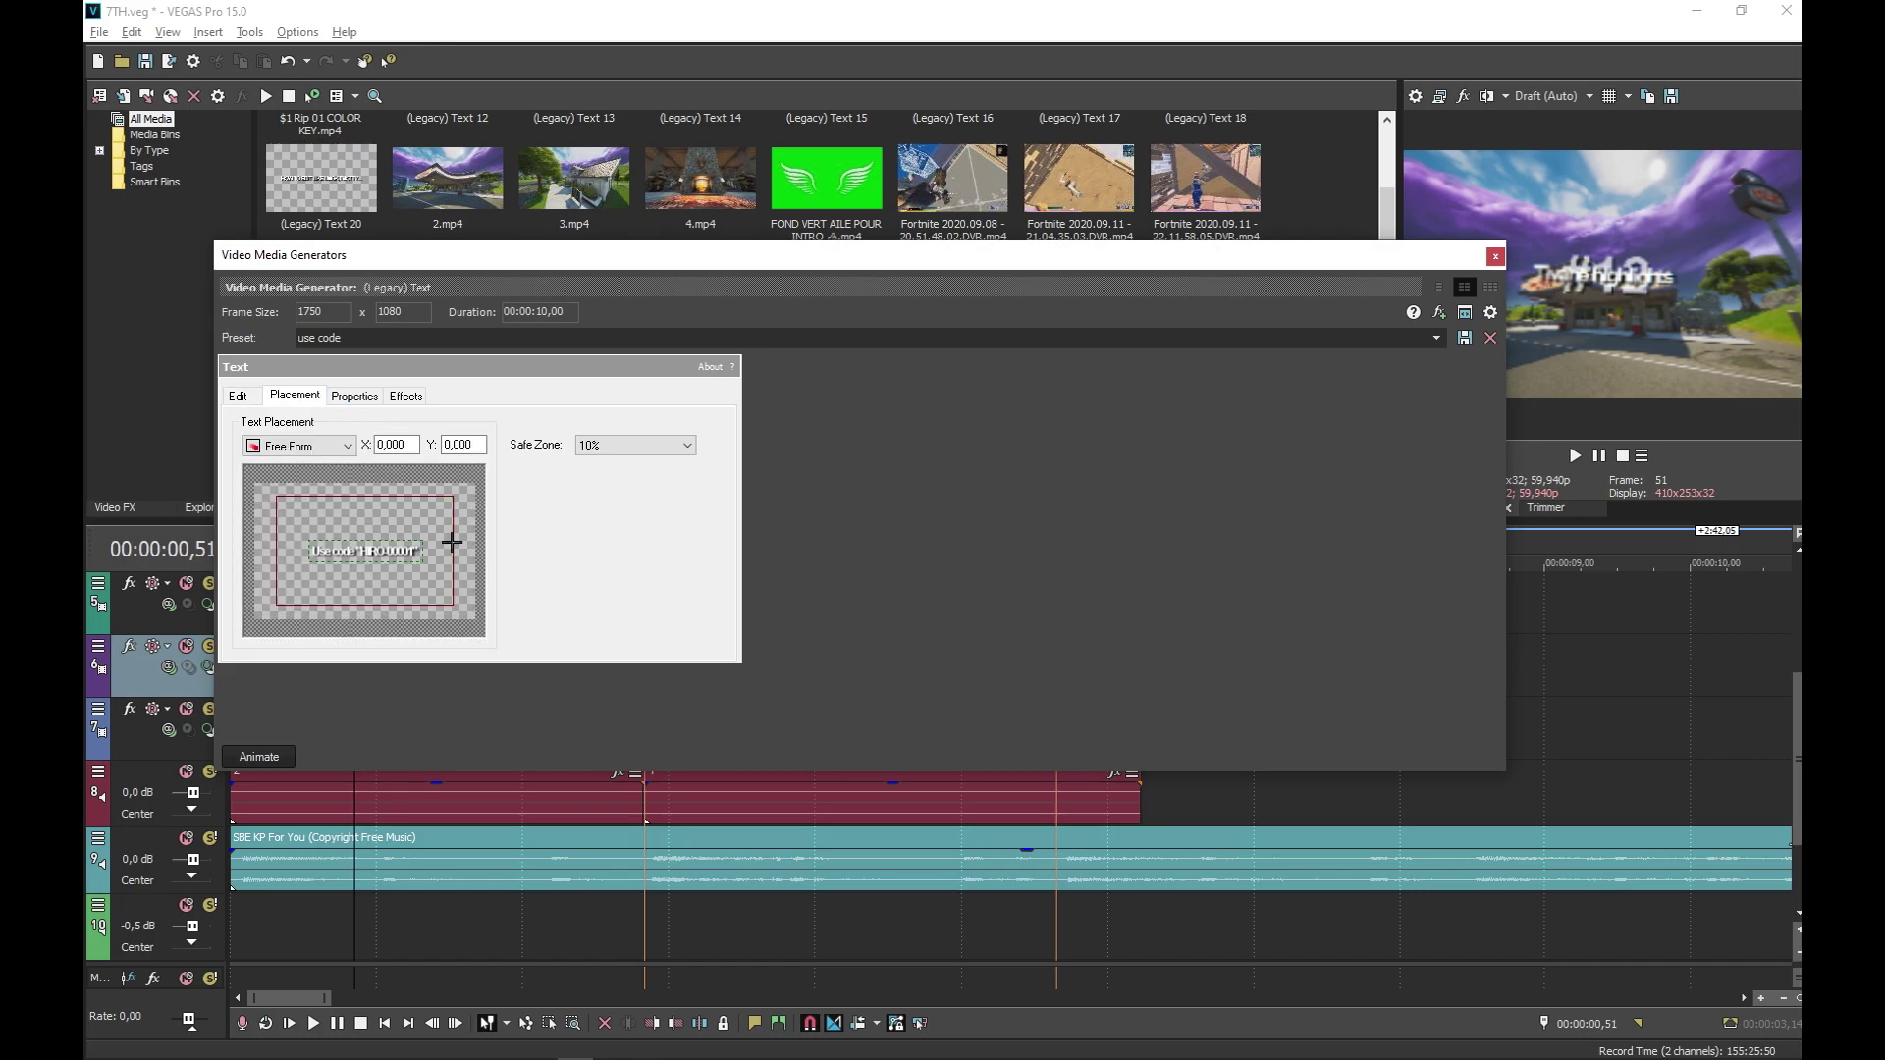
left_click(354, 395)
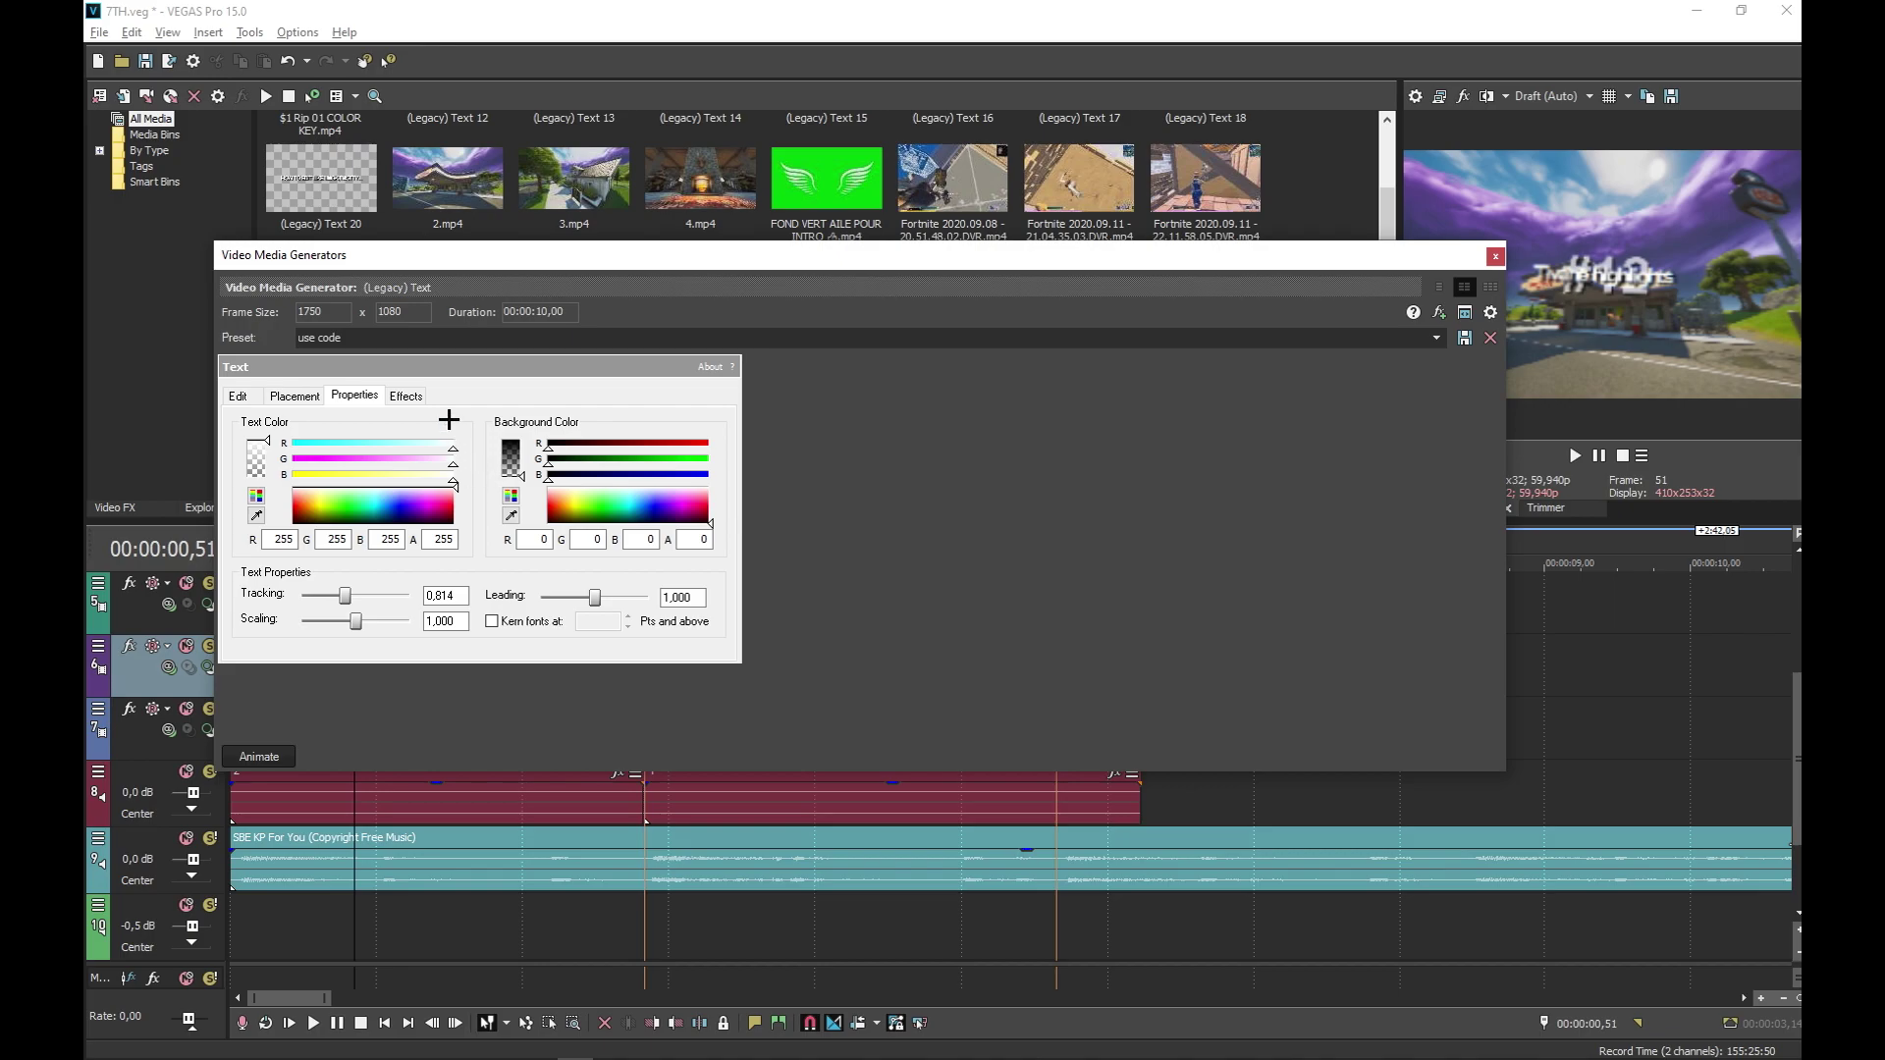
left_click(410, 395)
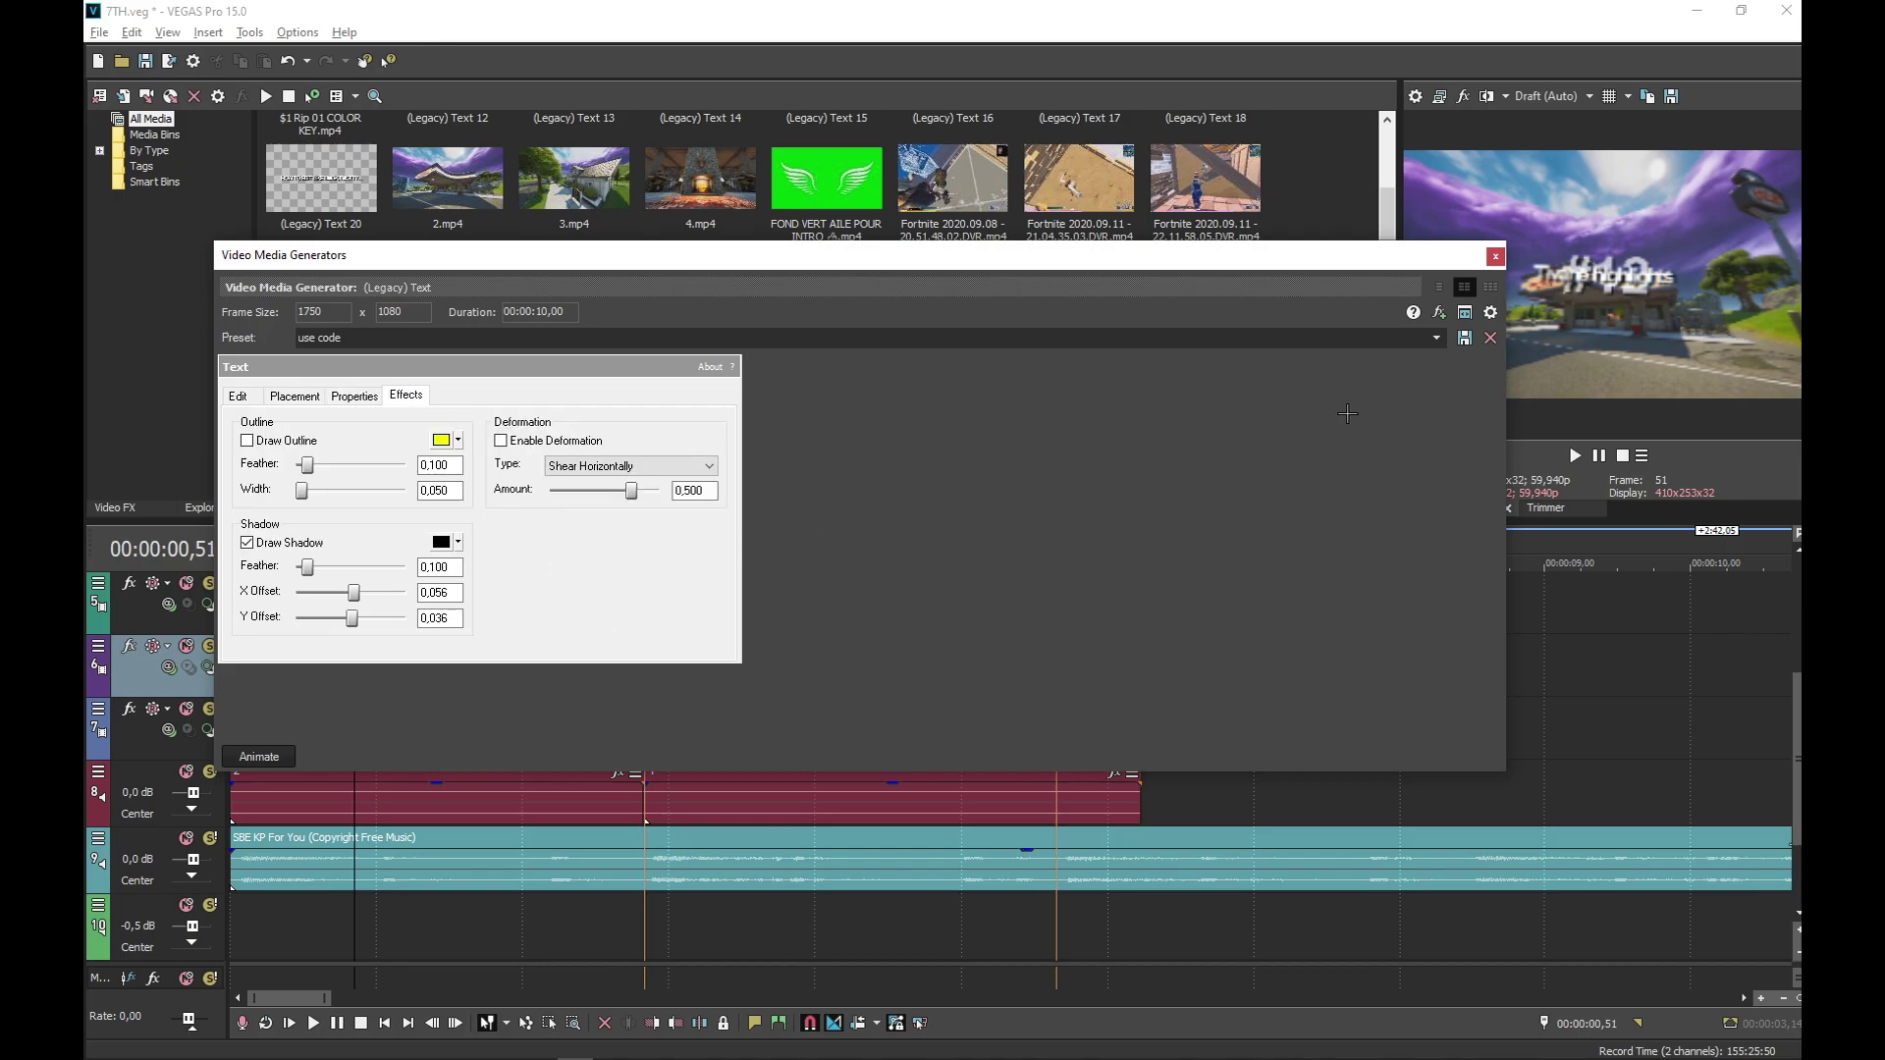
left_click(1495, 256)
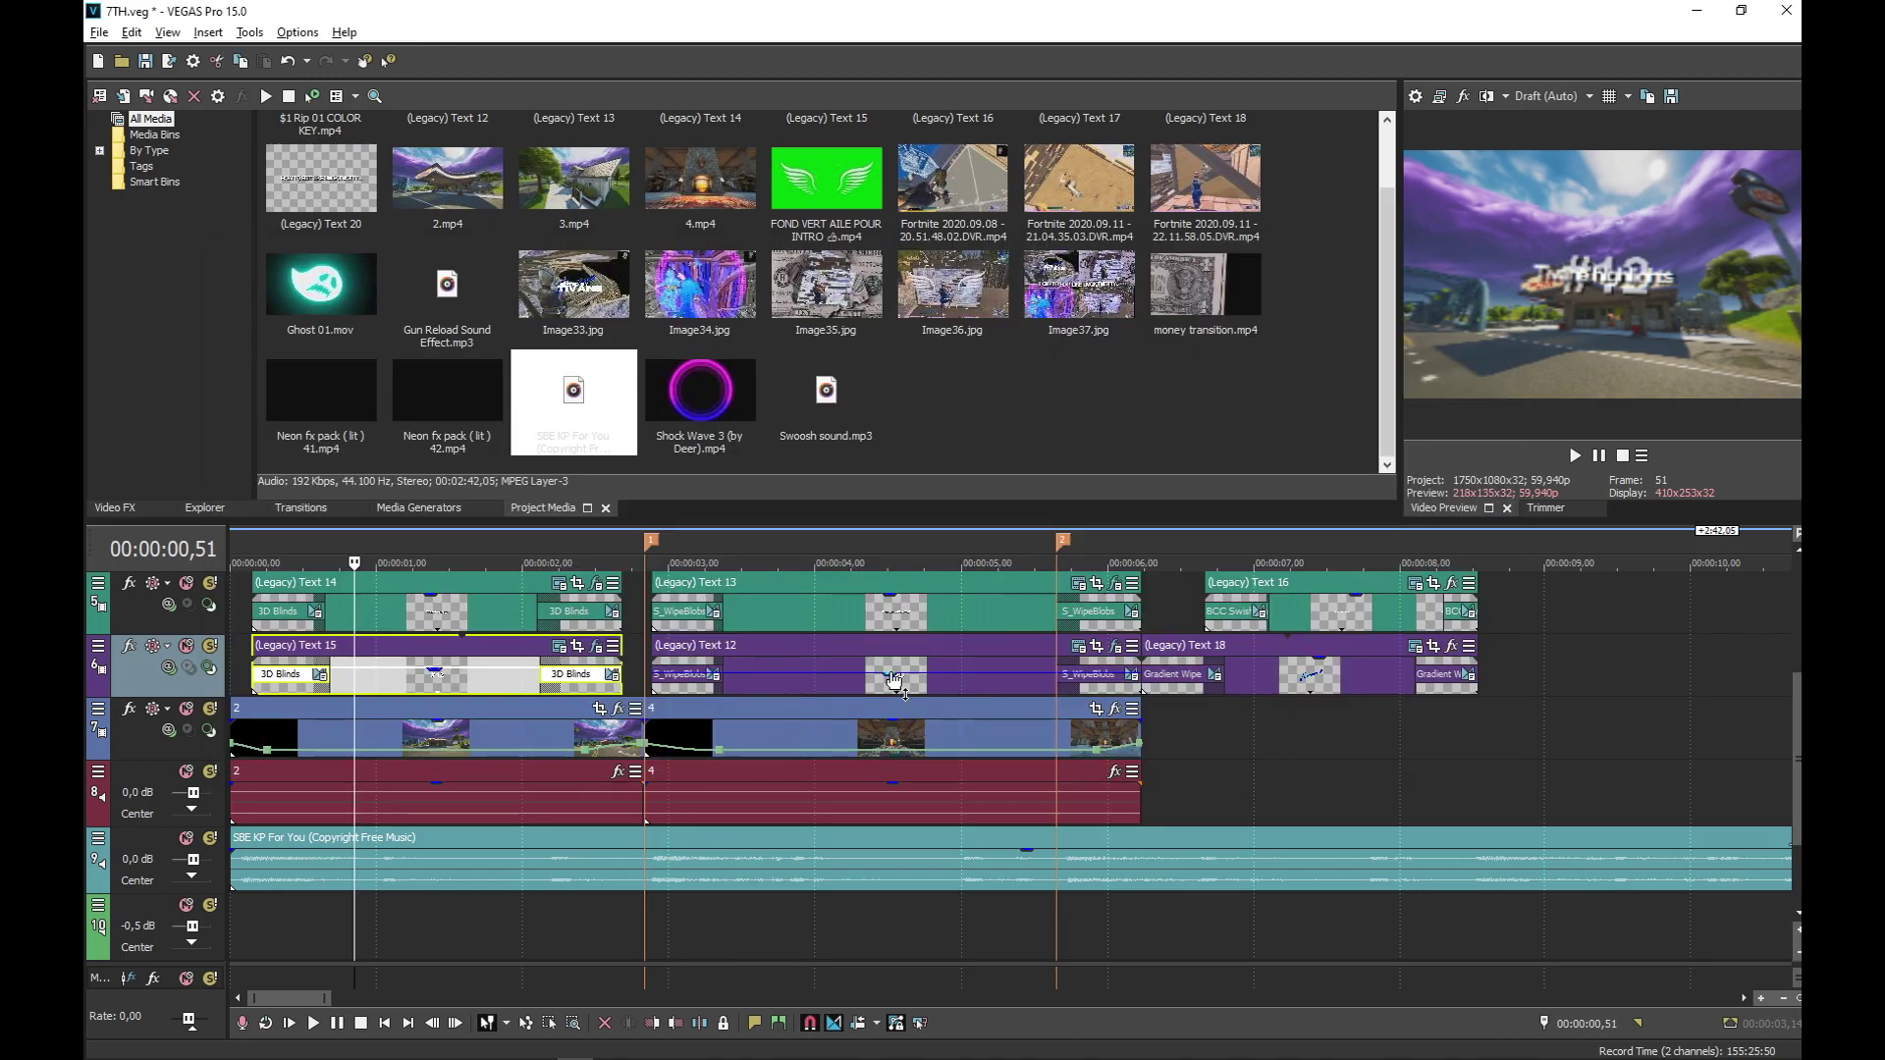
Examine the text, shadow and color settings of the "#AD" title on track 6
left_click(891, 680)
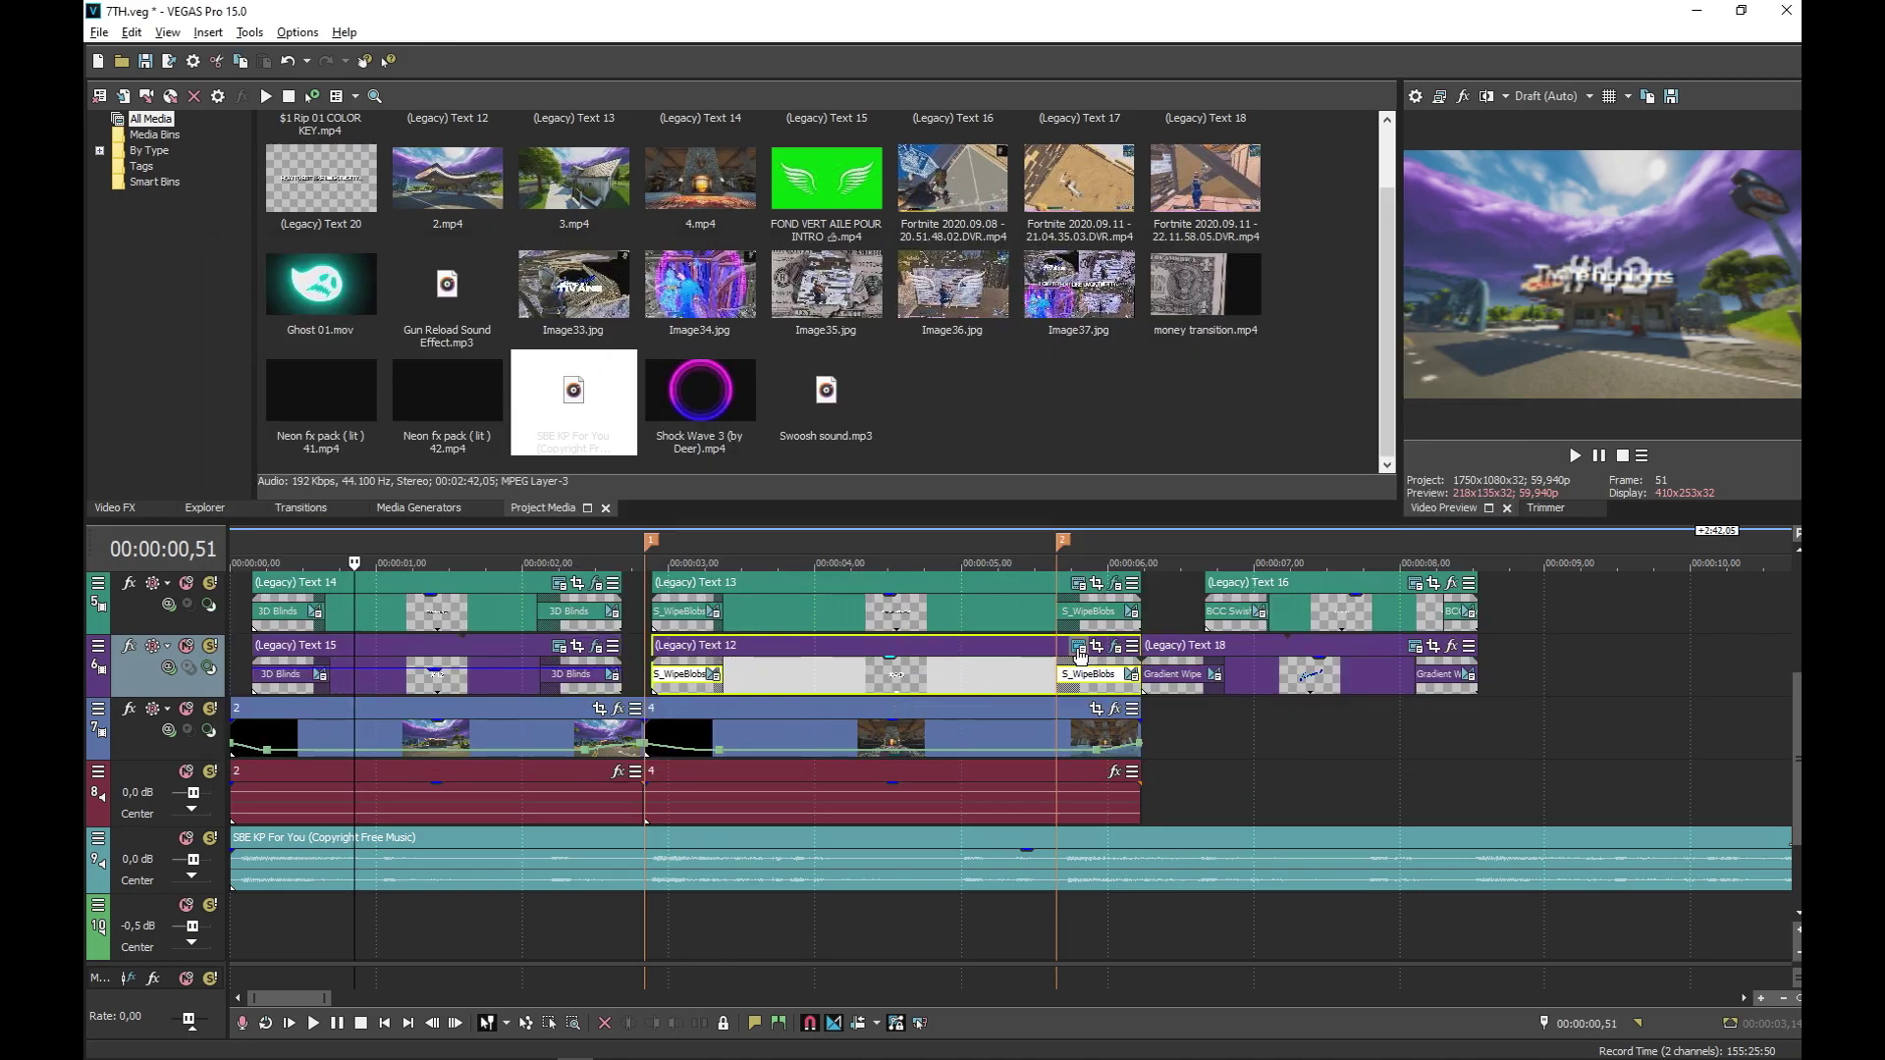
left_click(1077, 647)
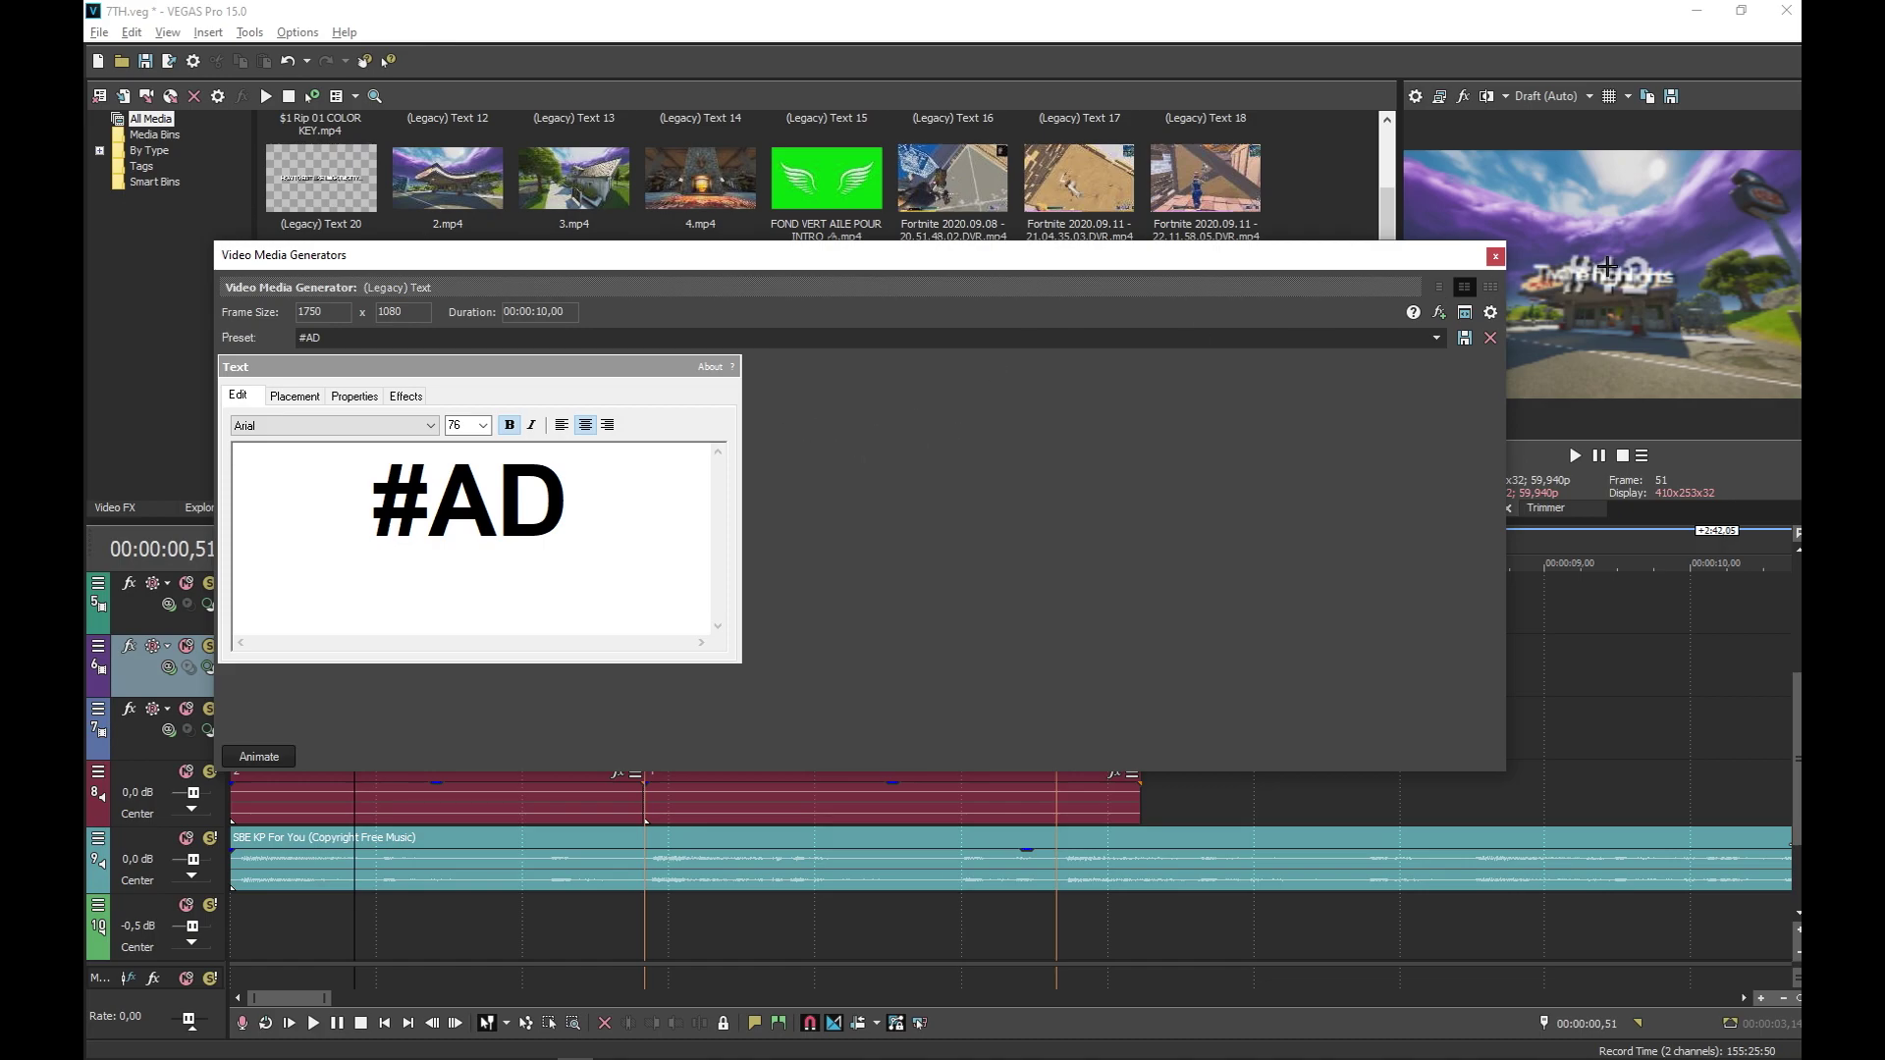
left_click(405, 396)
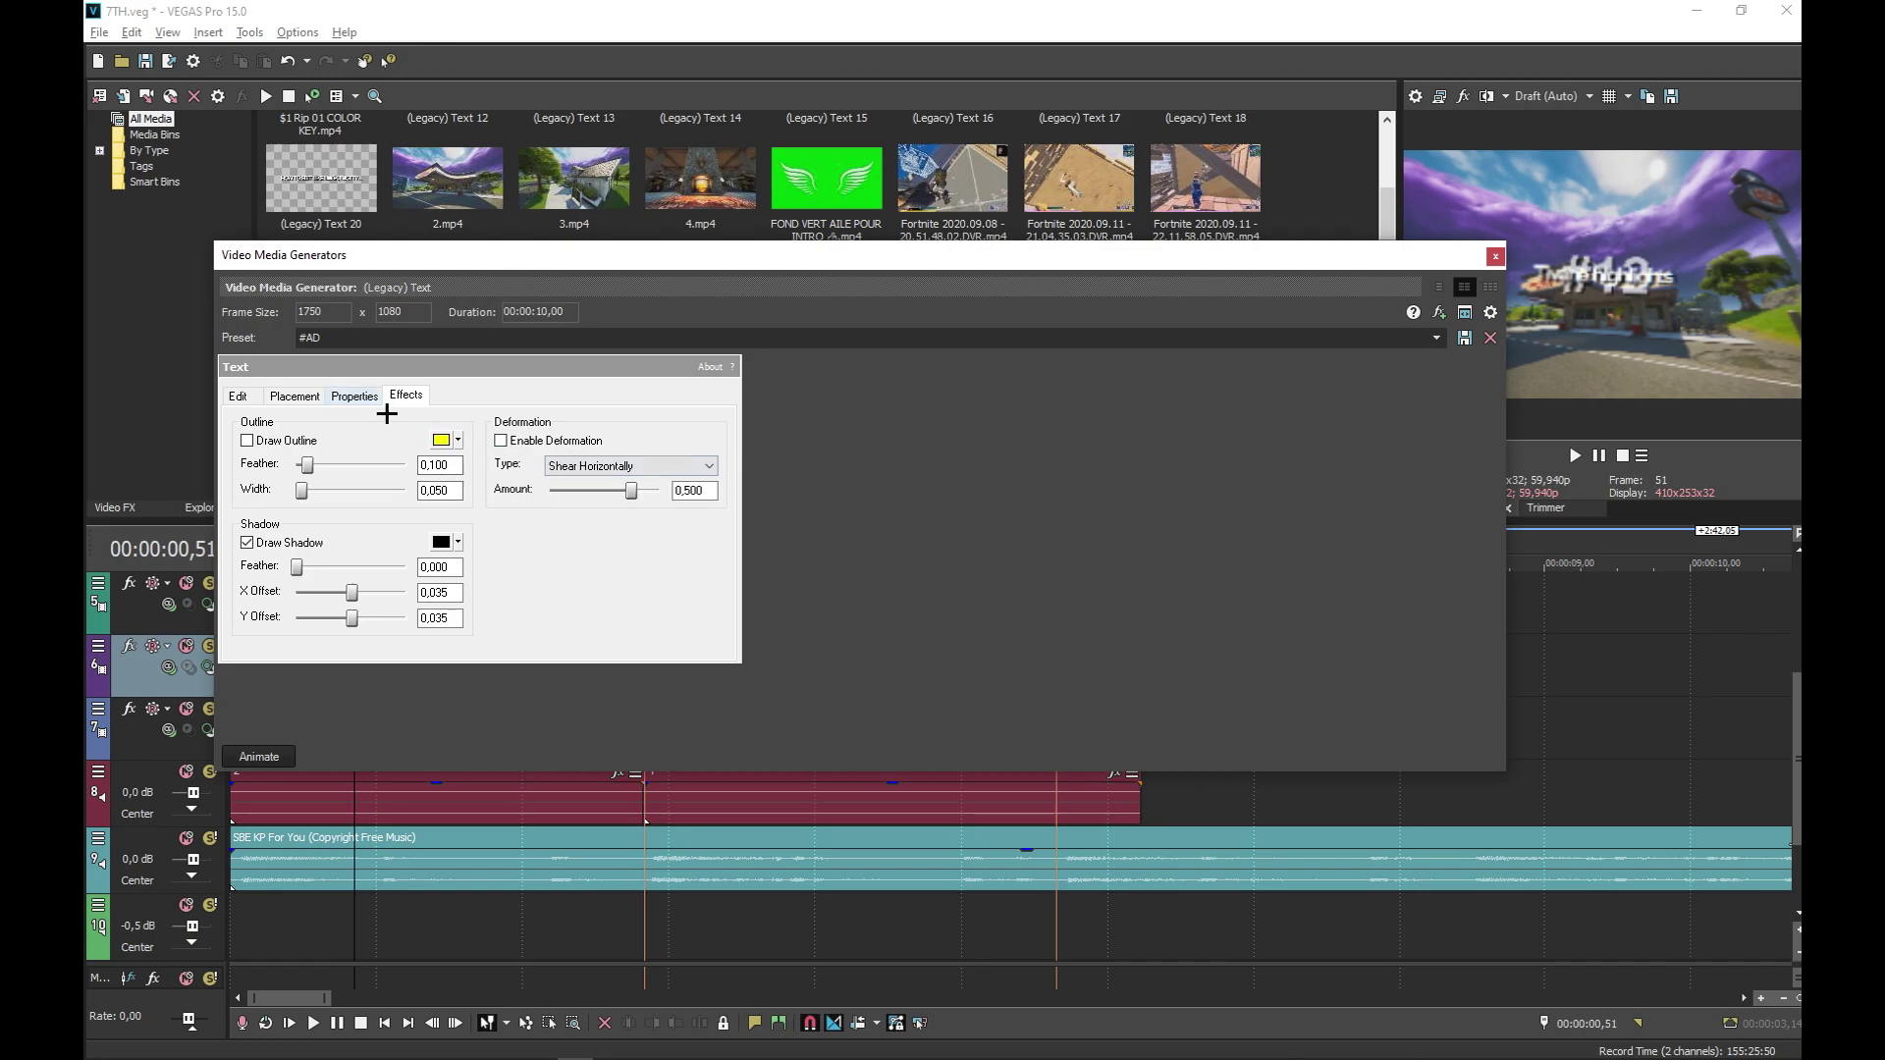
left_click(354, 396)
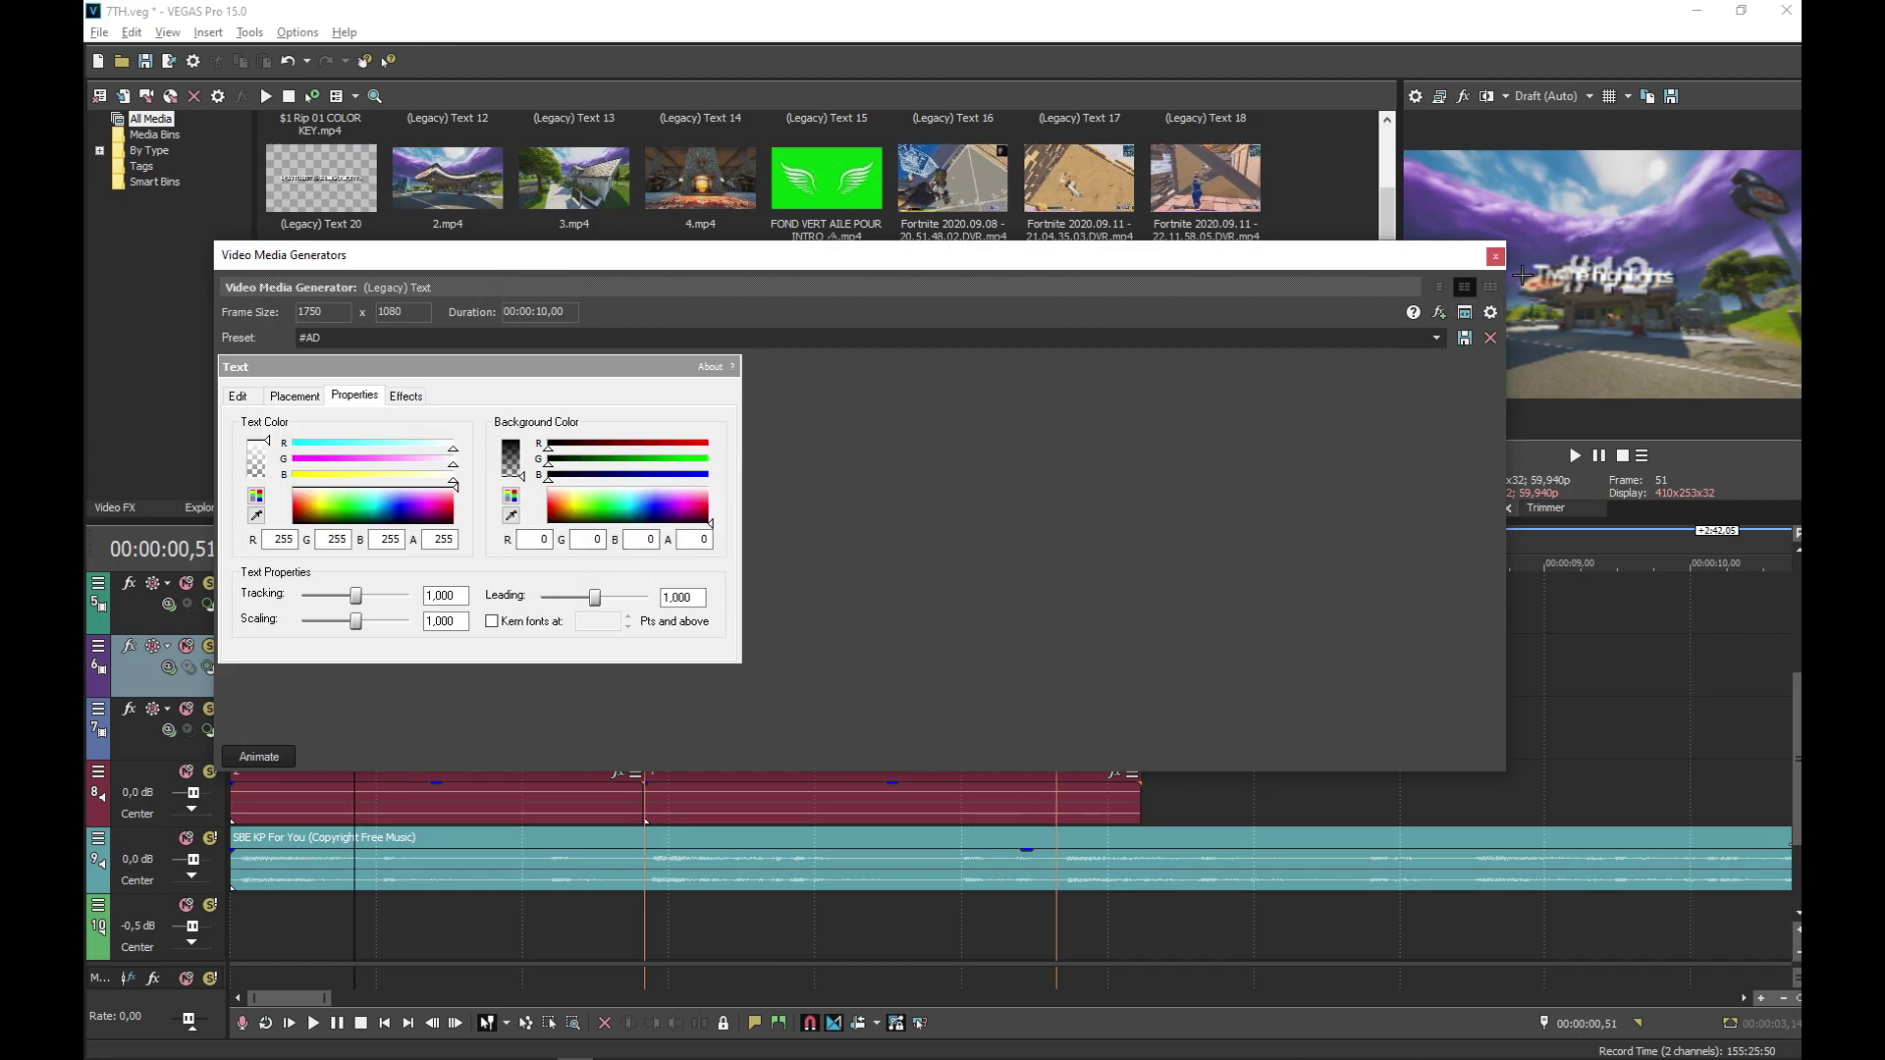
left_click(1495, 256)
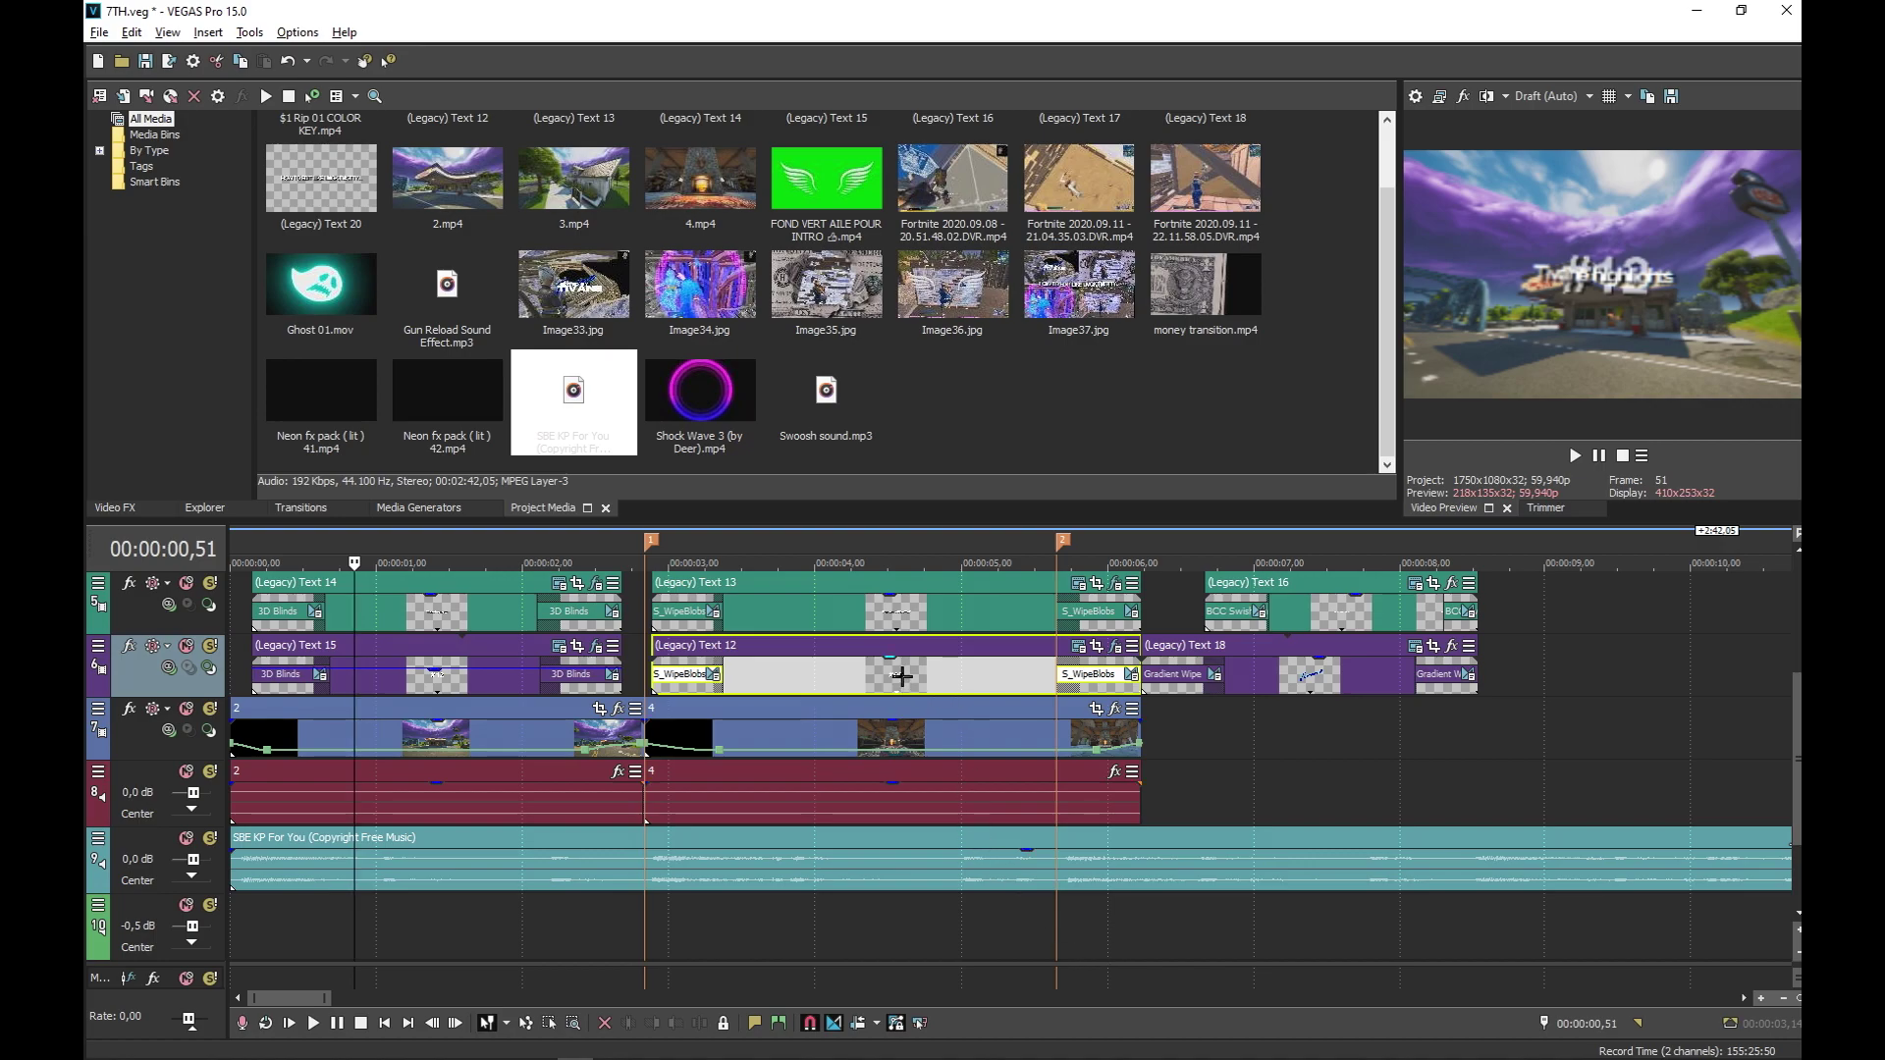
left_click_drag(896, 665, 893, 676)
Add the Fortnite 2020.09.08 - 20.51.48.02.DVR clip to tracks 7 and 8, just after the end of clip 4
left_click(1148, 956)
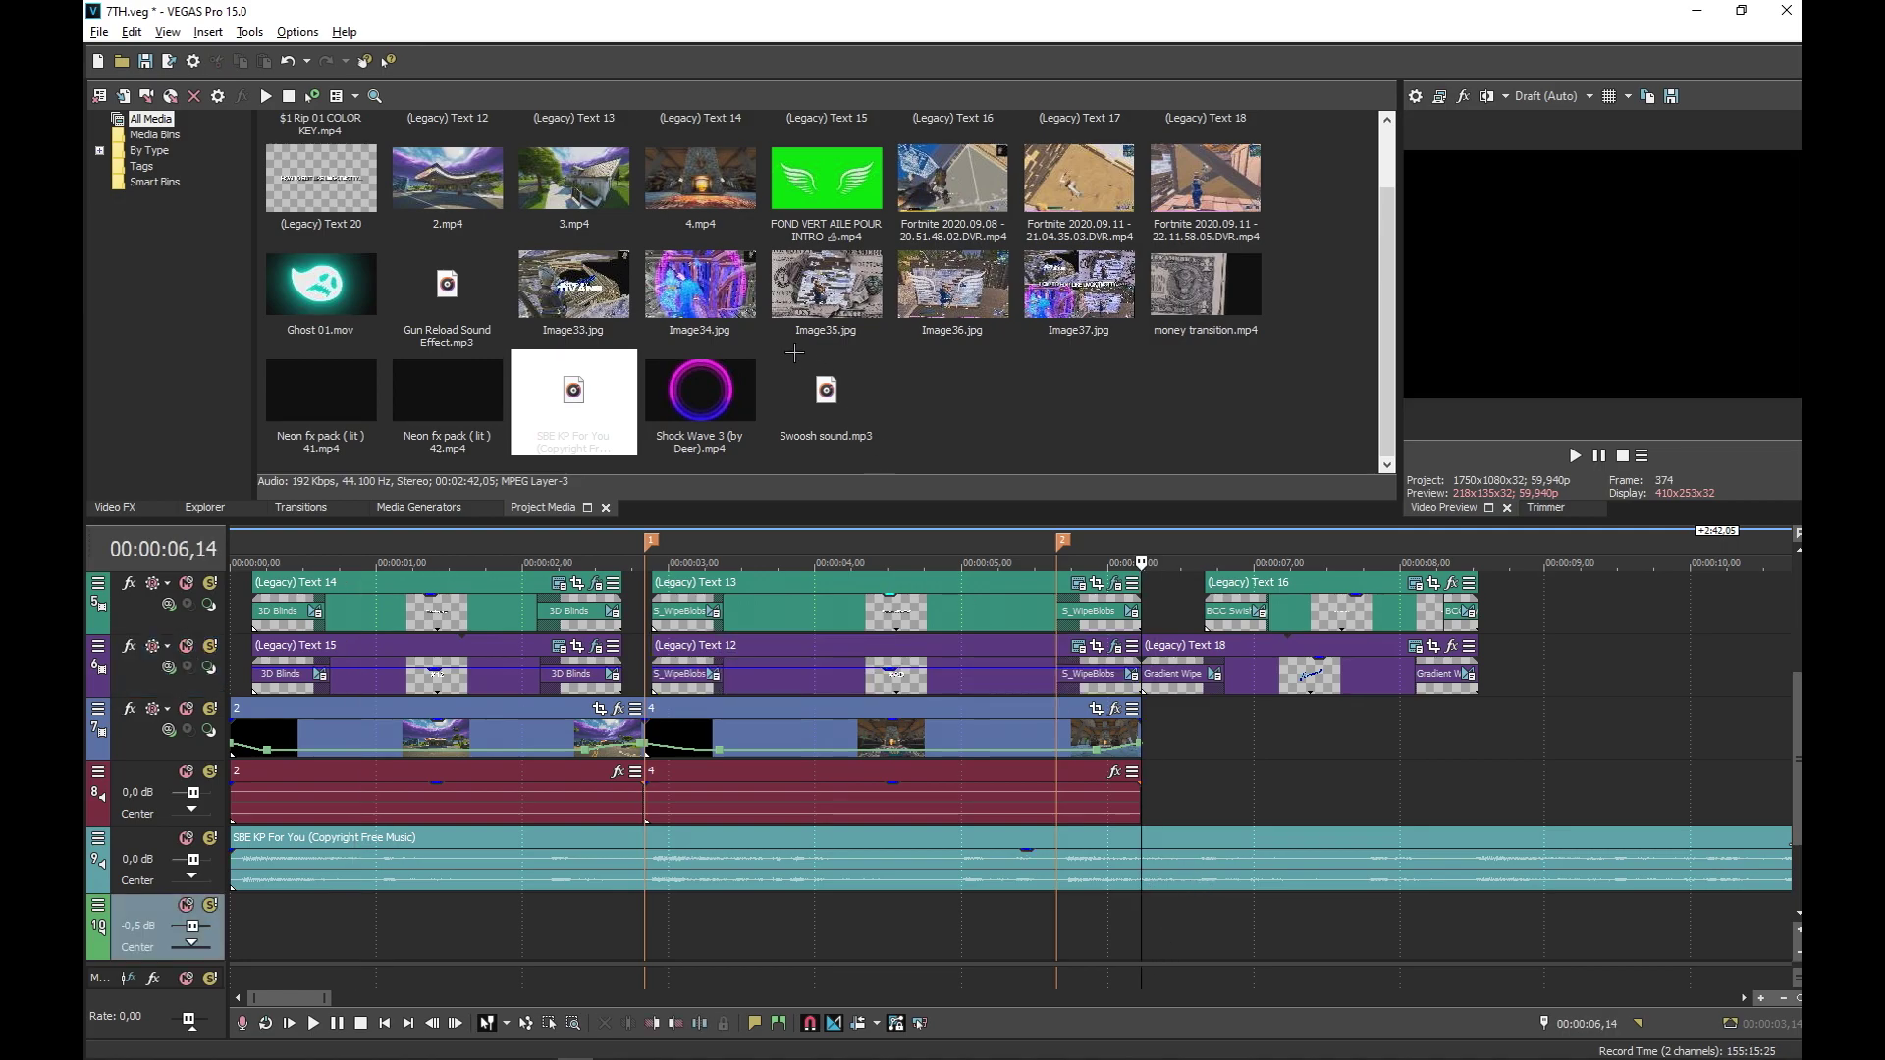
scroll(675, 281, "up", 1)
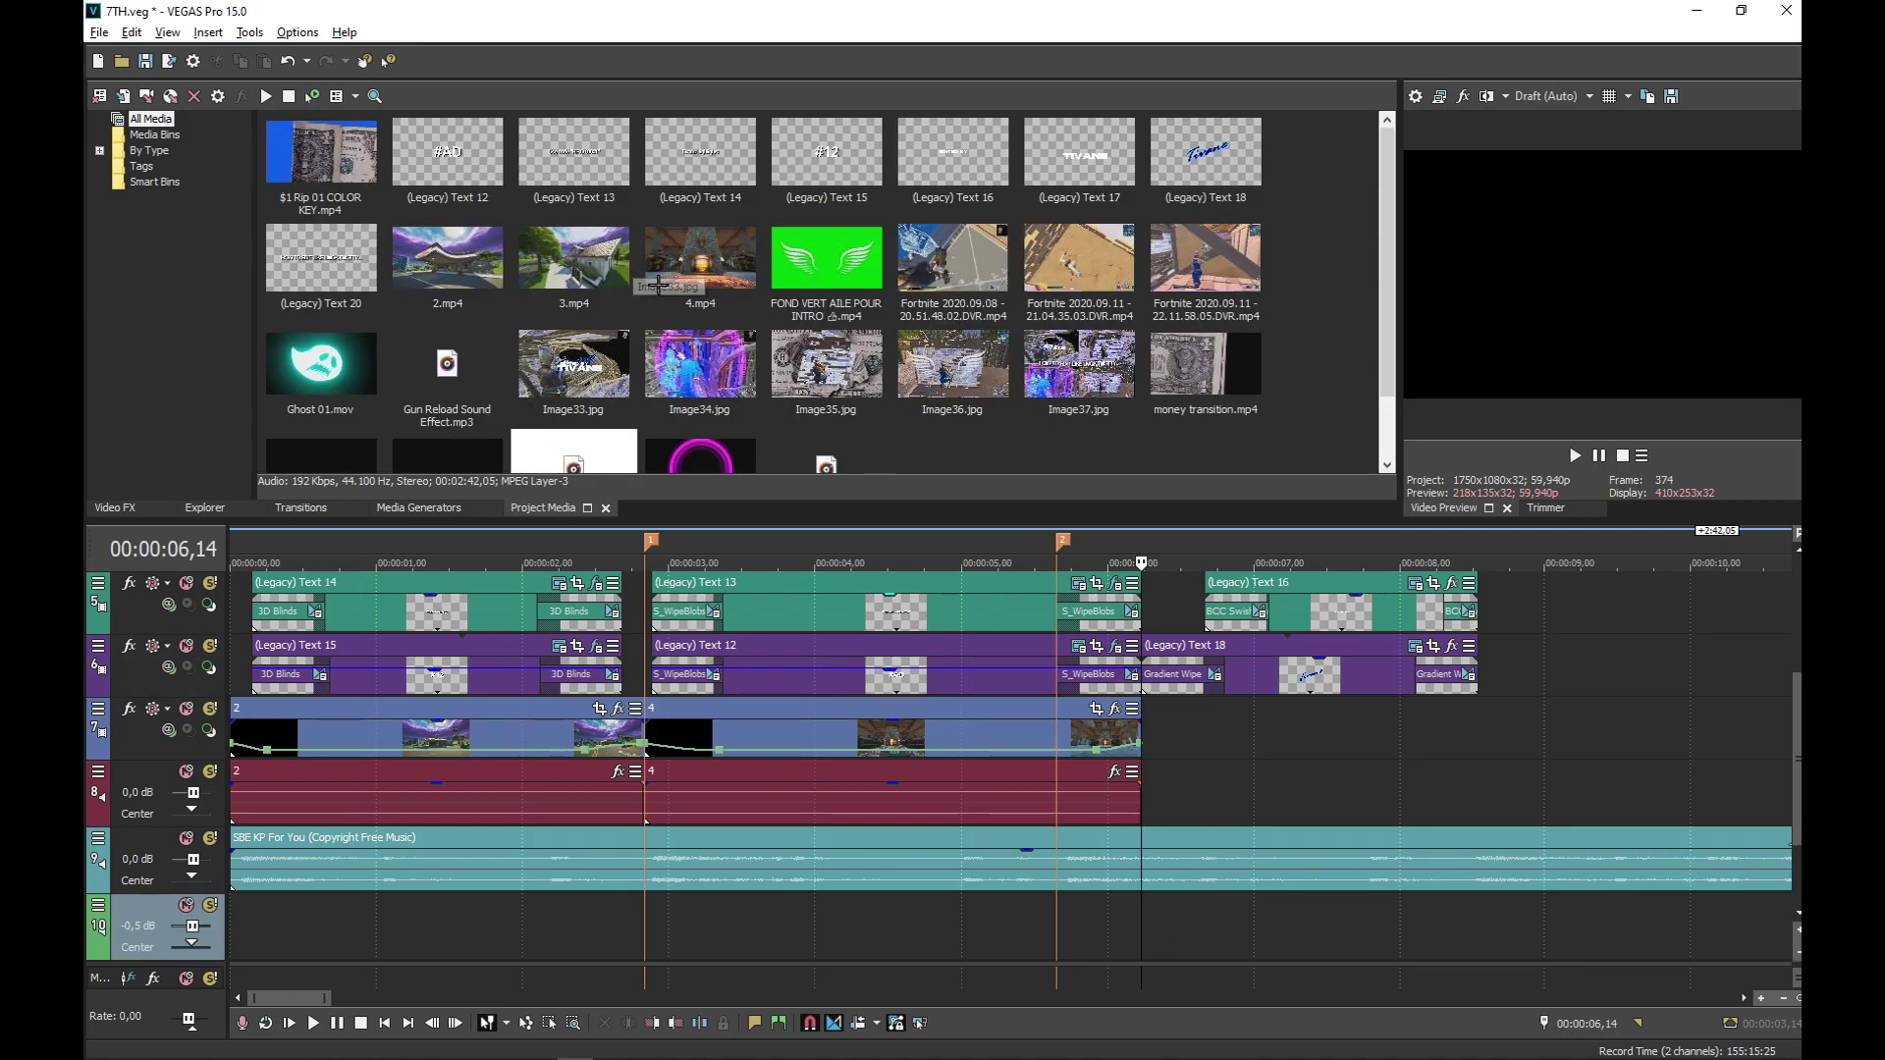
left_click_drag(938, 284, 1193, 760)
scroll(574, 770, "down", 5)
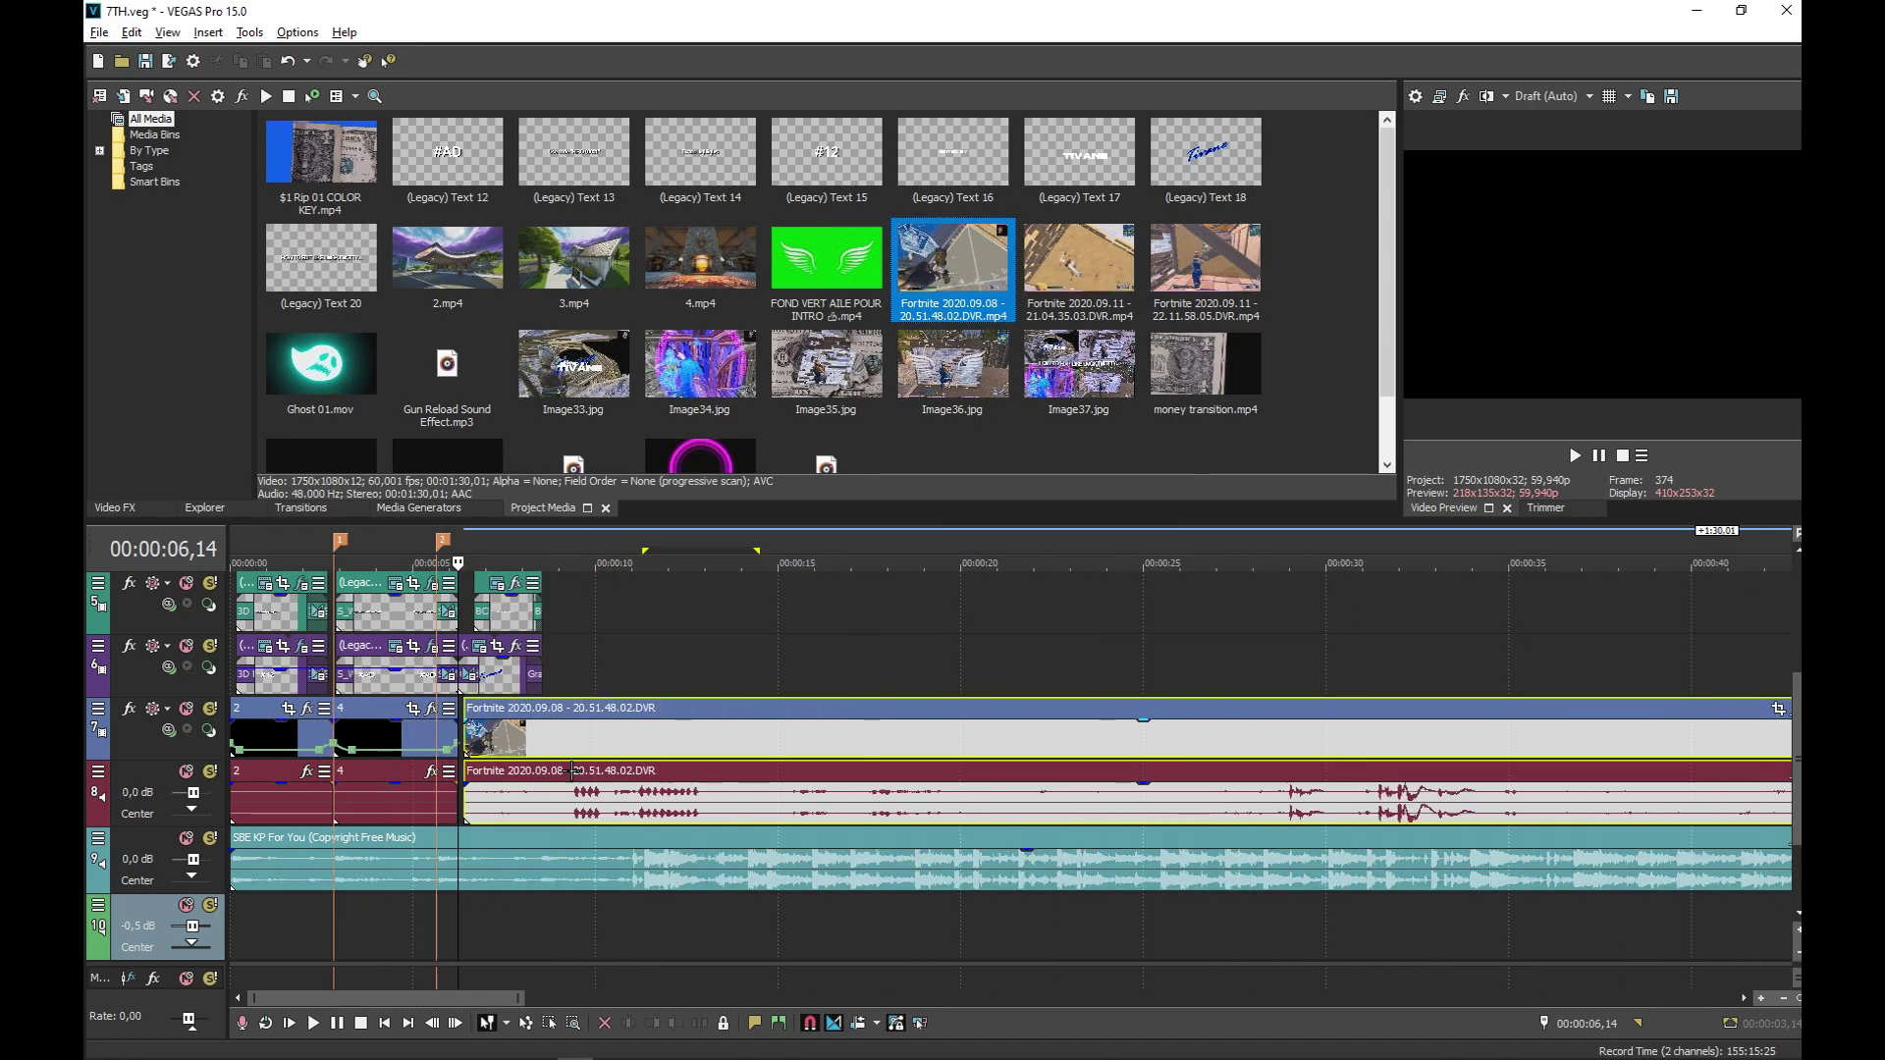
Trim the start of the Fortnite 2020.09.08 gameplay clip so that only about its last 11 seconds remain
left_click_drag(464, 746, 1714, 766)
left_click(1718, 935)
scroll(1719, 934, "down", 6)
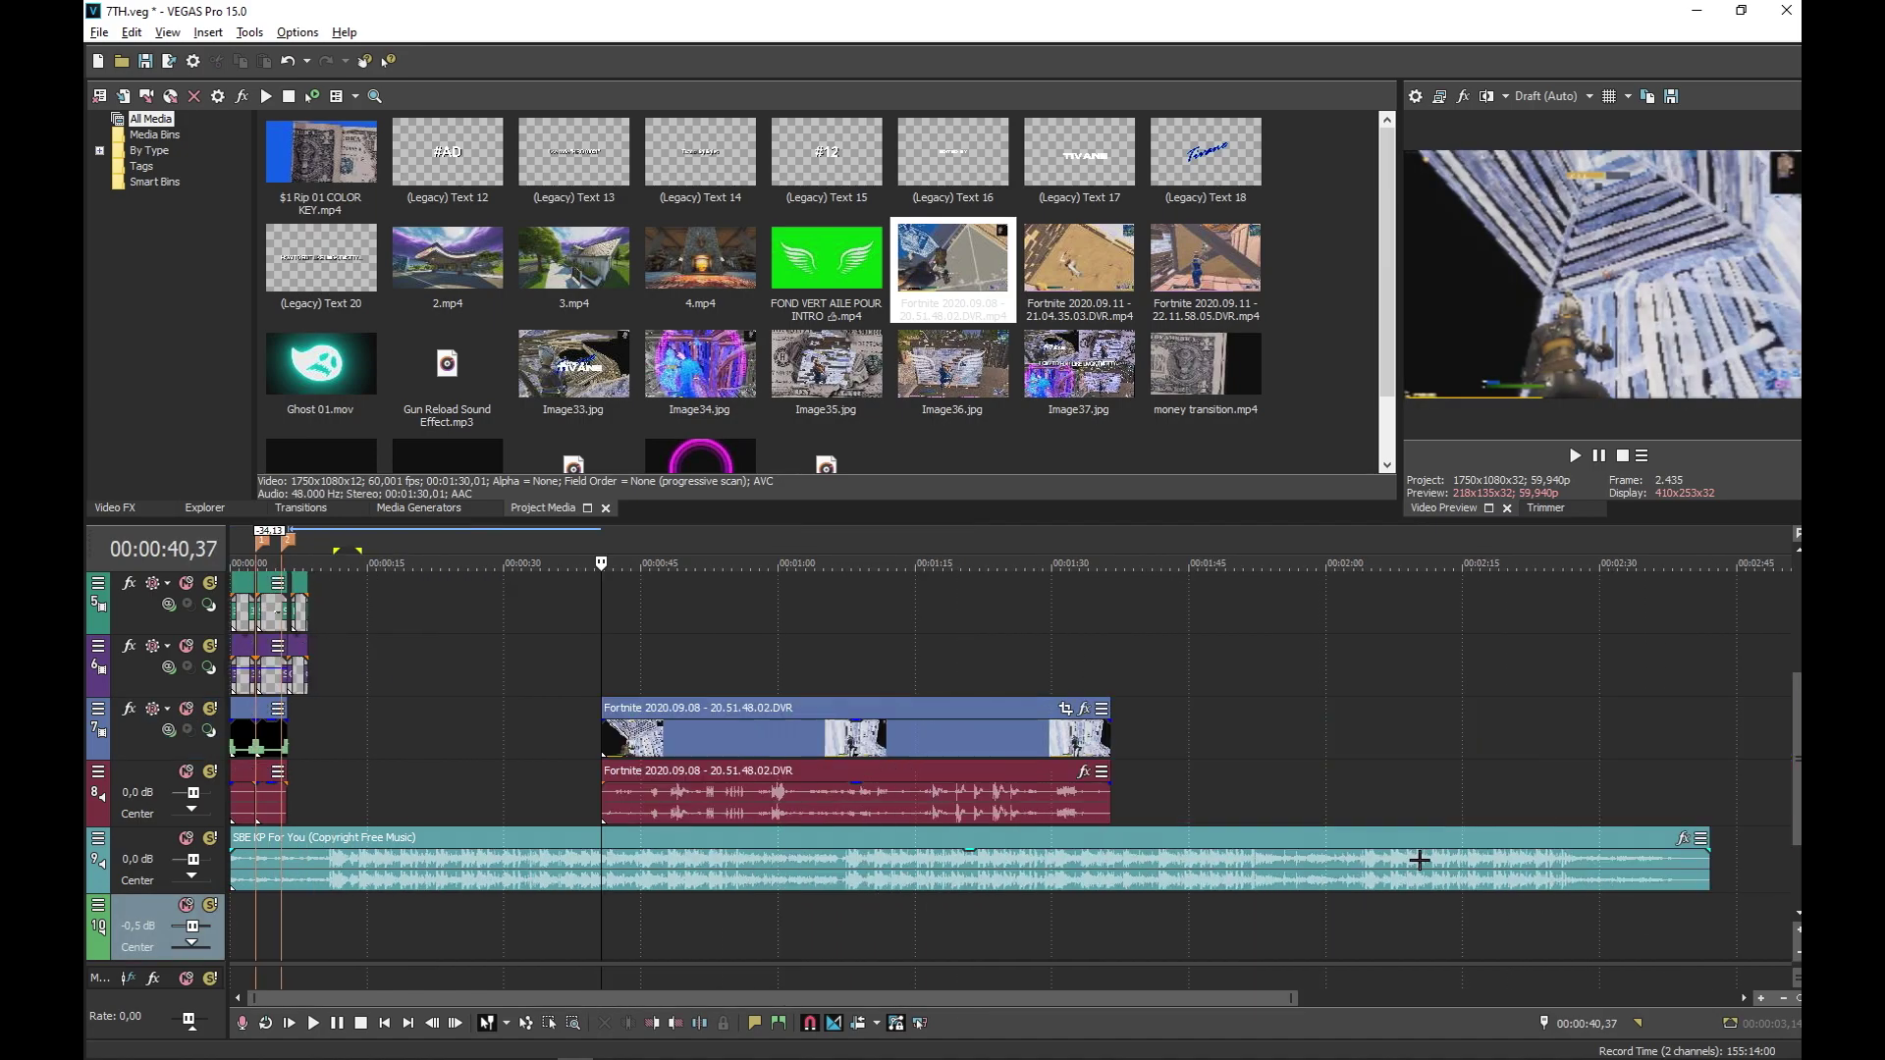
left_click_drag(533, 758, 849, 783)
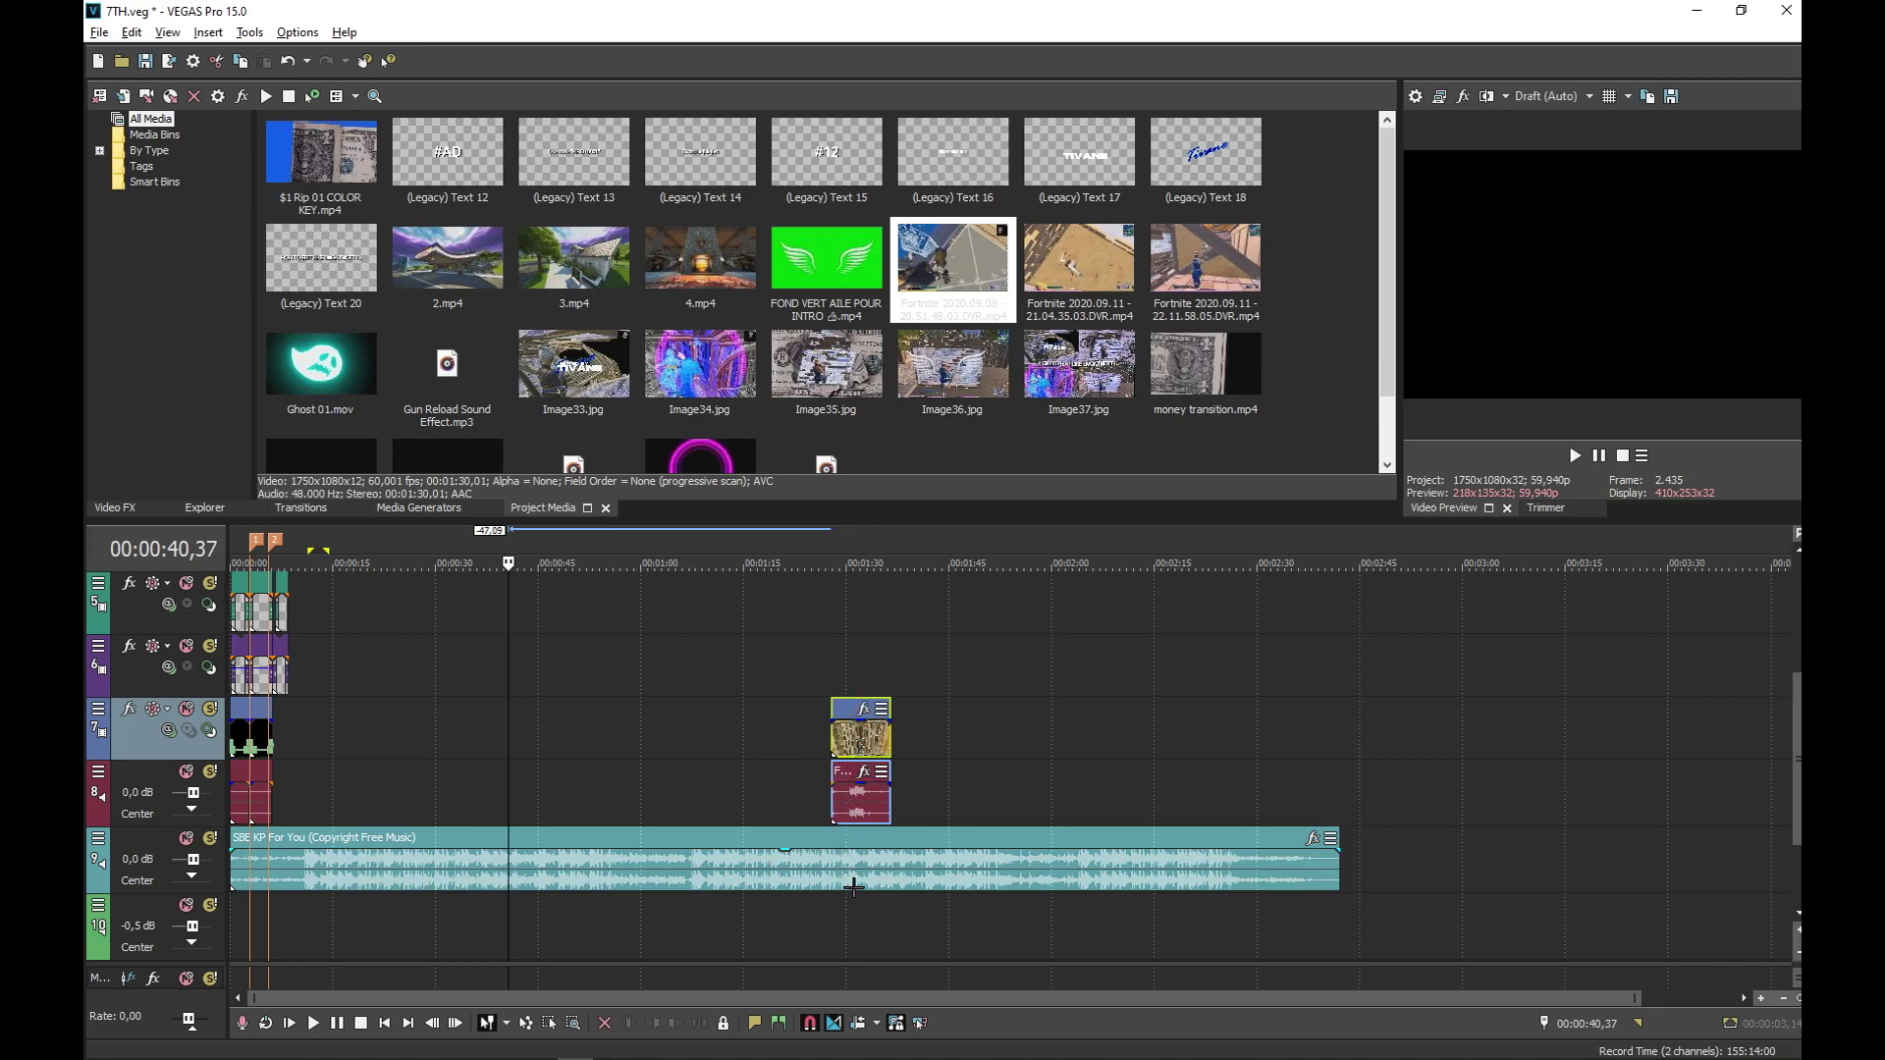
left_click(849, 783)
Move the trimmed gameplay clip back toward the intro so it starts at about 00:00:10,35
scroll(854, 781, "up", 6)
left_click_drag(887, 757, 628, 754)
scroll(771, 786, "down", 5)
left_click_drag(1052, 759, 695, 770)
Play from the end of clip 4 and place a marker in the music at about 00:00:11,20
left_click(422, 944)
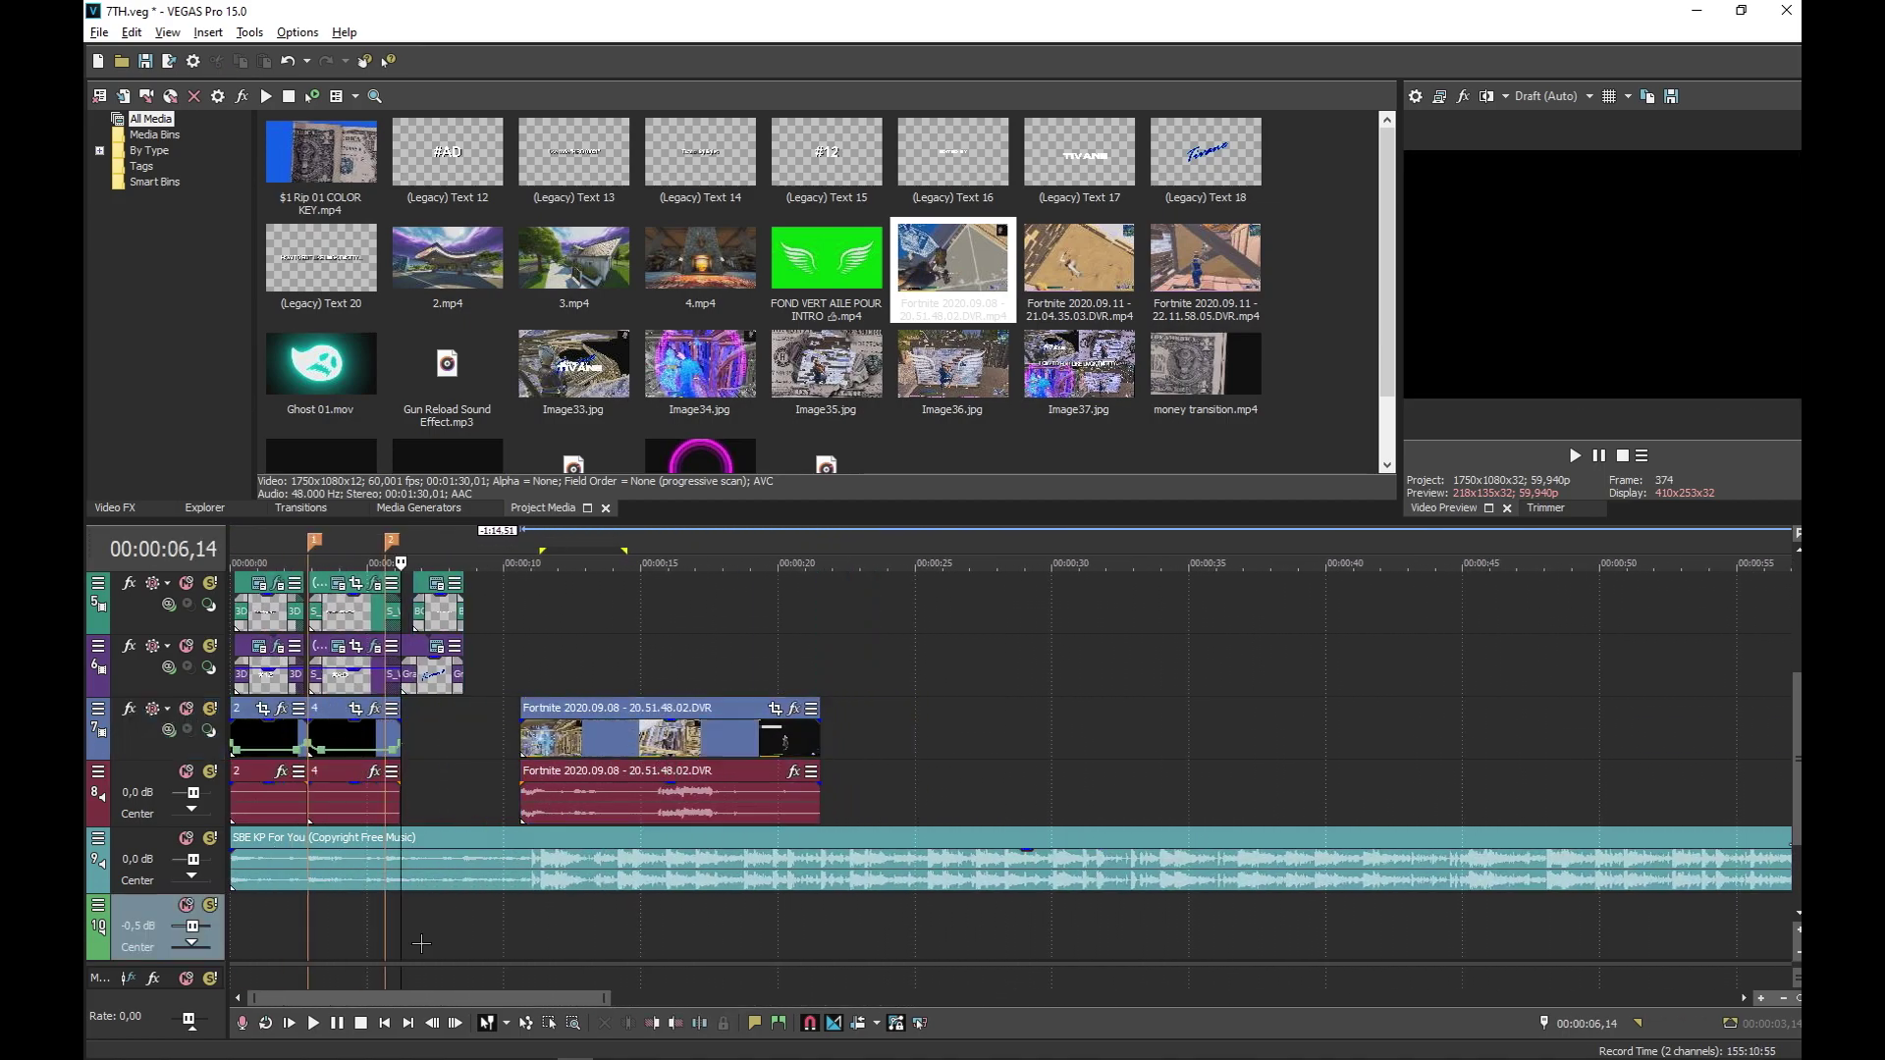
key("space")
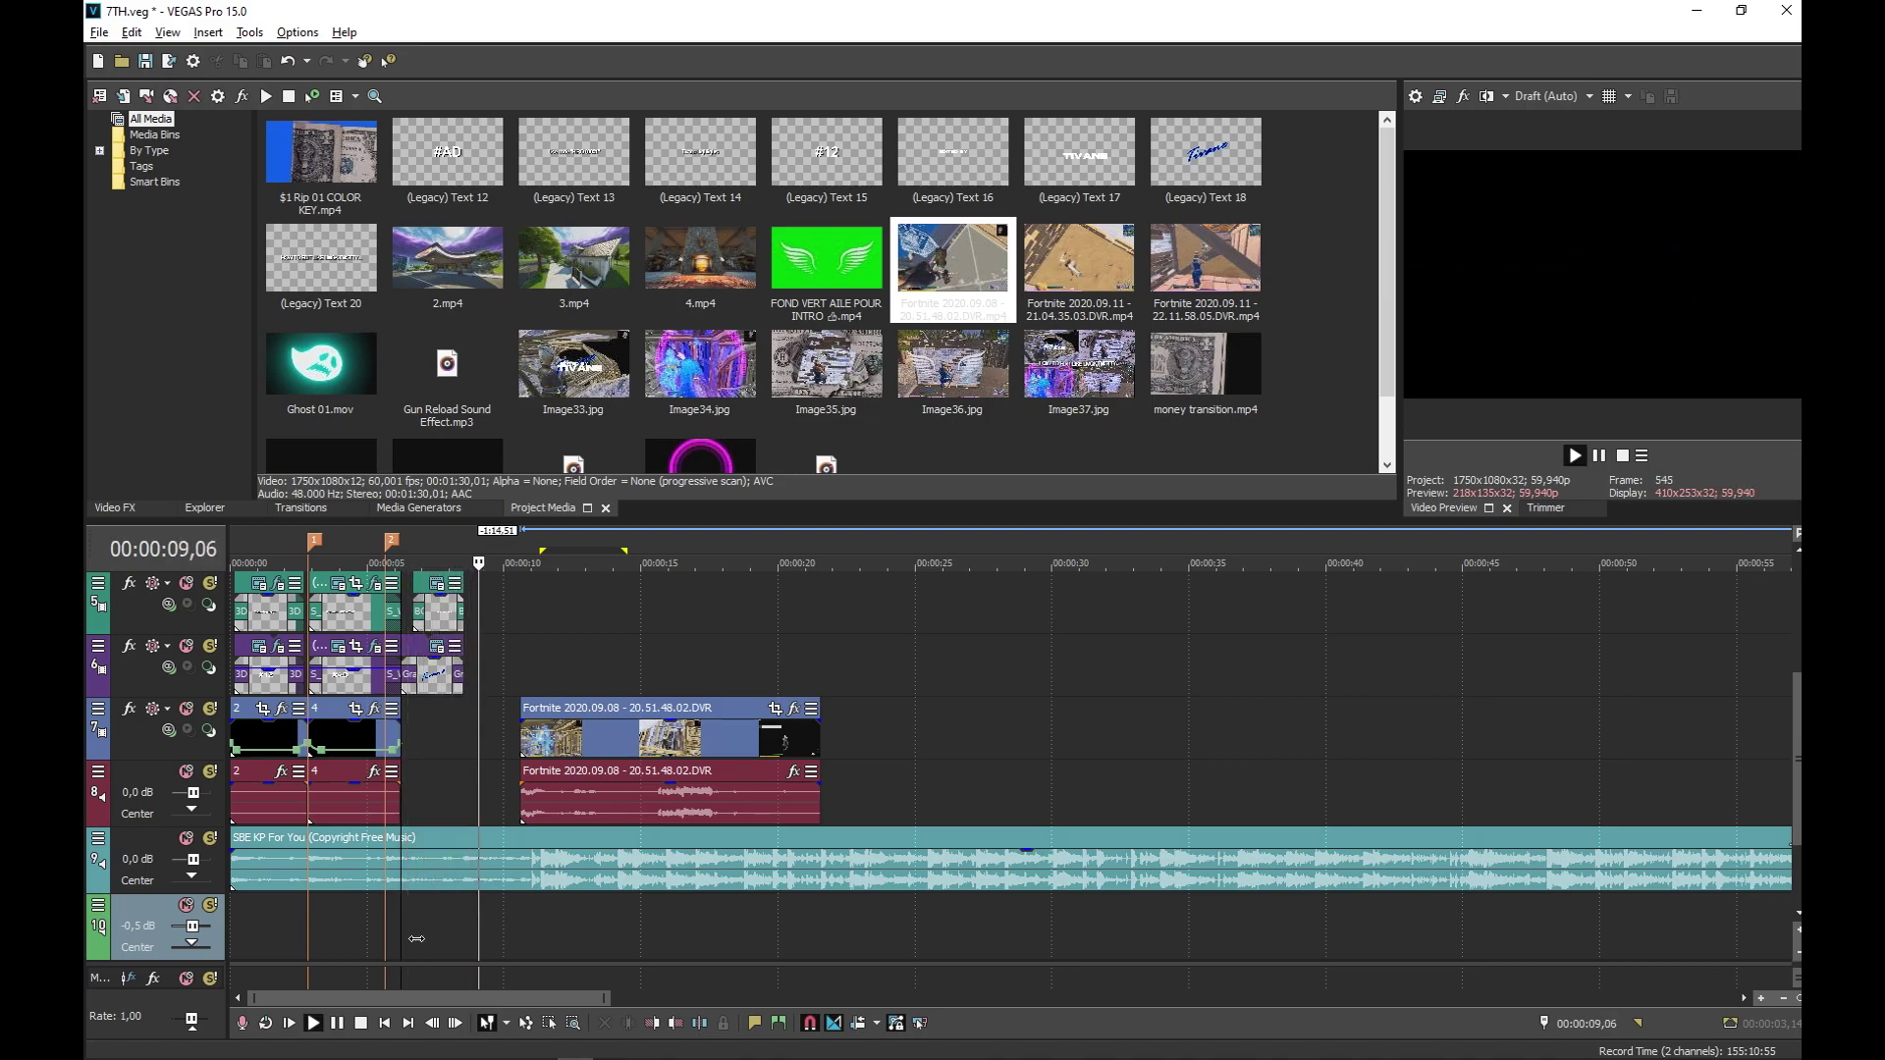
key("m")
key("Return")
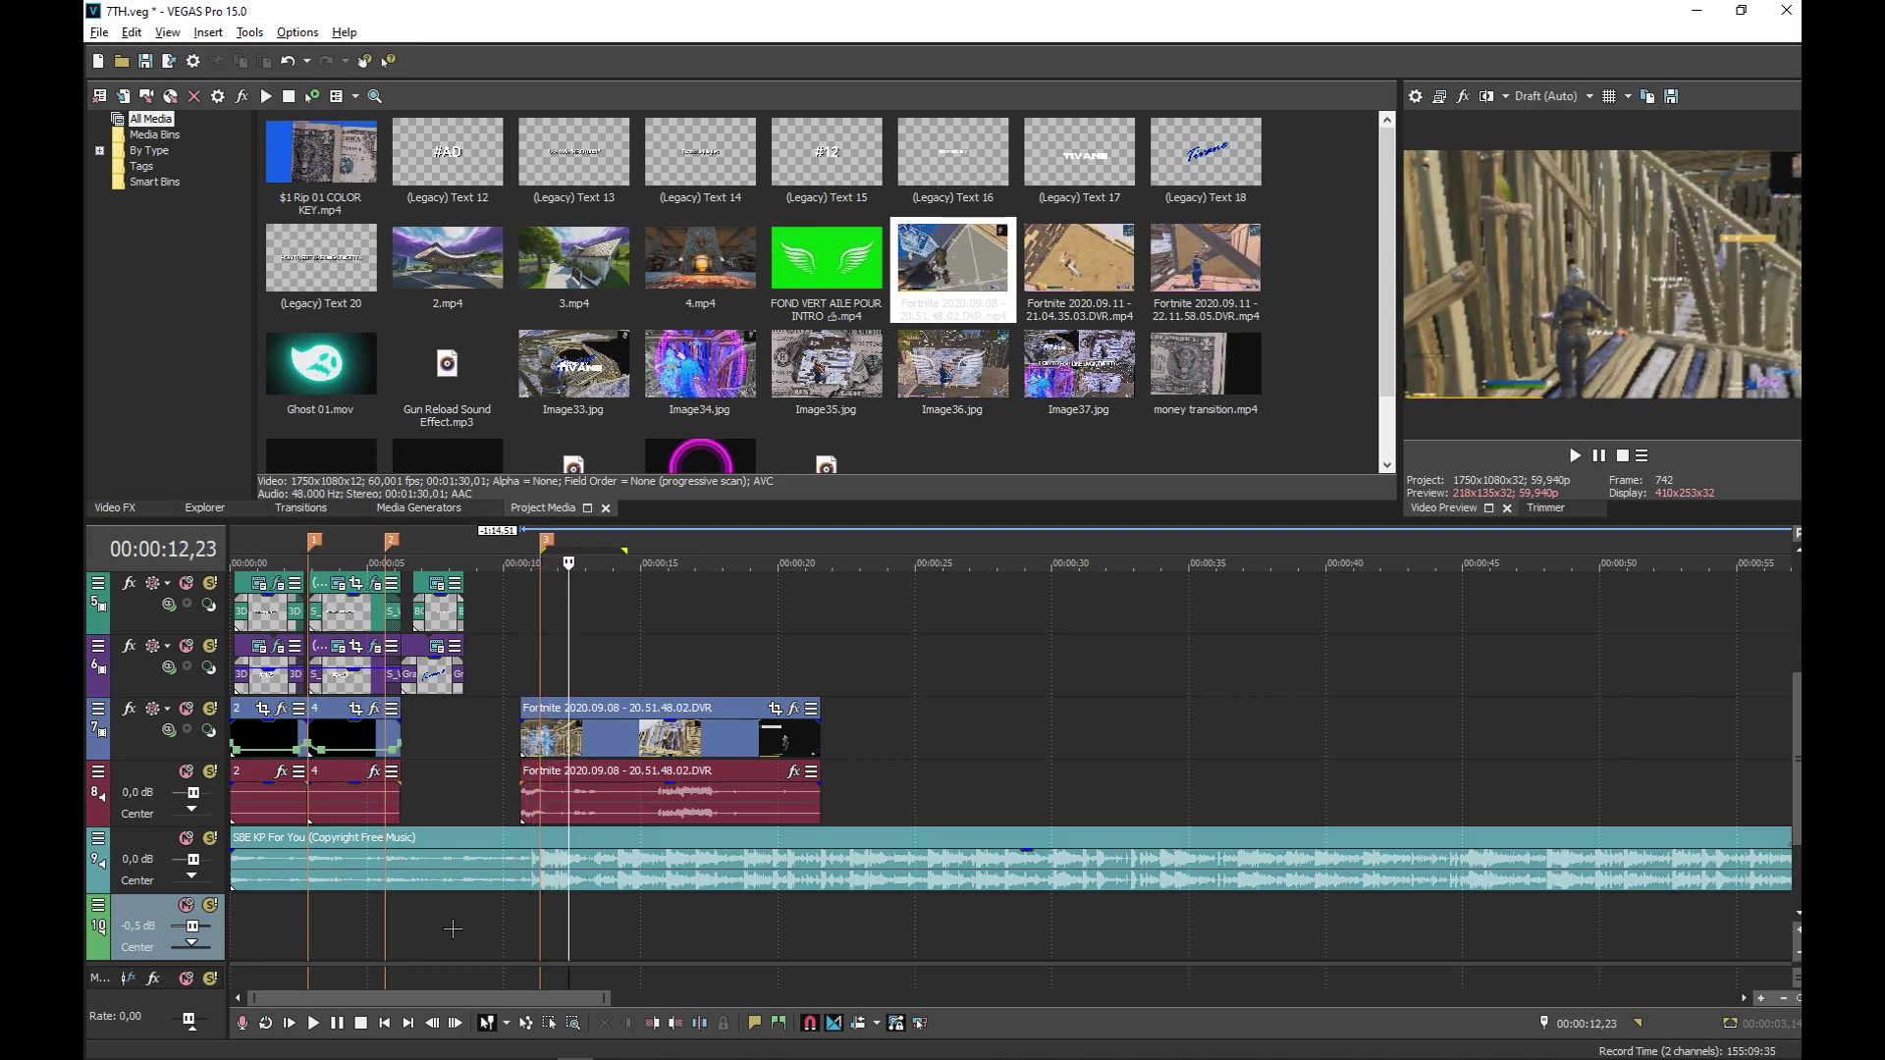
Shift the gameplay clip slightly less than a second later and extend its start back to the end of clip 4
mouse_move(653, 754)
left_mouse_down()
mouse_move(699, 760)
mouse_move(676, 763)
left_mouse_up()
left_click_drag(554, 756, 433, 735)
Play the gameplay clip from 00:00:06,14 past the third marker to check its timing against the music
left_click(412, 899)
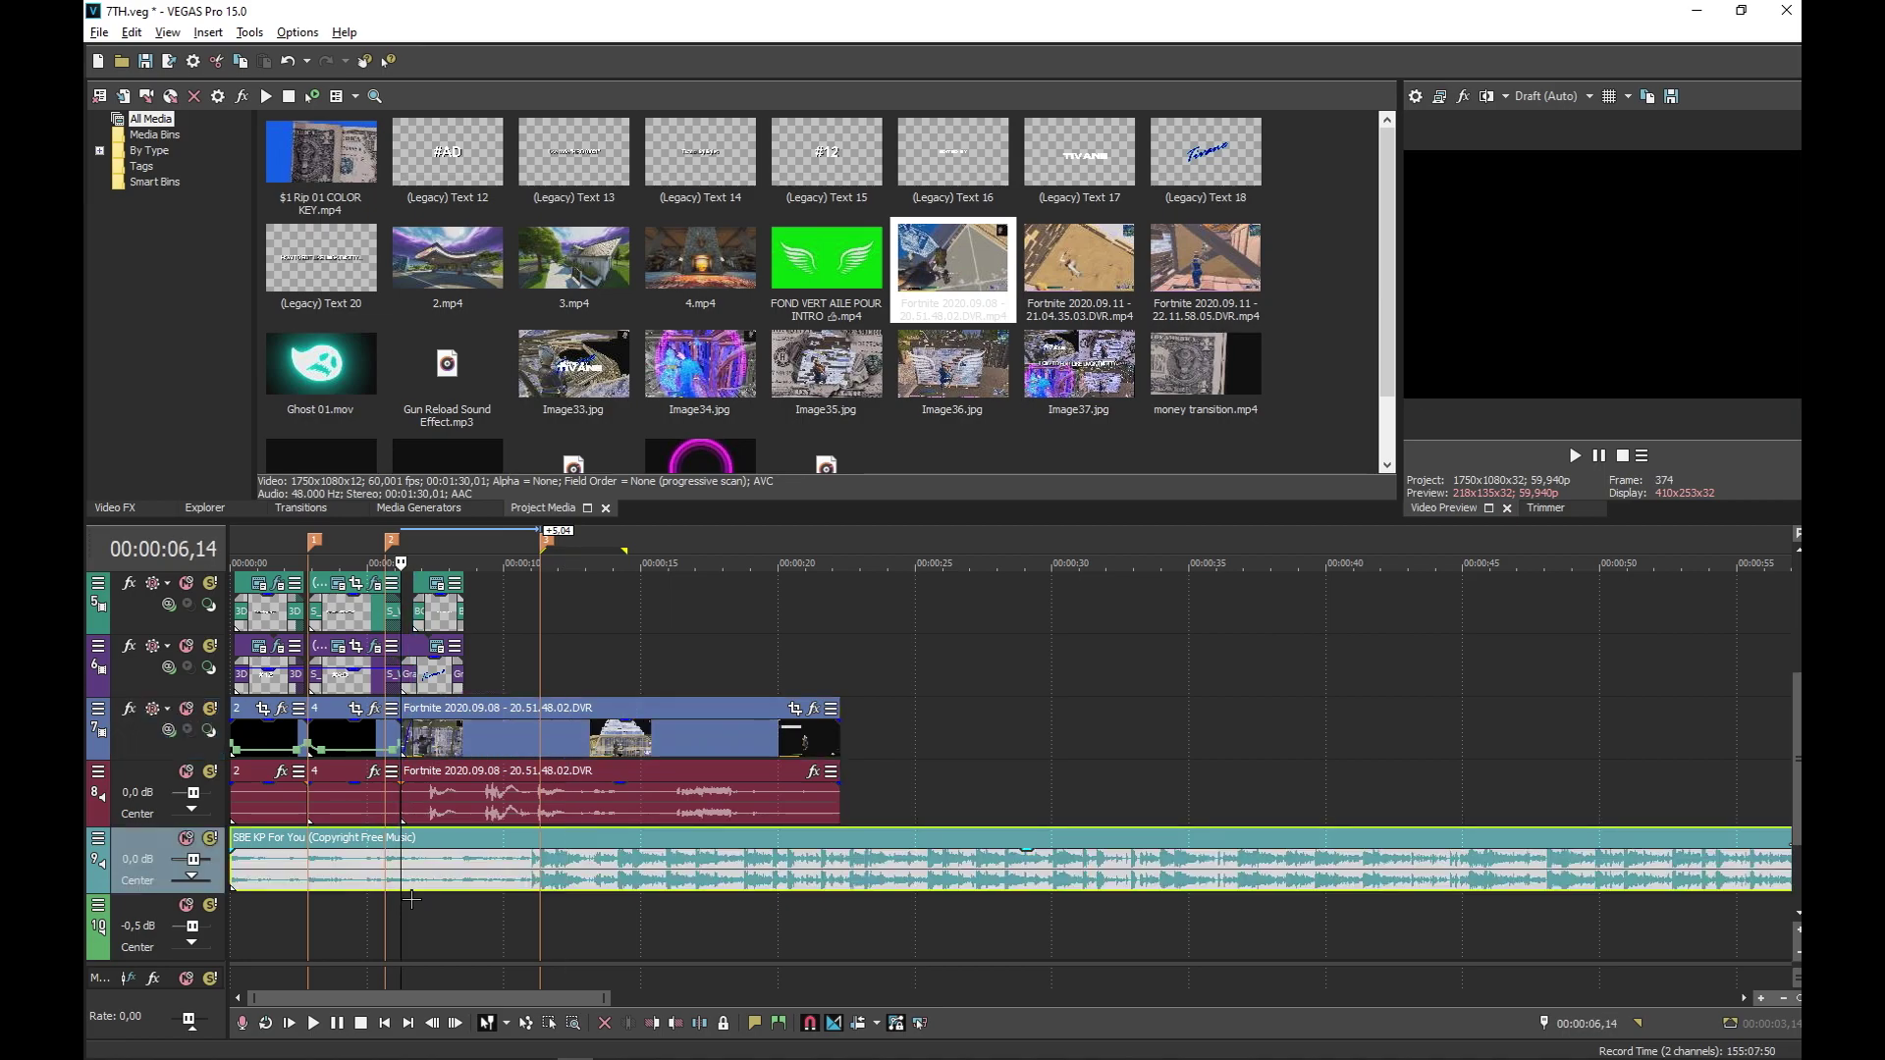
key("space")
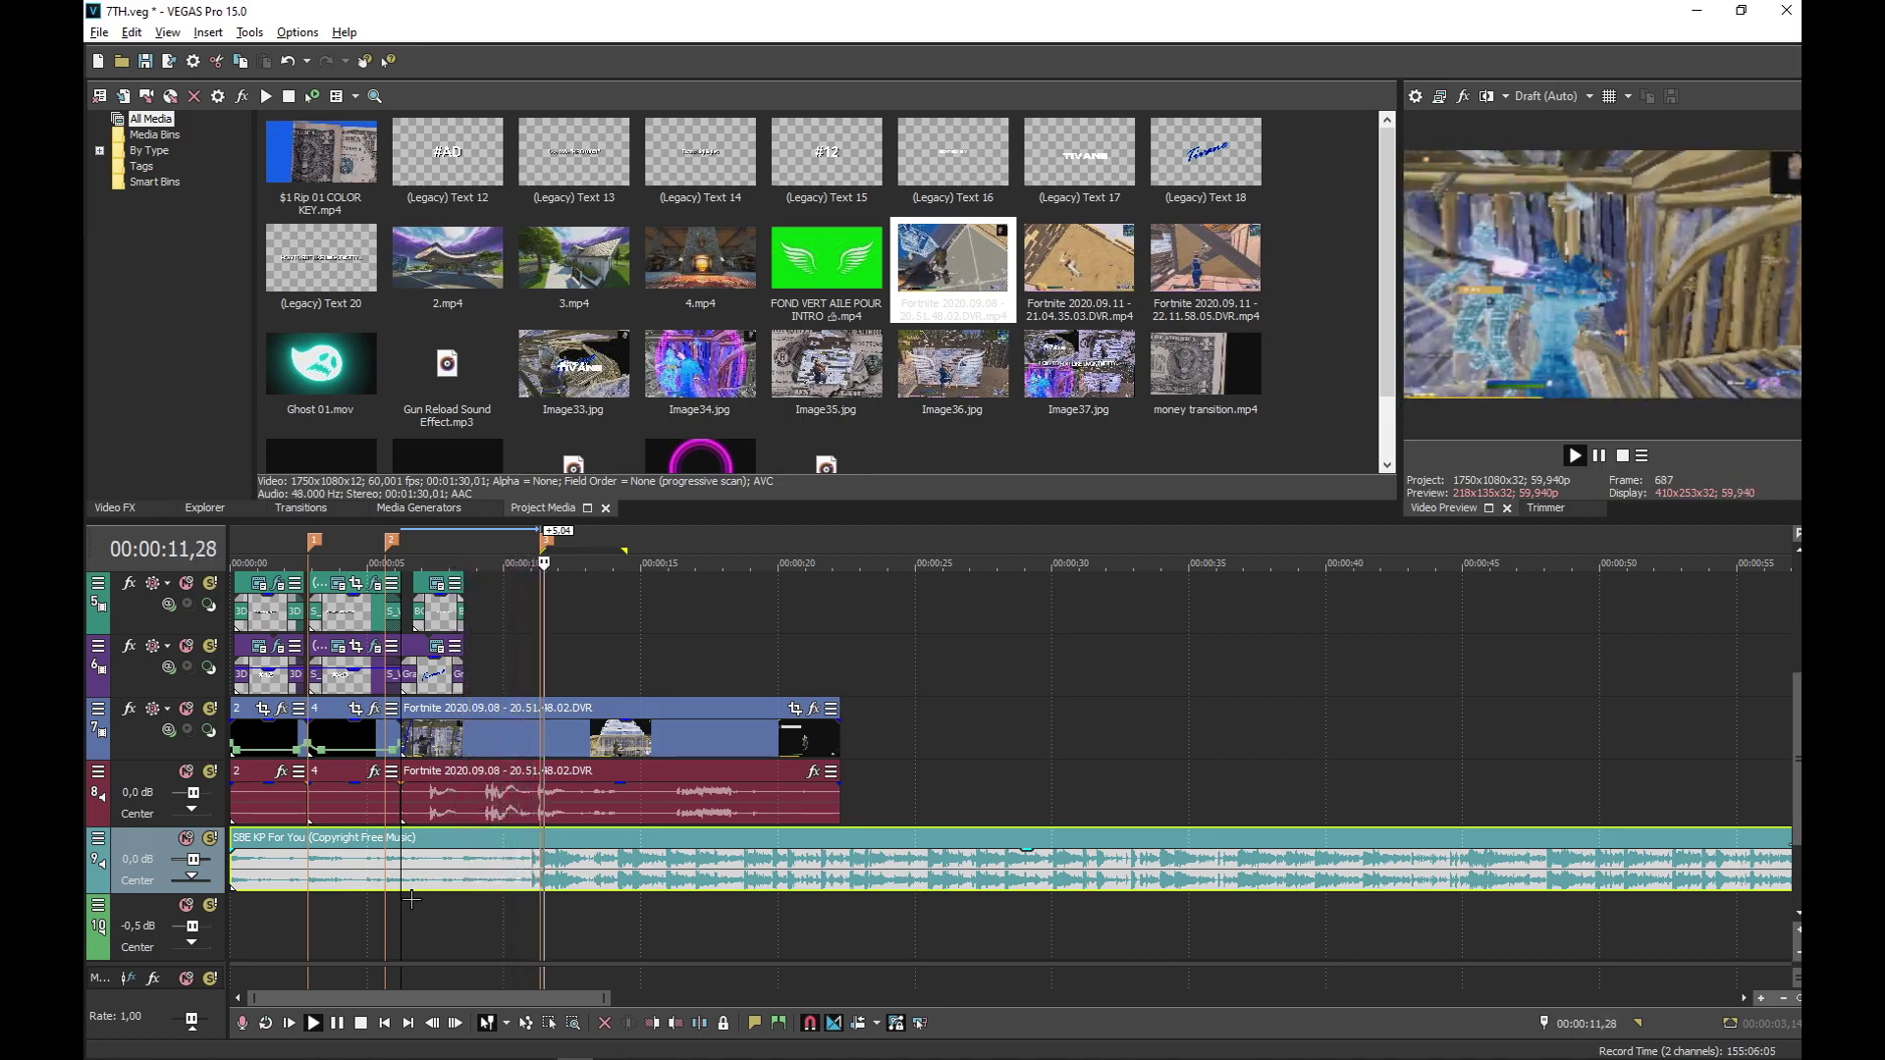
key("space")
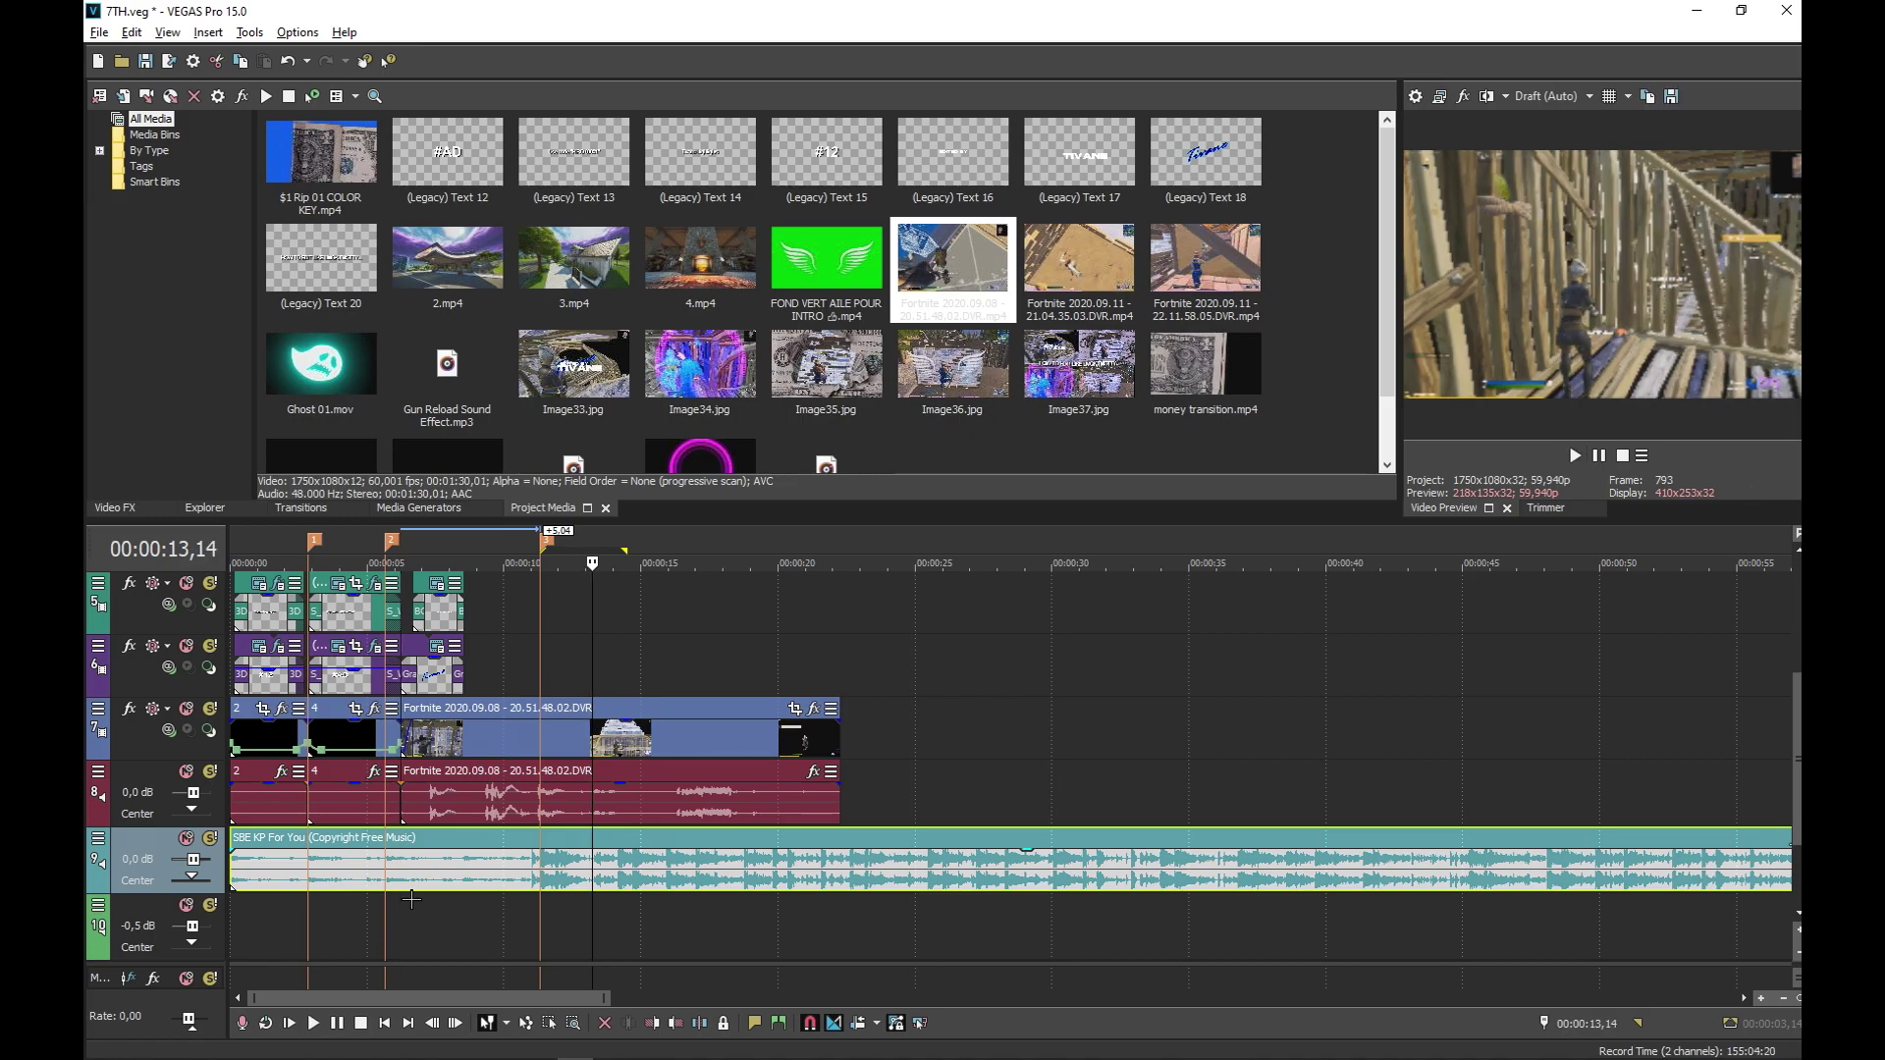
Trim the end of the gameplay clip back to about 00:00:12,43, shortly after the third marker
left_click_drag(840, 756, 588, 764)
left_click(420, 929)
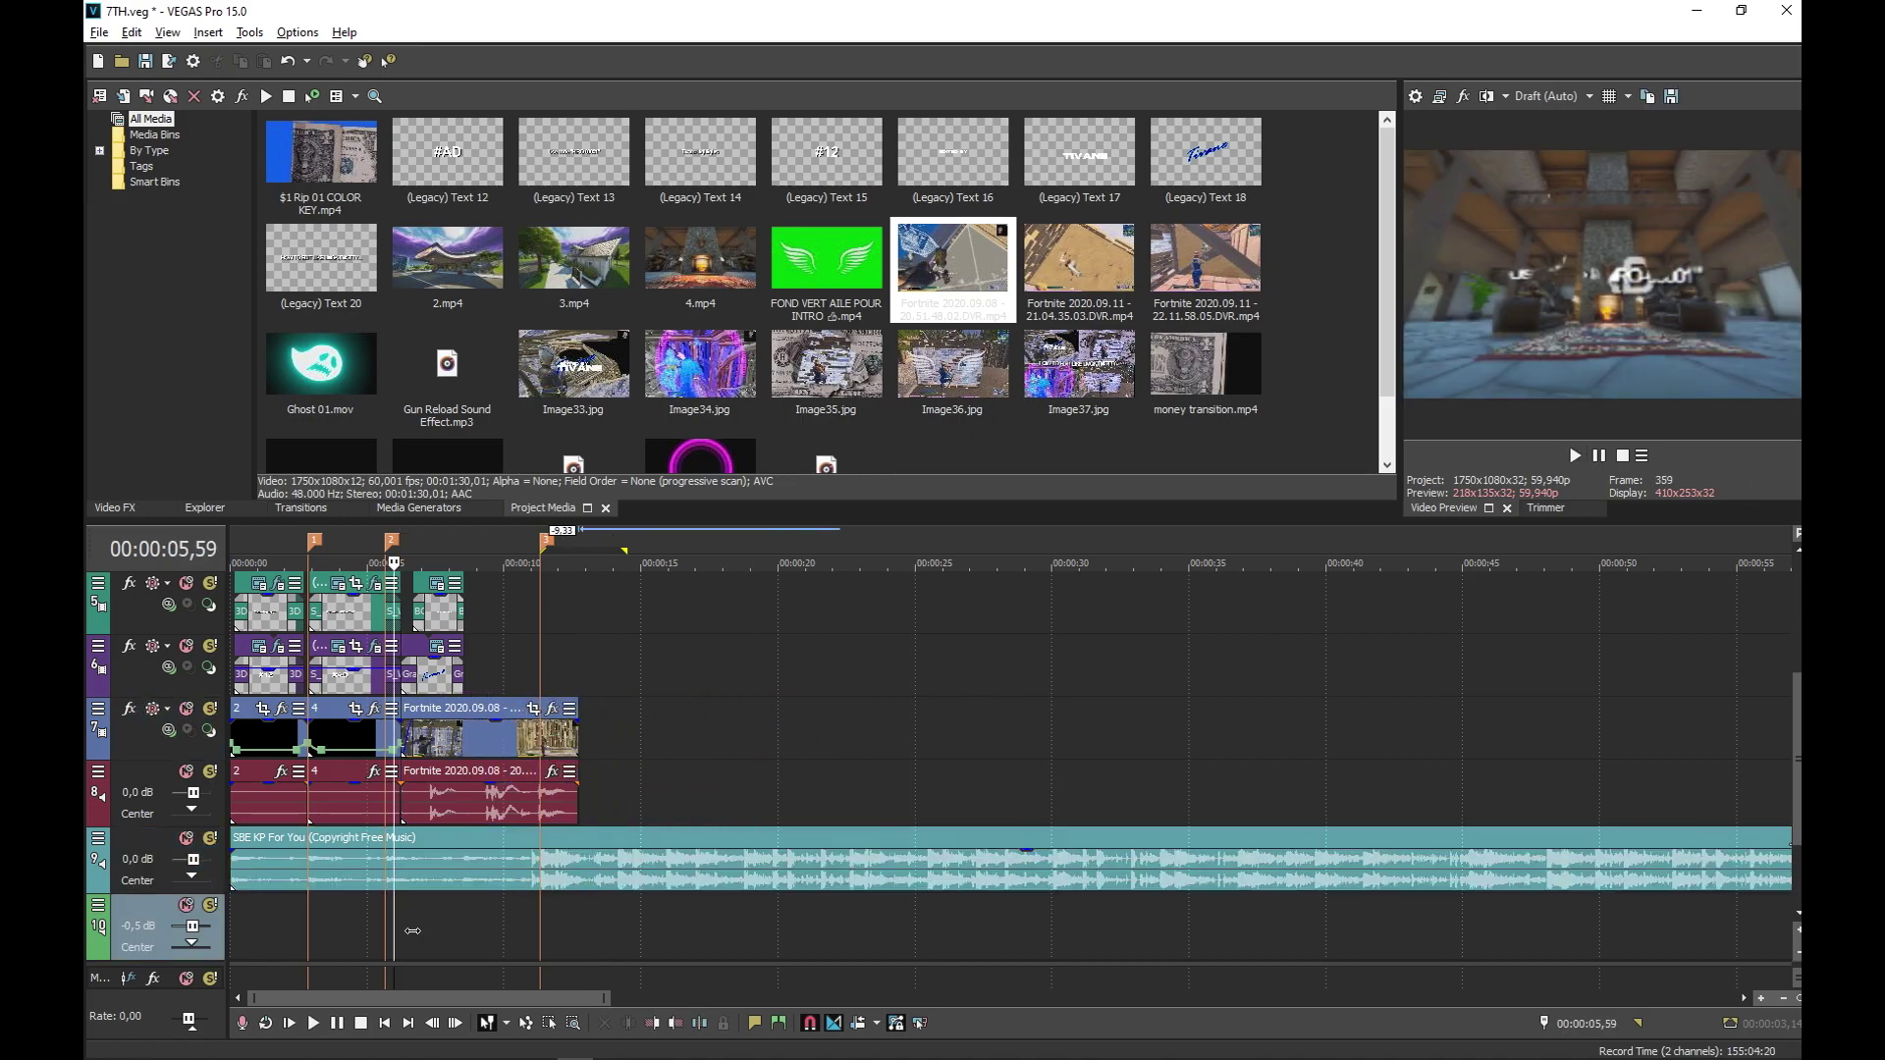
Search the video effects for SHARPEN and show the presets of the VEGAS Sharpen effect
left_click(418, 508)
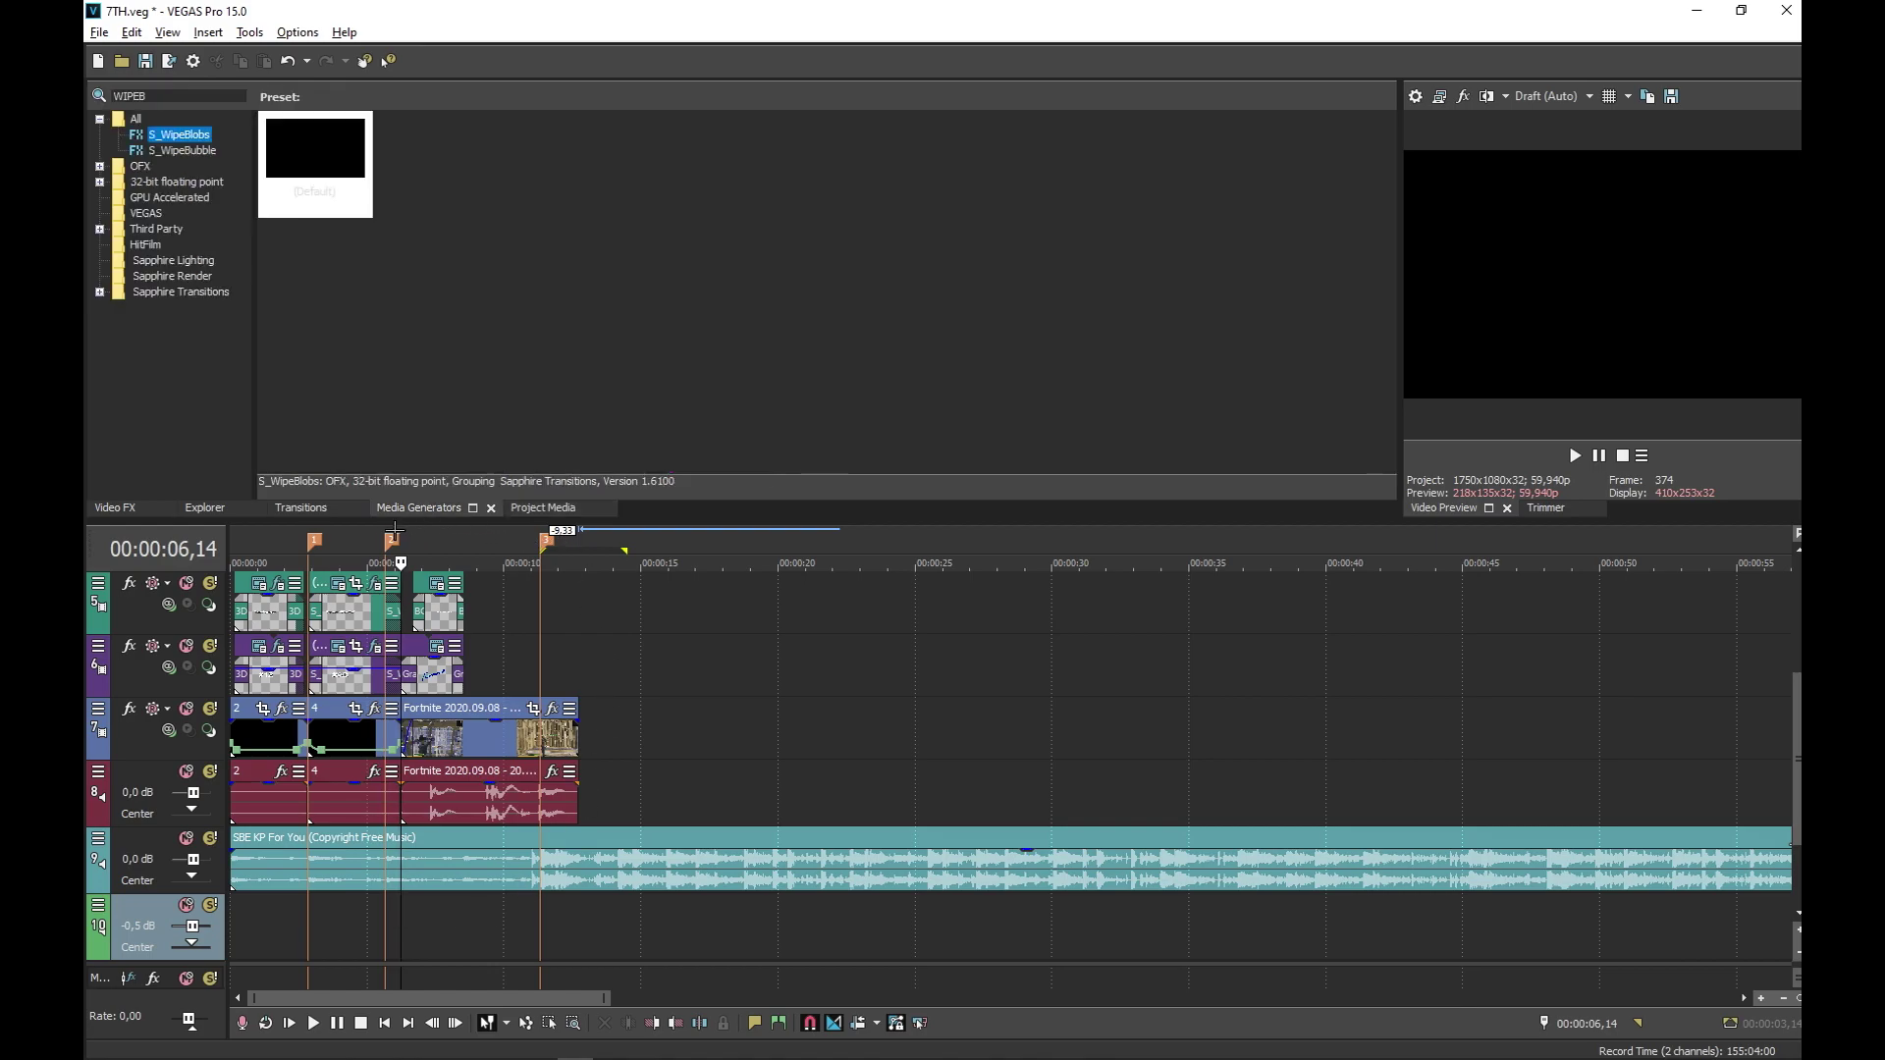
left_click(218, 509)
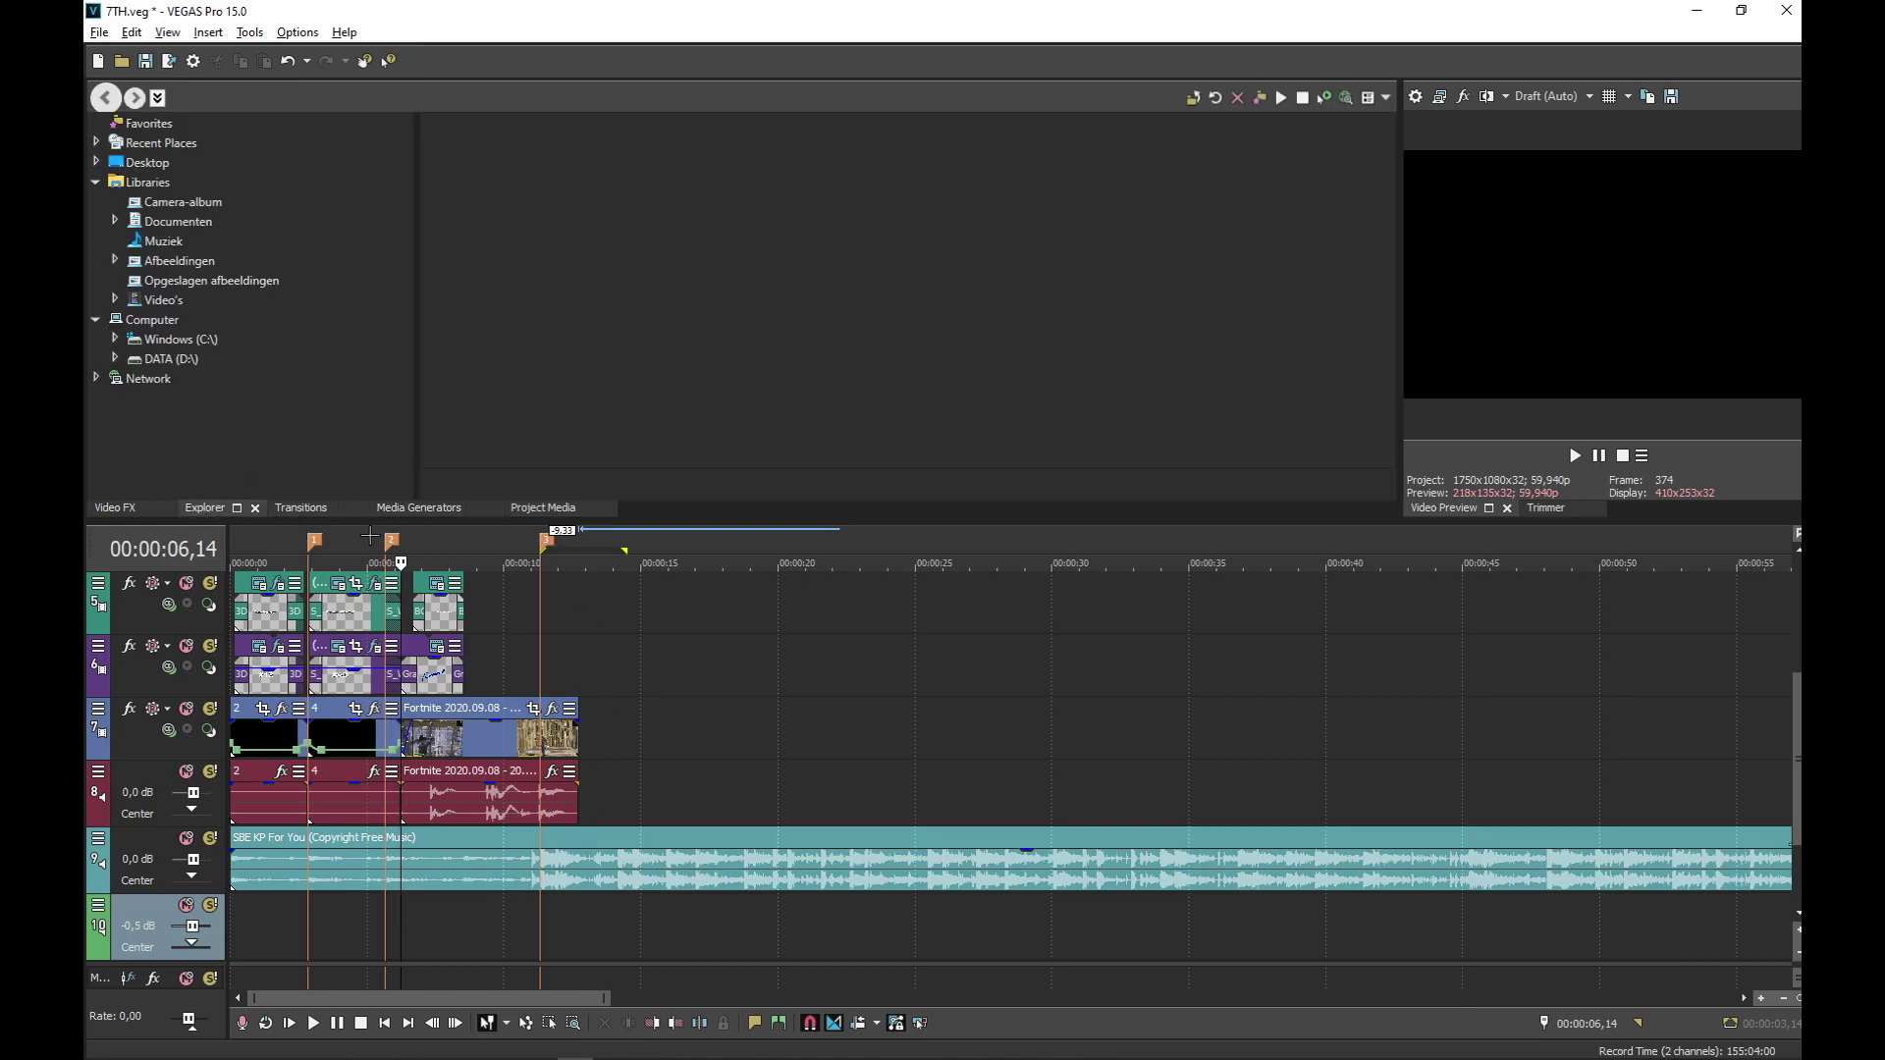
key("alt+8")
type("SHAPRNE")
key("BackSpace")
key("BackSpace")
type("E")
key("BackSpace")
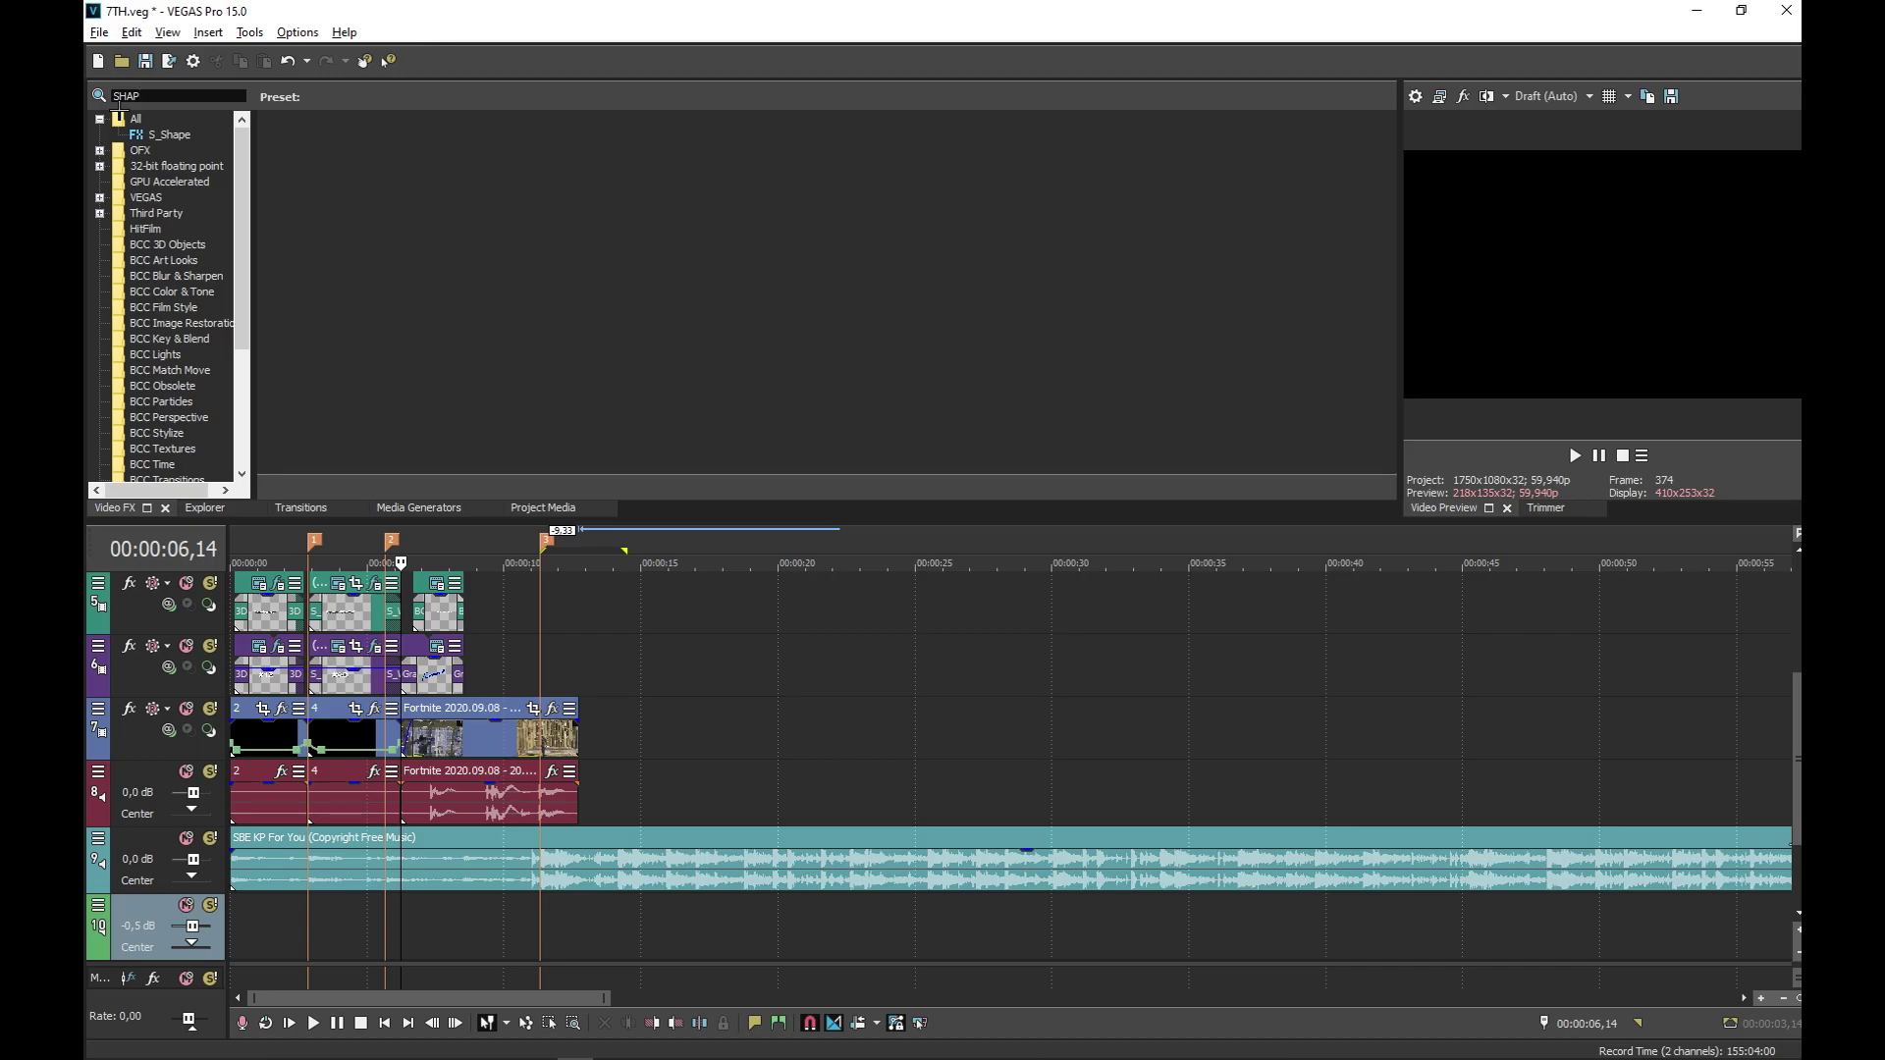
key("BackSpace")
type("RPEN")
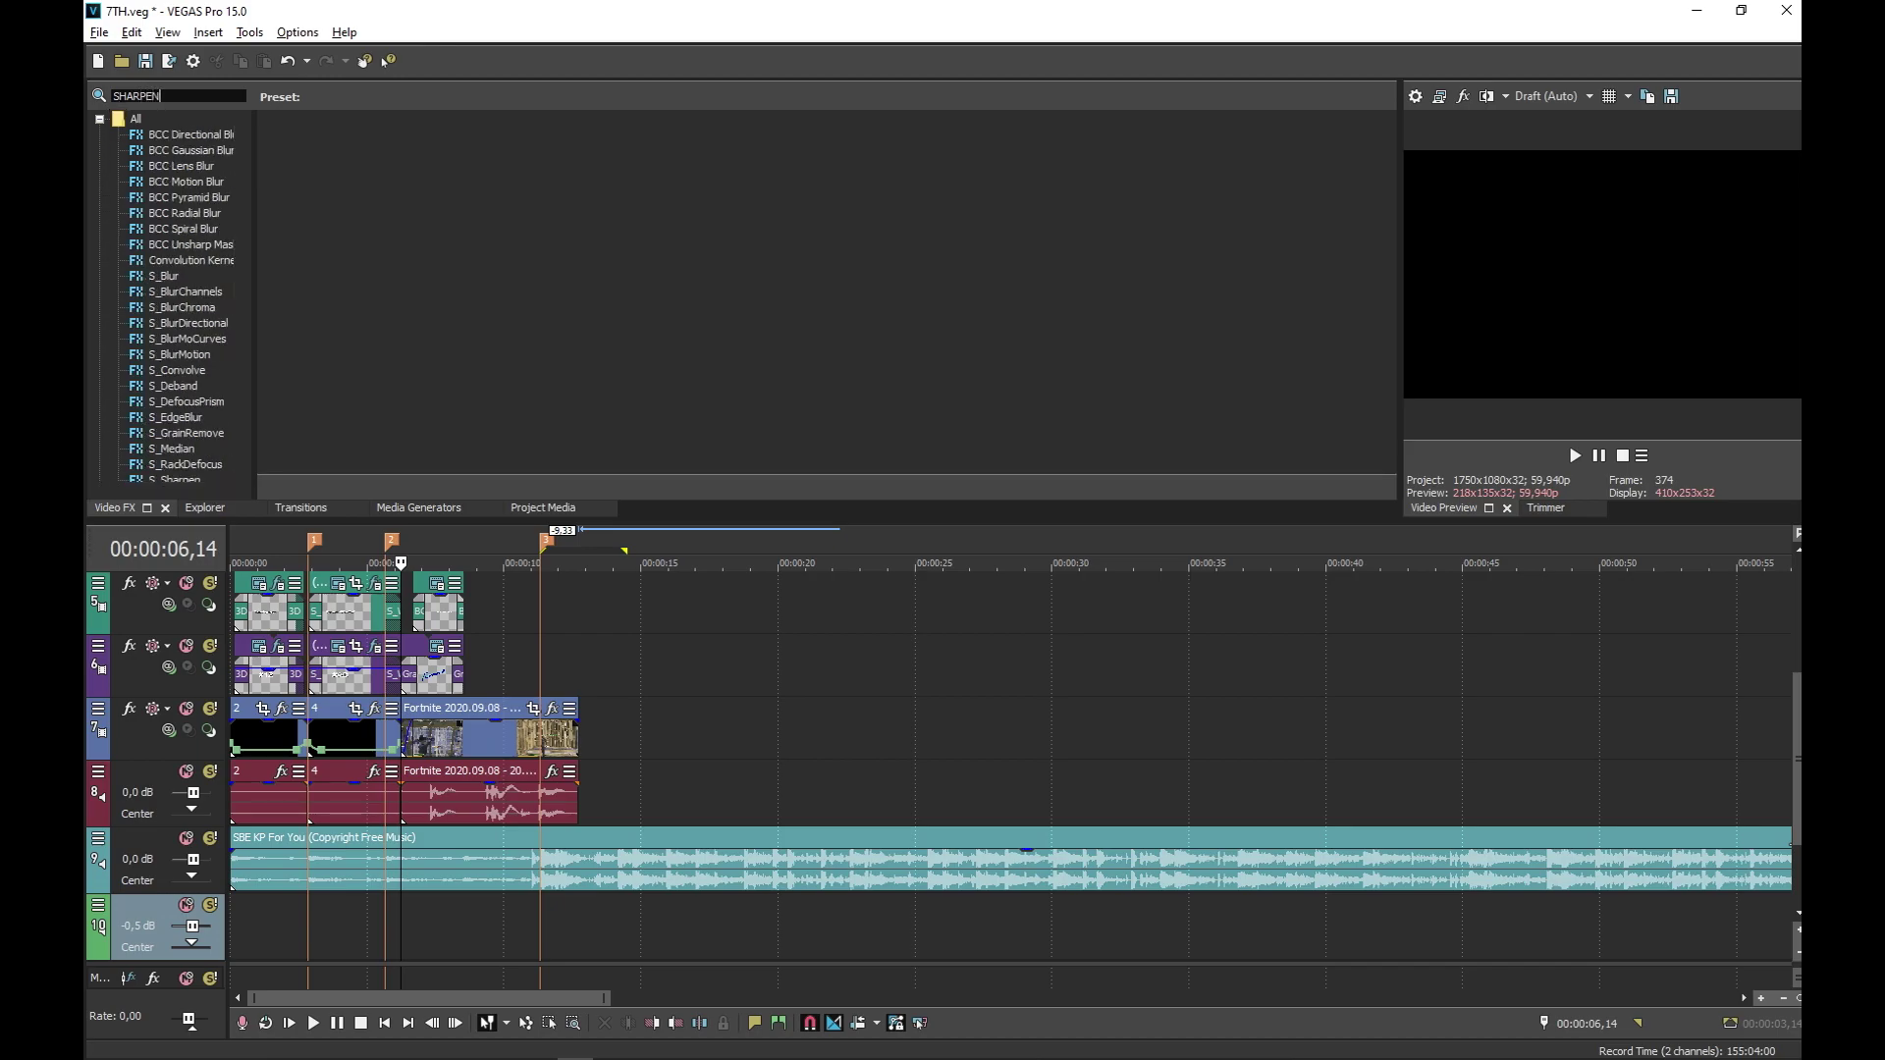
scroll(225, 251, "down", 2)
scroll(224, 252, "down", 2)
left_click(168, 322)
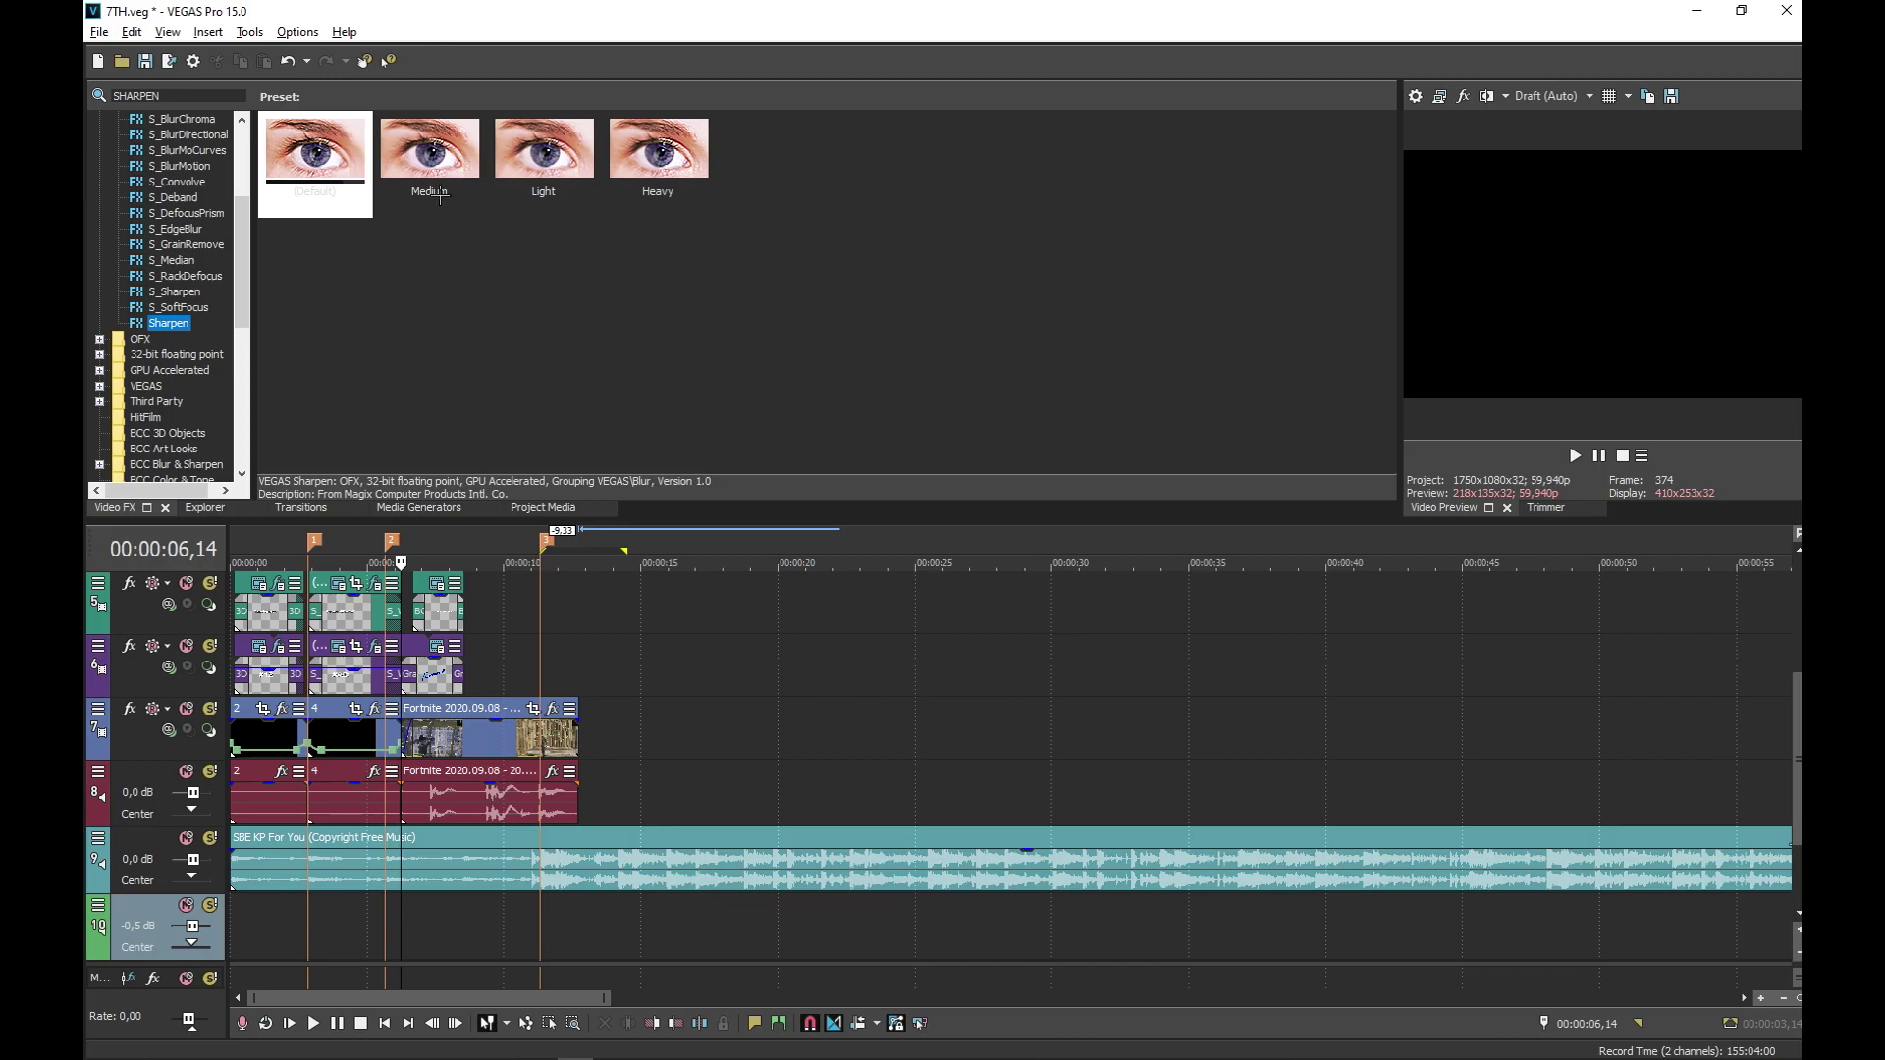
Apply the Medium preset of the Sharpen effect to the gameplay clip and to intro clips 4 and 2
left_click_drag(429, 158, 495, 192)
left_click_drag(515, 779, 471, 746)
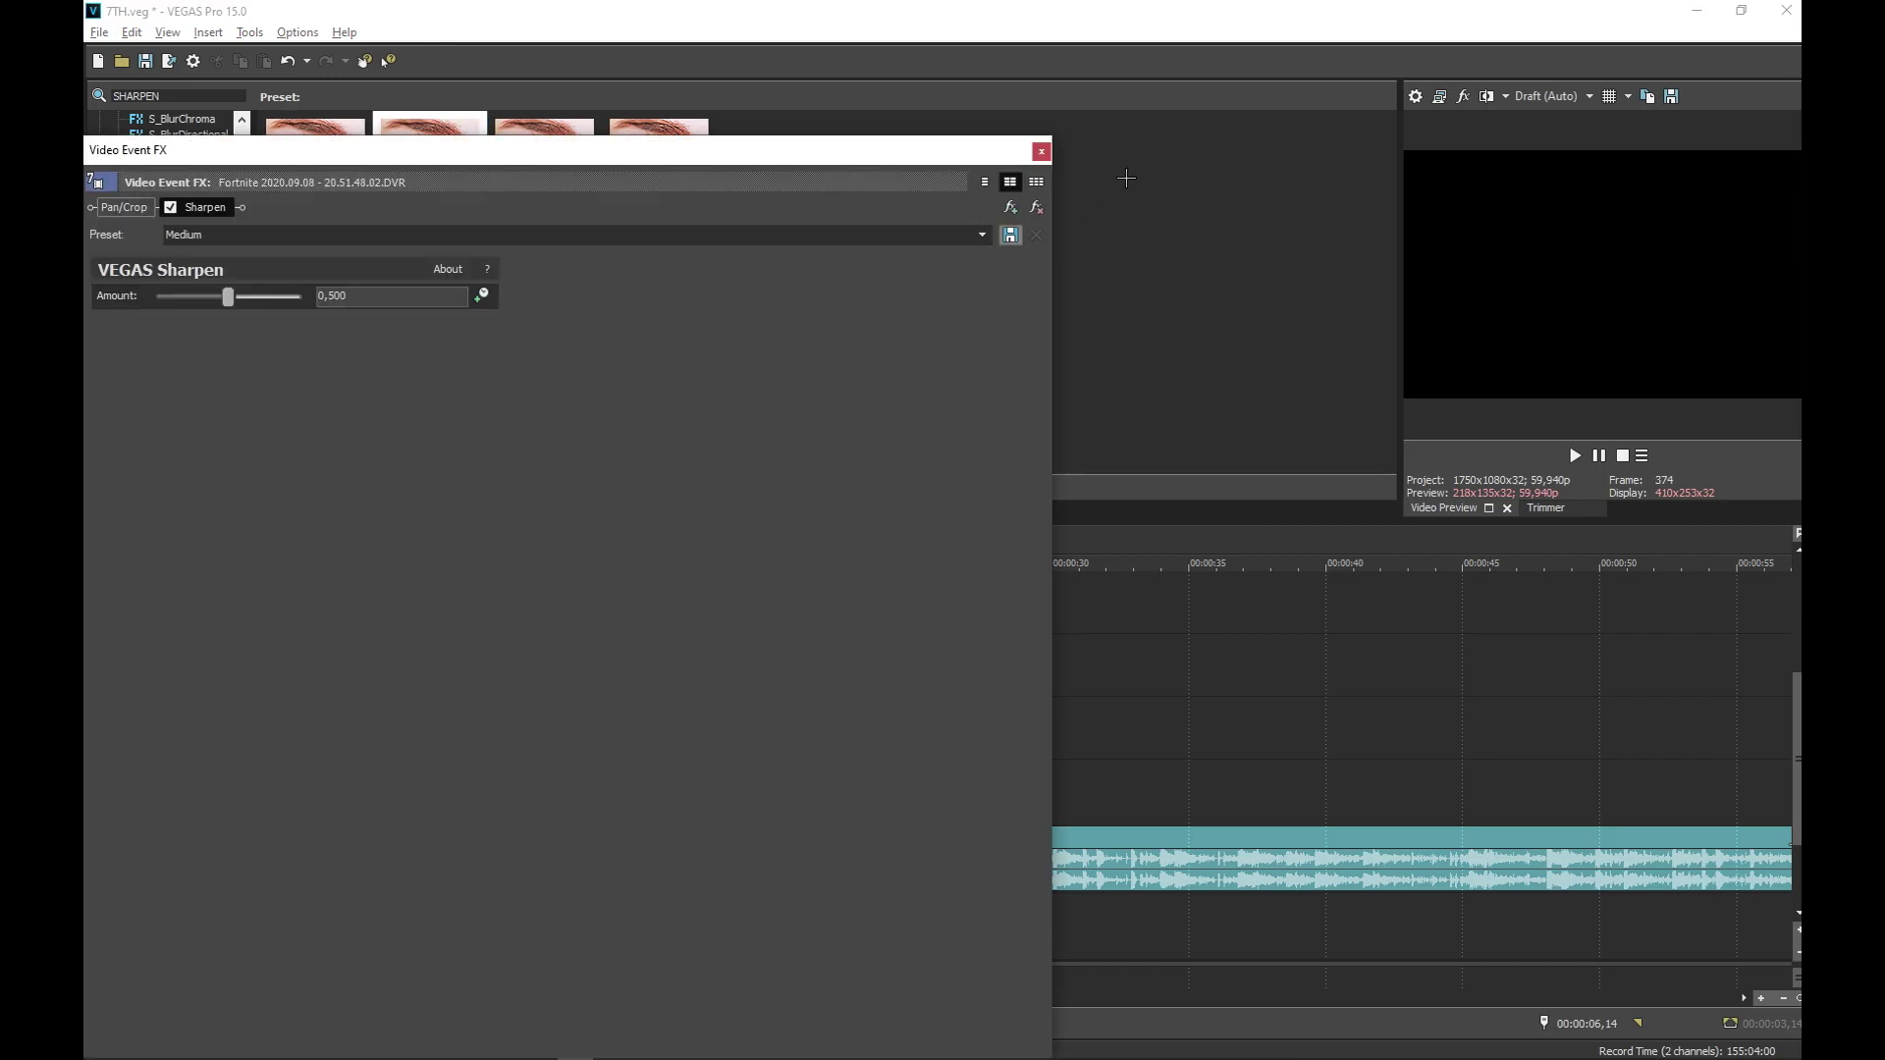
left_click(1041, 151)
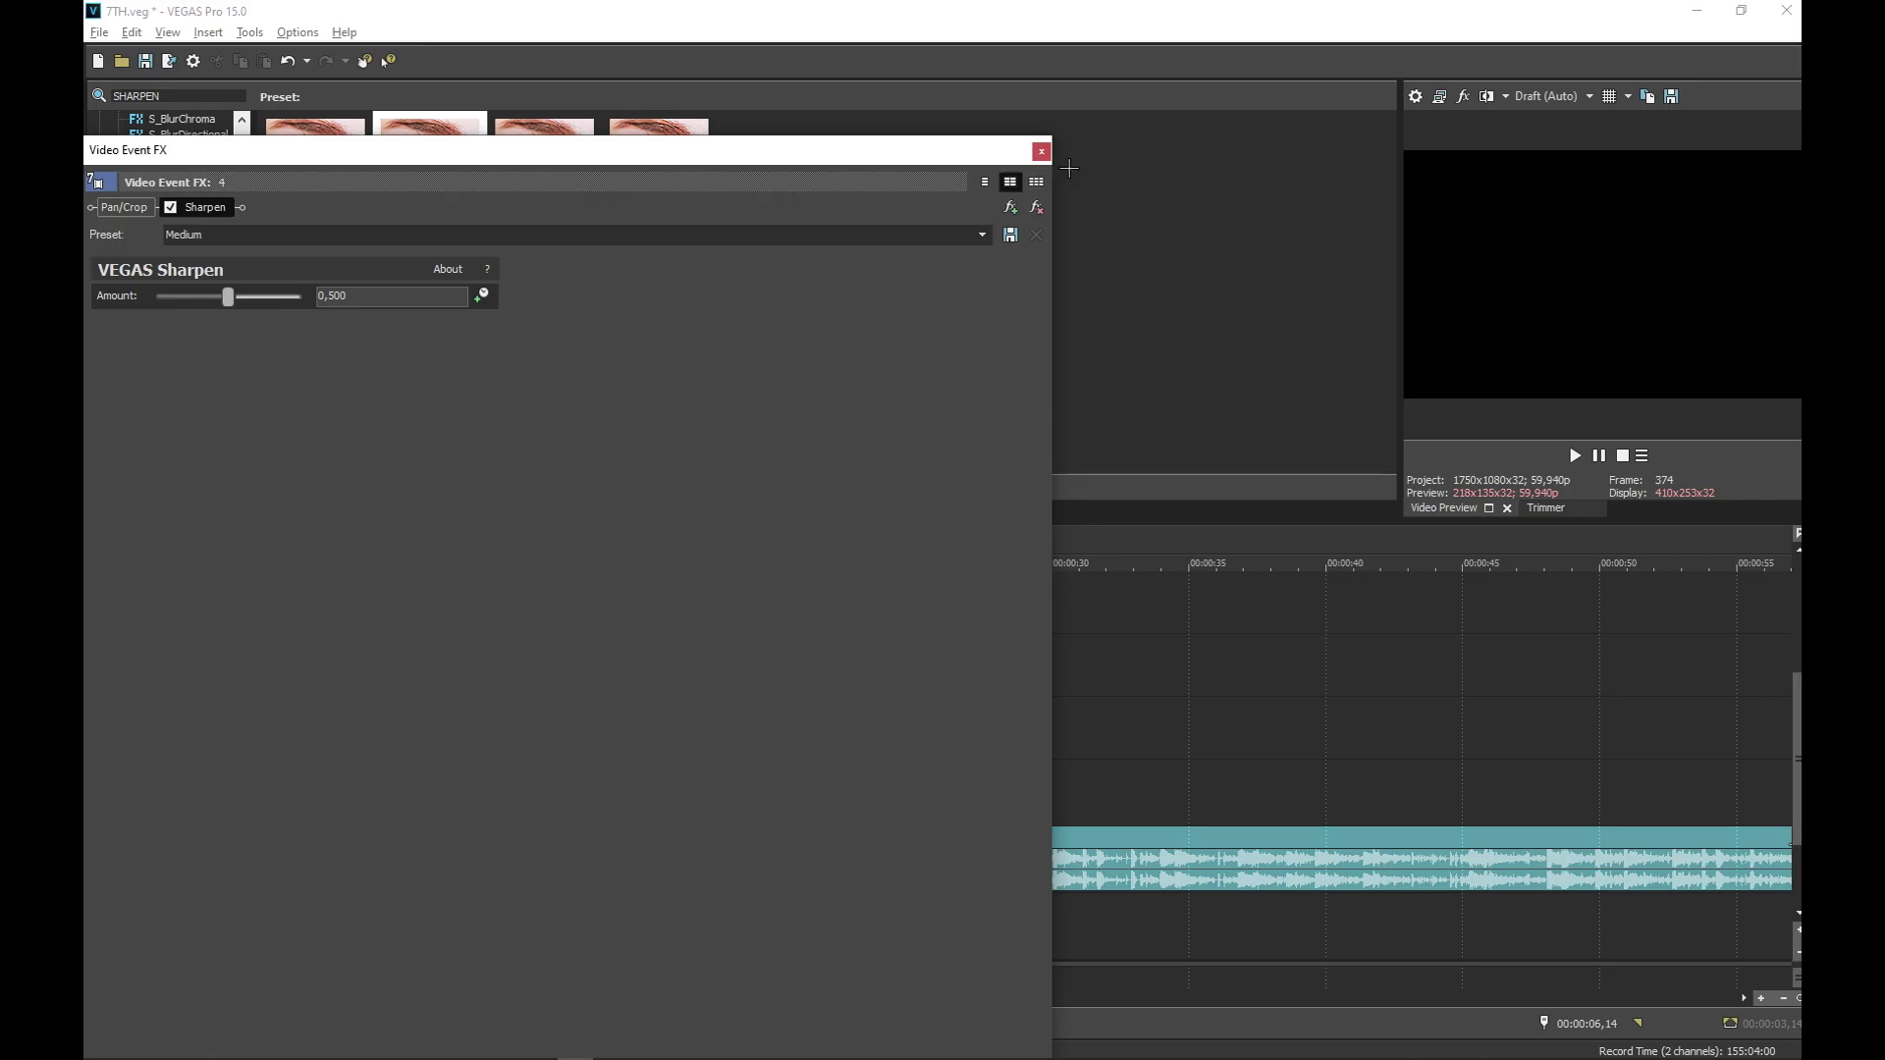
left_click(1040, 151)
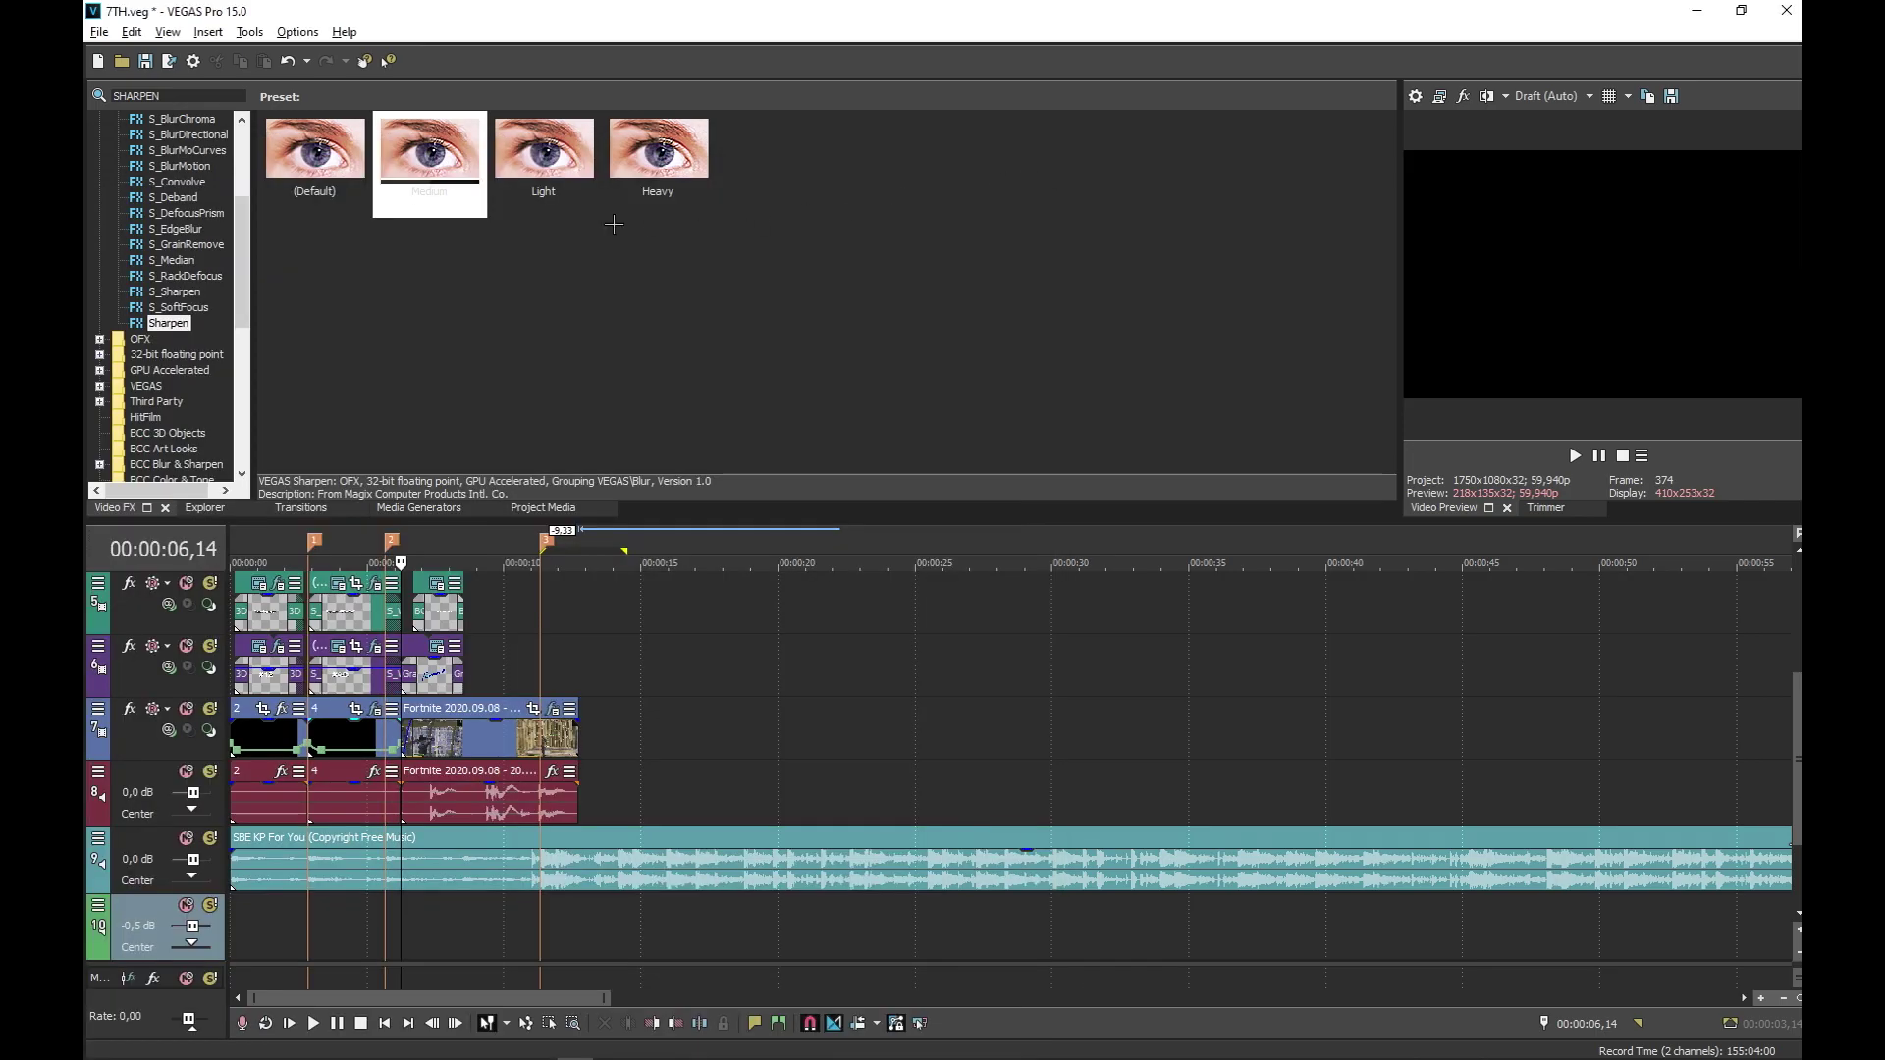
left_click_drag(265, 733, 267, 735)
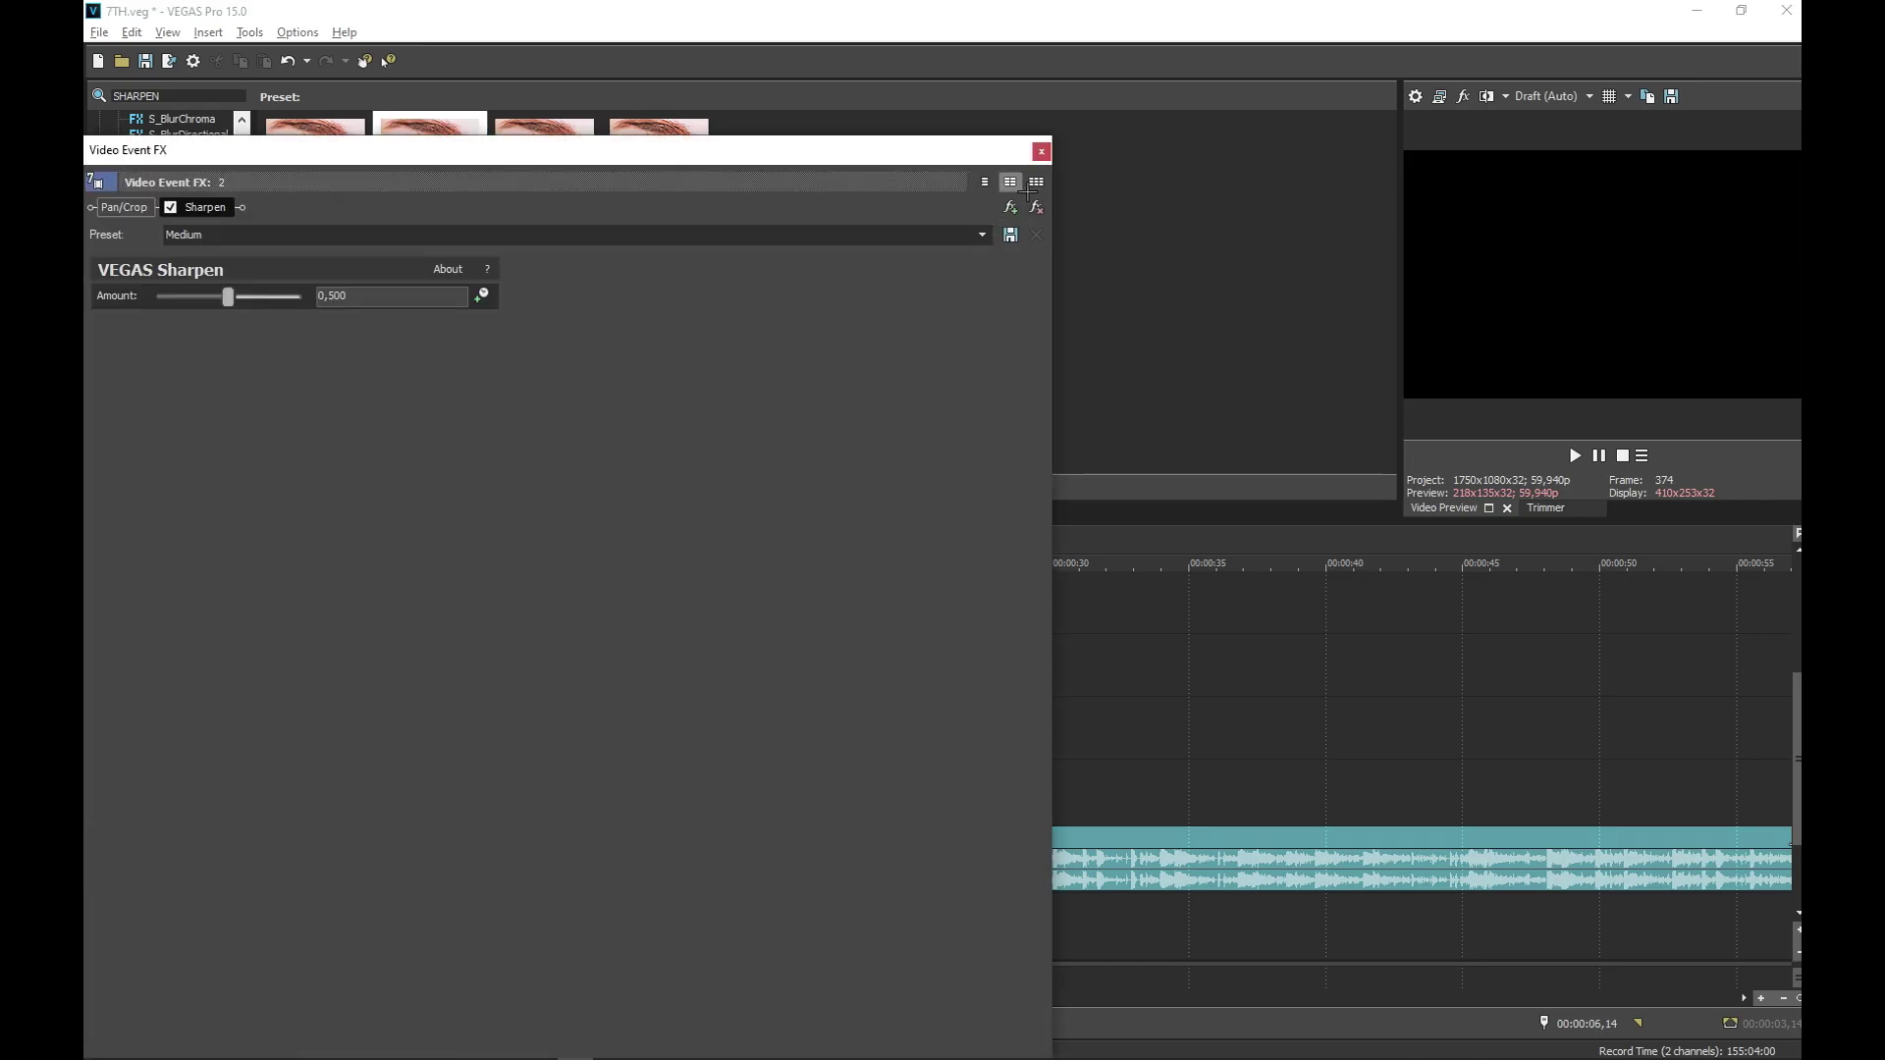
left_click(1041, 151)
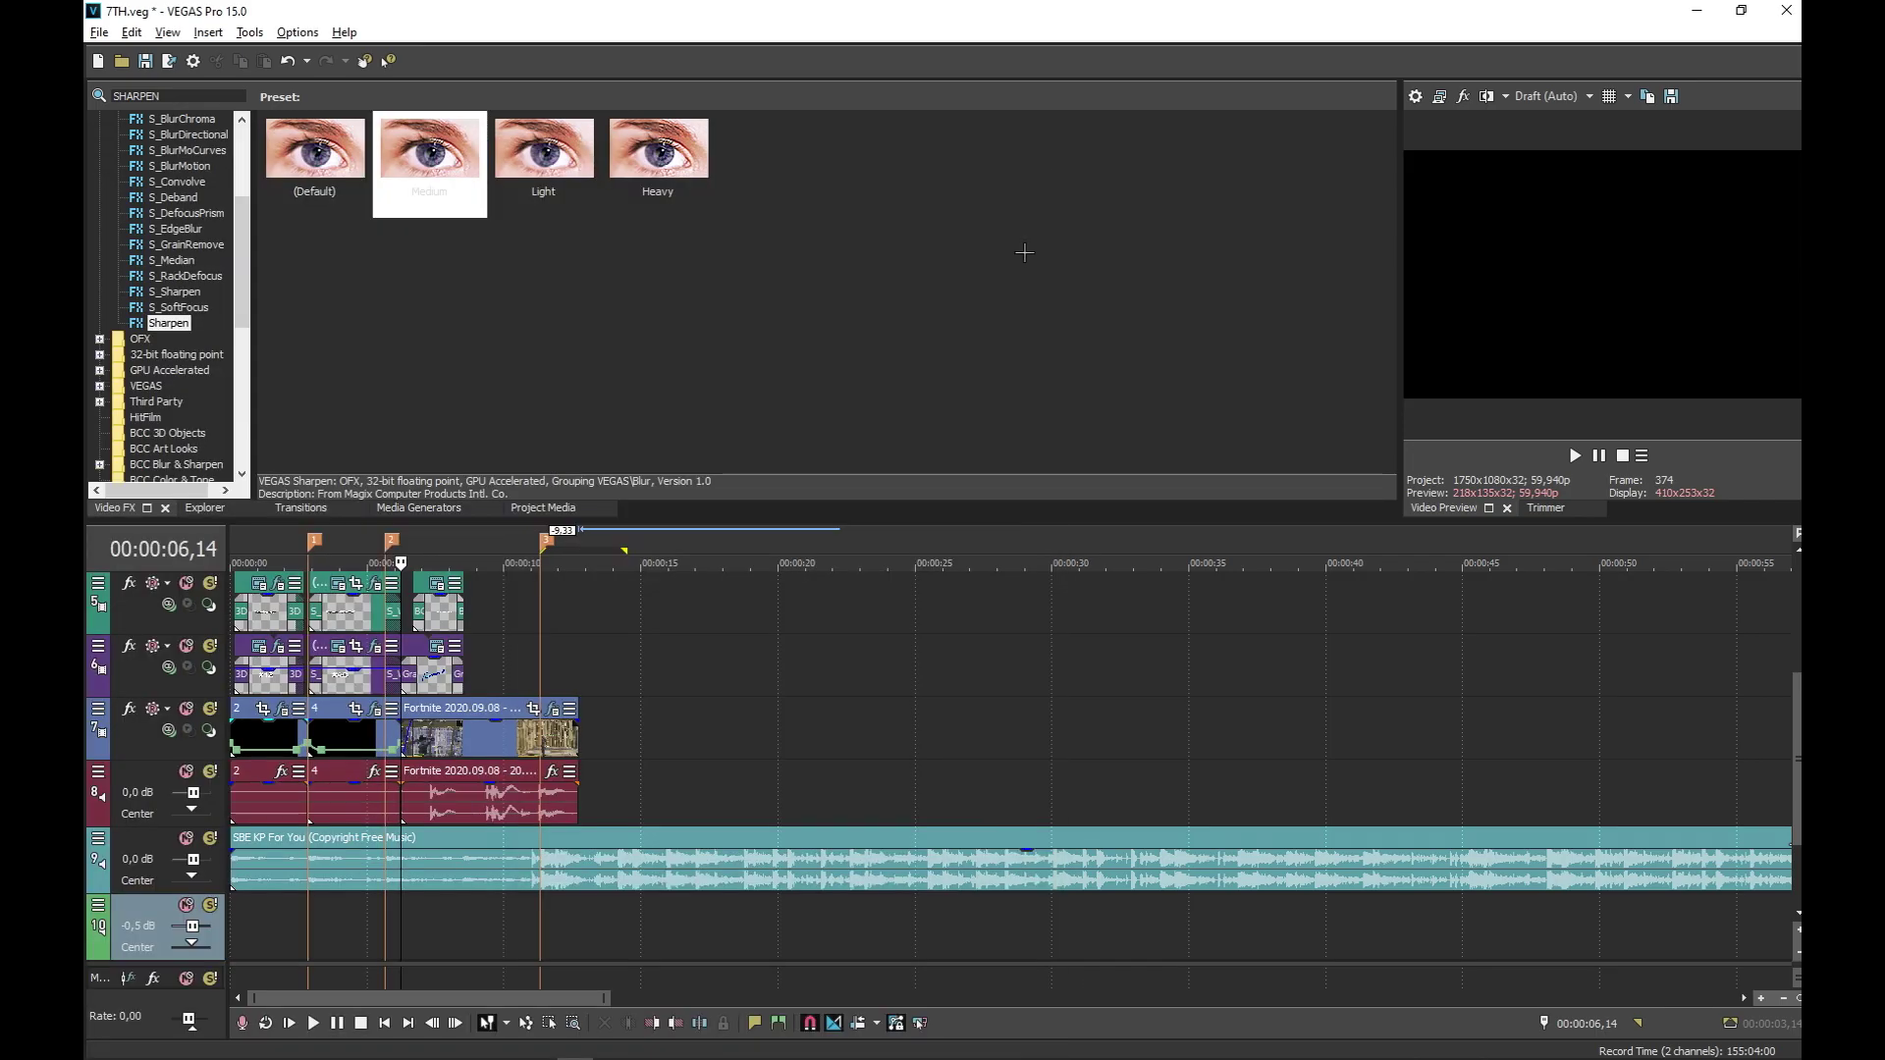
Insert a velocity envelope on the gameplay clip
left_click(491, 673)
left_click(538, 674)
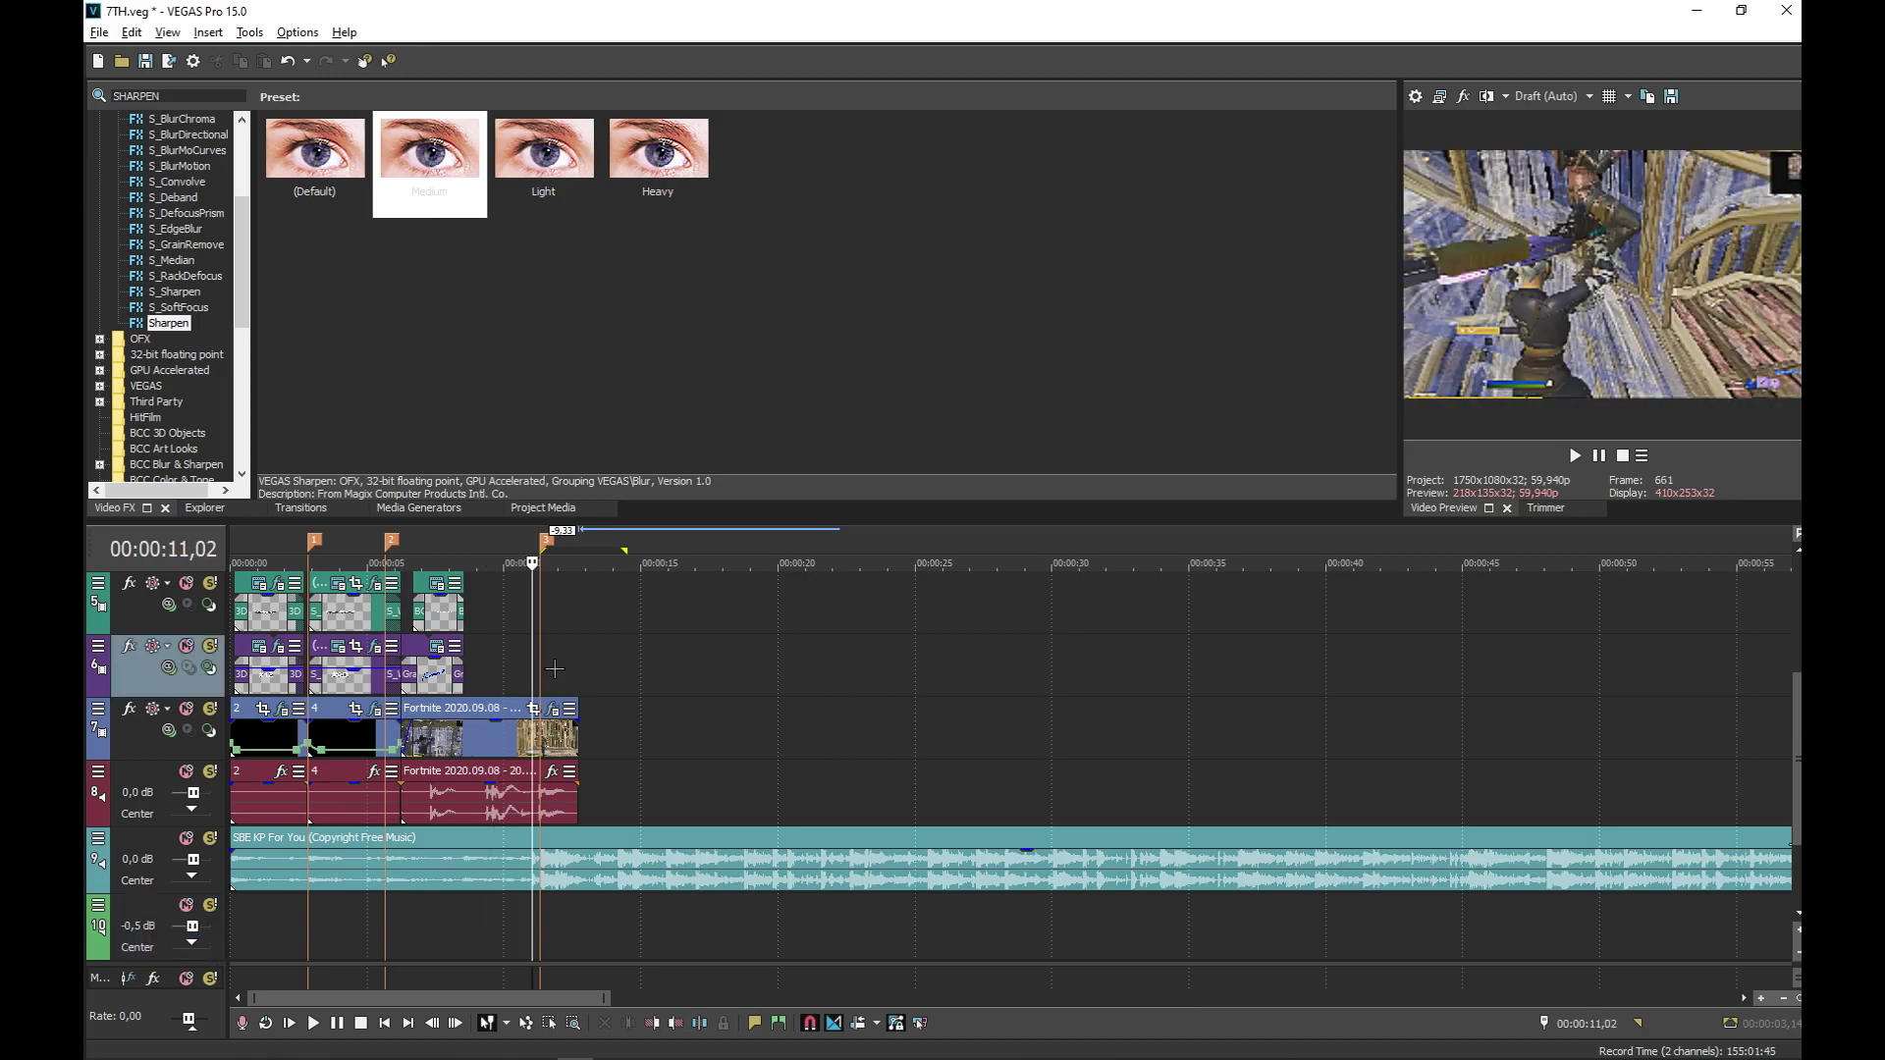
right_click(556, 756)
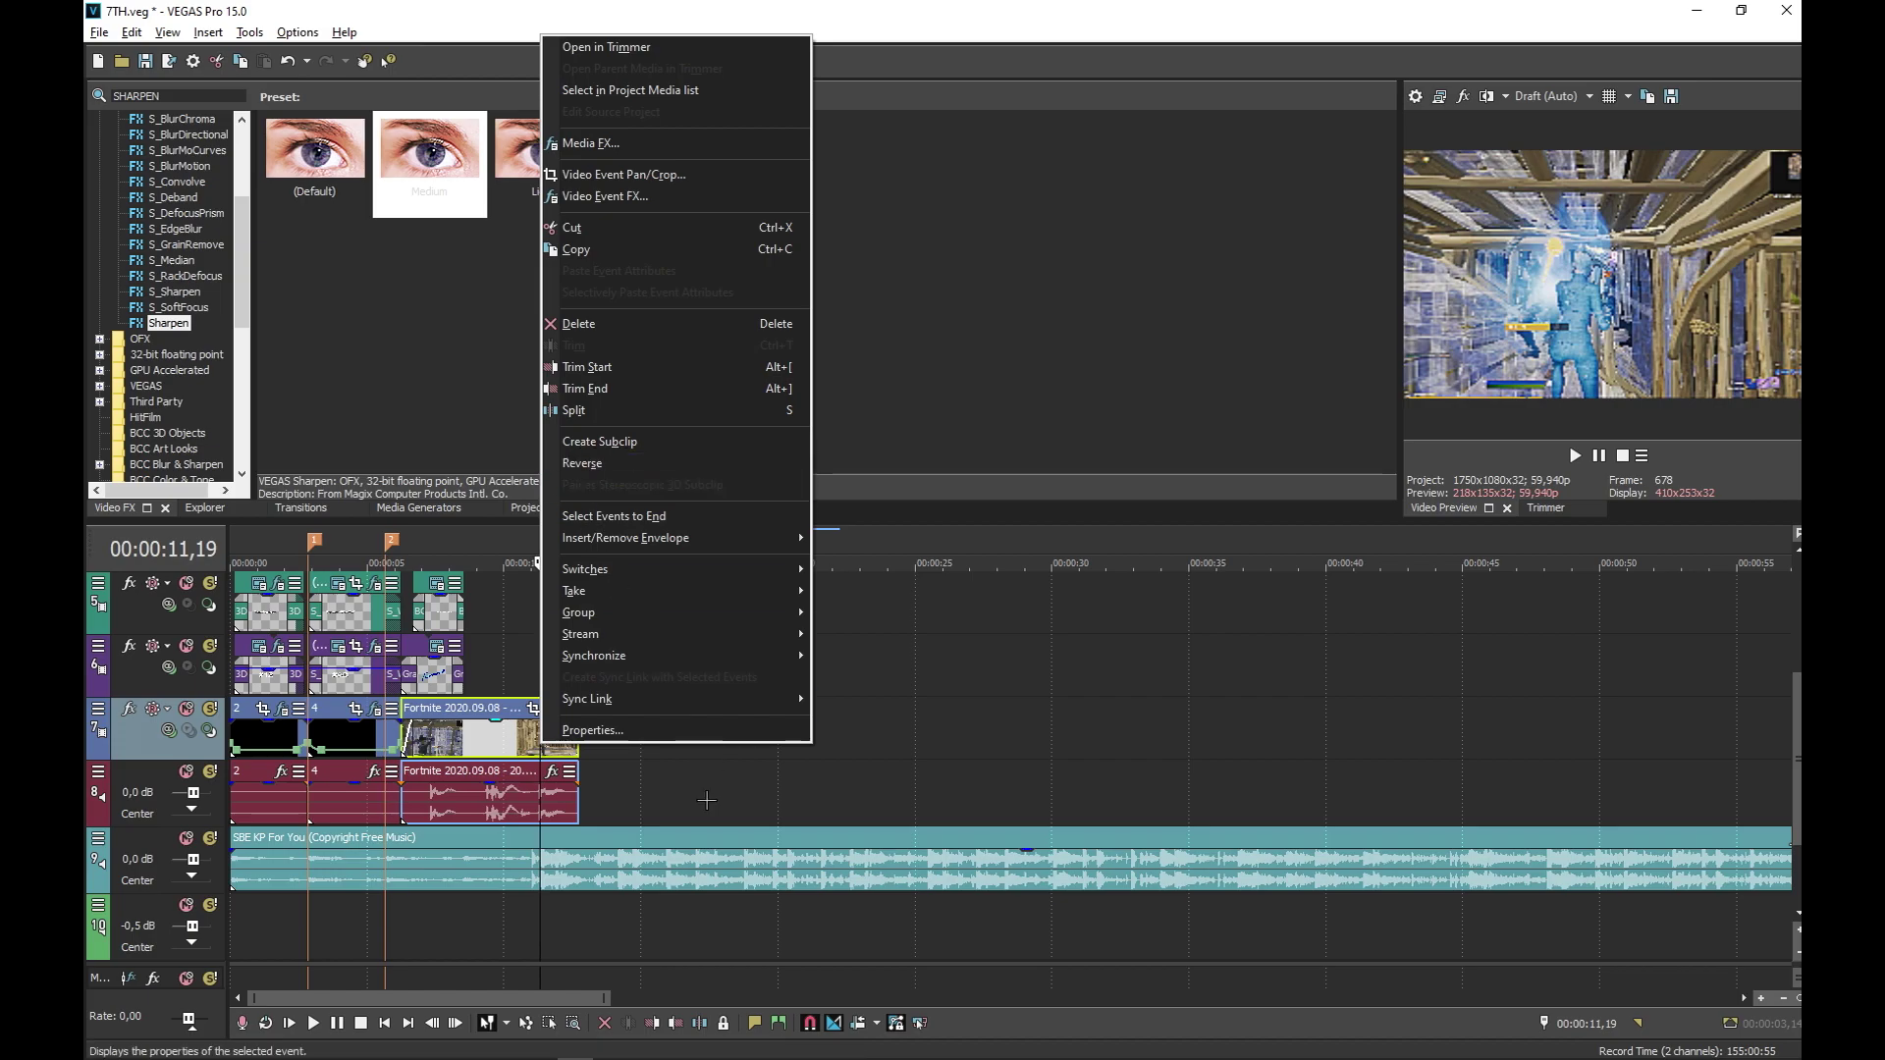
left_click(693, 800)
right_click(545, 746)
mouse_move(709, 545)
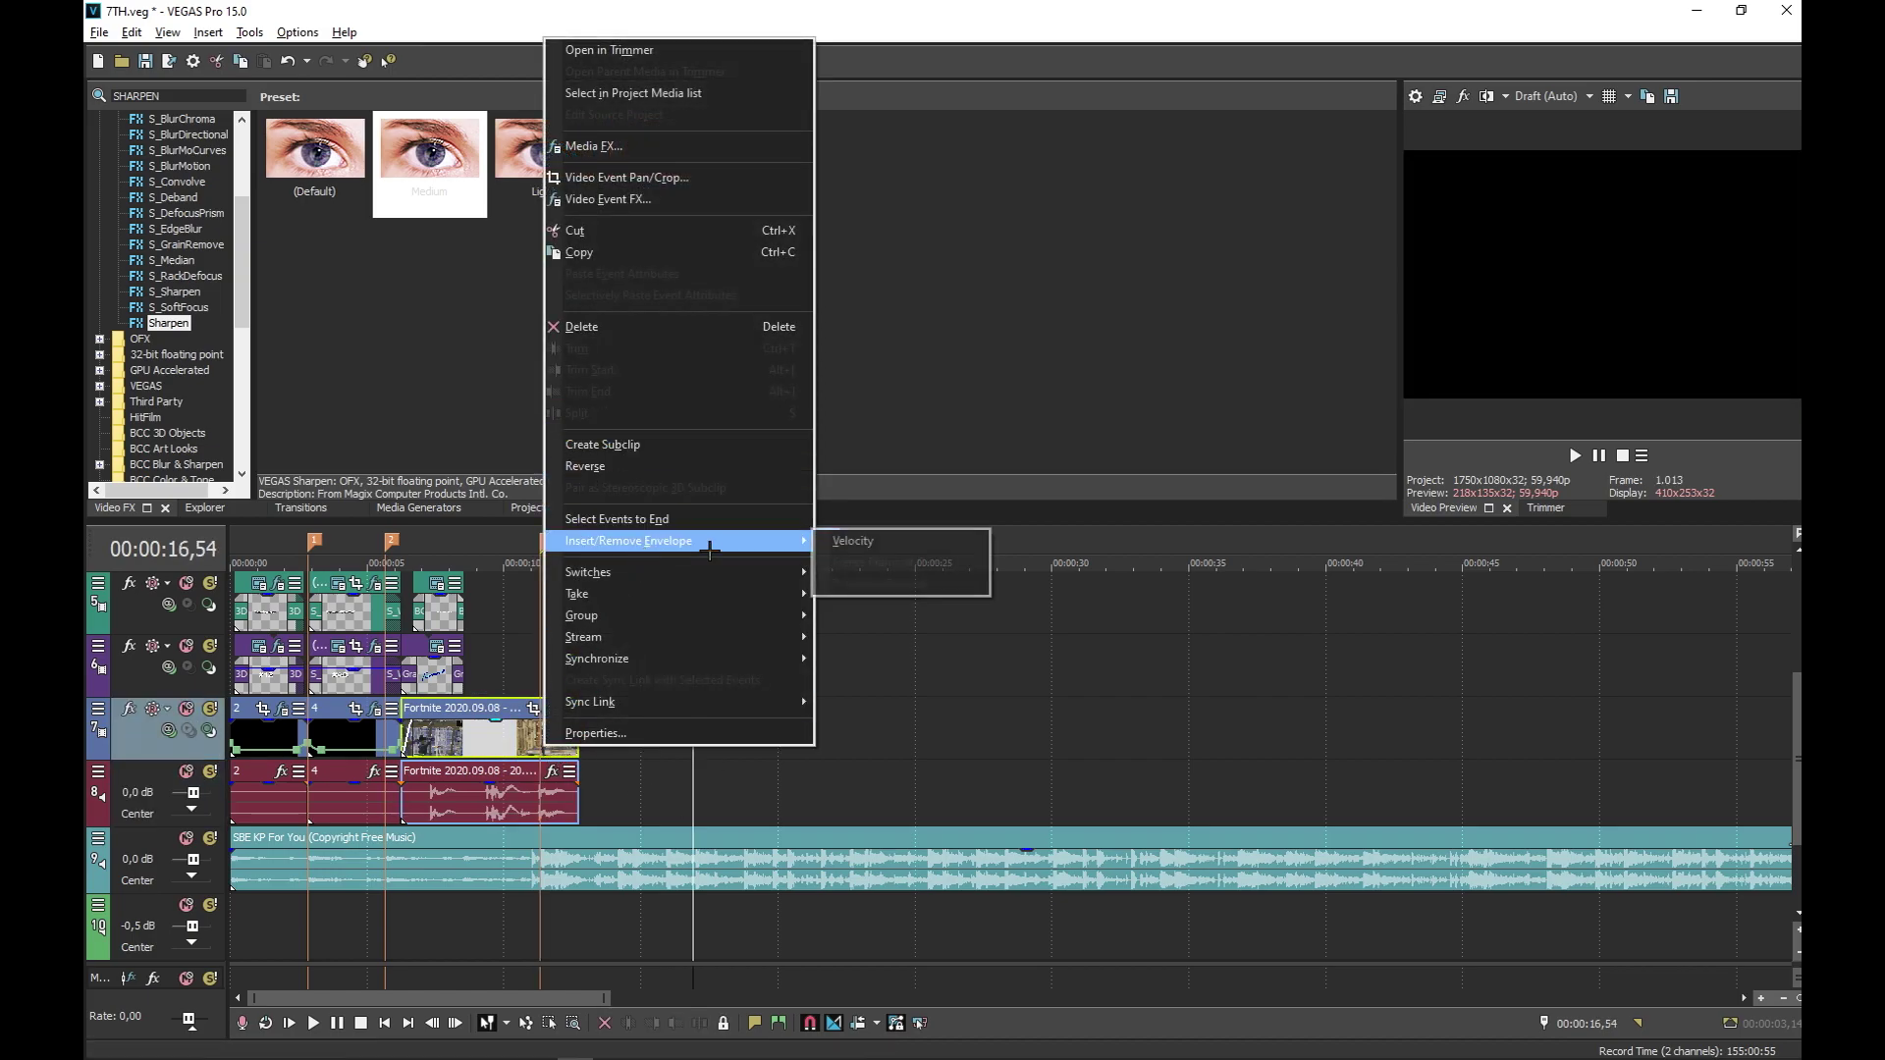
left_click(850, 541)
Add a velocity point on the gameplay clip at about 00:00:11,18, near the third marker, and set it to 200% forward velocity
scroll(542, 762, "up", 3)
scroll(514, 787, "down", 1)
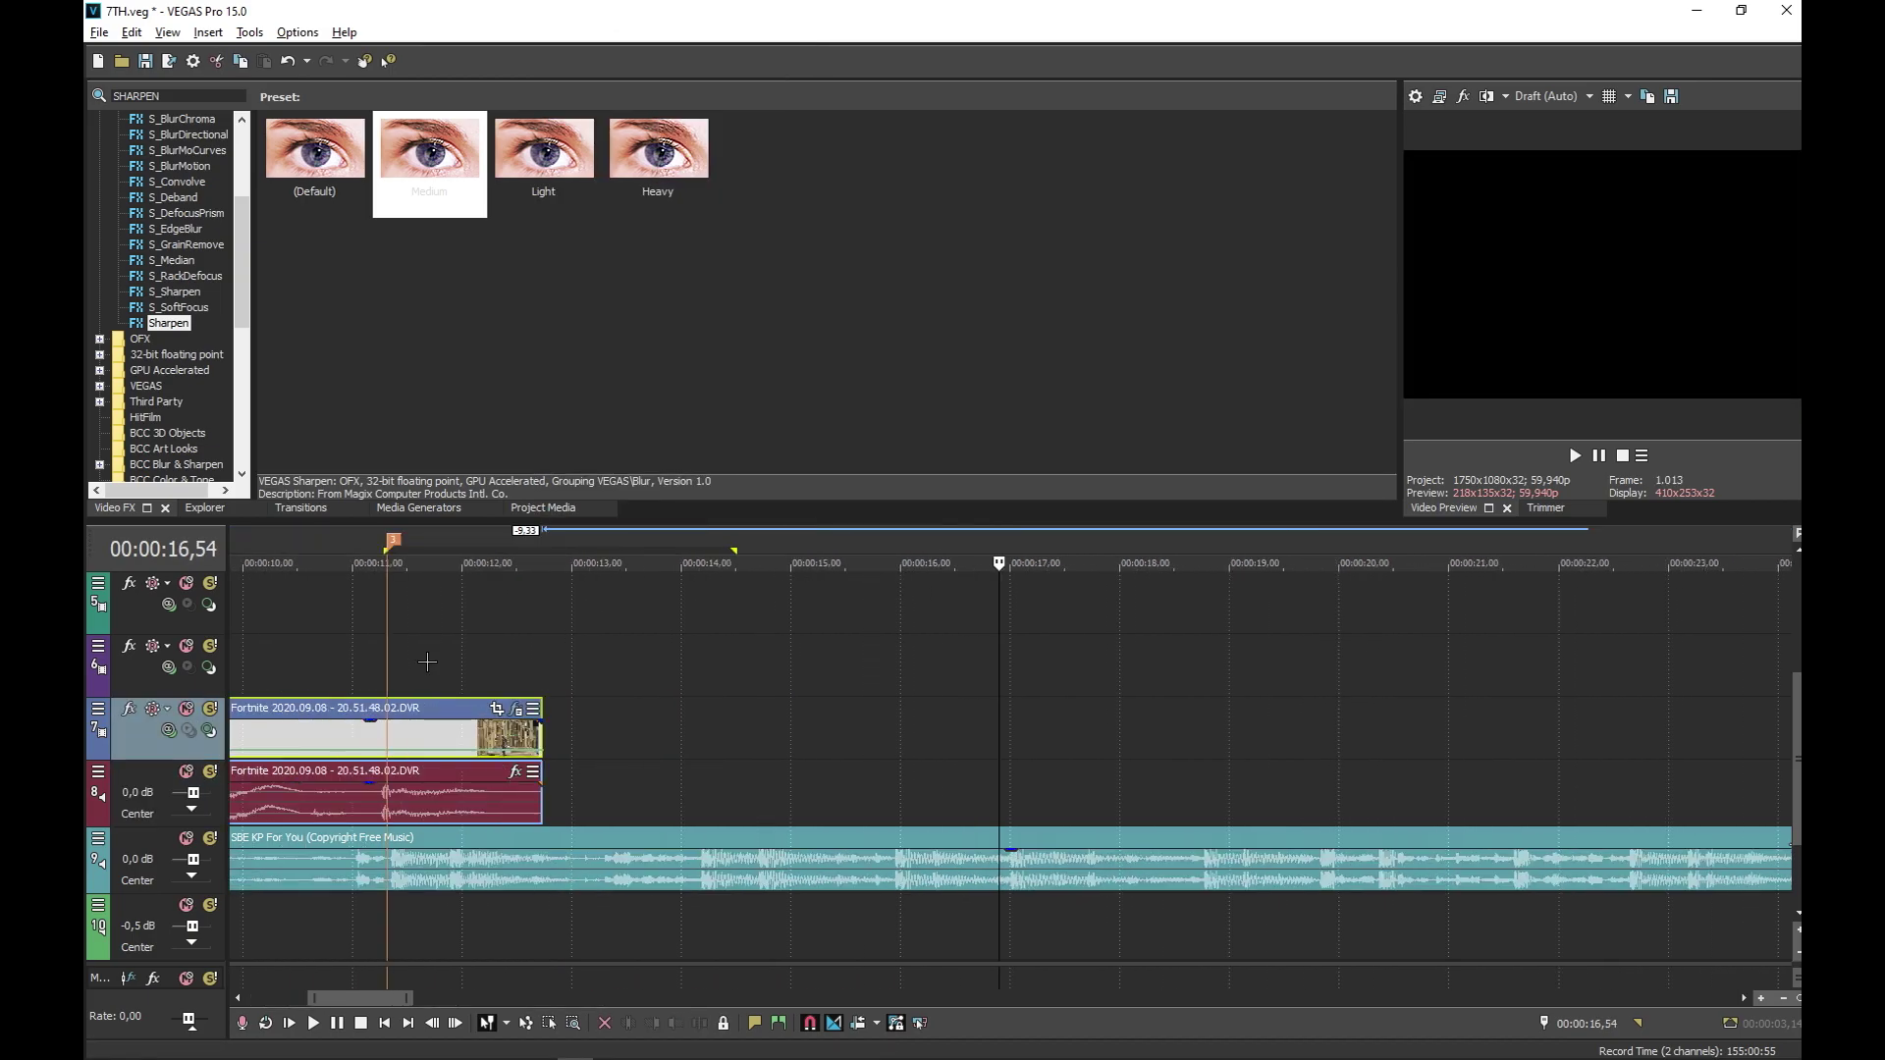
left_click(411, 665)
scroll(422, 702, "down", 1)
scroll(667, 743, "up", 2)
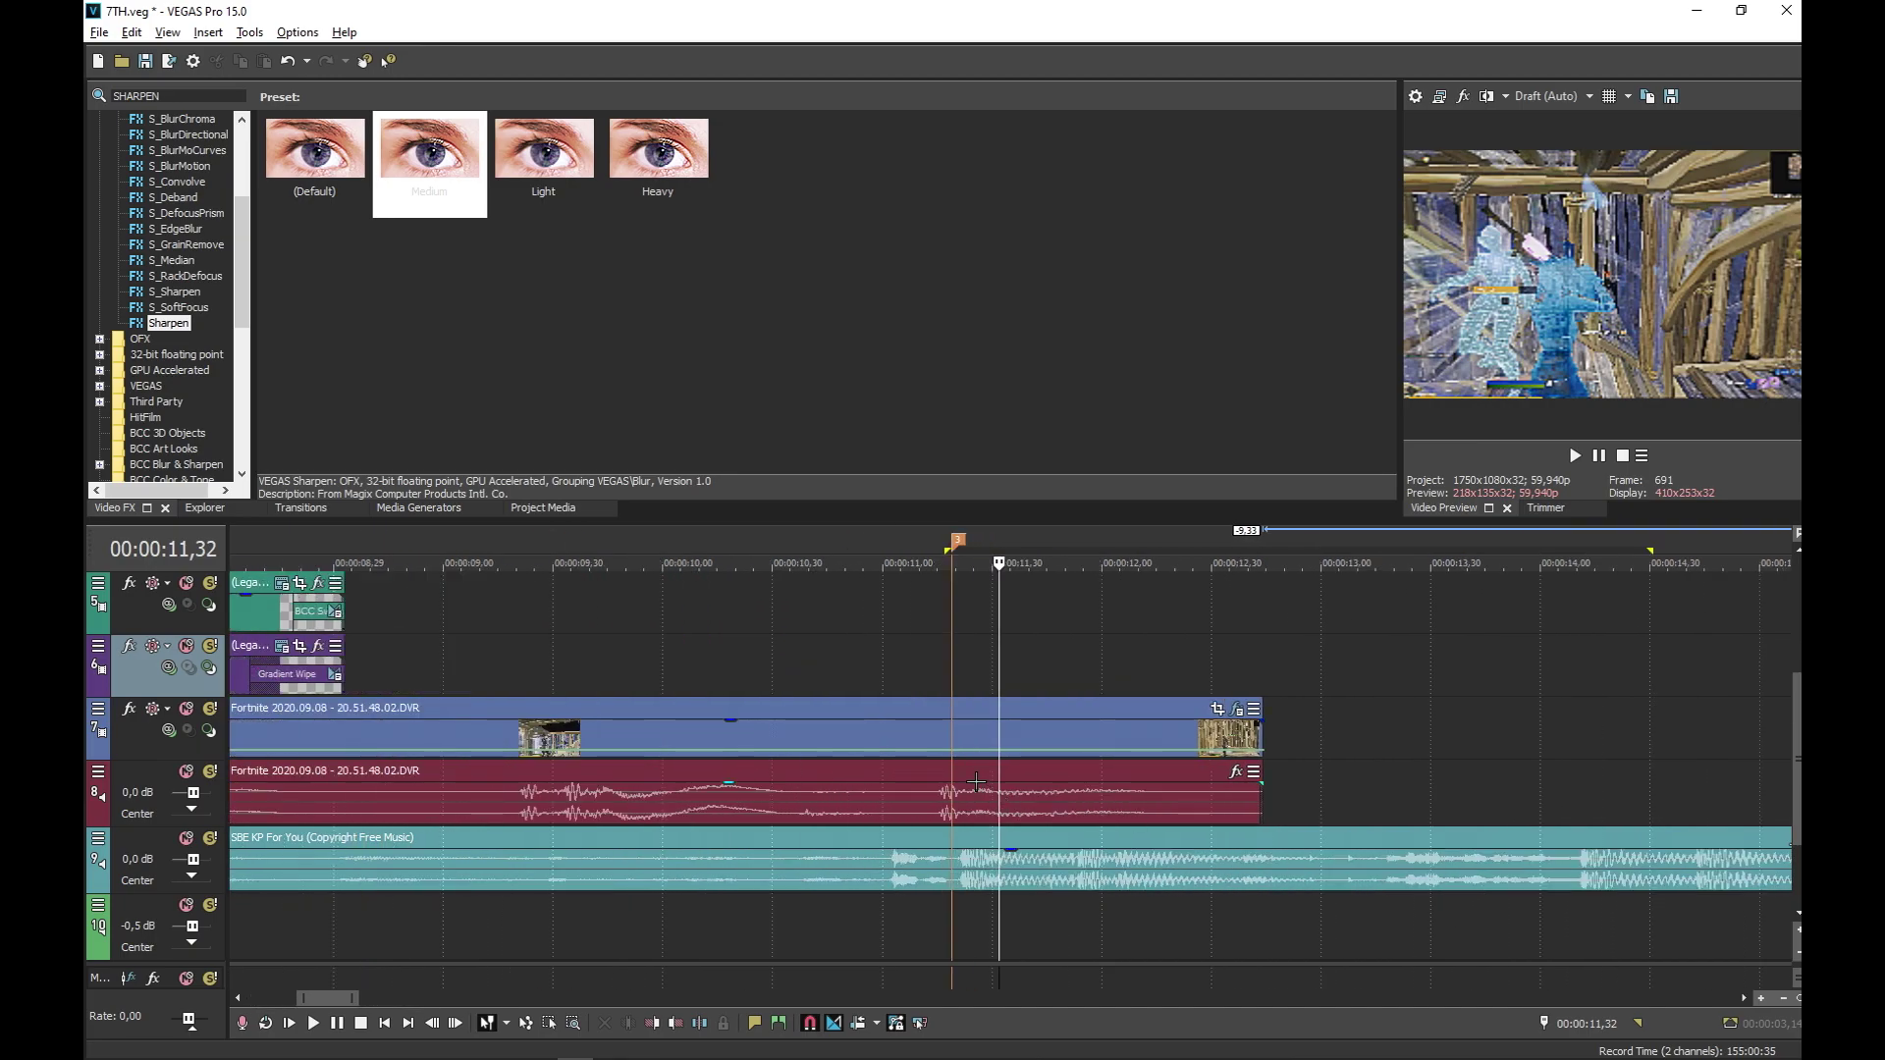
left_click(959, 758)
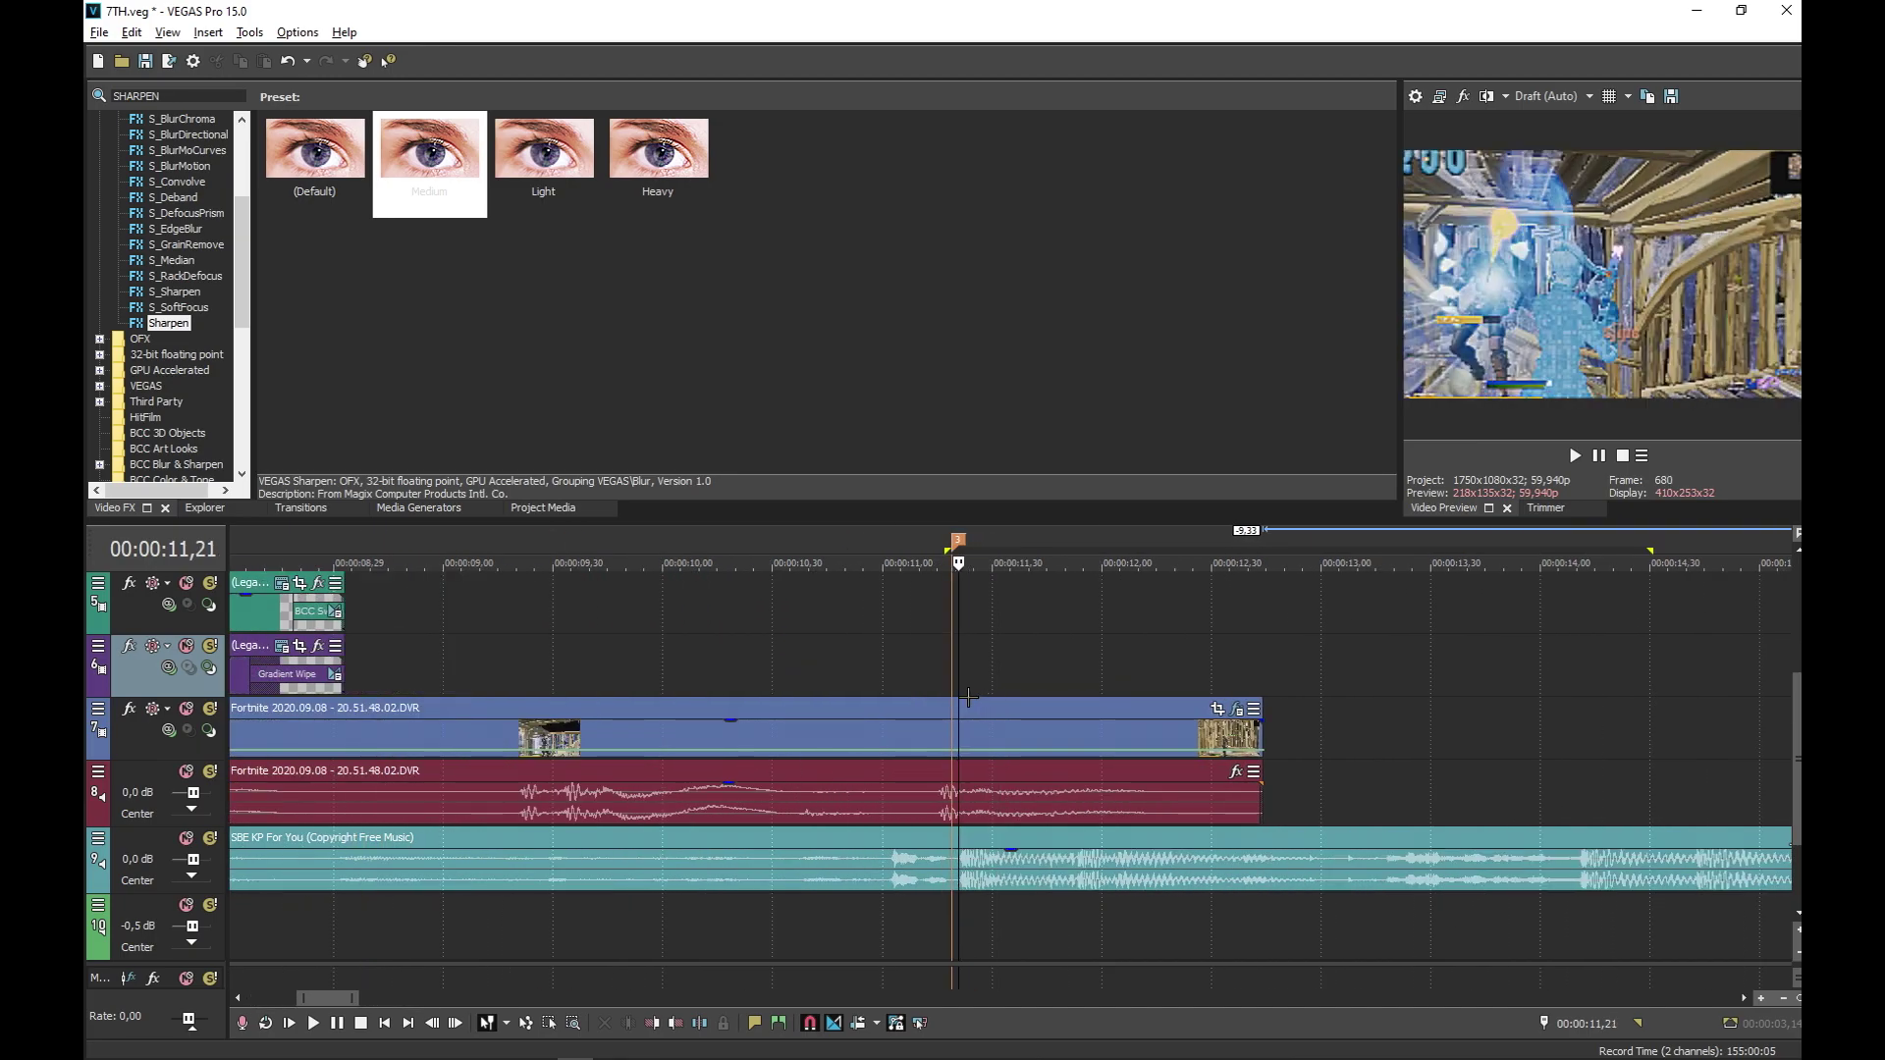
right_click(957, 756)
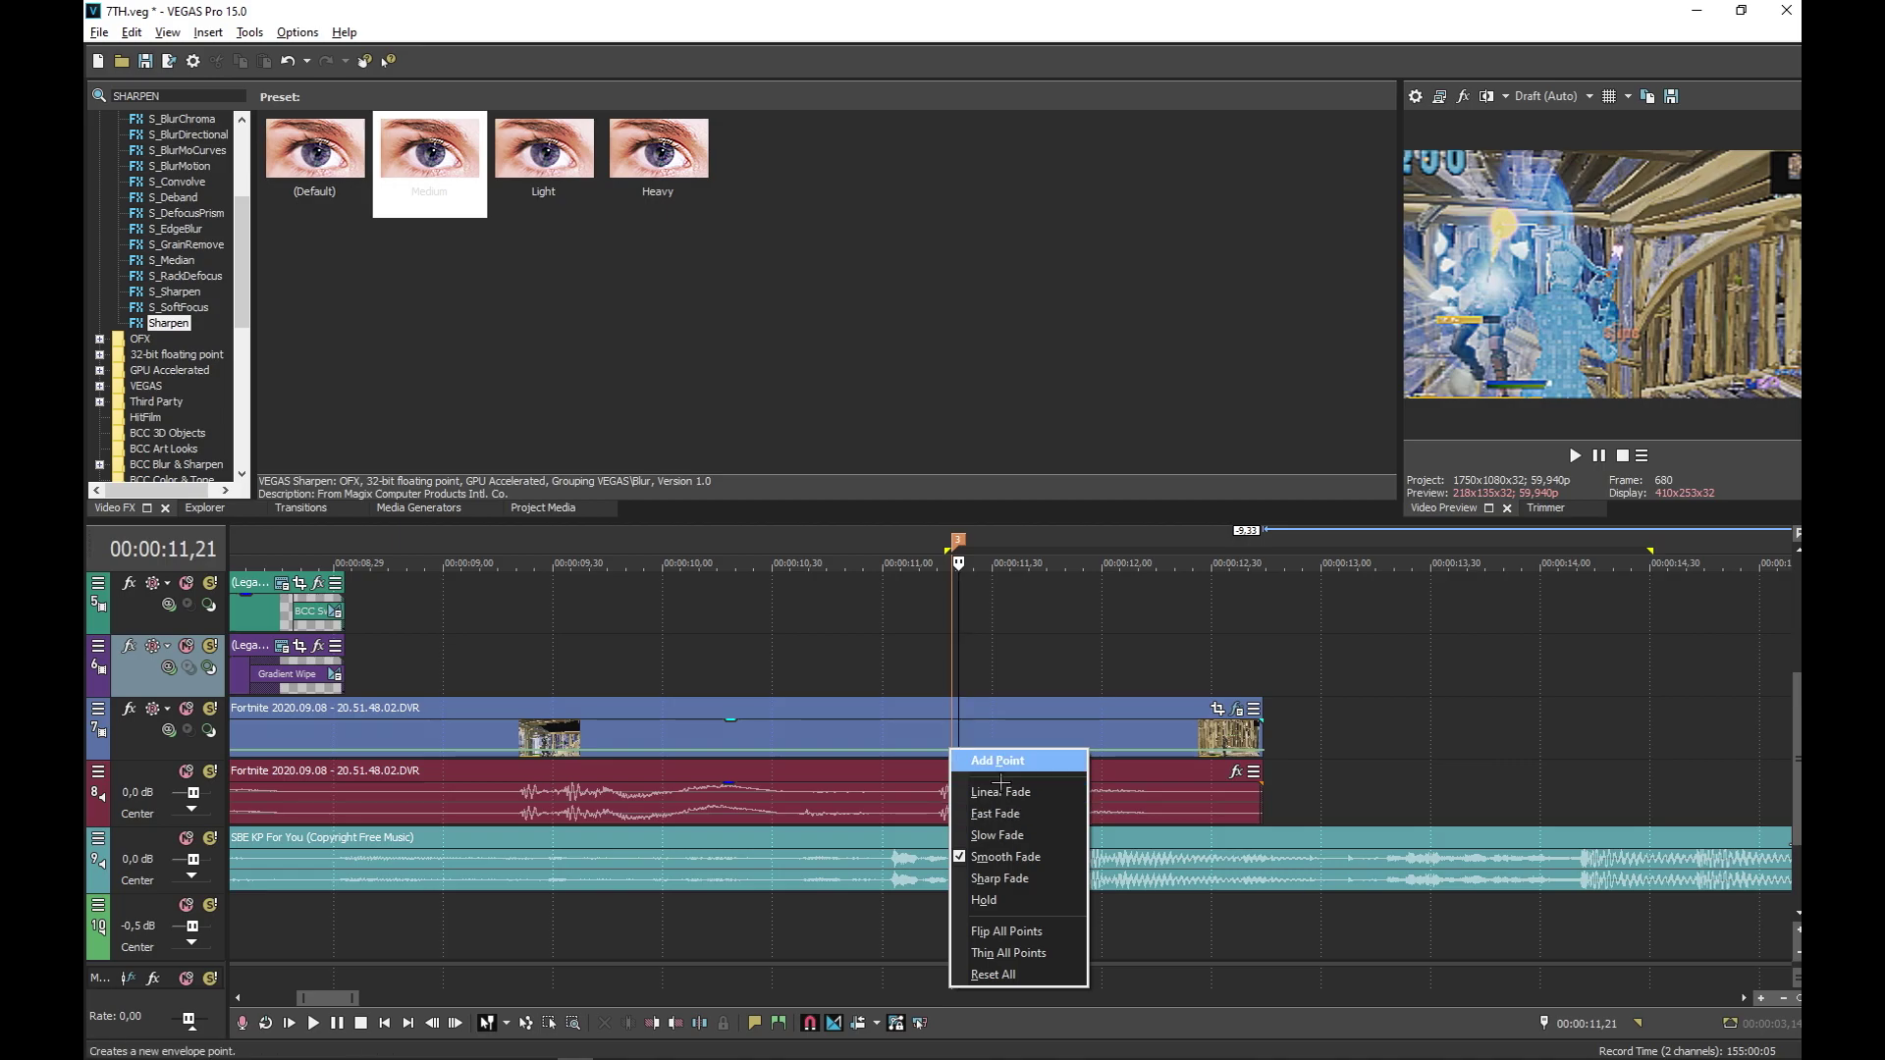
left_click(967, 758)
right_click(957, 757)
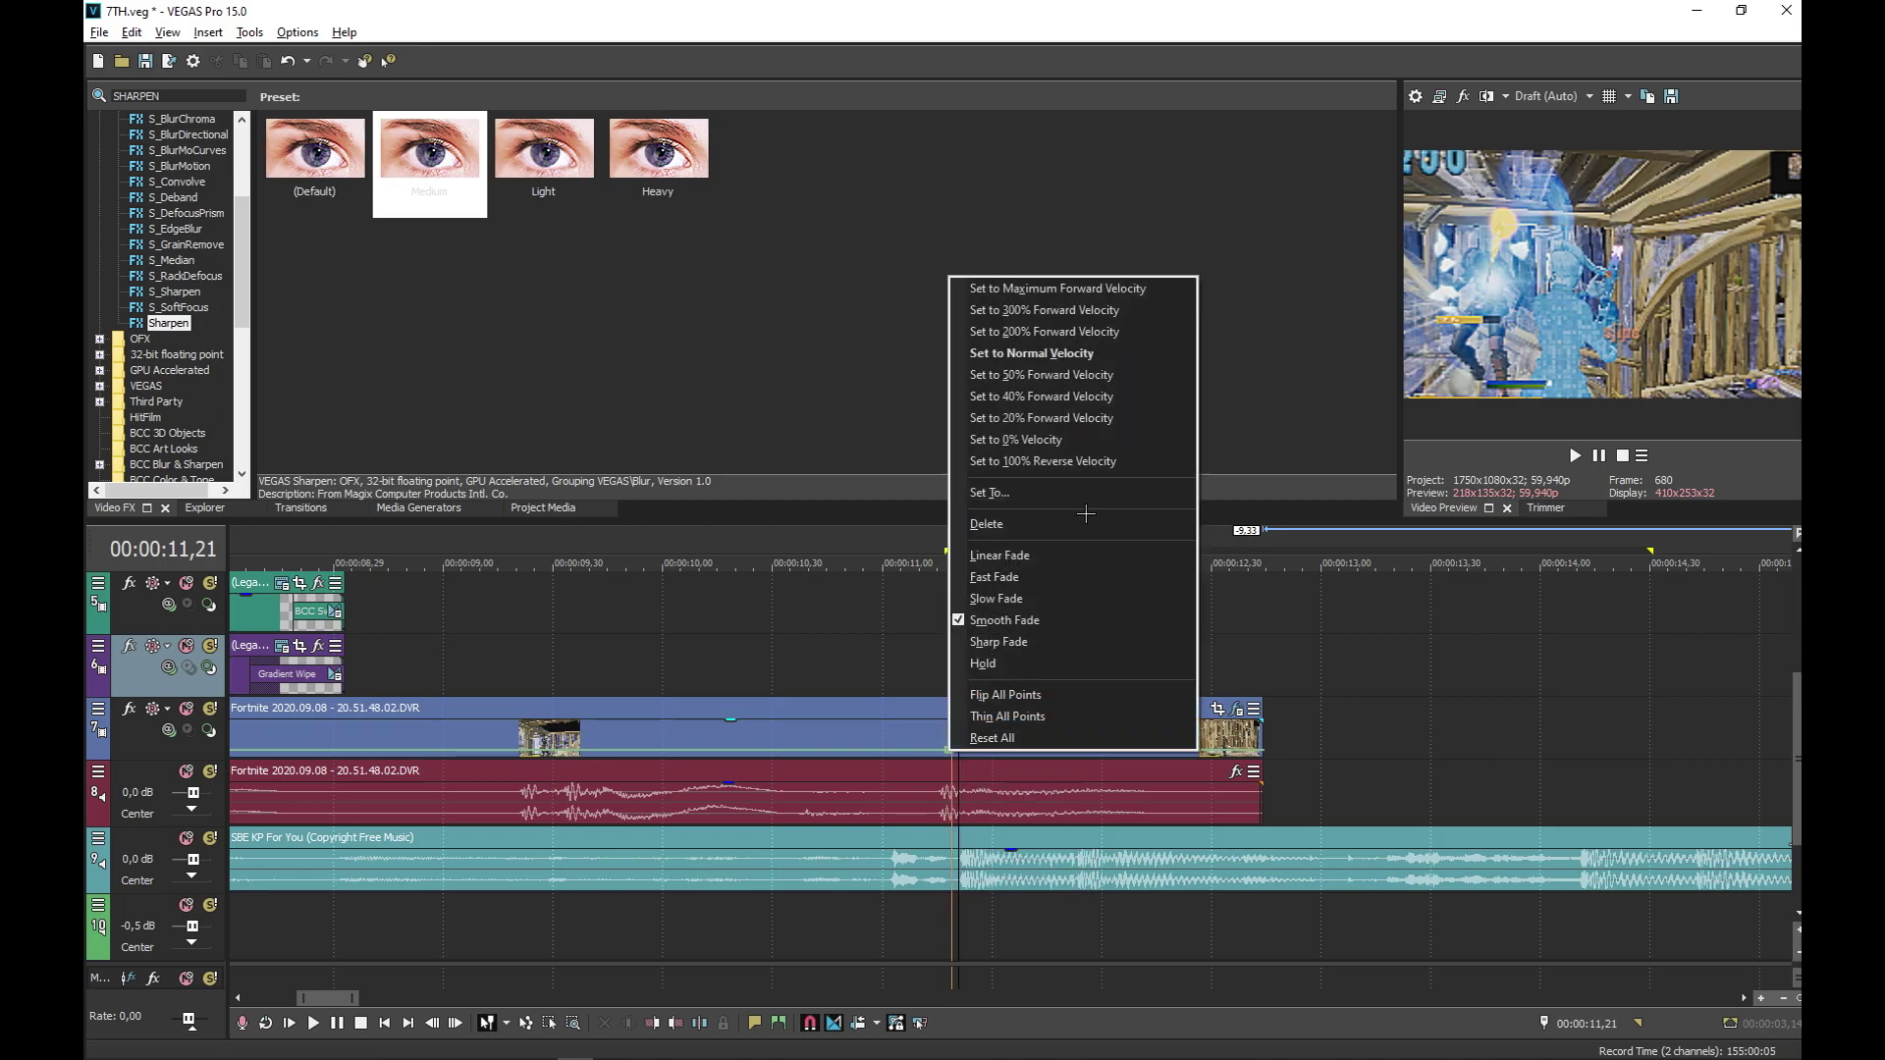
left_click(1119, 336)
Add a velocity point just before the 200% point, at 00:00:11,15, and set it to normal velocity
key("Left")
key("Left")
key("Left")
key("Left")
key("Left")
key("Left")
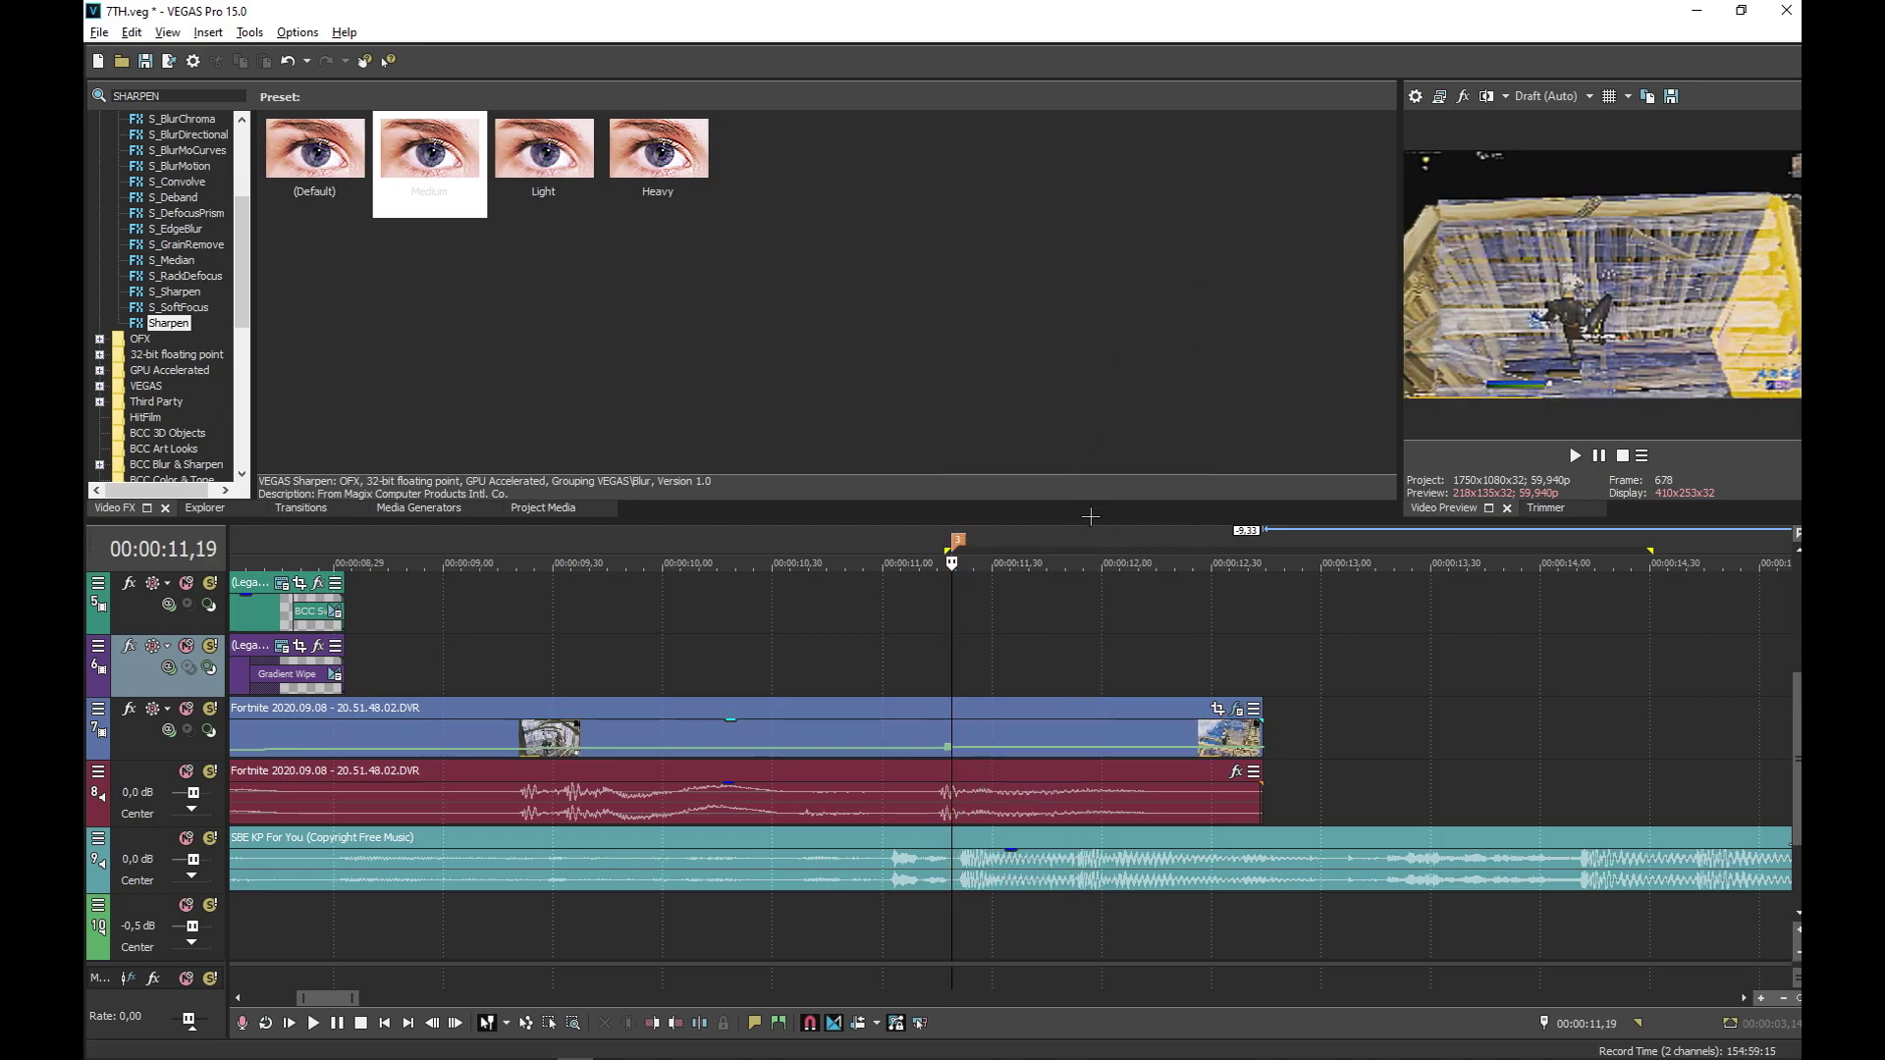
scroll(910, 815, "up", 4)
scroll(911, 815, "up", 2)
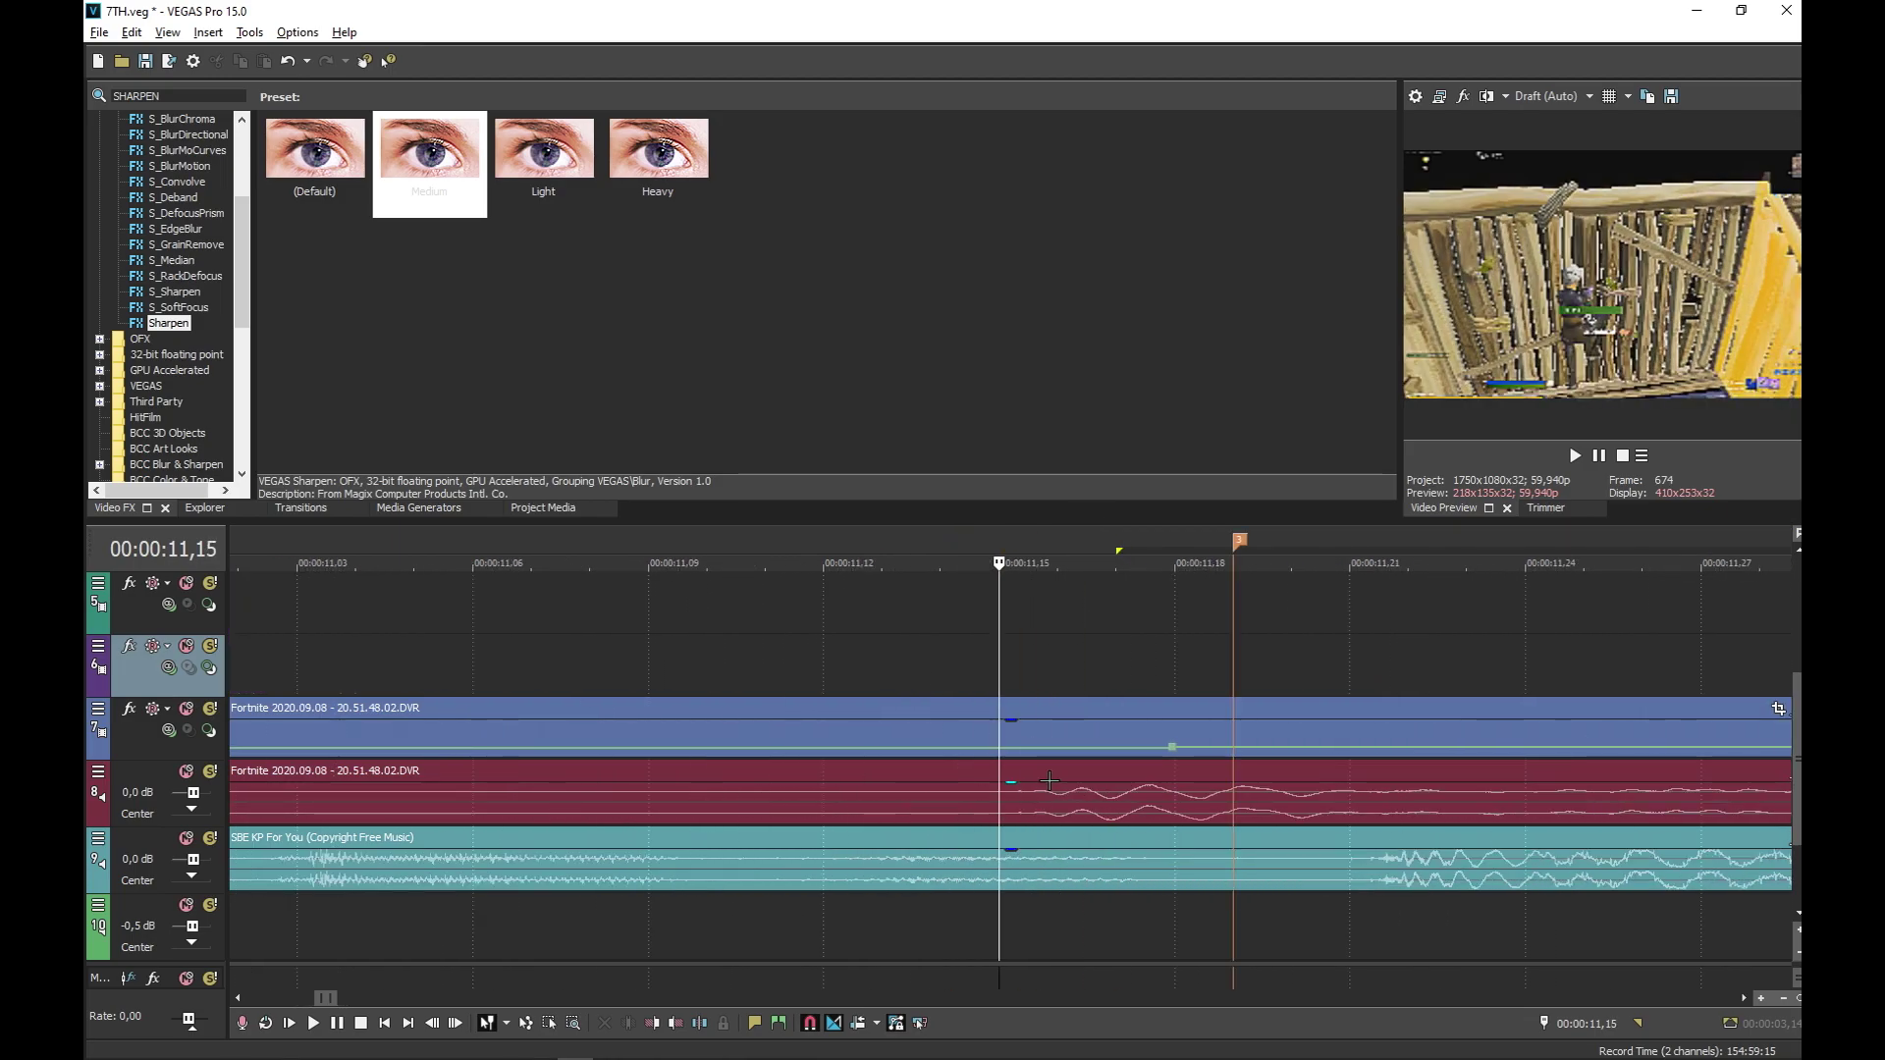
right_click(999, 750)
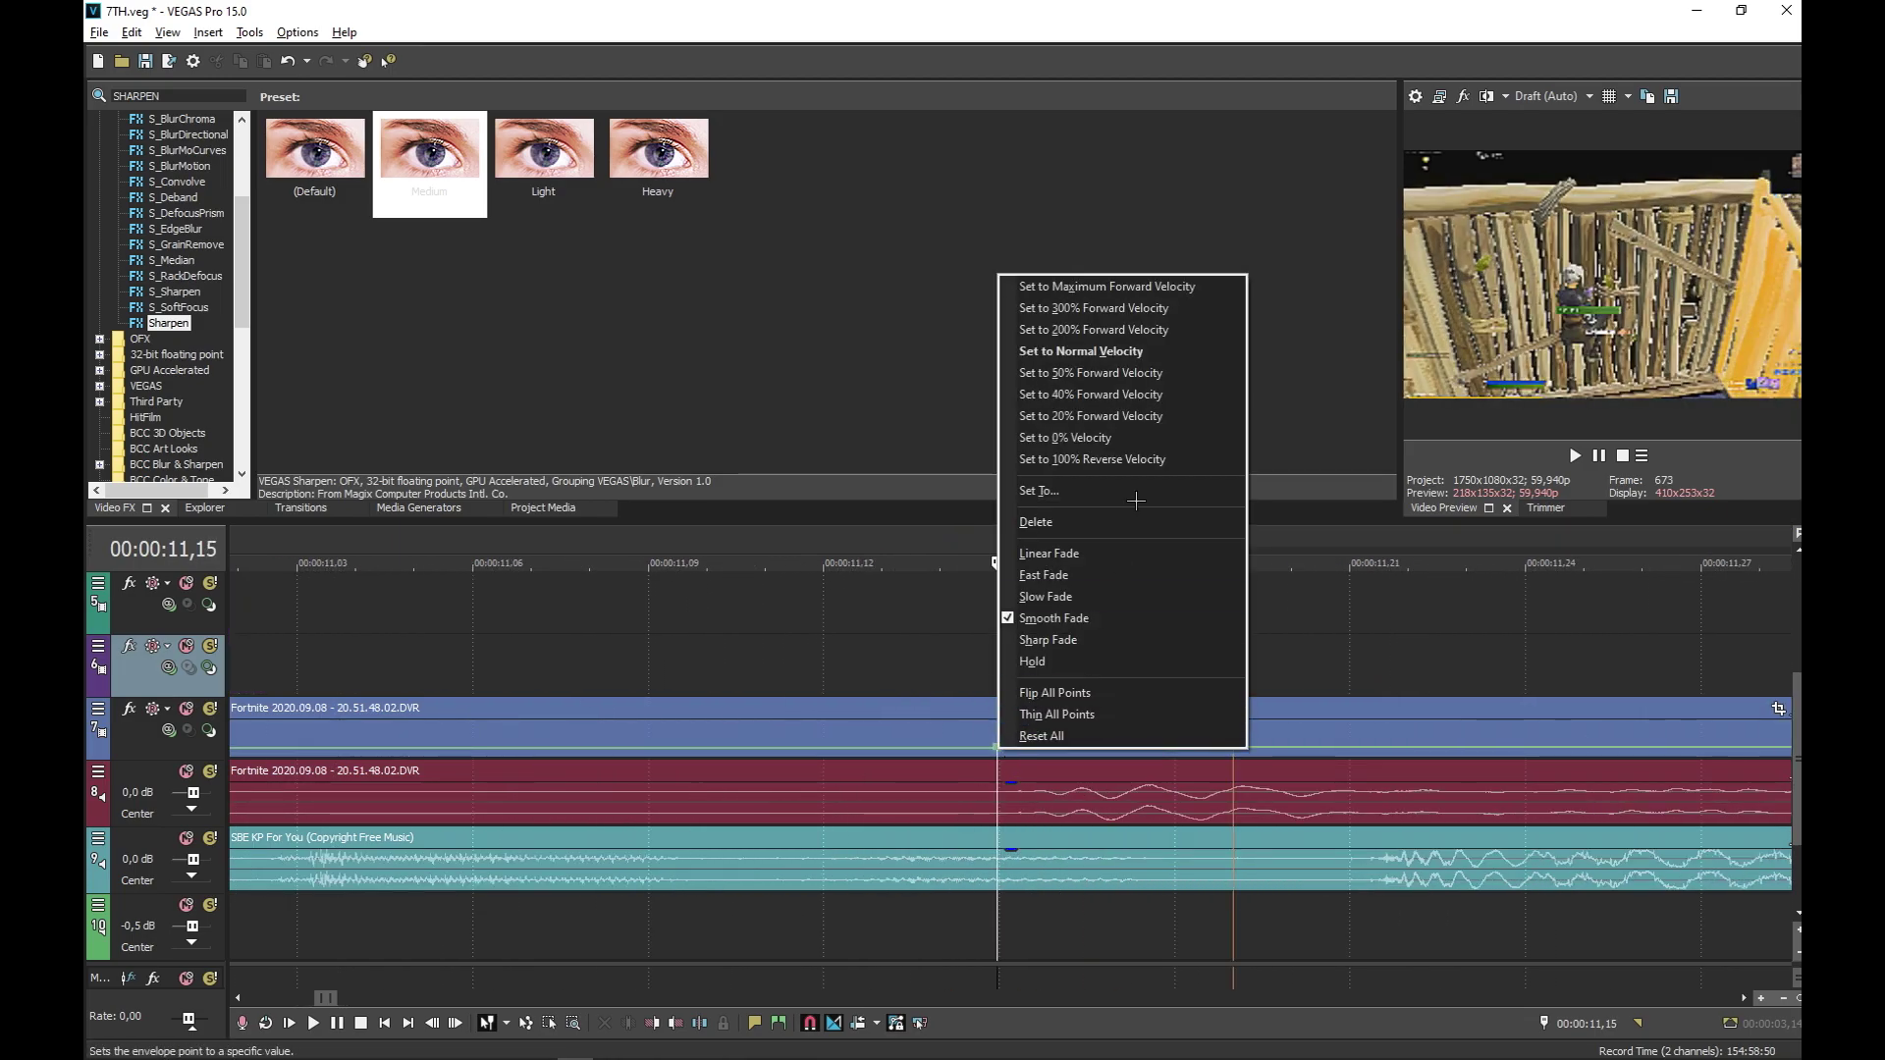
left_click(1129, 351)
Move the velocity point from 00:00:11,15 back to 00:00:11,13 and set it to normal velocity
key("space")
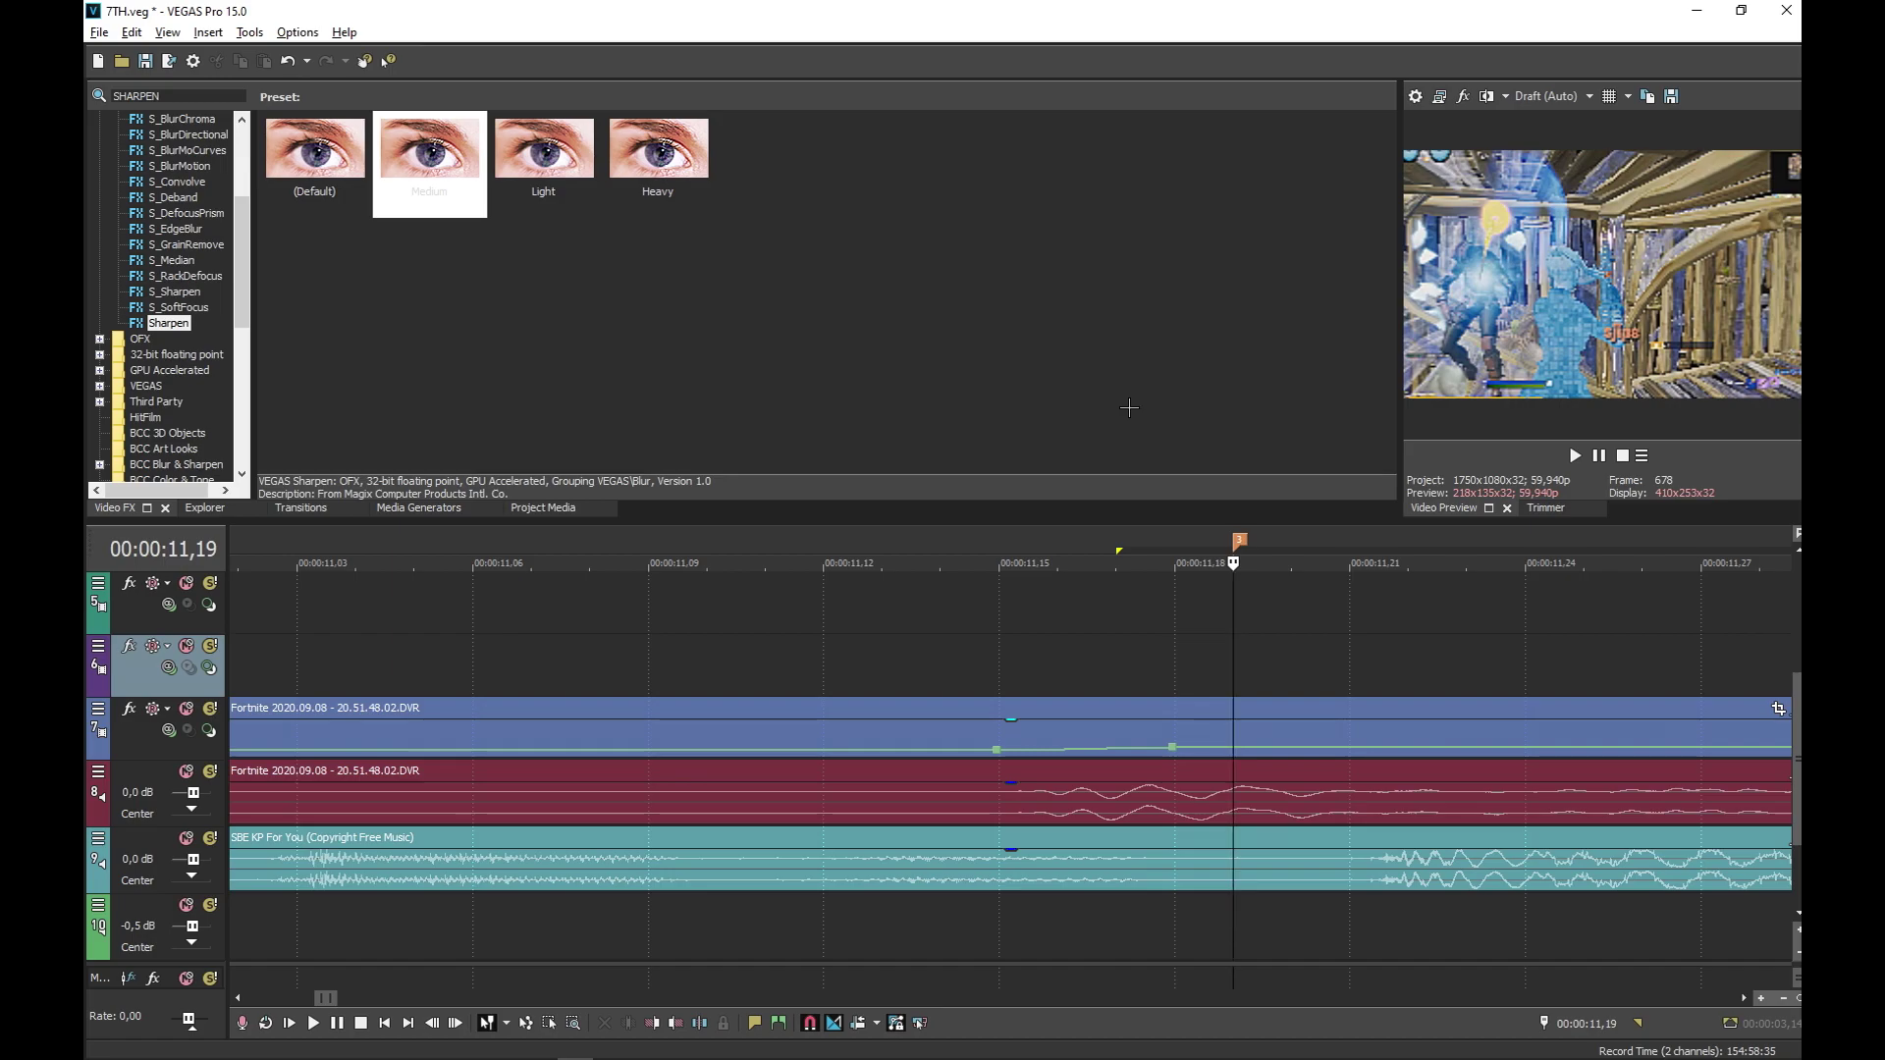
key("Left")
key("Left")
key("Left")
key("Left")
key("Left")
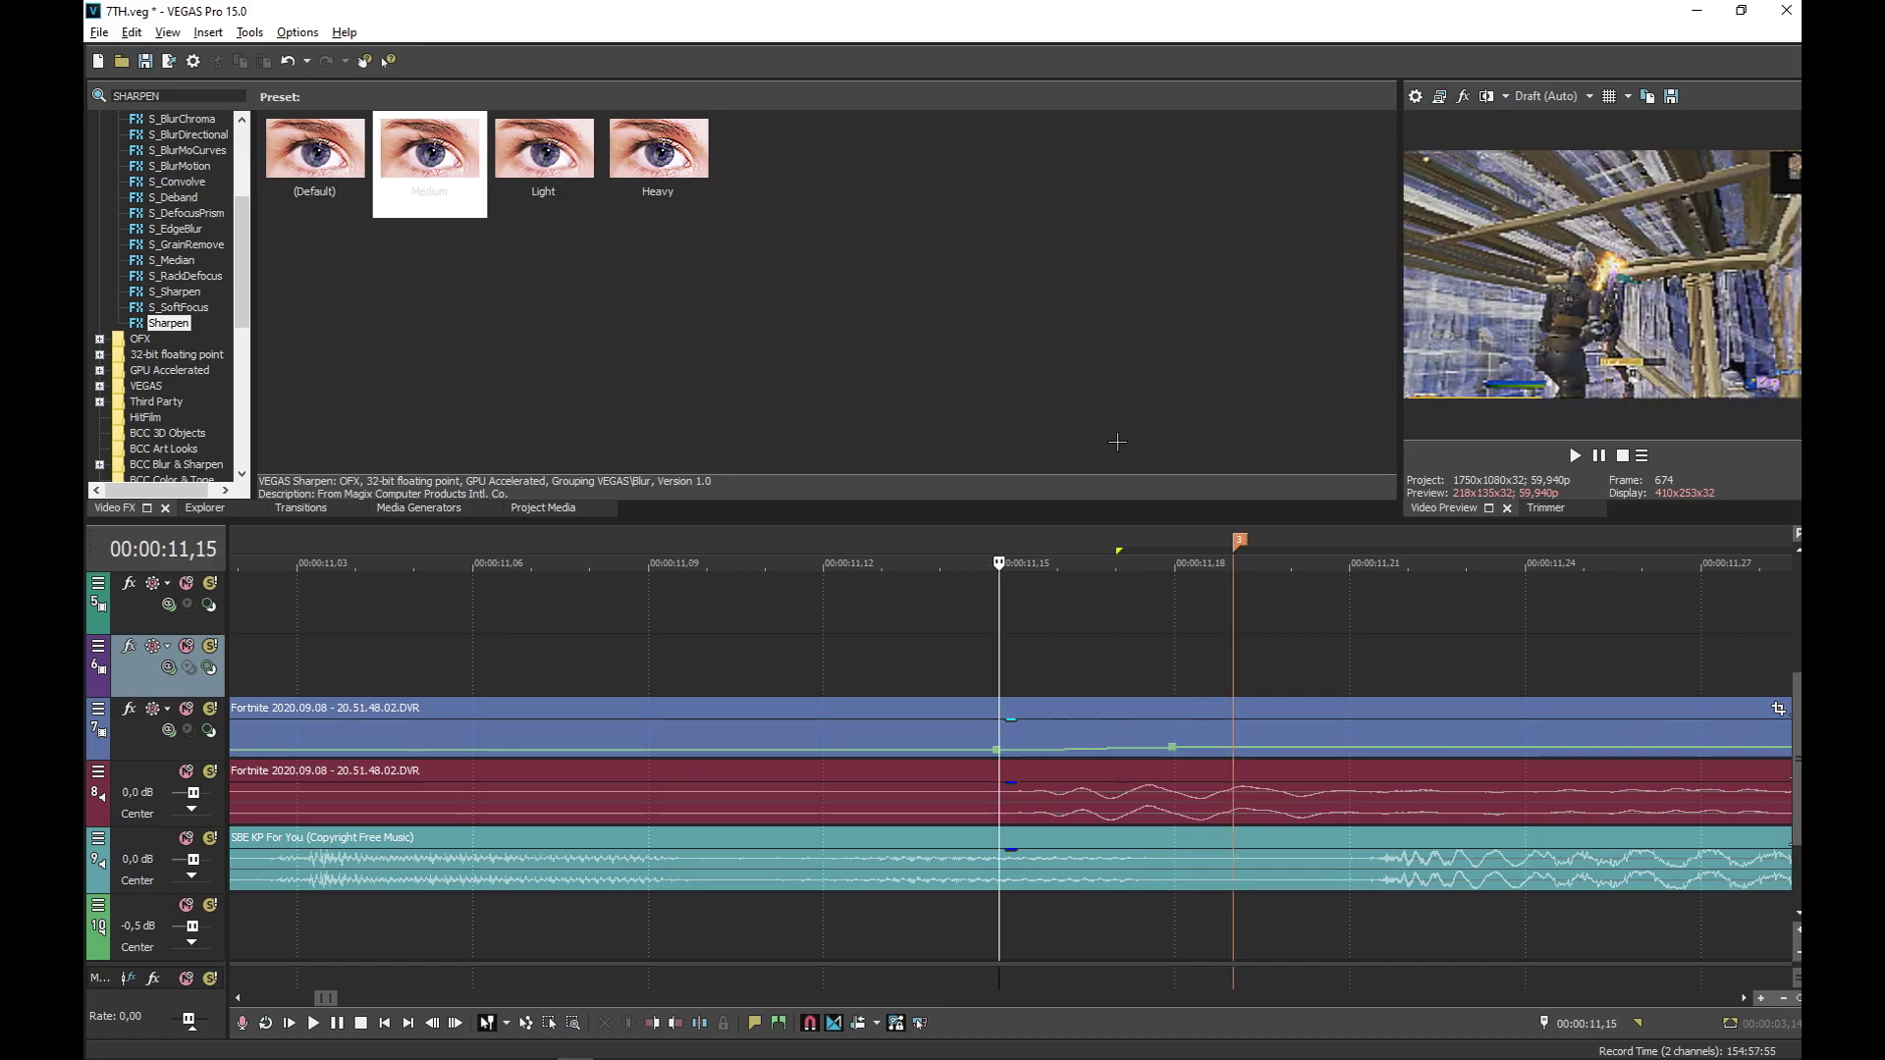
key("Left")
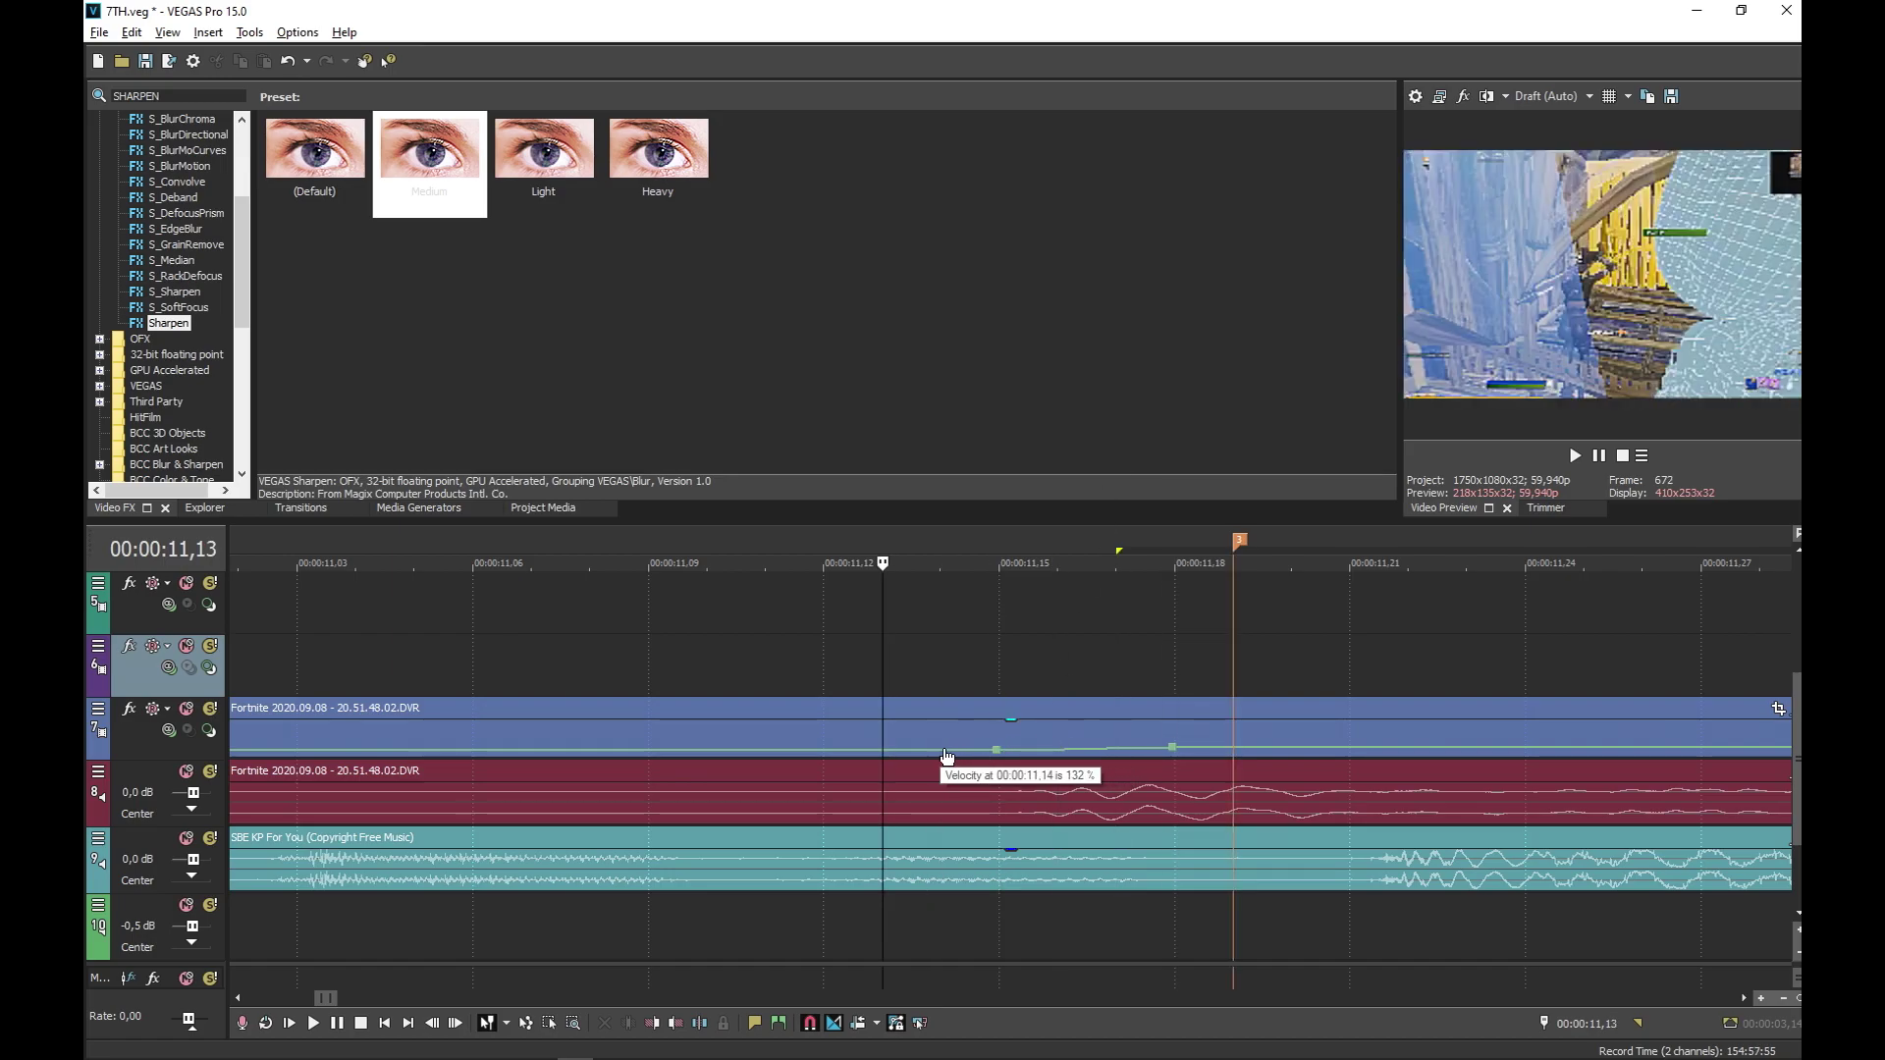
double_click(881, 751)
right_click(881, 751)
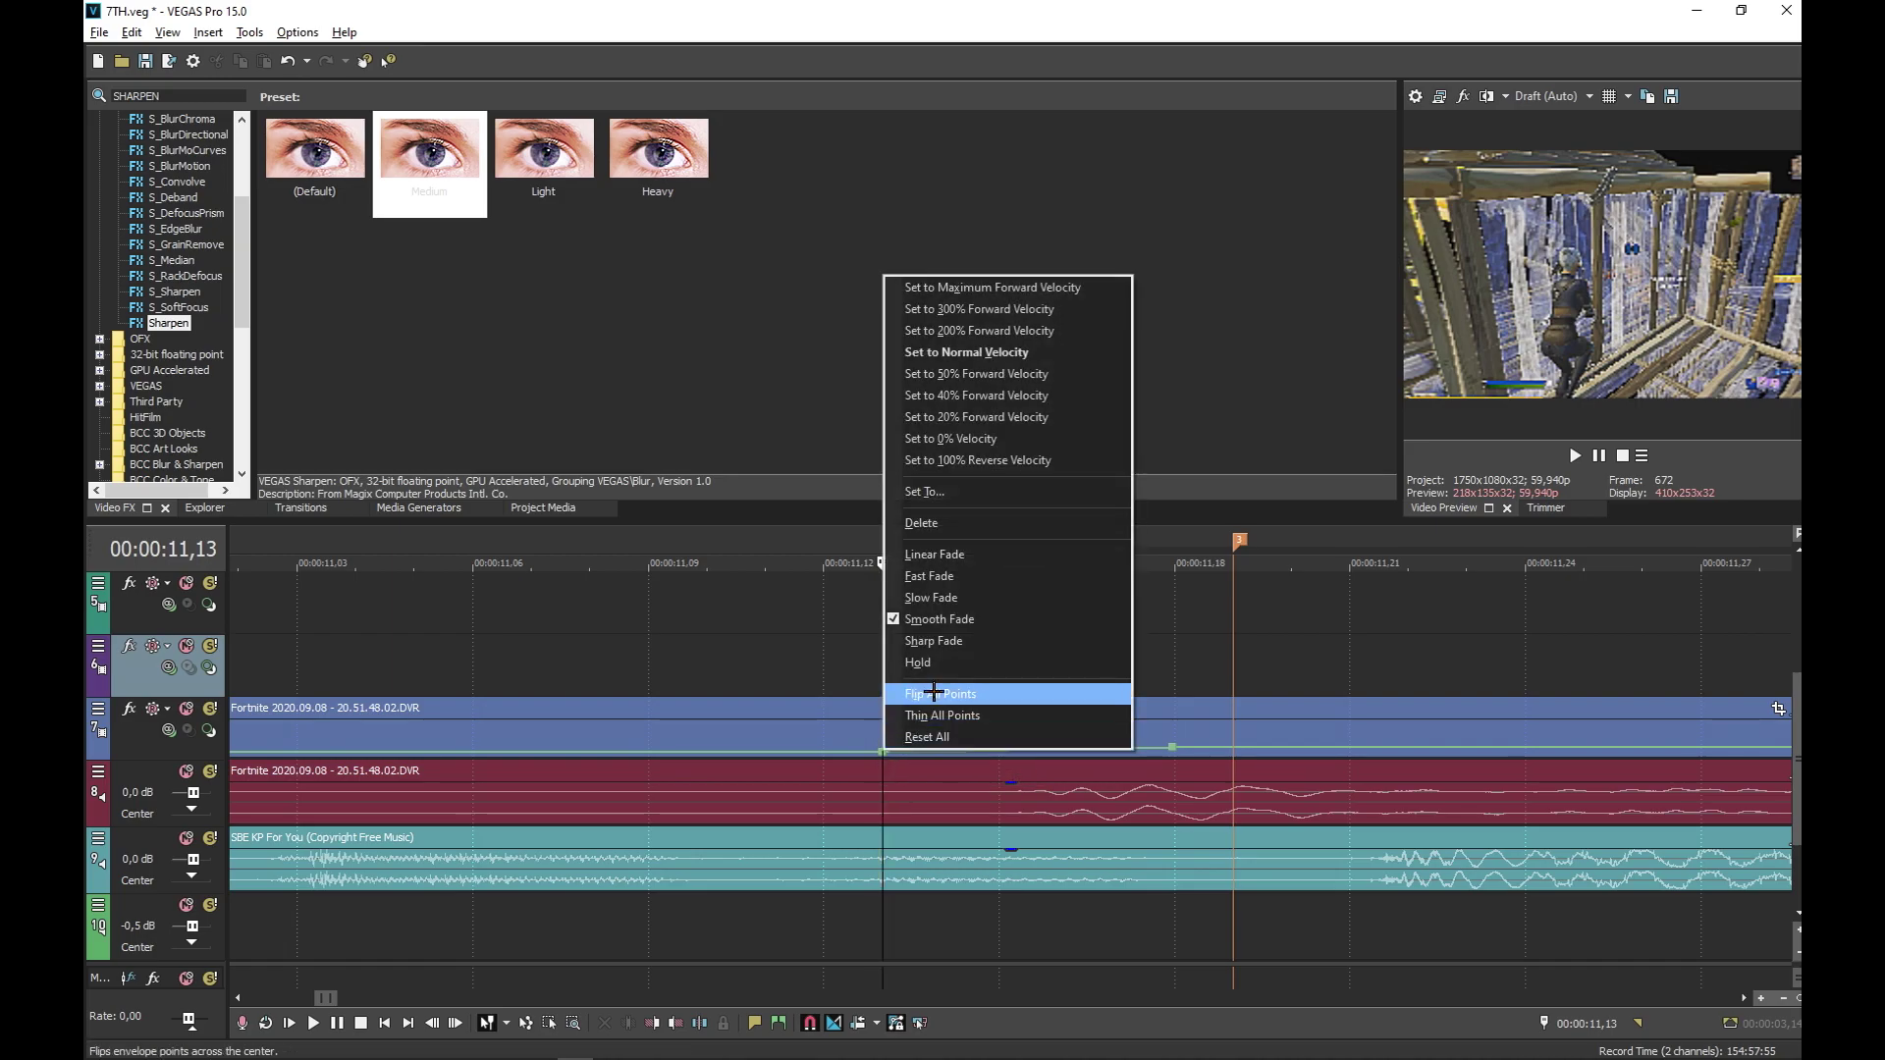
left_click(979, 374)
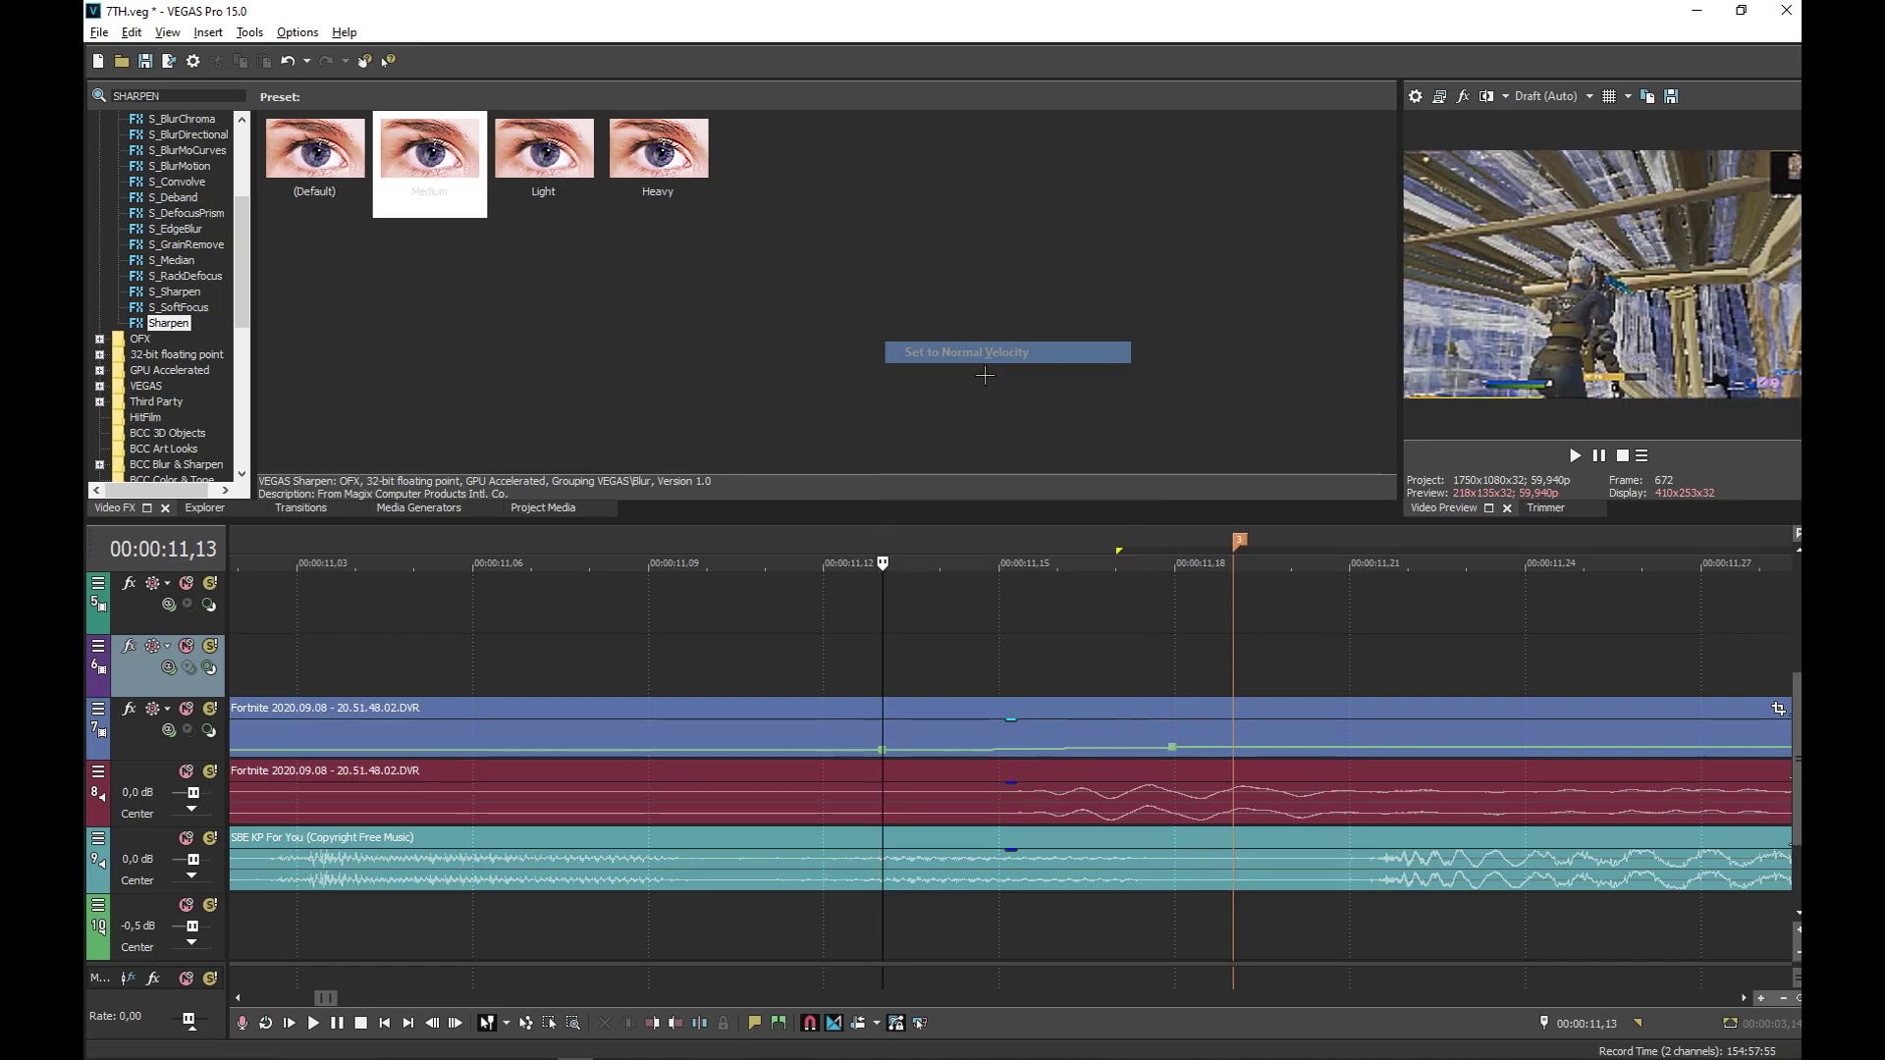
Add a velocity point after the third marker at 00:00:11,22 and set it to 50% forward velocity
left_click(1174, 950)
key("Right")
key("Right")
key("Right")
key("Right")
double_click(1409, 748)
right_click(1410, 748)
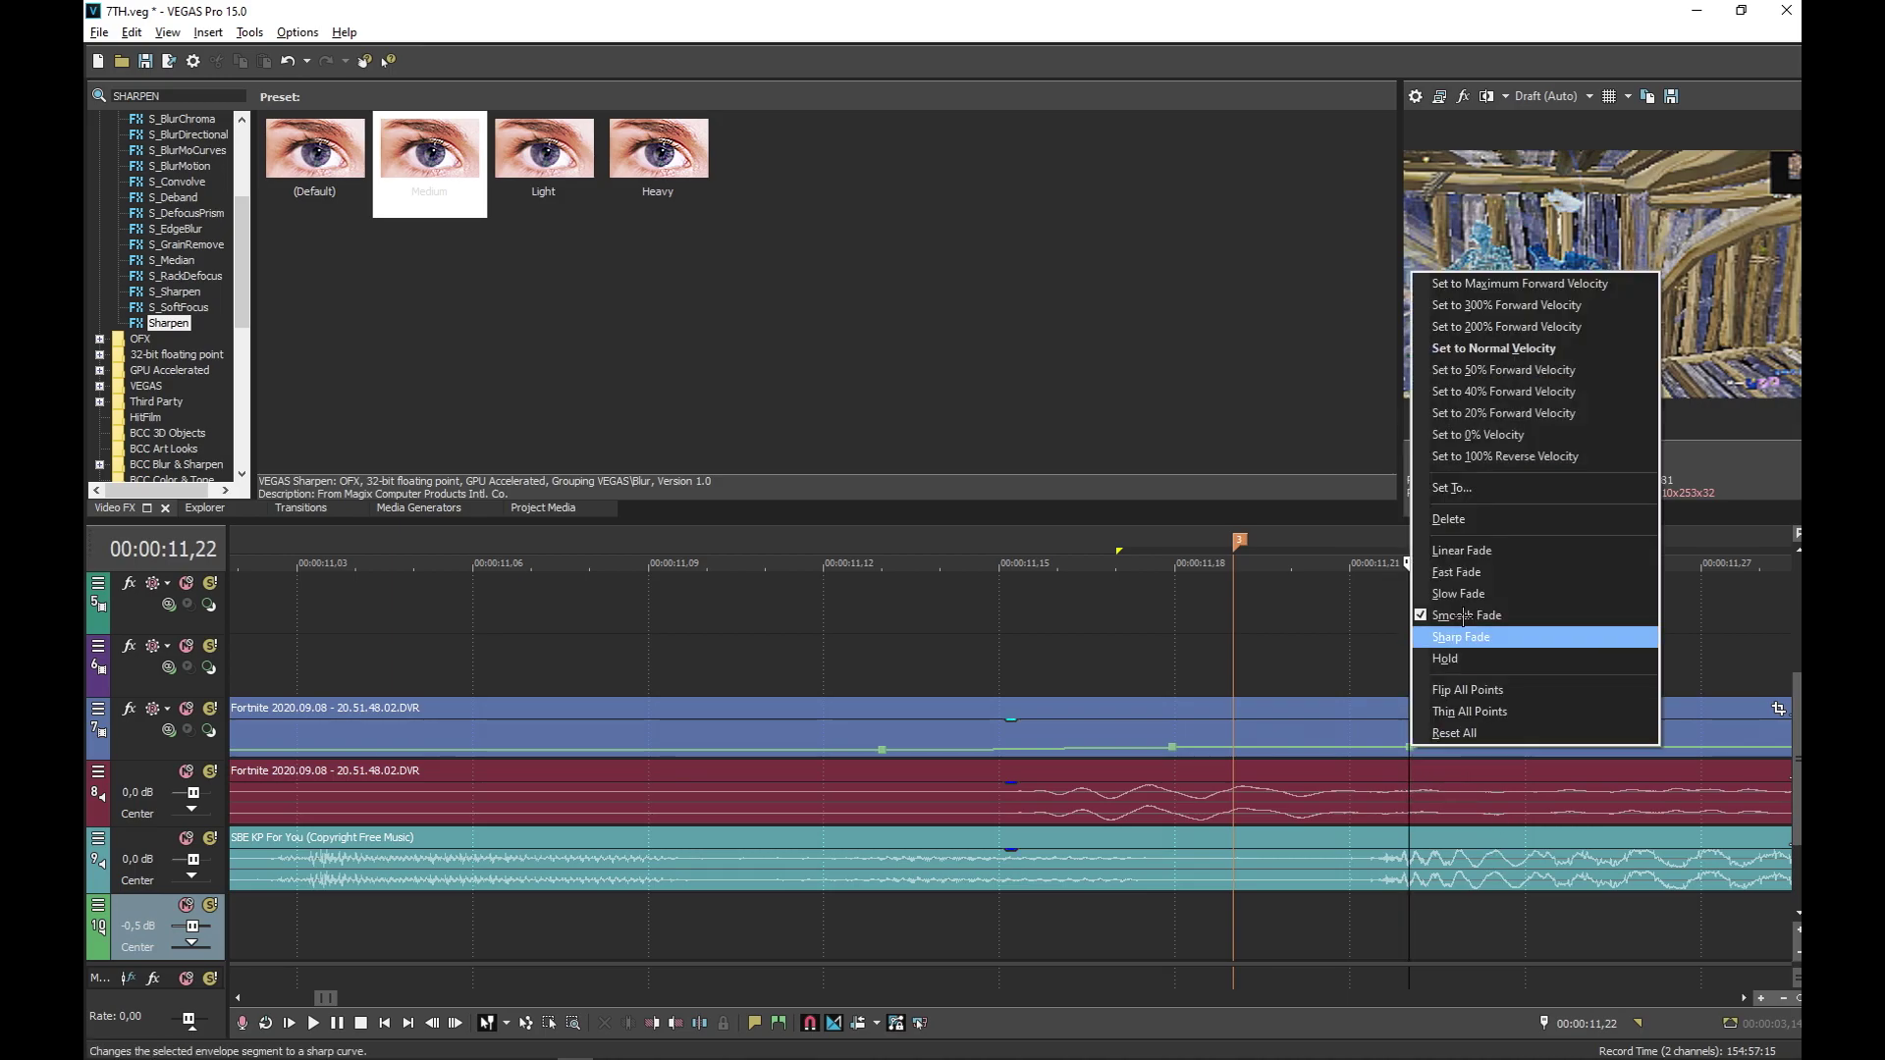
left_click(1518, 380)
Play the gameplay clip from 00:00:10,46 past its end to check the velocity change at the third marker
scroll(883, 932, "down", 5)
left_click(867, 940)
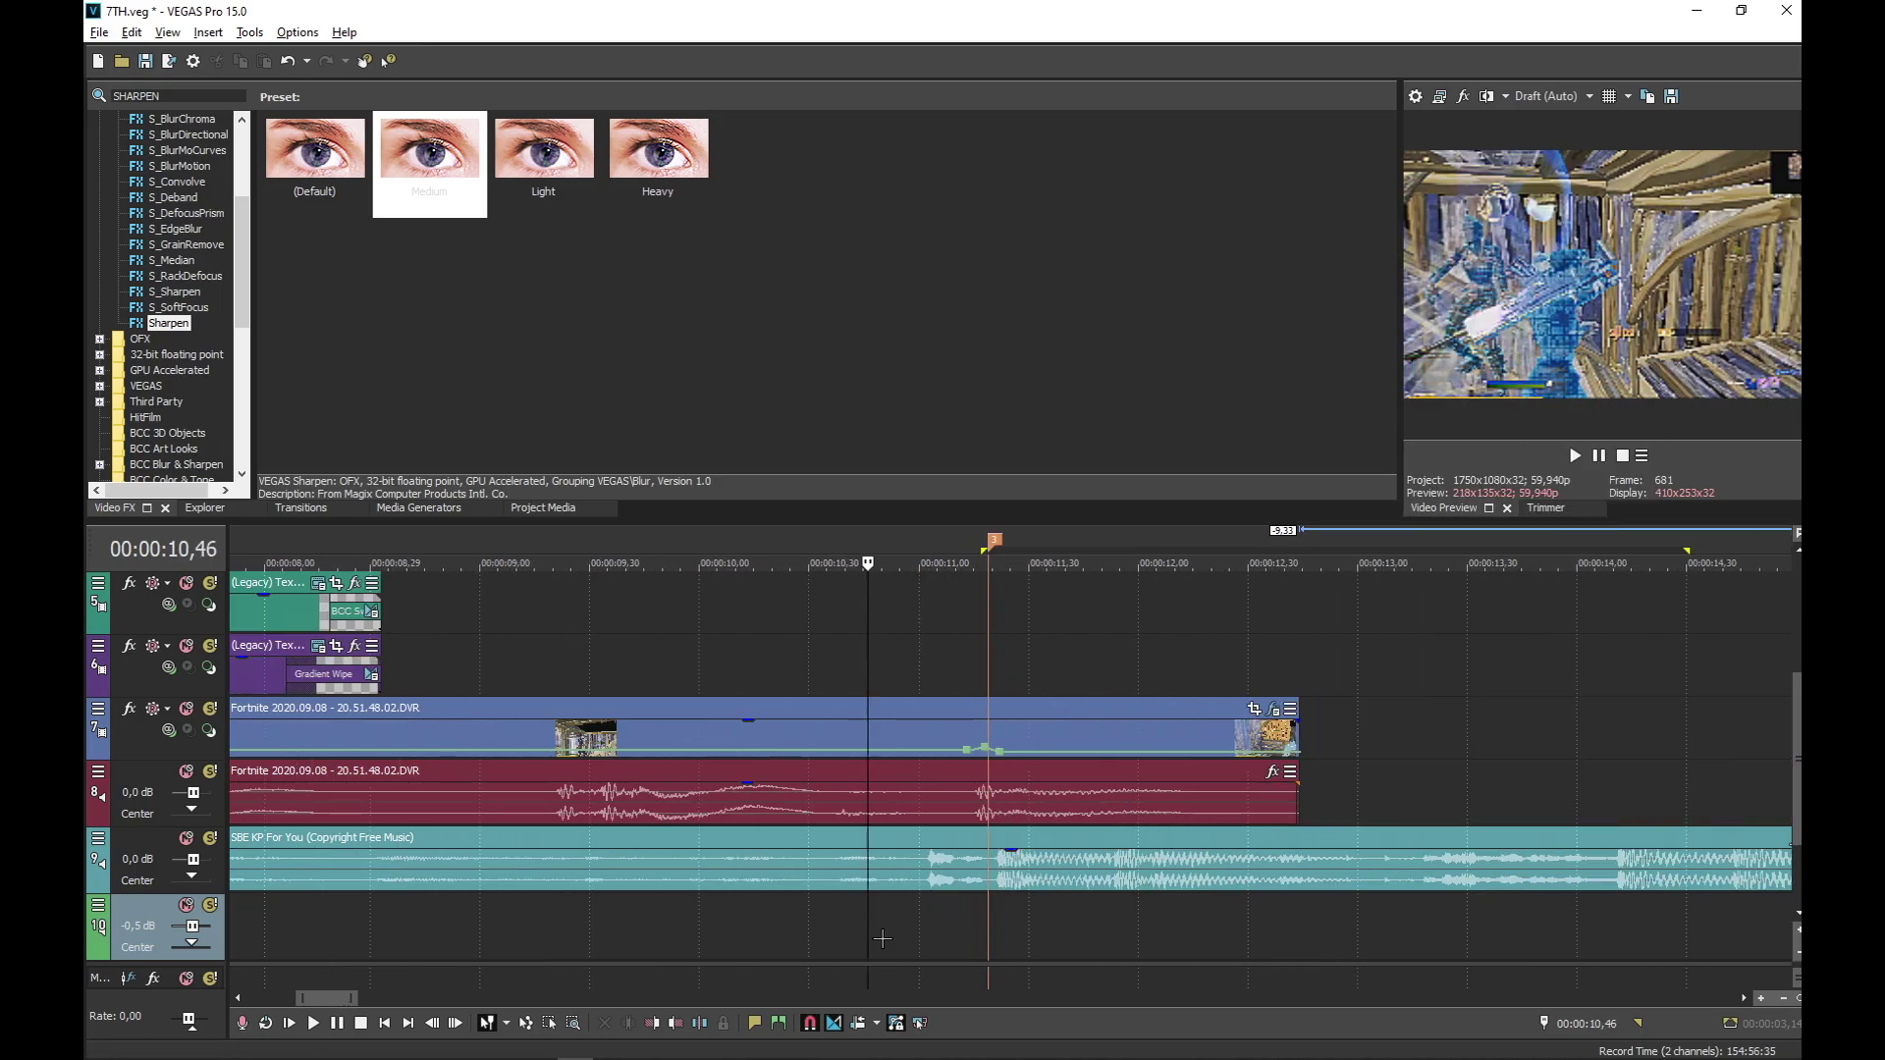
key("space")
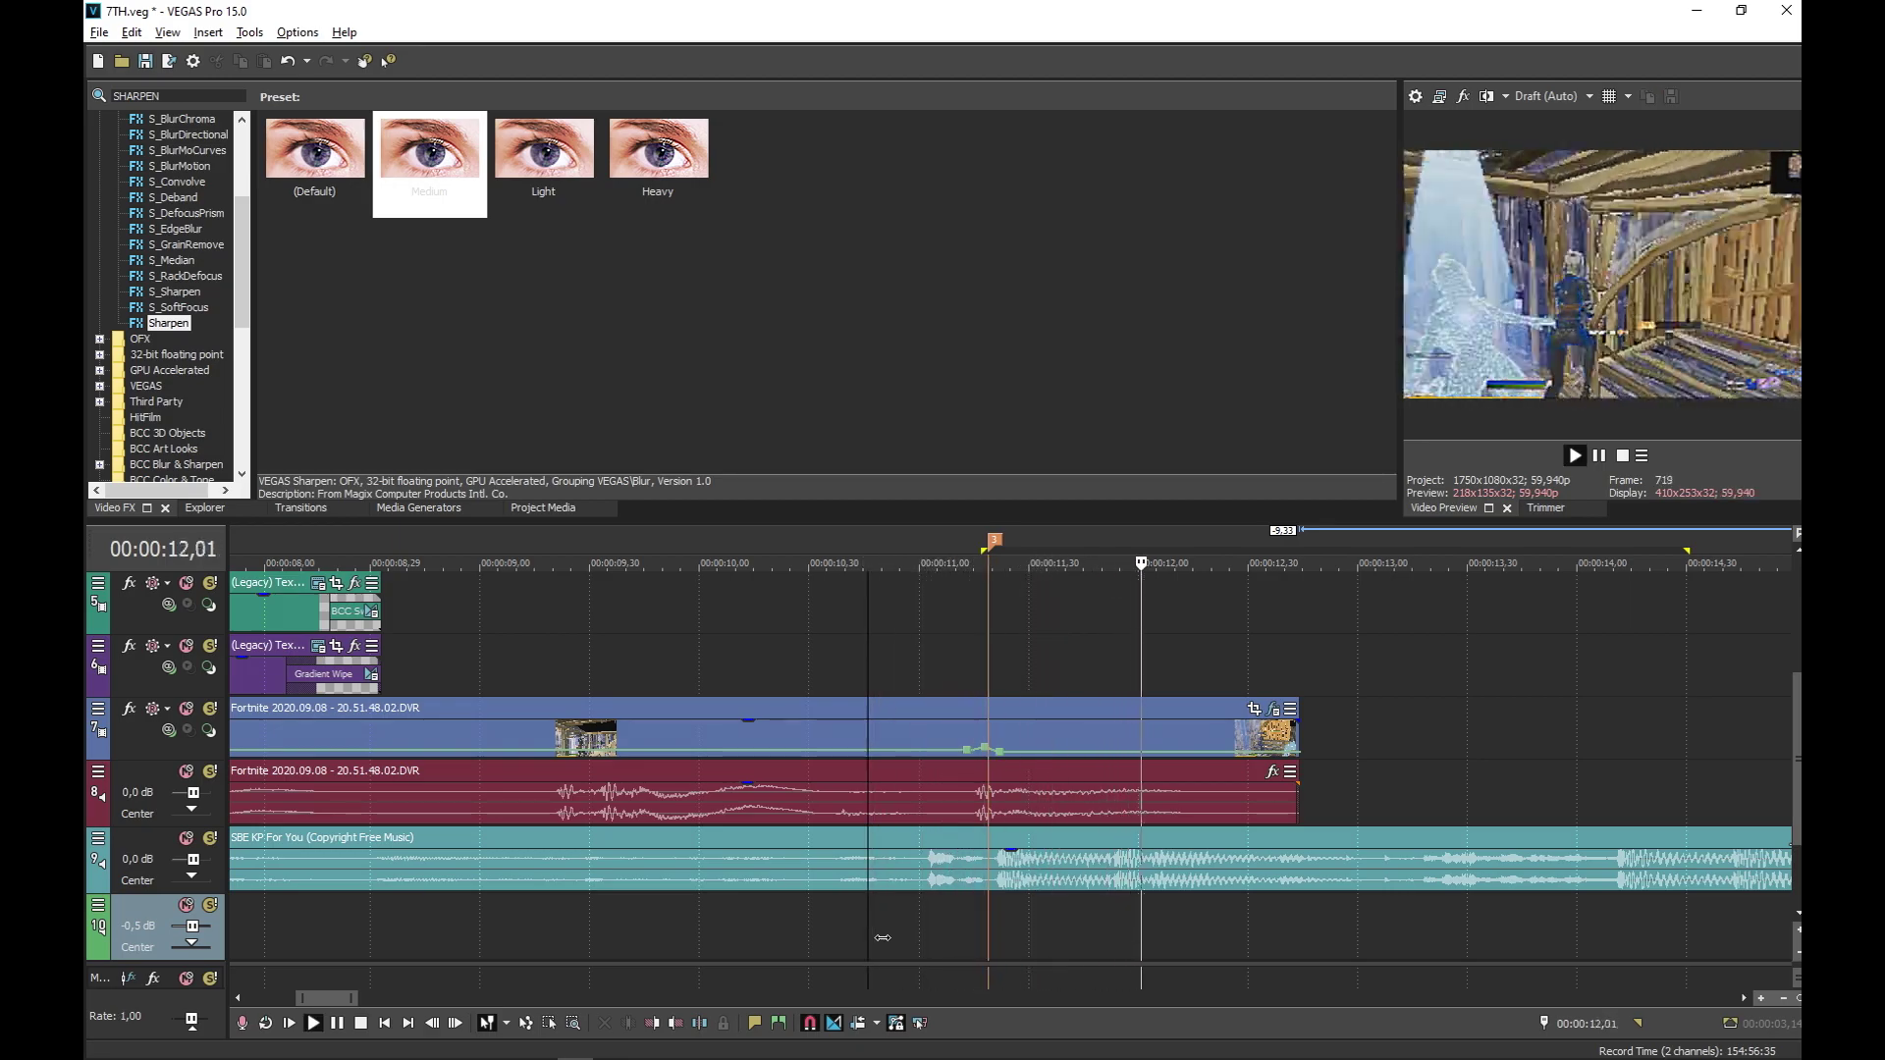
key("Return")
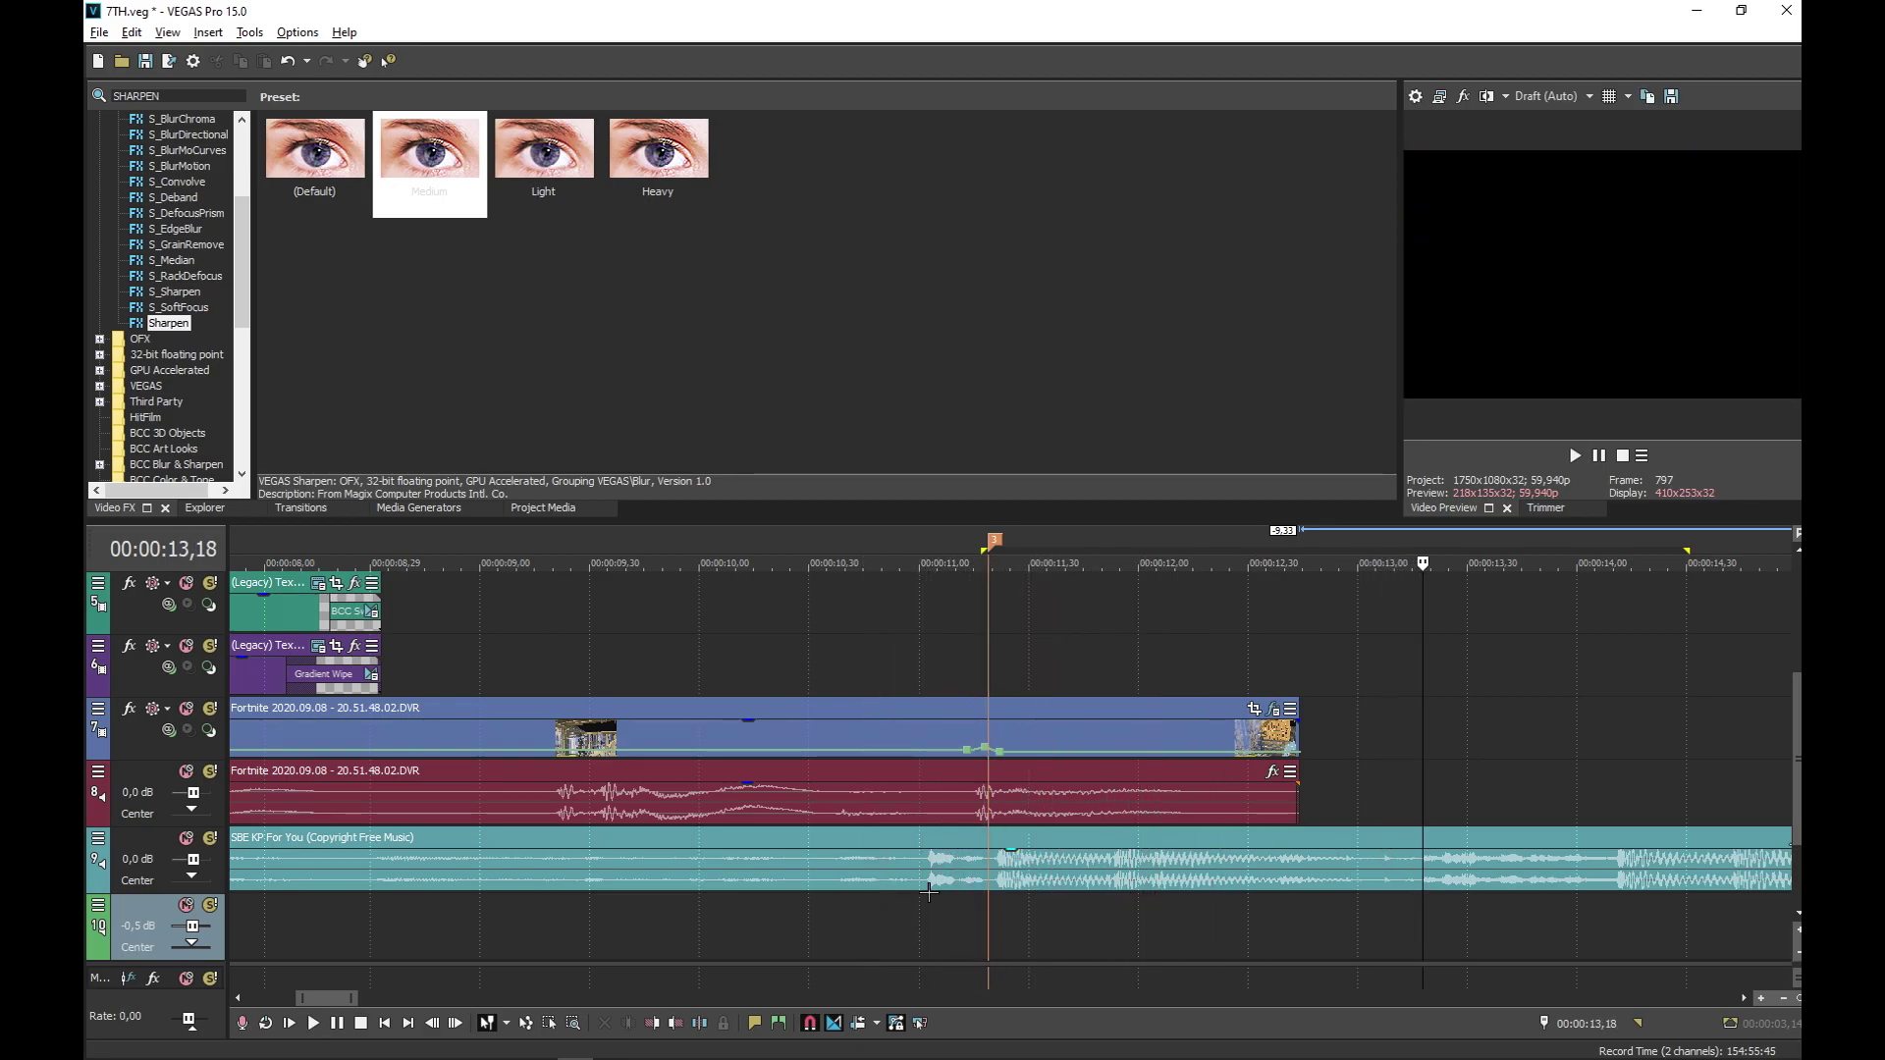
Split the gameplay clip and the music at the third marker (00:00:11,19), and split the music at the gameplay clip's start (00:00:06,14)
left_click(999, 937)
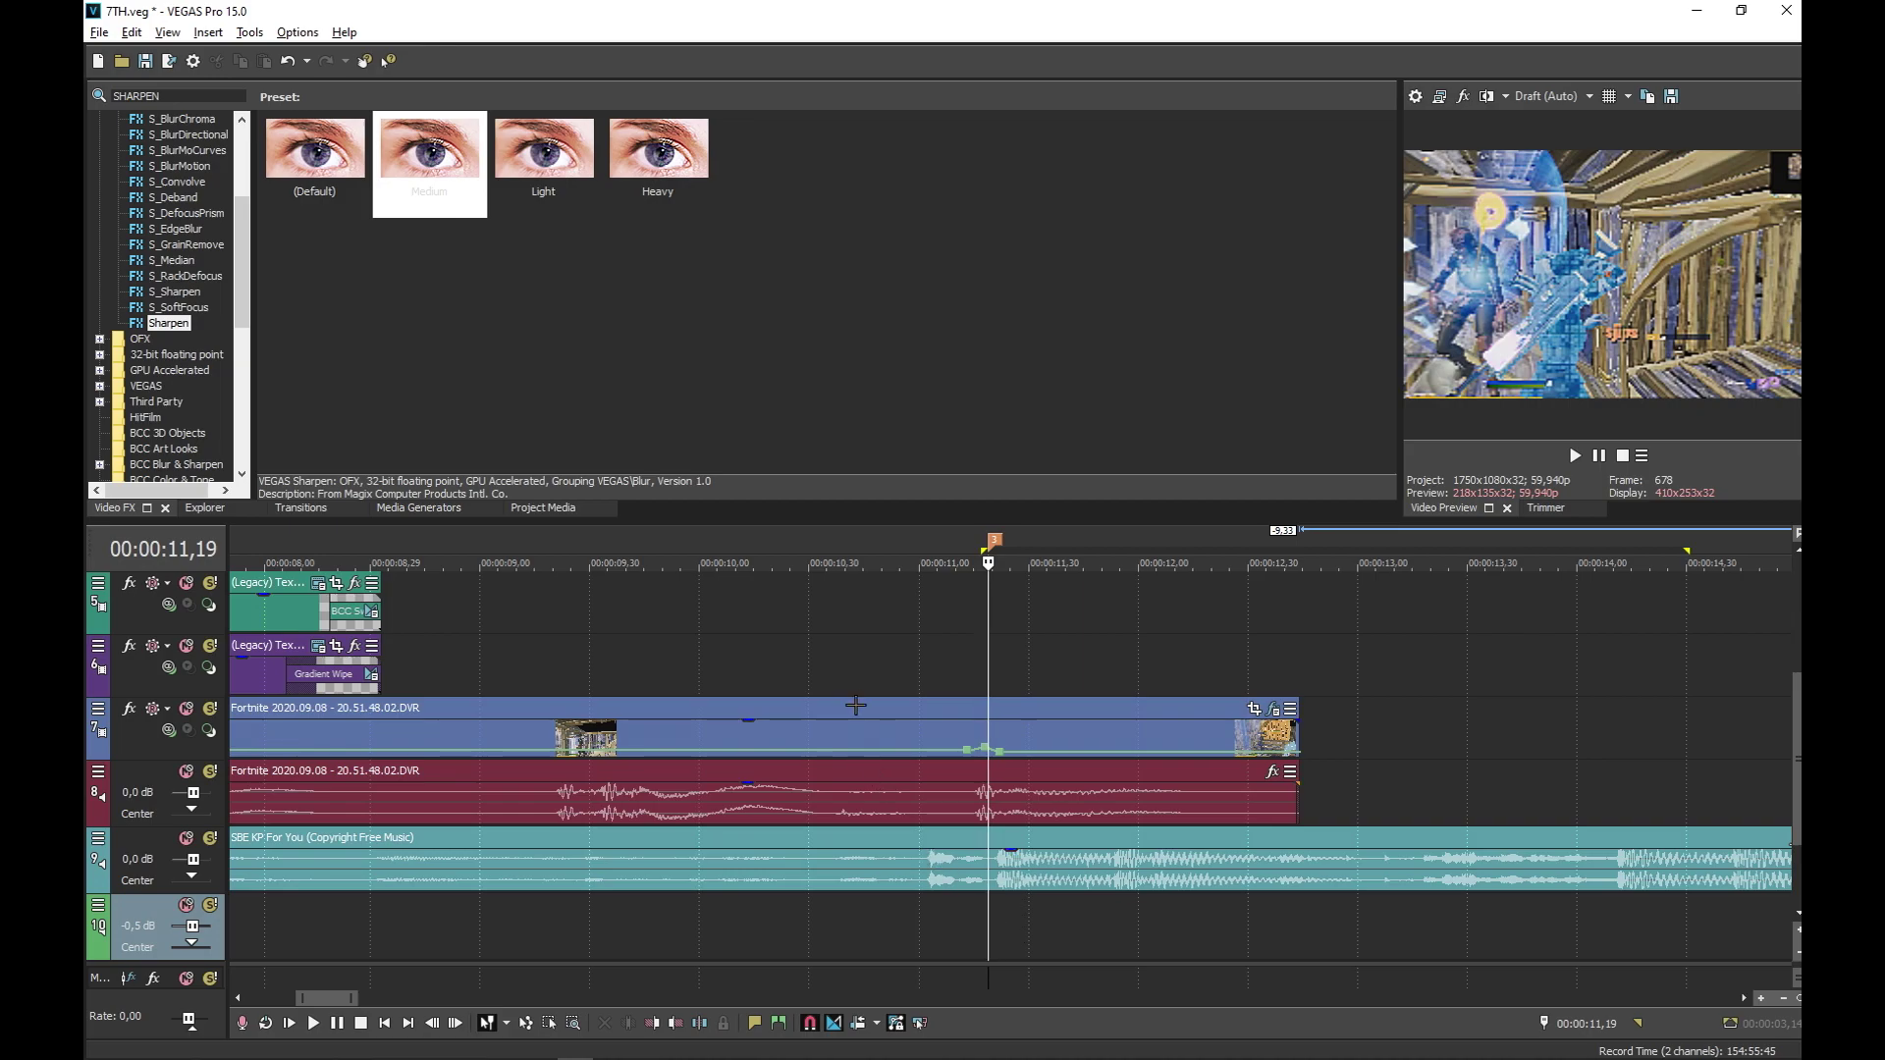
scroll(855, 712, "down", 2)
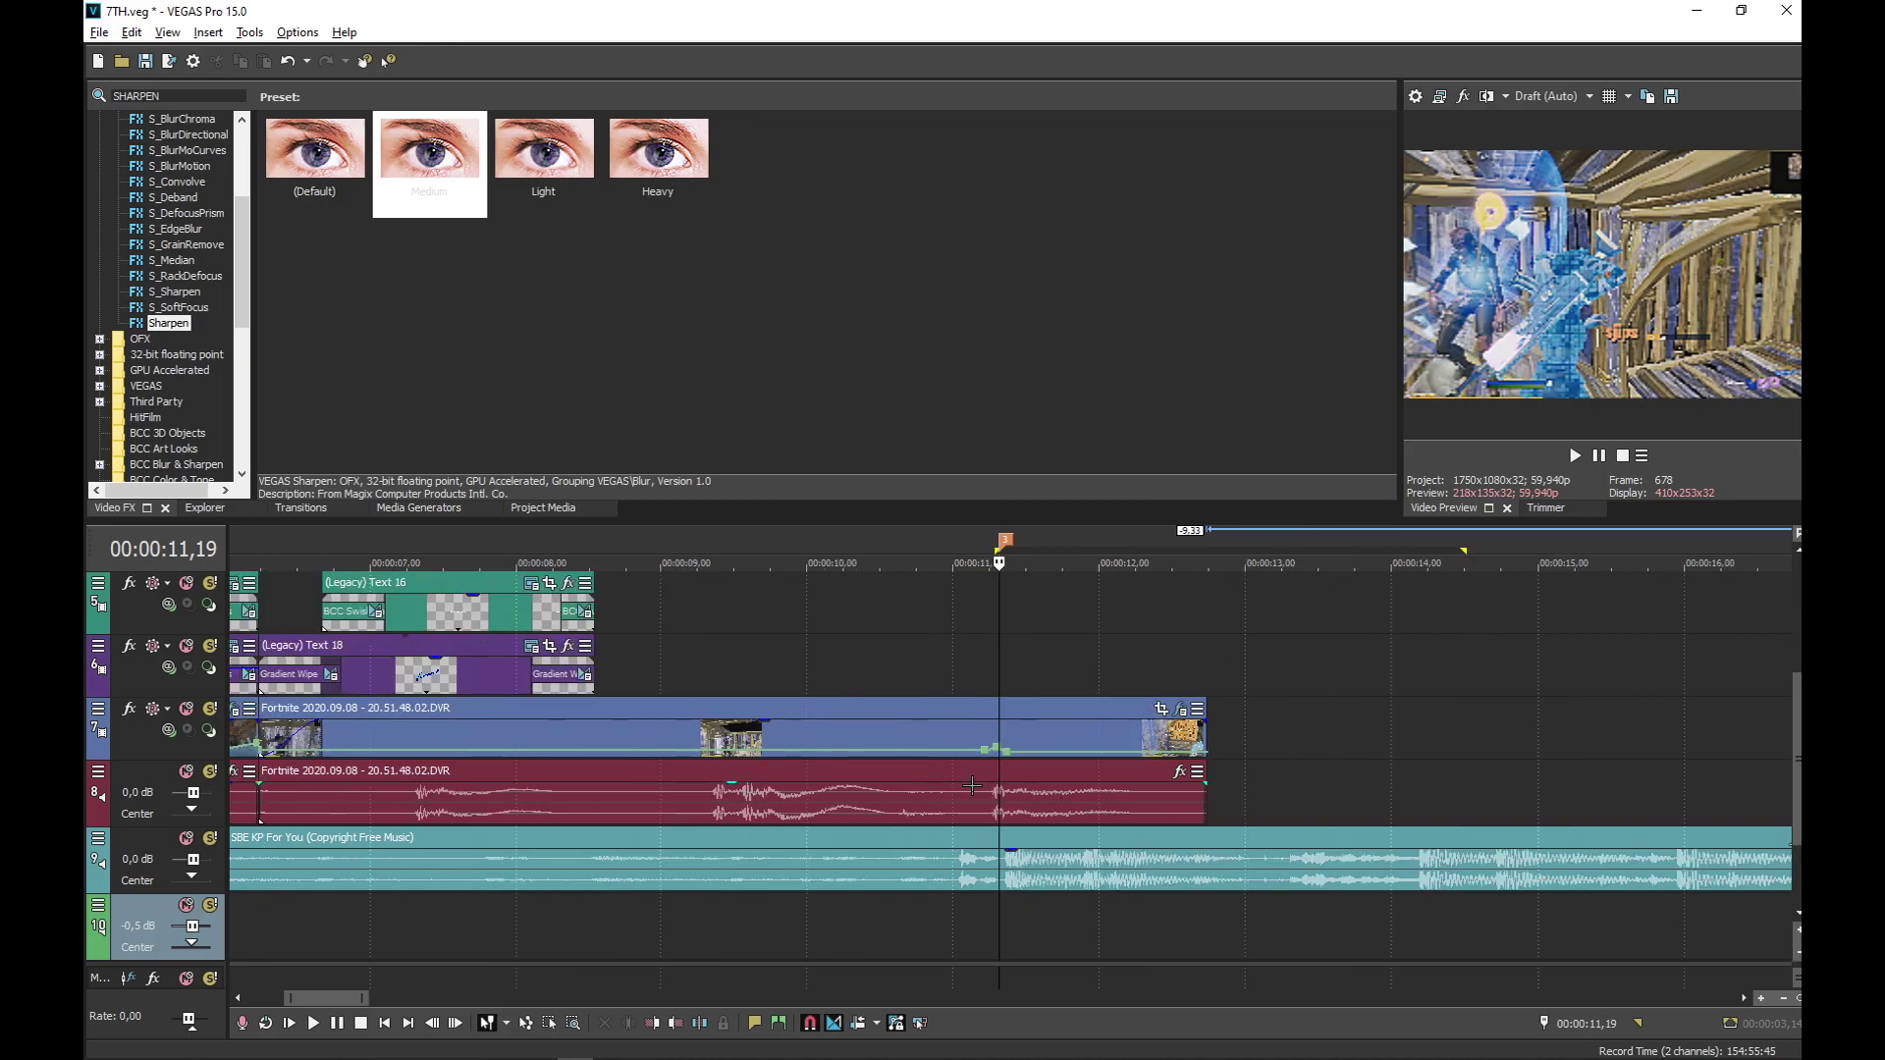
key("s")
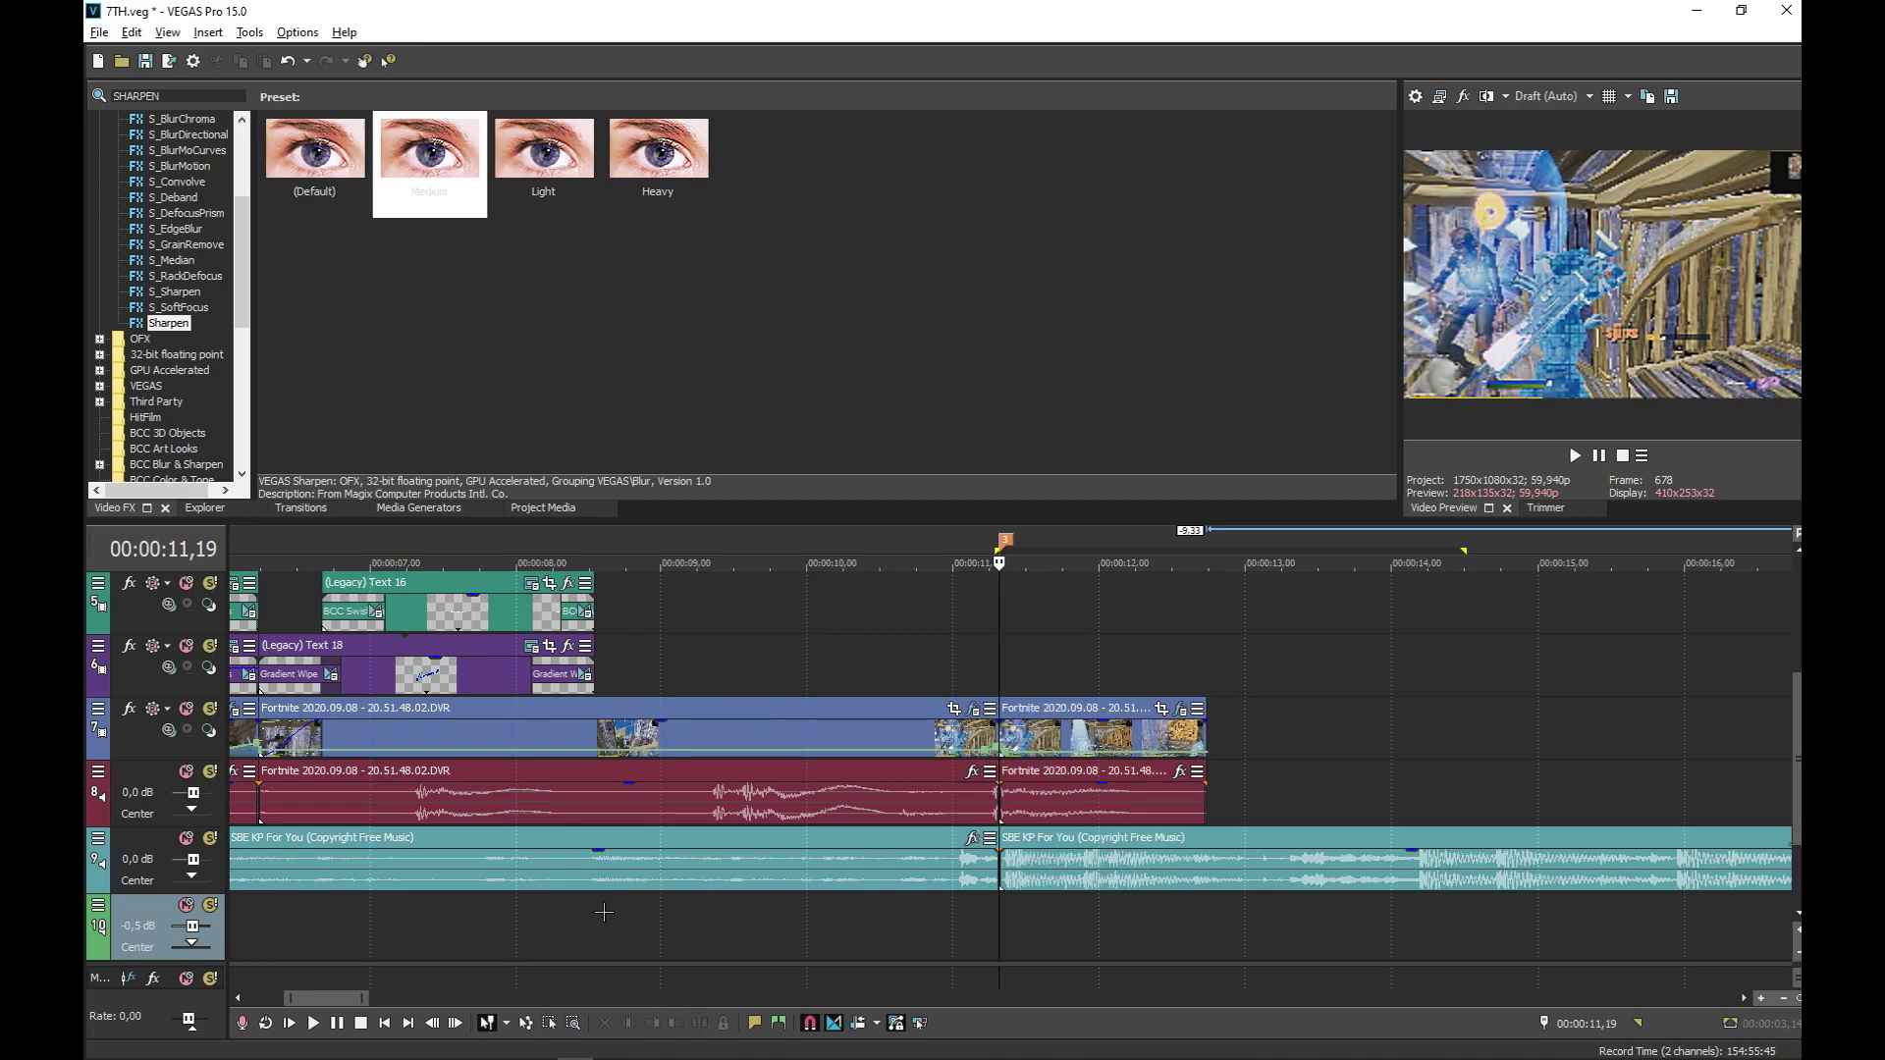
left_click(275, 951)
key("s")
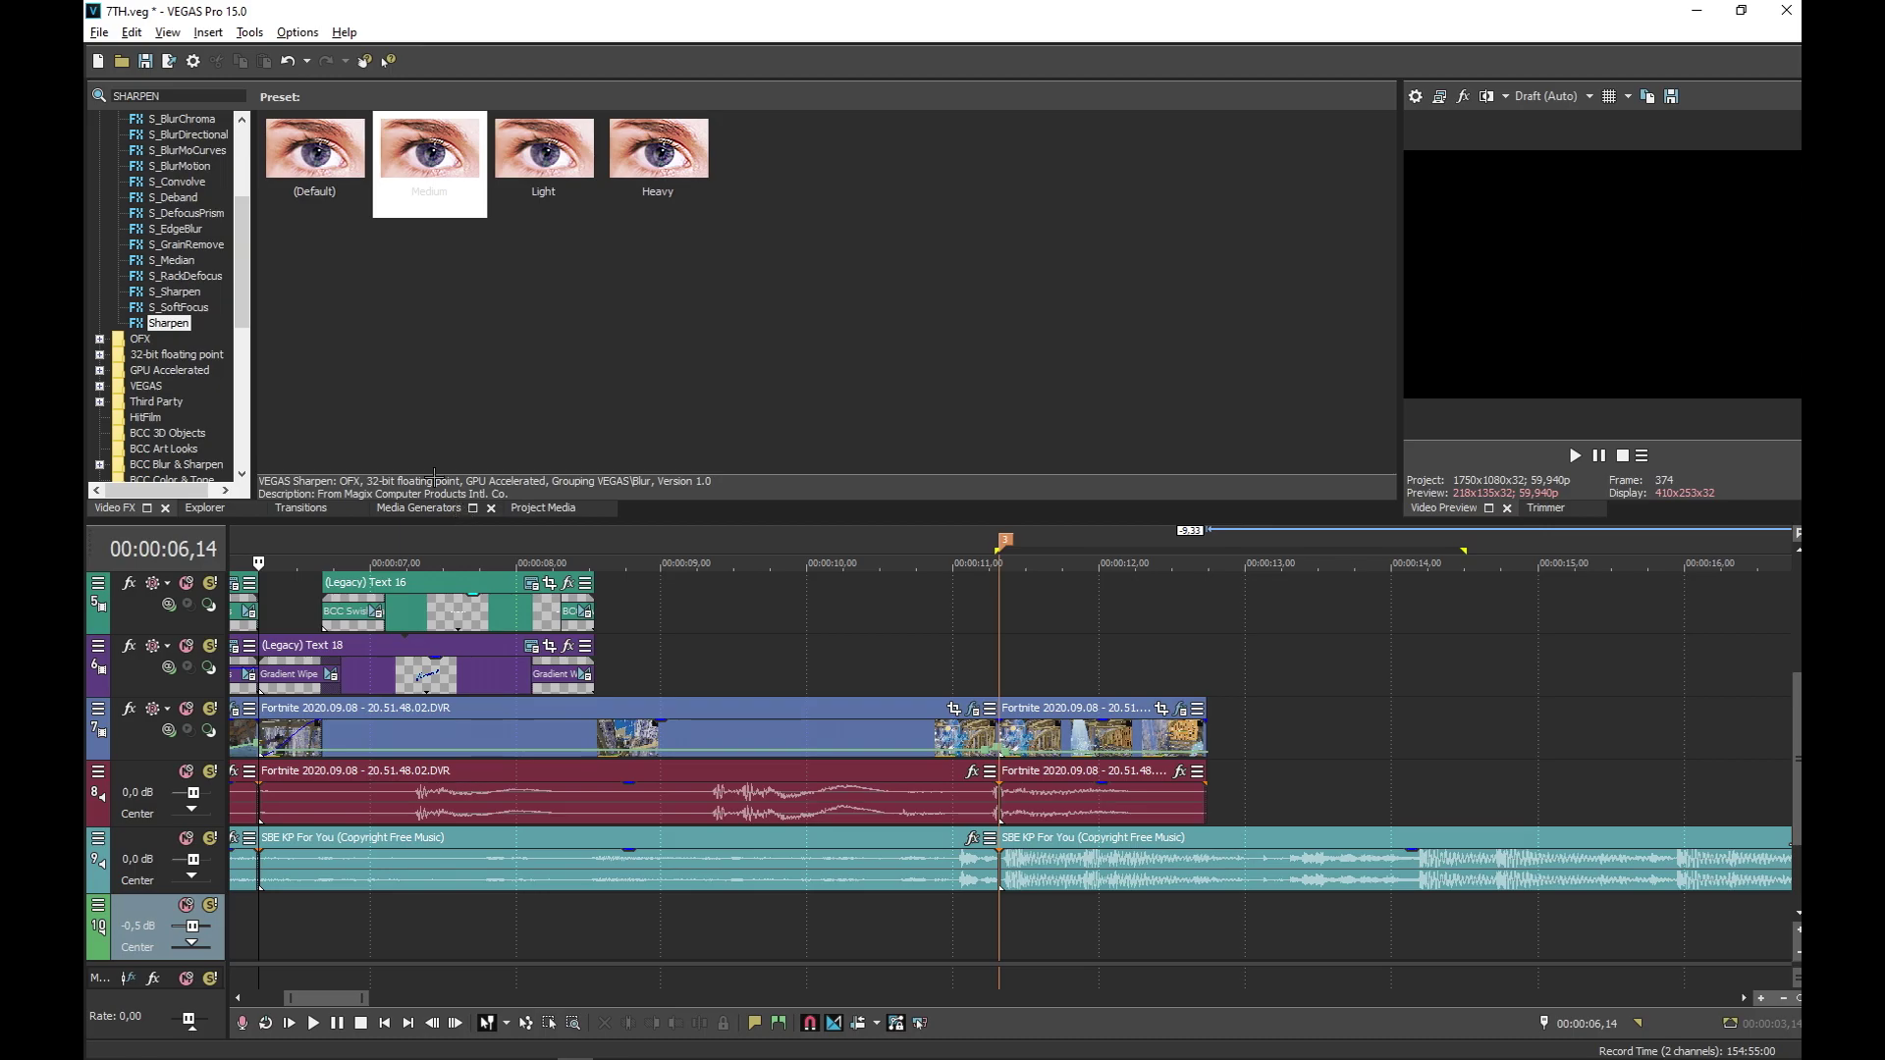
Find the Black and White effect and apply its default preset to the gameplay clip segment before the third marker
left_click(116, 95)
type("BLACK")
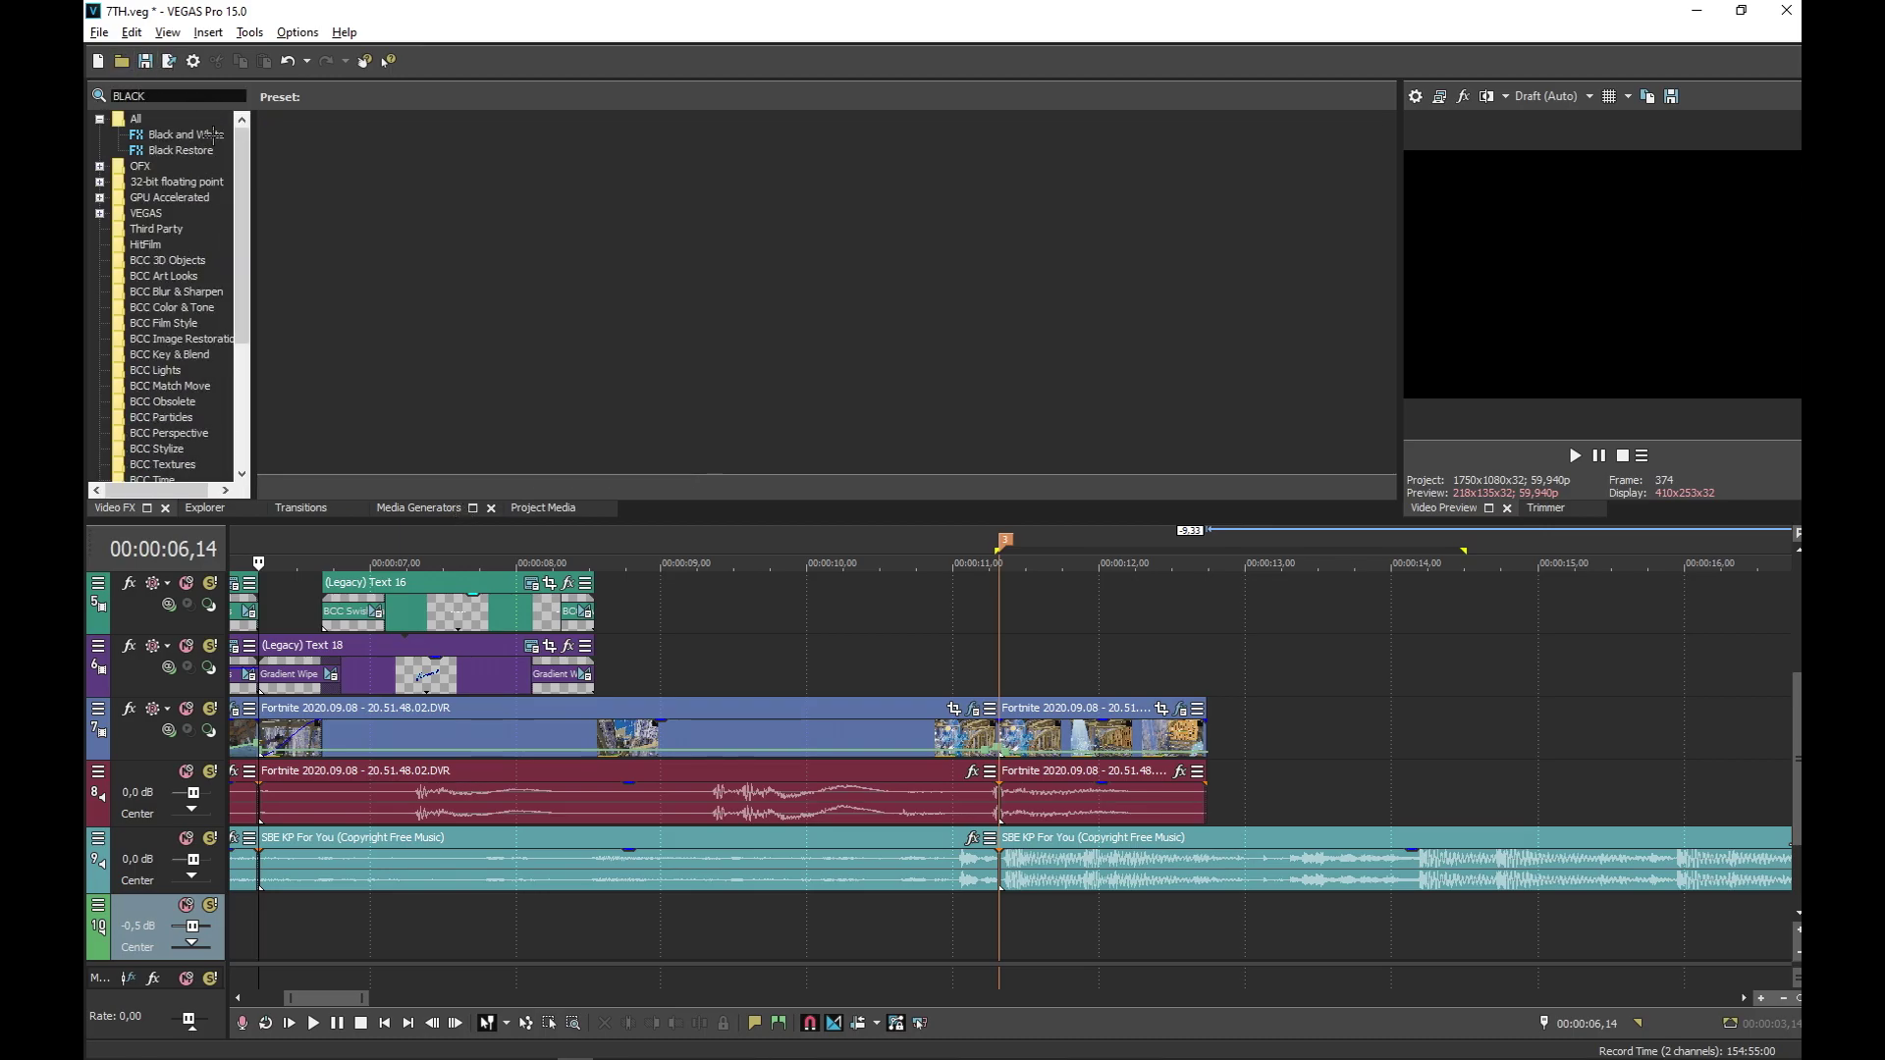
left_click(212, 135)
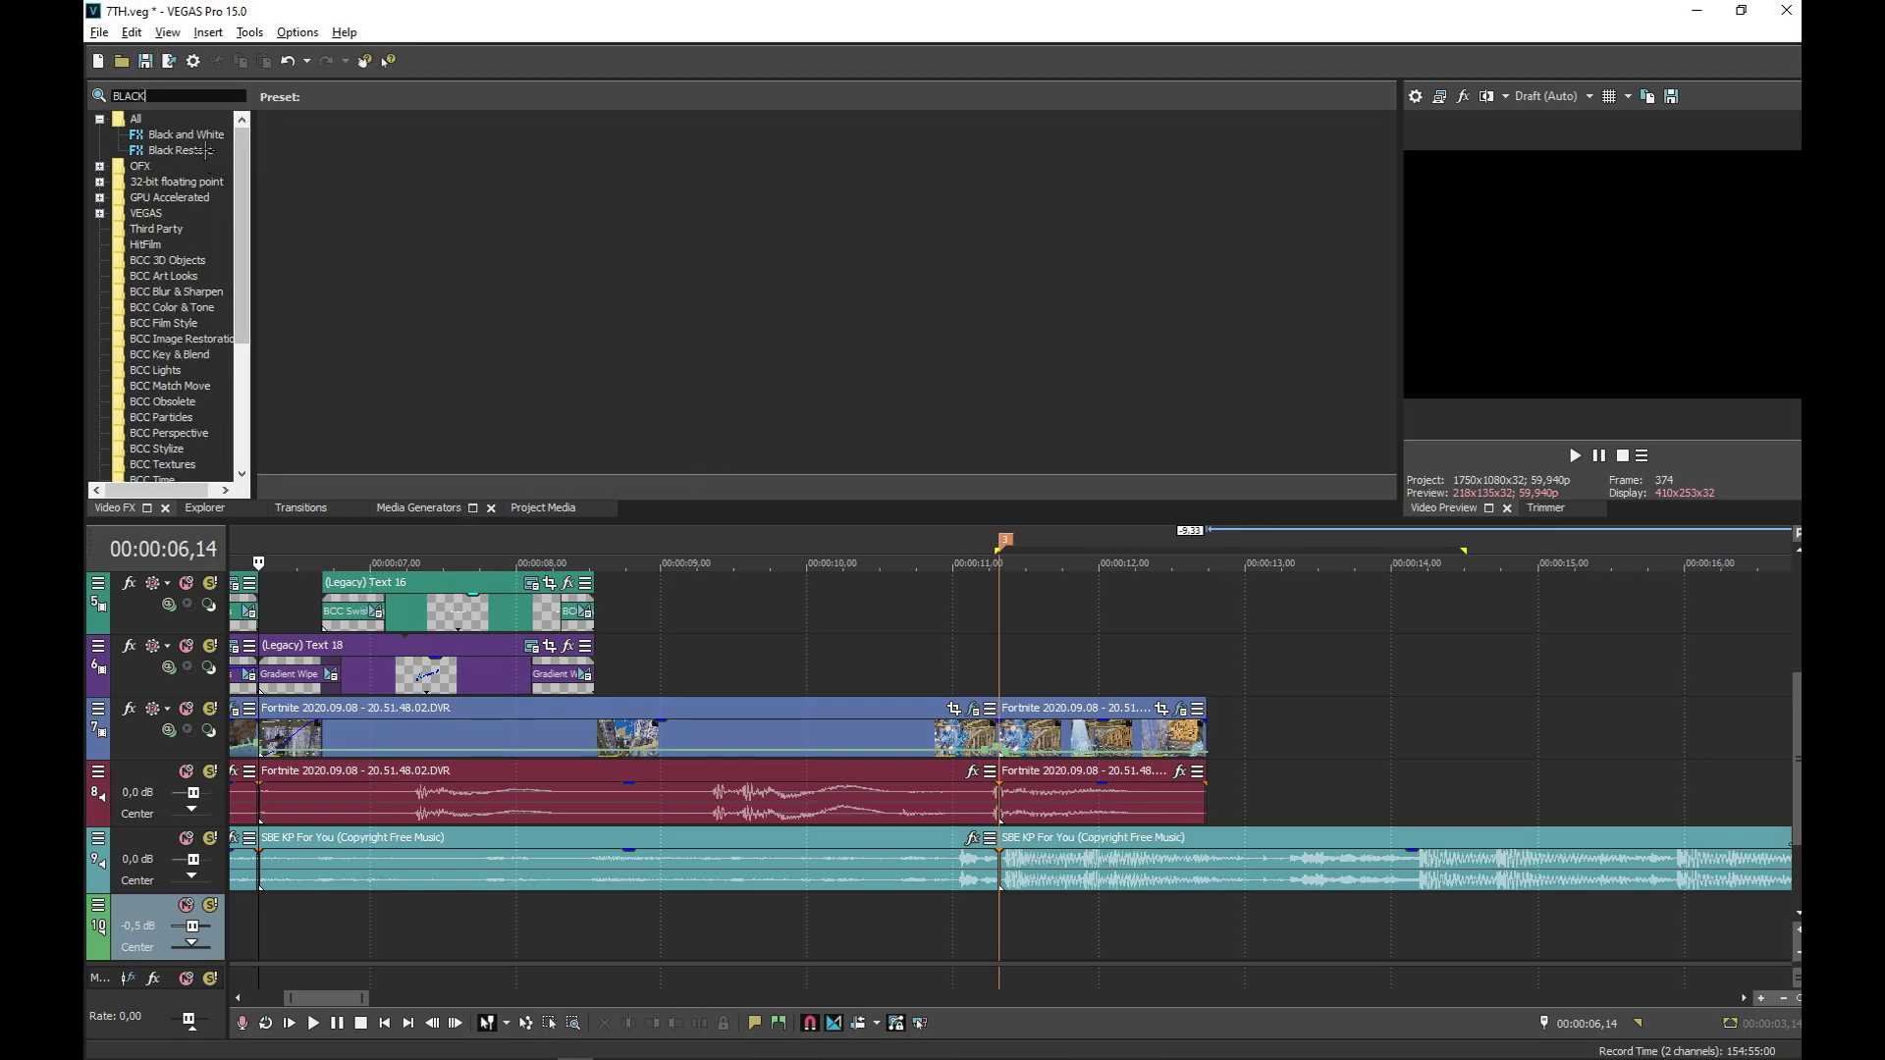
left_click_drag(314, 152, 545, 726)
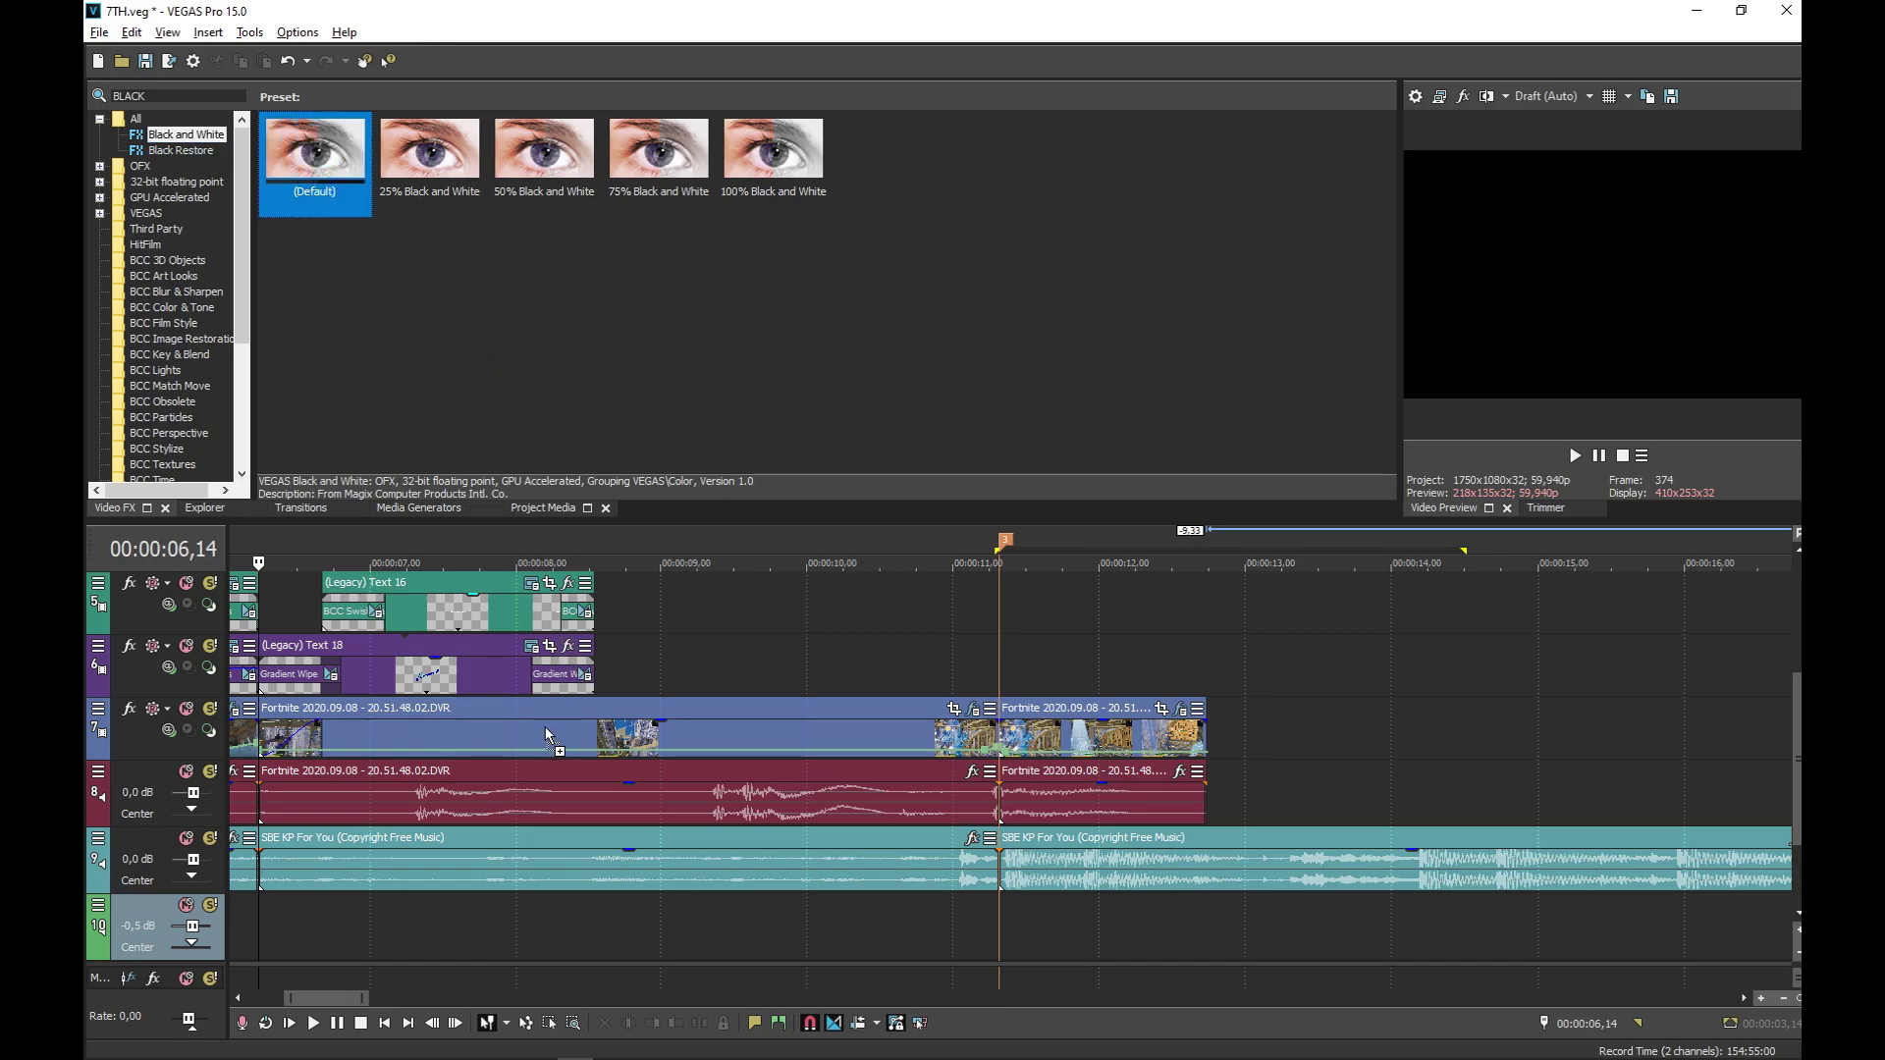
Animate the Black and White blend amount from 0,000 at the segment's start to 0,884 at its end (00:00:05,04)
left_click(508, 295)
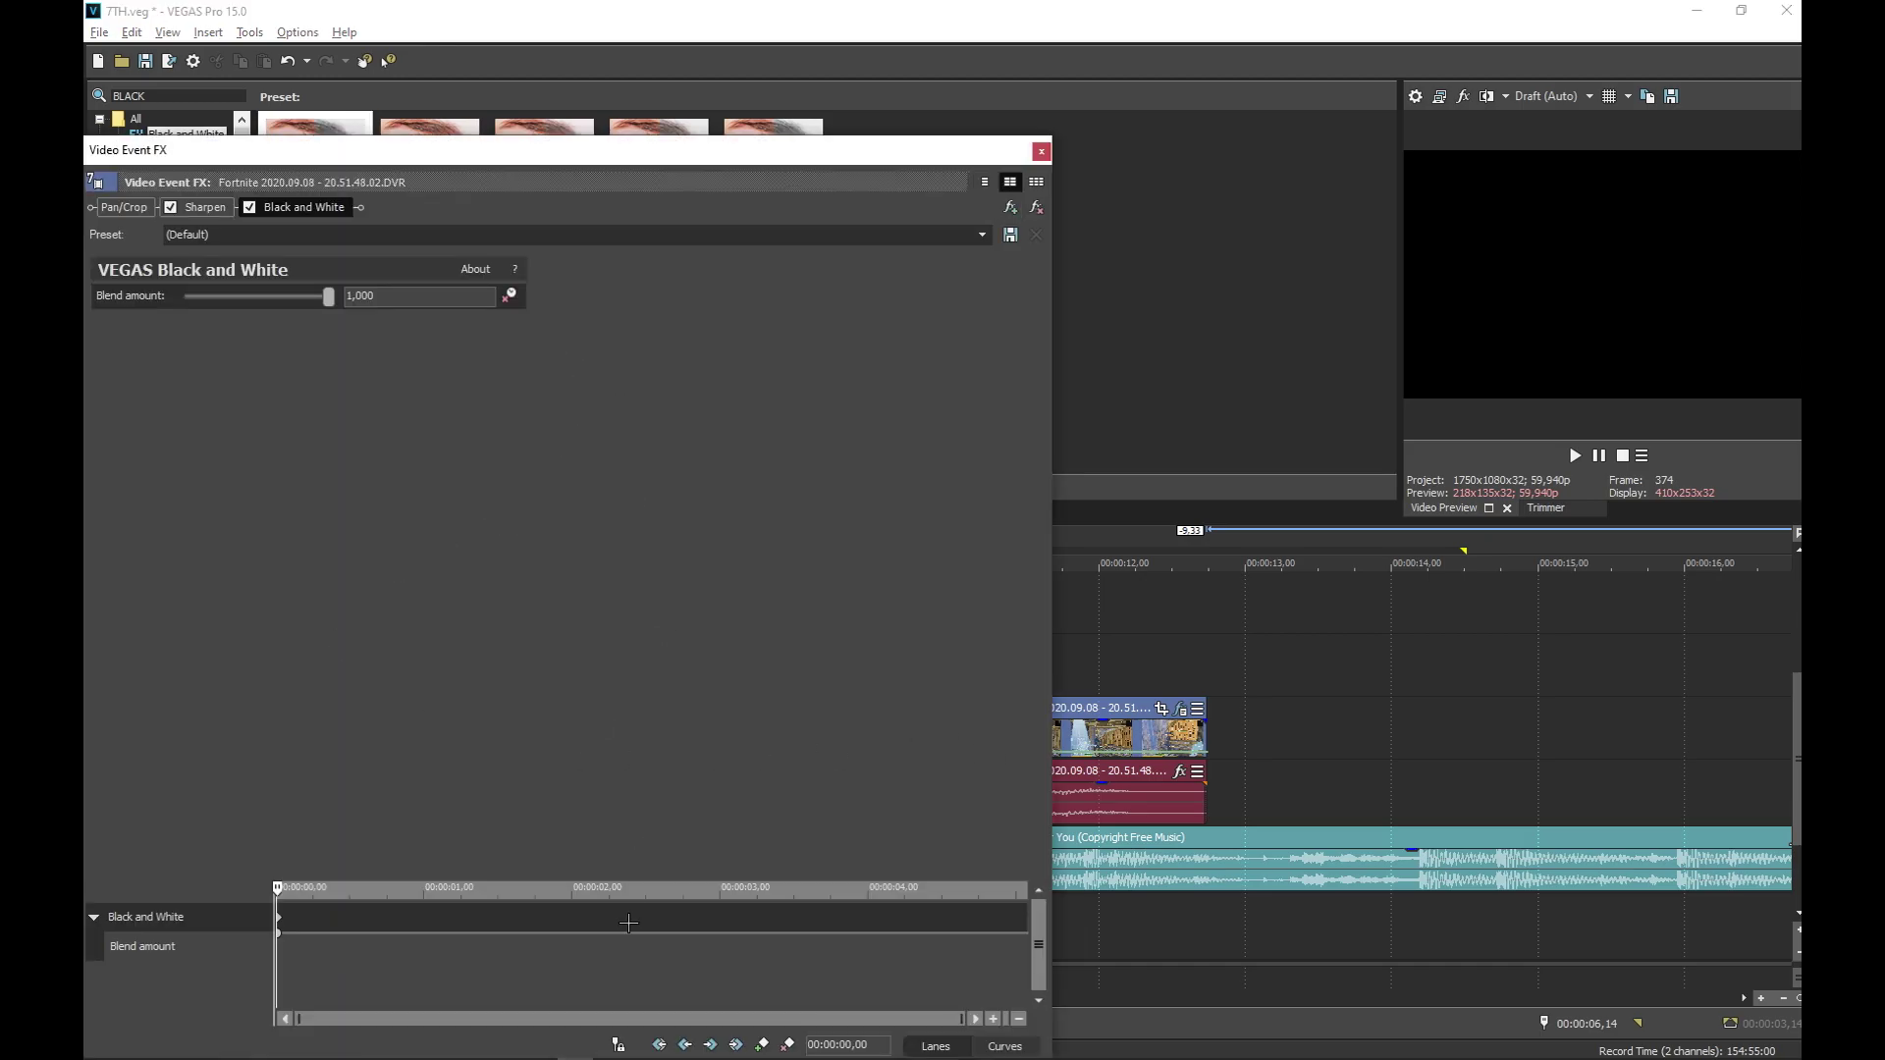
left_click_drag(957, 935, 224, 924)
left_click_drag(336, 300, 99, 298)
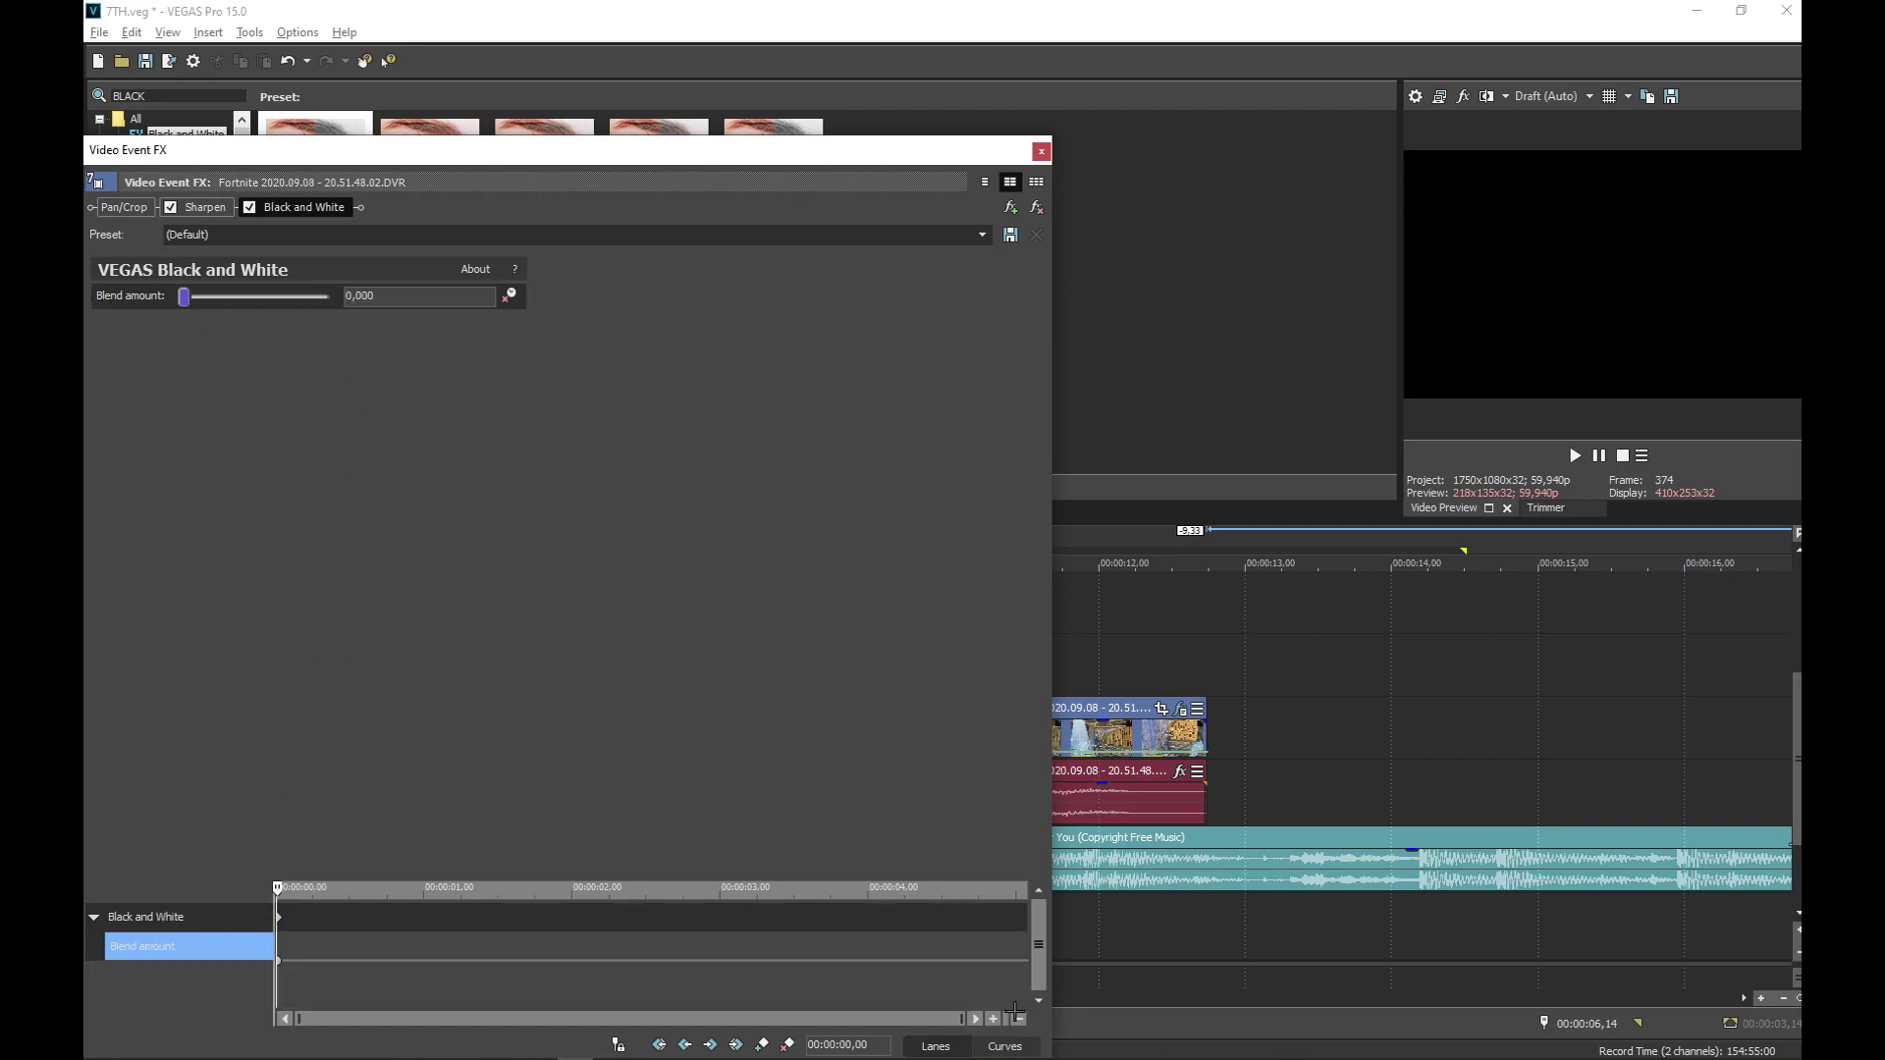
left_click(1009, 906)
left_click_drag(204, 315, 328, 323)
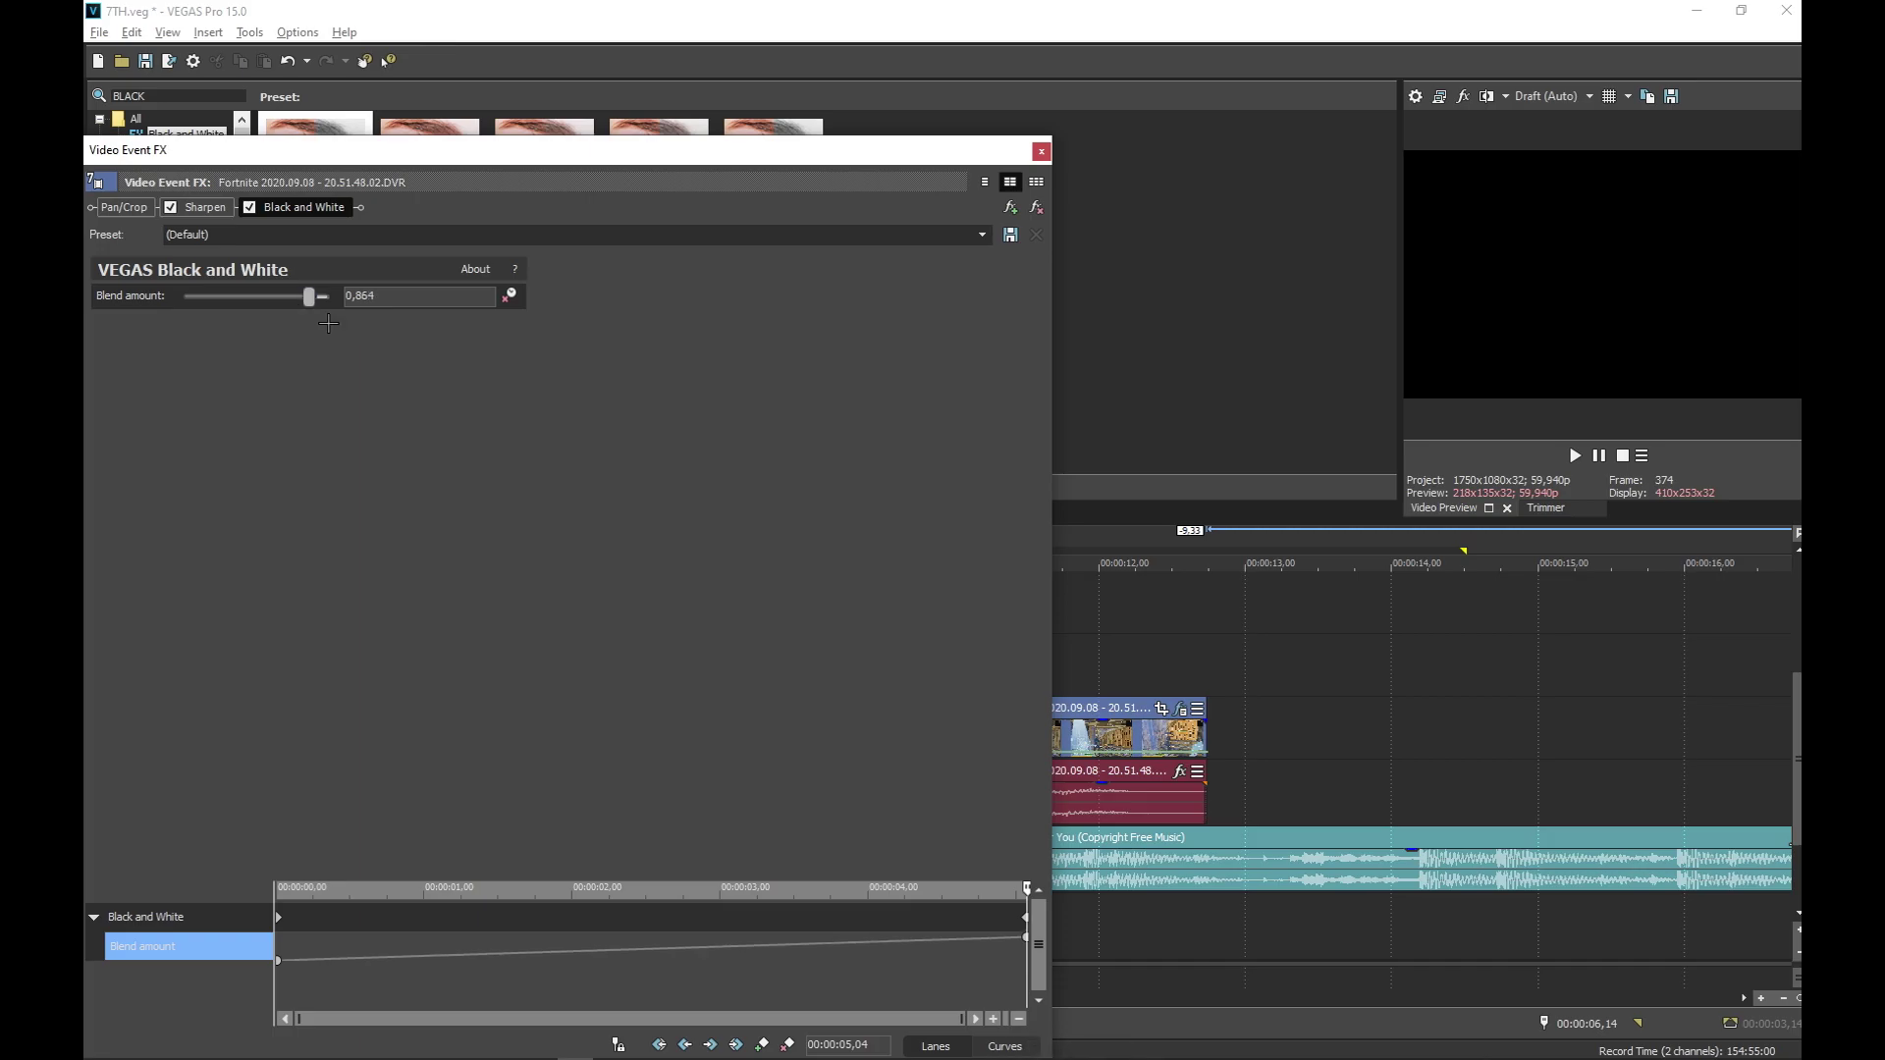
left_click(1041, 152)
Add a Resonant Filter with the Muffler preset to the gameplay audio segment before the third marker
left_click(974, 774)
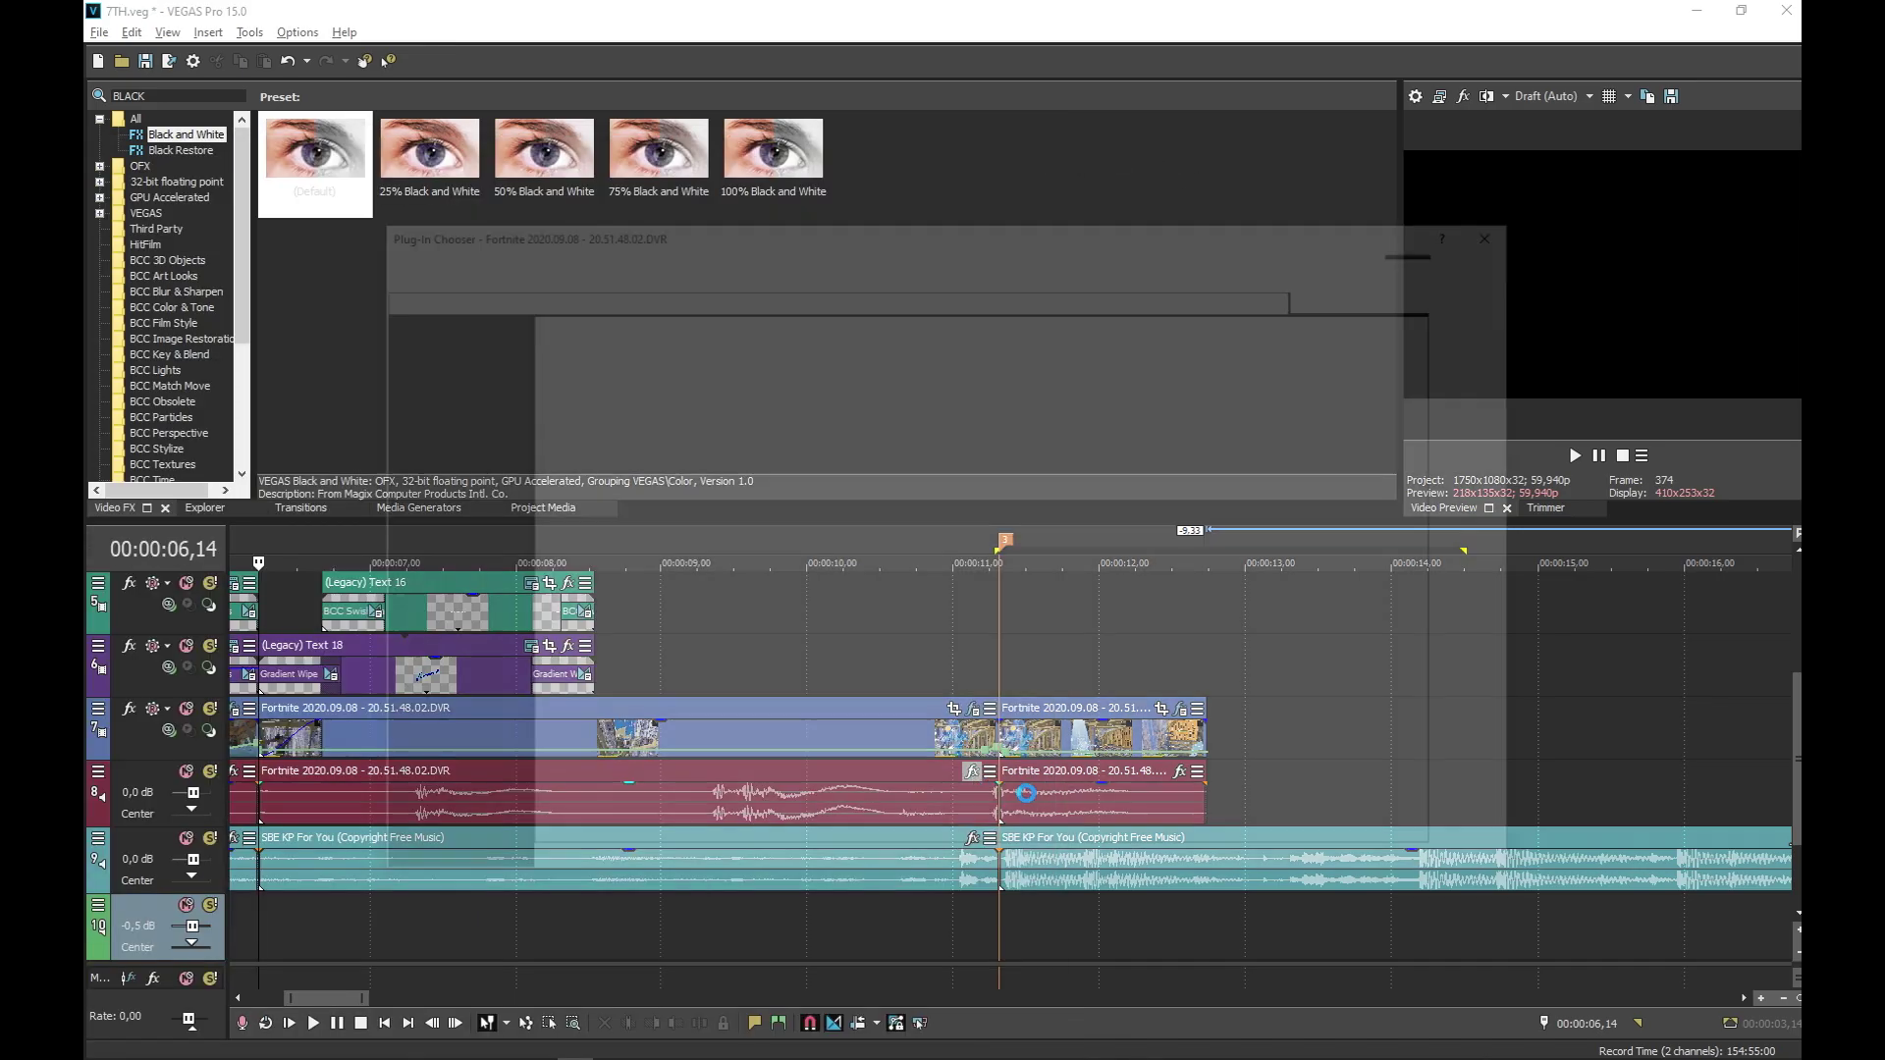
left_click(646, 319)
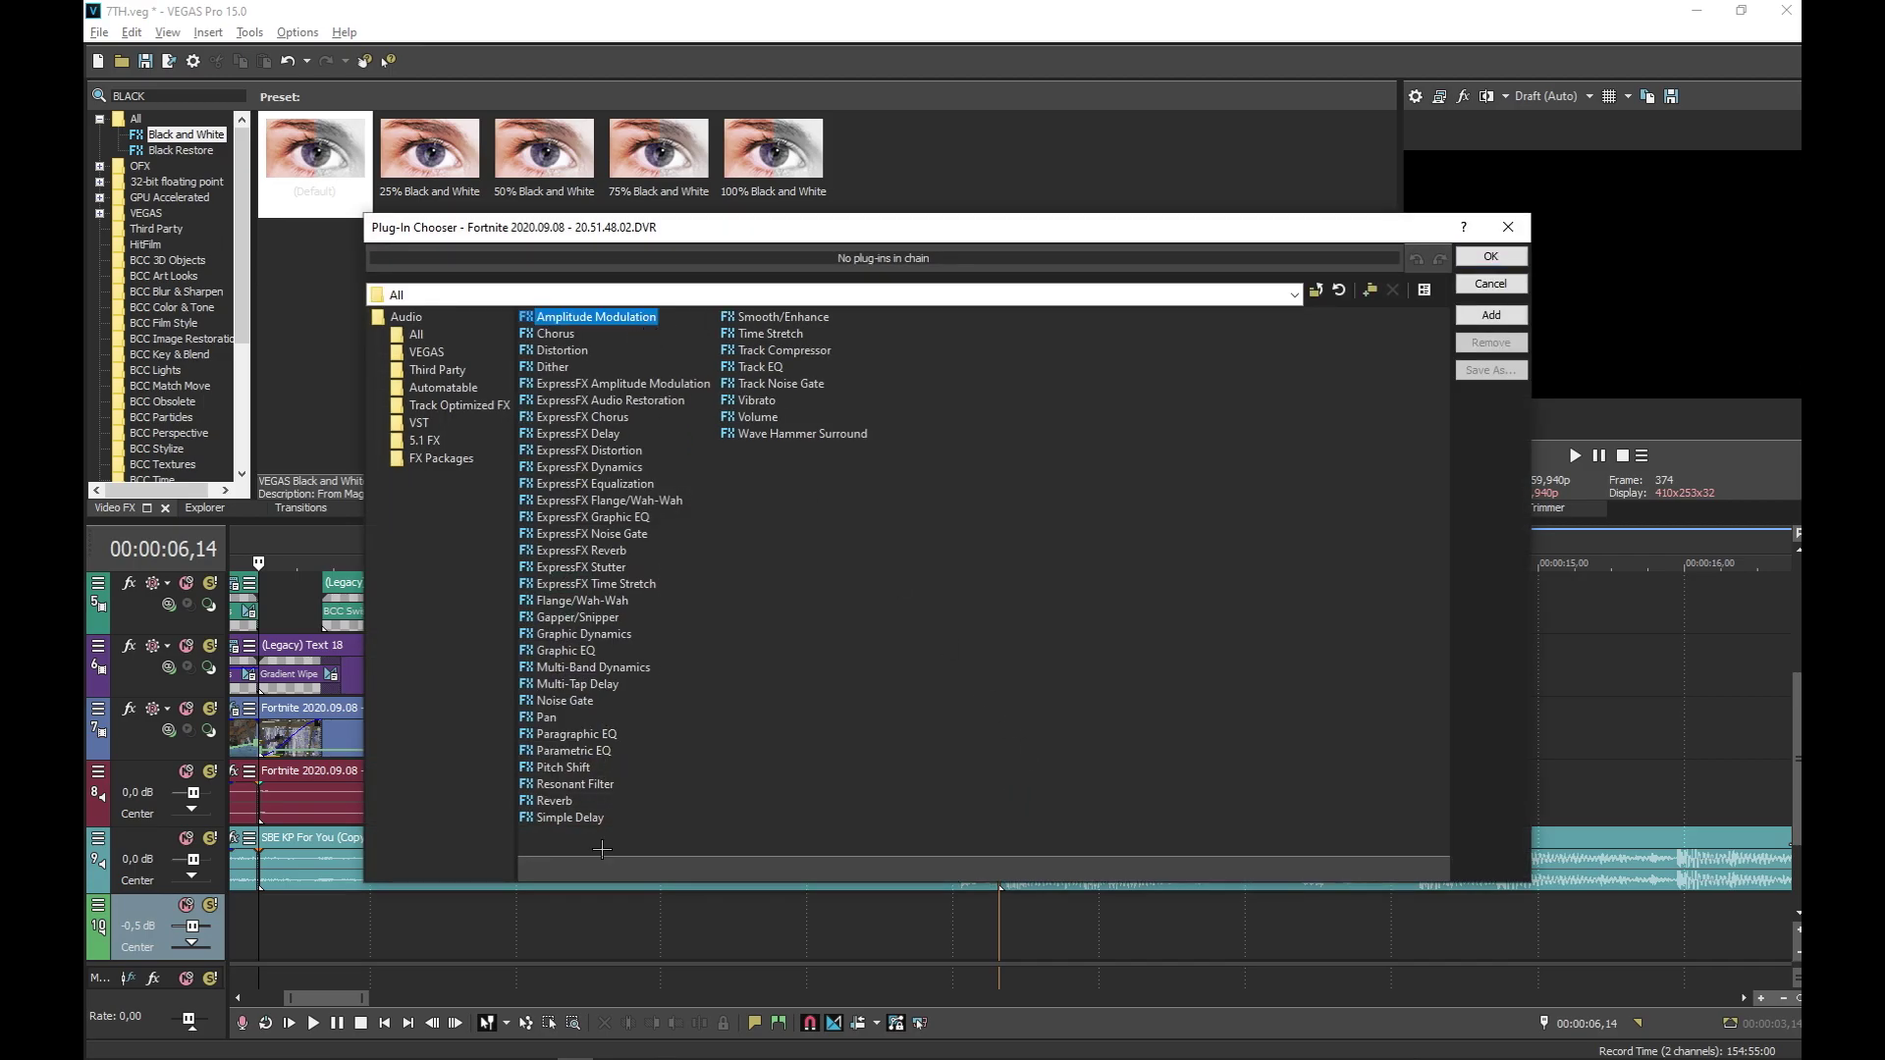
double_click(603, 803)
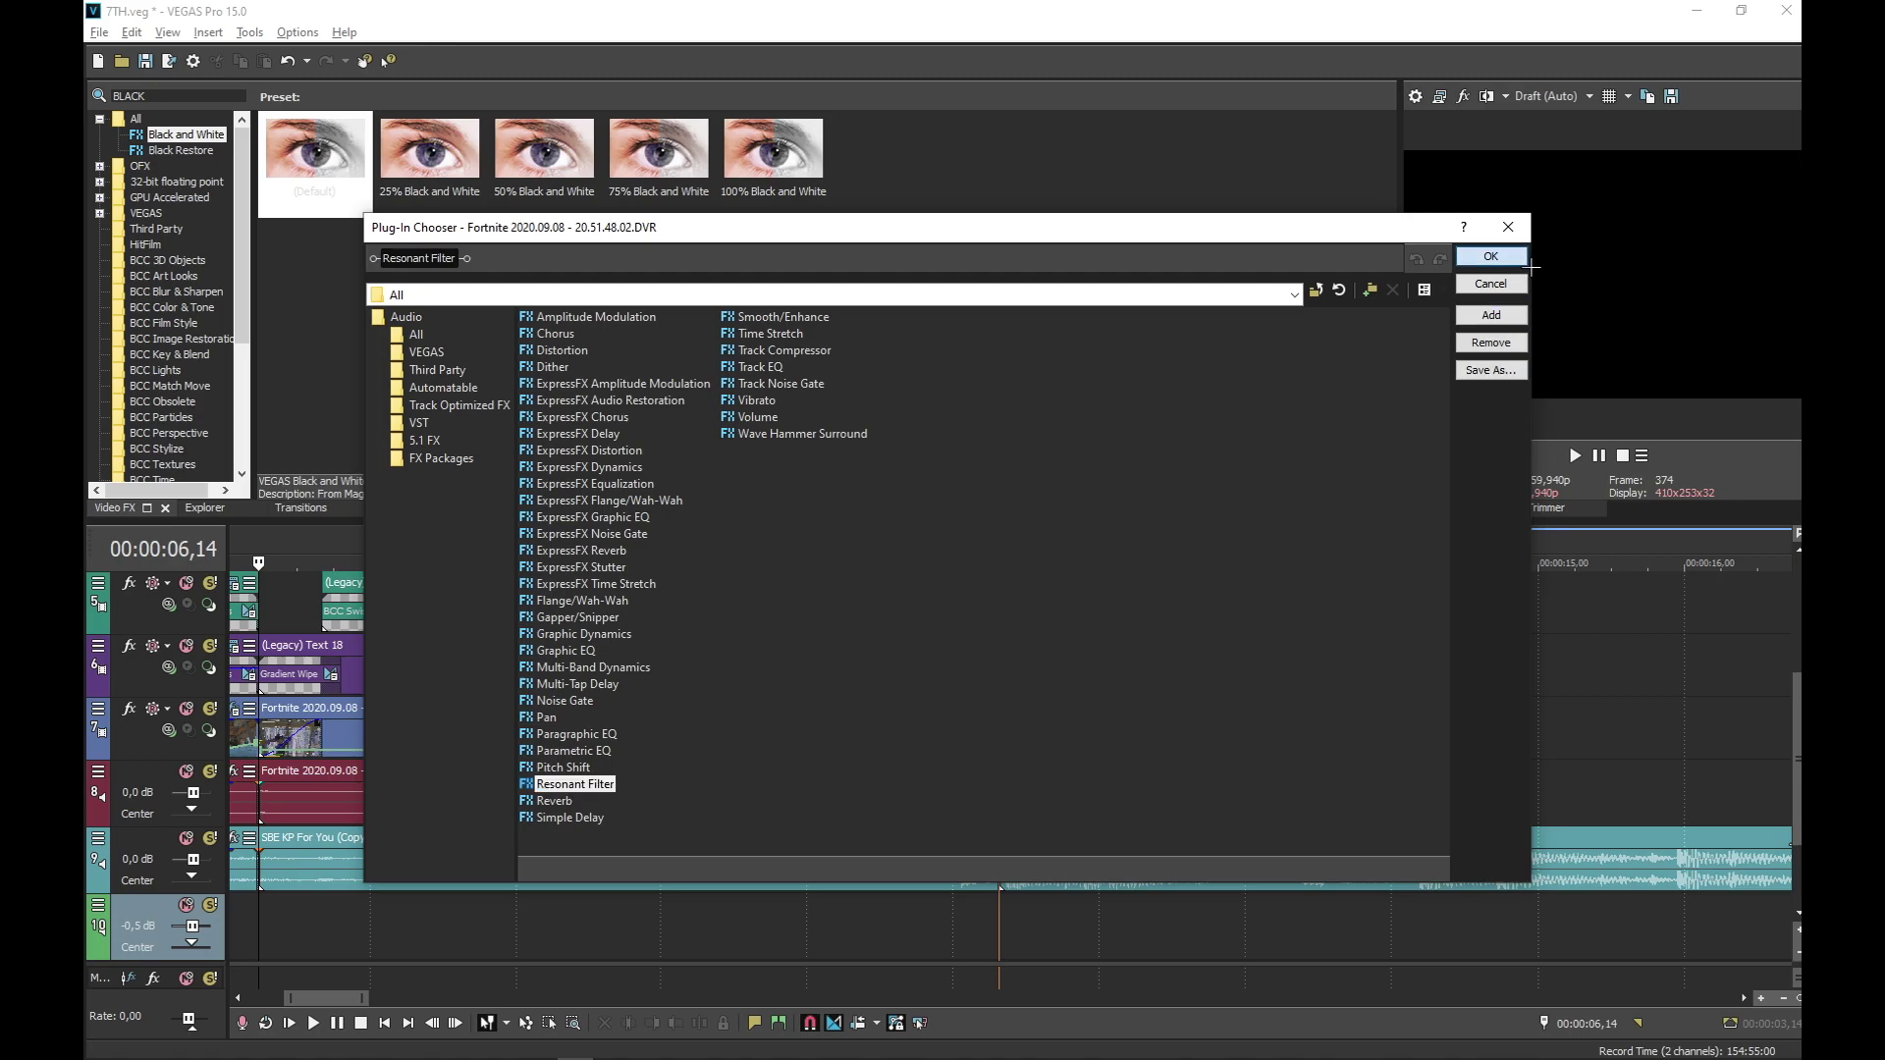
left_click(1490, 256)
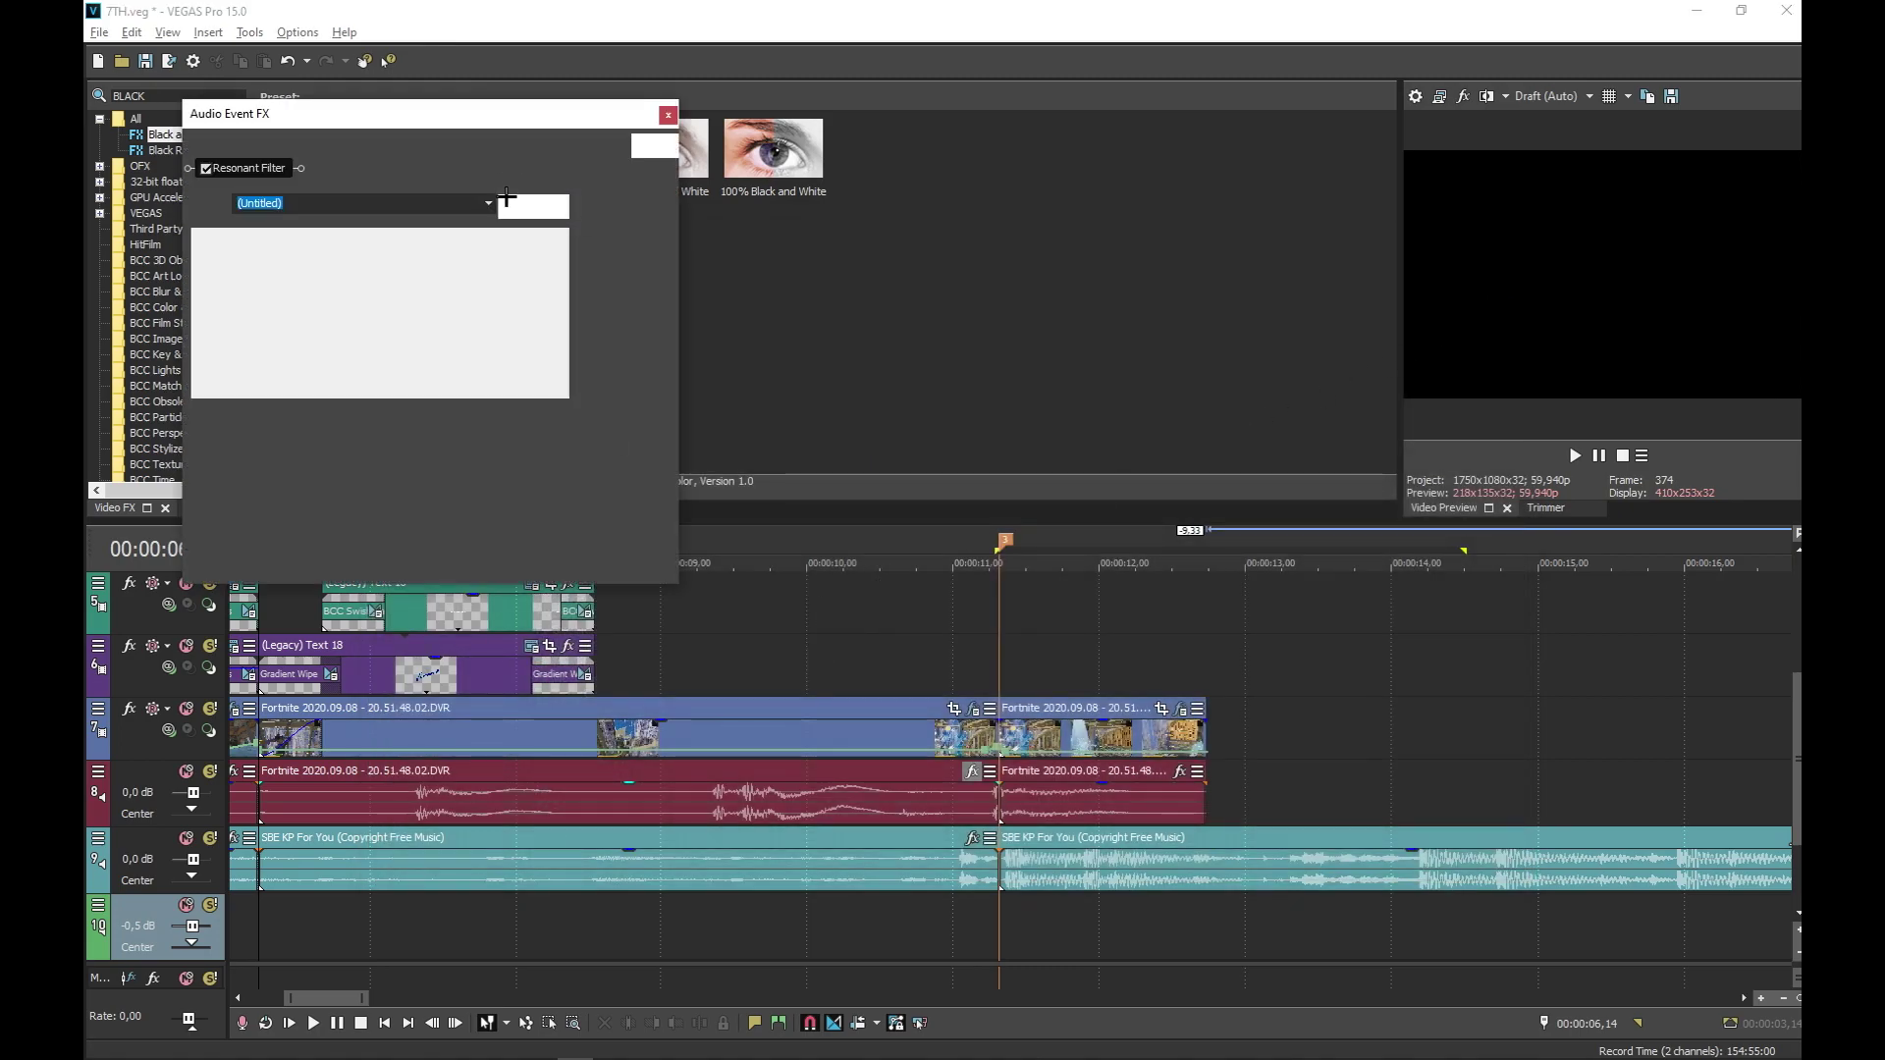
left_click(488, 203)
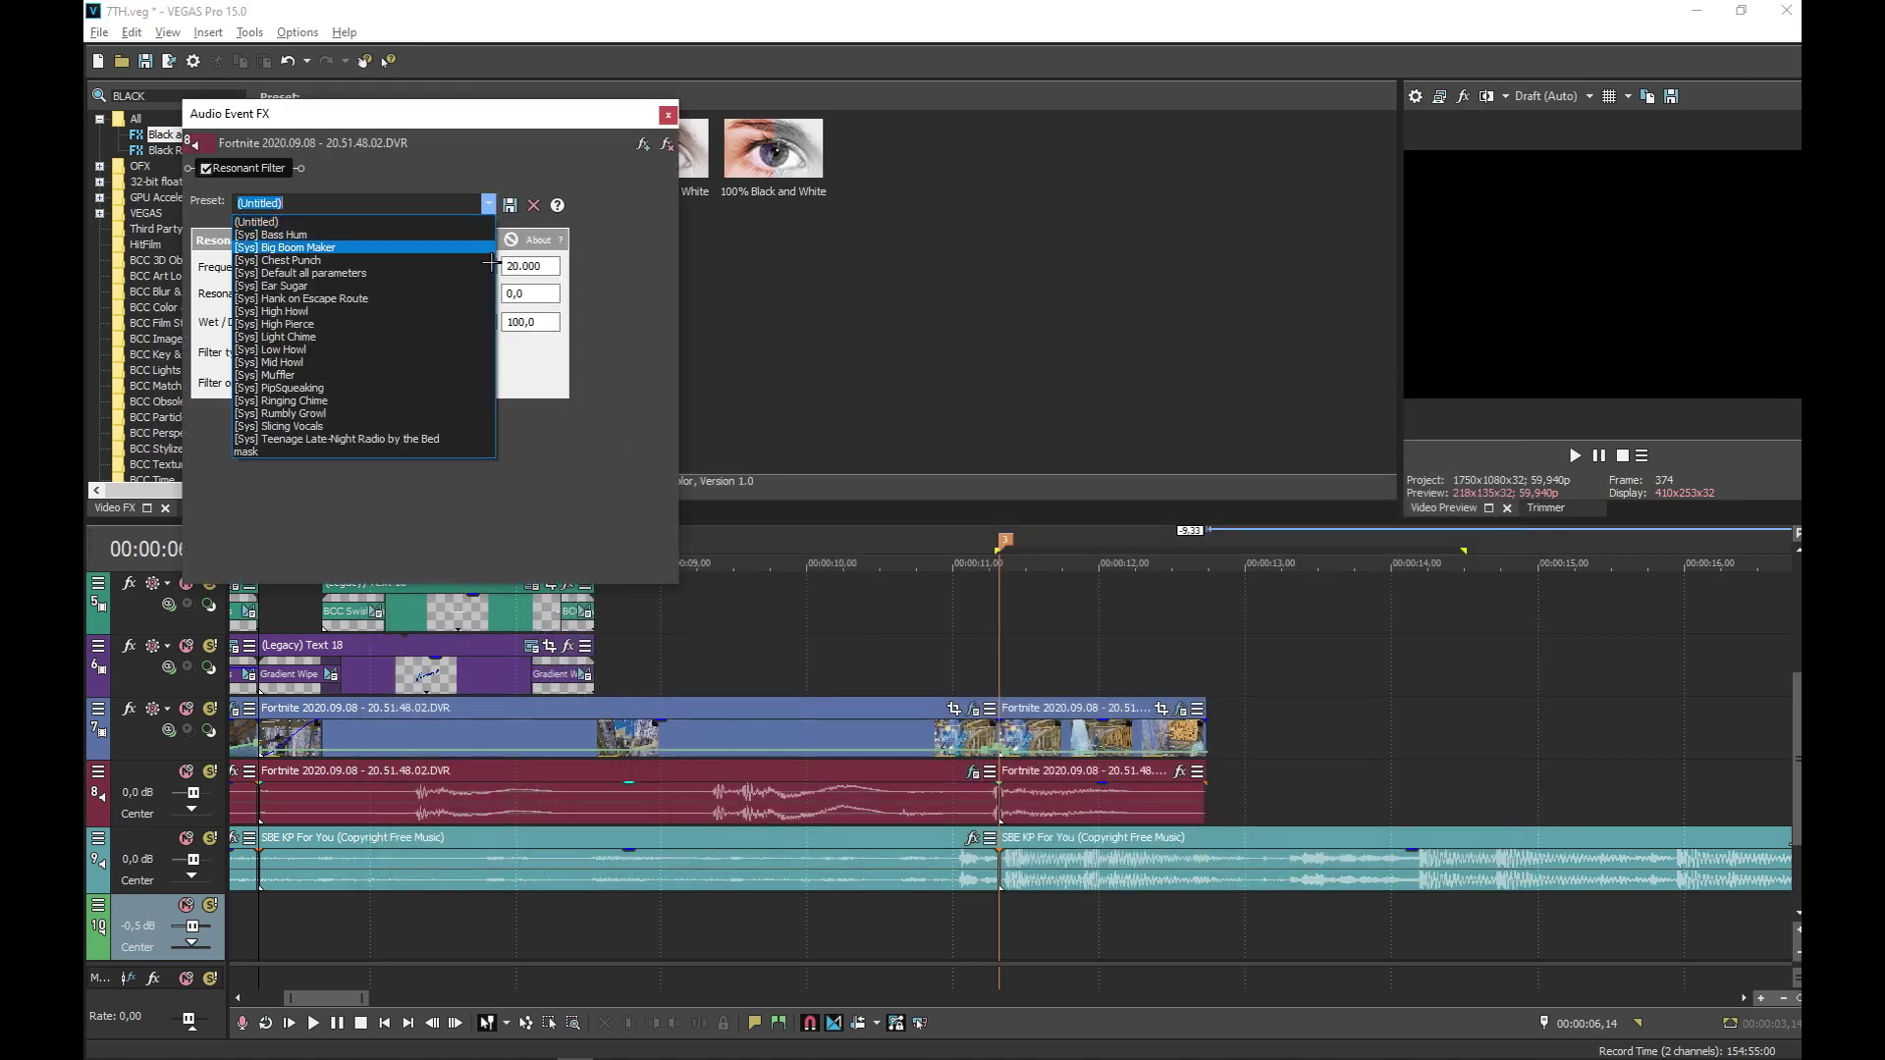
left_click(334, 376)
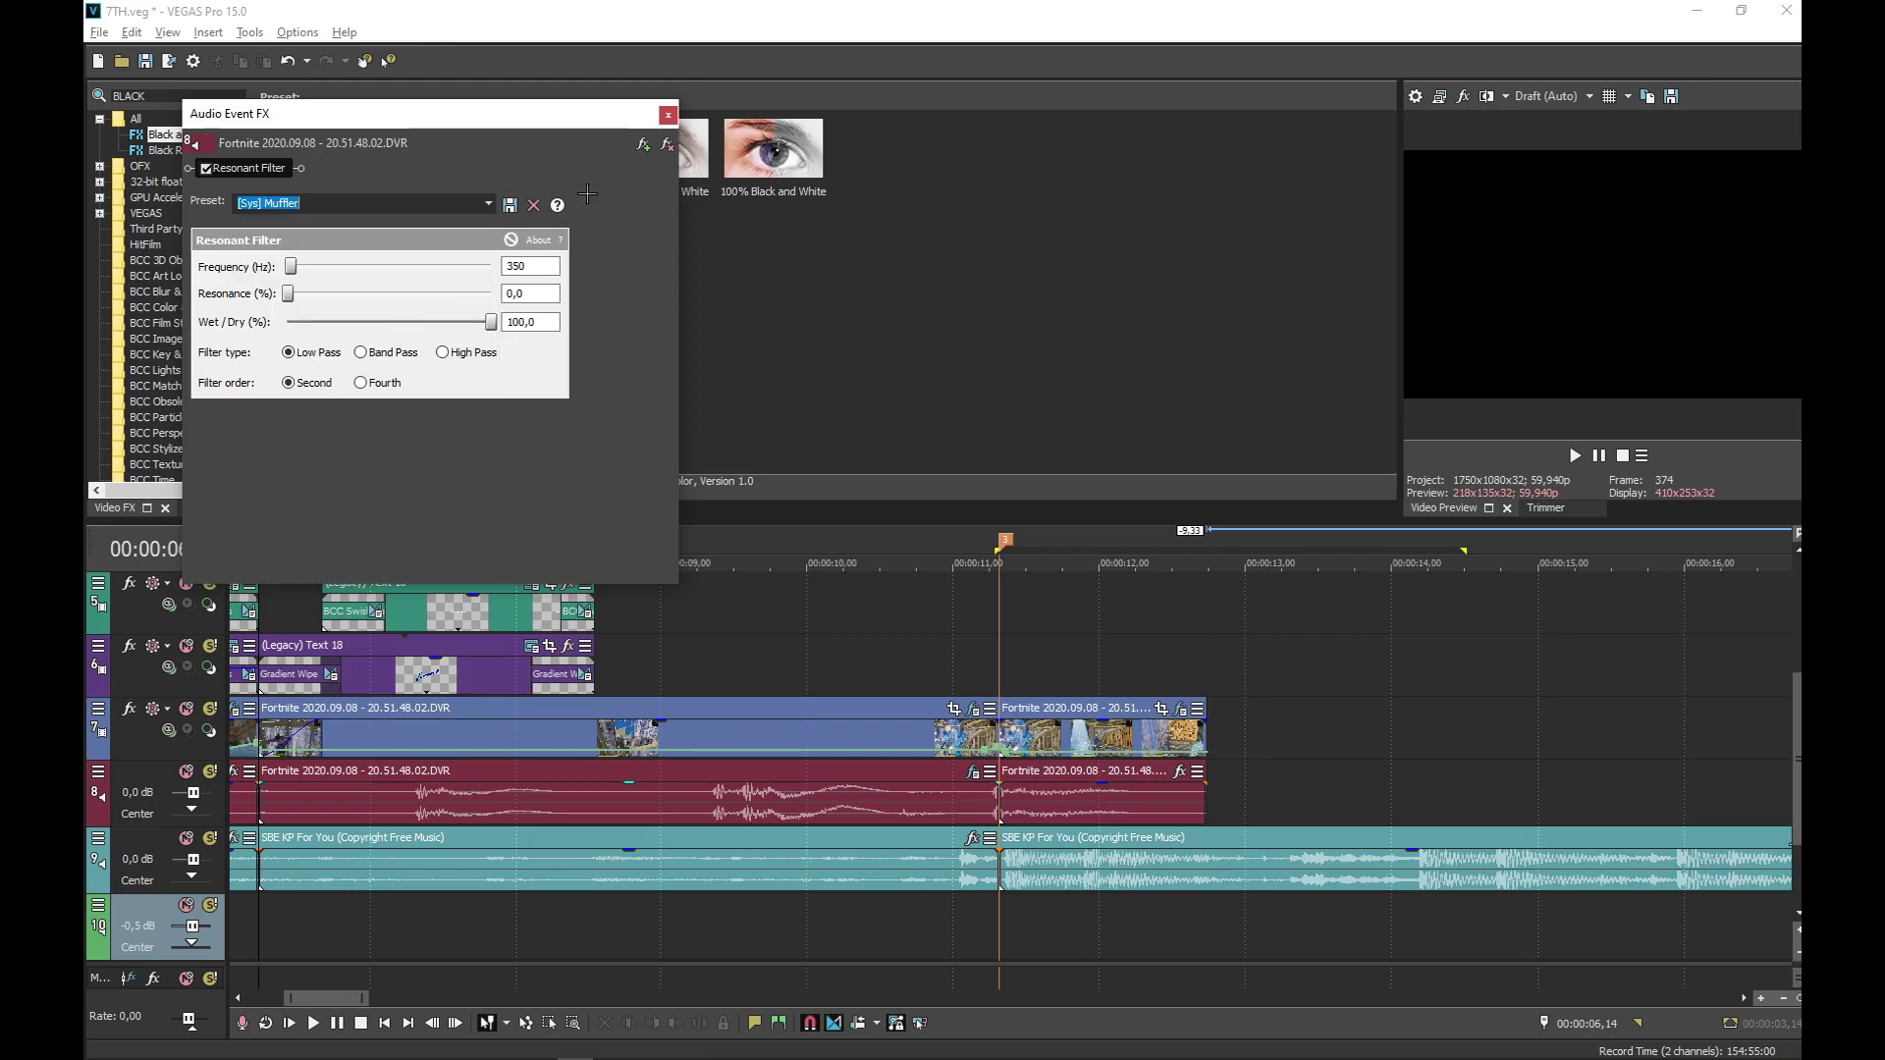
left_click(669, 116)
Play the gameplay clip from near its start to hear the muffled audio, and disable the Resonant Filter on the gameplay audio
left_click(266, 912)
key("space")
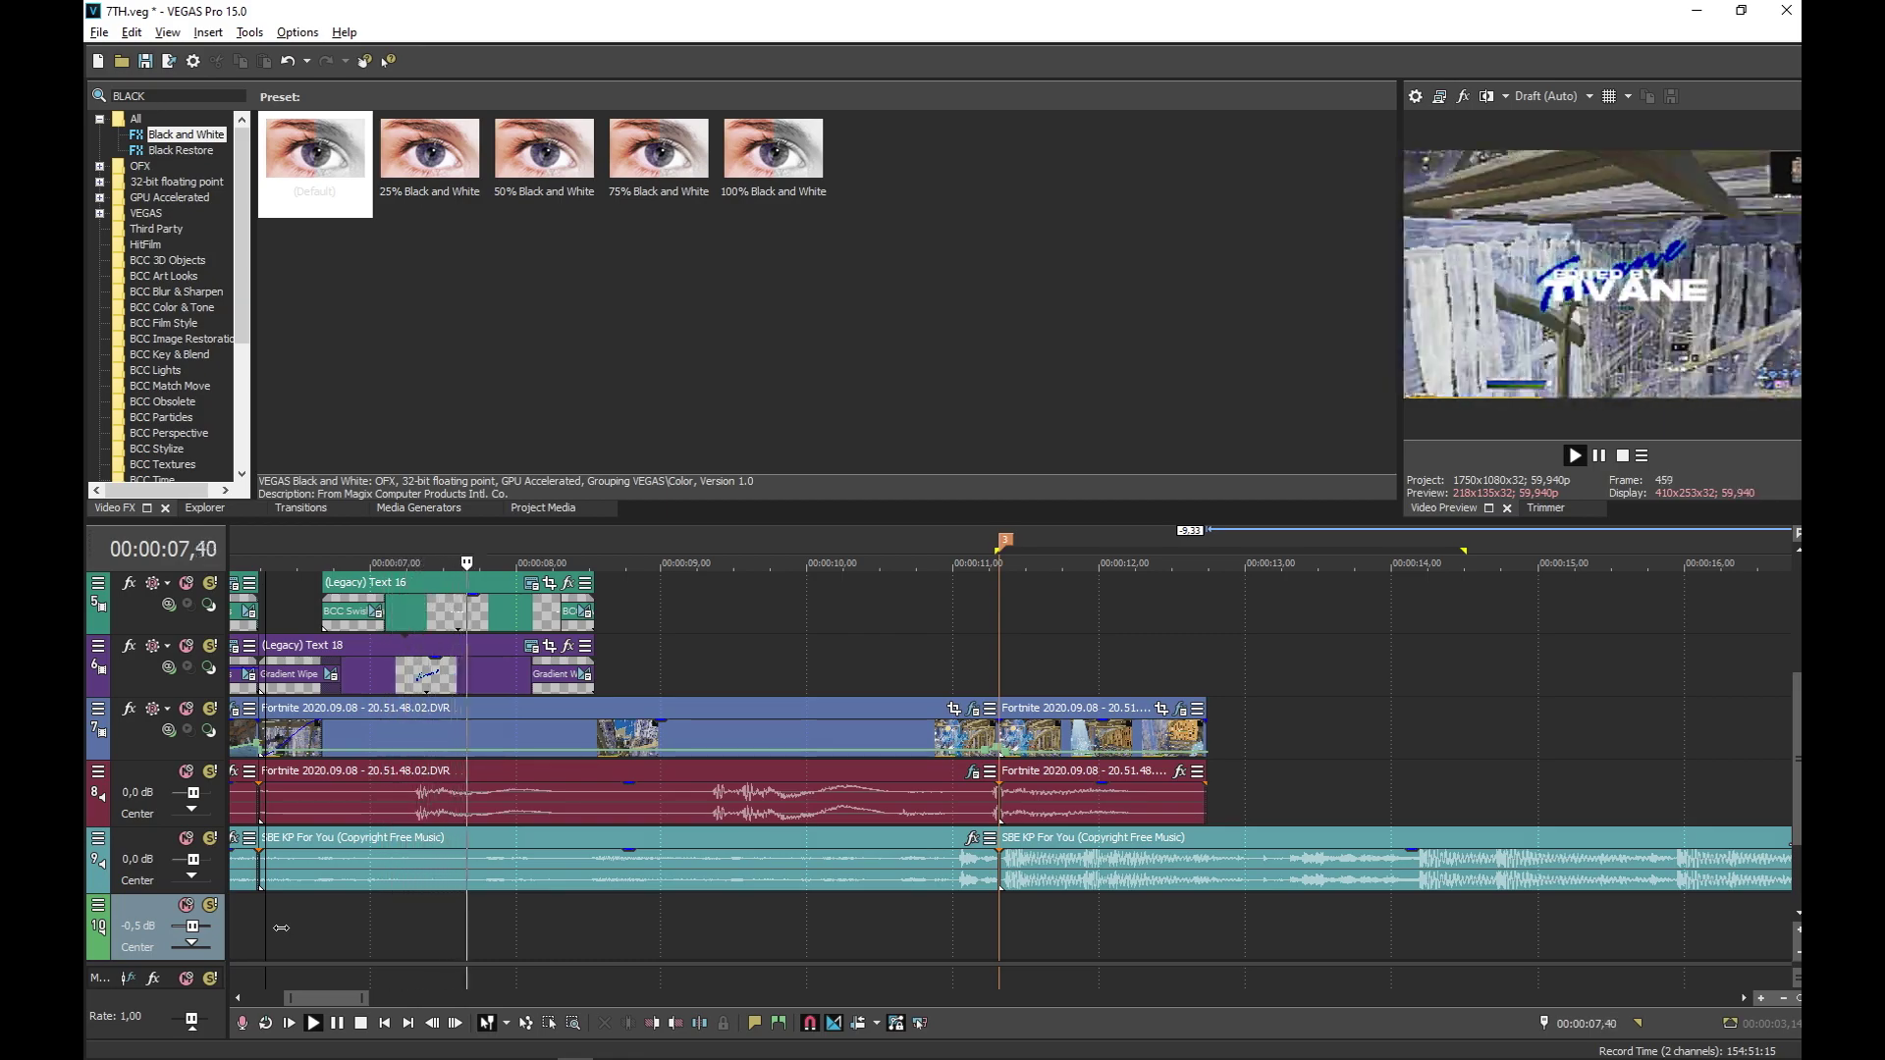
key("space")
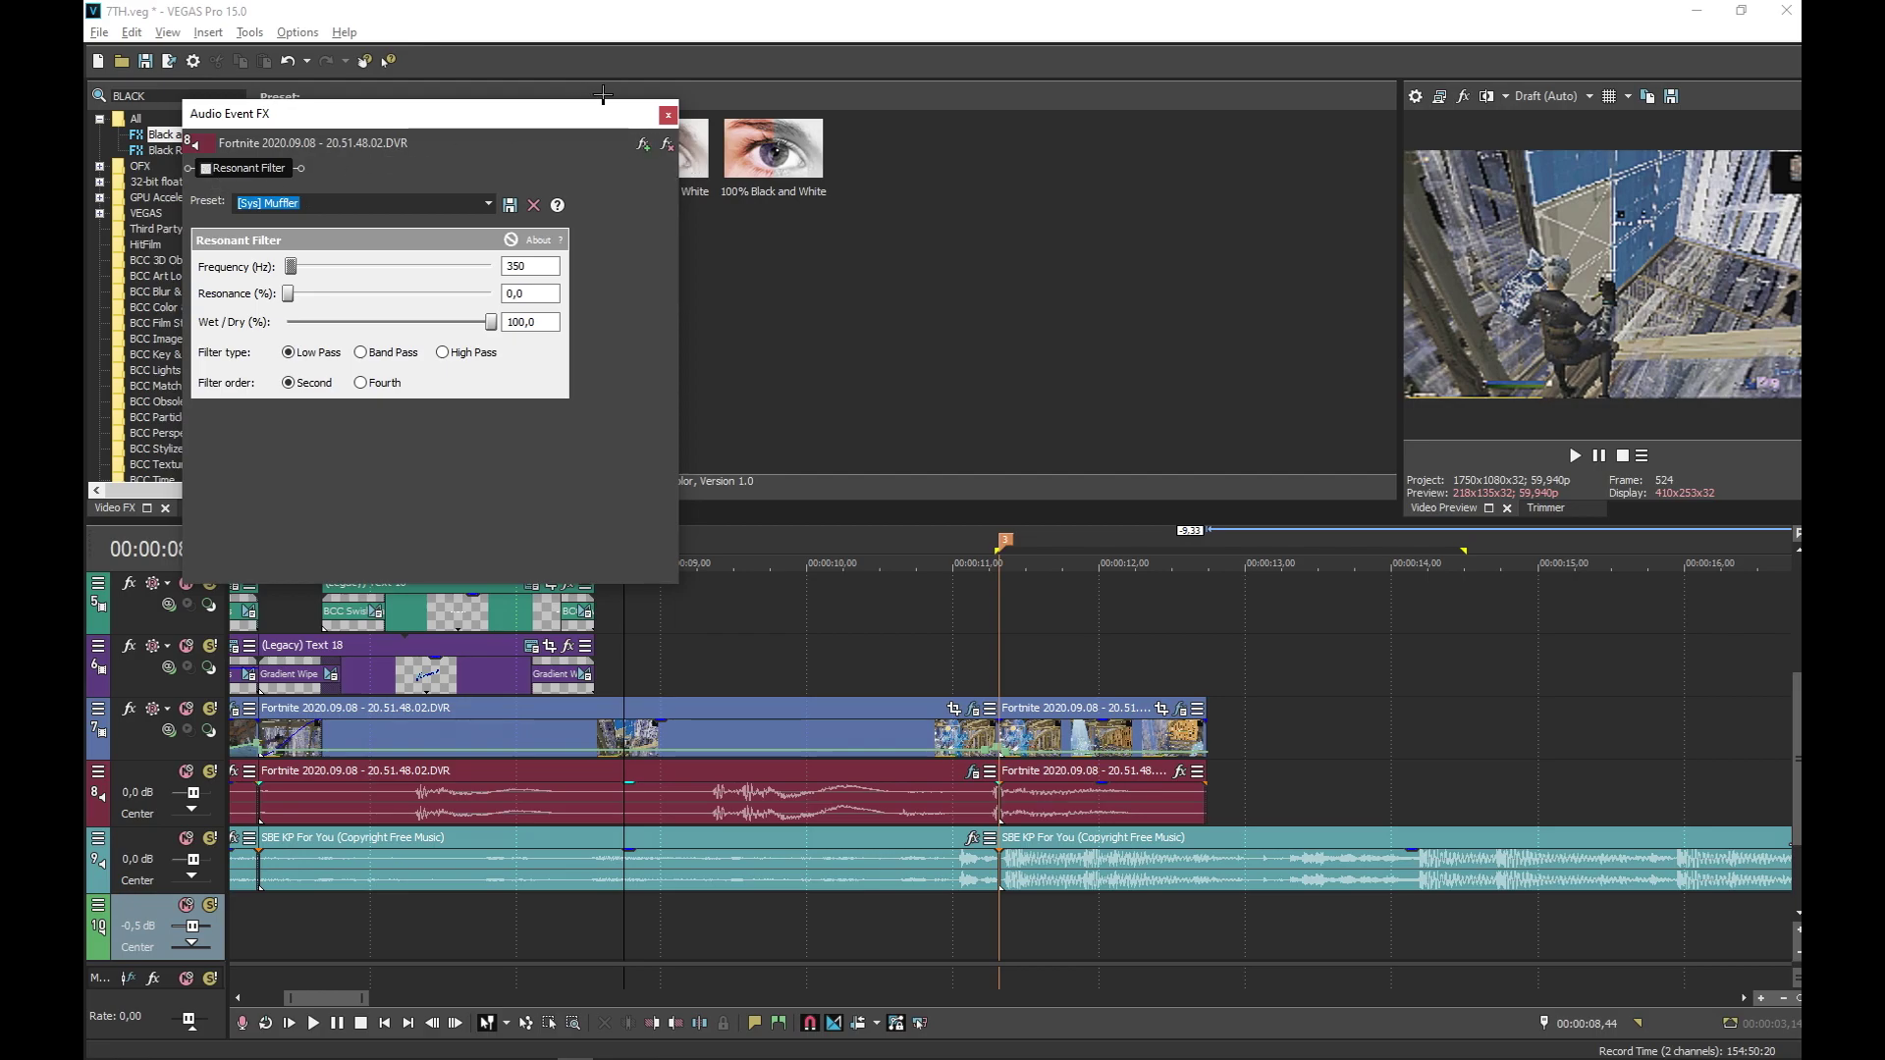
left_click(667, 115)
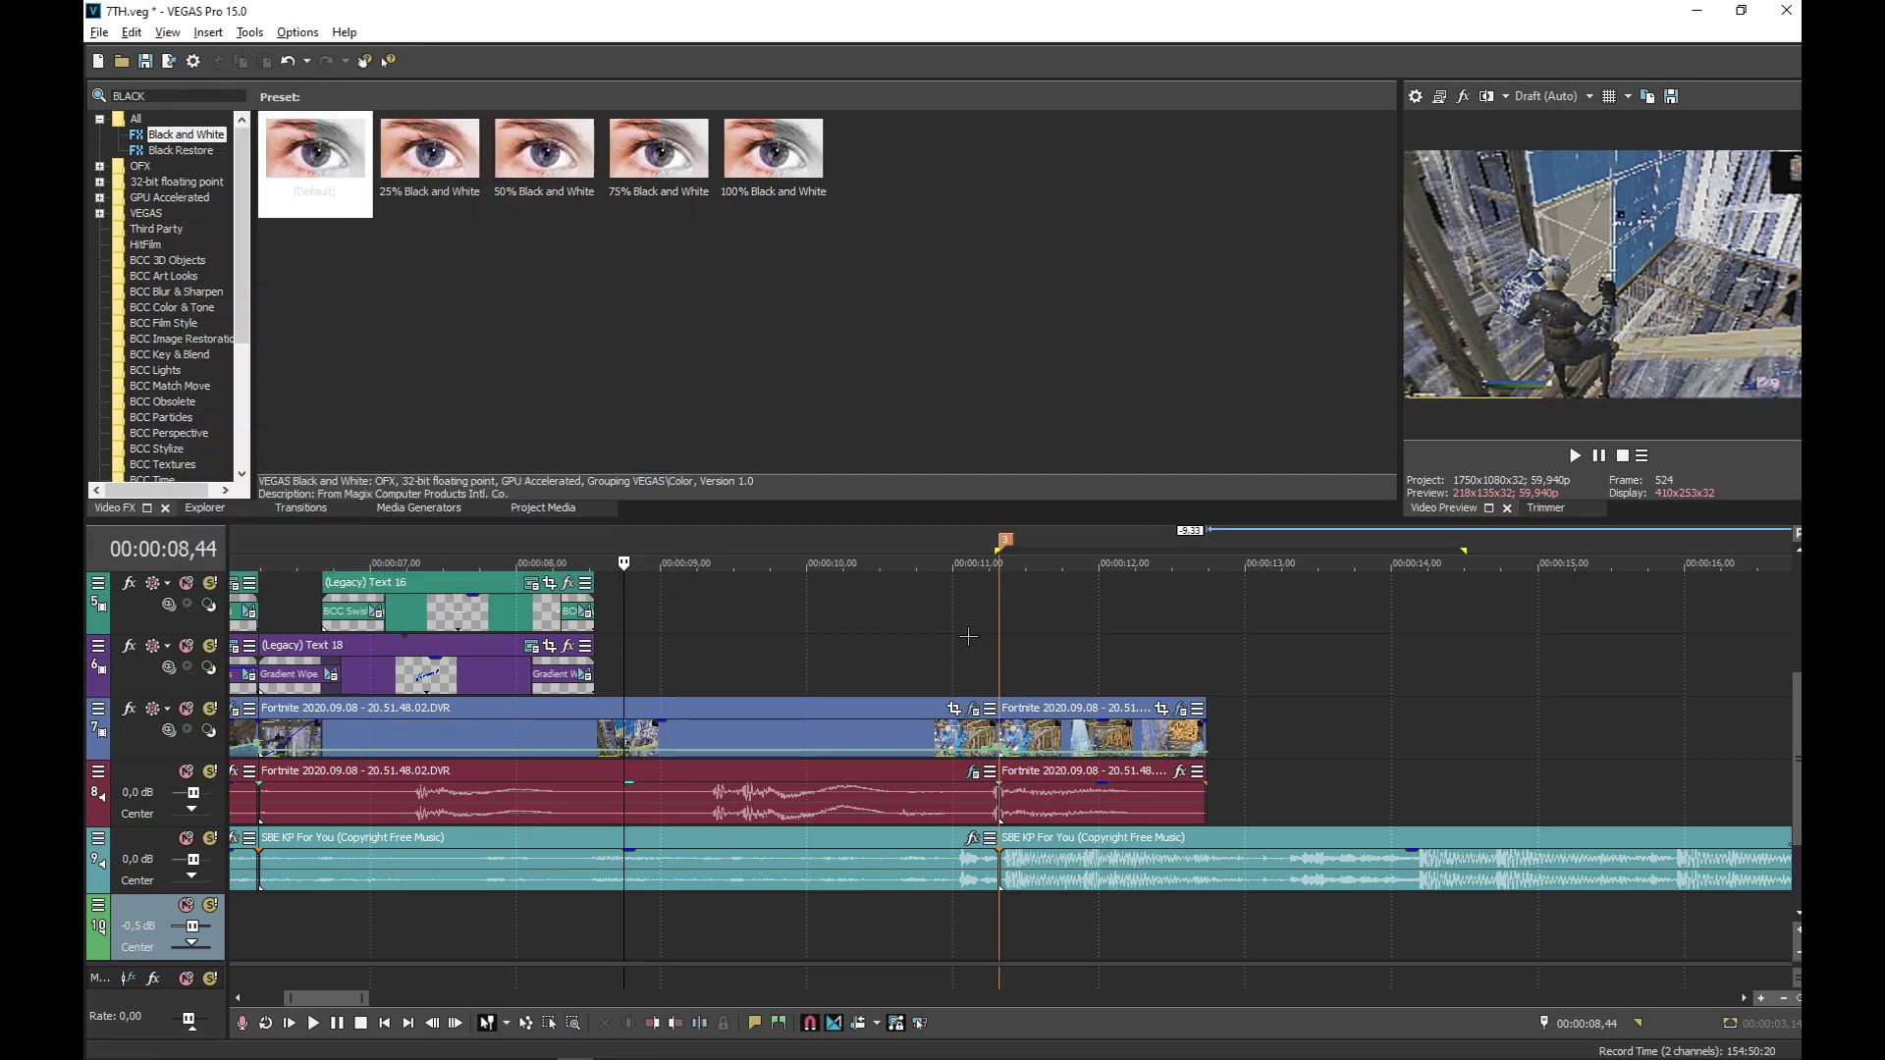
Add a Resonant Filter with the Muffler preset to the music segment before the third marker
left_click(972, 841)
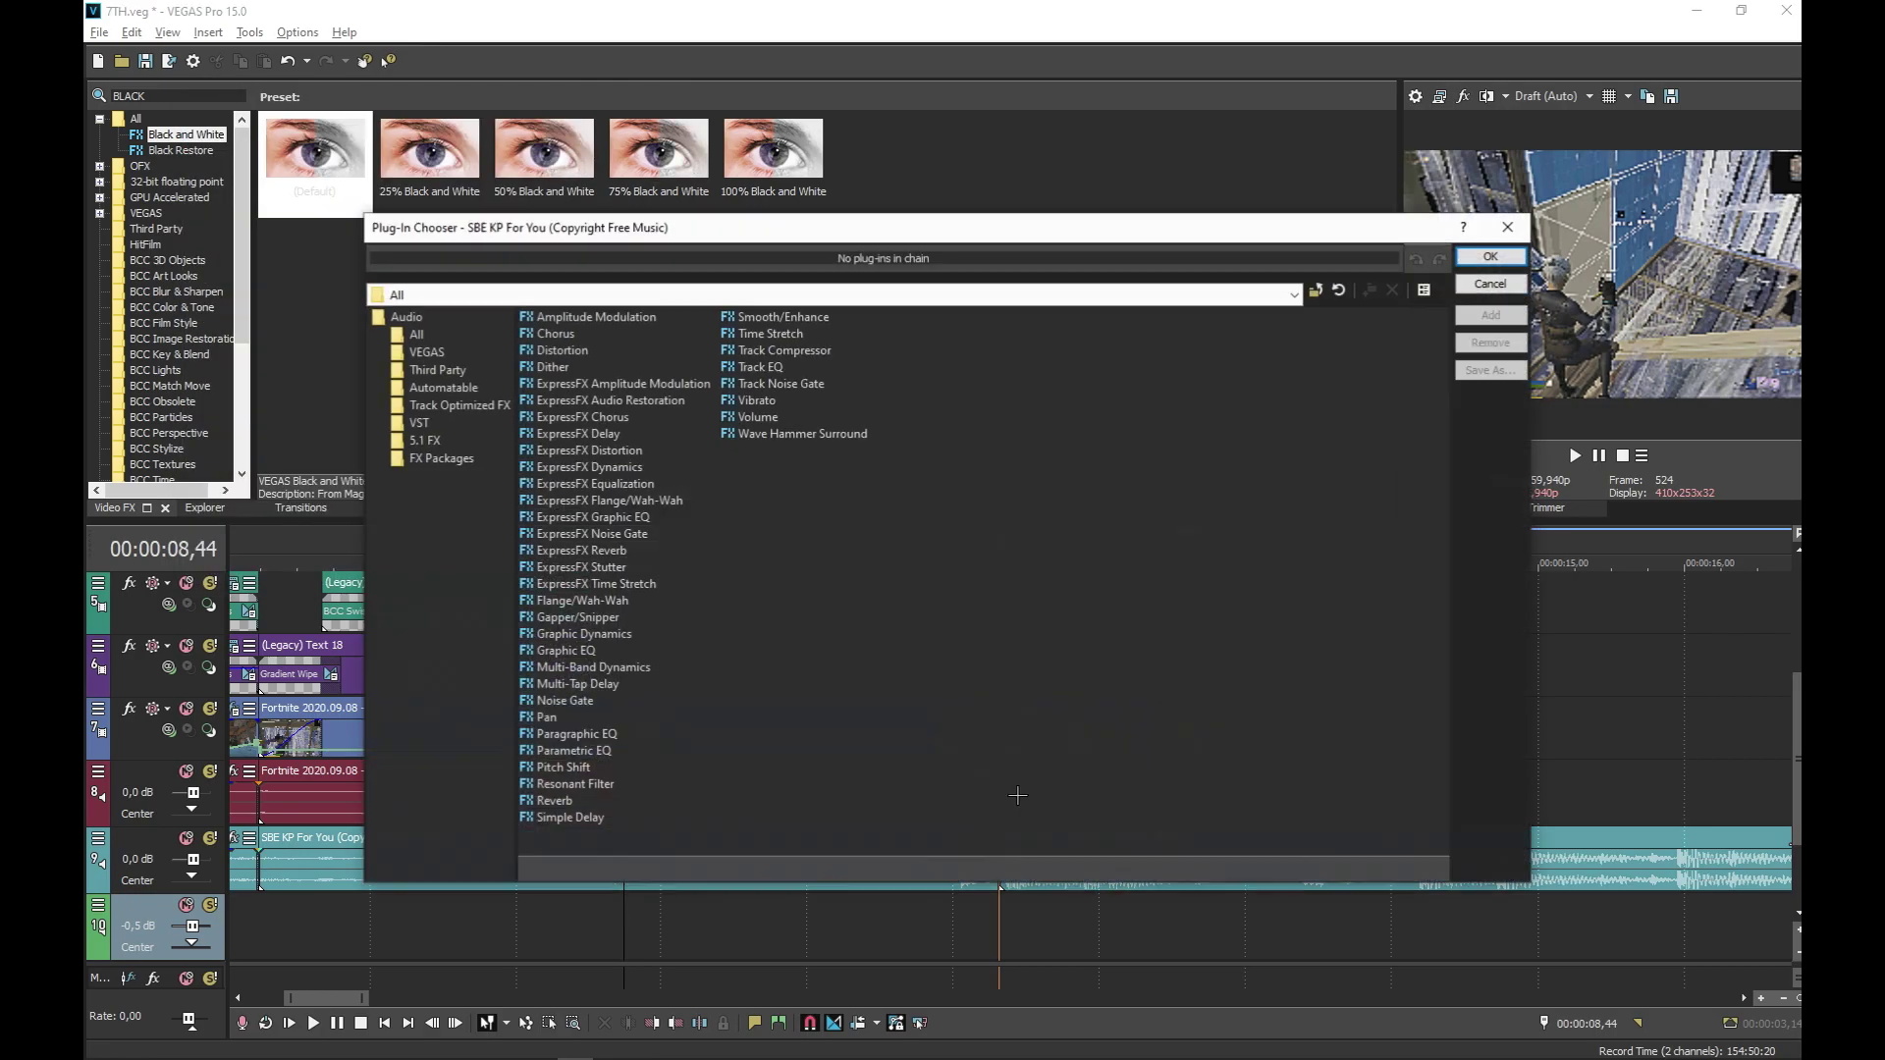
double_click(606, 786)
left_click(1505, 260)
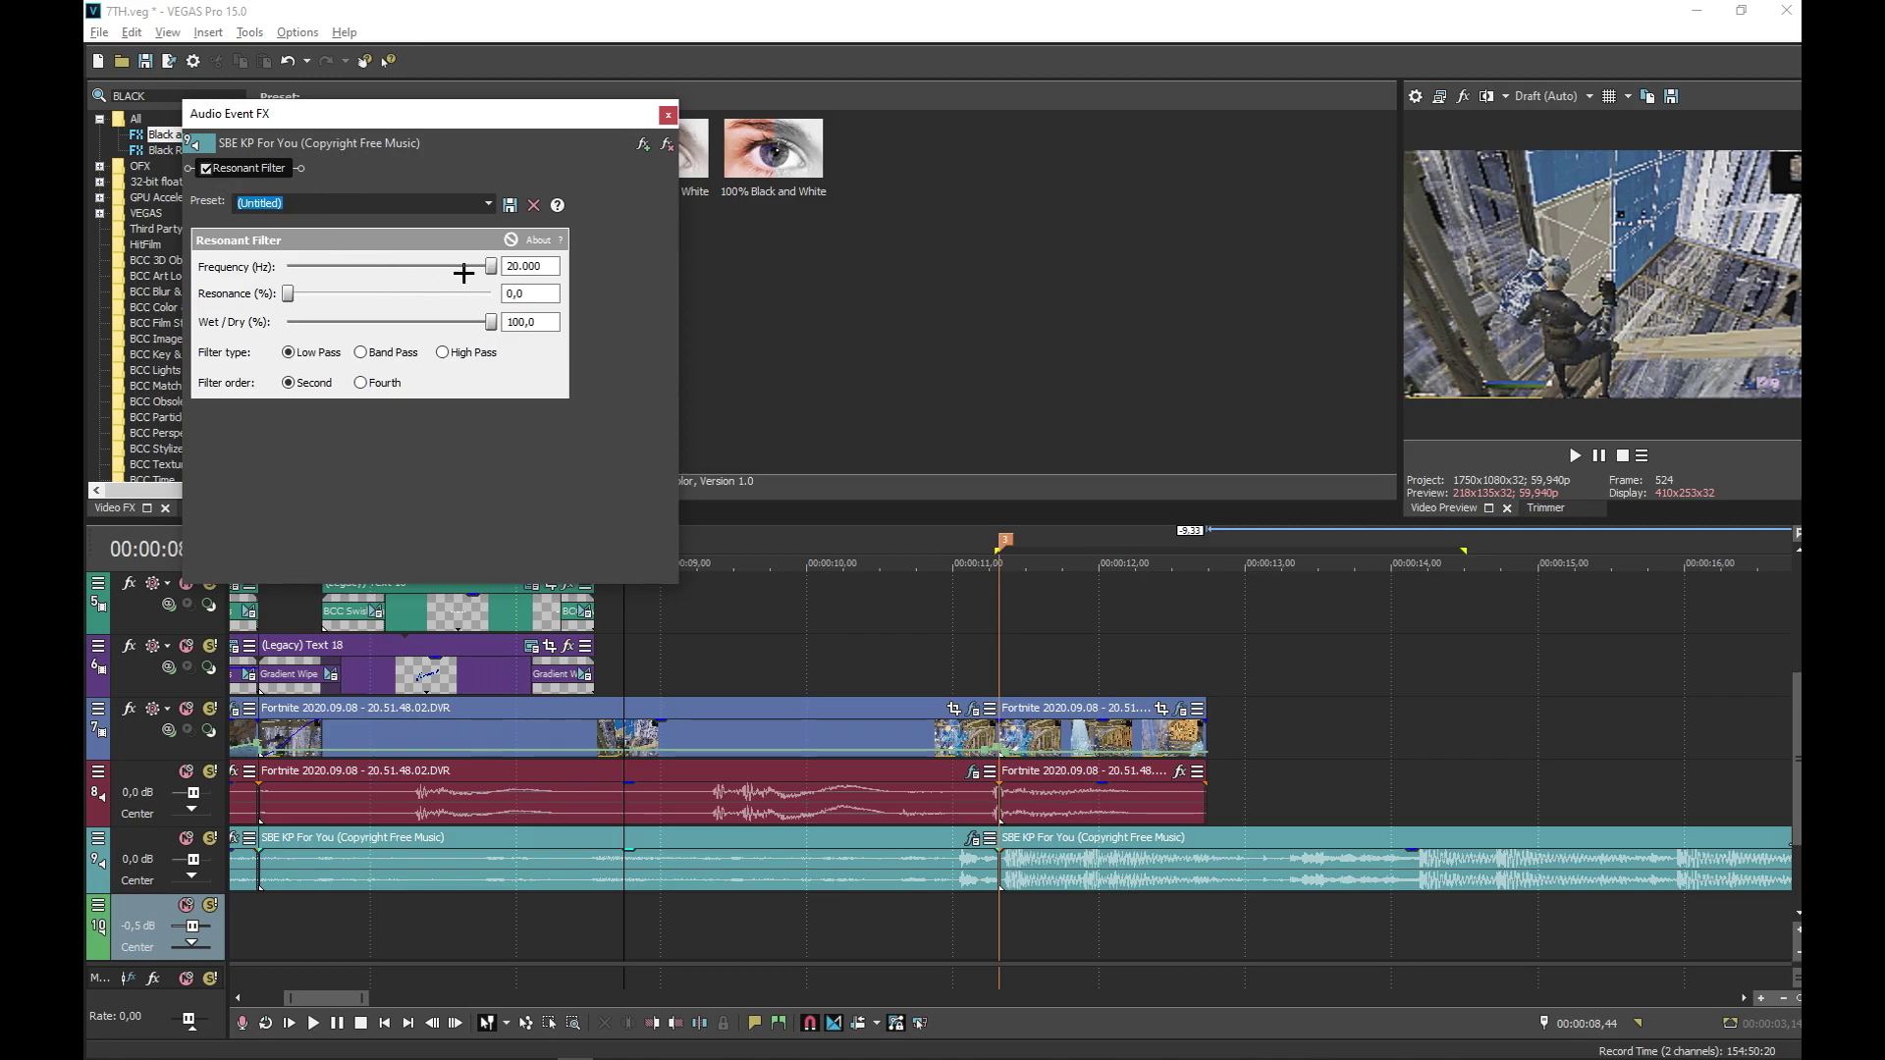
left_click(488, 203)
left_click(324, 370)
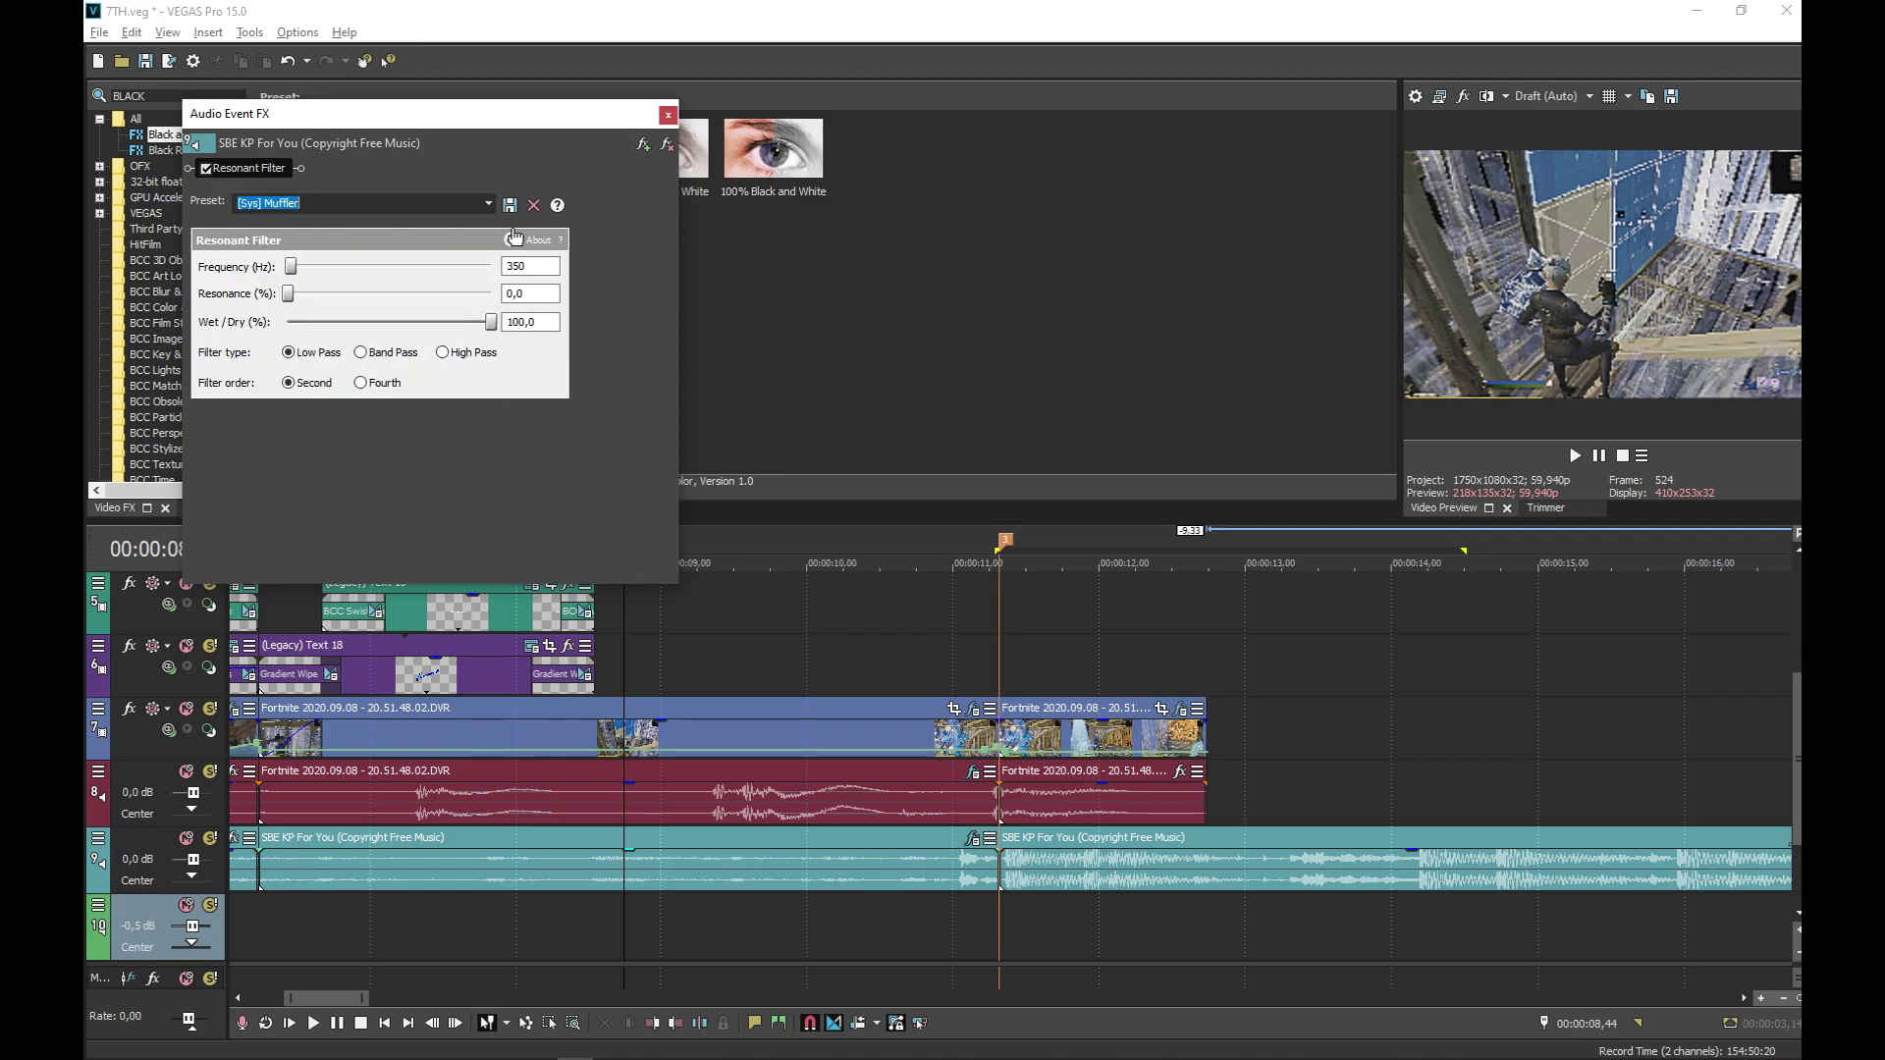
left_click(668, 115)
Play from 00:00:06,19 past the end of the gameplay clip to check the muffled music and its change at the third marker
left_click(274, 943)
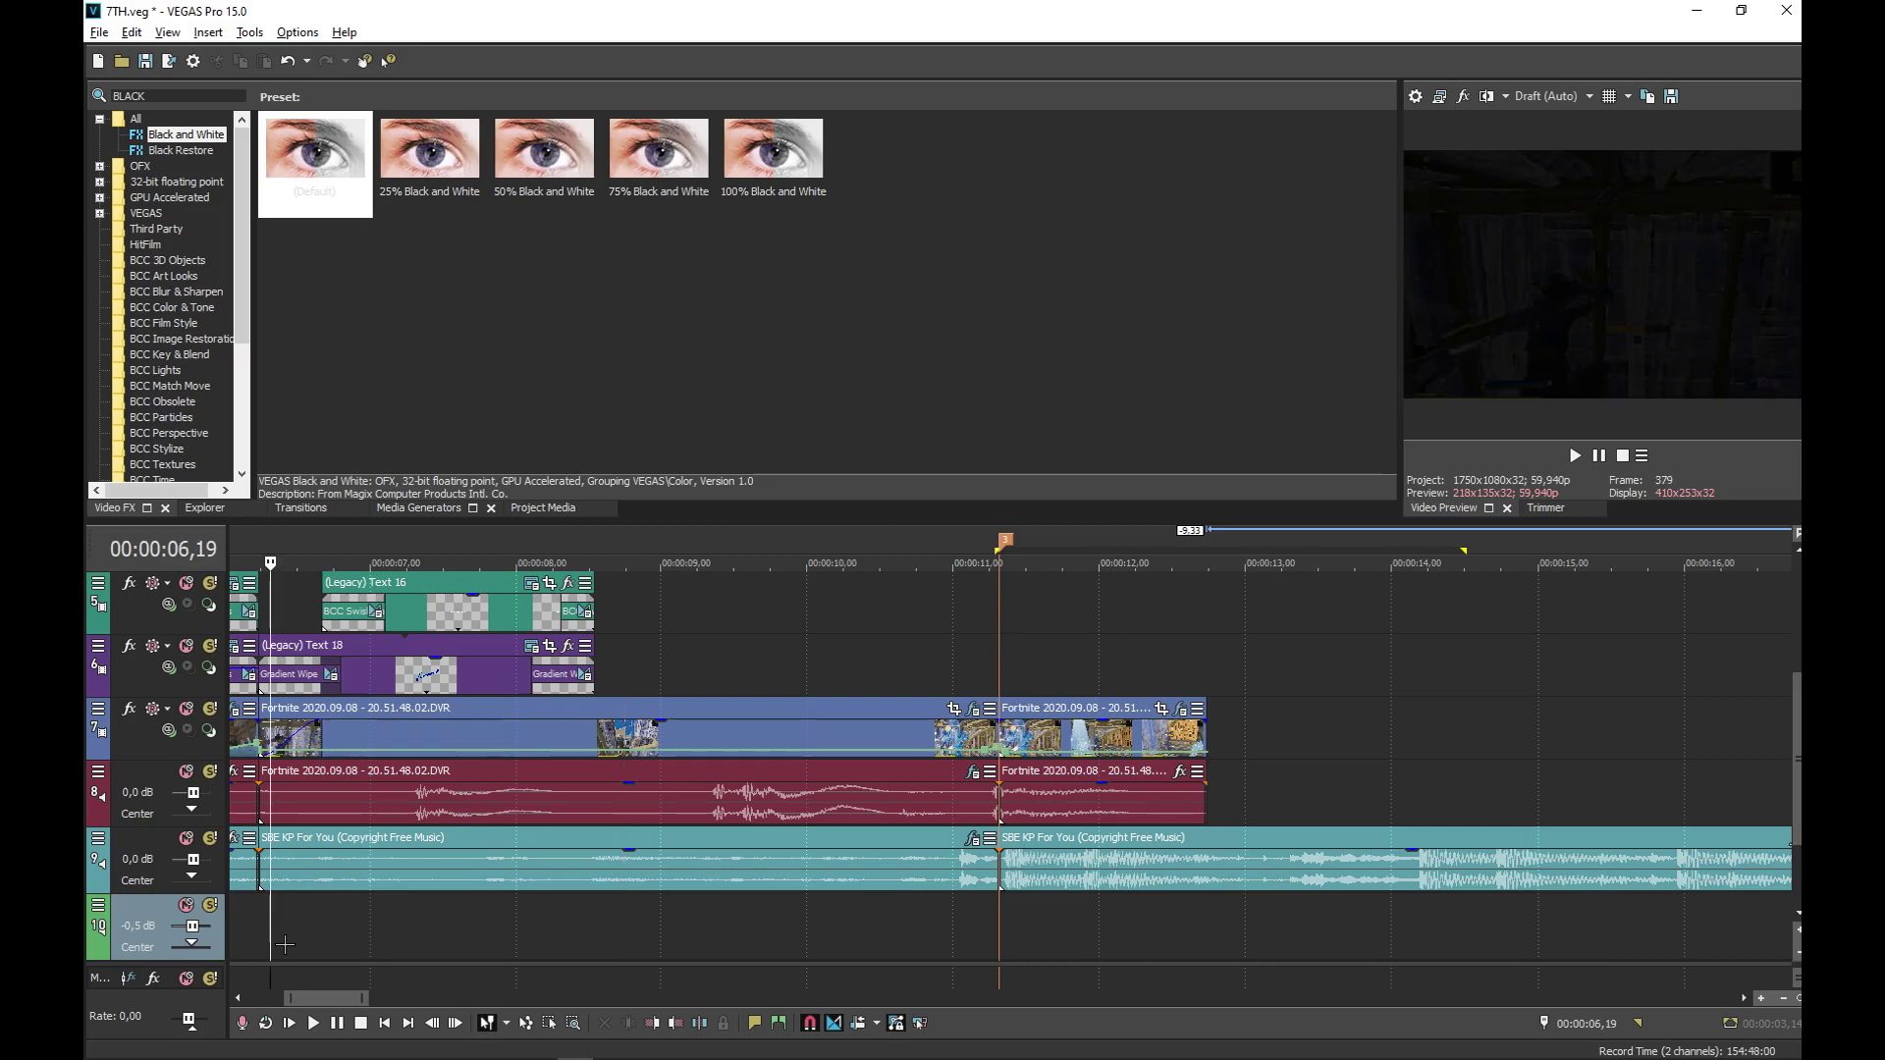
key("space")
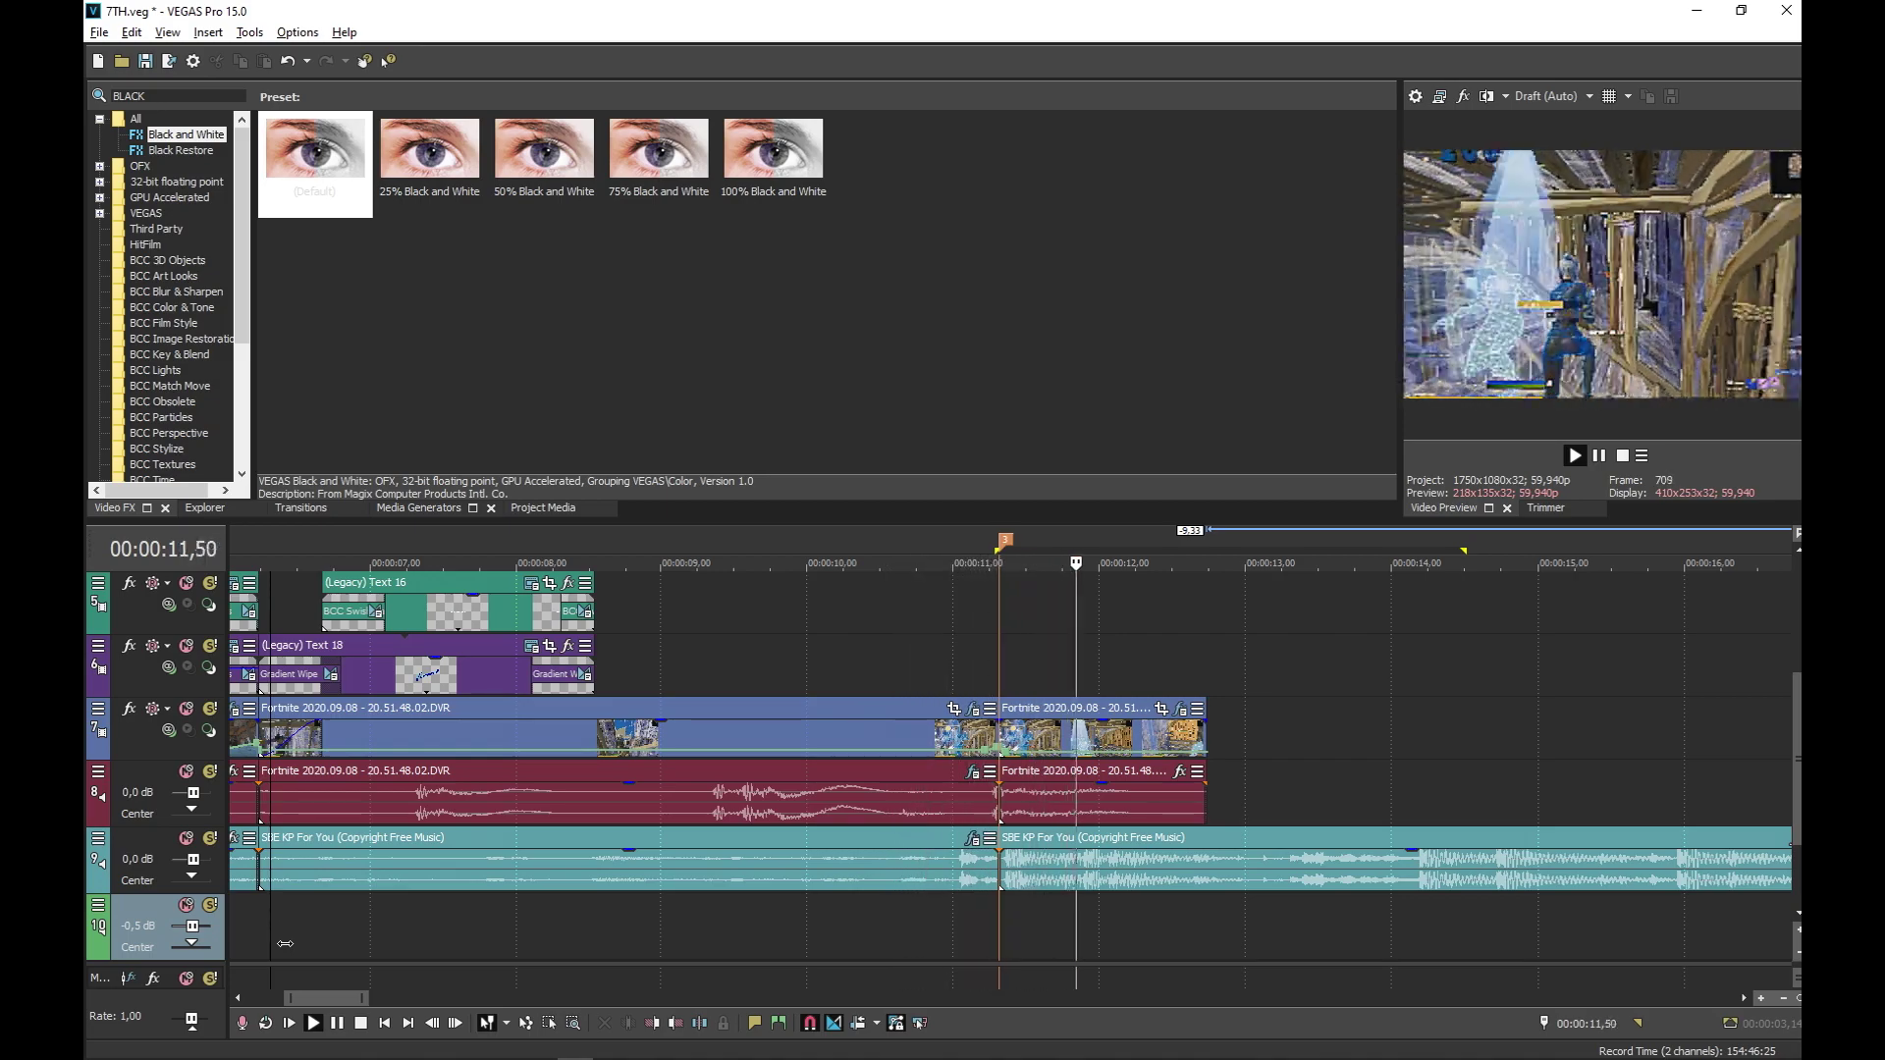
key("Return")
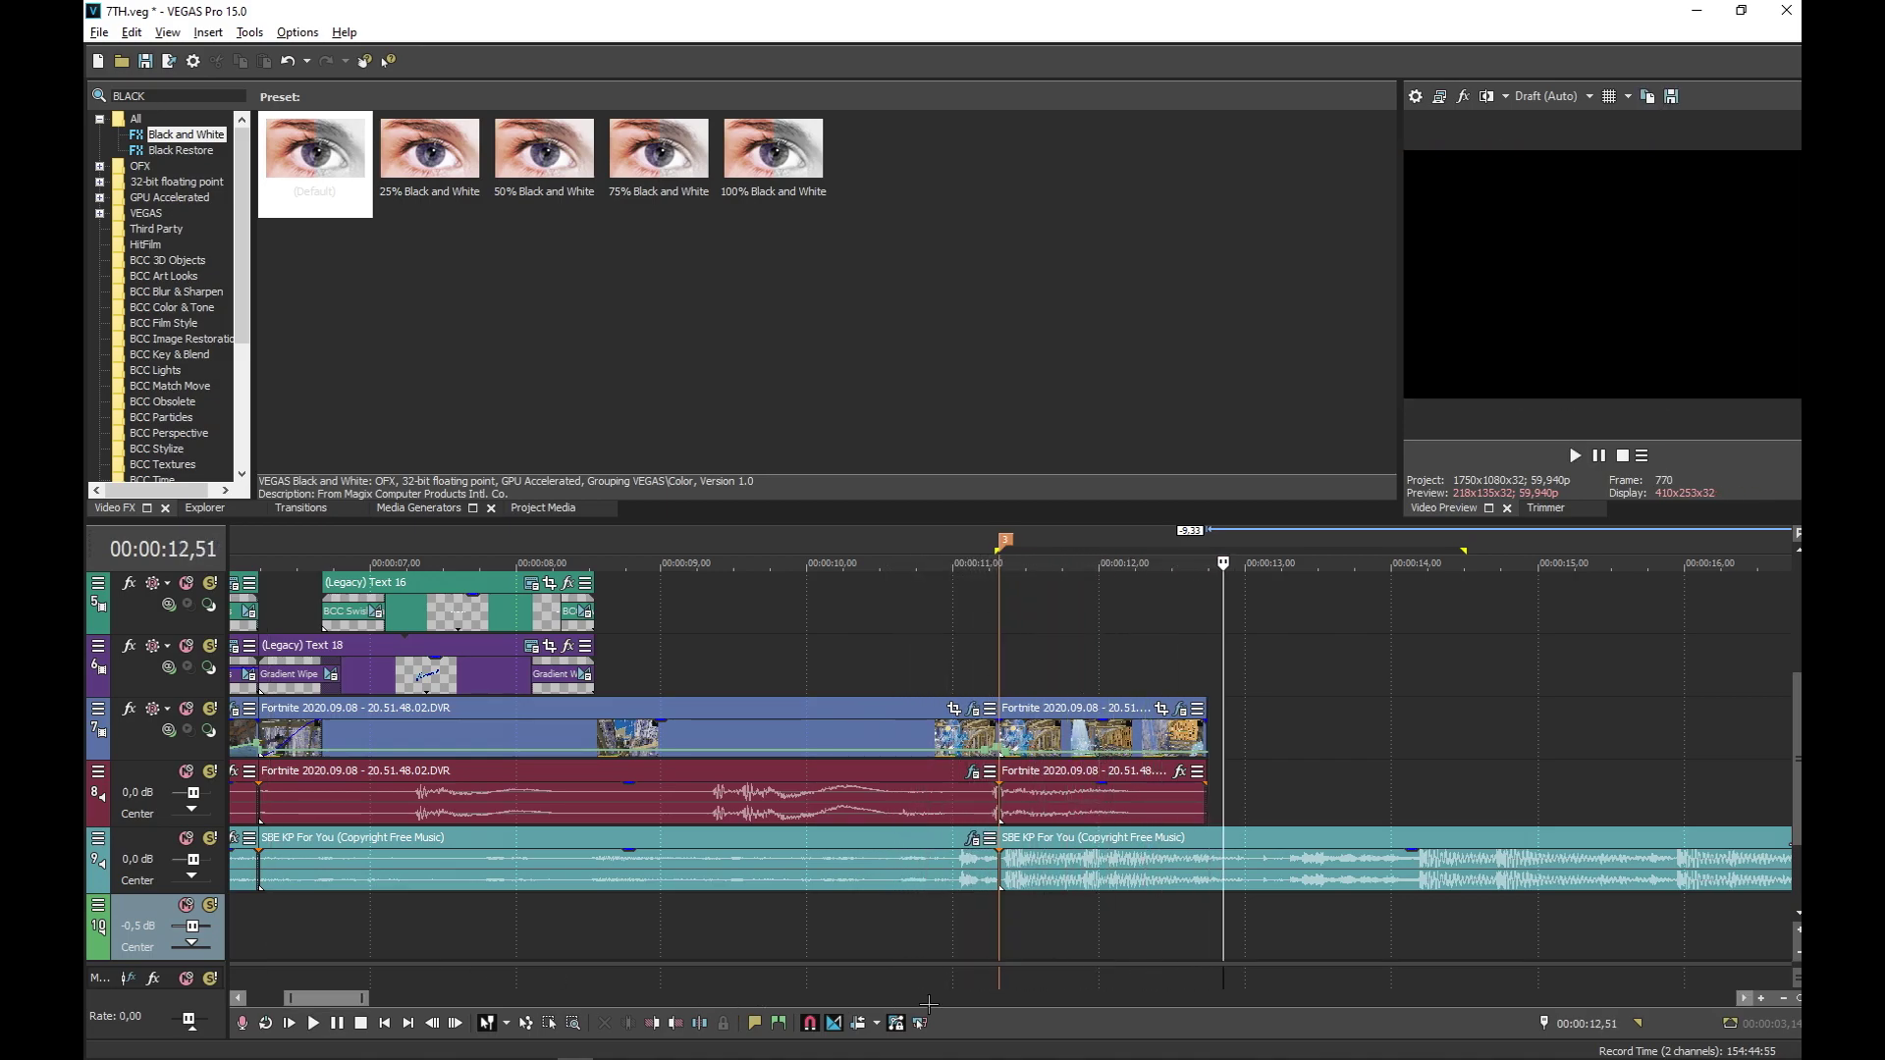
Place Swoosh sound.mp3 on audio track 10 across the third marker and play it back
left_click(1019, 923)
left_click(542, 507)
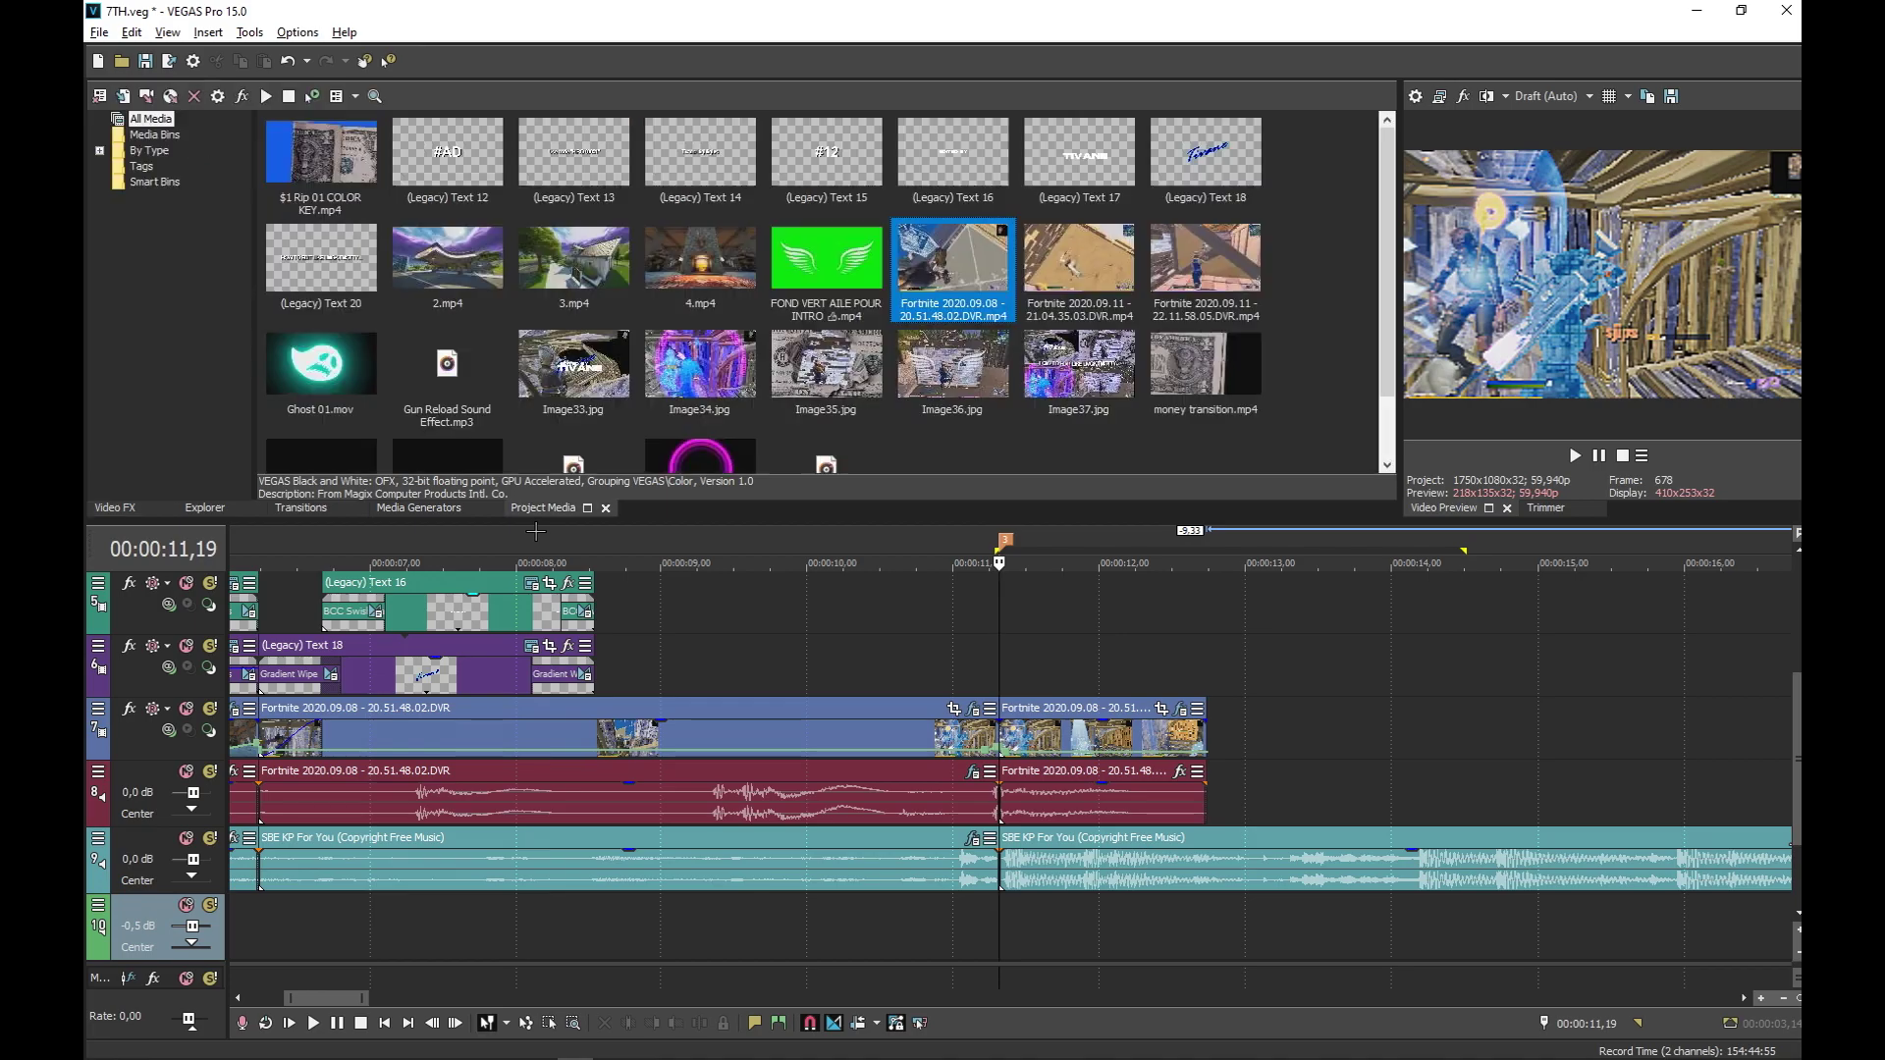
scroll(651, 260, "down", 1)
left_click_drag(825, 398, 1067, 954)
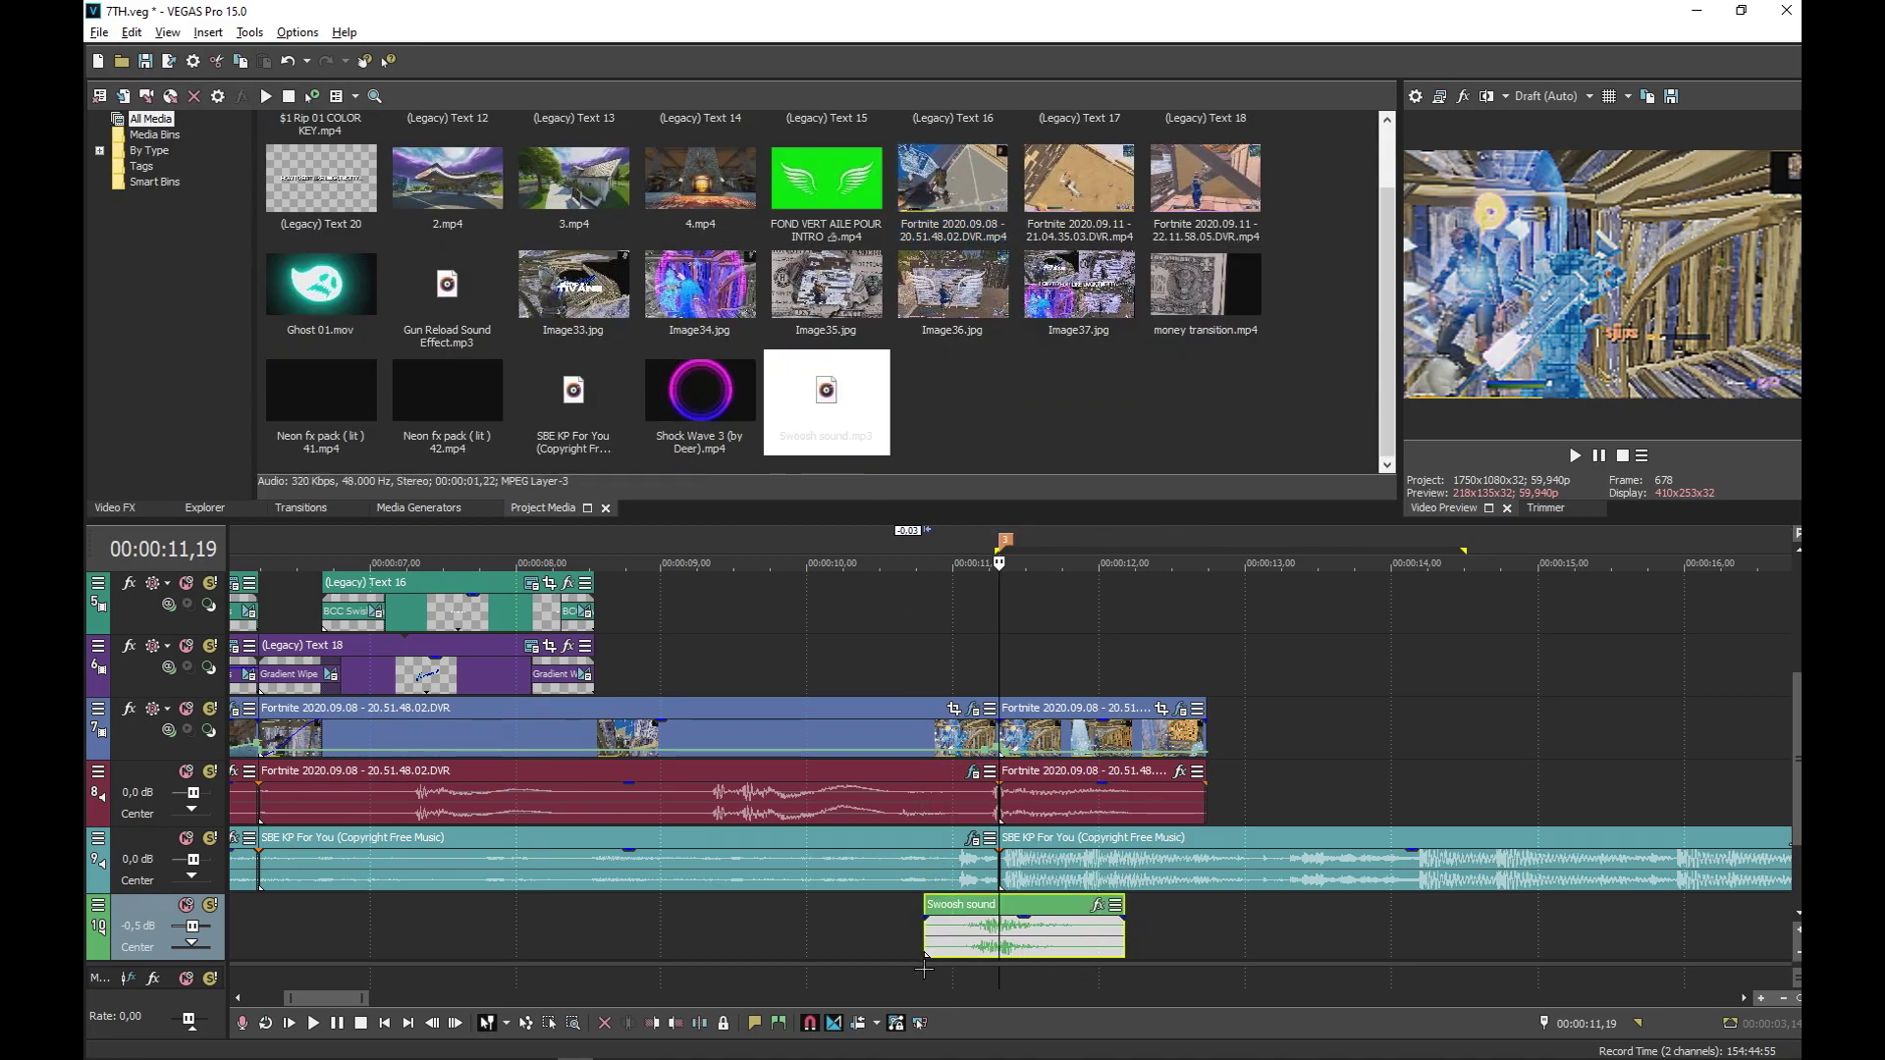
left_click(906, 964)
key("space")
key("Return")
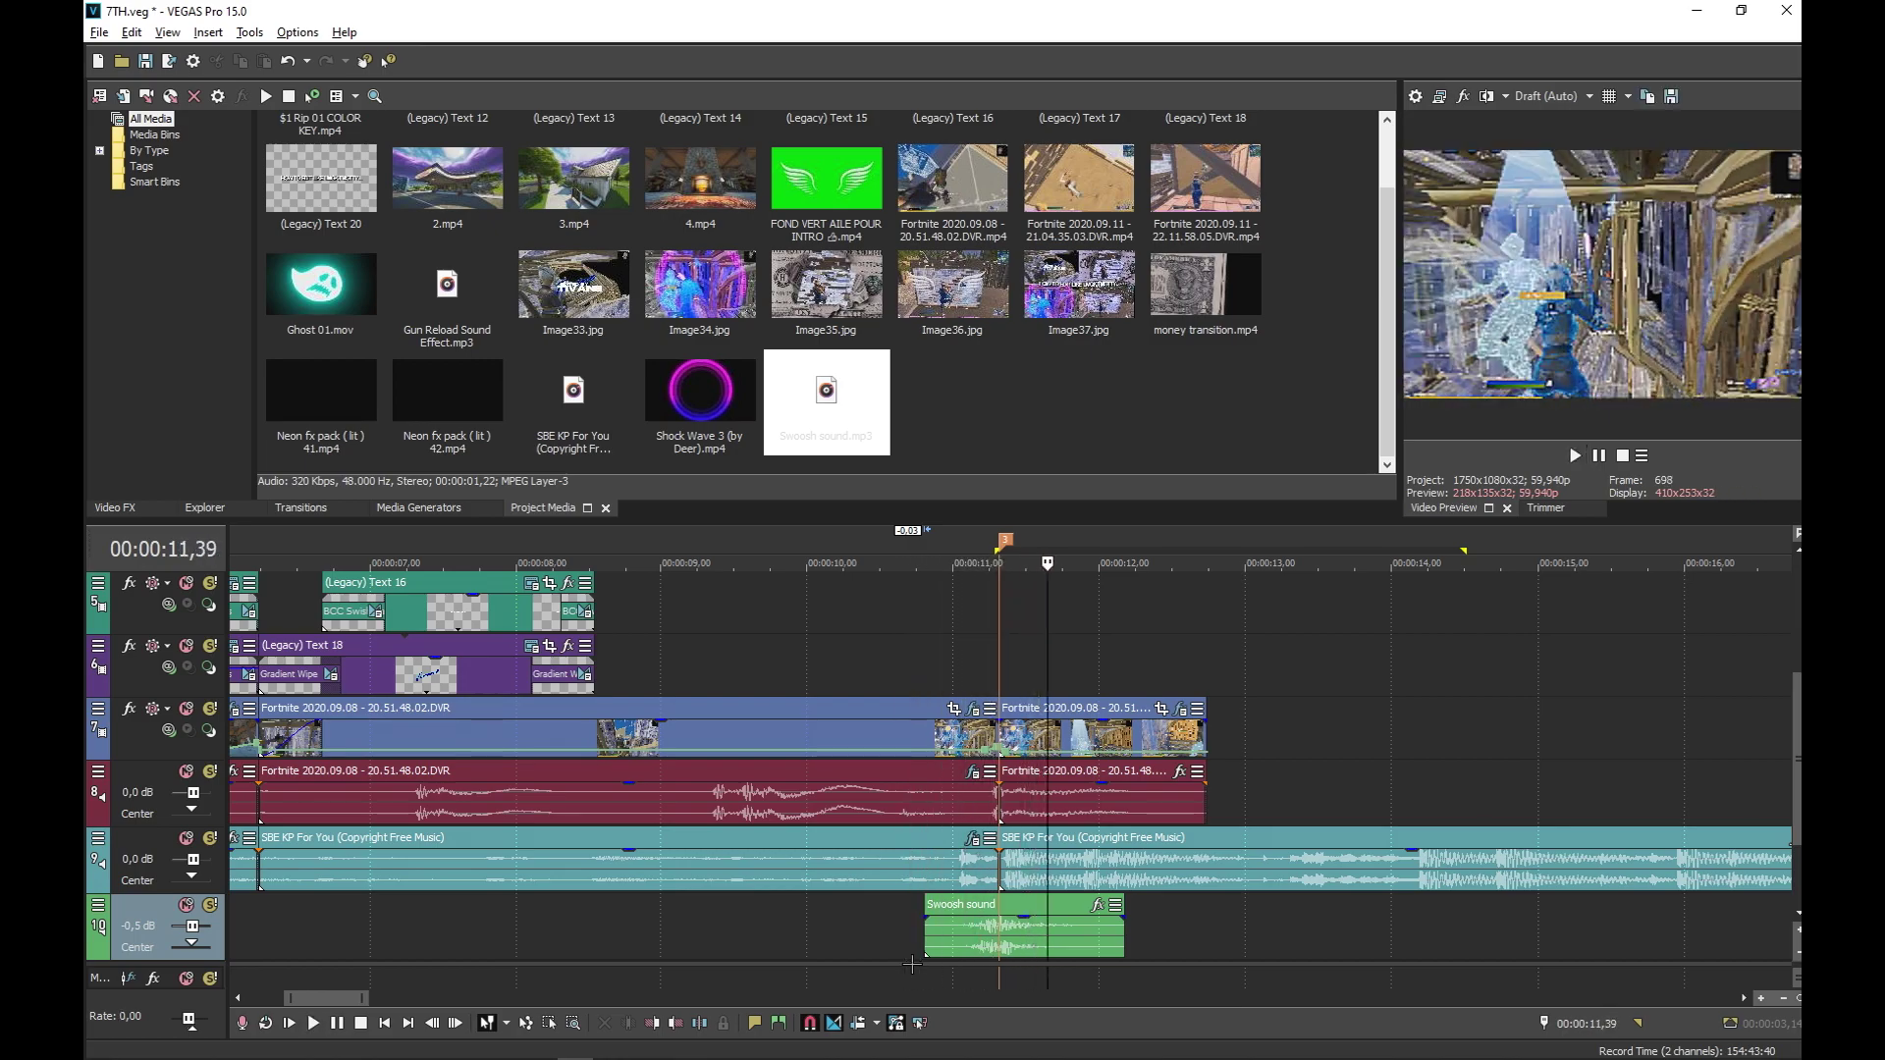
Shift the Swoosh sound 3 frames later and replay the transition at the third marker
left_click_drag(1033, 959, 1036, 956)
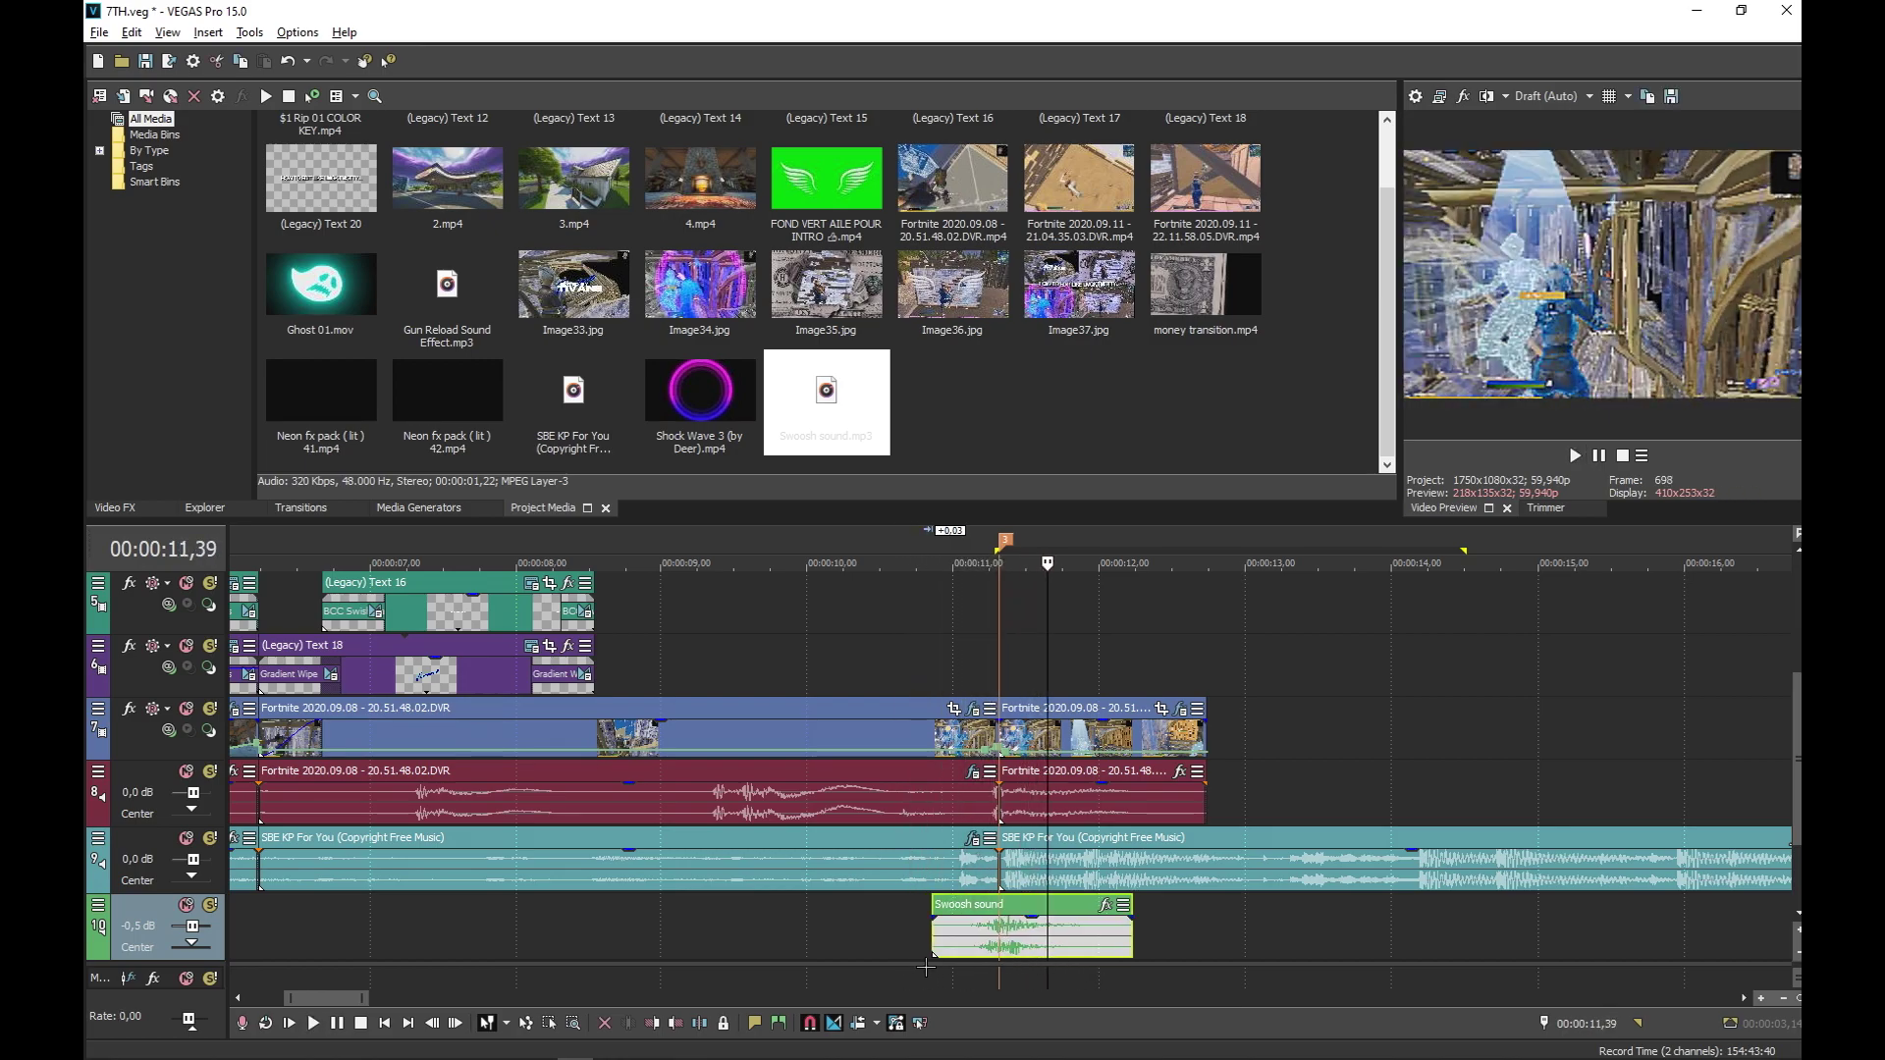
left_click(931, 967)
key("space")
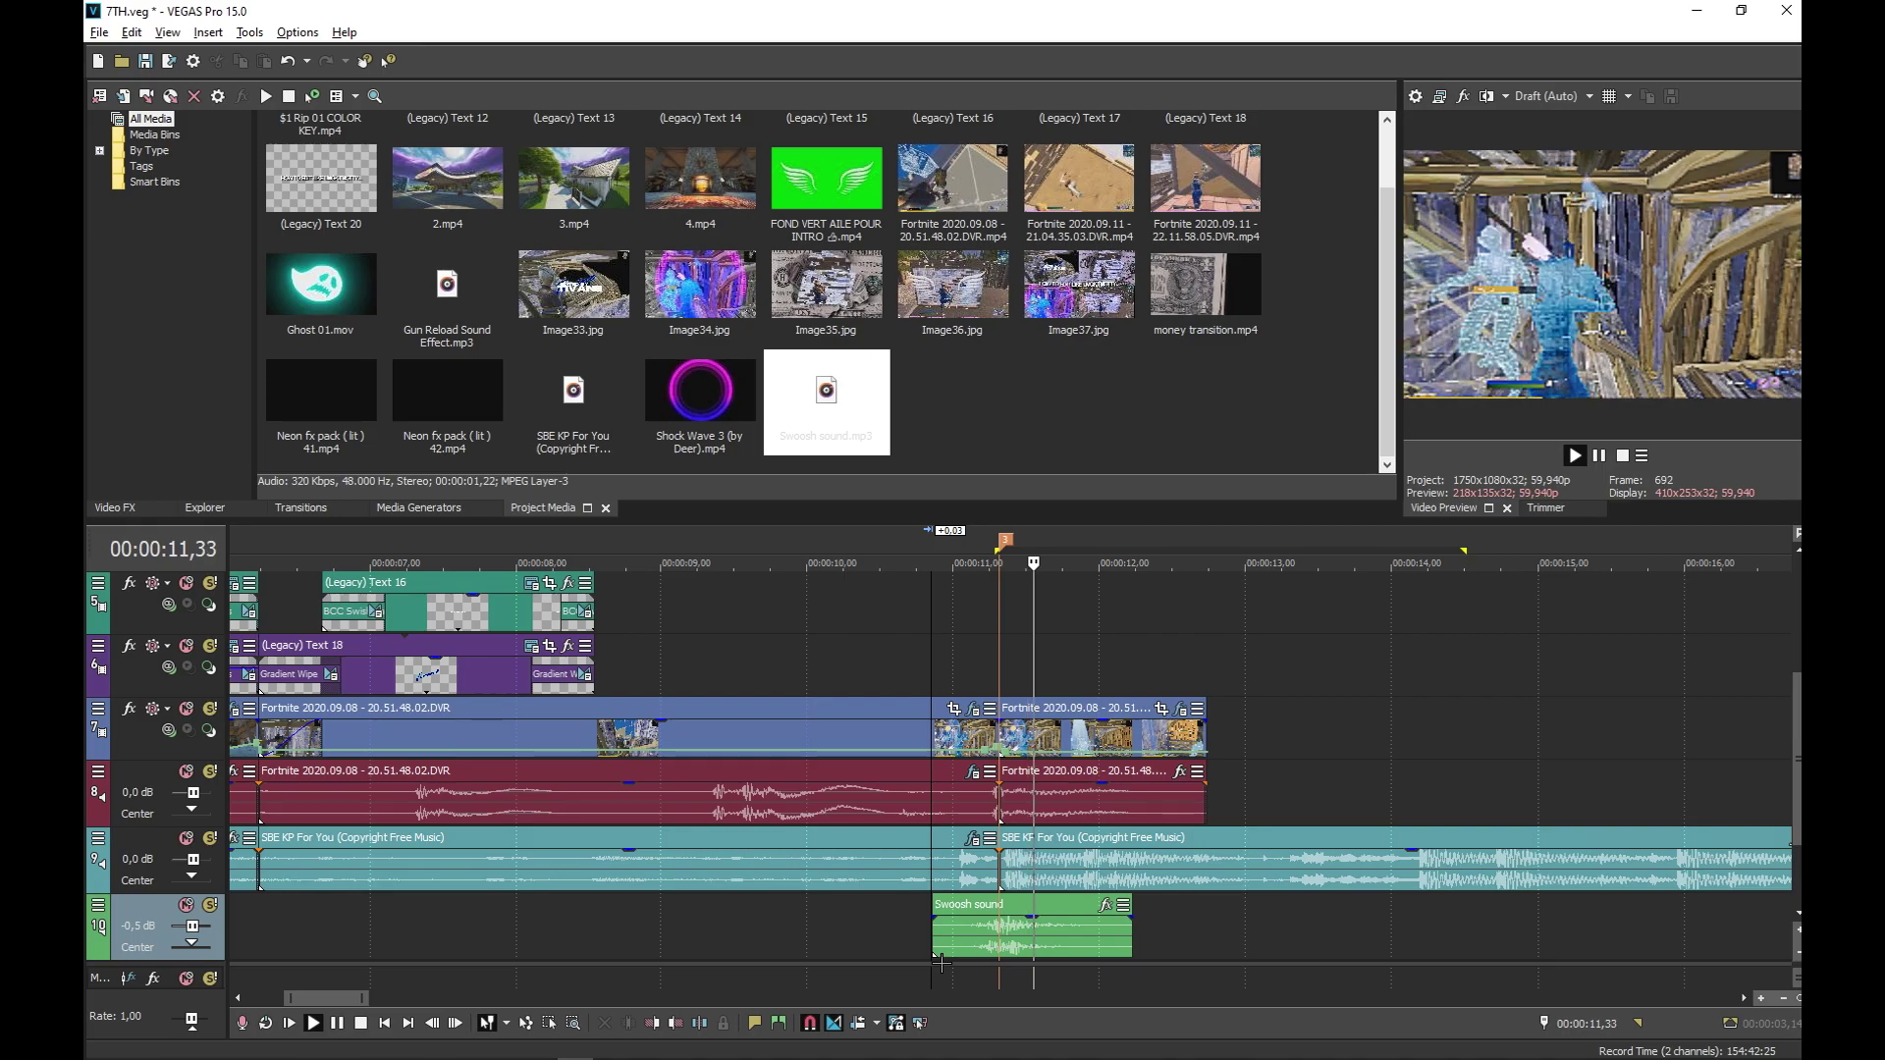
key("Return")
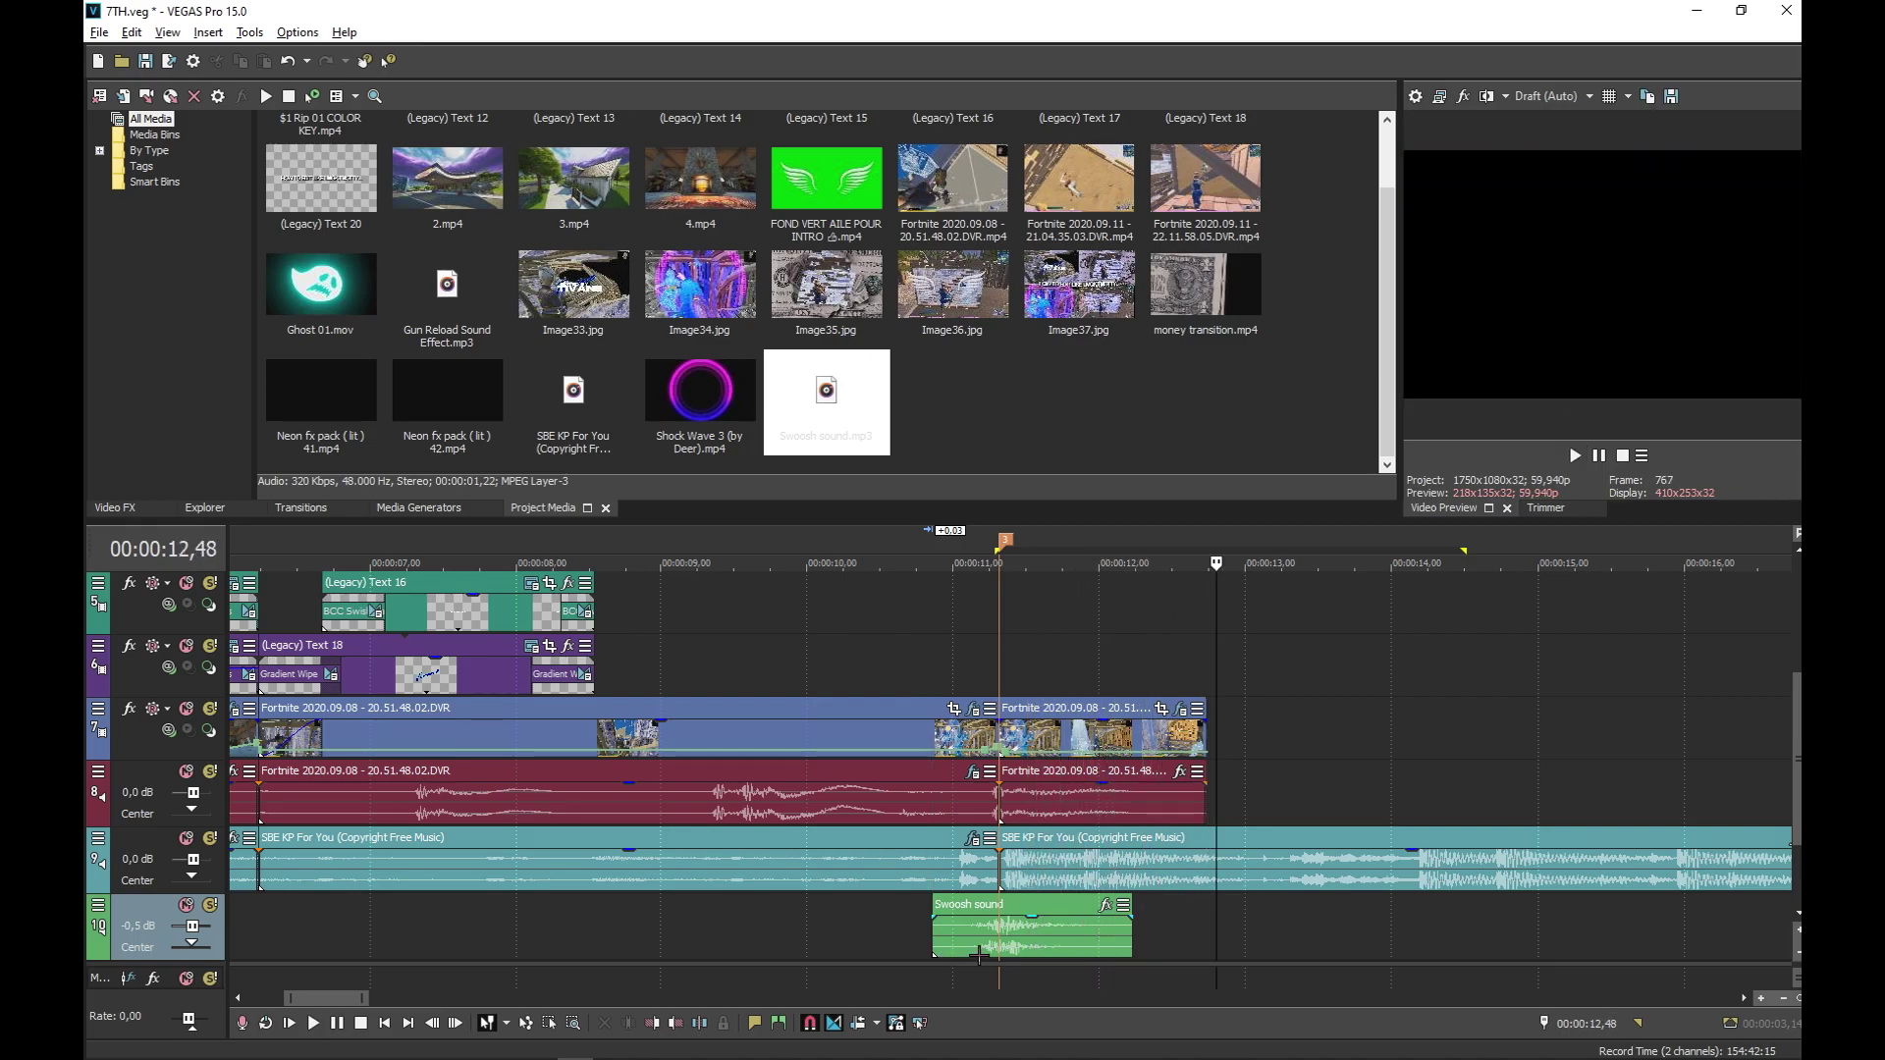
scroll(413, 952, "down", 2)
left_click(292, 944)
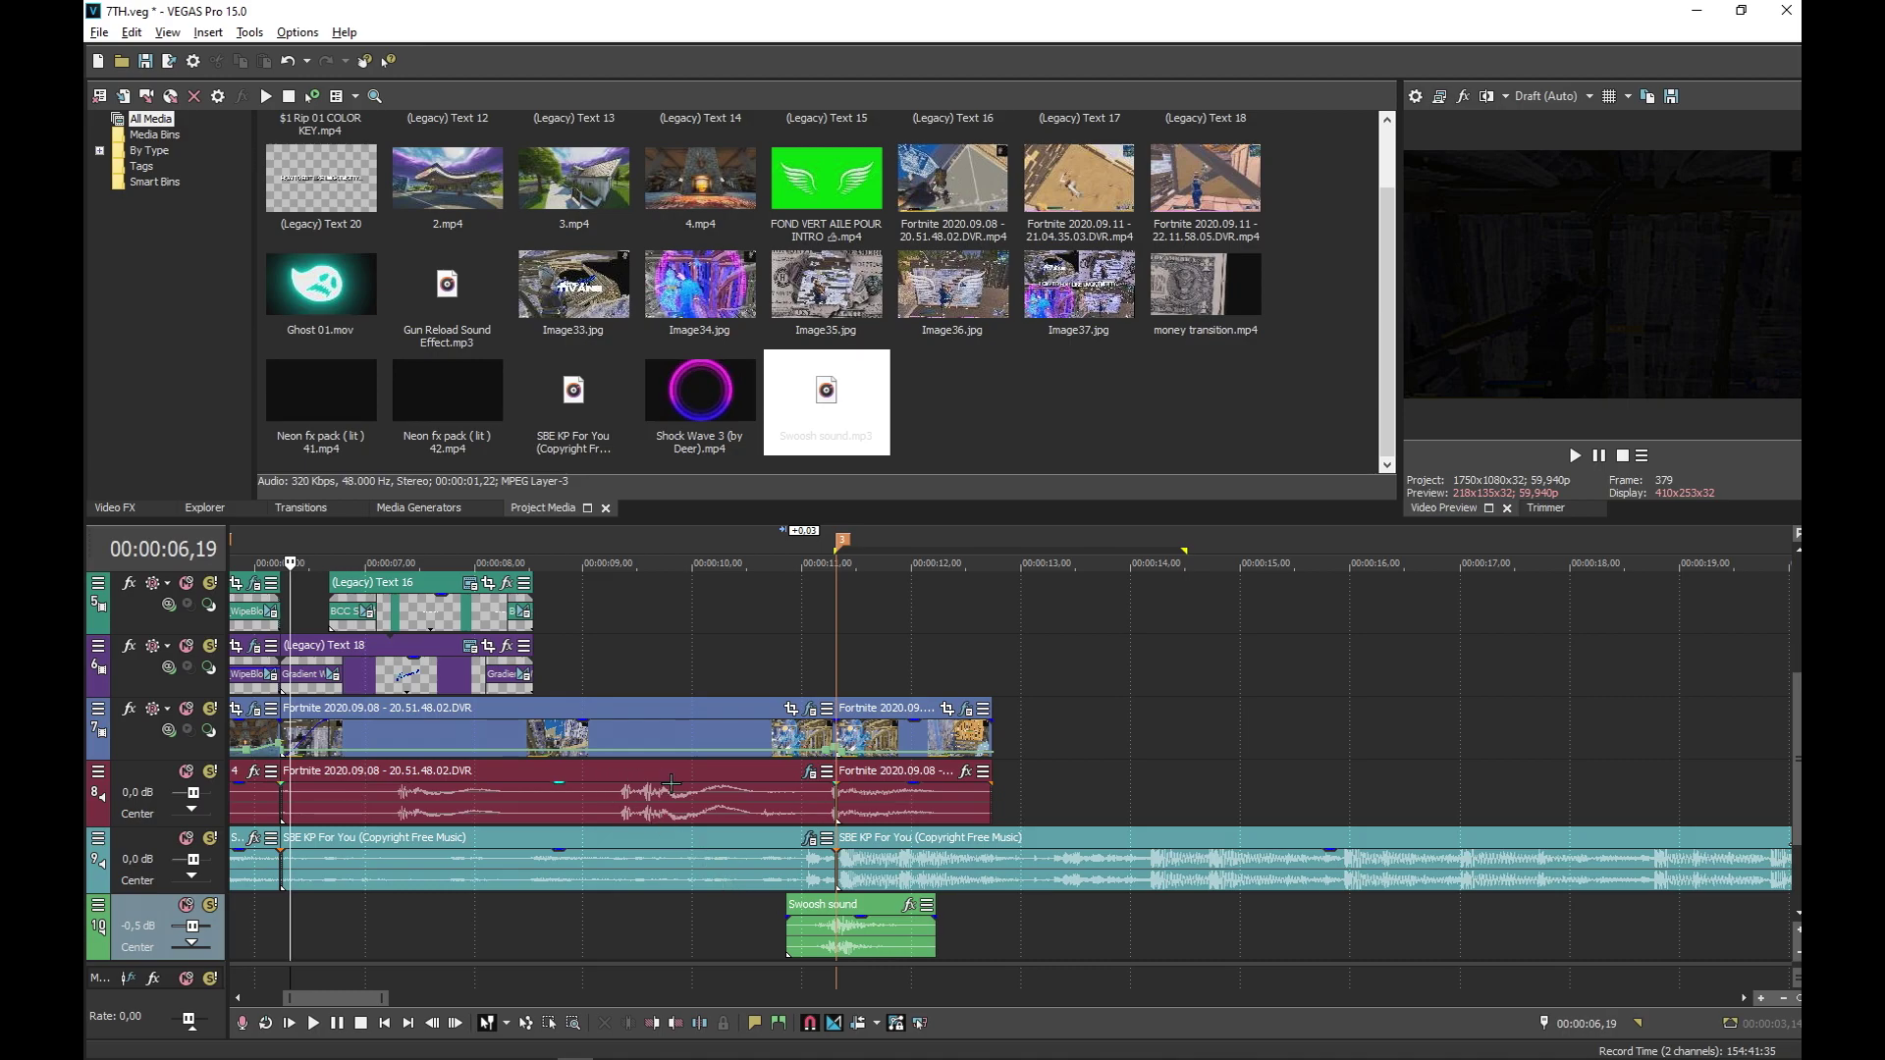
Try placing the Shock Wave 3 clip on a new track near the third marker, and remove that track
left_click_drag(712, 402, 797, 565)
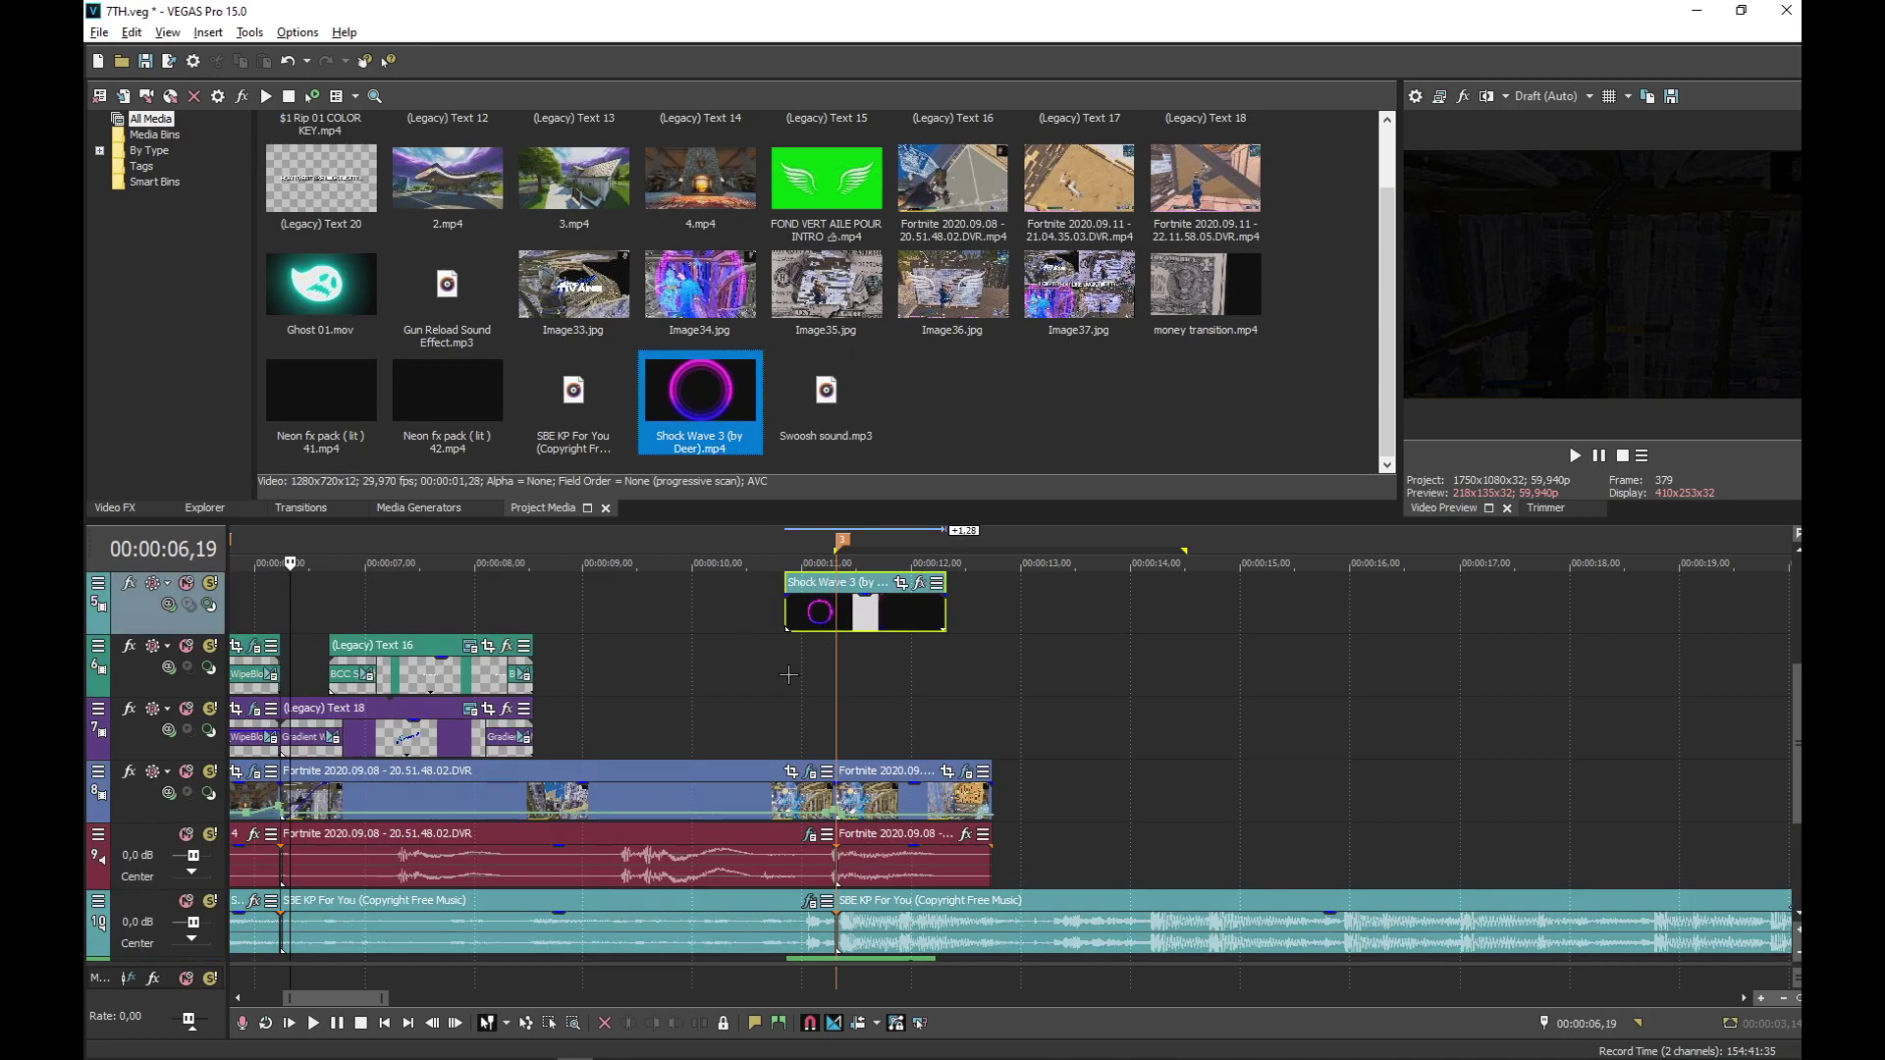
scroll(715, 677, "down", 5)
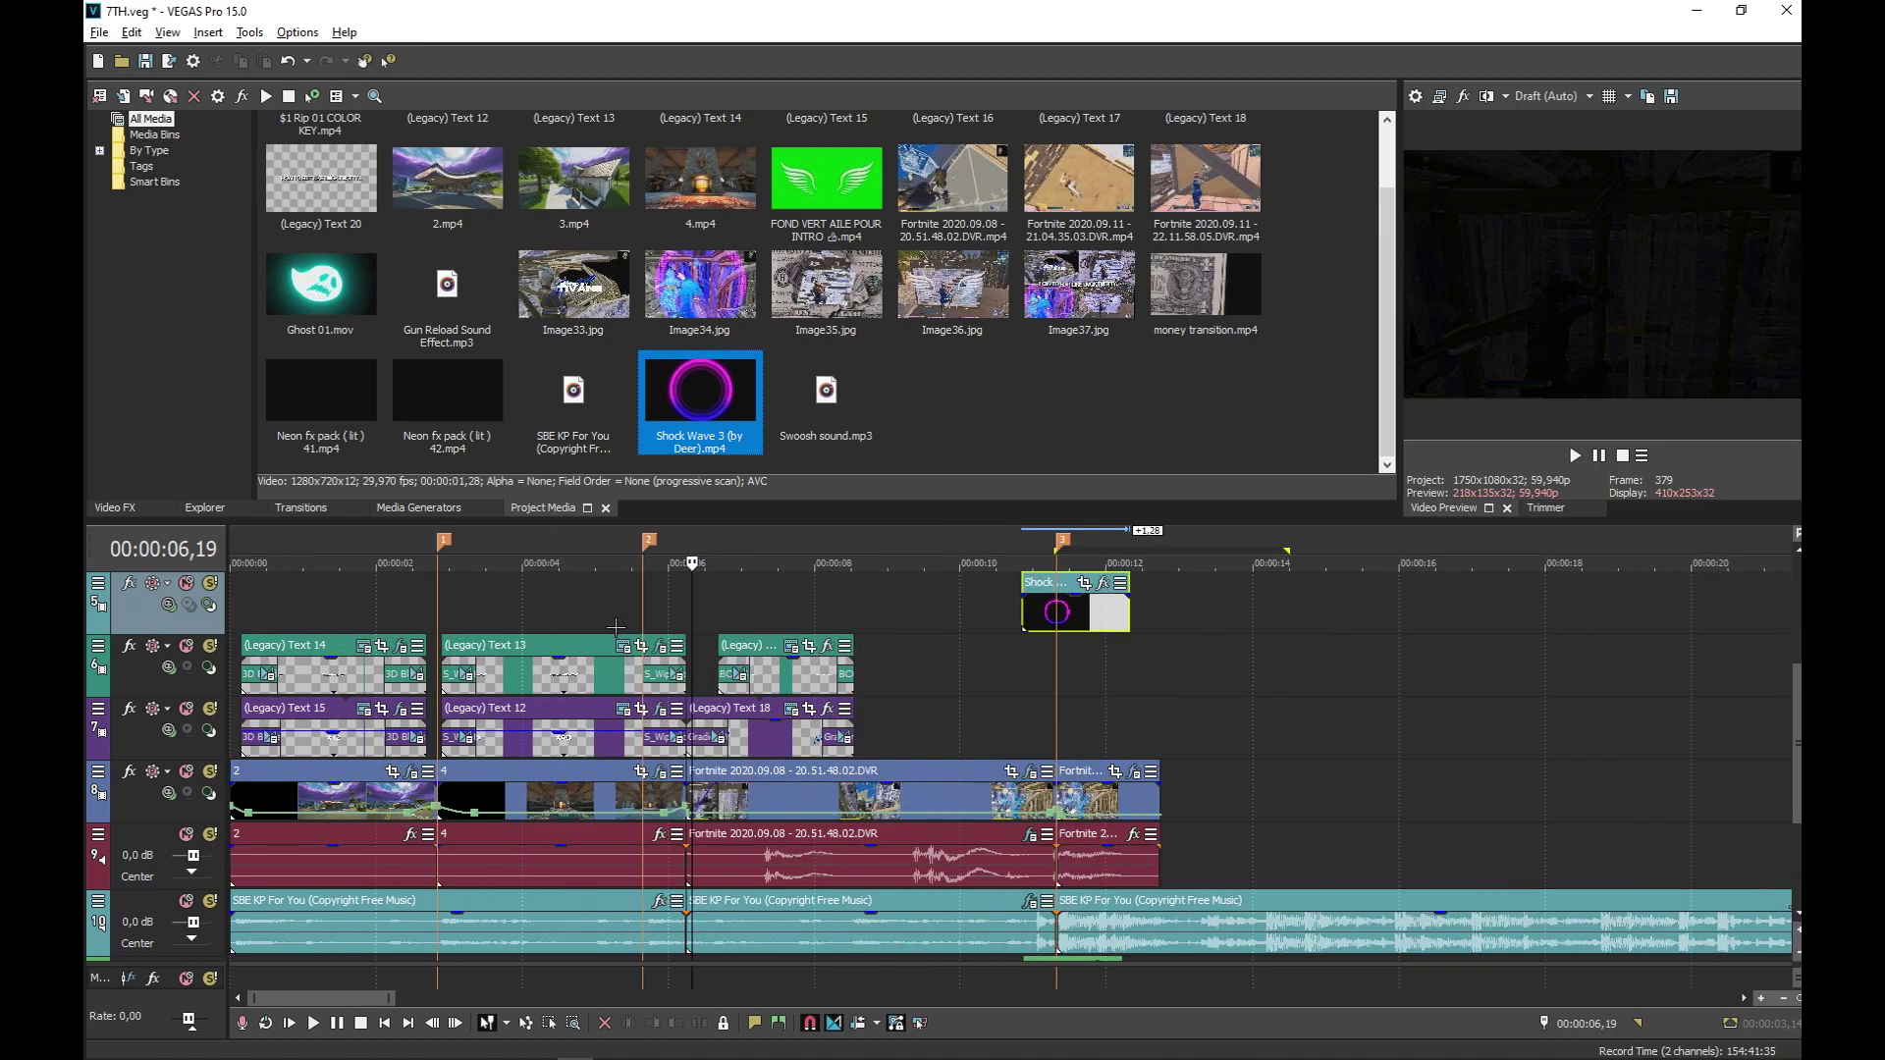
right_click(154, 618)
left_click(243, 703)
Place the Shock Wave 3 clip on video track 3, starting at the third marker (00:00:11,19)
scroll(1689, 670, "up", 3)
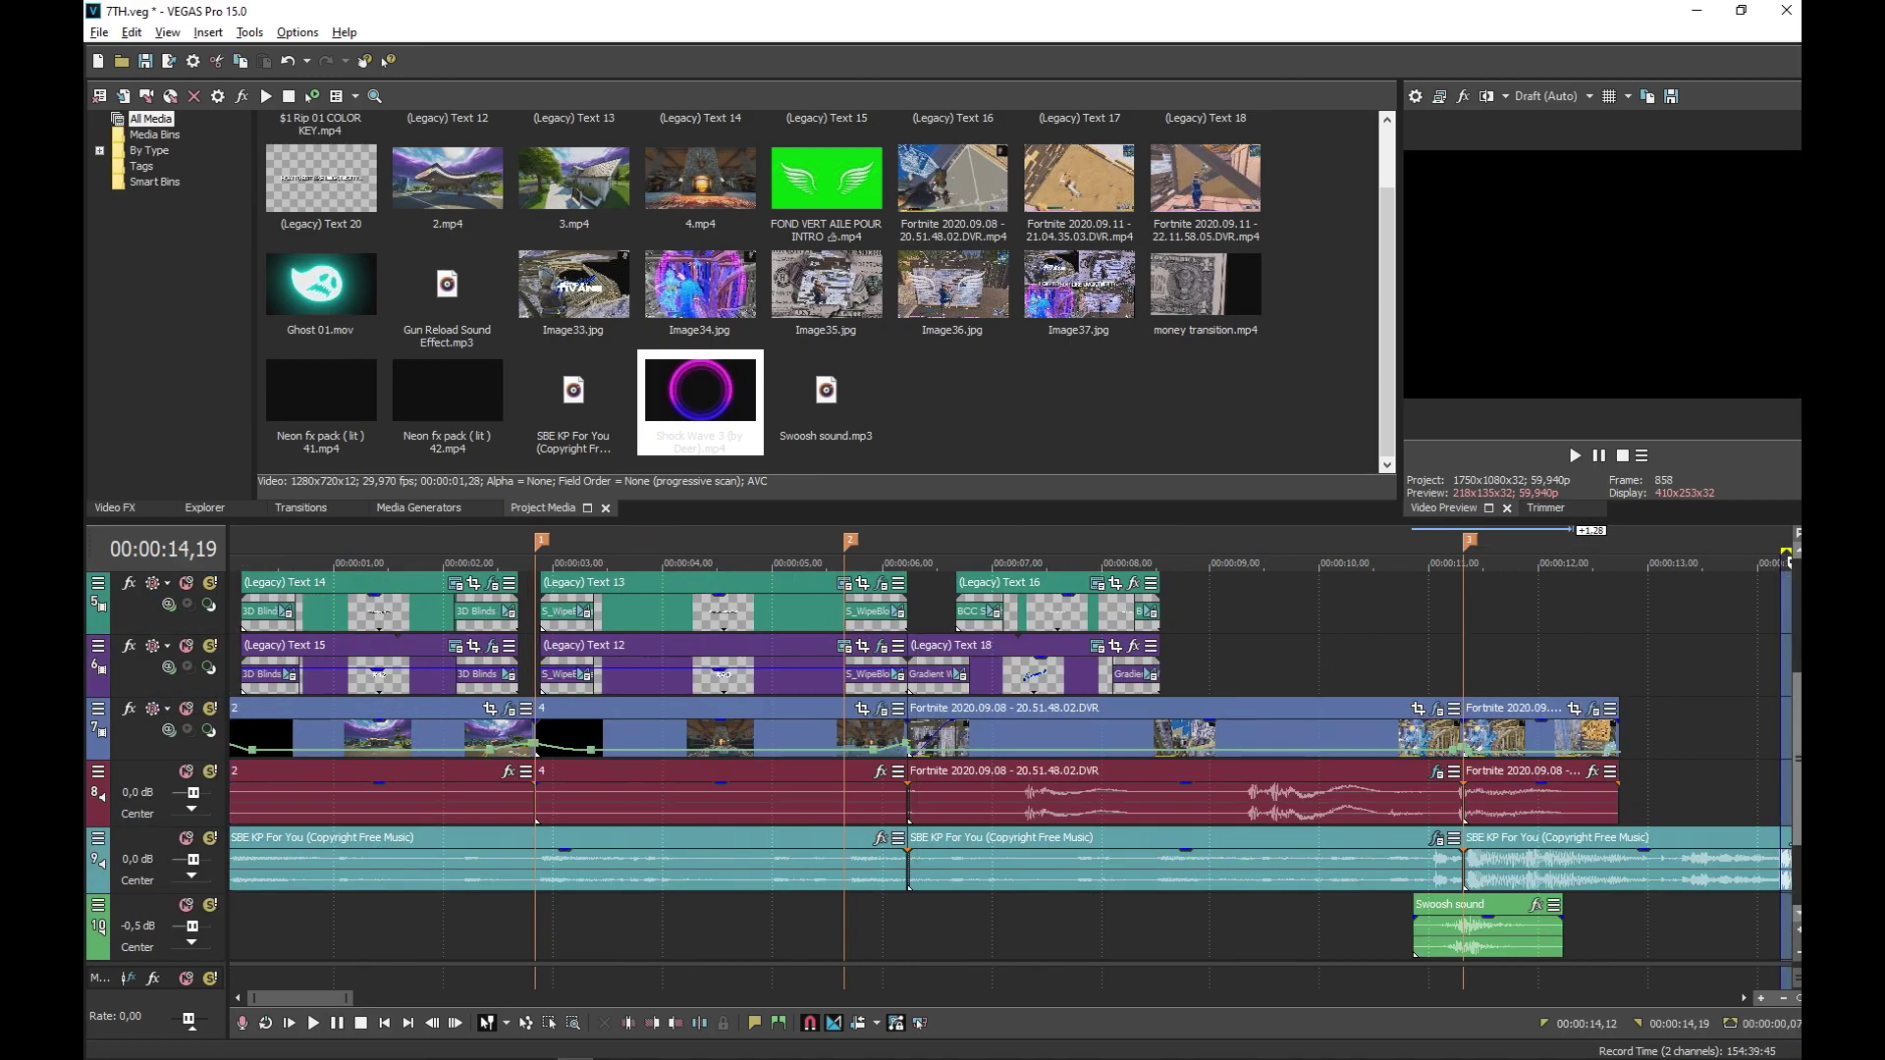
left_click(1177, 668)
left_click(1454, 680)
left_click(1477, 681)
left_click_drag(1797, 758, 1796, 646)
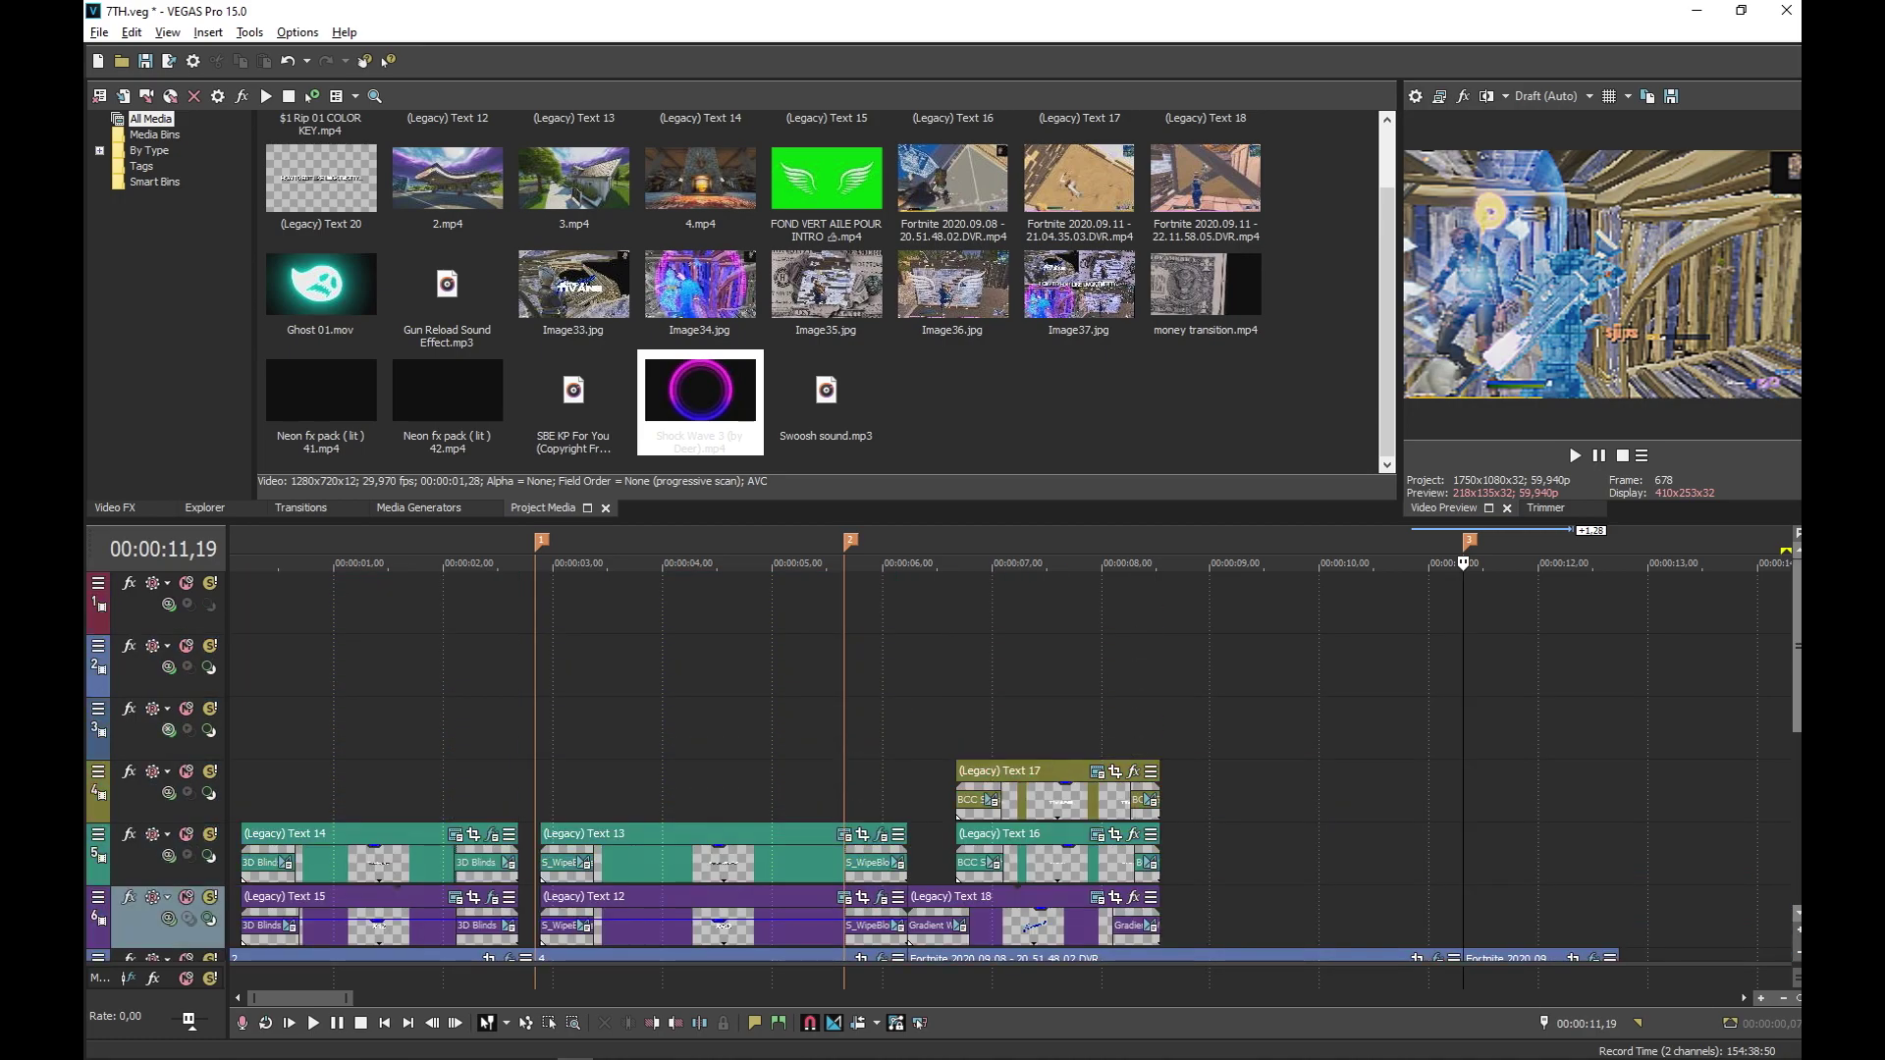
left_click_drag(726, 432, 984, 652)
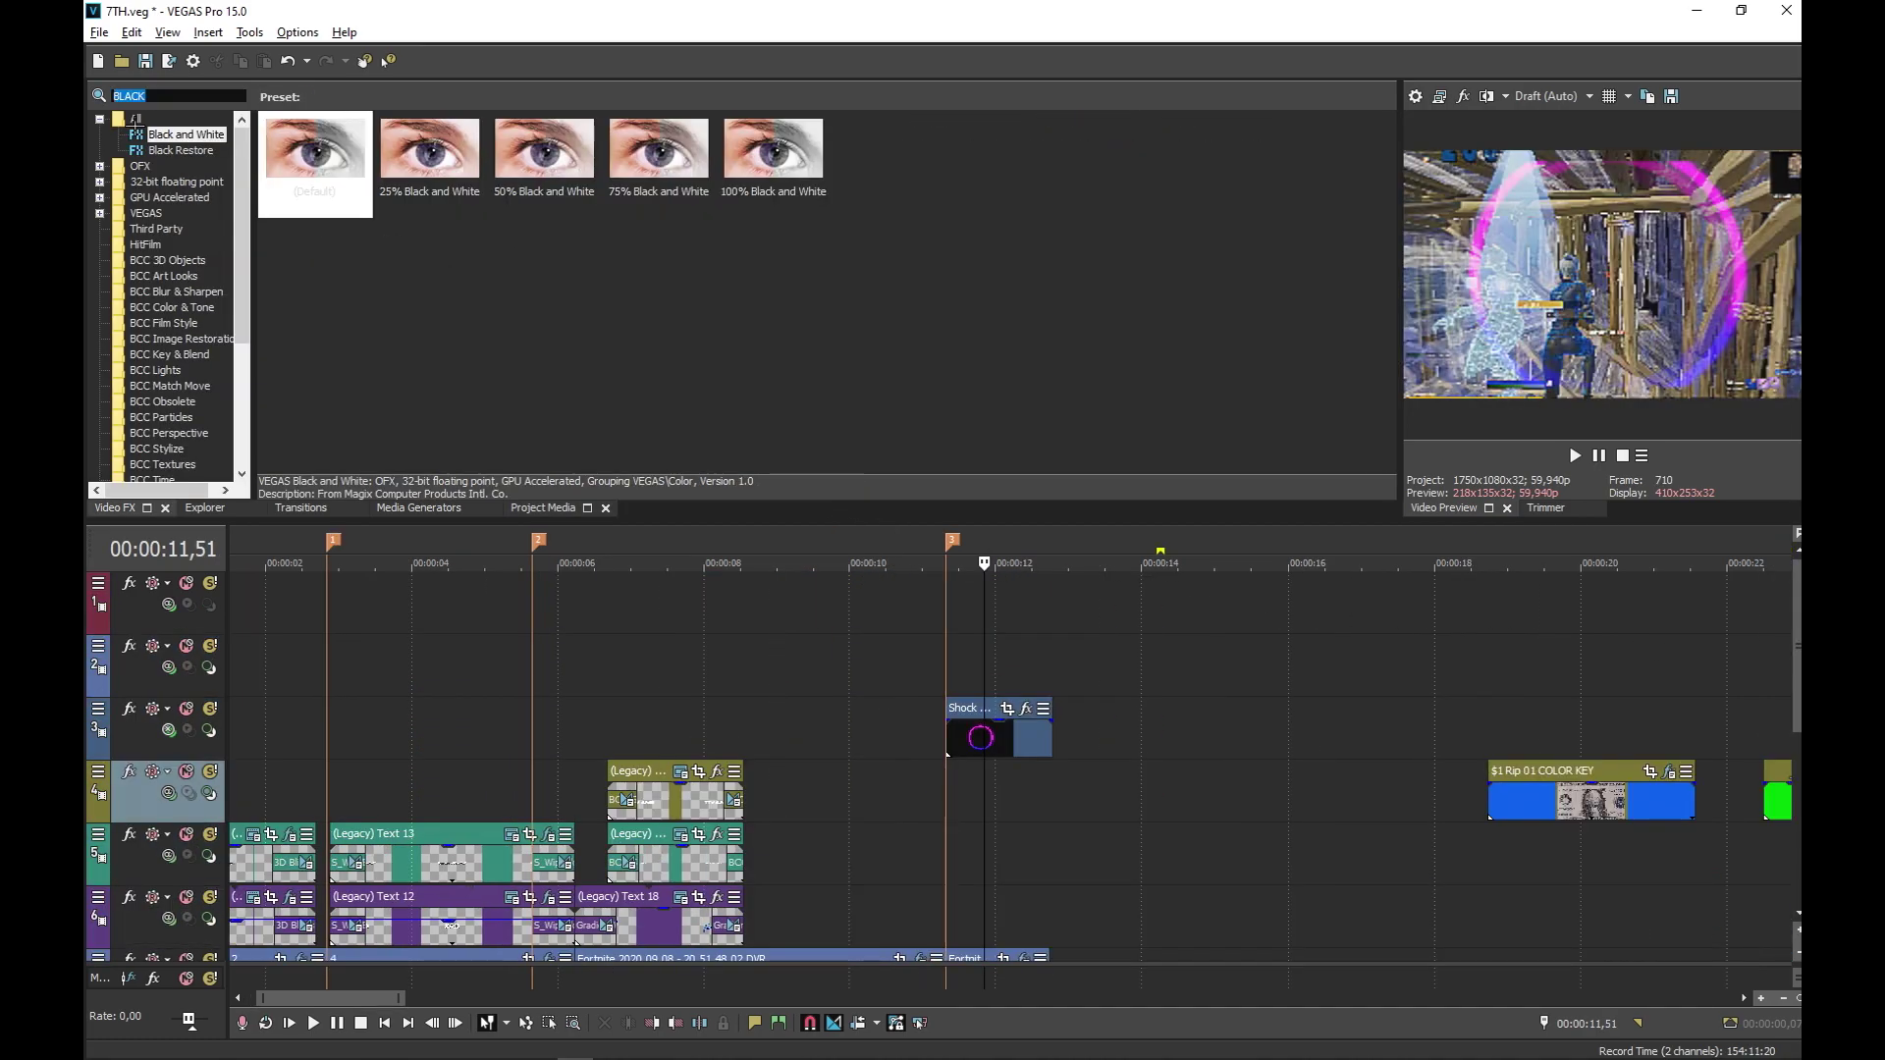
Find the BCC LED effect and apply its YARN preset to the Shock Wave 3 clip
type("BCC")
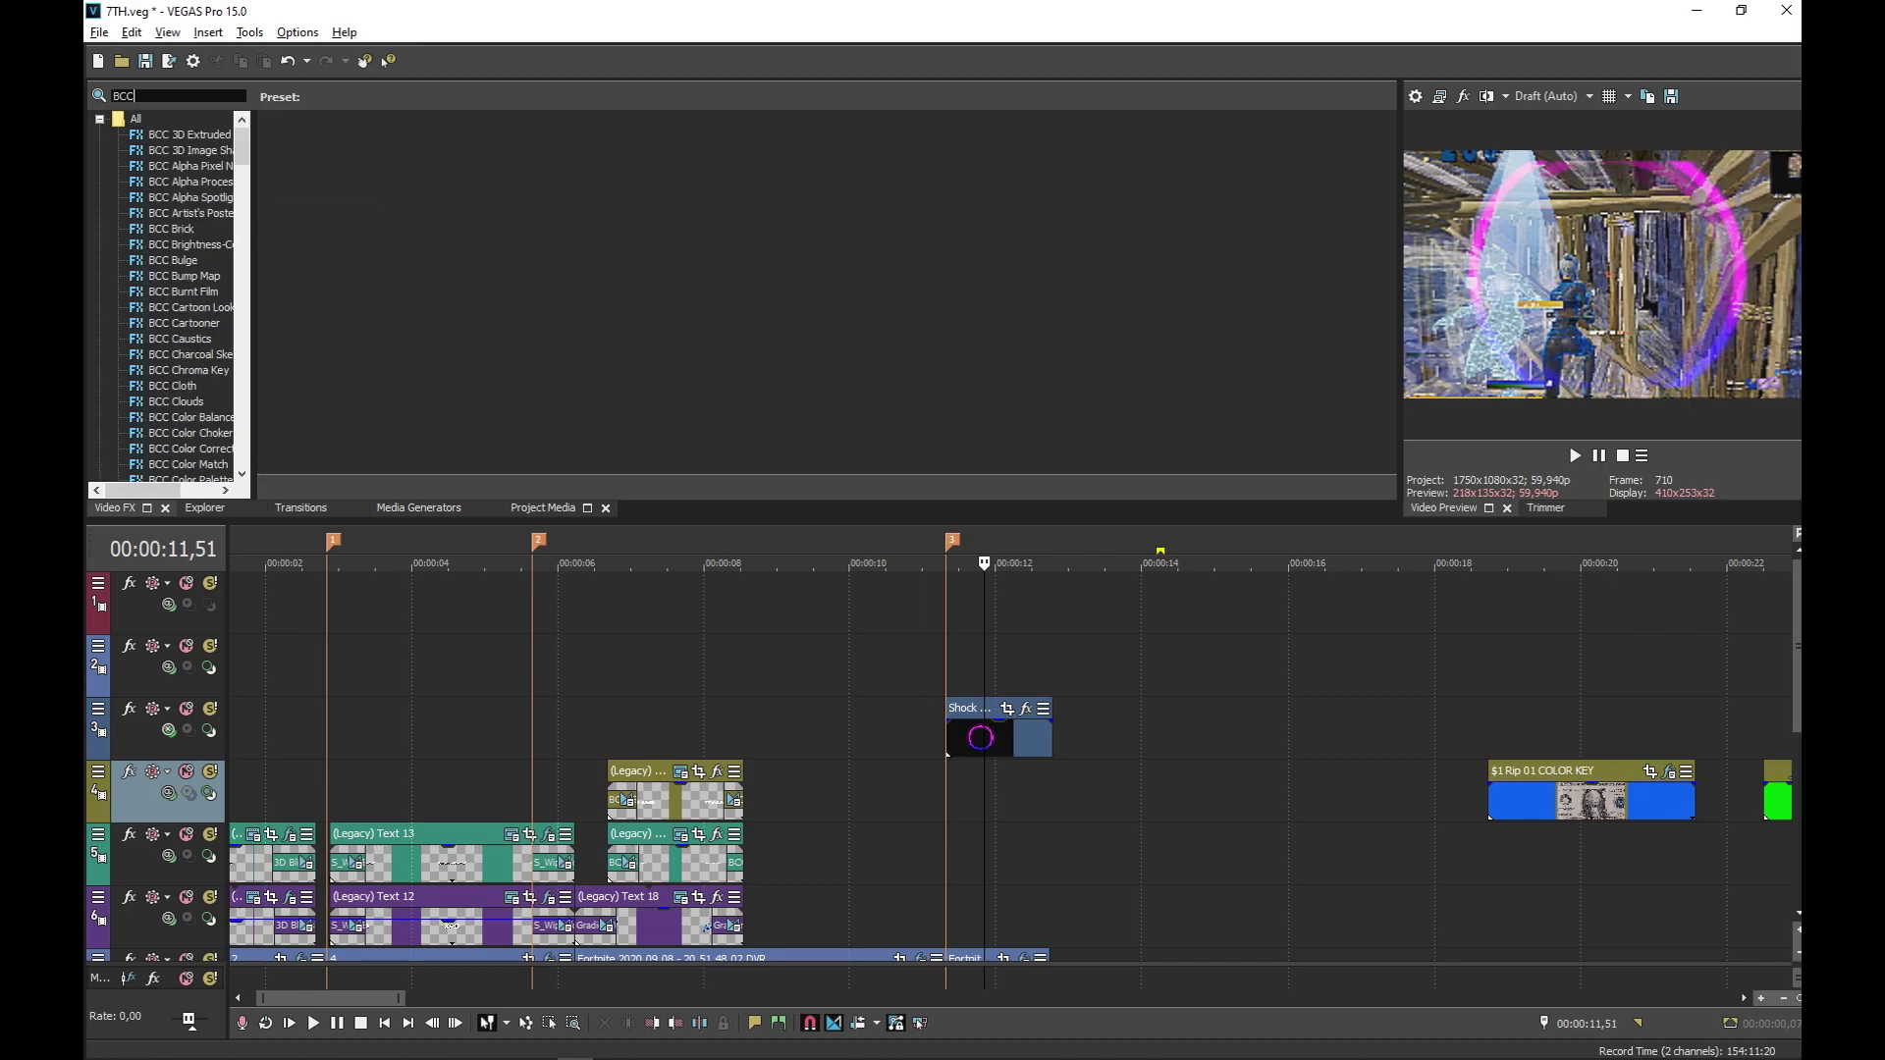
type(" LED")
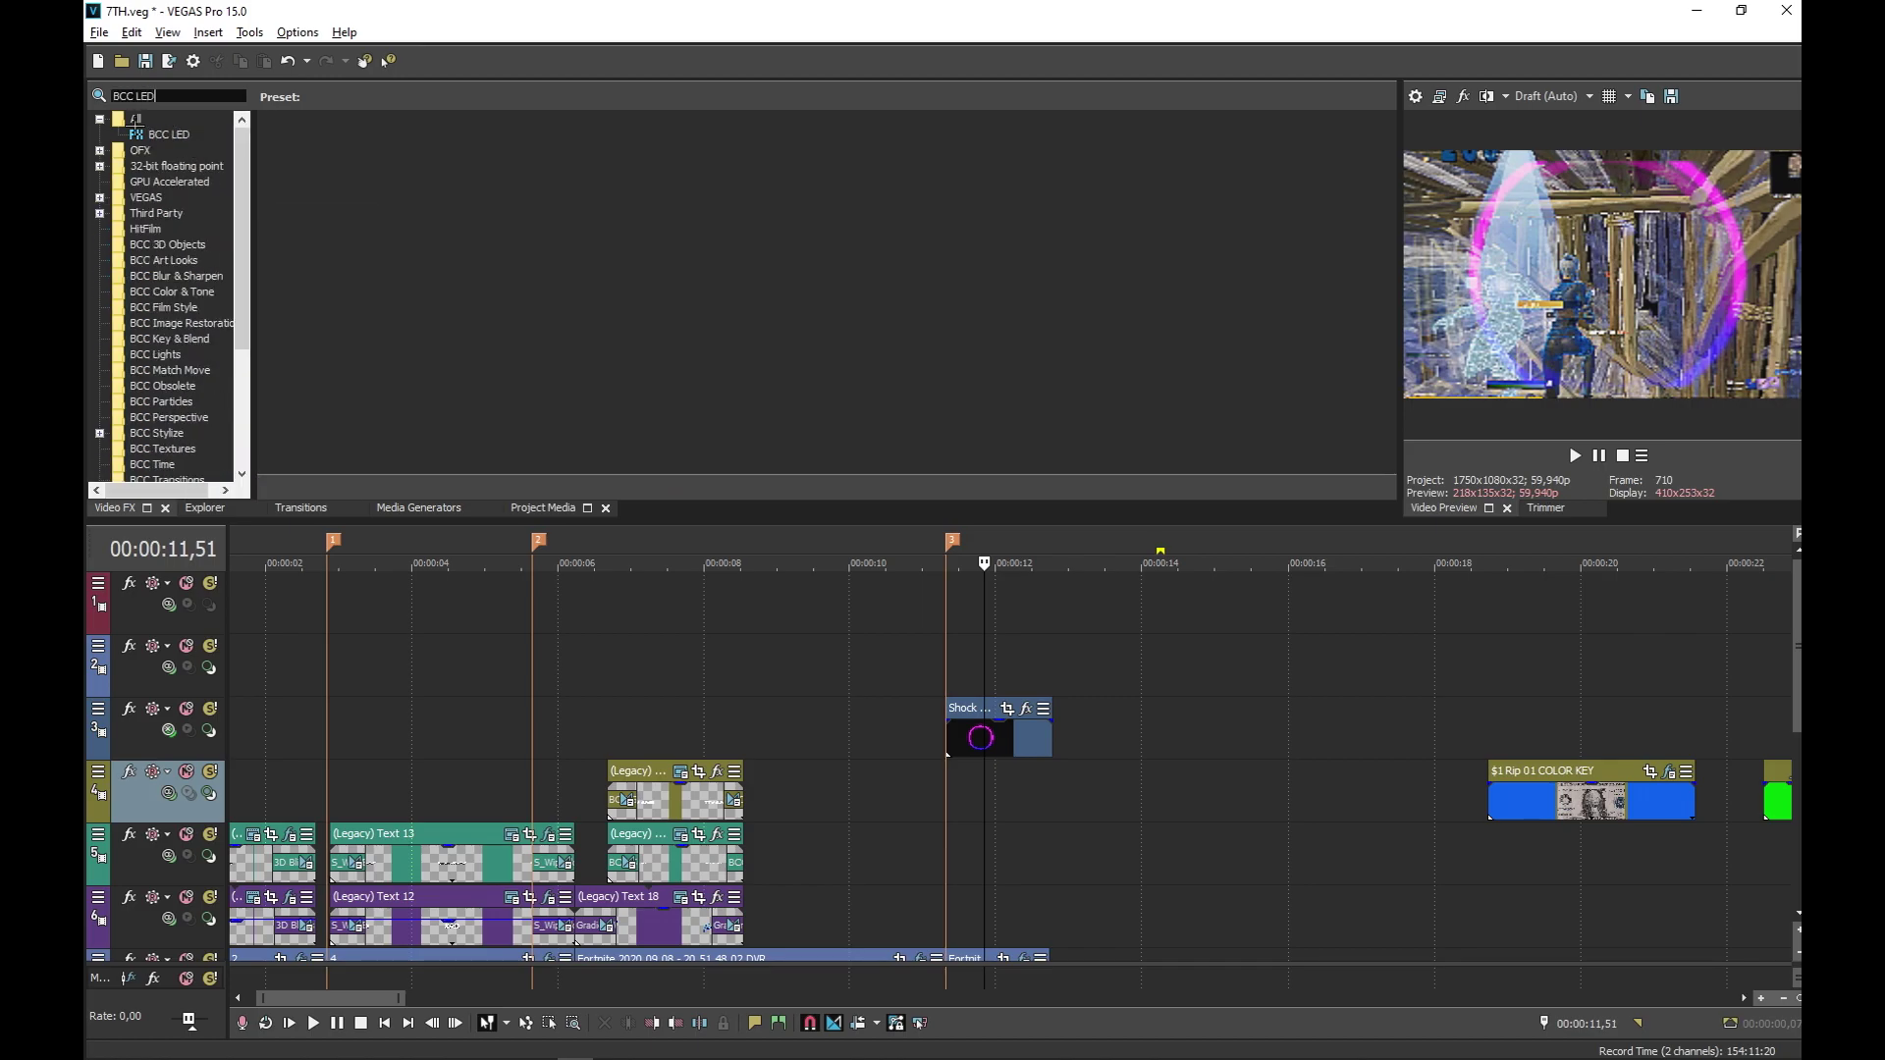
left_click(192, 136)
left_click_drag(461, 214, 963, 738)
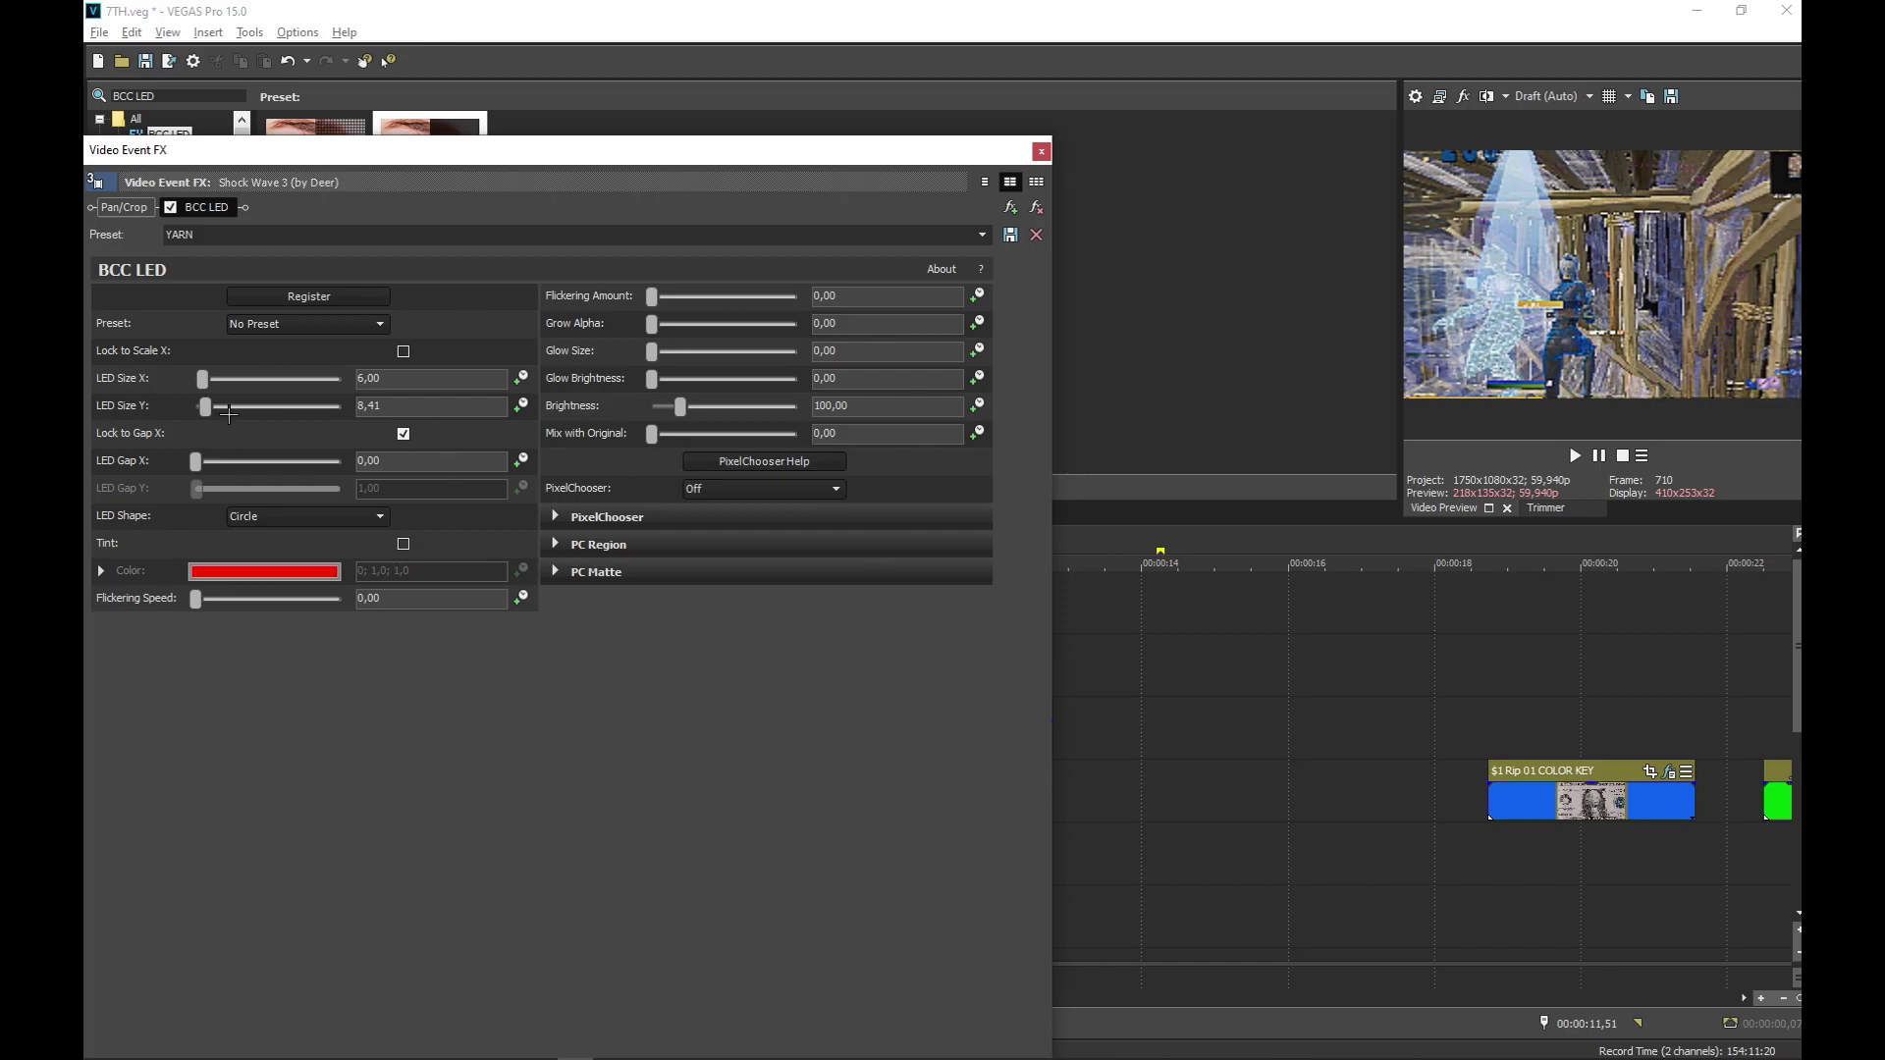
Close the Shock Wave 3 clip's effect settings and replay the transition at the third marker
left_click(1041, 151)
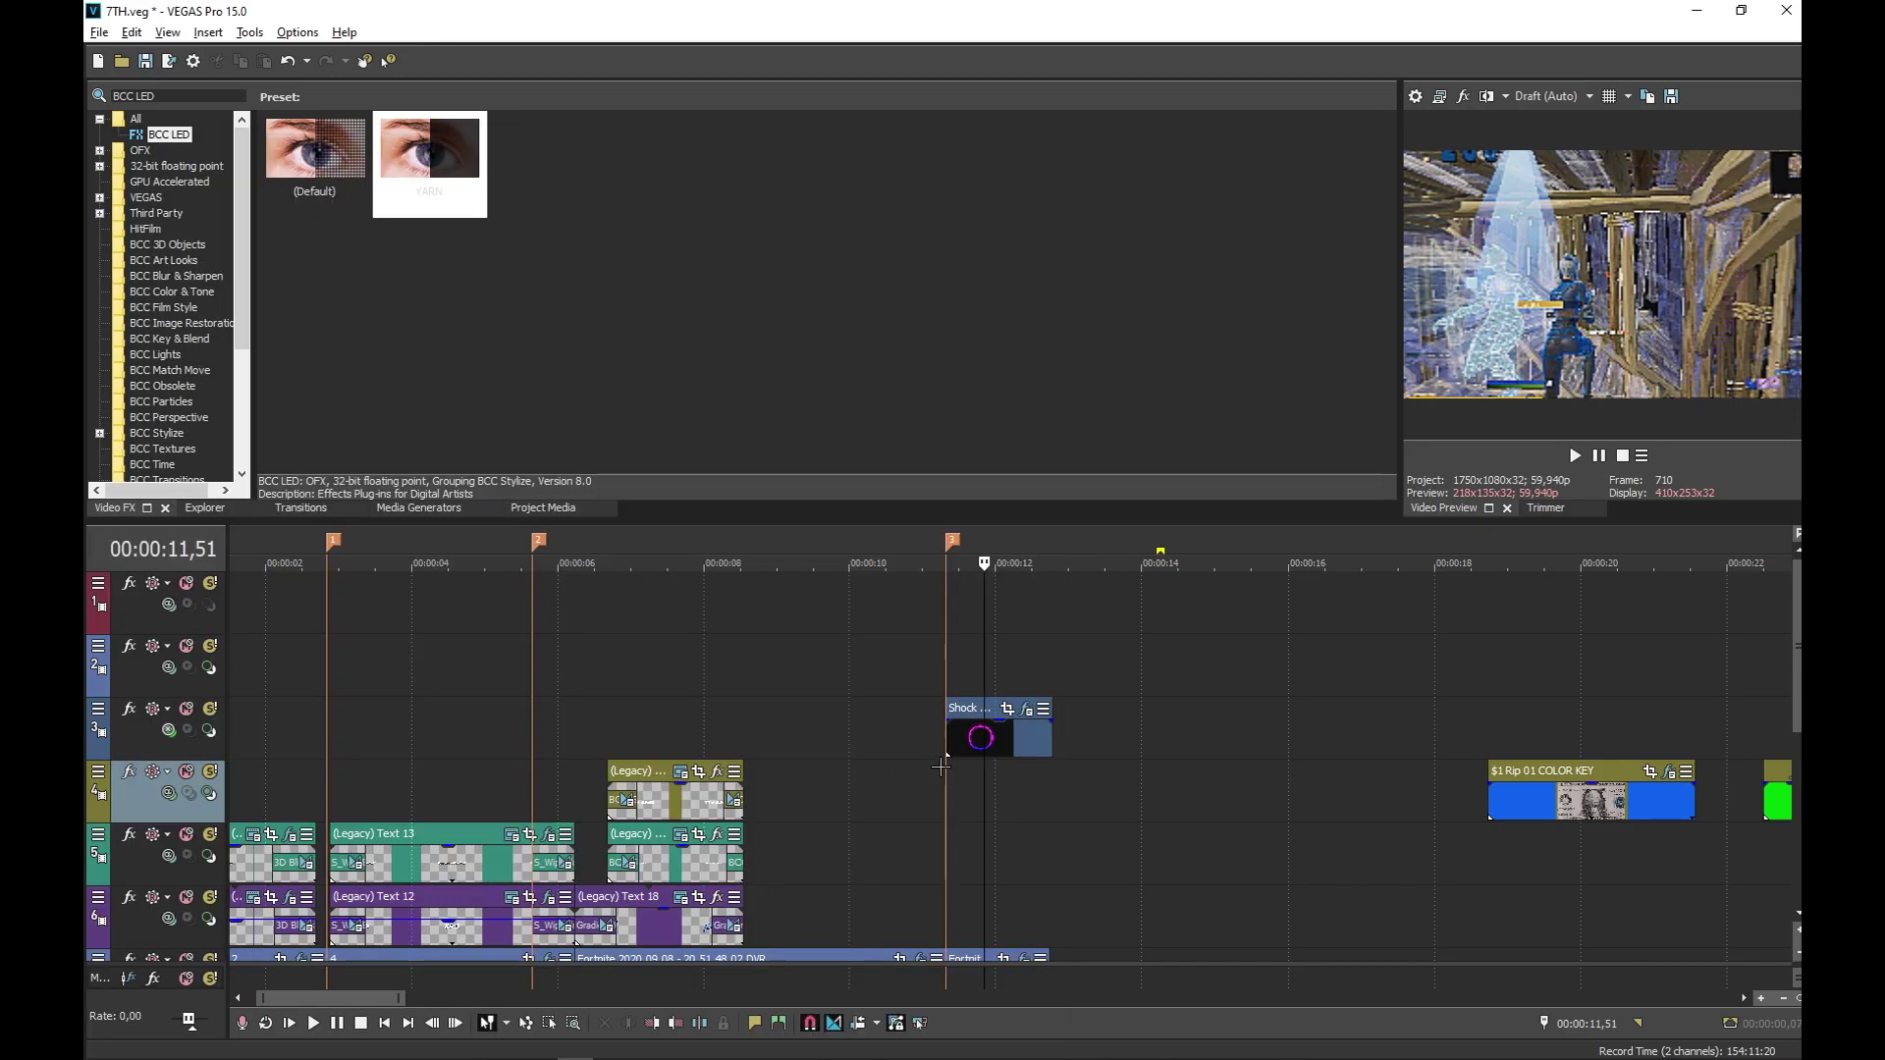
left_click(930, 771)
key("space")
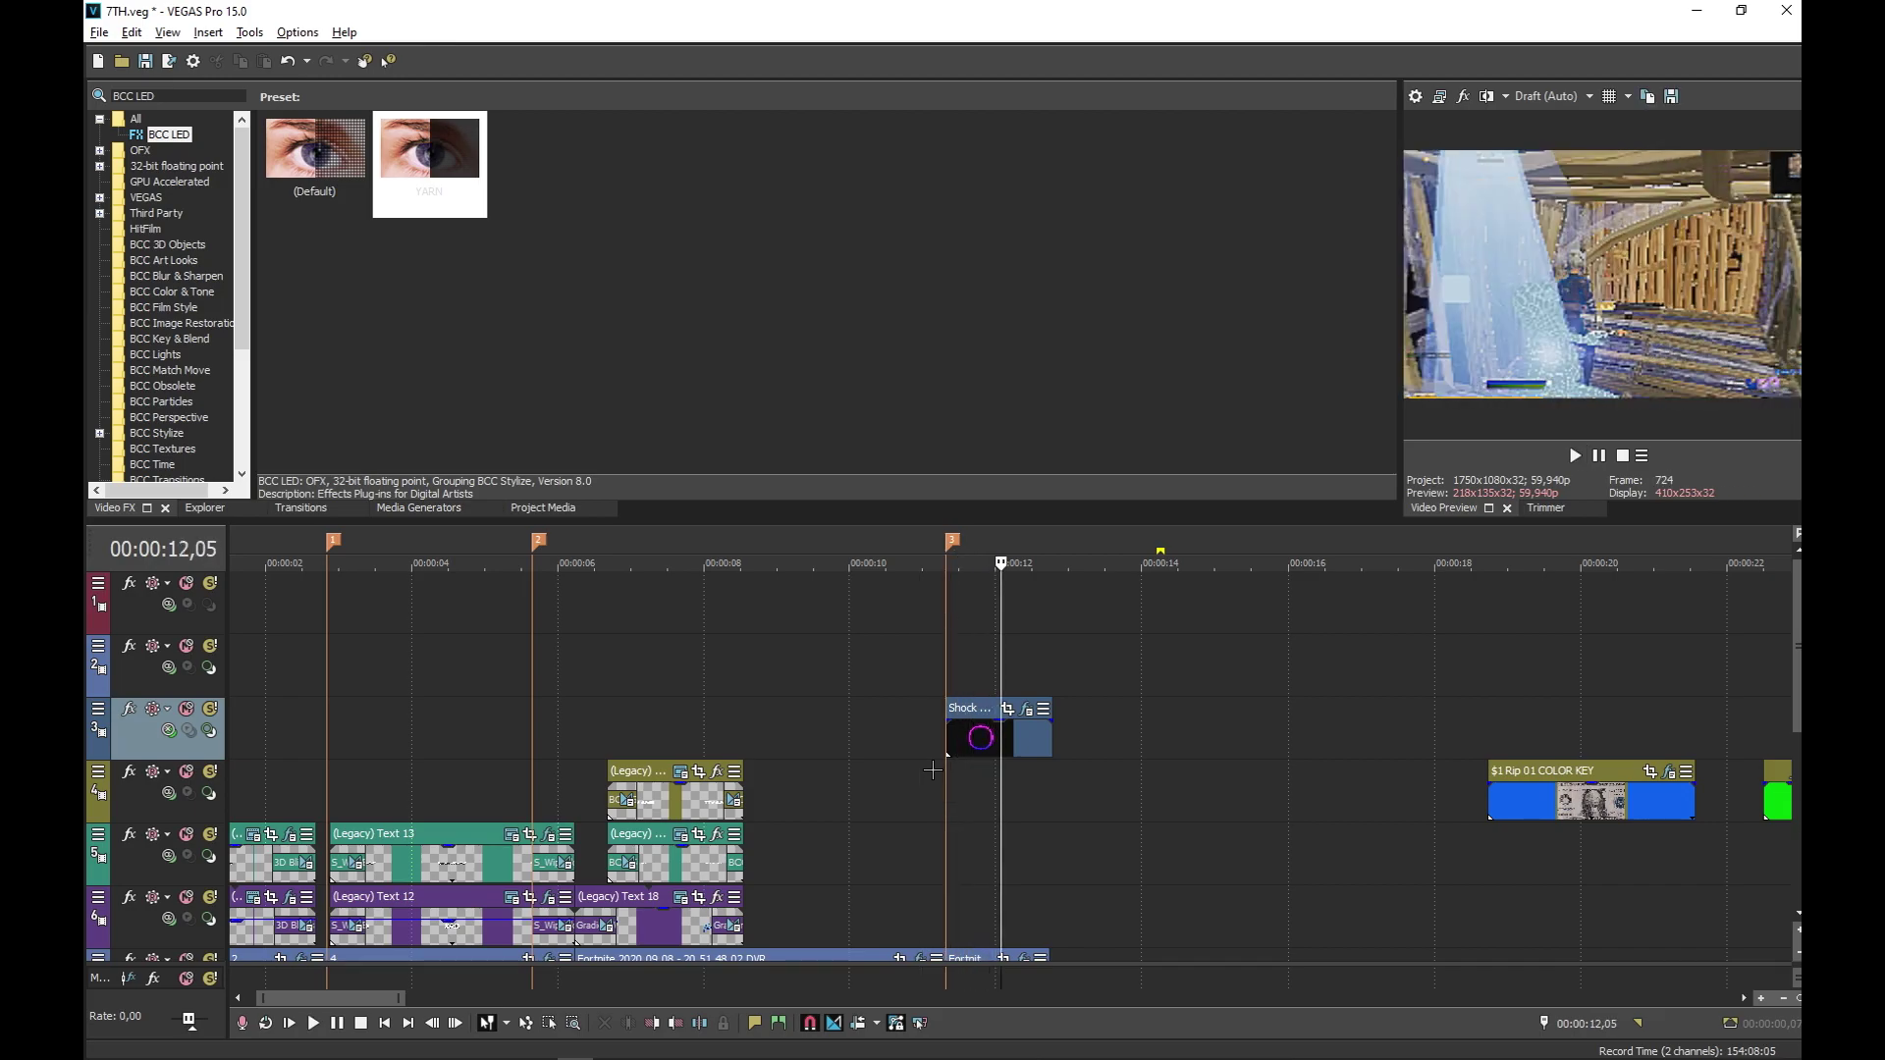
Find the S_HueSatBright effect and apply its YARN preset to the Shock Wave 3 clip
left_click(98, 98)
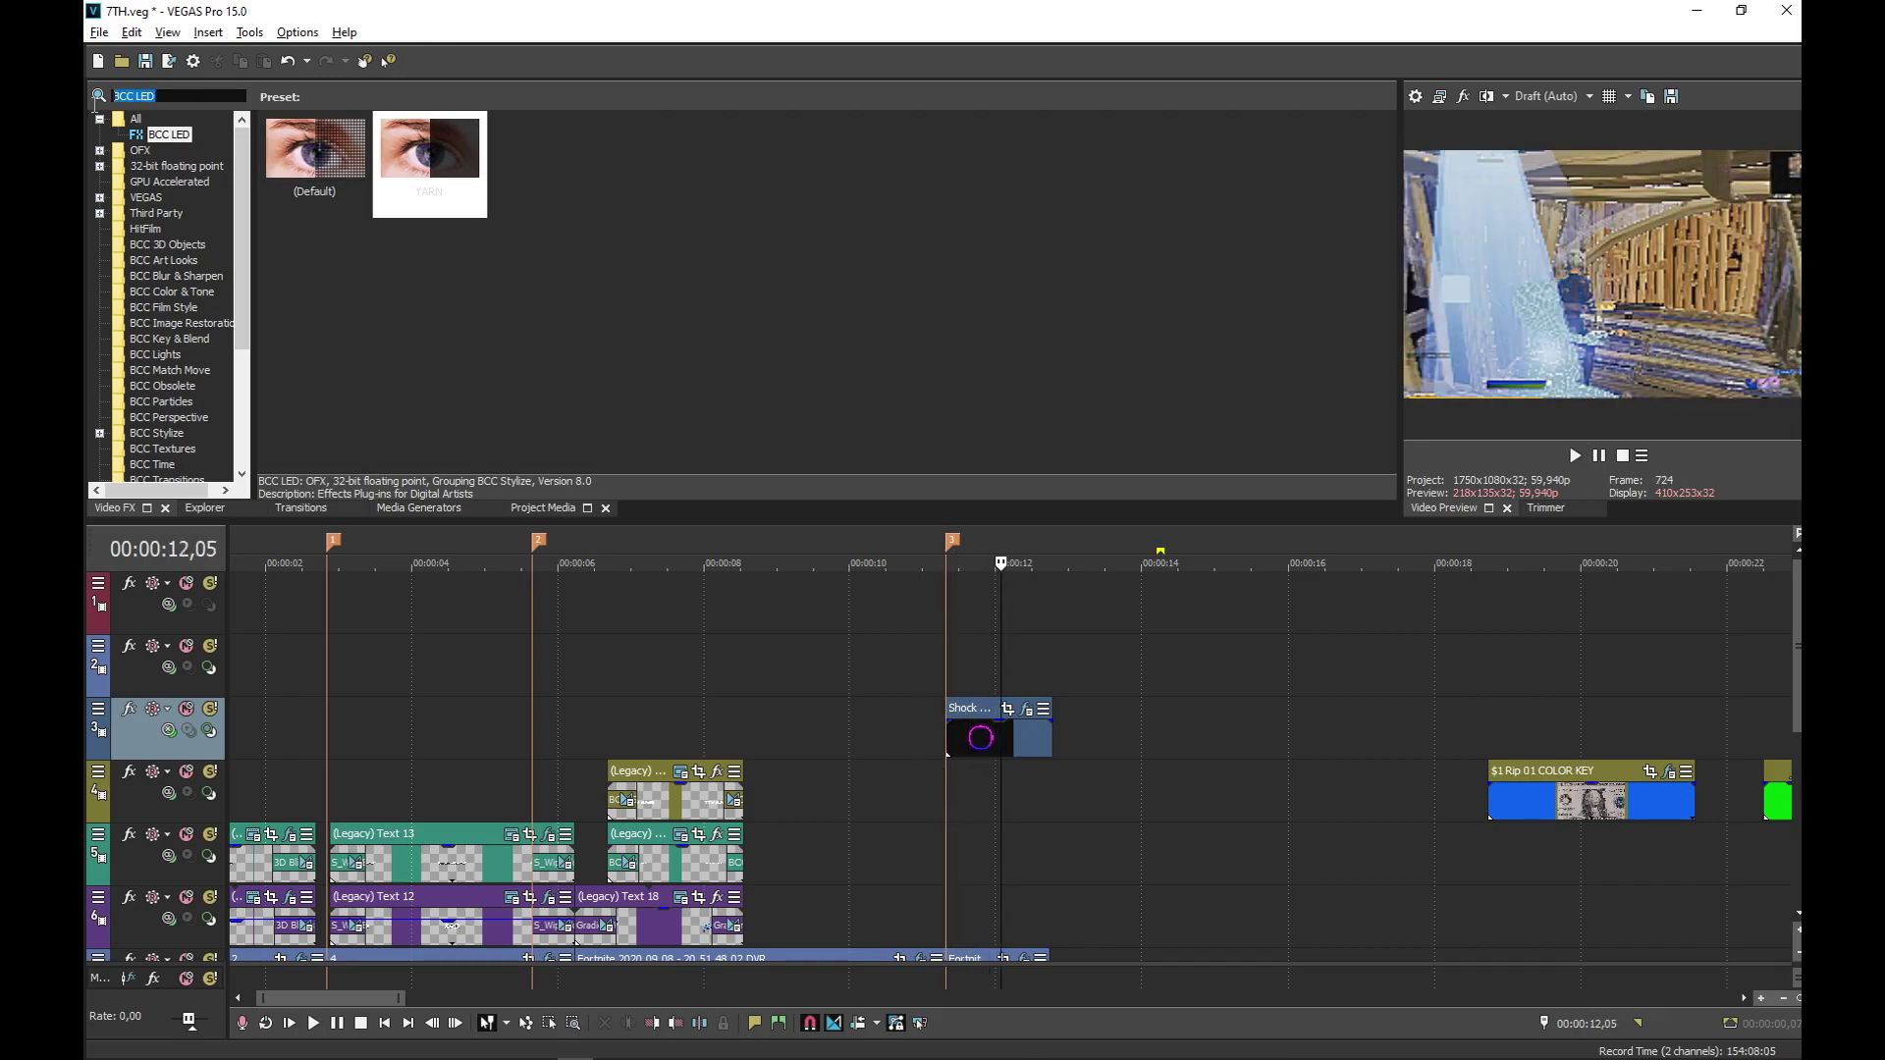
type("HUE")
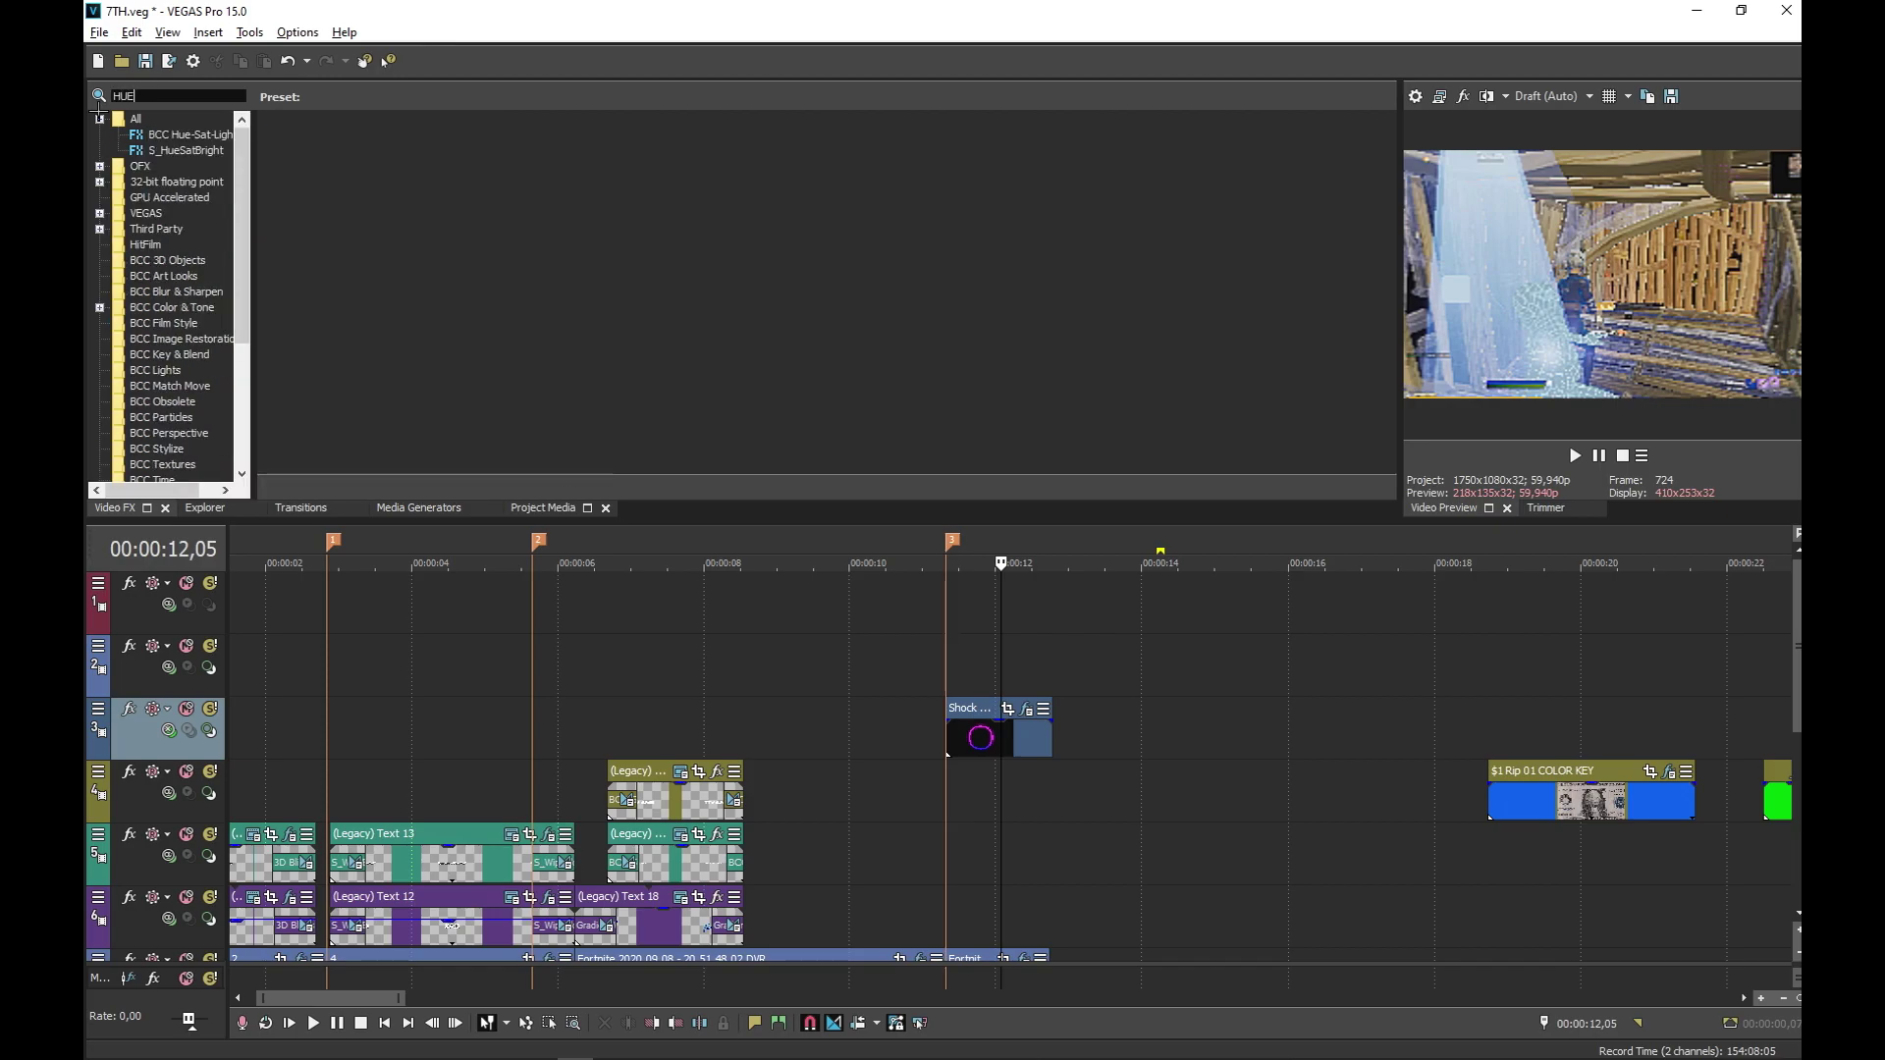
left_click(186, 150)
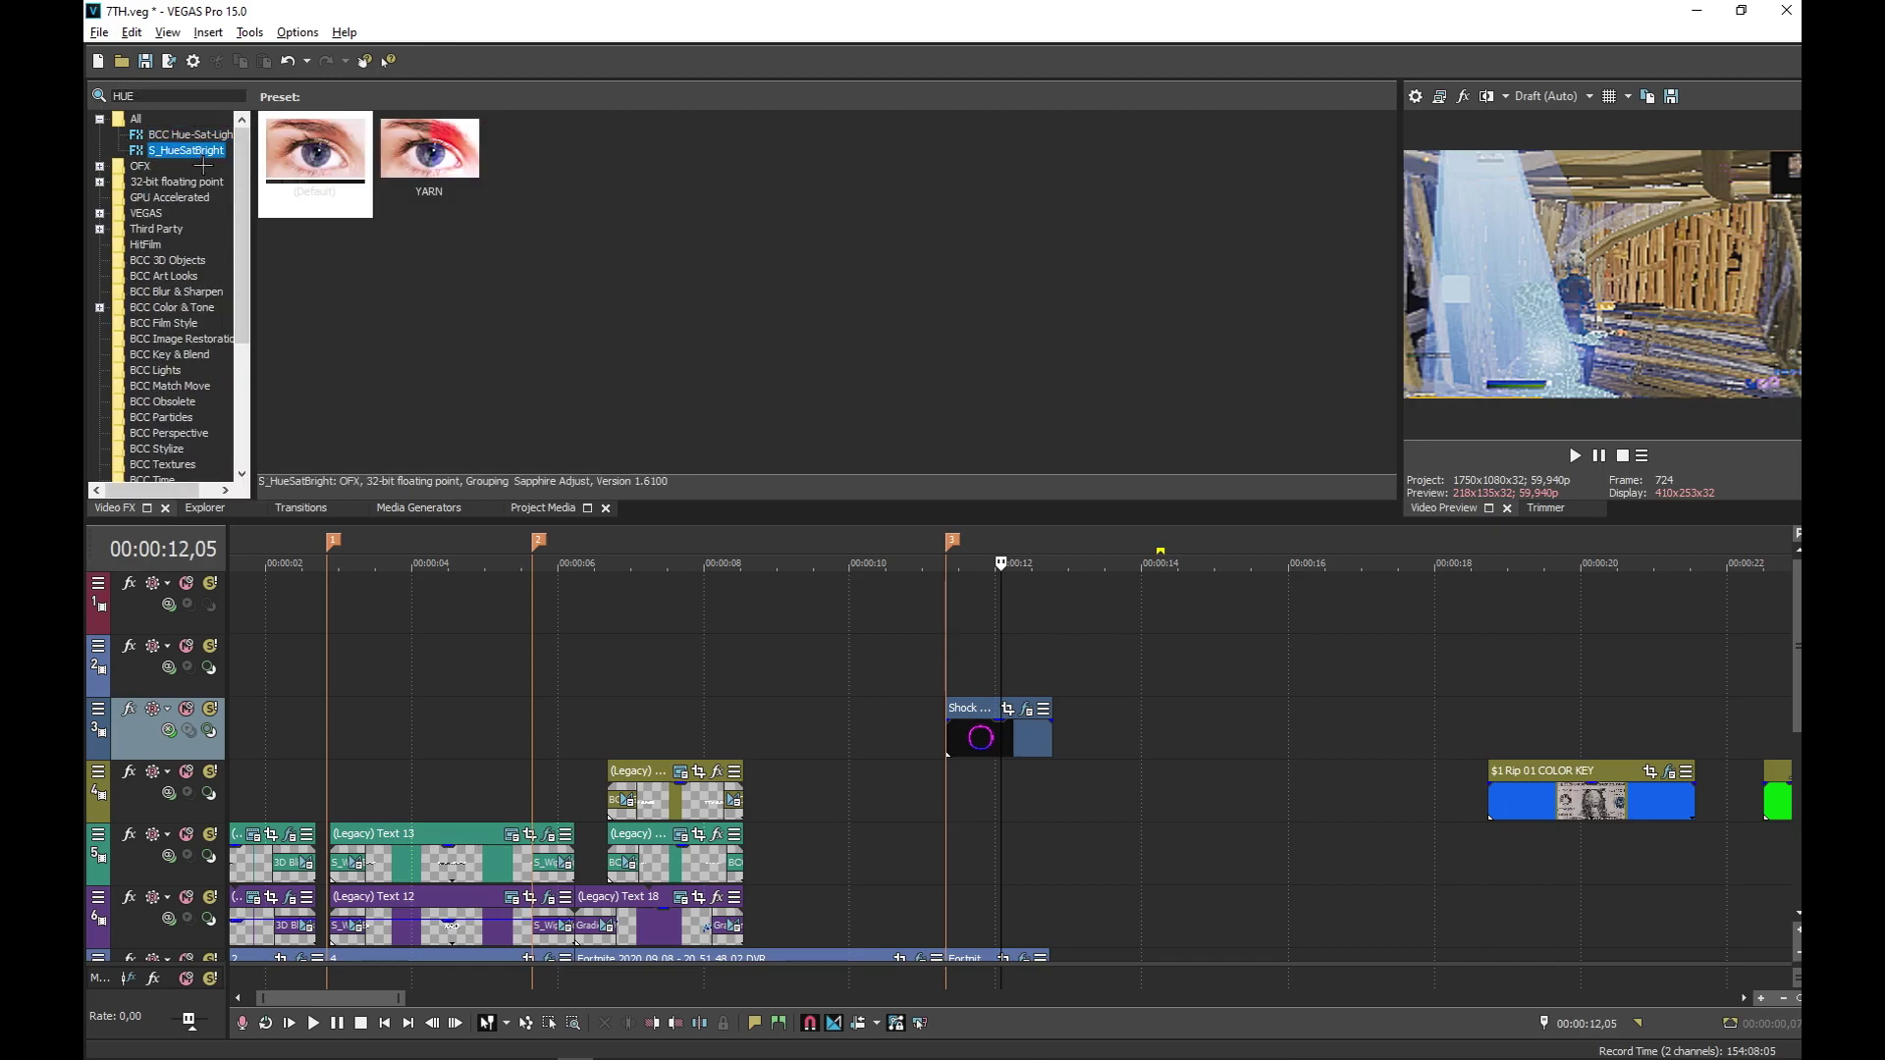
left_click_drag(429, 158, 967, 606)
left_click_drag(1002, 733, 1005, 727)
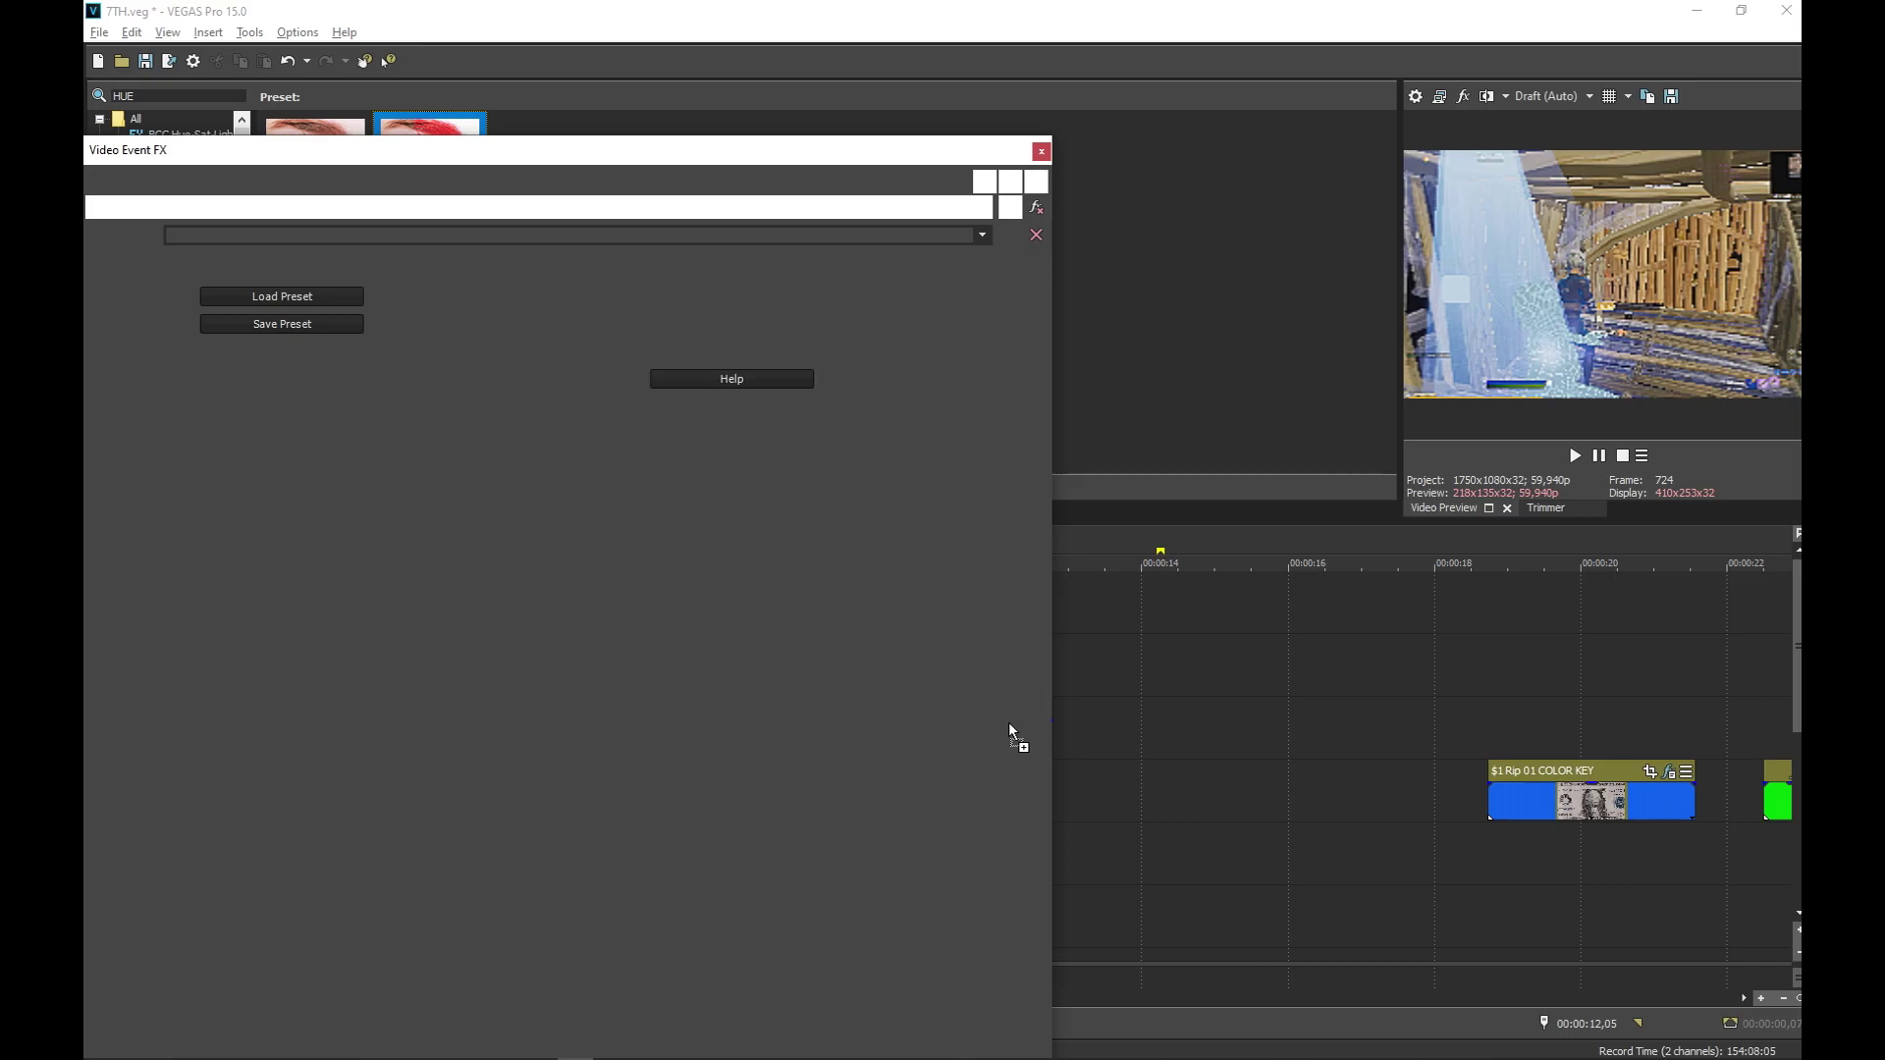
left_click(1040, 152)
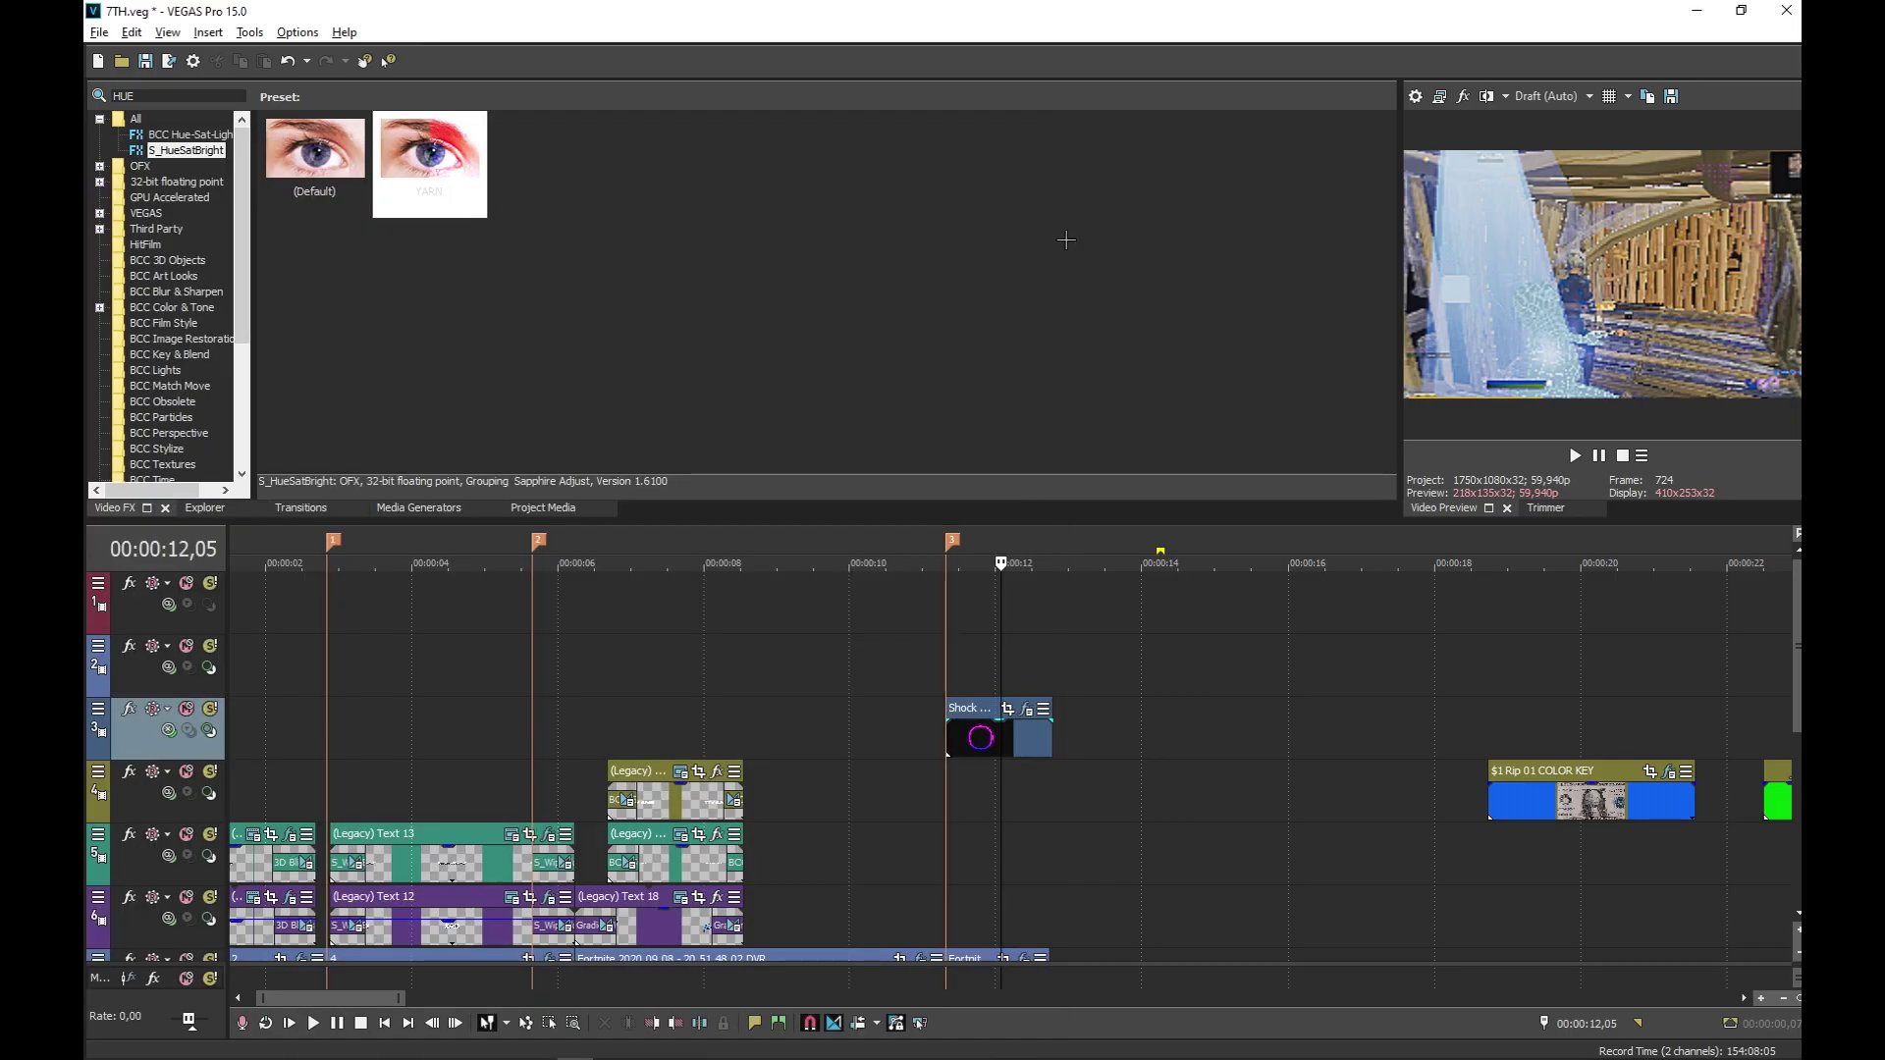
Time-compress the Shock Wave 3 clip by 43 frames so it ends at 00:00:12,04, and replay the transition
left_click(979, 668)
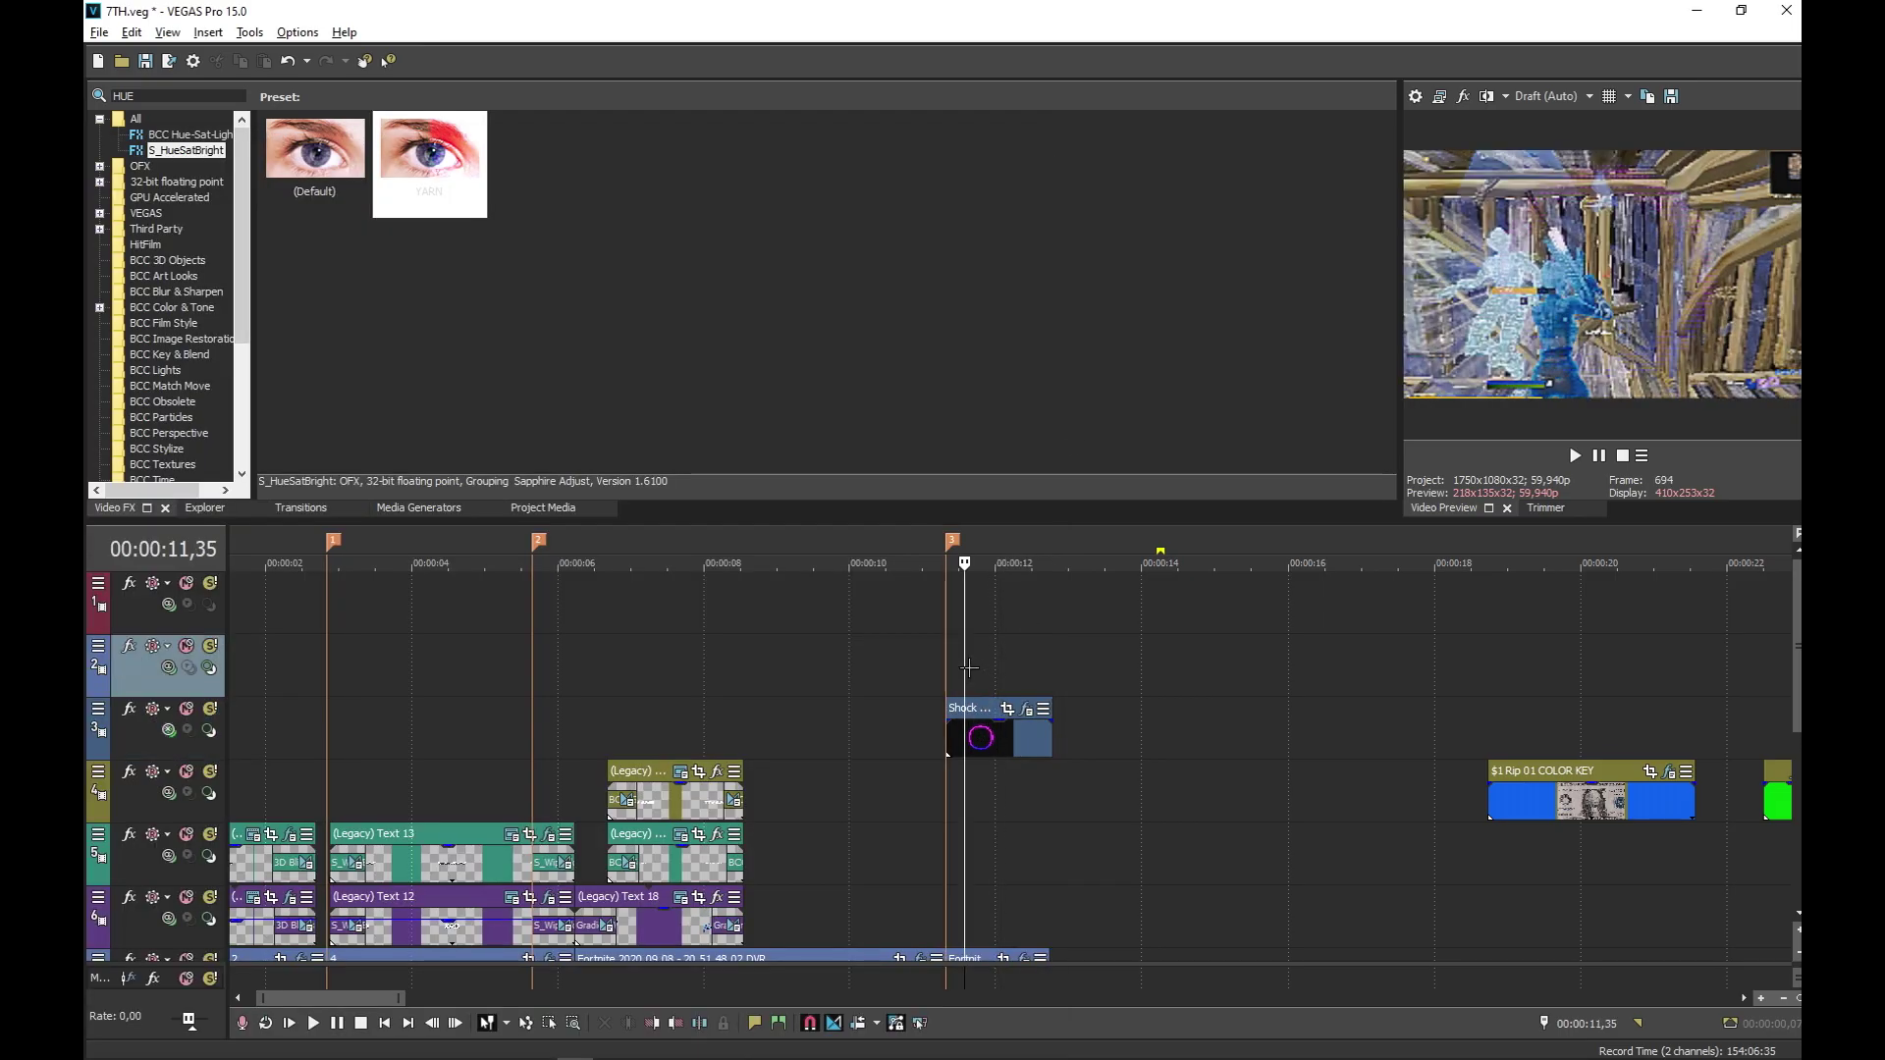
left_click(953, 669)
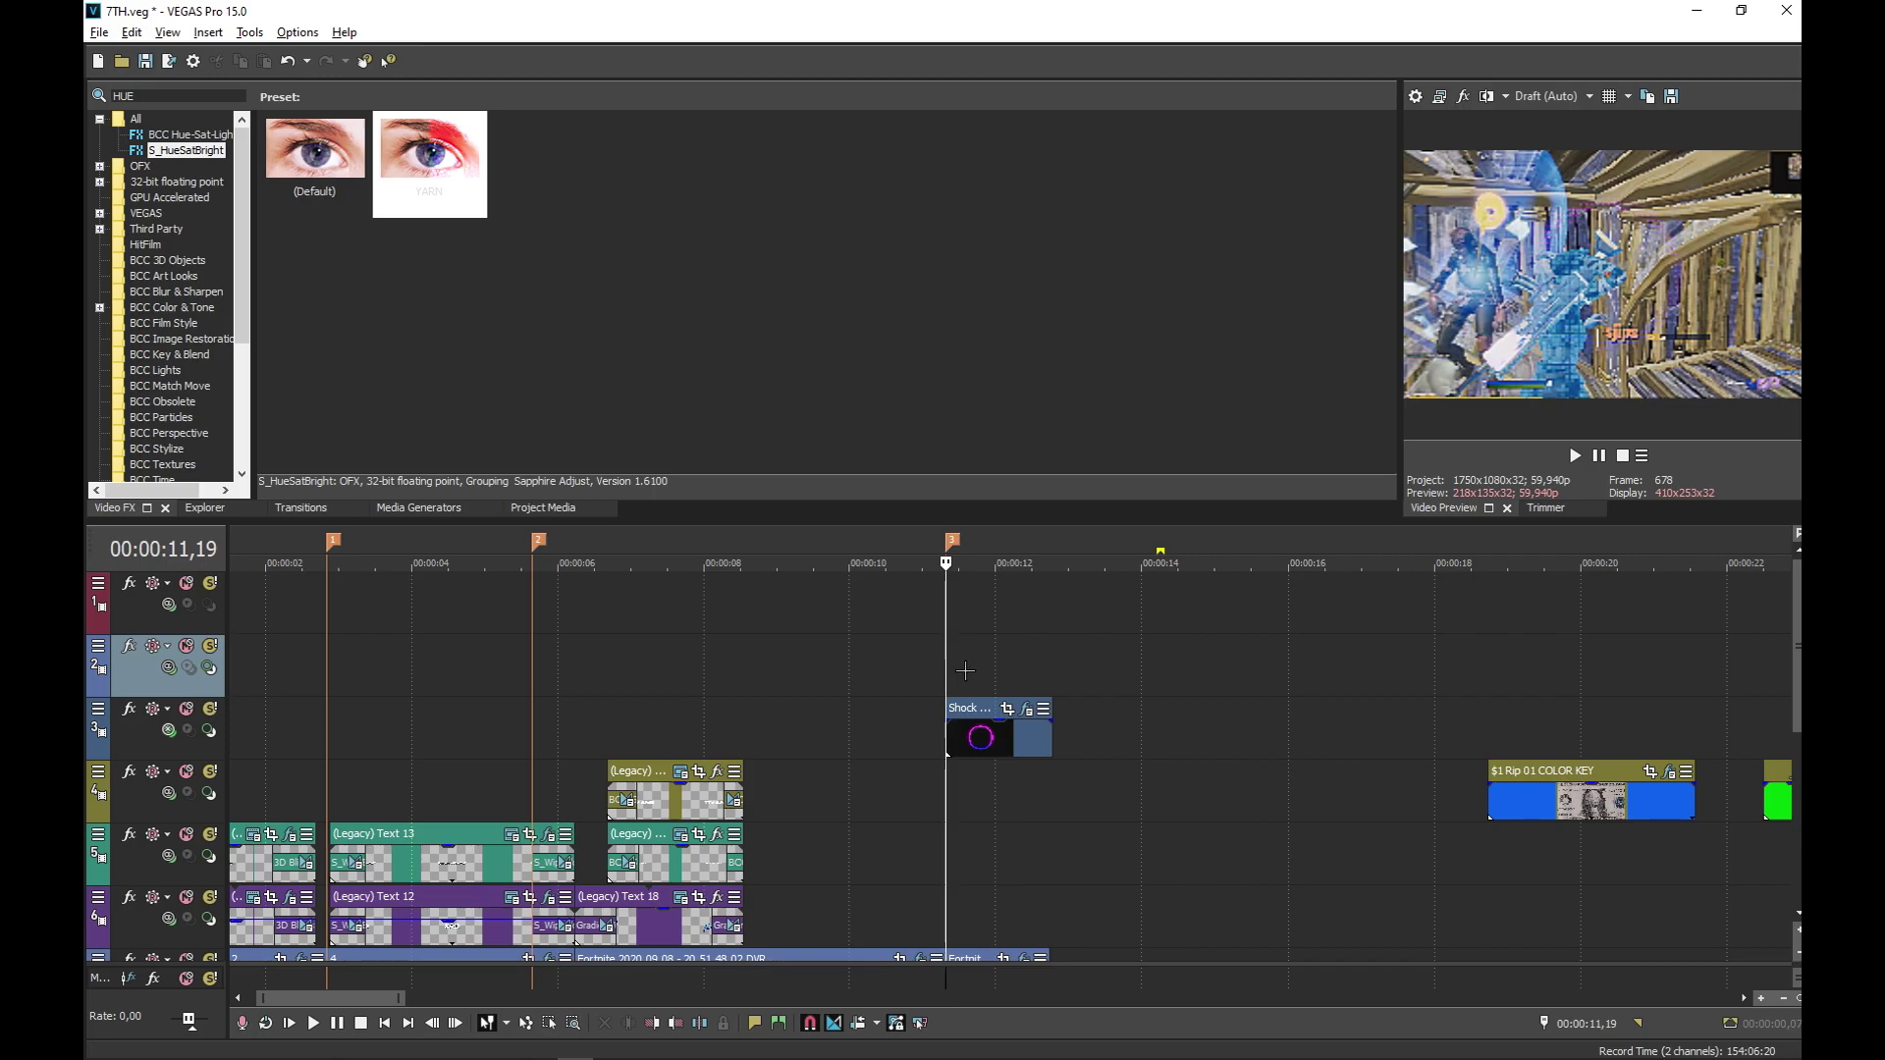
key("Return")
key("Return")
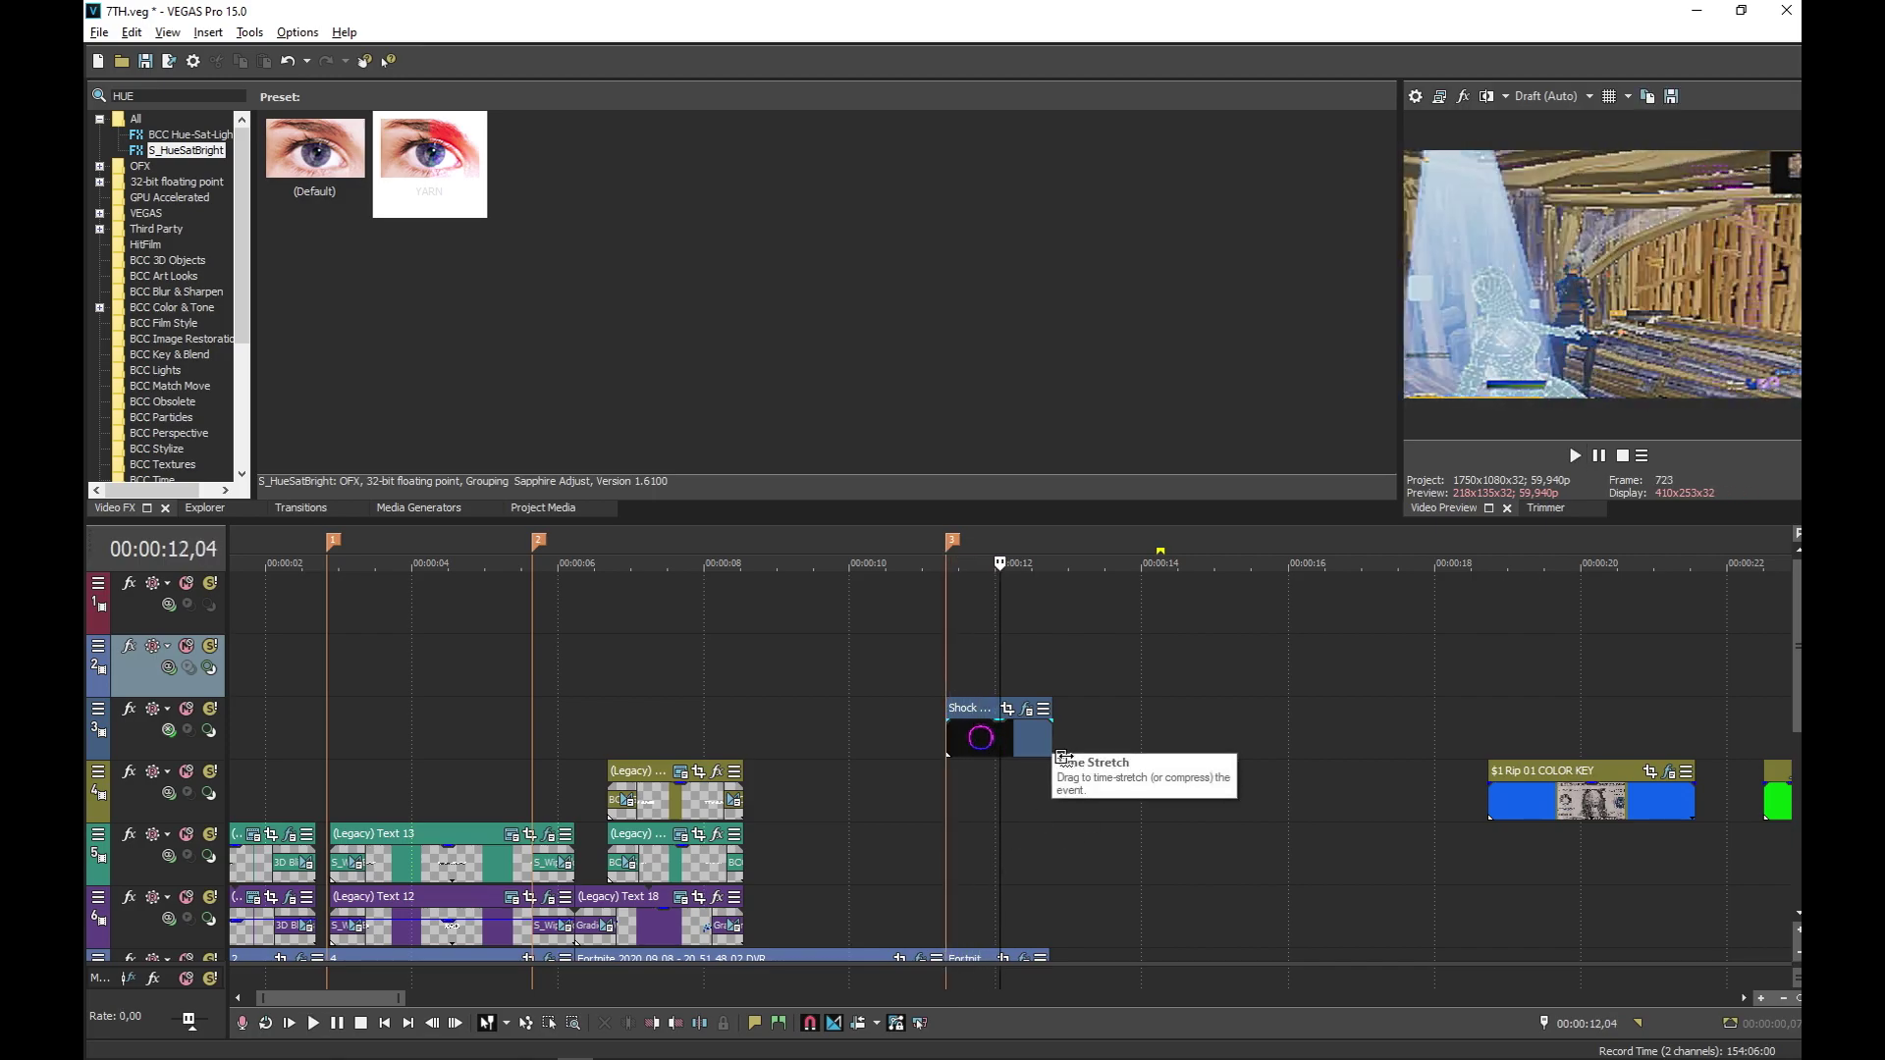
left_click_drag(1060, 756, 1000, 758)
left_click(939, 864)
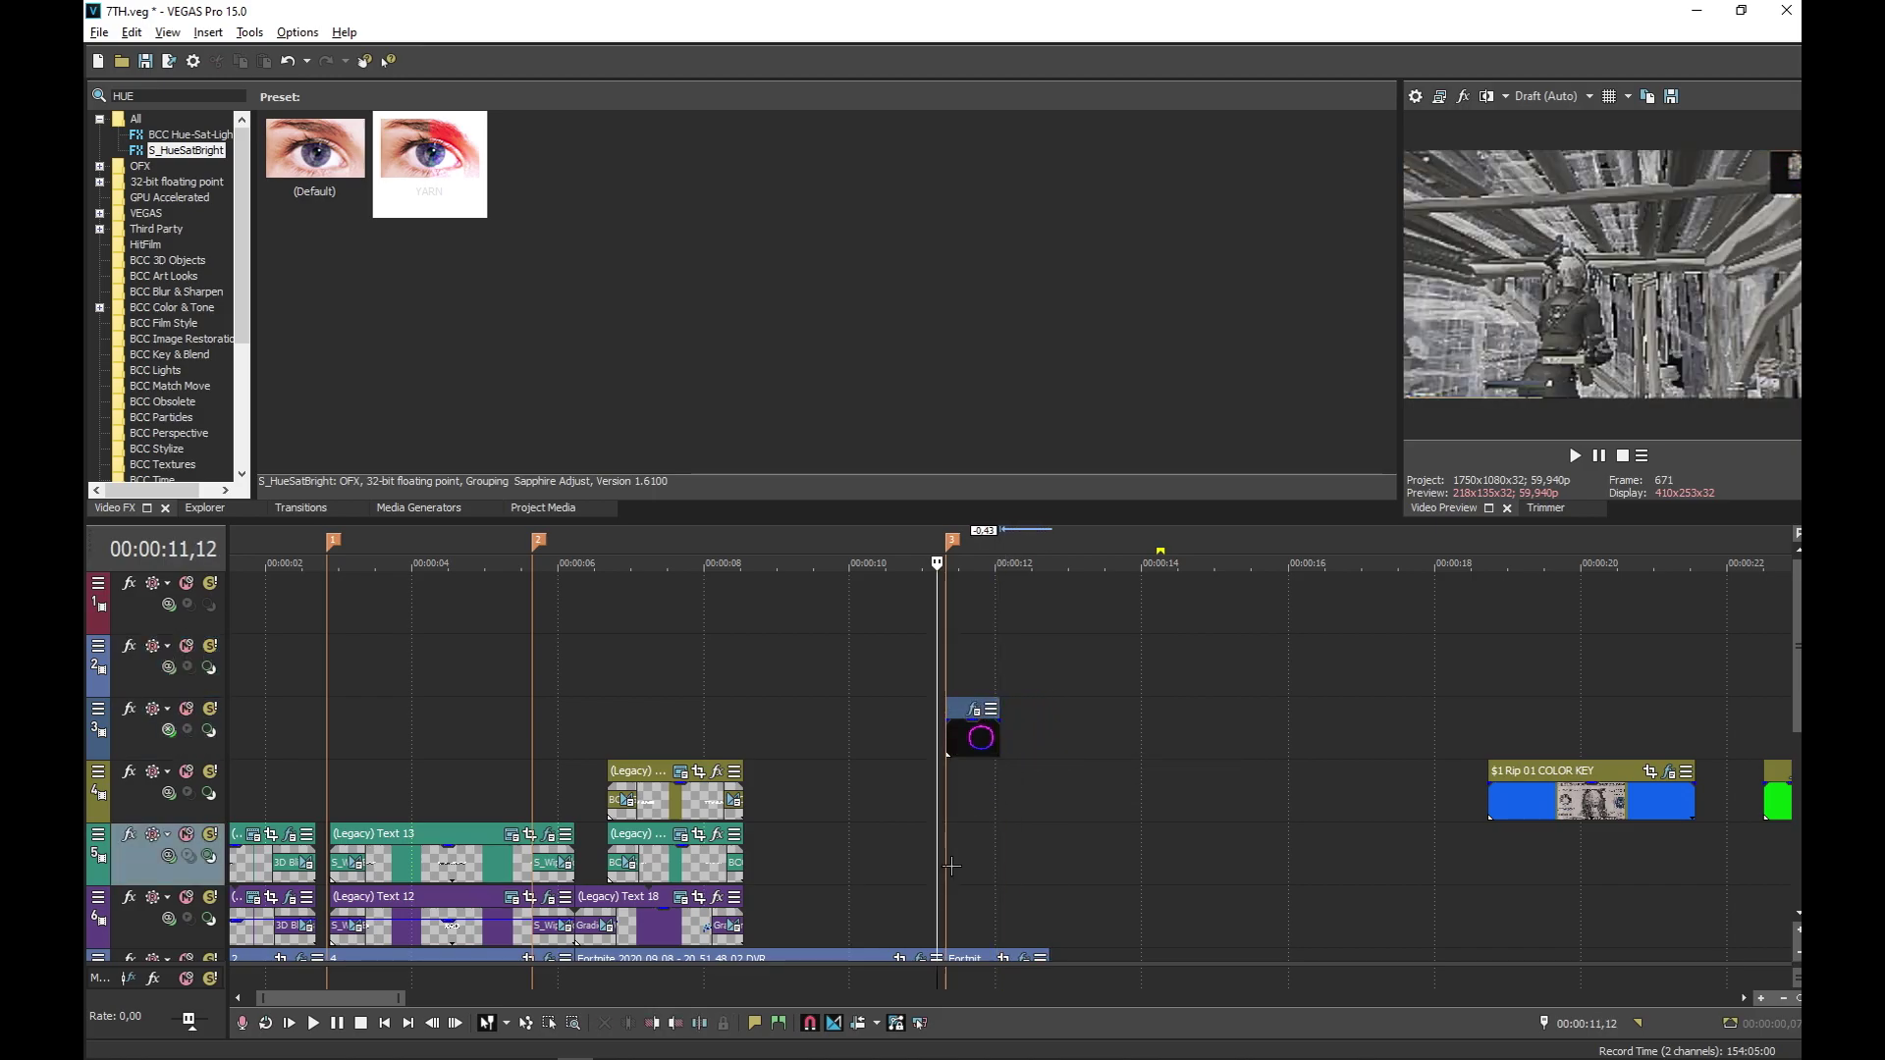
key("space")
key("Return")
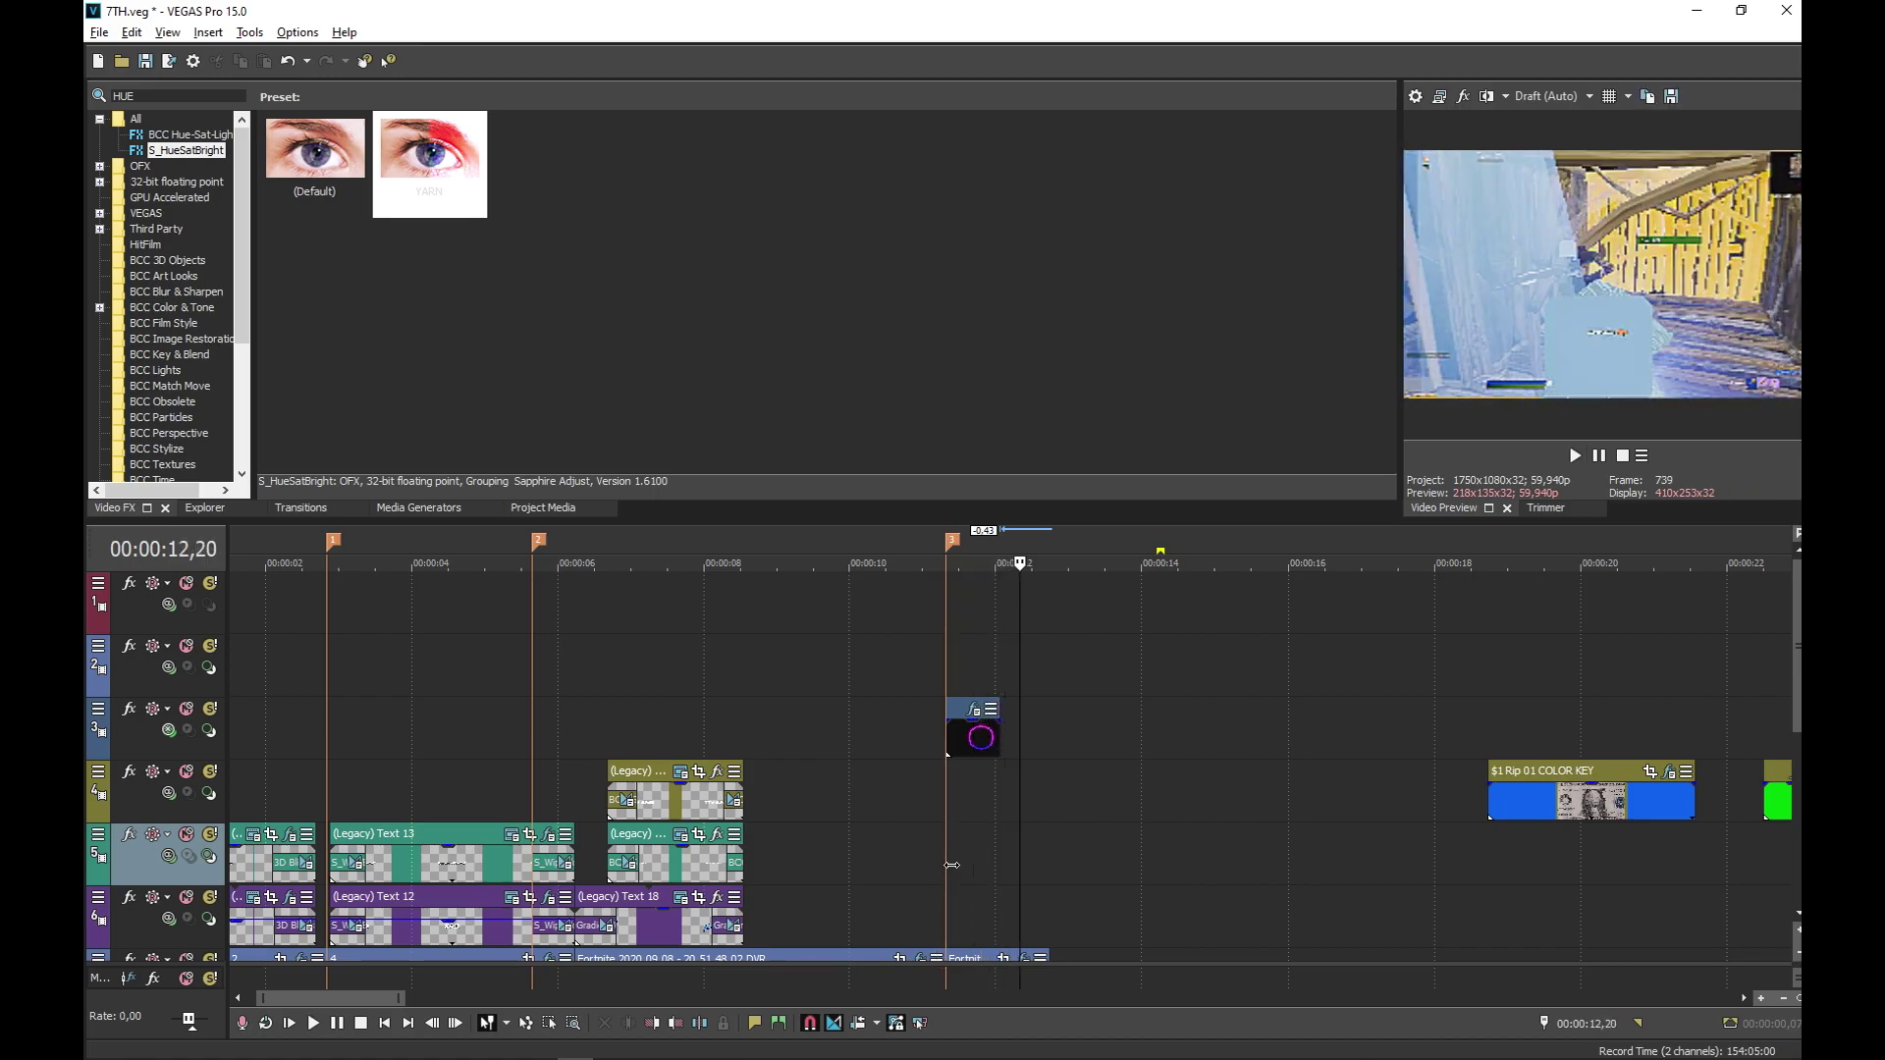
Time-compress the Shock Wave 3 clip by another 15 frames and replay the transition from before the third marker
left_click_drag(1000, 754, 982, 754)
left_click(957, 803)
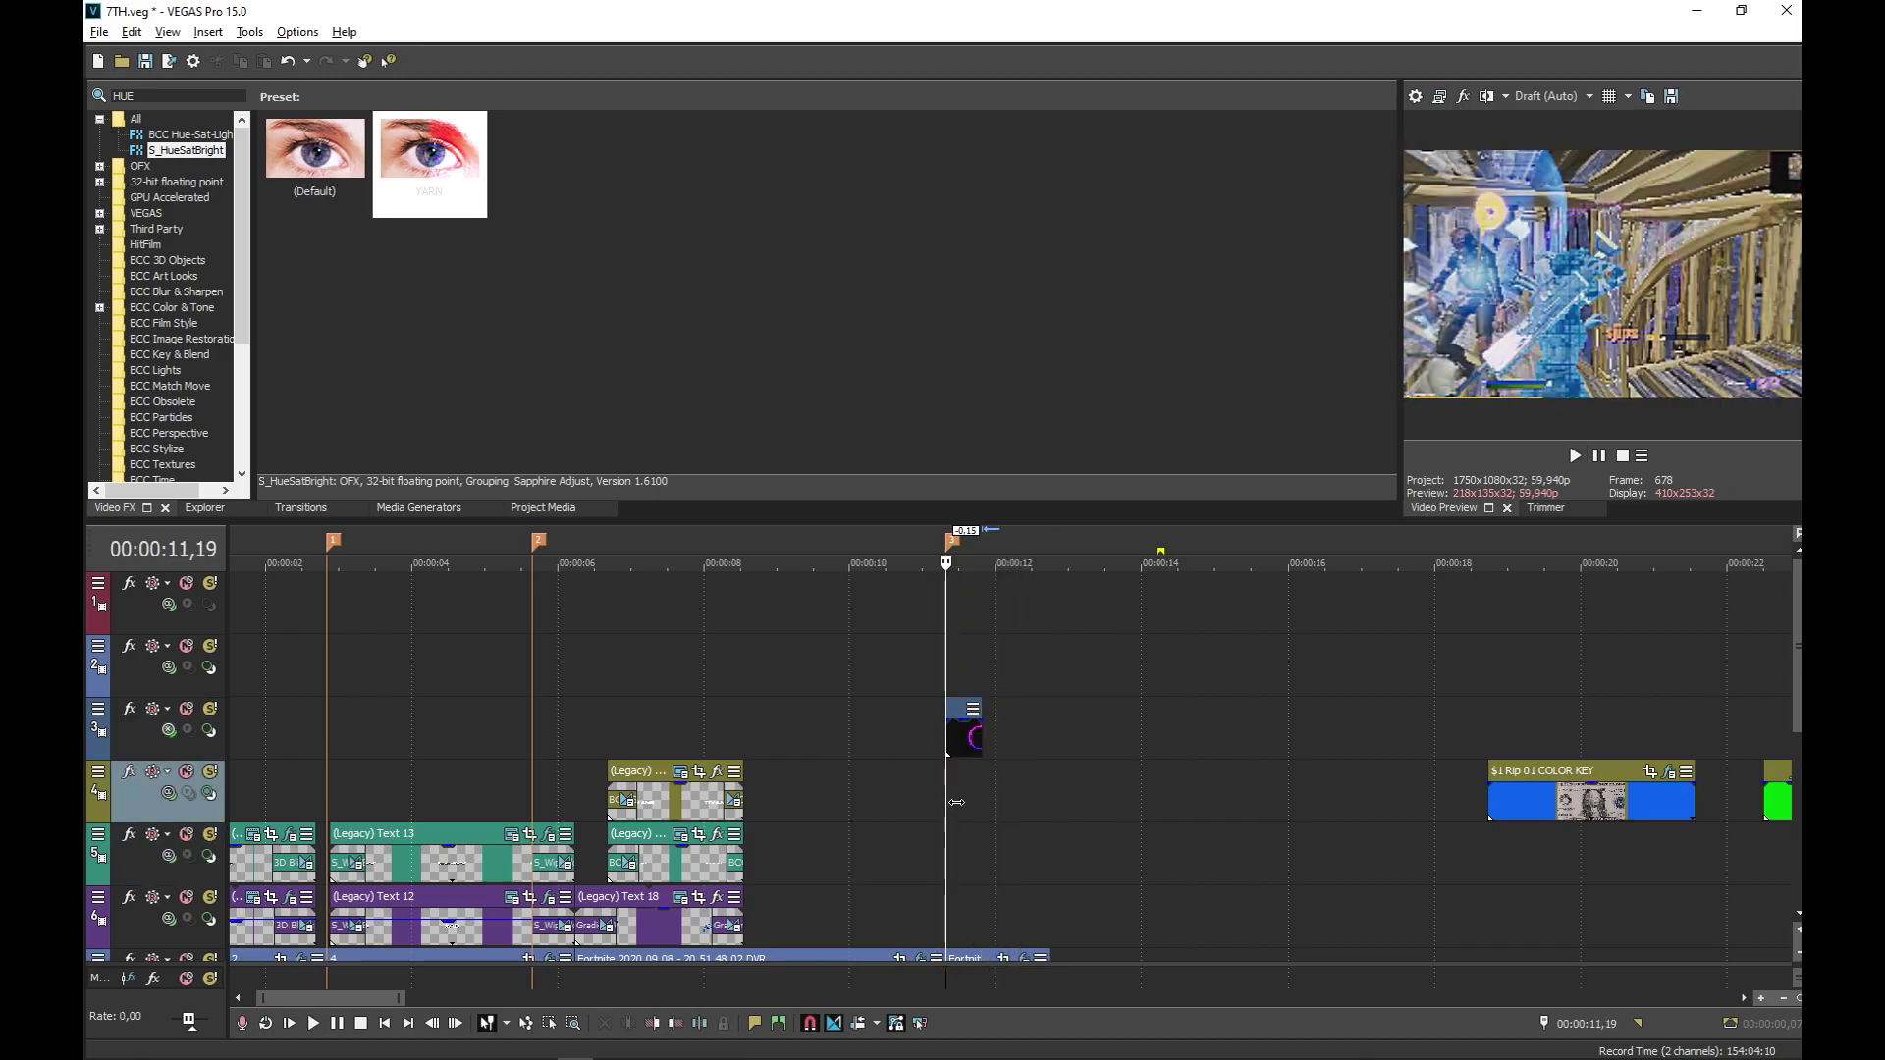
key("space")
key("space")
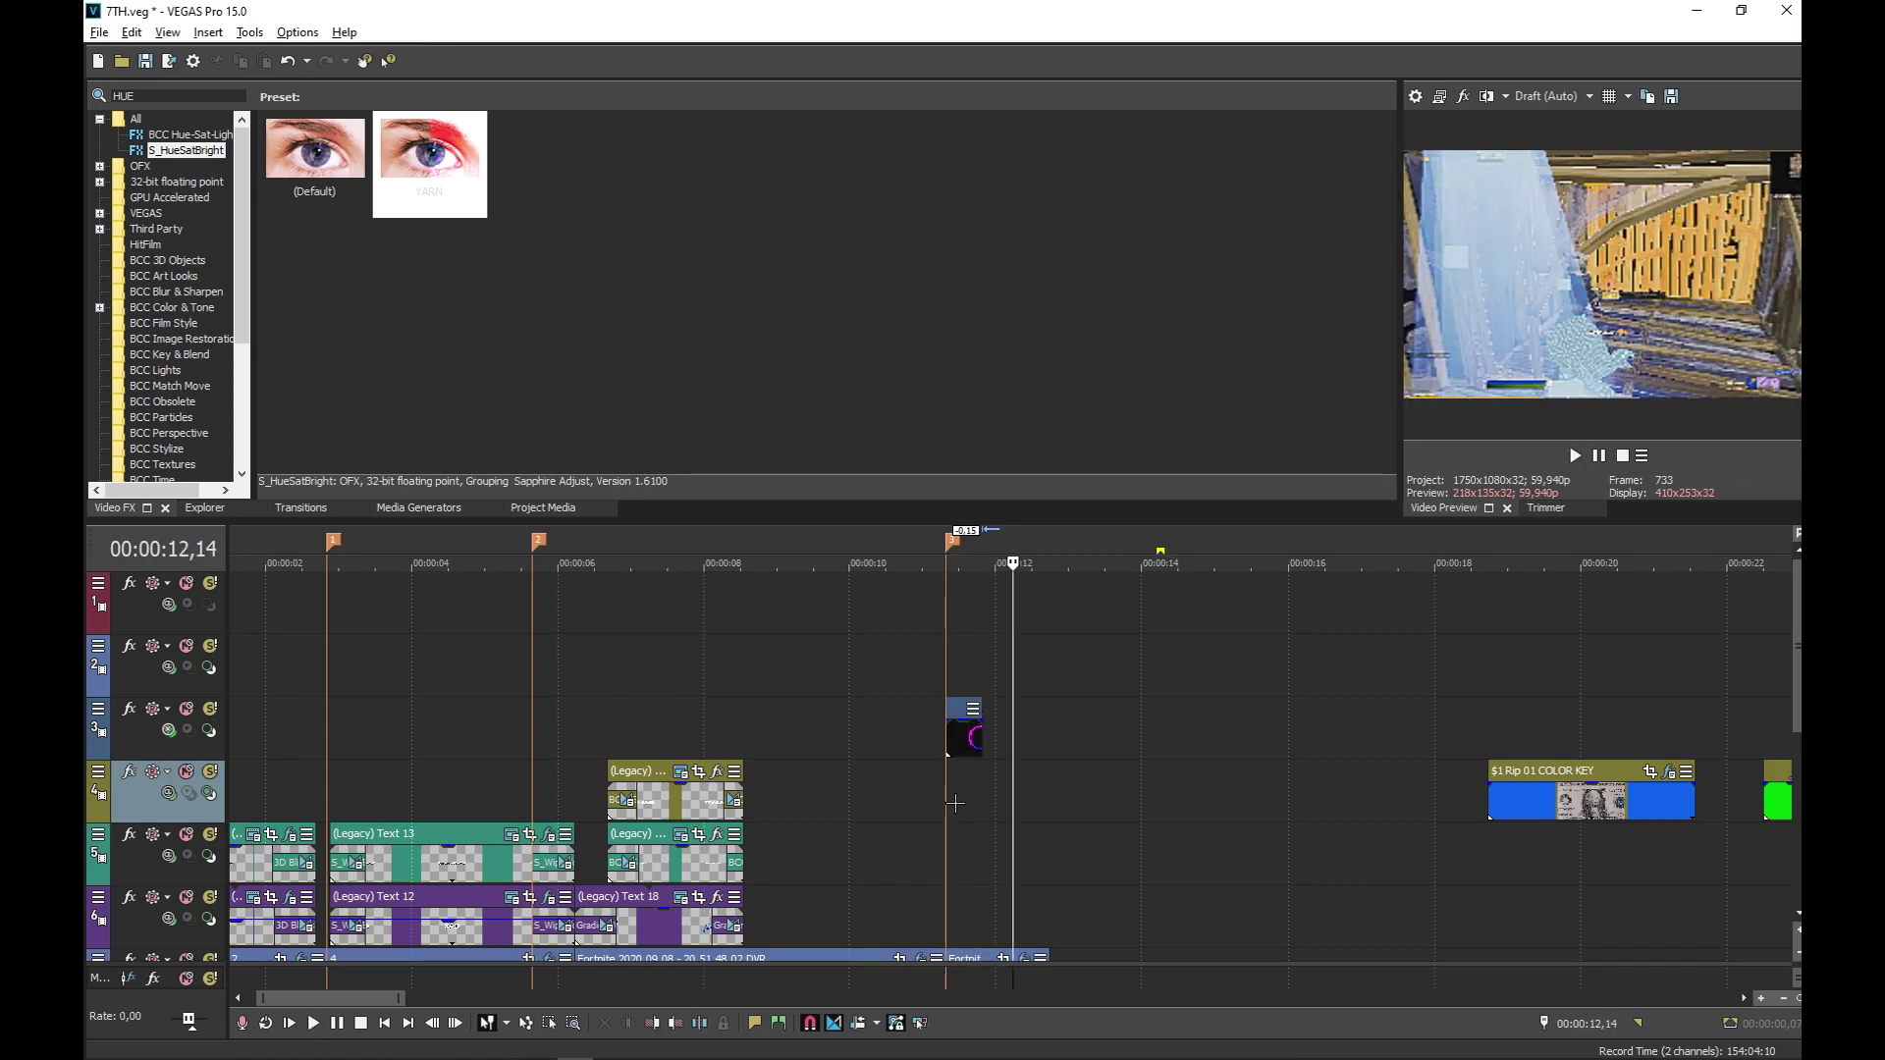
left_click(946, 803)
left_click(902, 813)
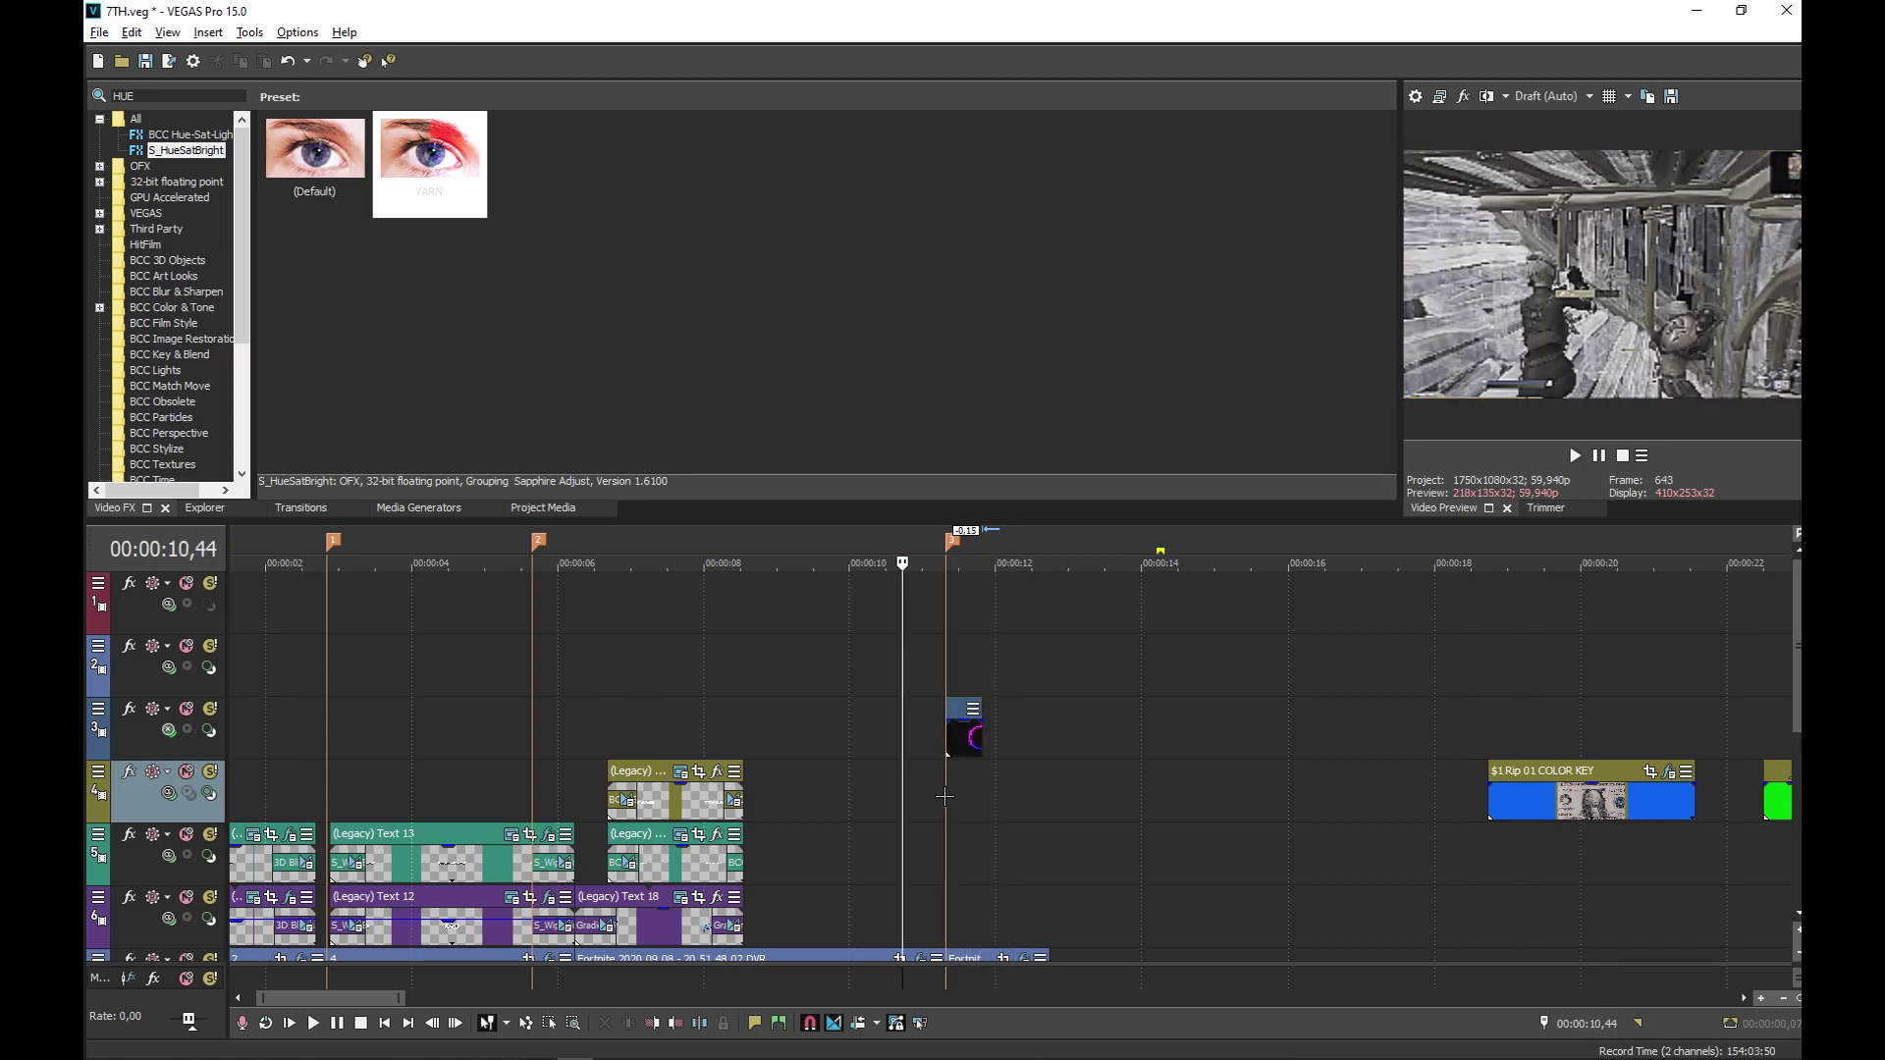
key("space")
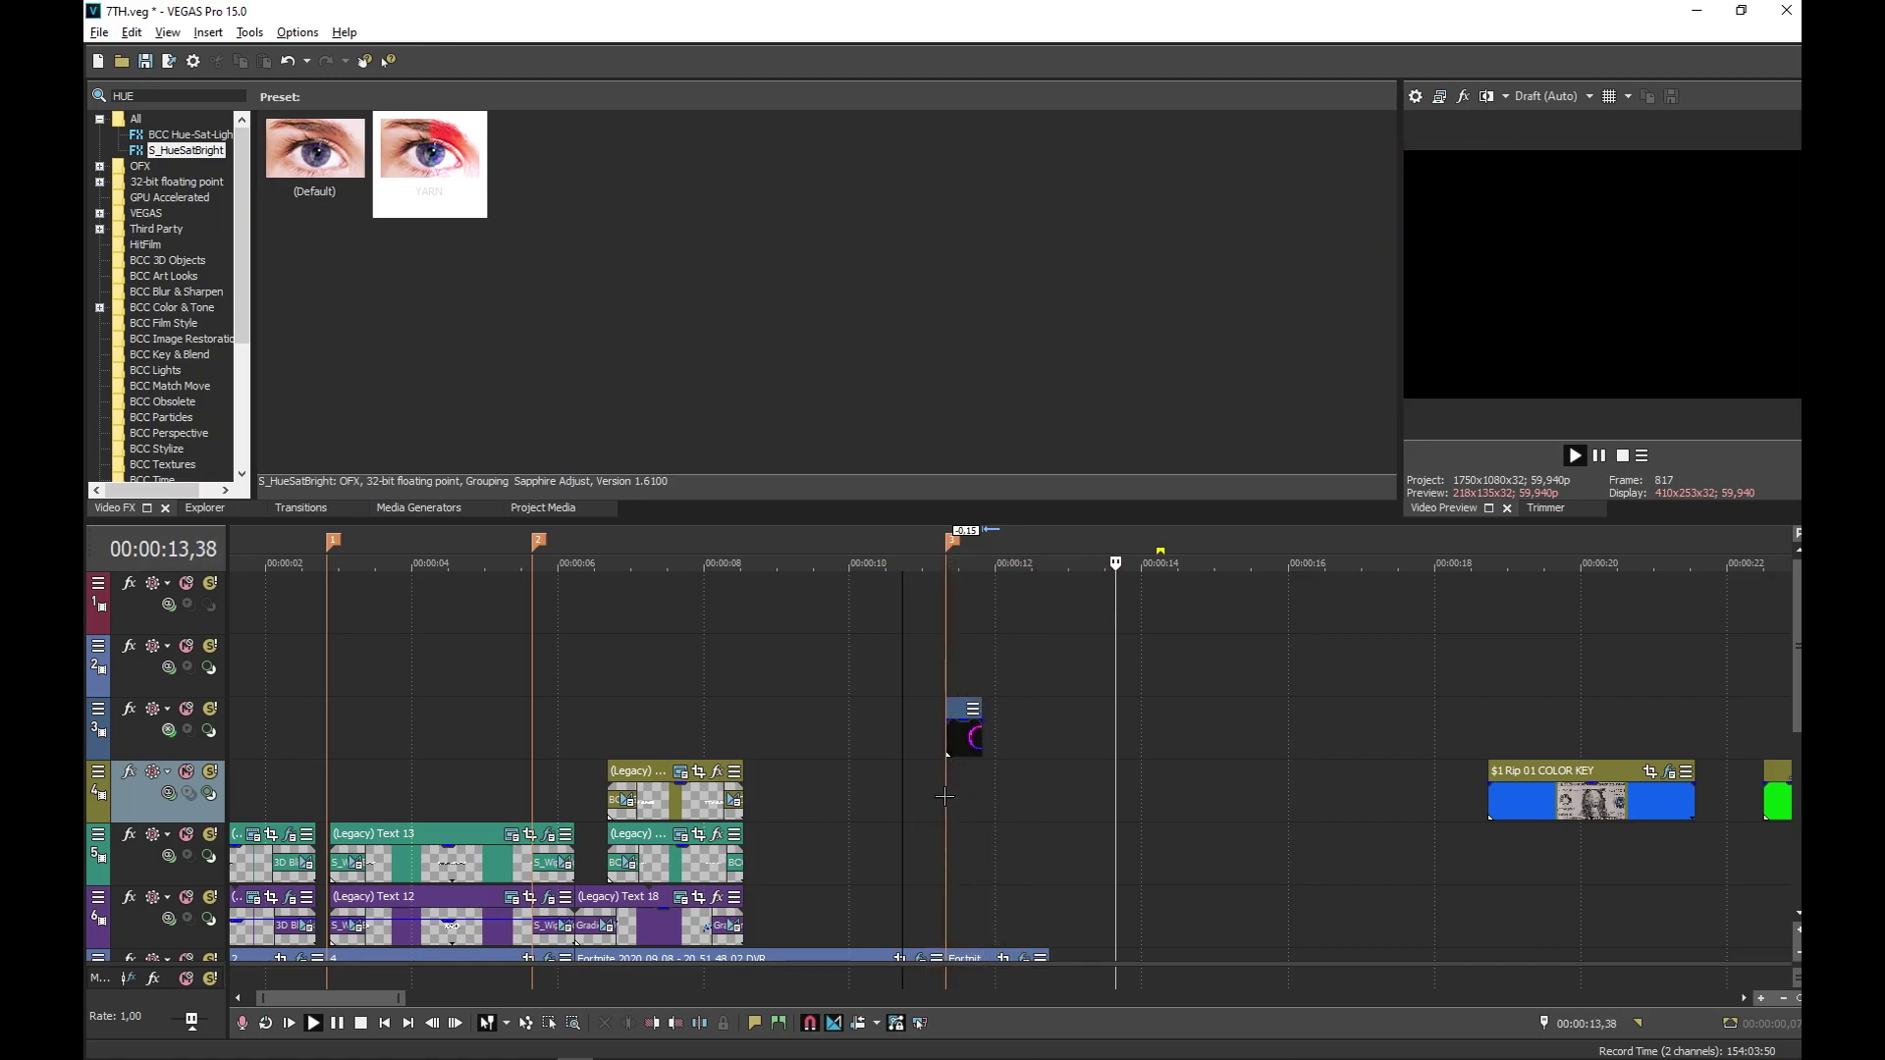
key("space")
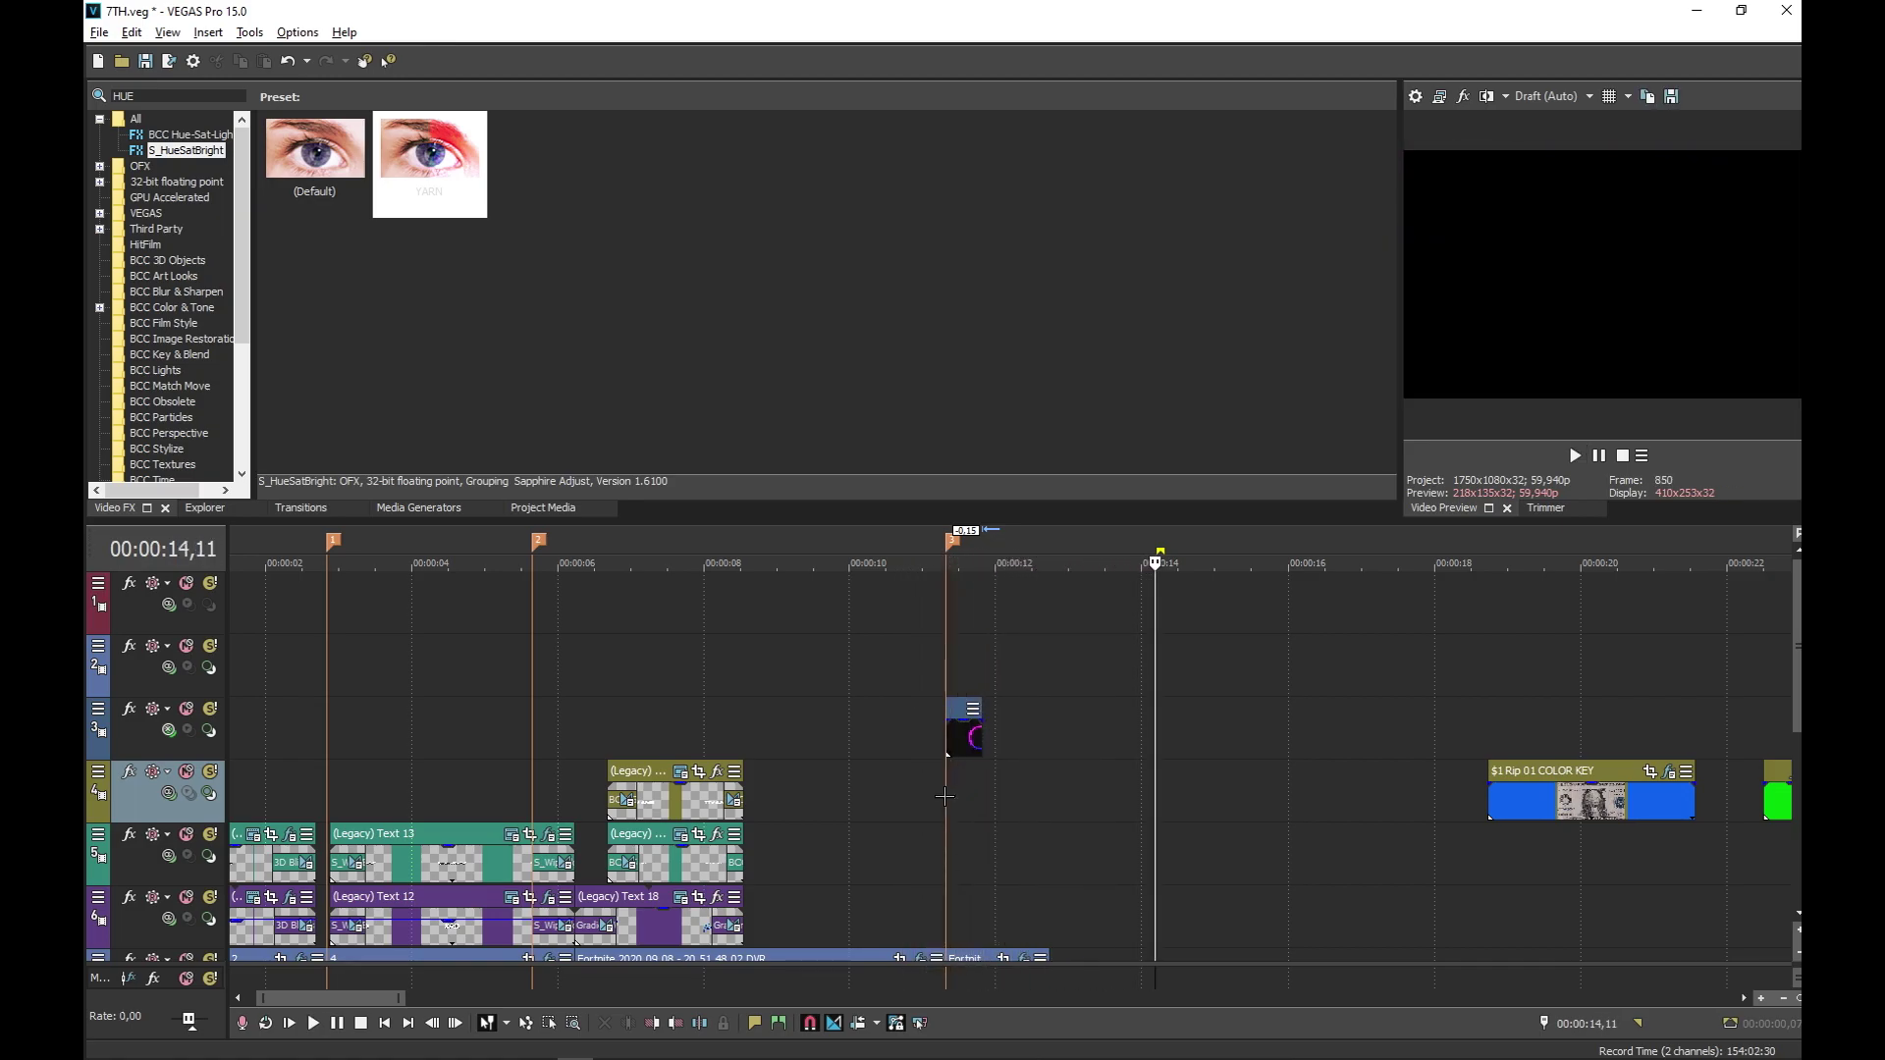
left_click(961, 786)
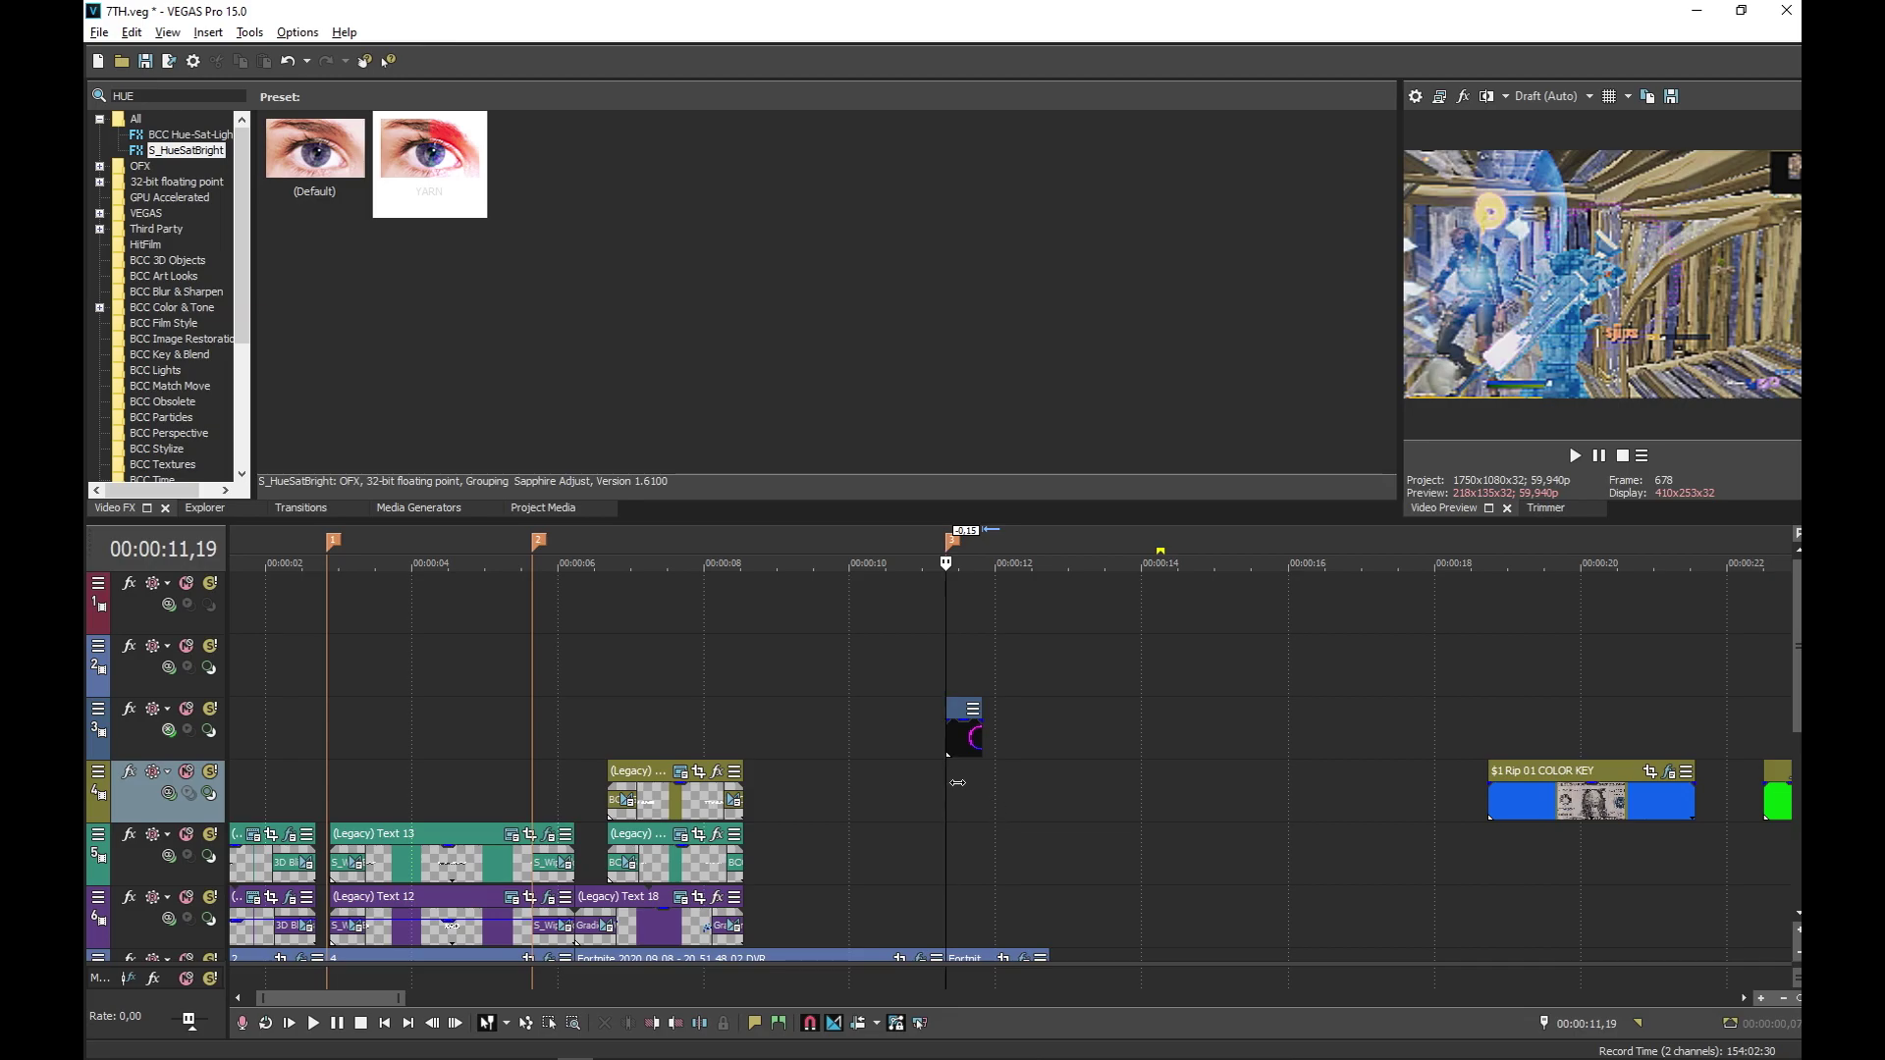
scroll(957, 791, "up", 3)
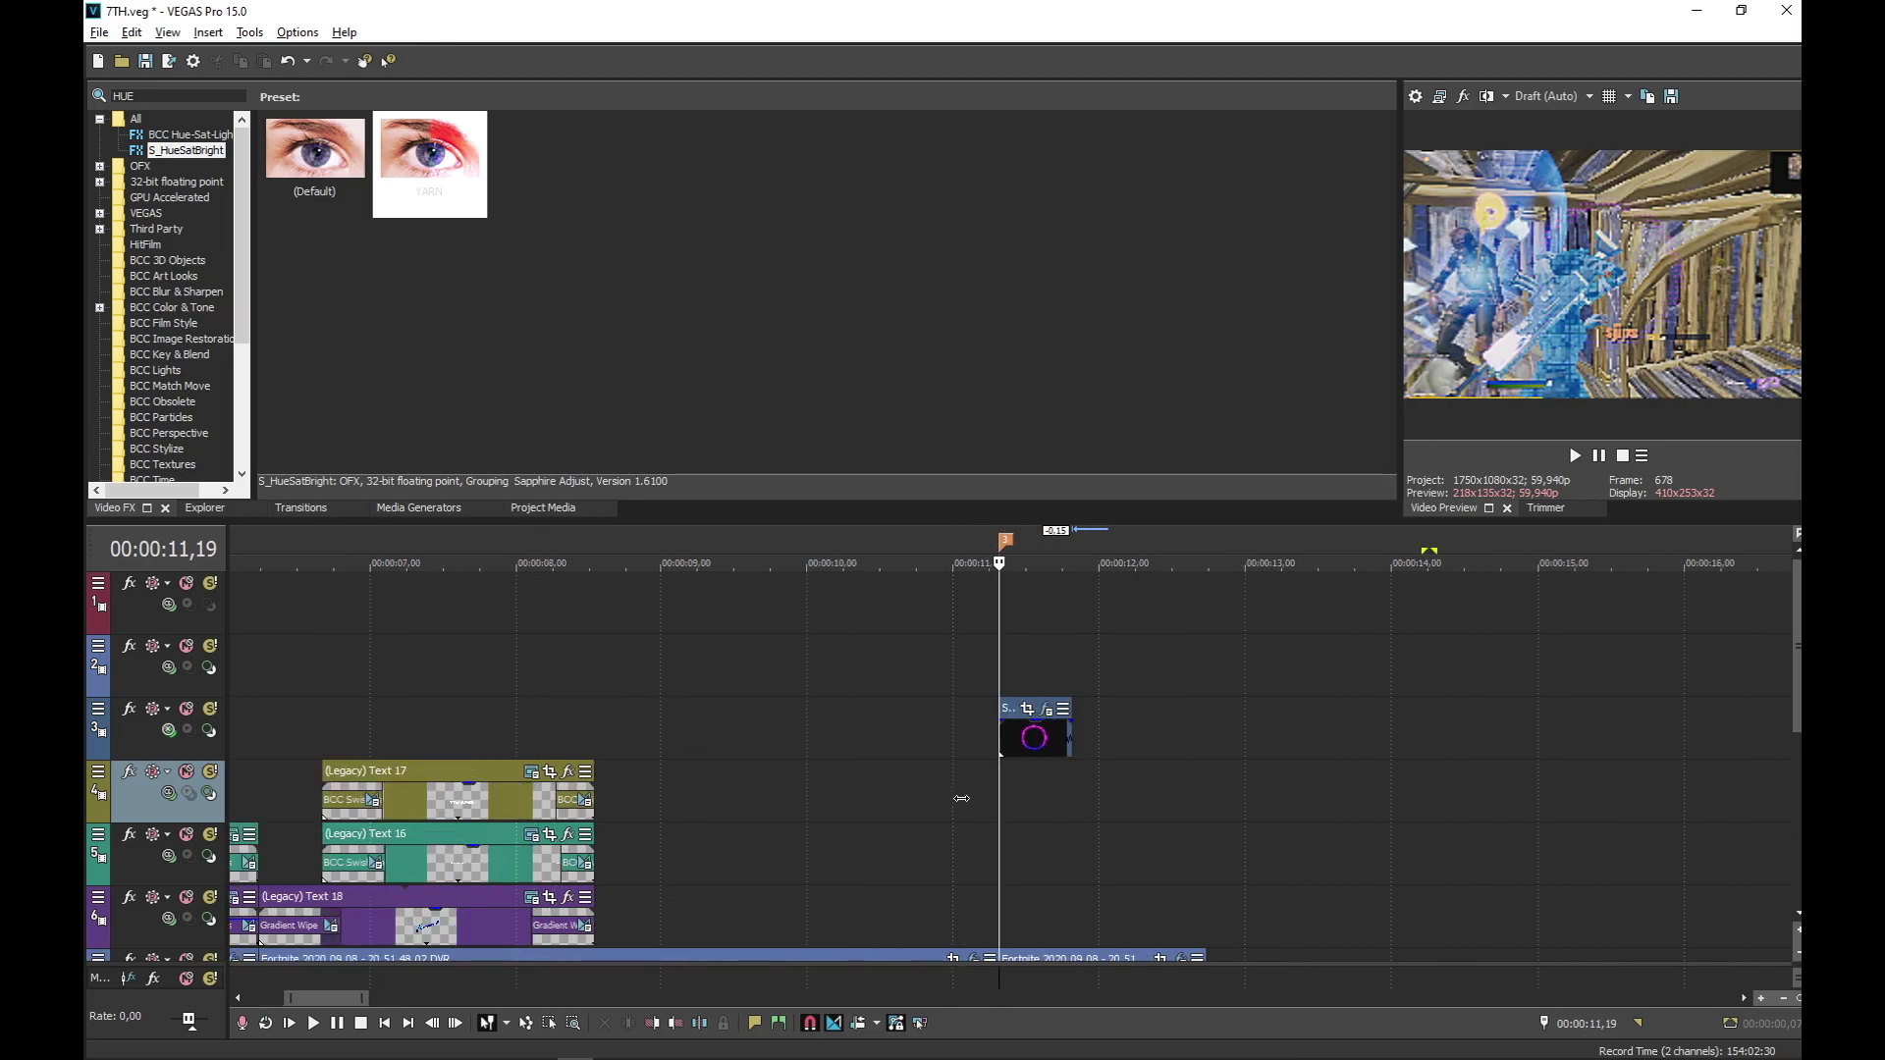
left_click(182, 134)
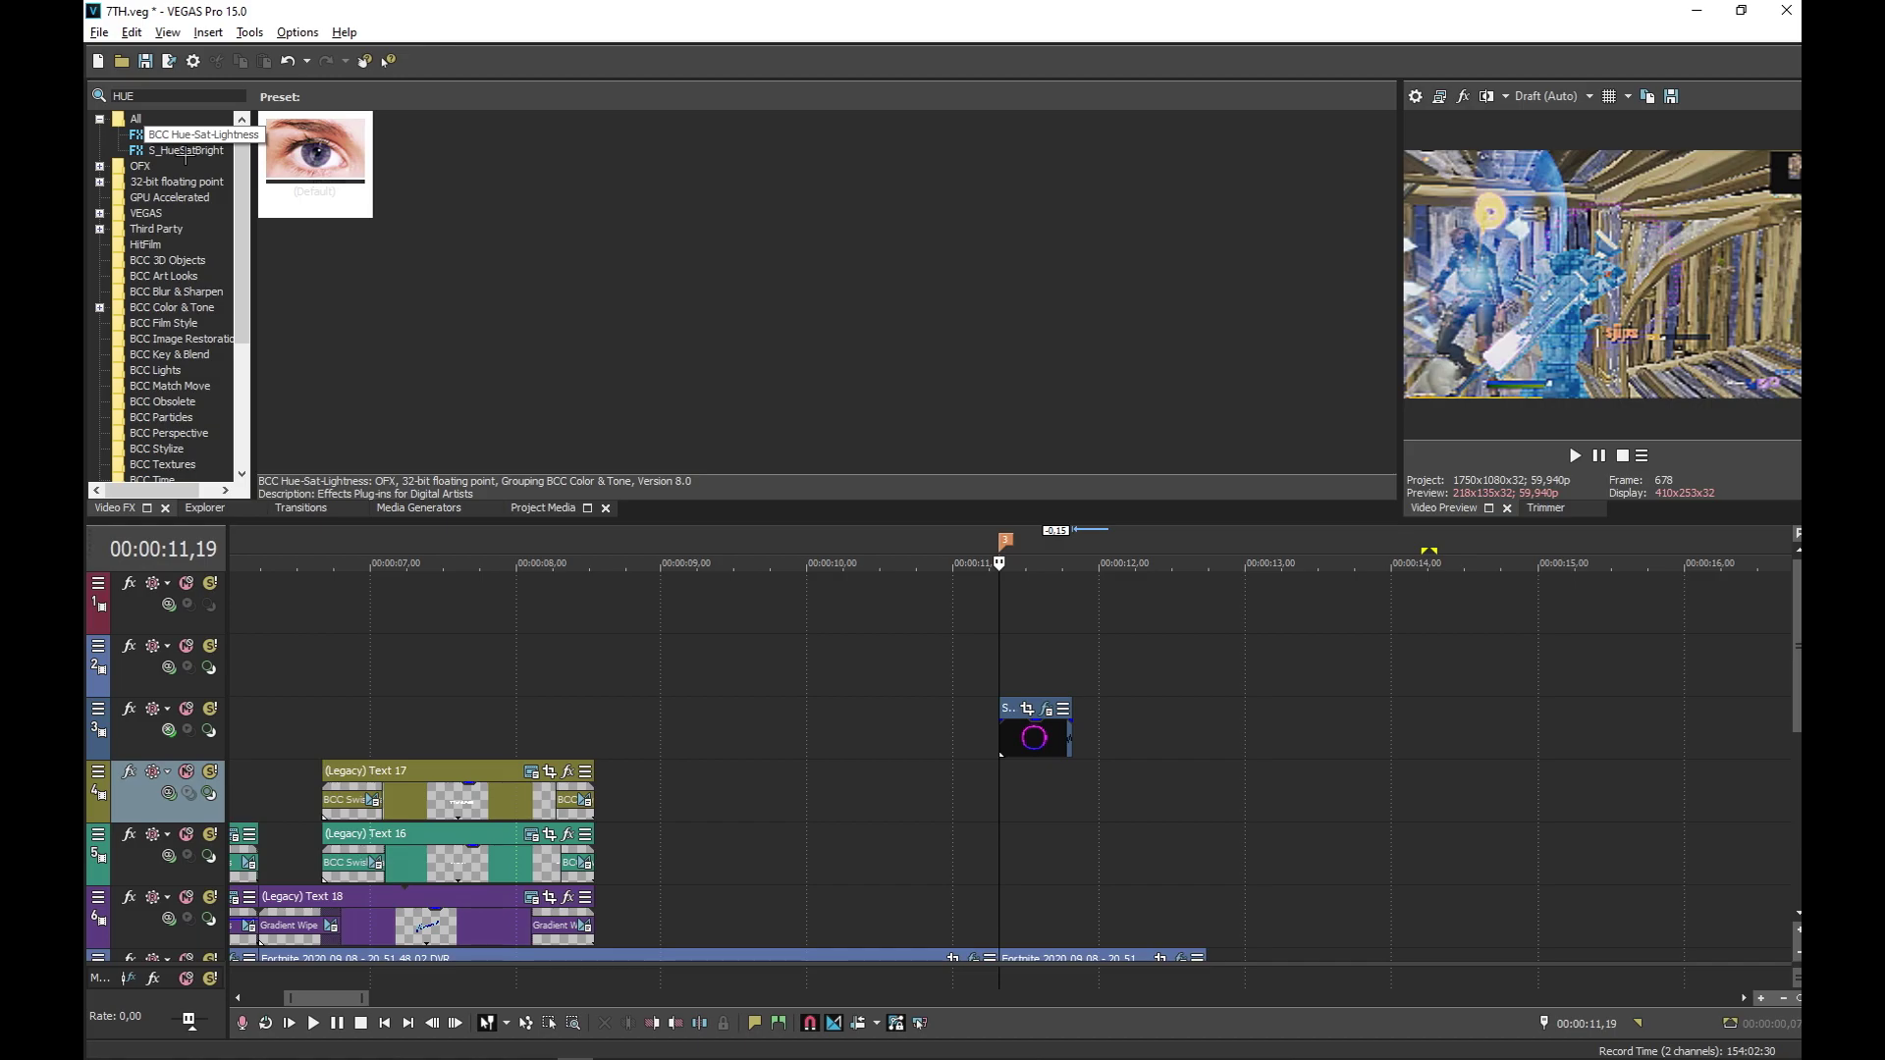
left_click(192, 150)
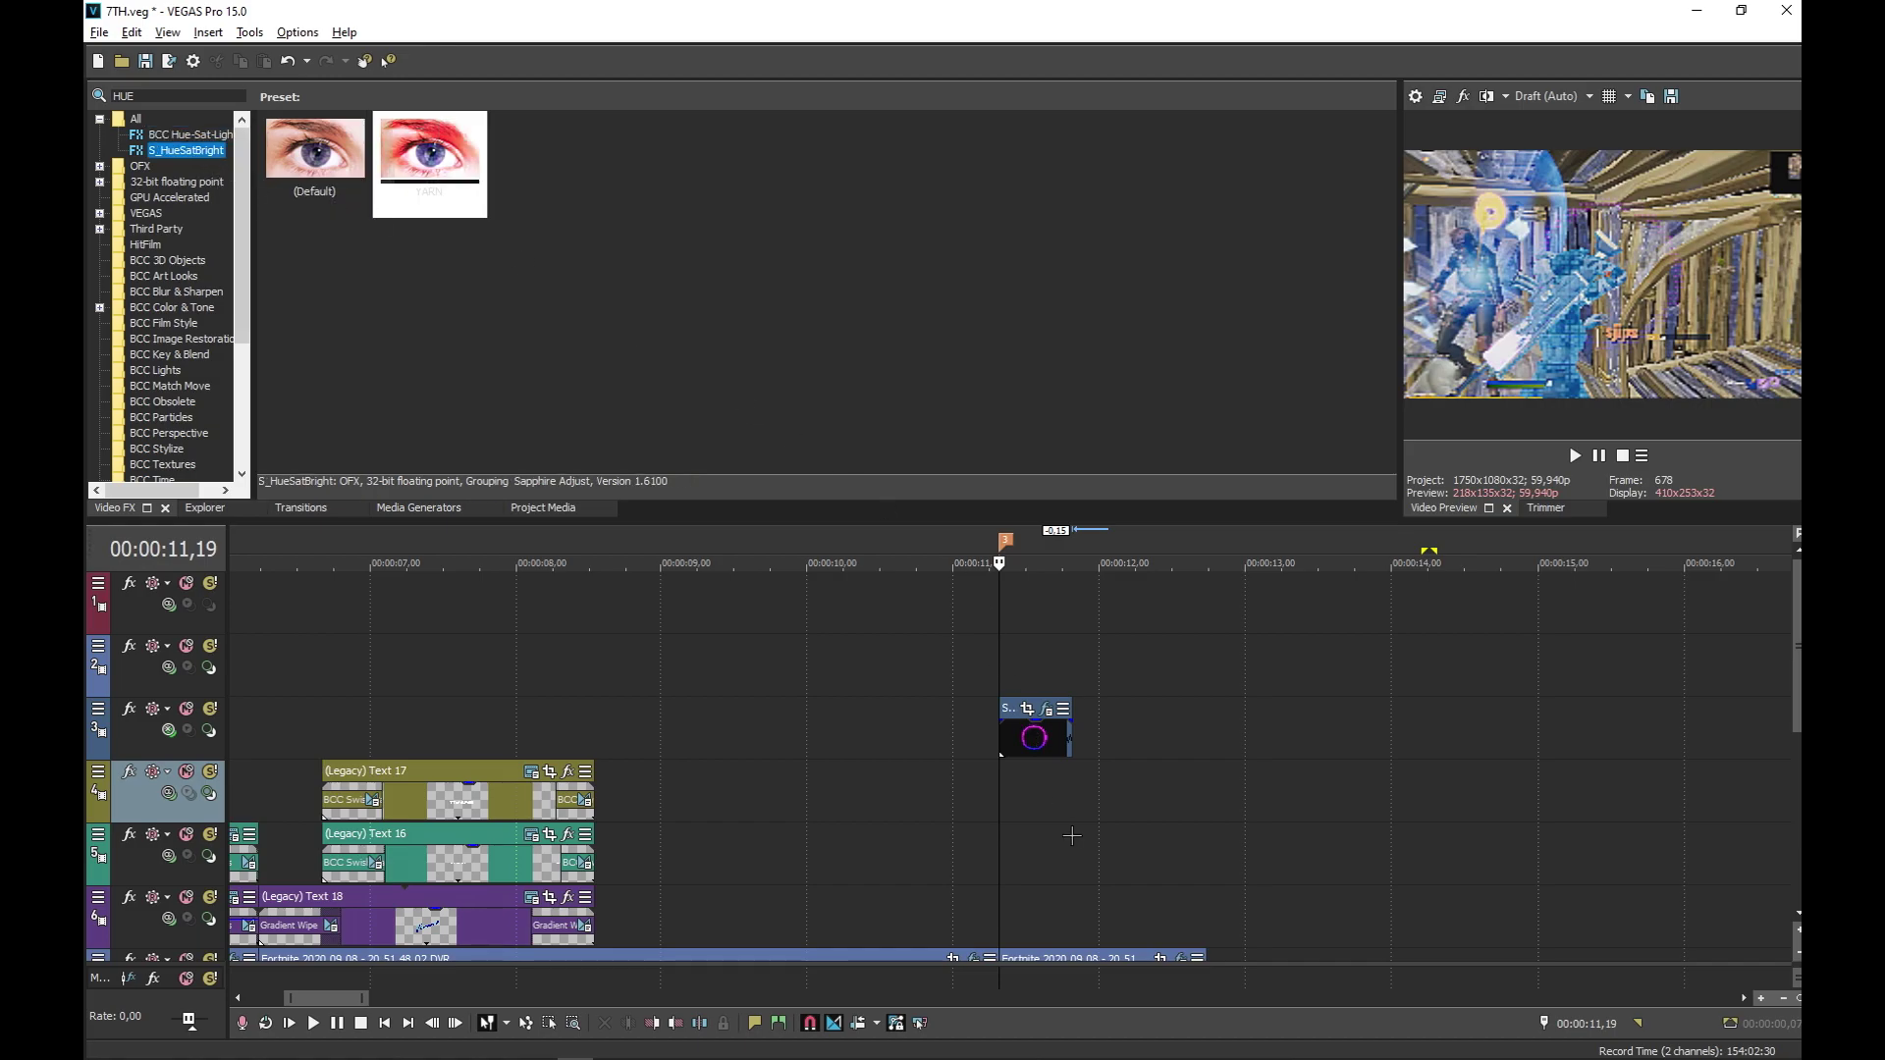
Try duplicating the gameplay clip after the third marker onto the track directly above it, deleting the pasted audio track
scroll(1046, 841, "down", 2)
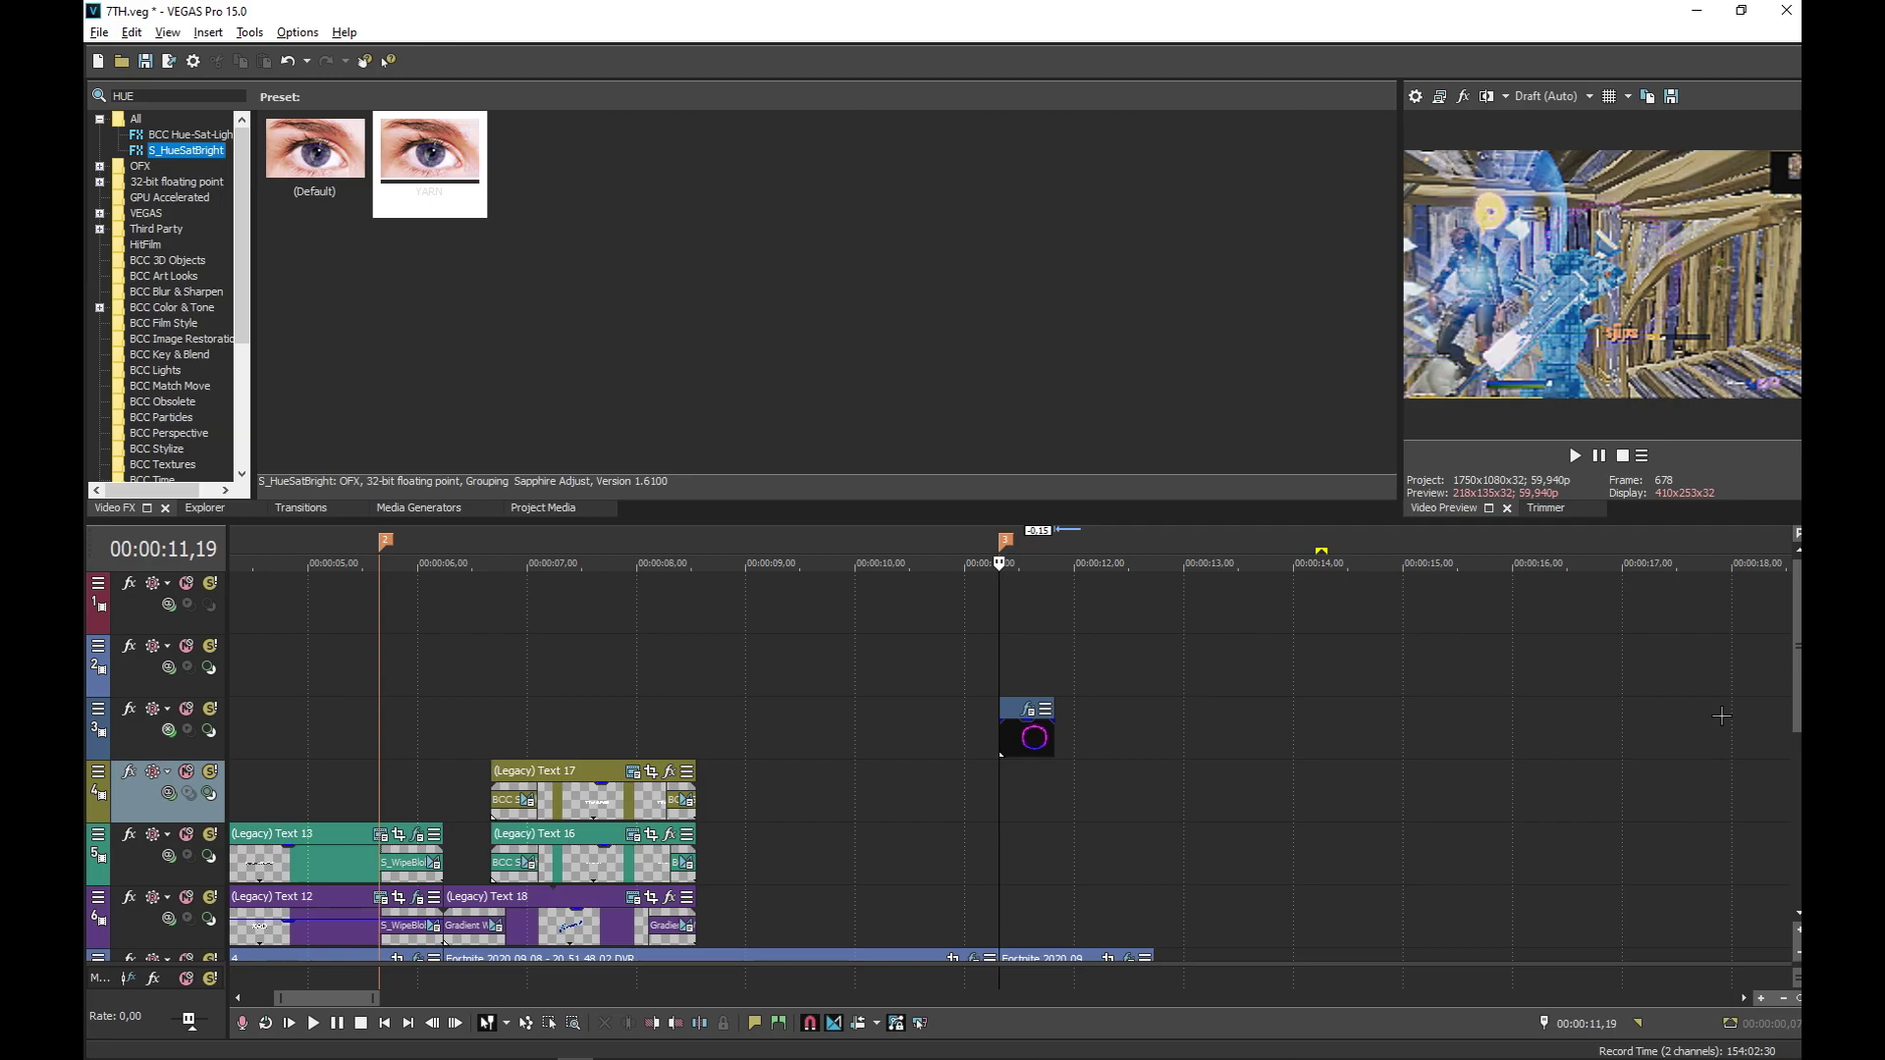
scroll(1796, 648, "down", 3)
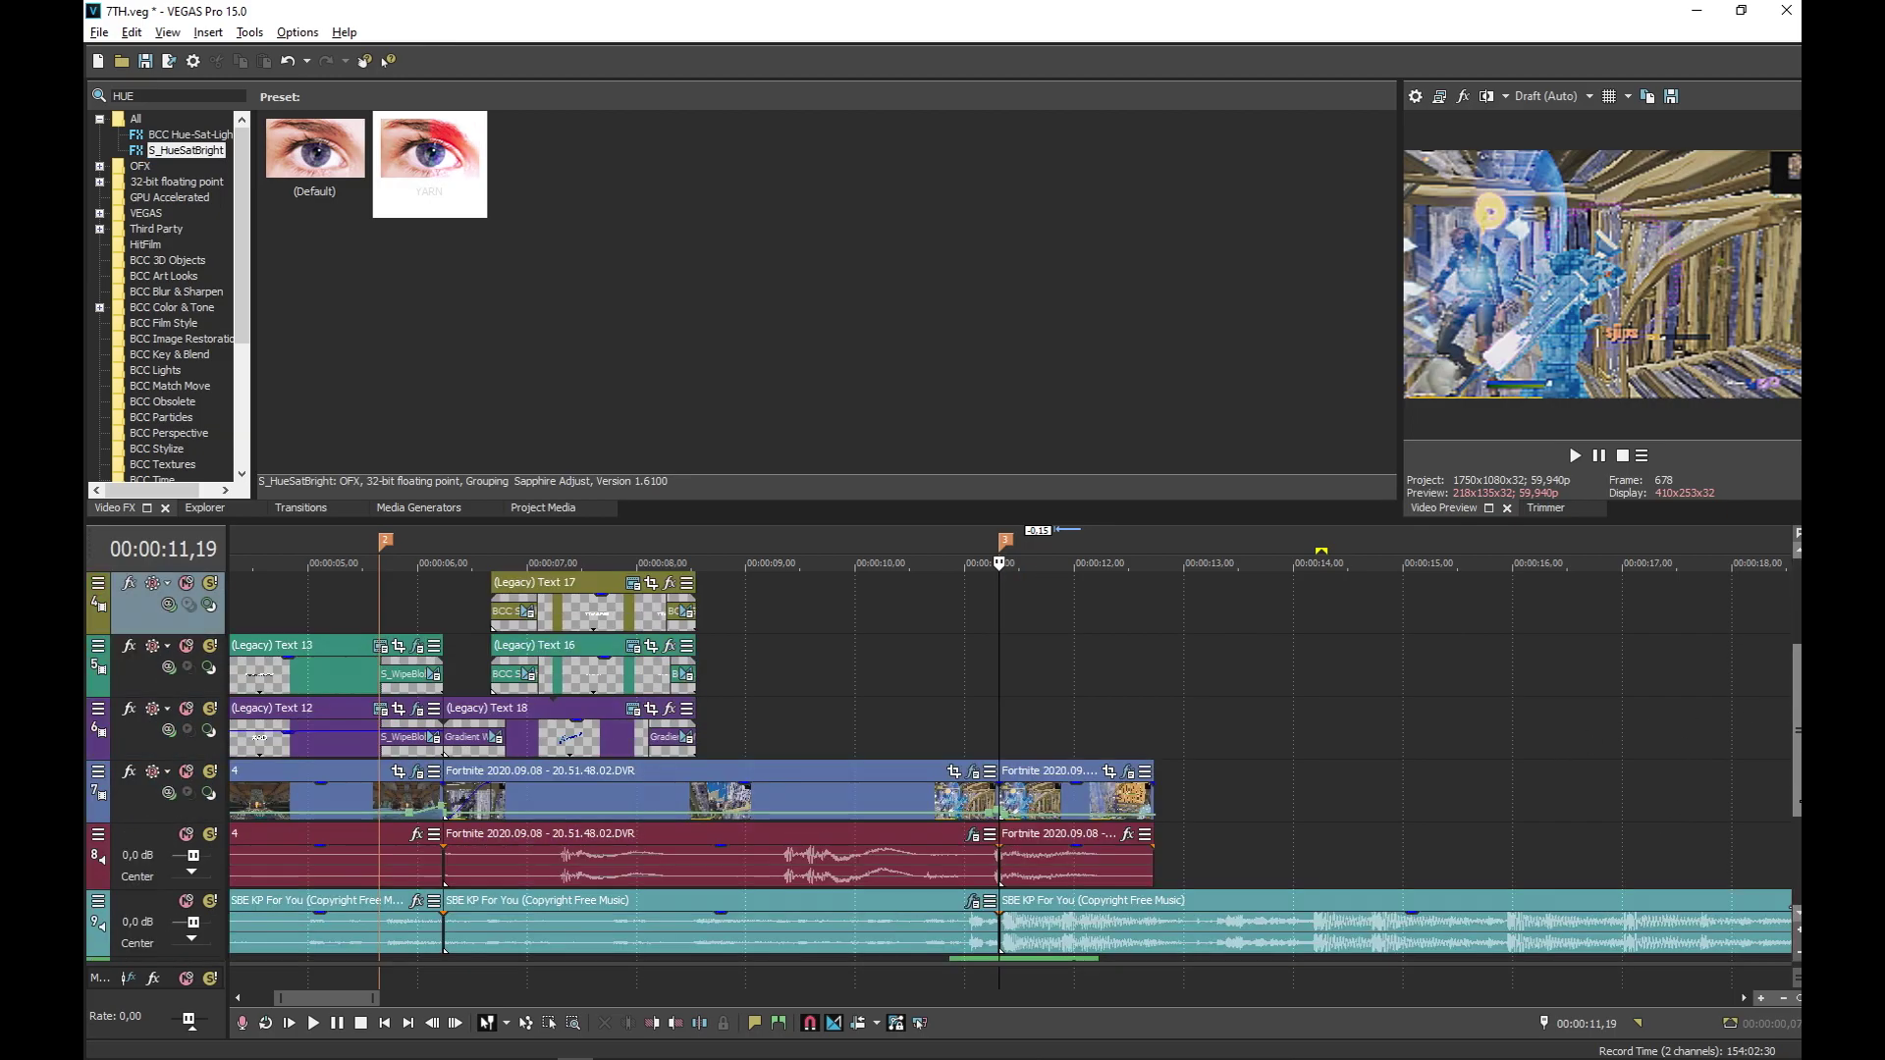
right_click(1070, 813)
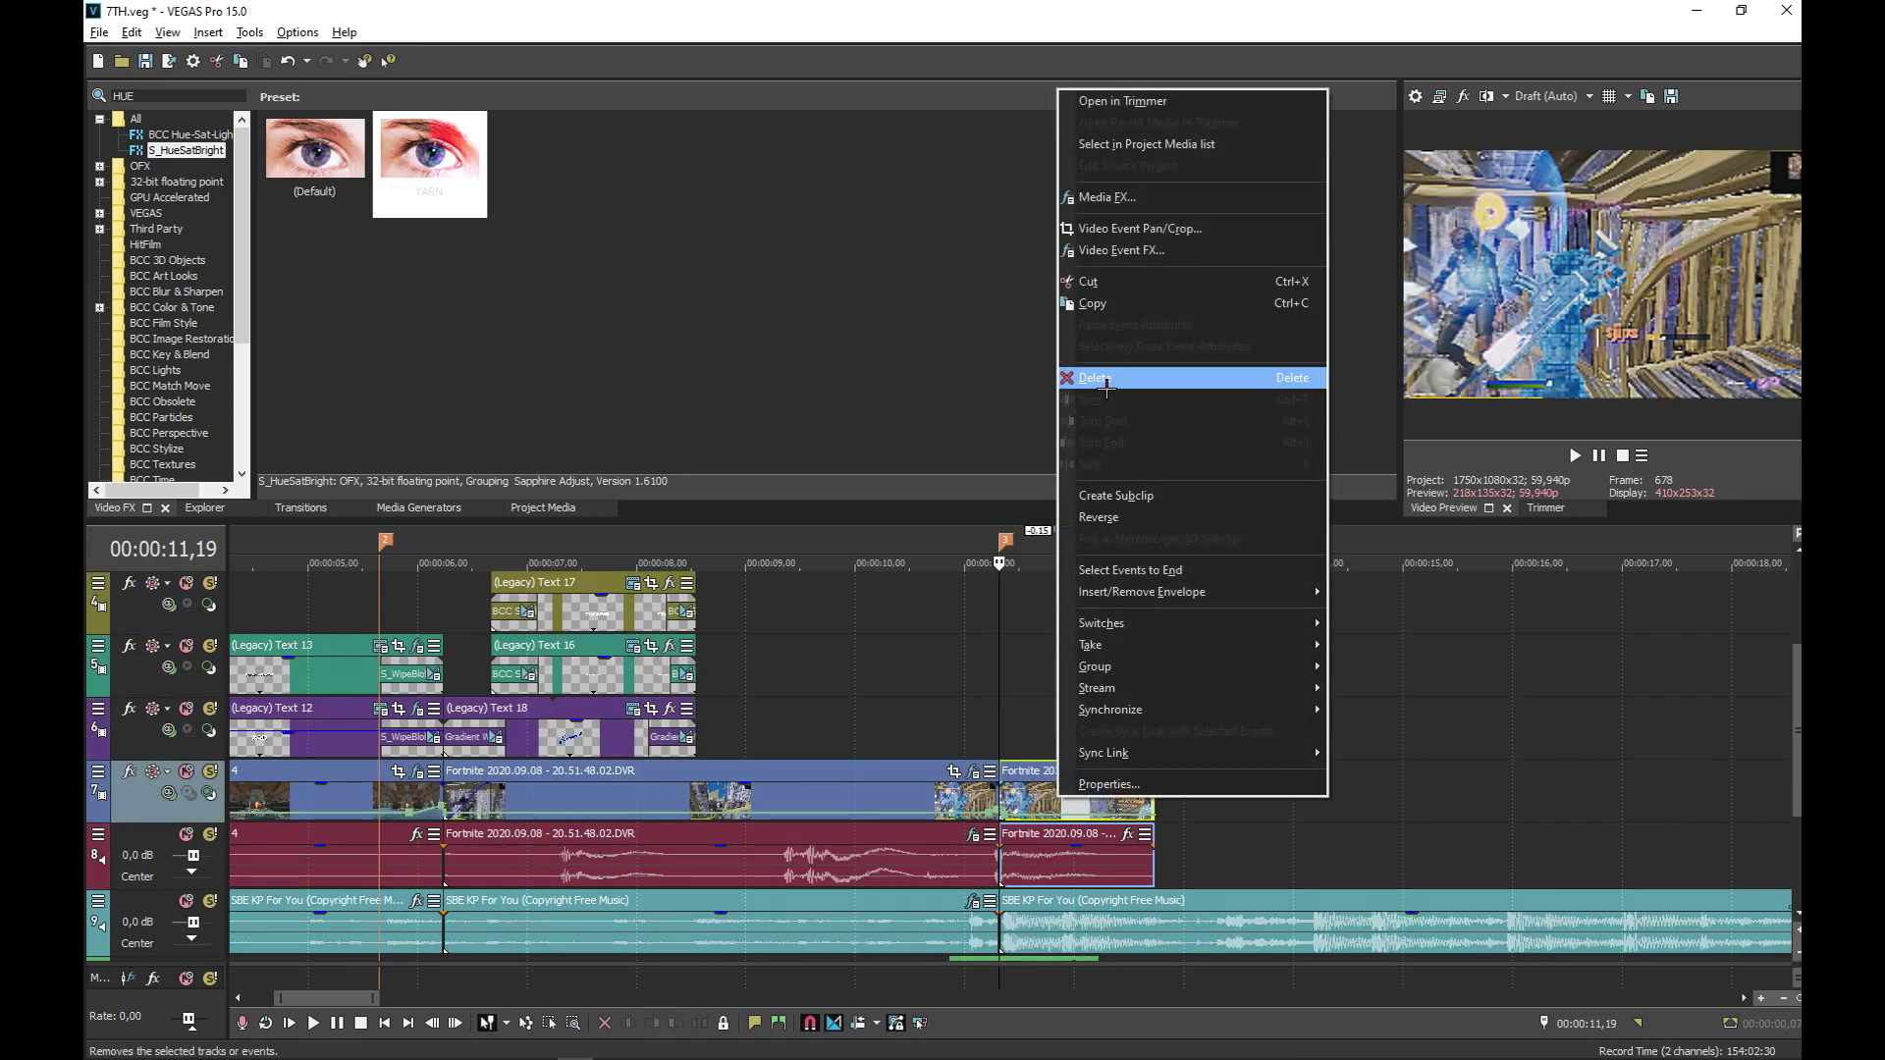
left_click(1129, 306)
right_click(1069, 662)
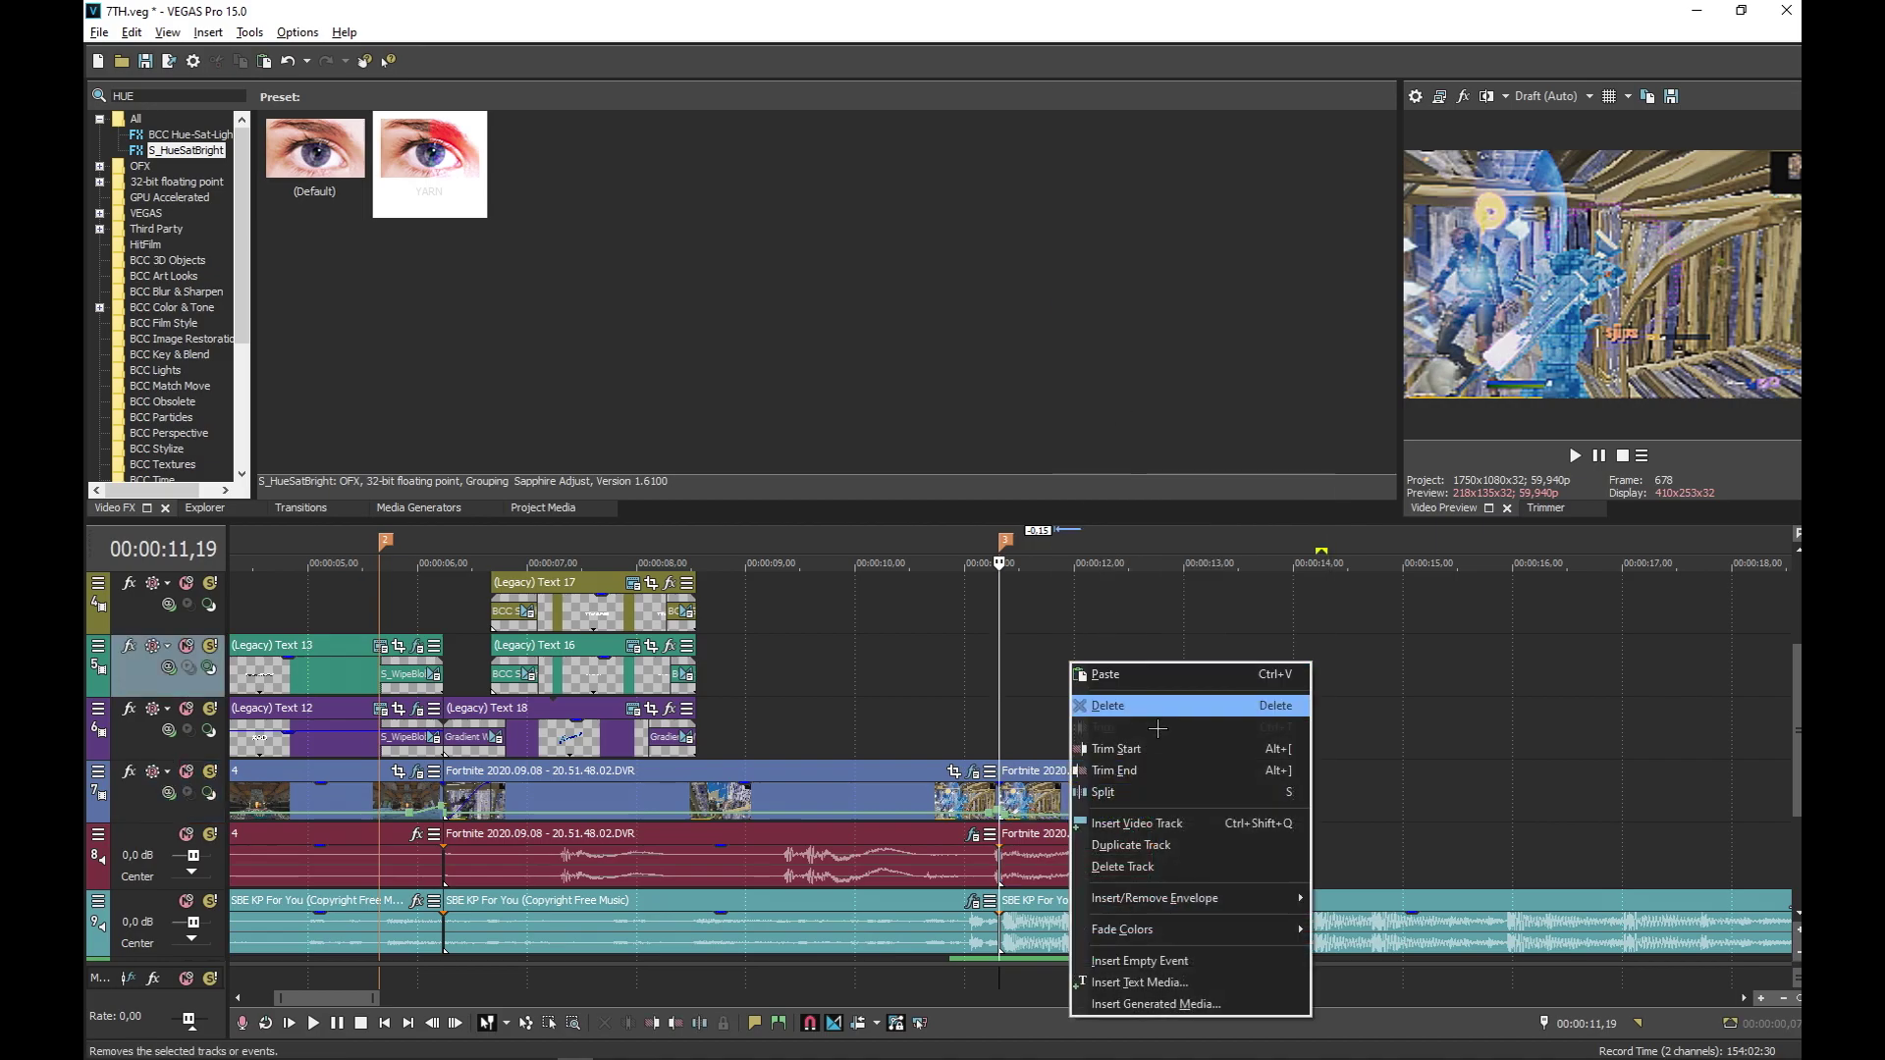
left_click(1175, 682)
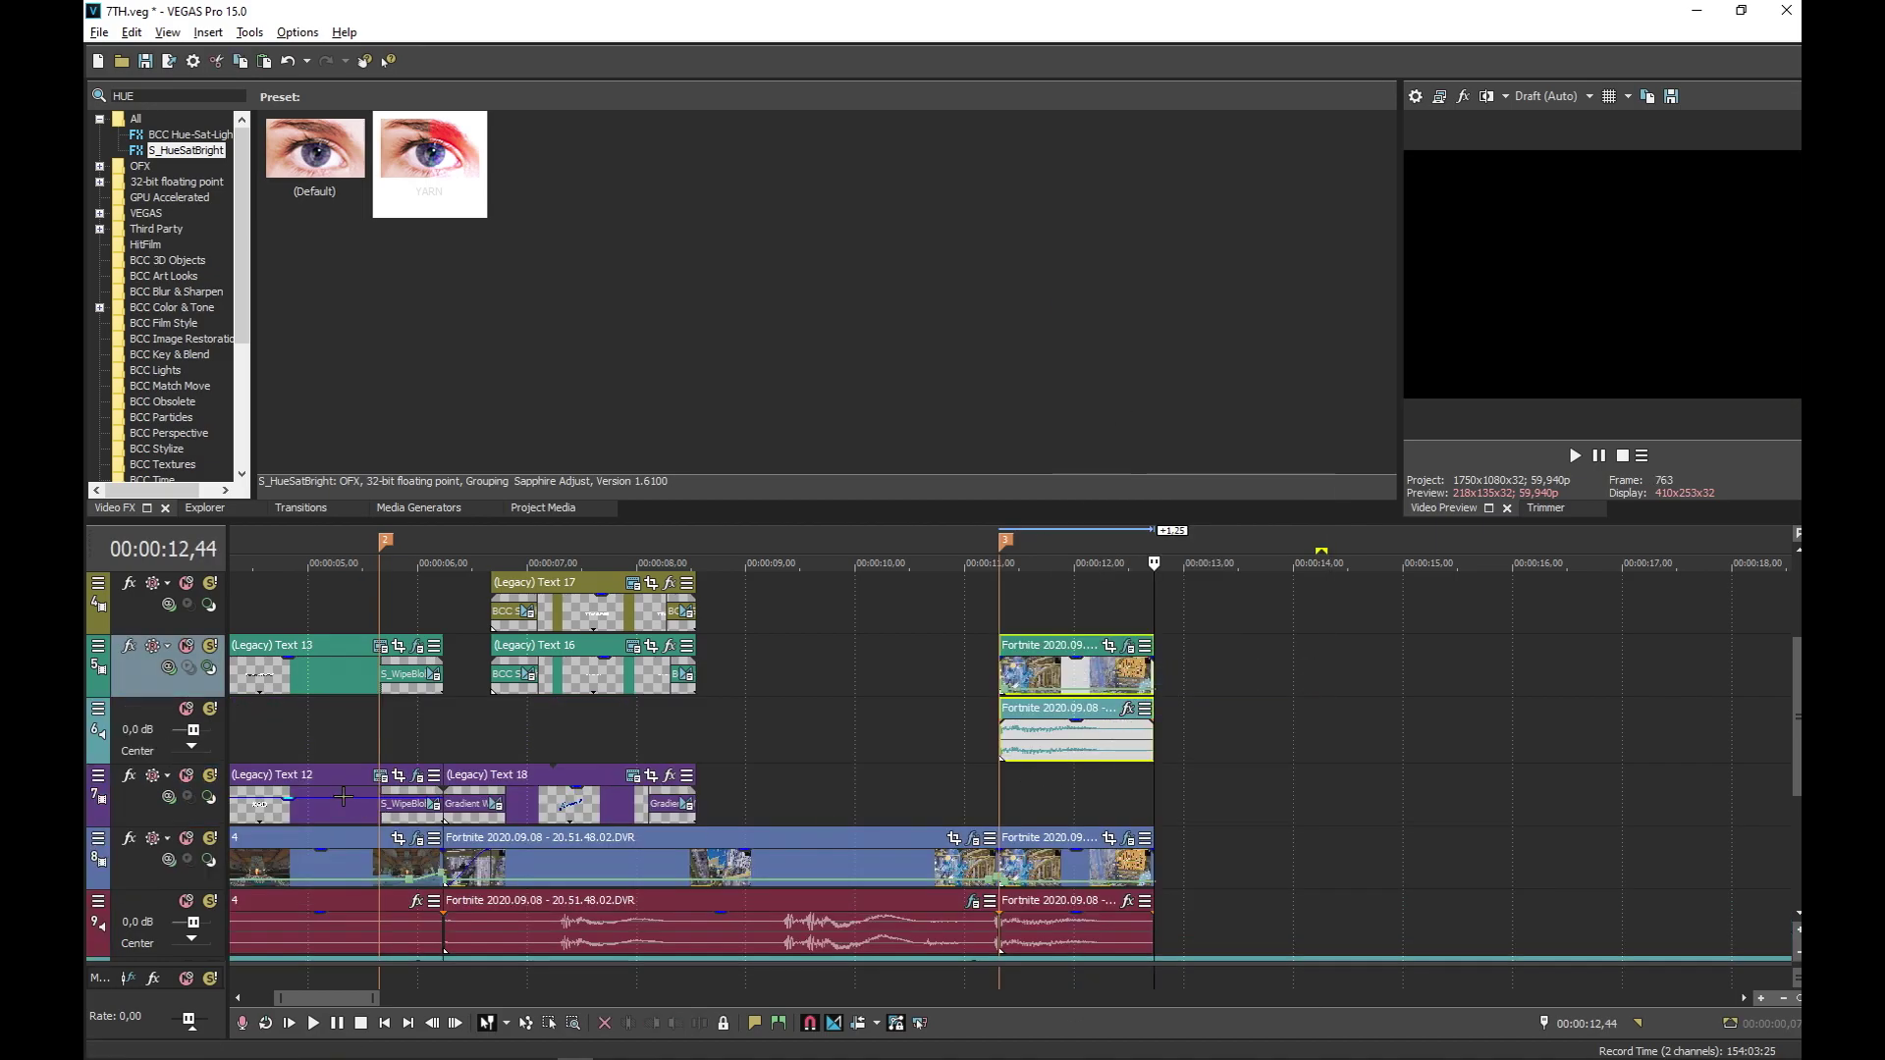
right_click(155, 715)
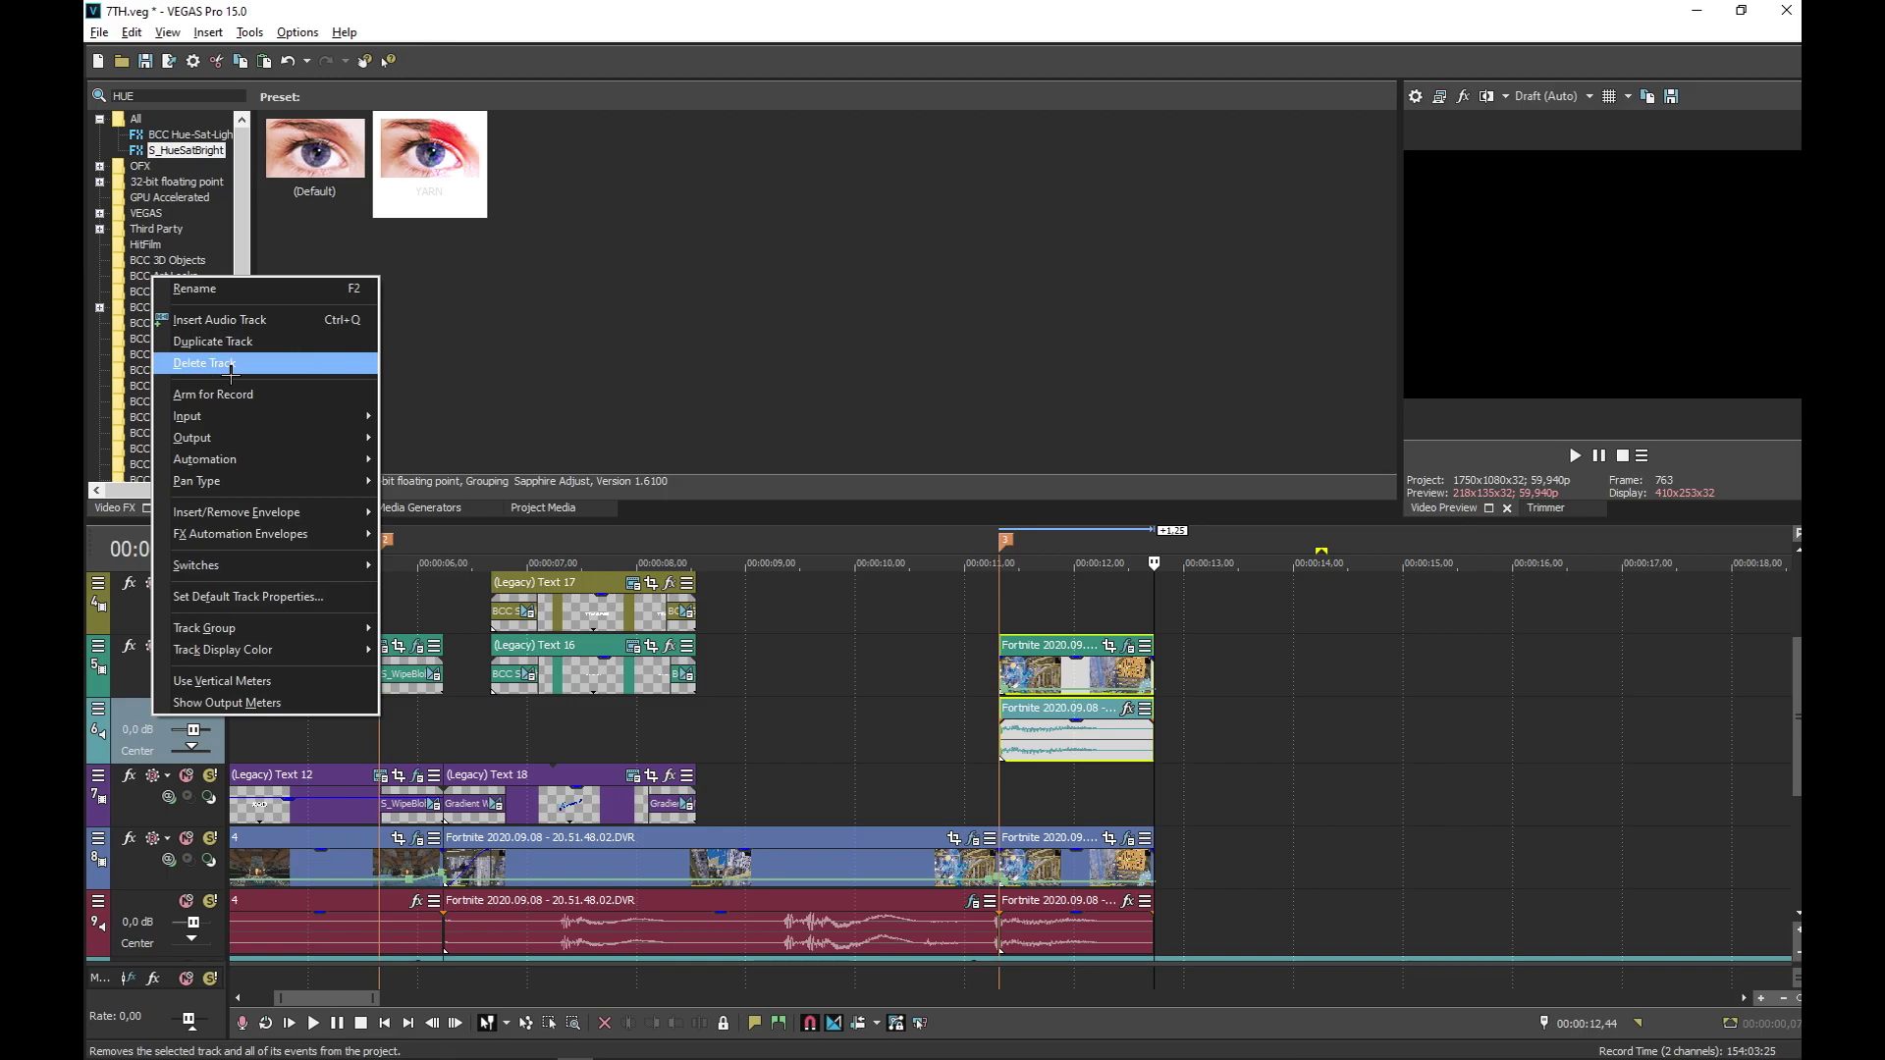
left_click(232, 364)
left_click_drag(1087, 693, 1091, 751)
left_click(1022, 684)
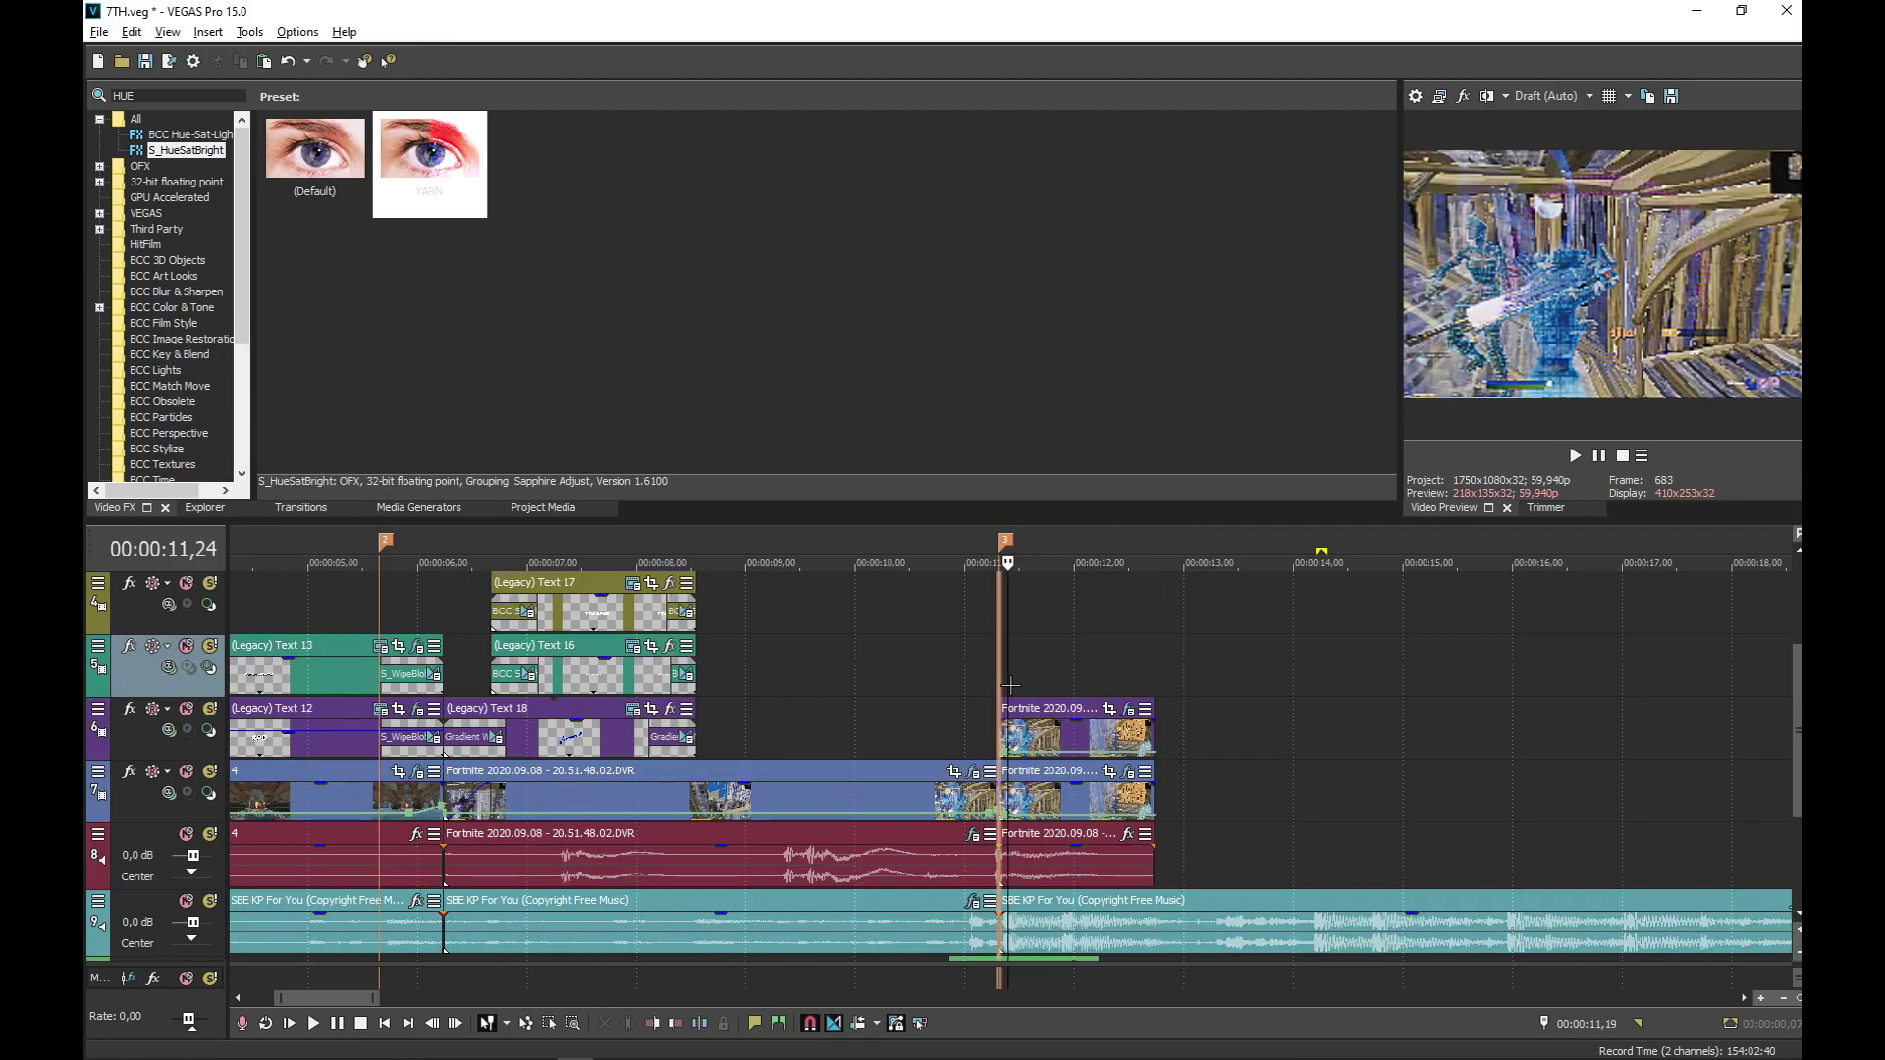
Delete the duplicated gameplay clip from video track 6
left_click(167, 98)
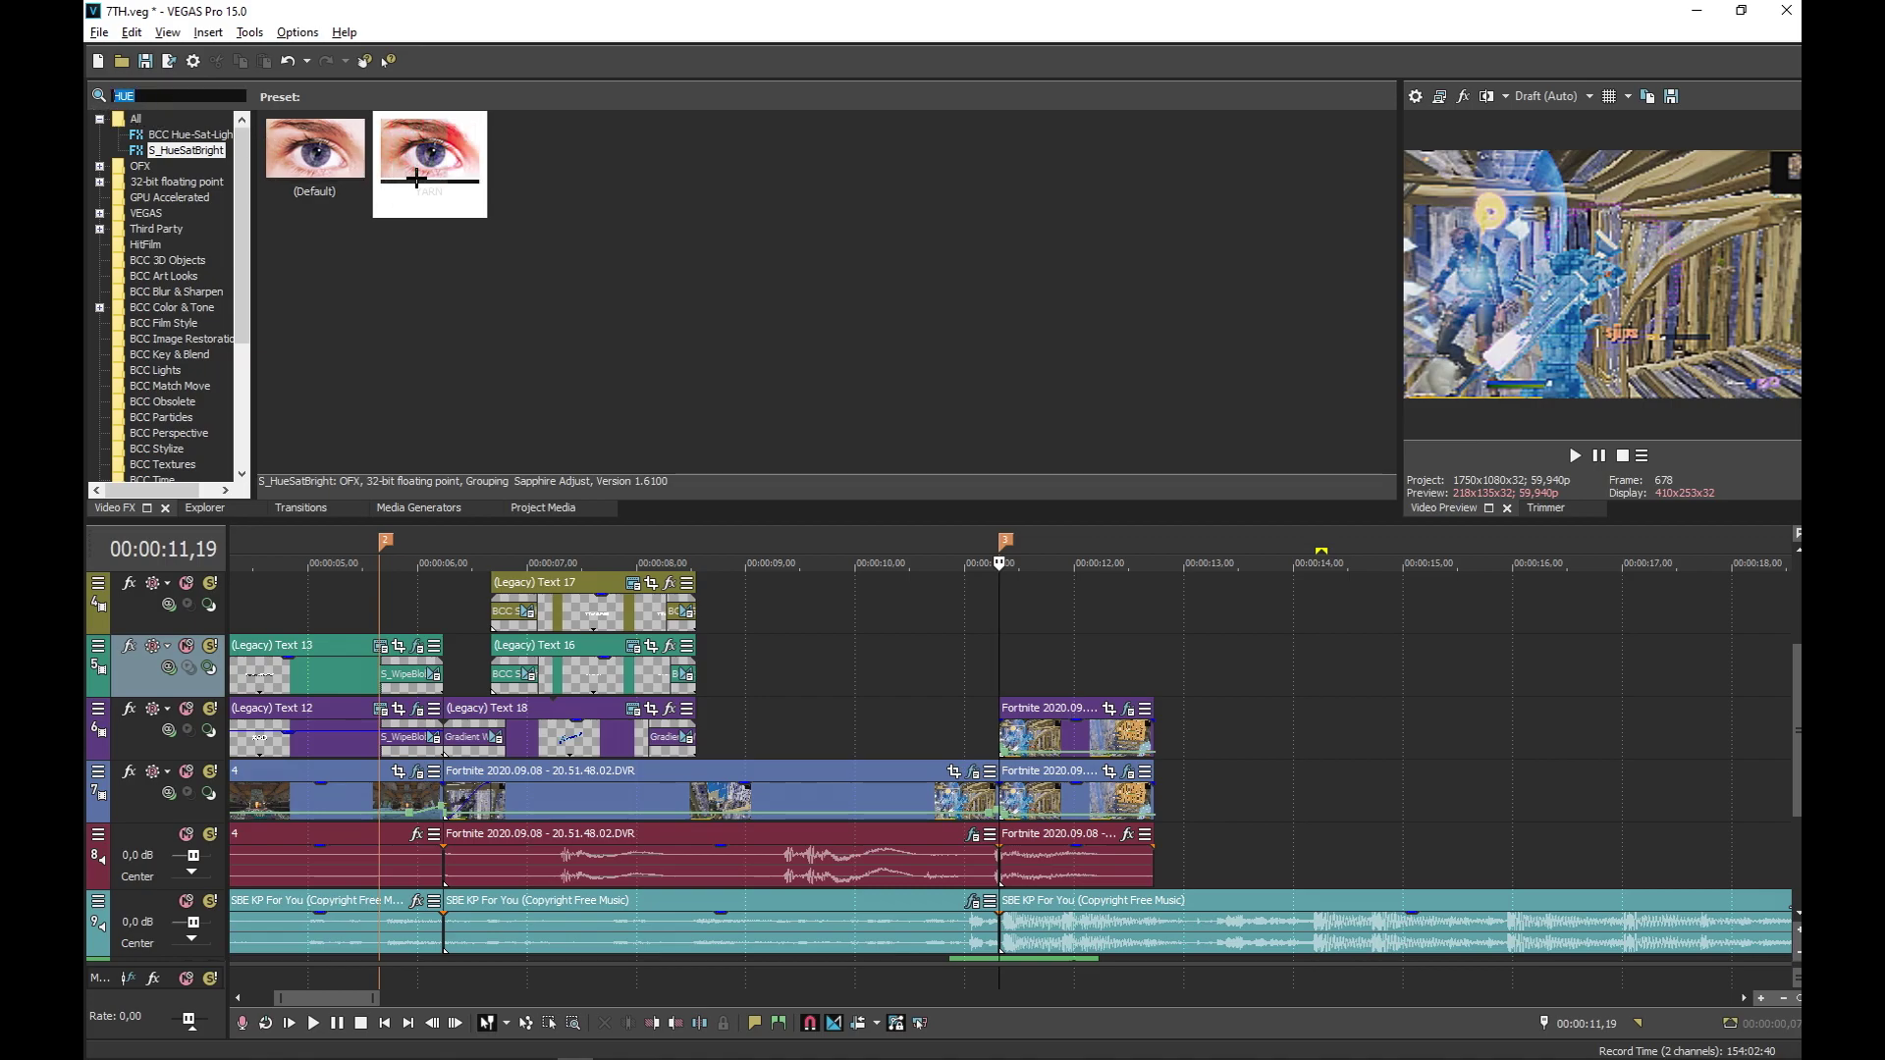
left_click(1050, 741)
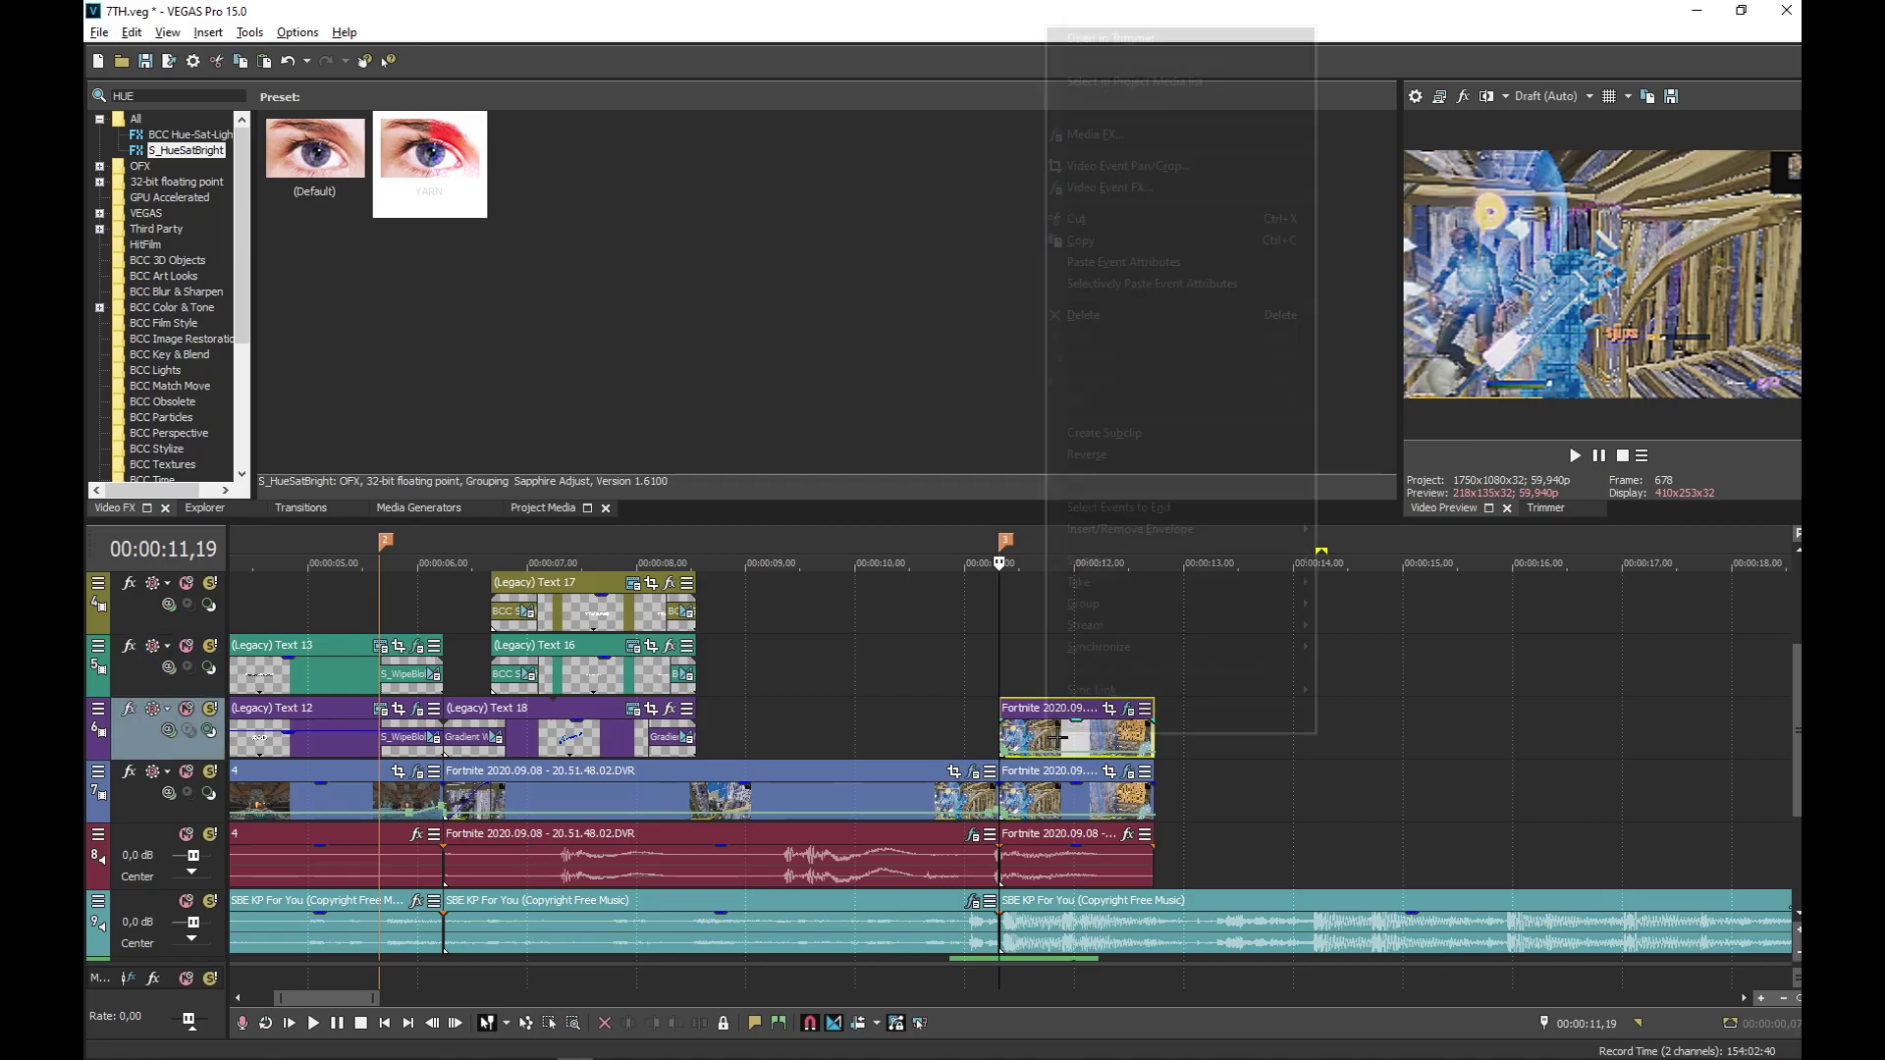
right_click(1050, 741)
left_click(1109, 319)
Apply the S_Shake effect's goddd preset to the gameplay clip after the third marker and enable keyframing for its Amplitude
left_click(166, 96)
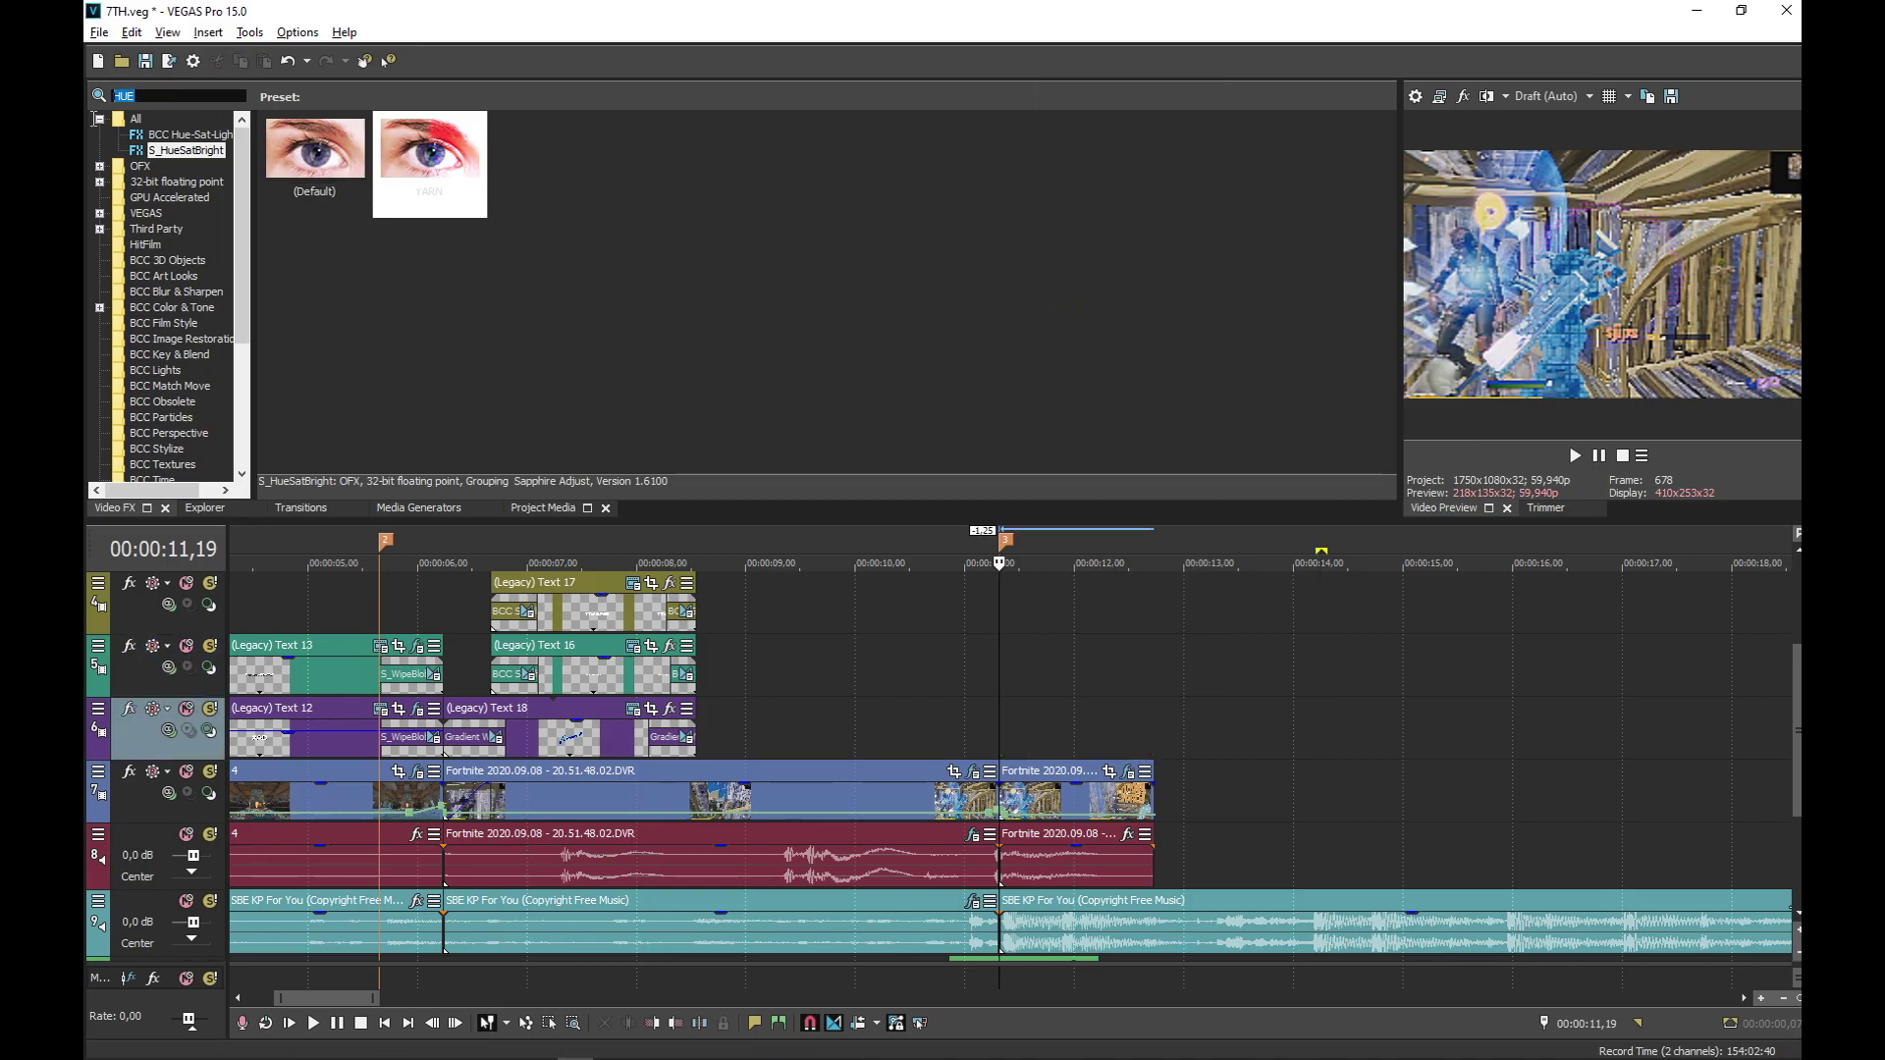
type("SA")
key("BackSpace")
type("HAKE")
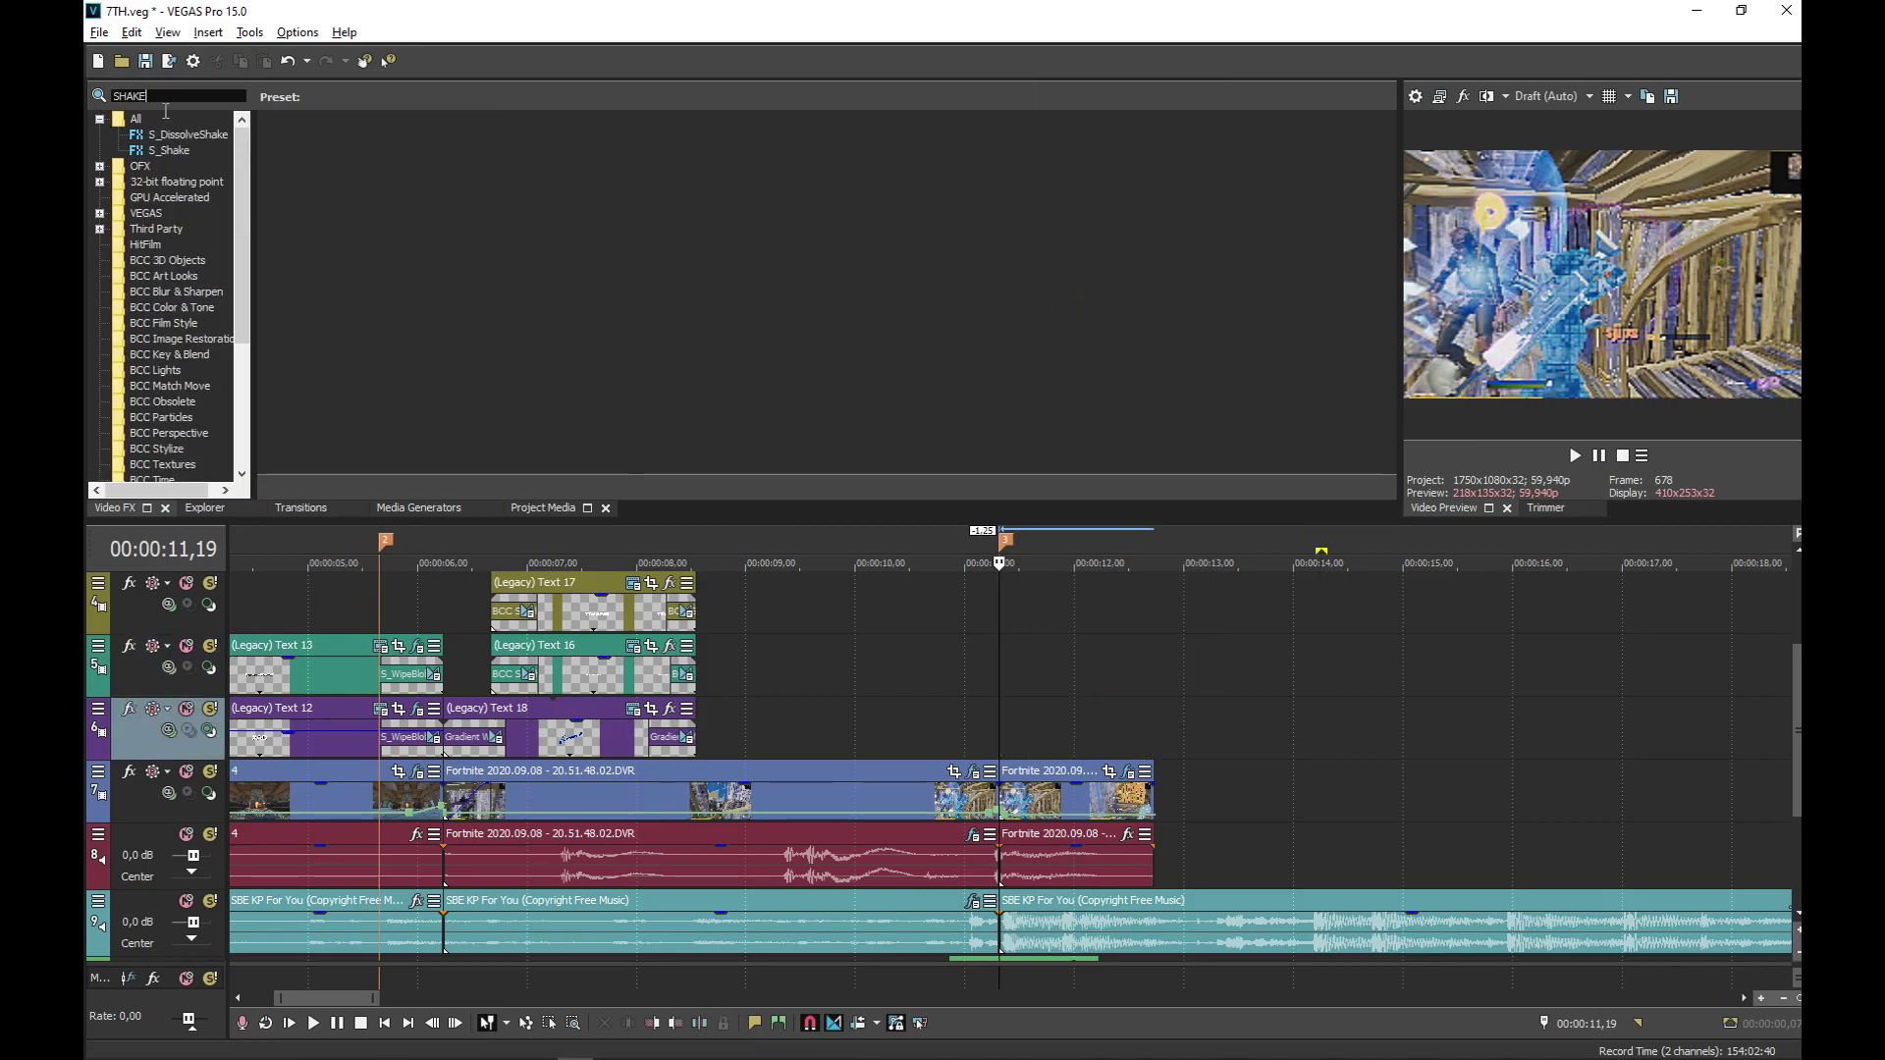
left_click(169, 150)
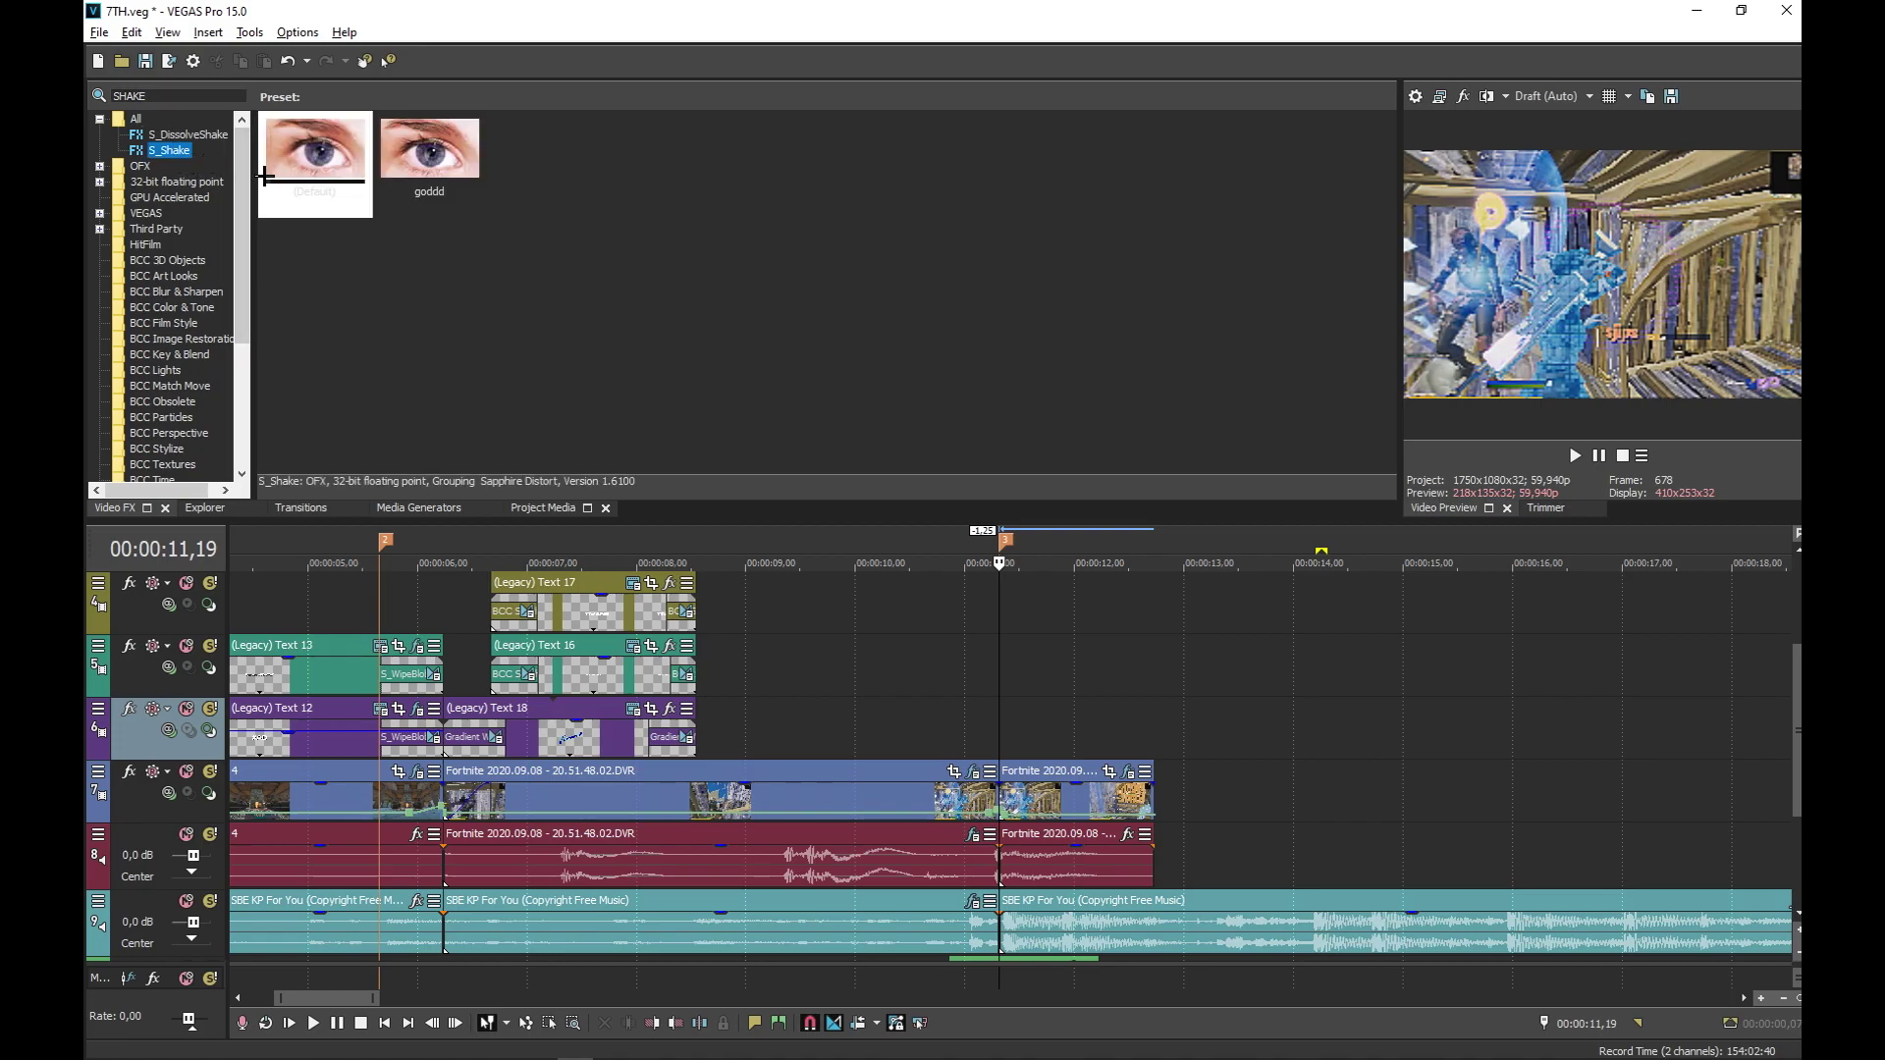
left_click_drag(429, 149, 707, 380)
left_click_drag(1097, 793, 1097, 795)
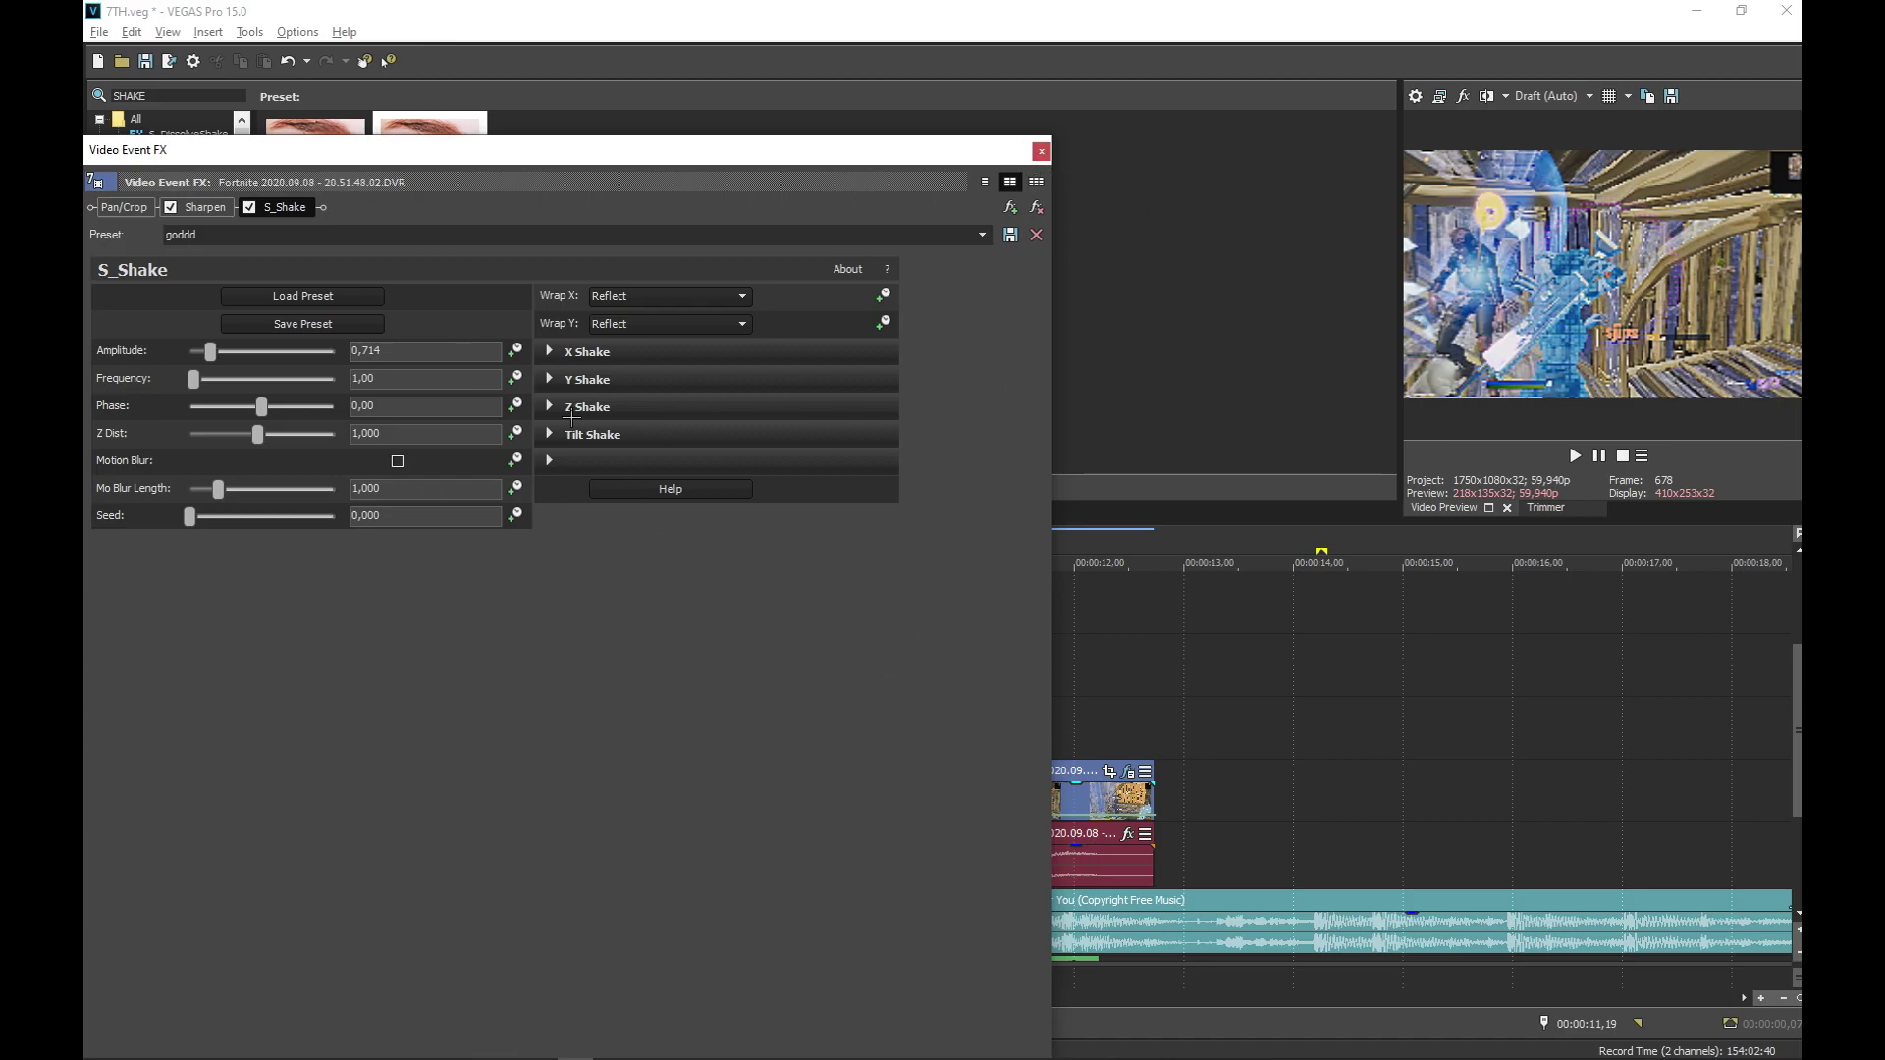
left_click(514, 351)
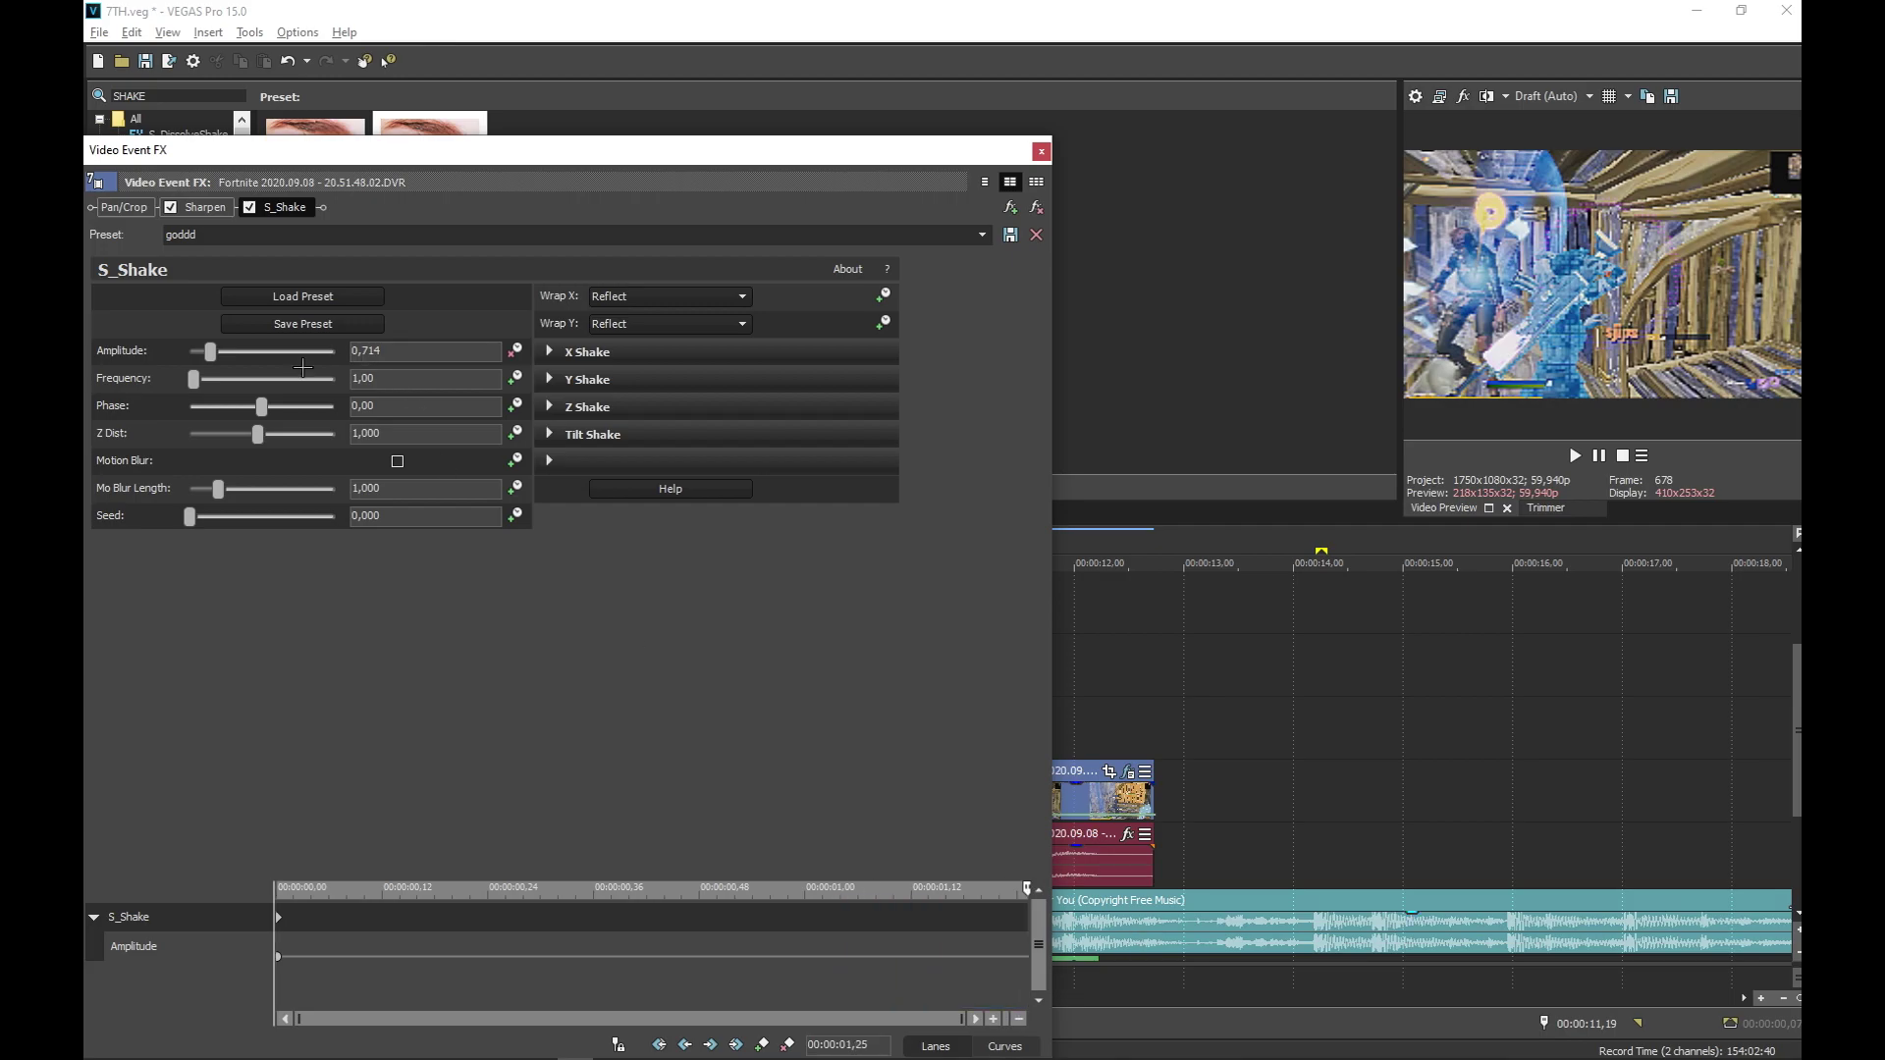
Apply the S_Flicker effect's GOD preset to the gameplay clip after the third marker
left_click(1041, 151)
double_click(136, 96)
type("FLICKER")
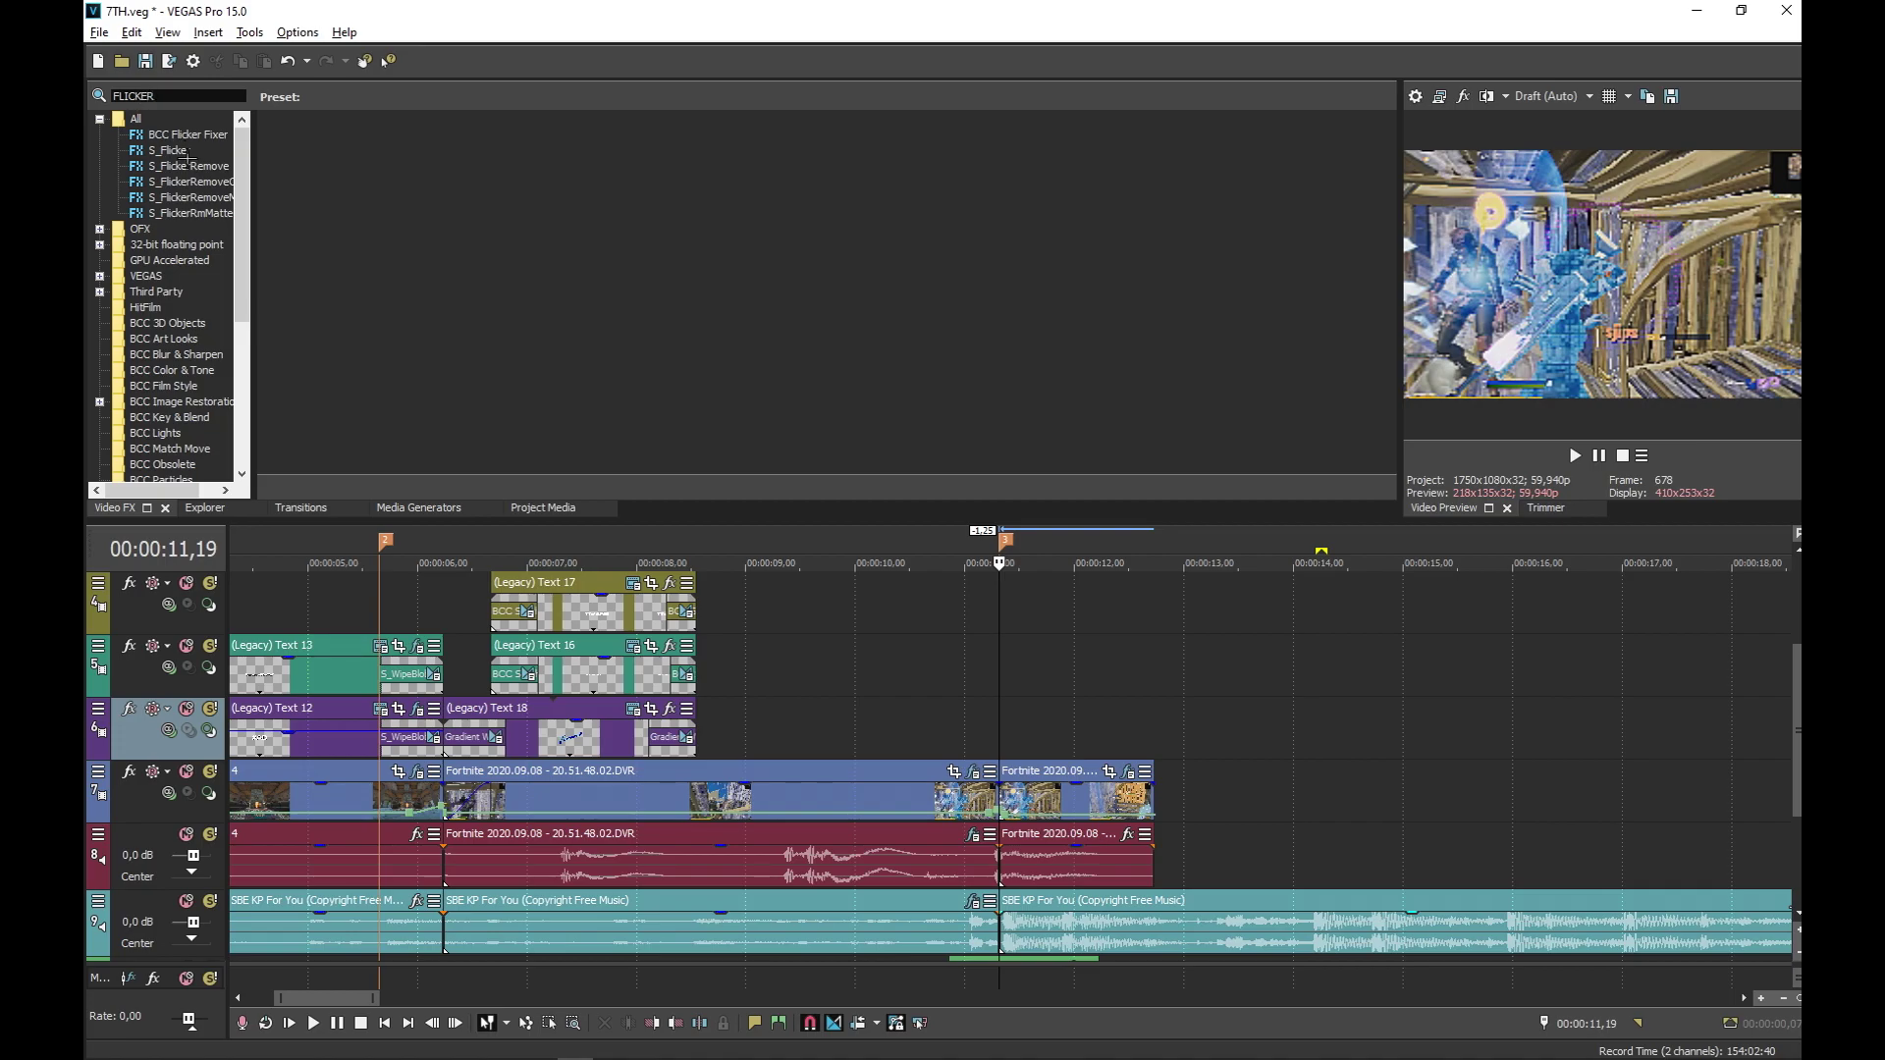
left_click(187, 156)
left_click_drag(427, 158, 1133, 852)
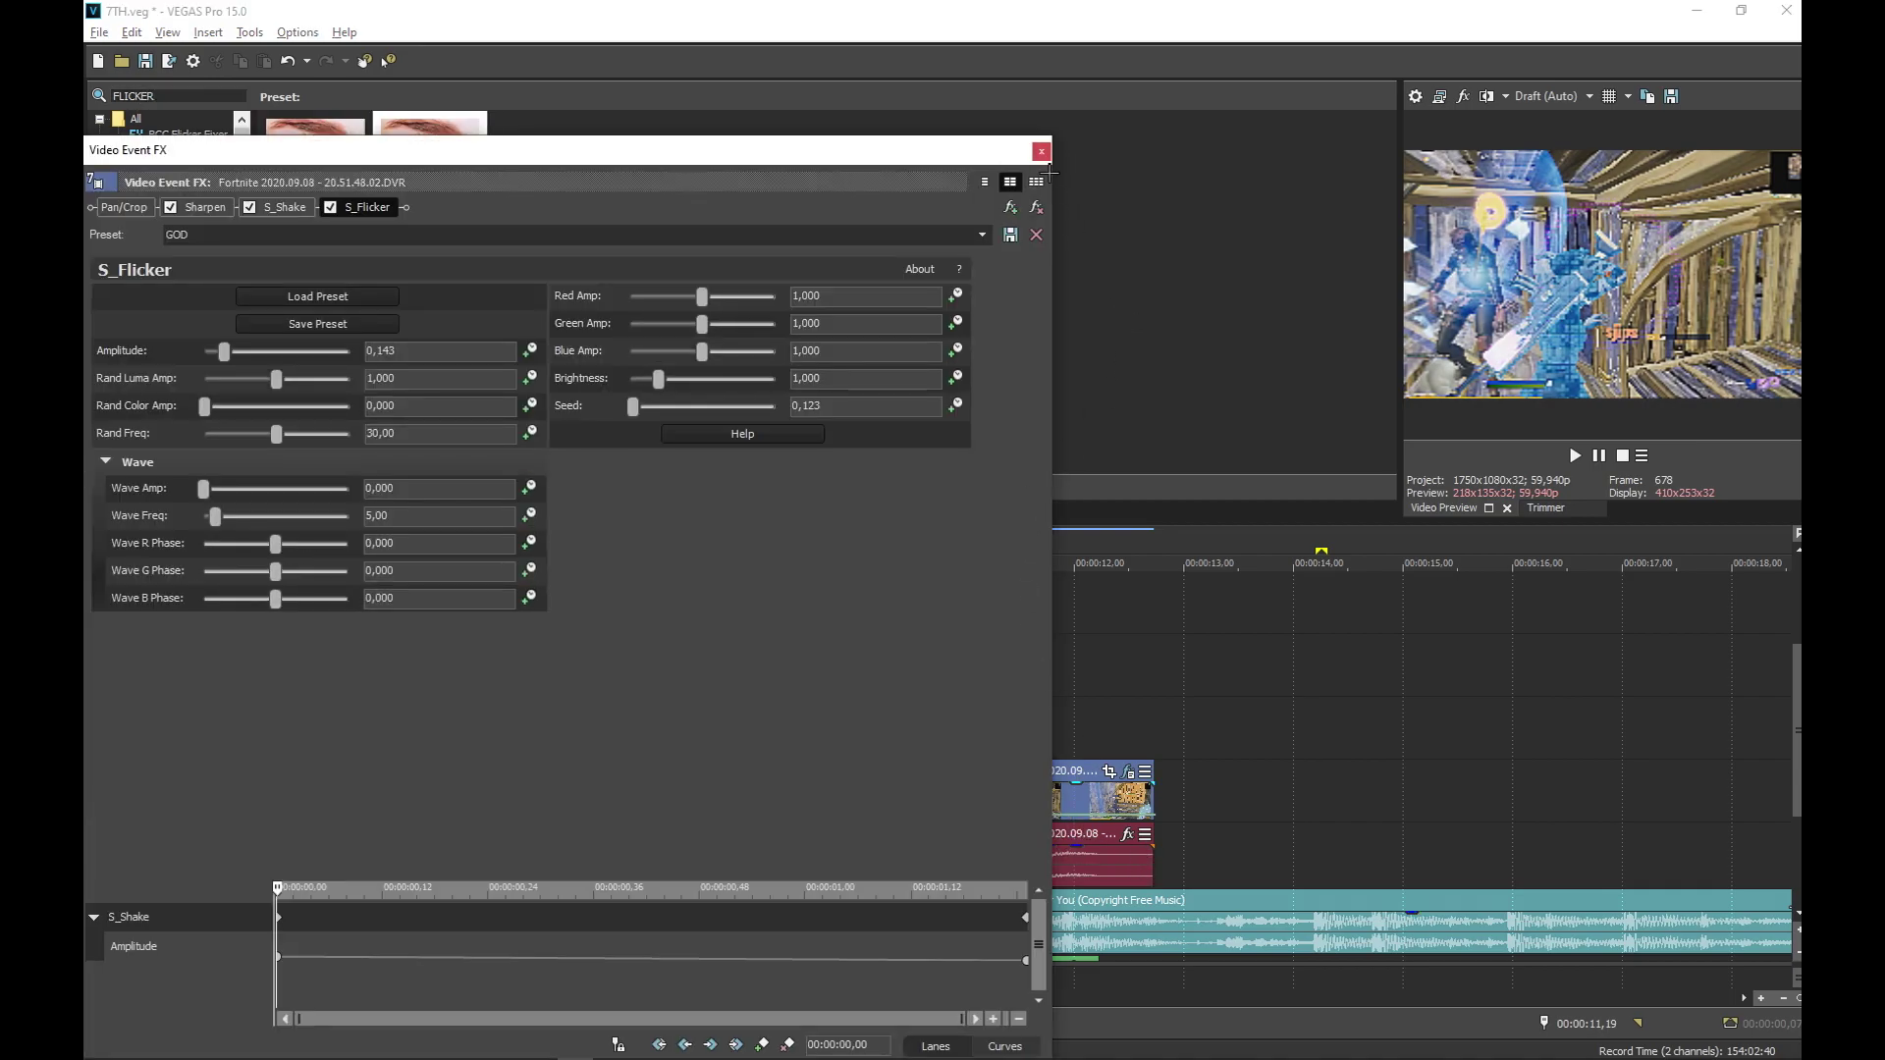
left_click(1040, 151)
Duplicate the gameplay clip after the third marker onto video track 6, aligned with the original, deleting the pasted audio track
right_click(1070, 807)
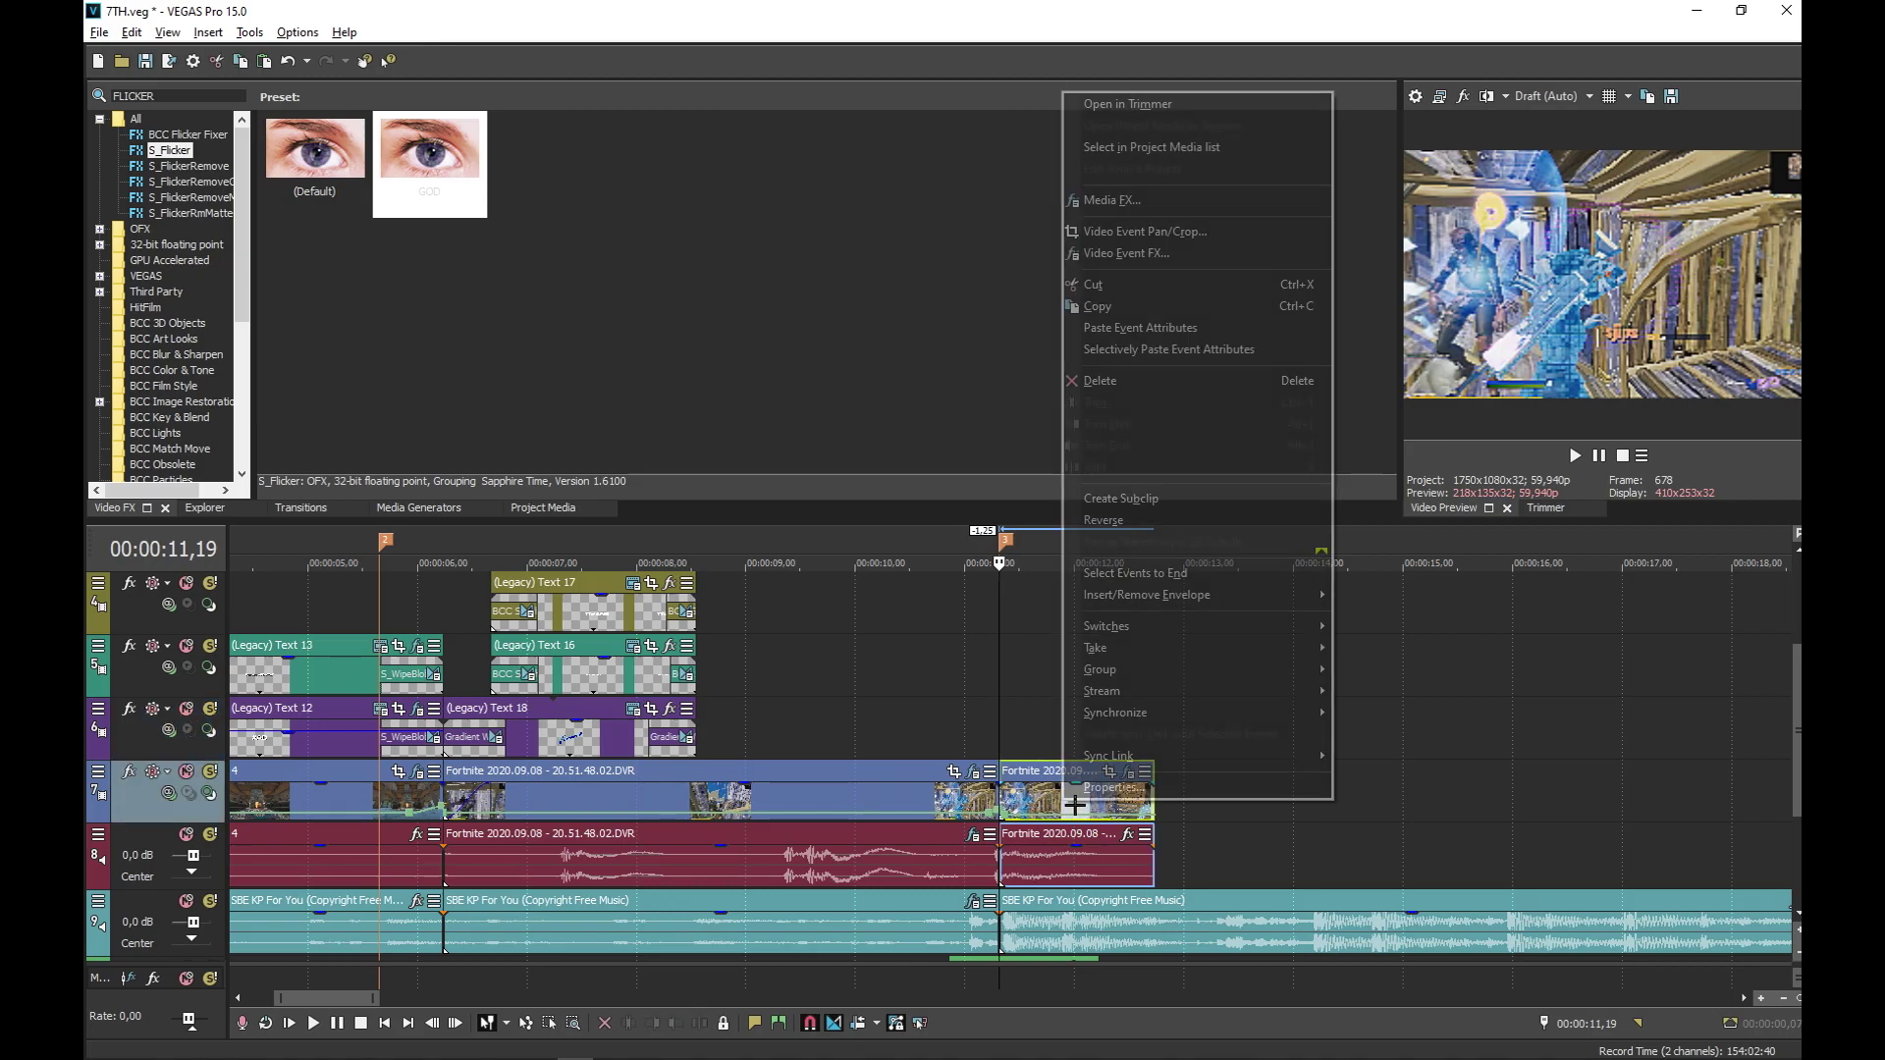
left_click(1129, 305)
right_click(1077, 667)
left_click(1142, 694)
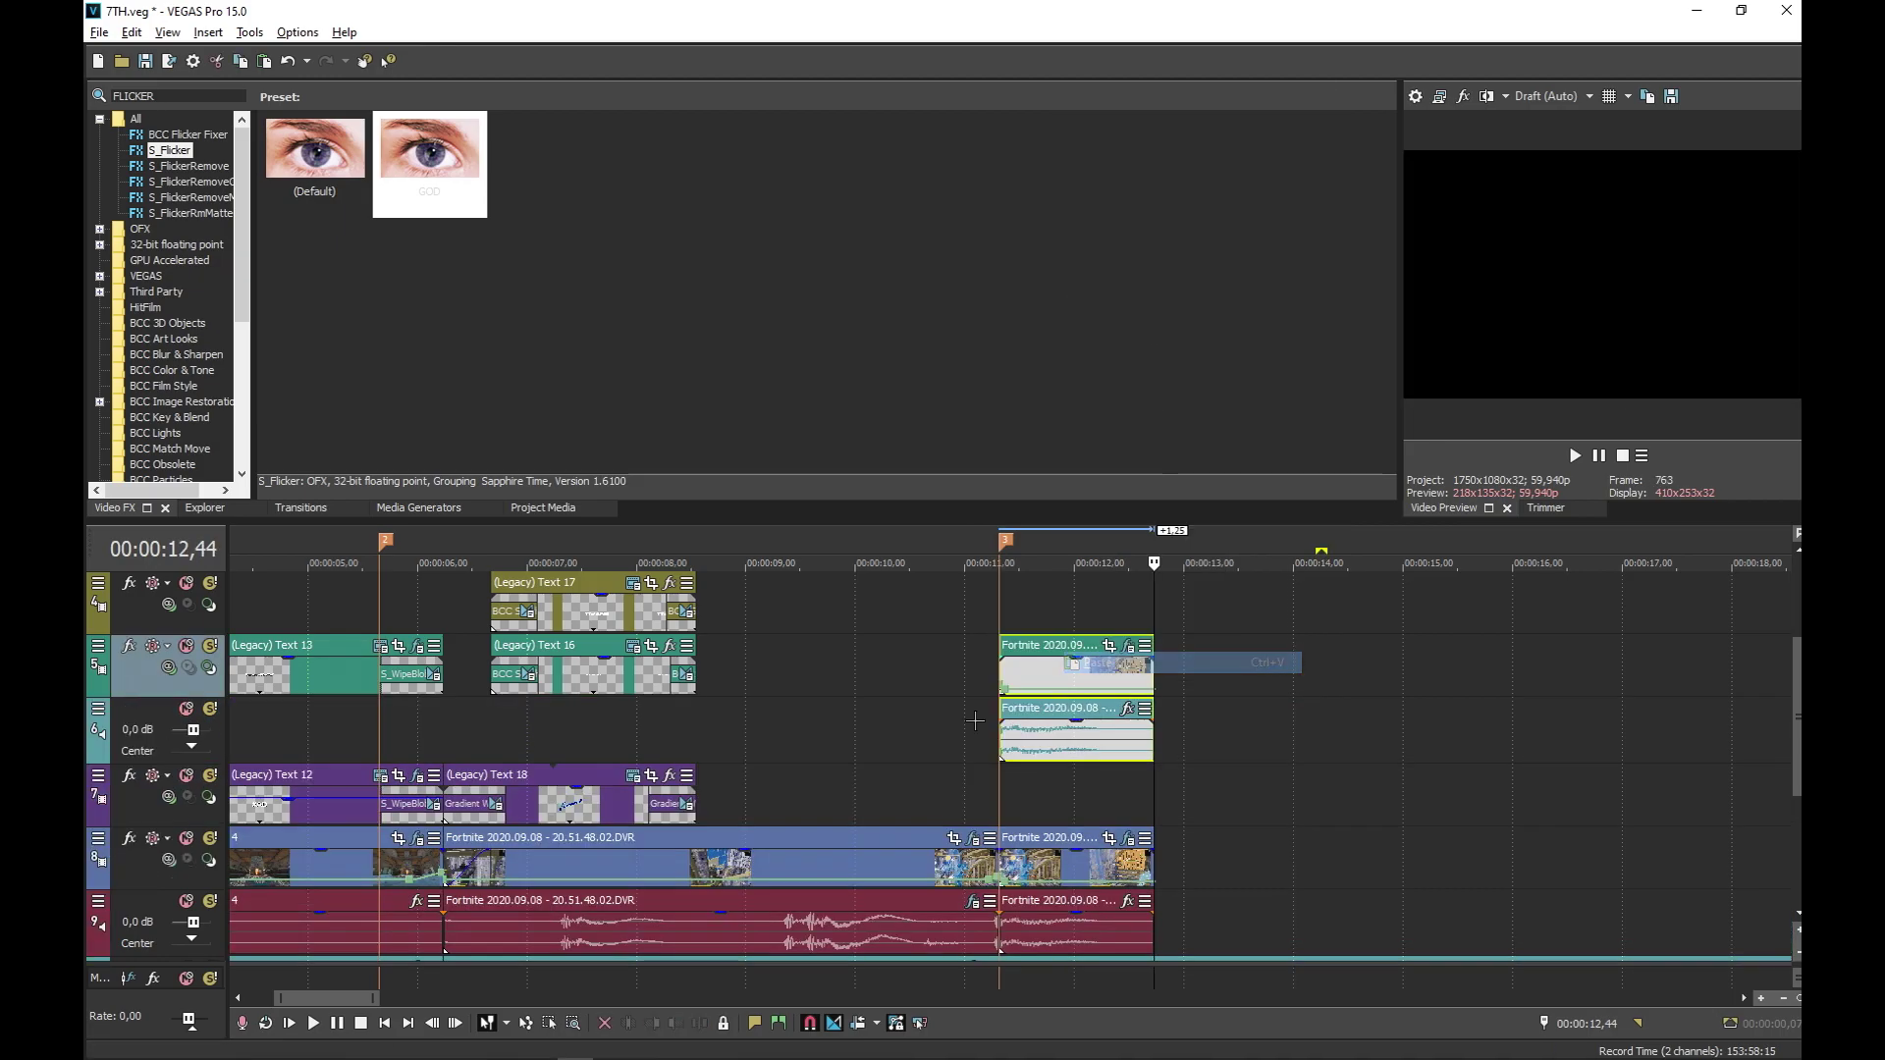
right_click(165, 742)
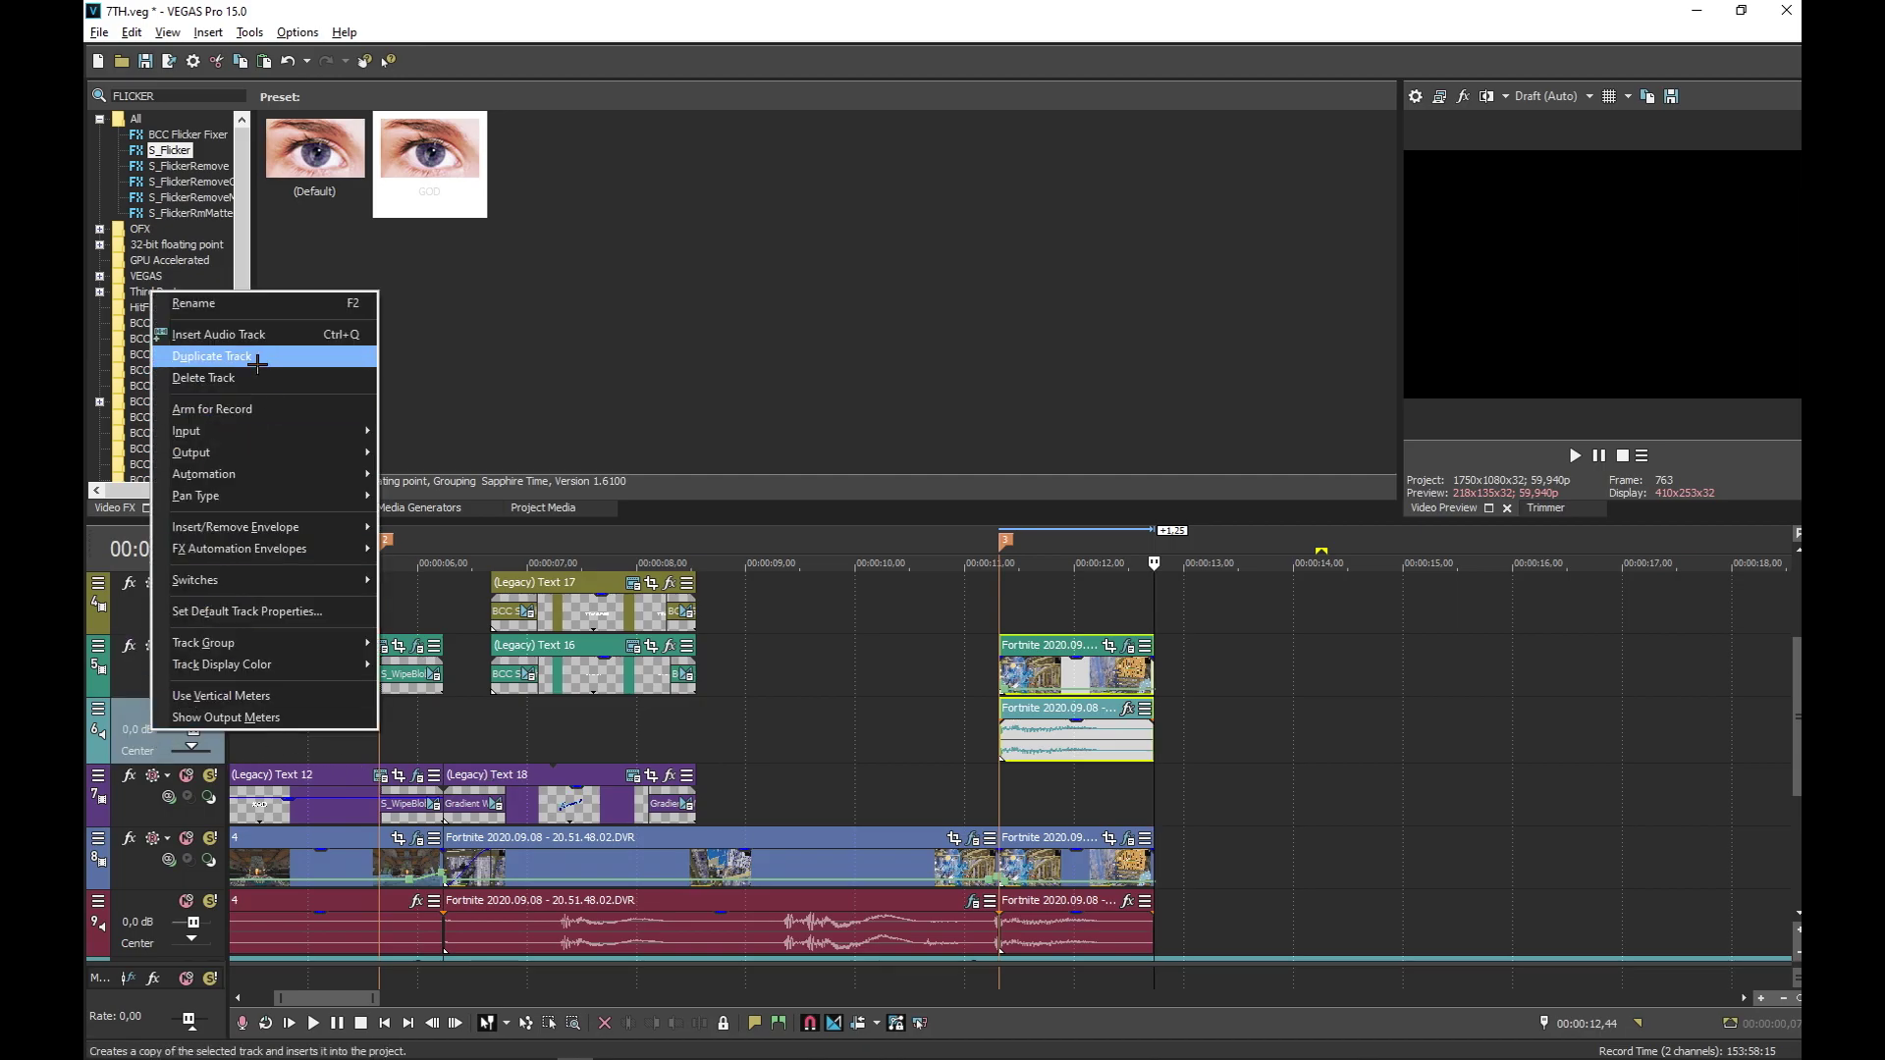
left_click(203, 378)
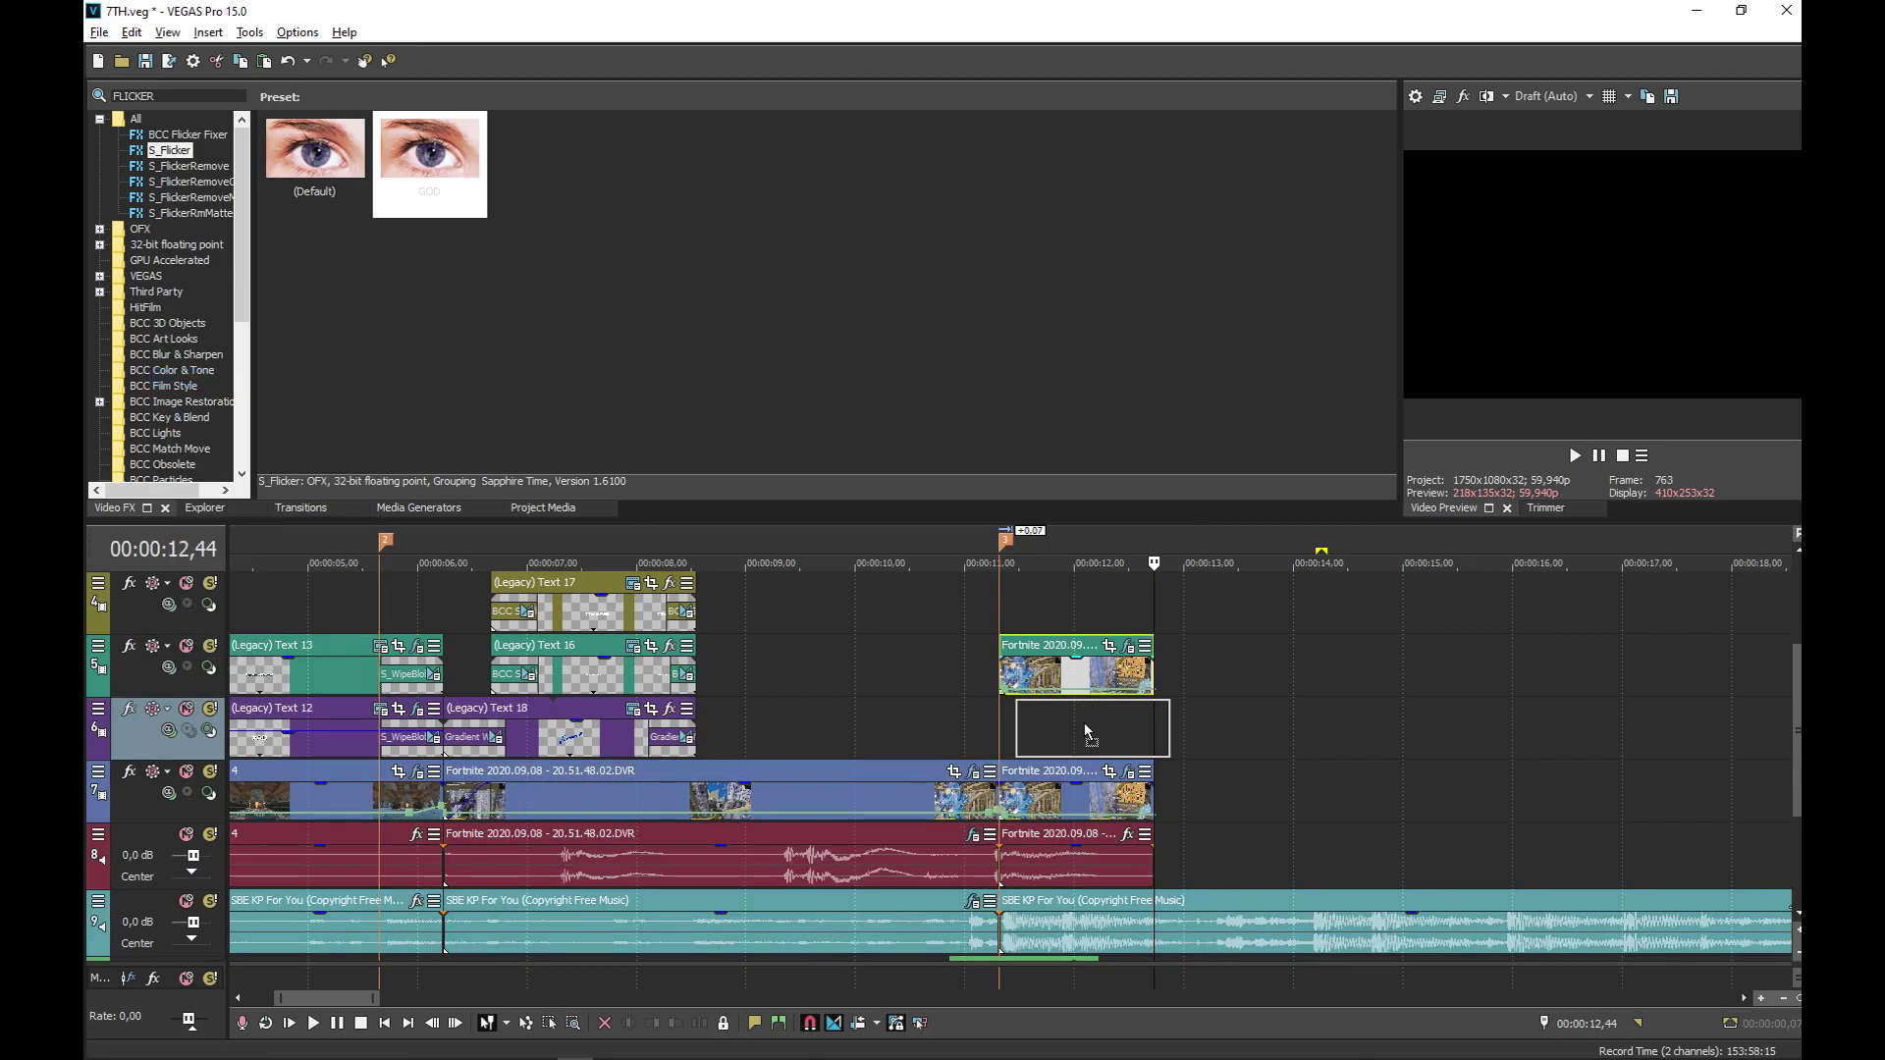
left_click_drag(1073, 738, 1073, 735)
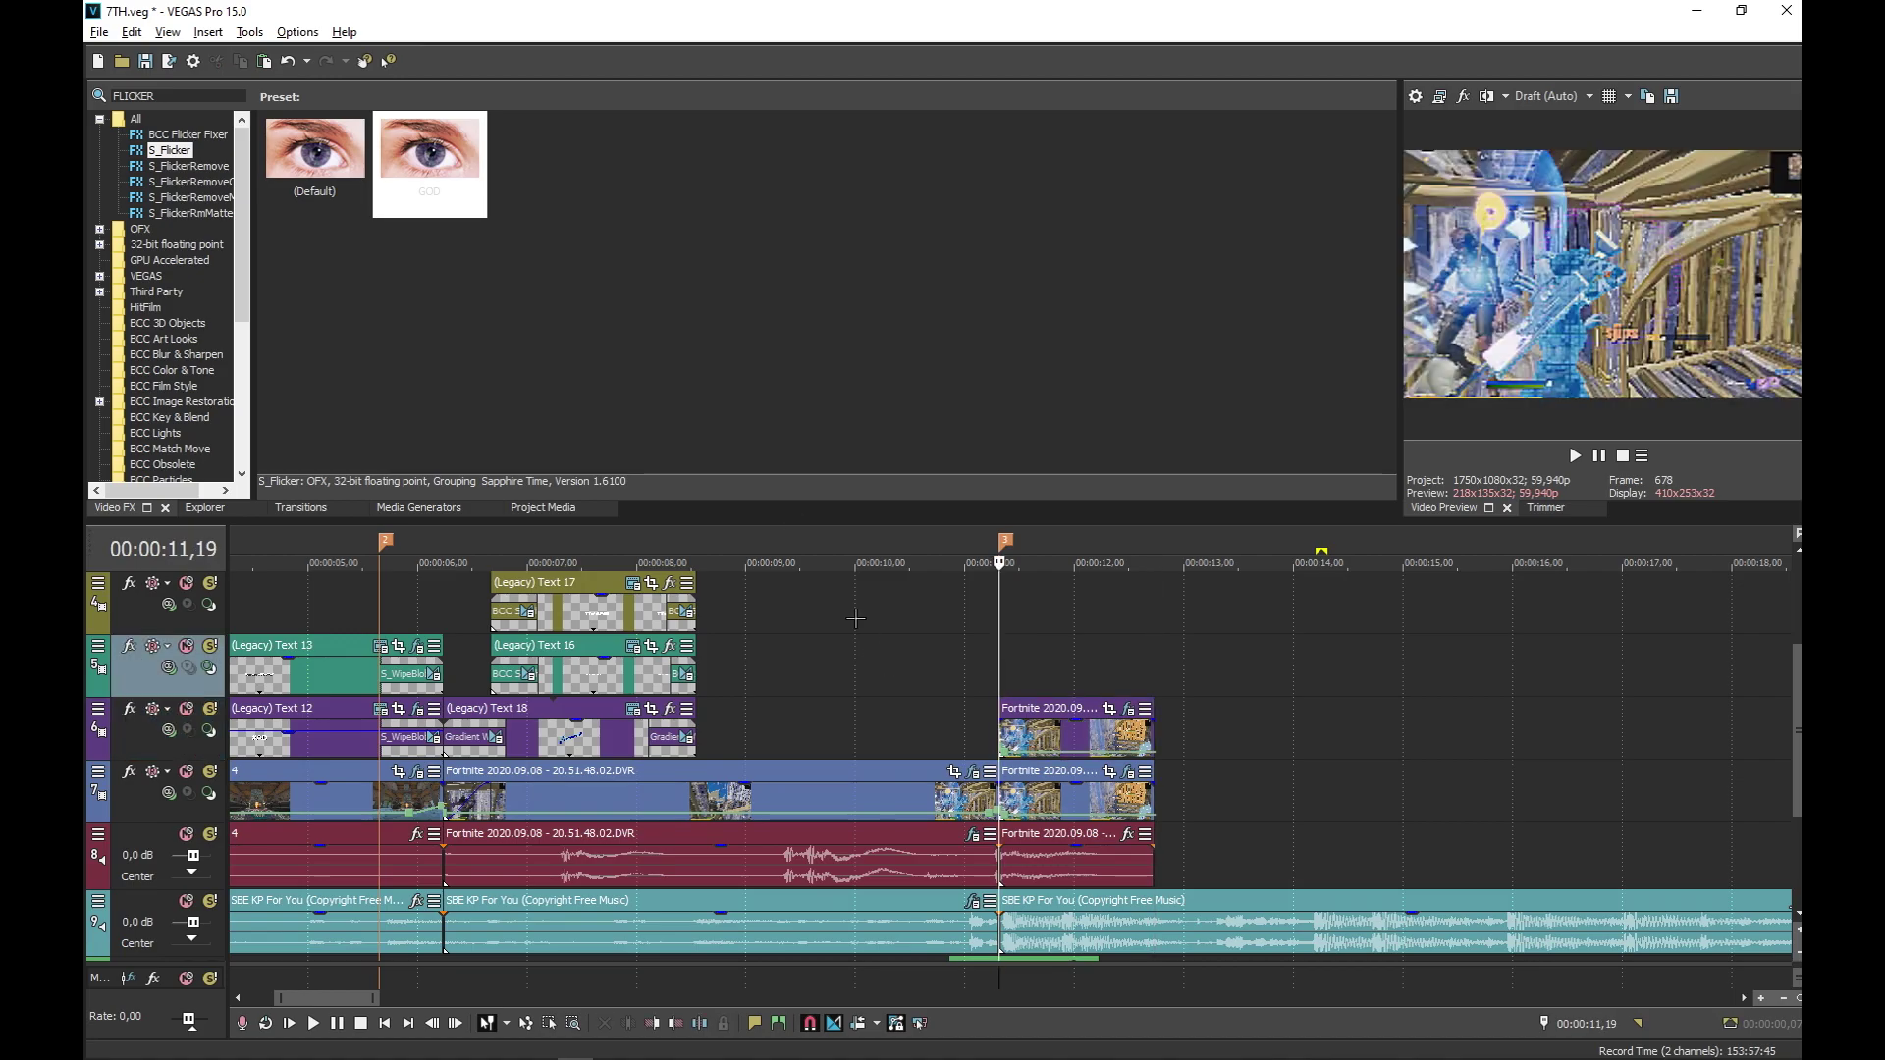
Apply the default Black and White effect to the original gameplay clip on track 7 after the third marker
left_click_drag(178, 98, 119, 123)
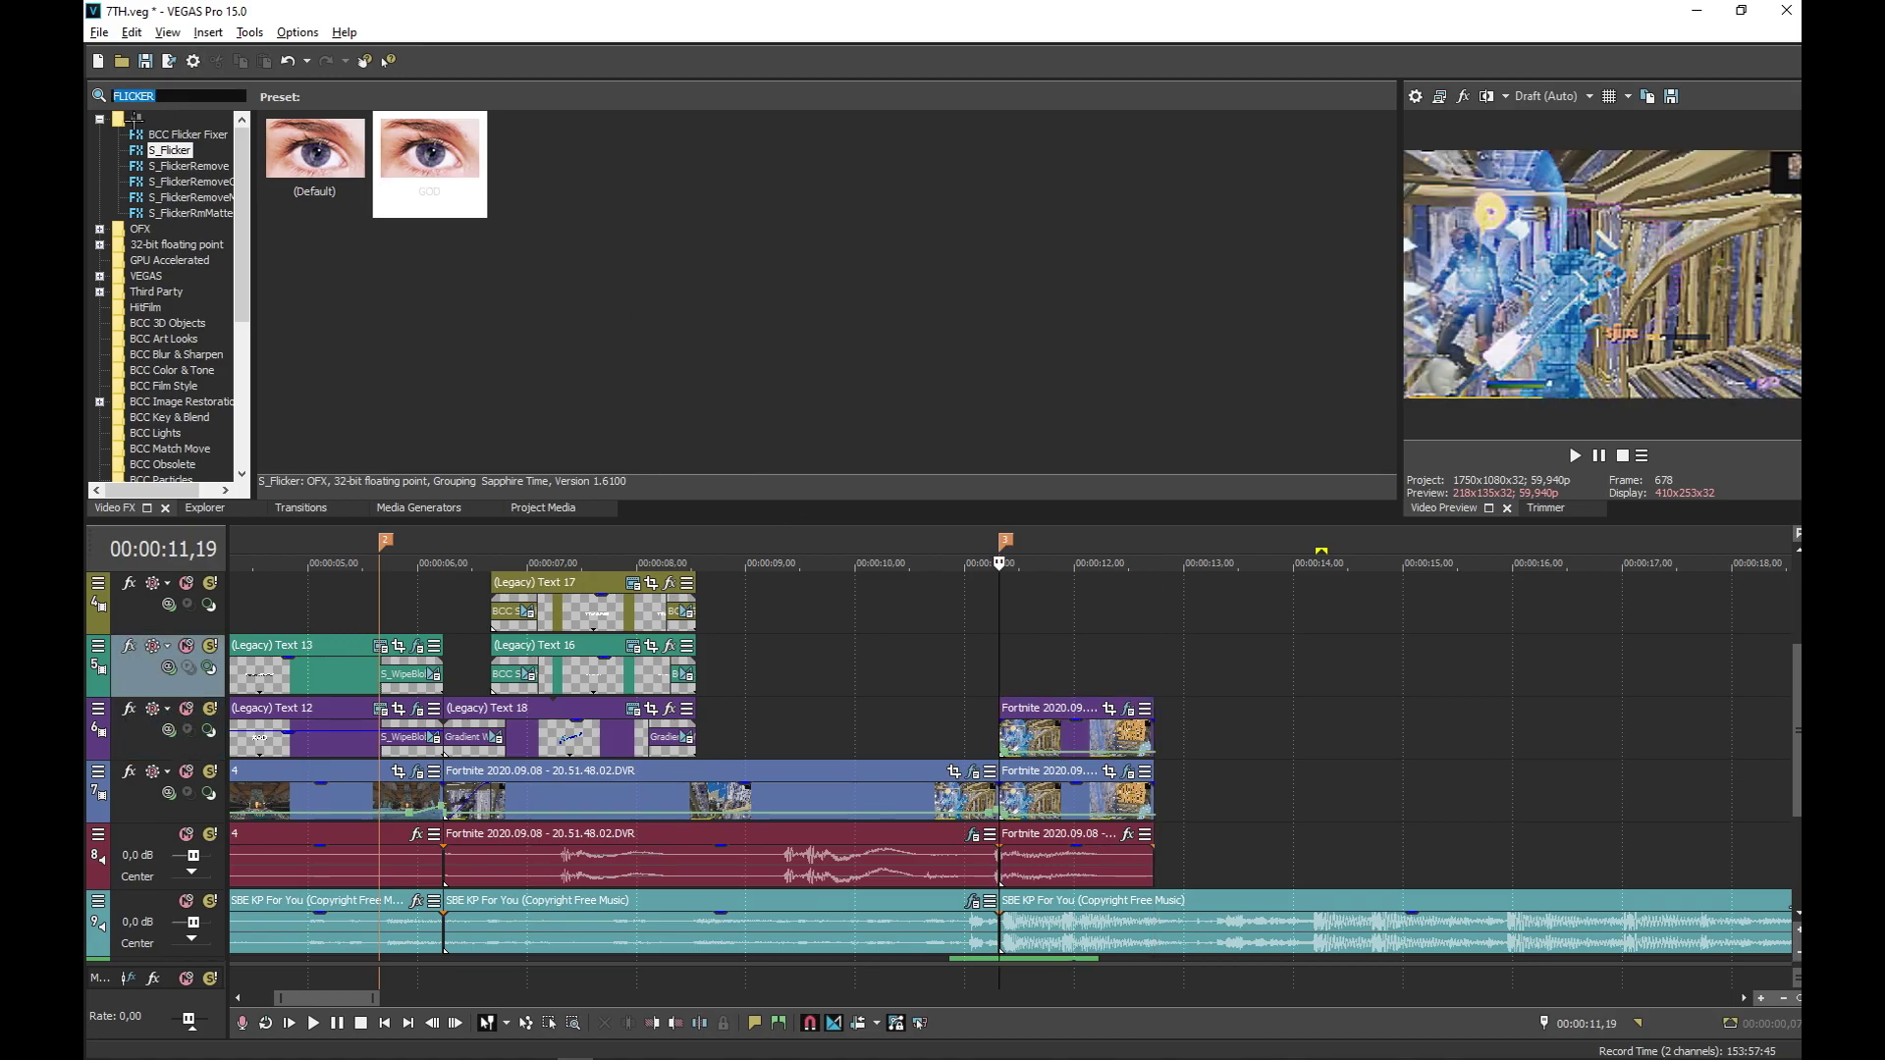
type("BLACK")
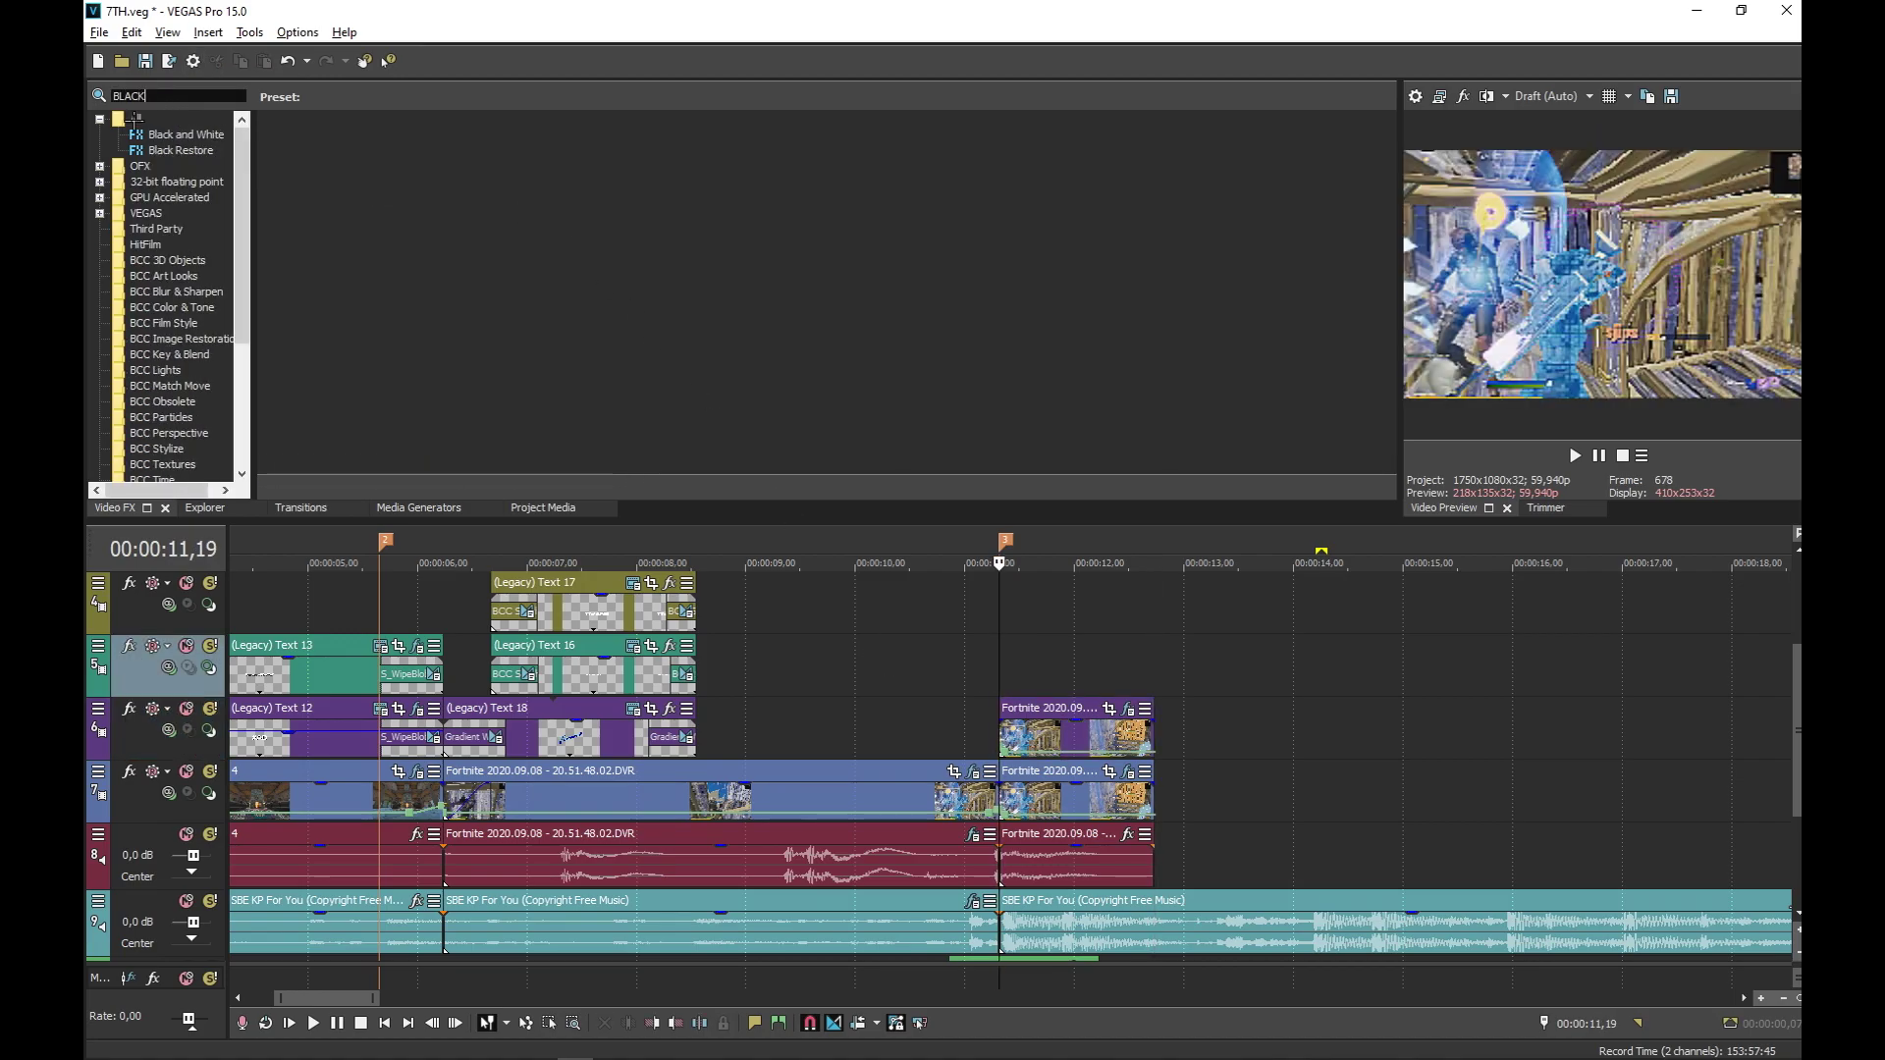
left_click(186, 134)
left_click_drag(314, 162, 1091, 798)
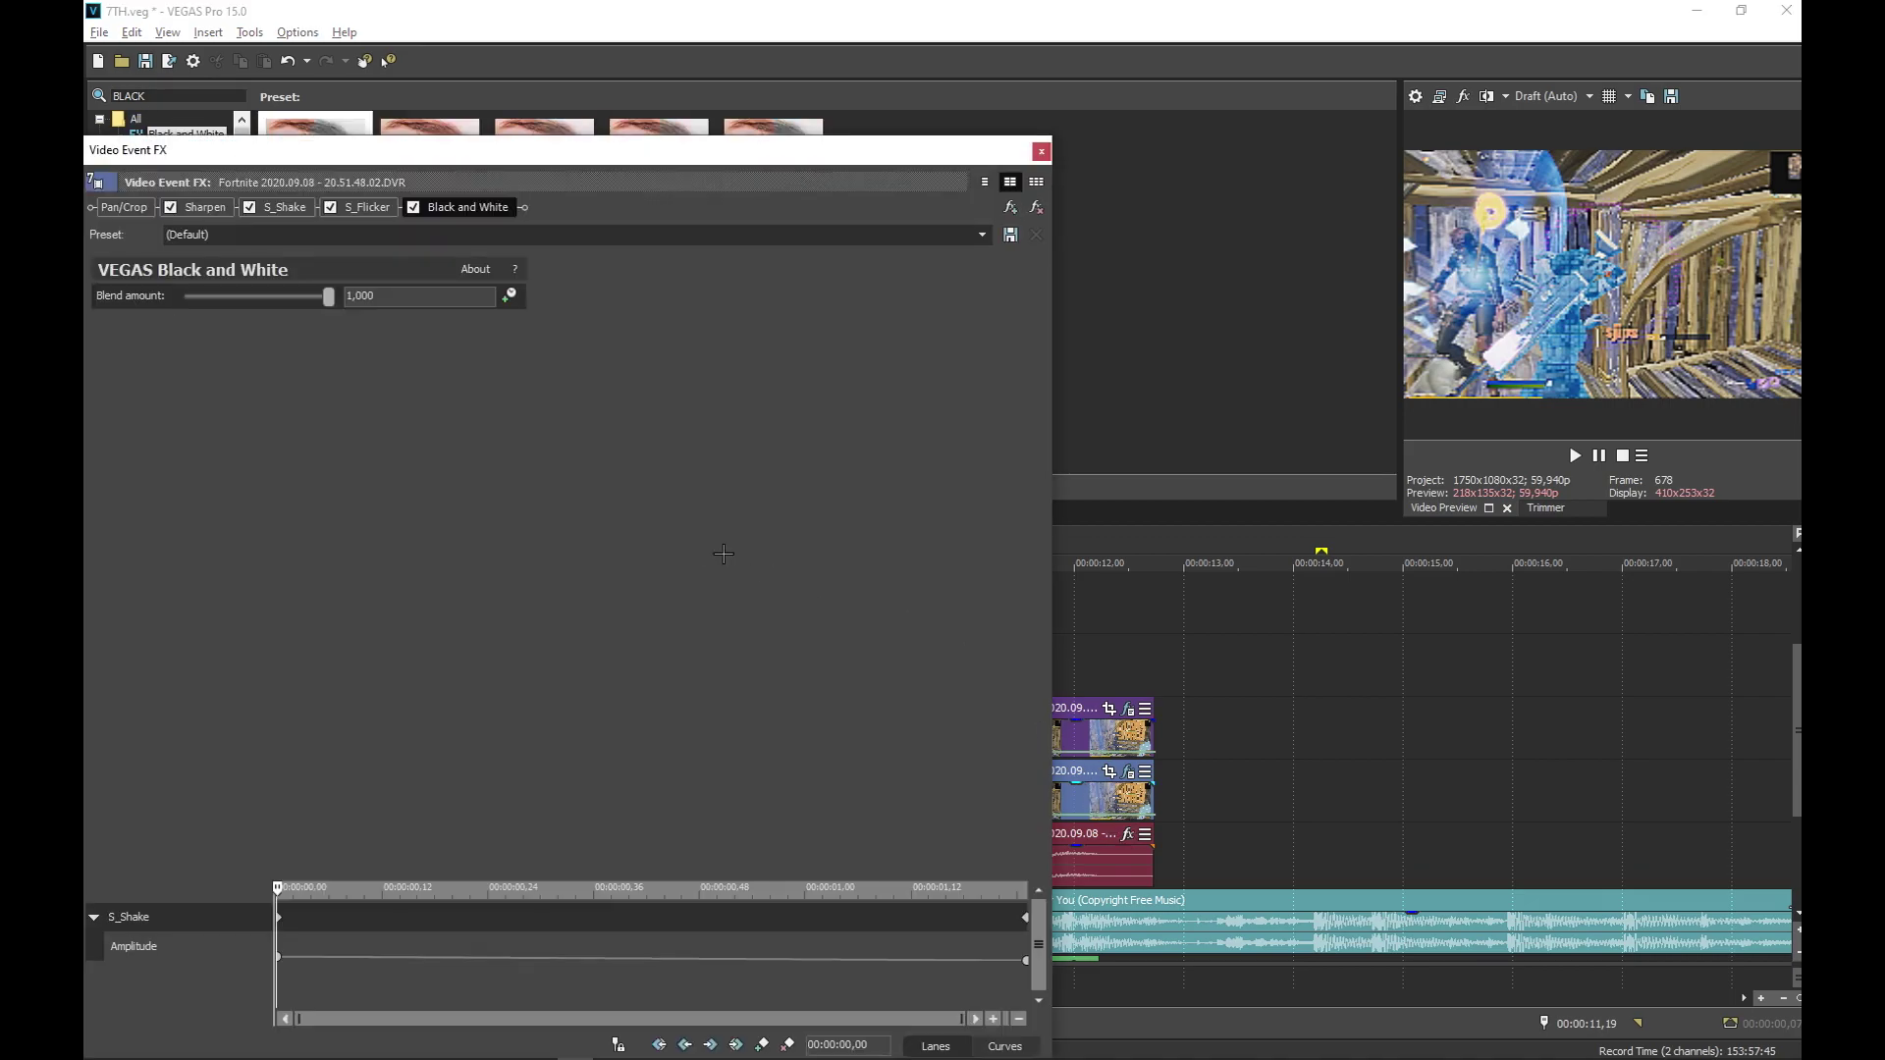
left_click_drag(335, 306, 324, 318)
left_click(1040, 150)
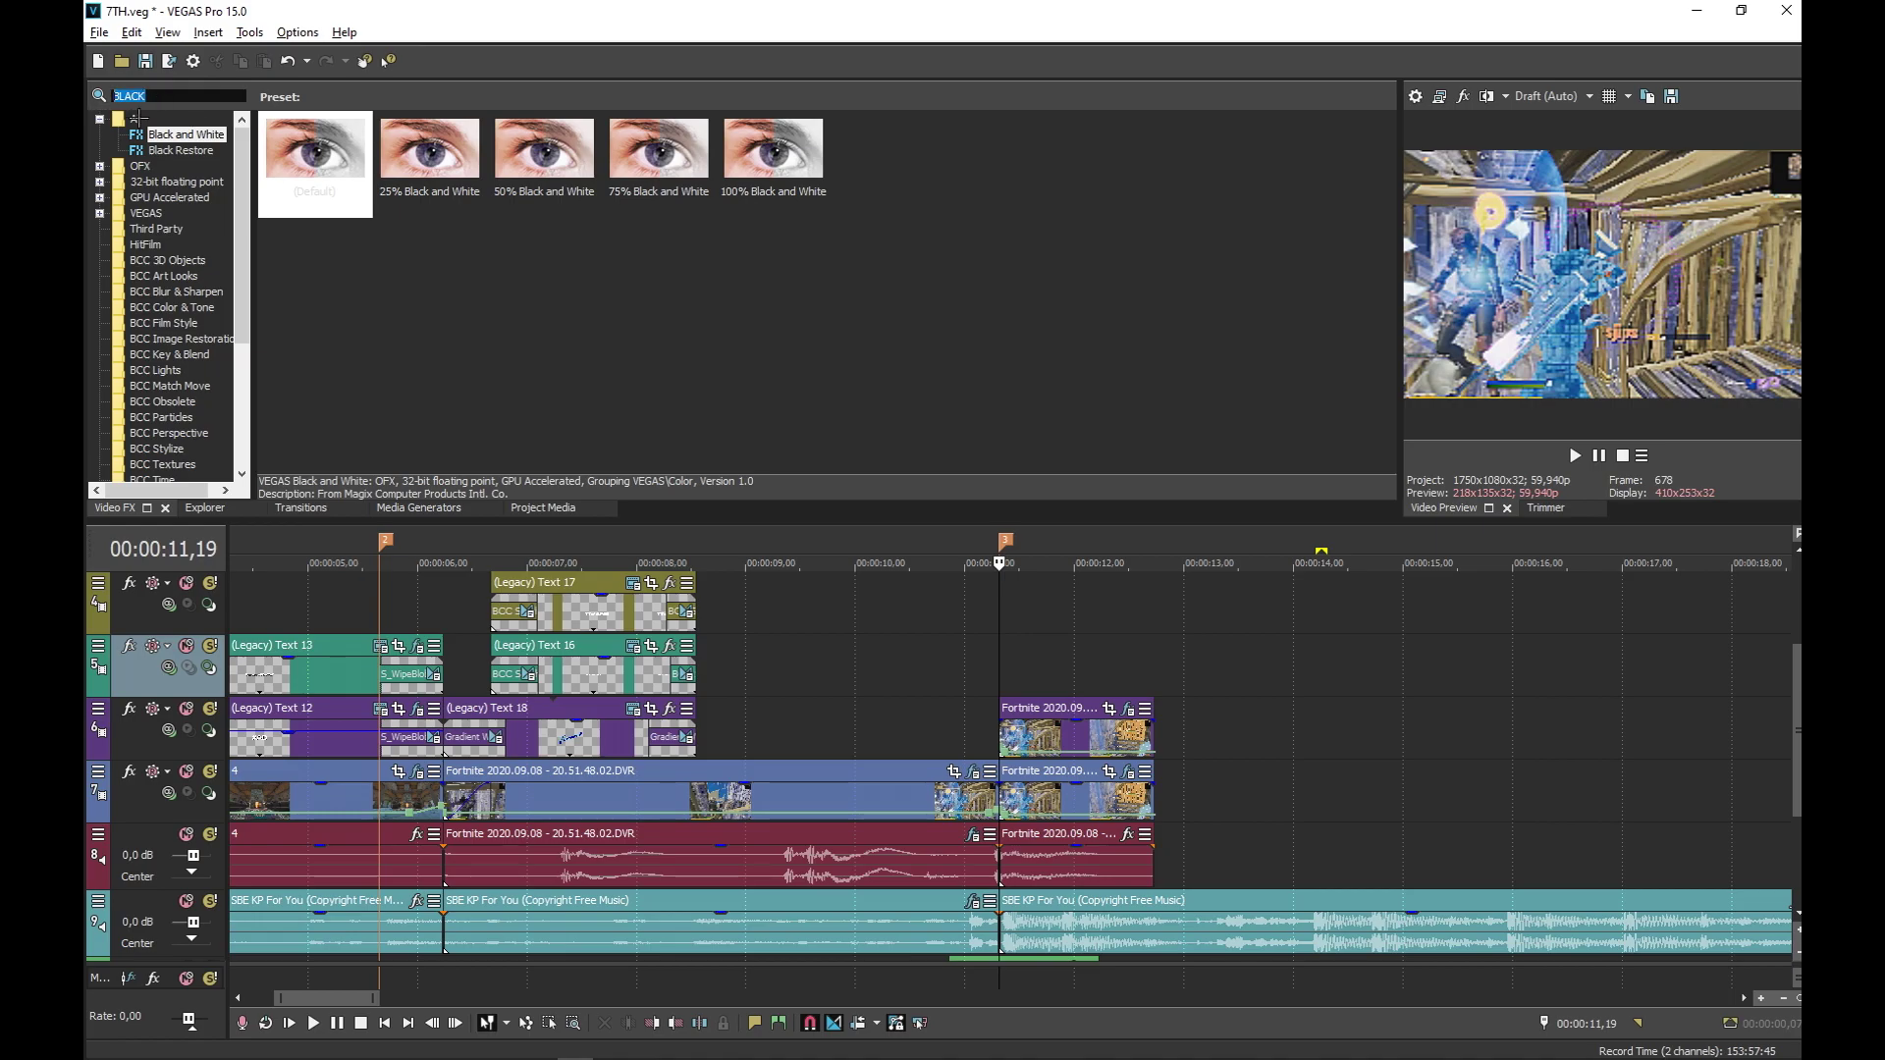
Apply the Color Corrector effect's Blue Highlight preset to the duplicated clip on track 6 and preview a frame inside it
type("CO")
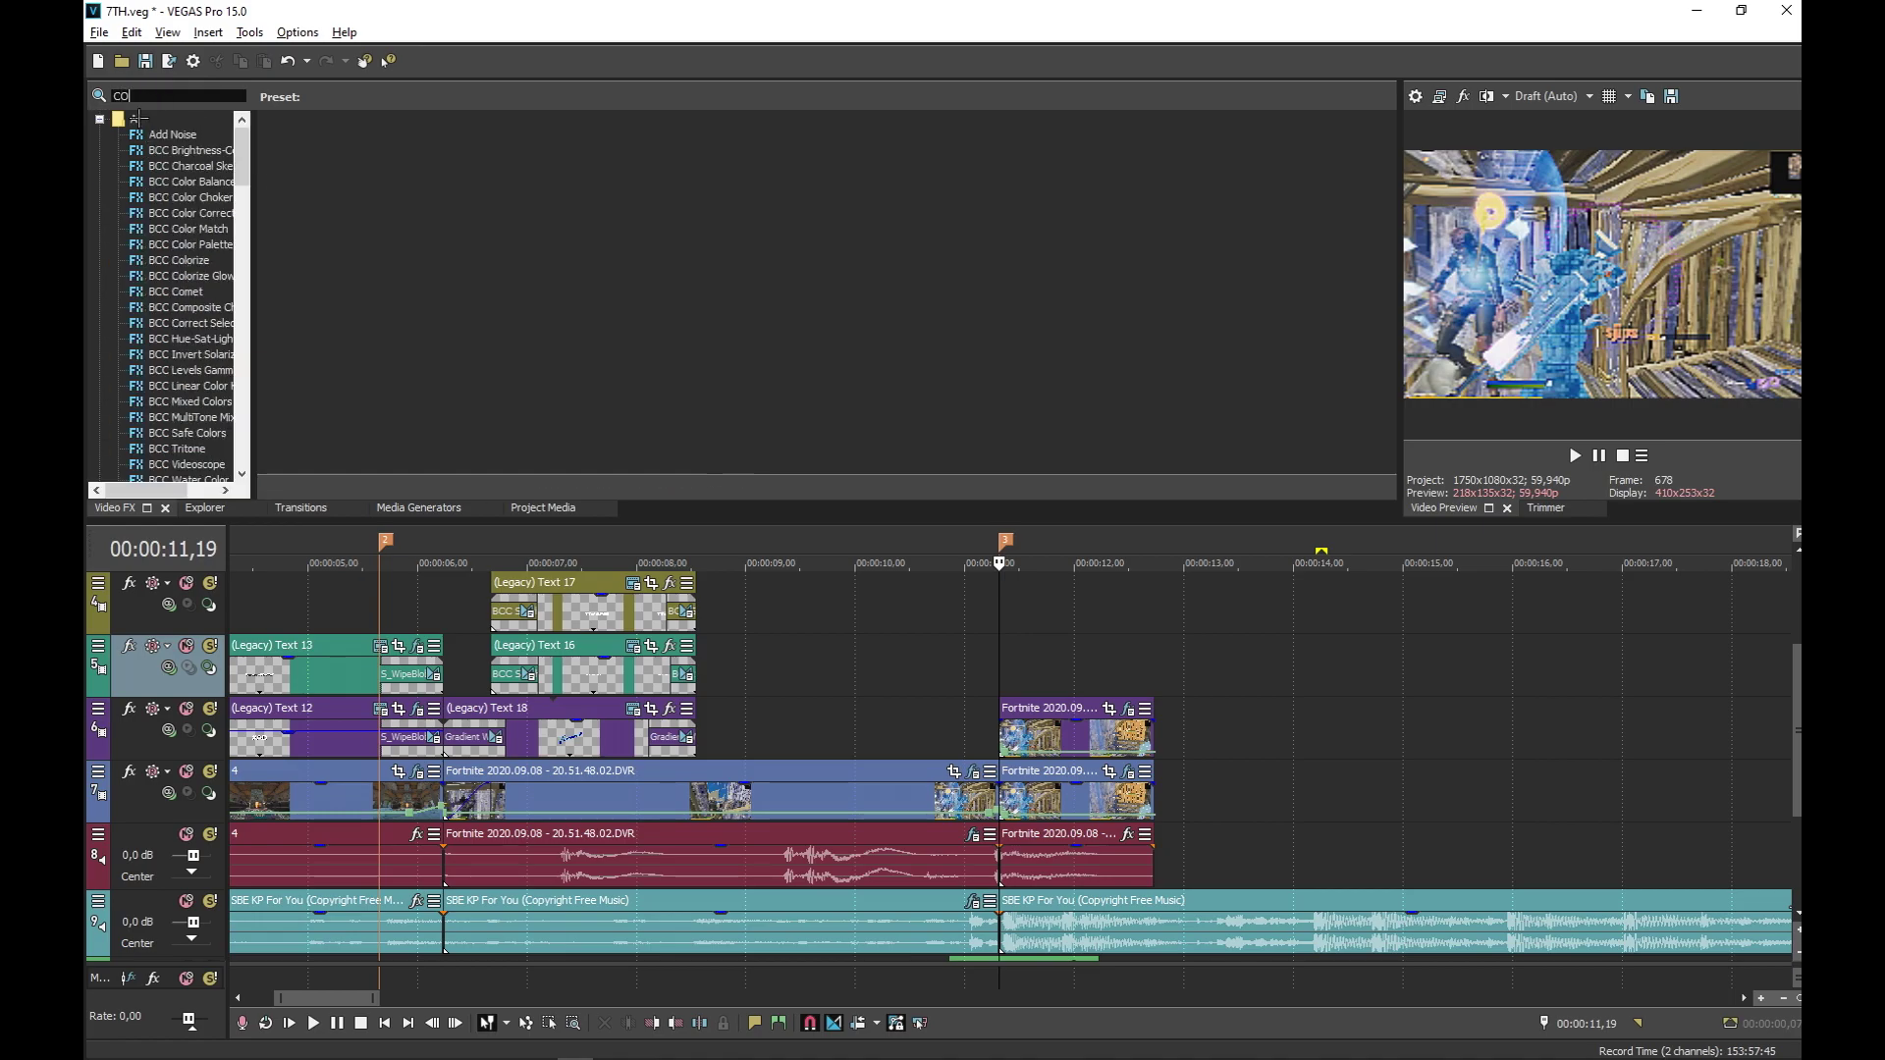
type("LOR CO")
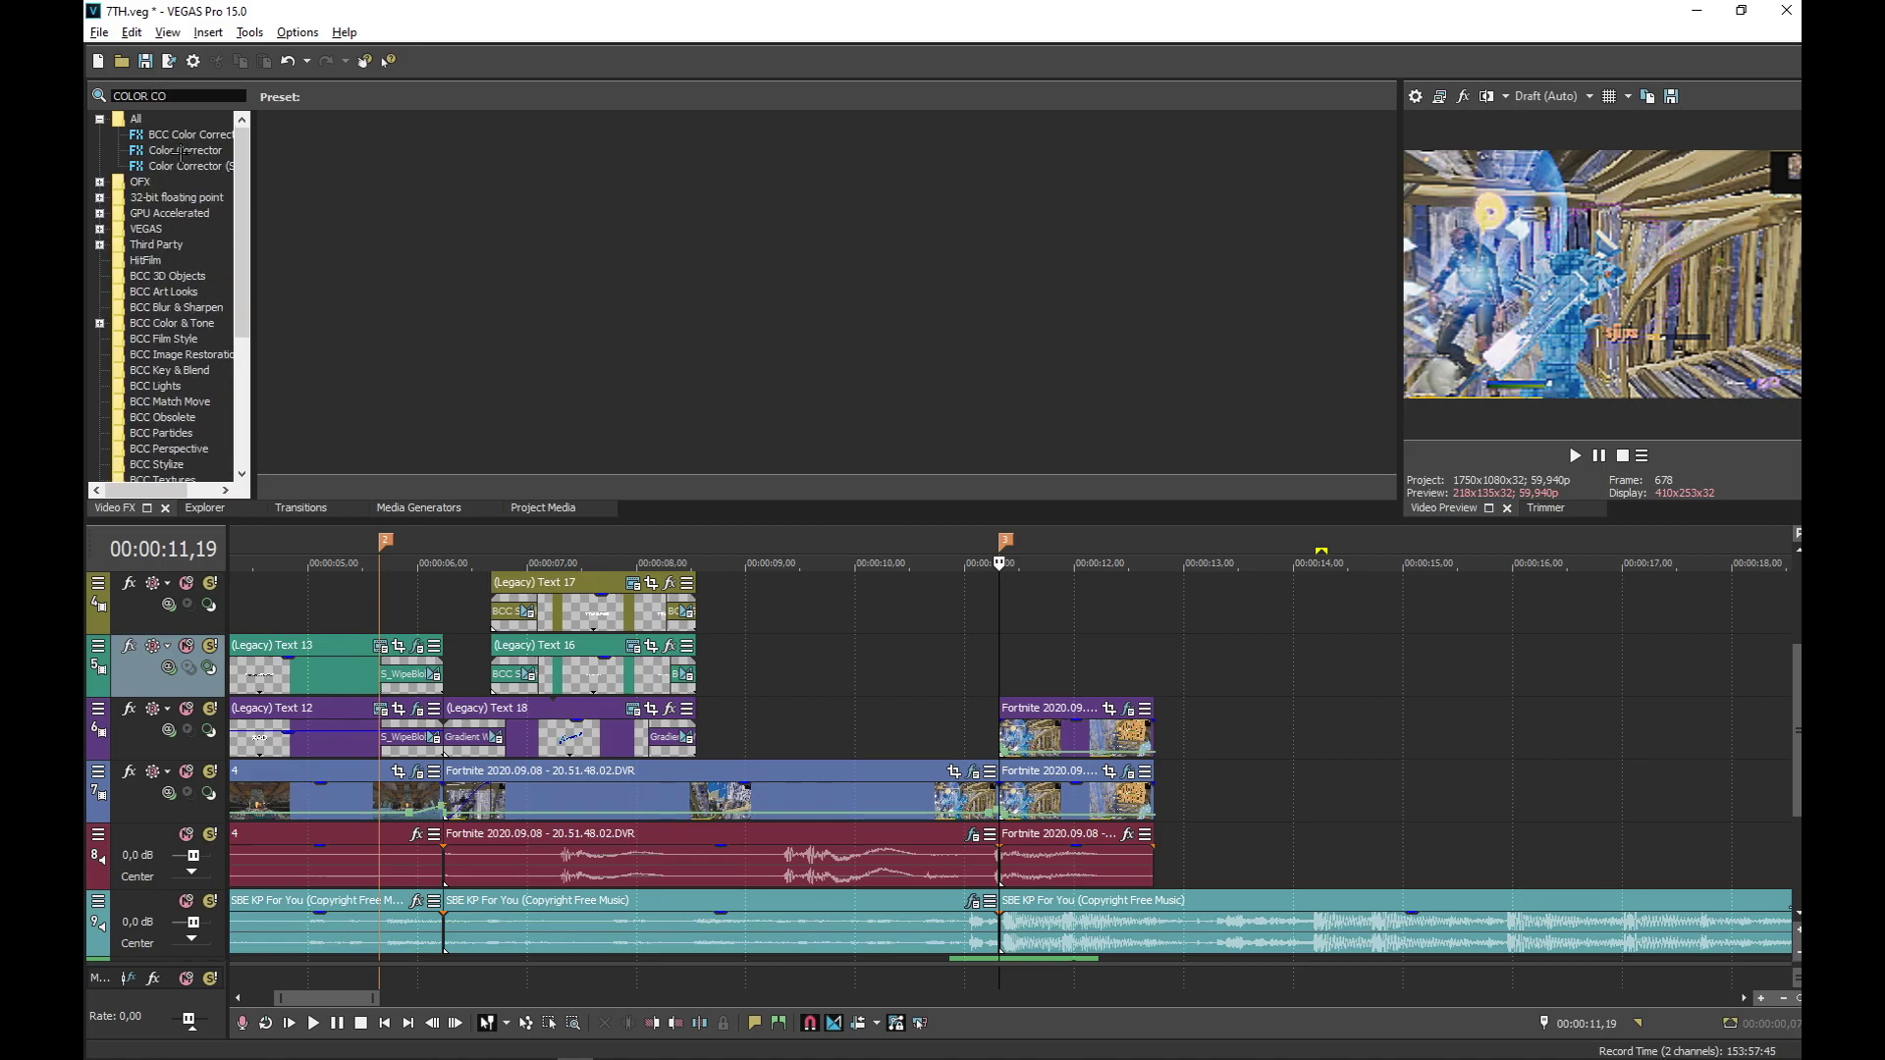
left_click(189, 151)
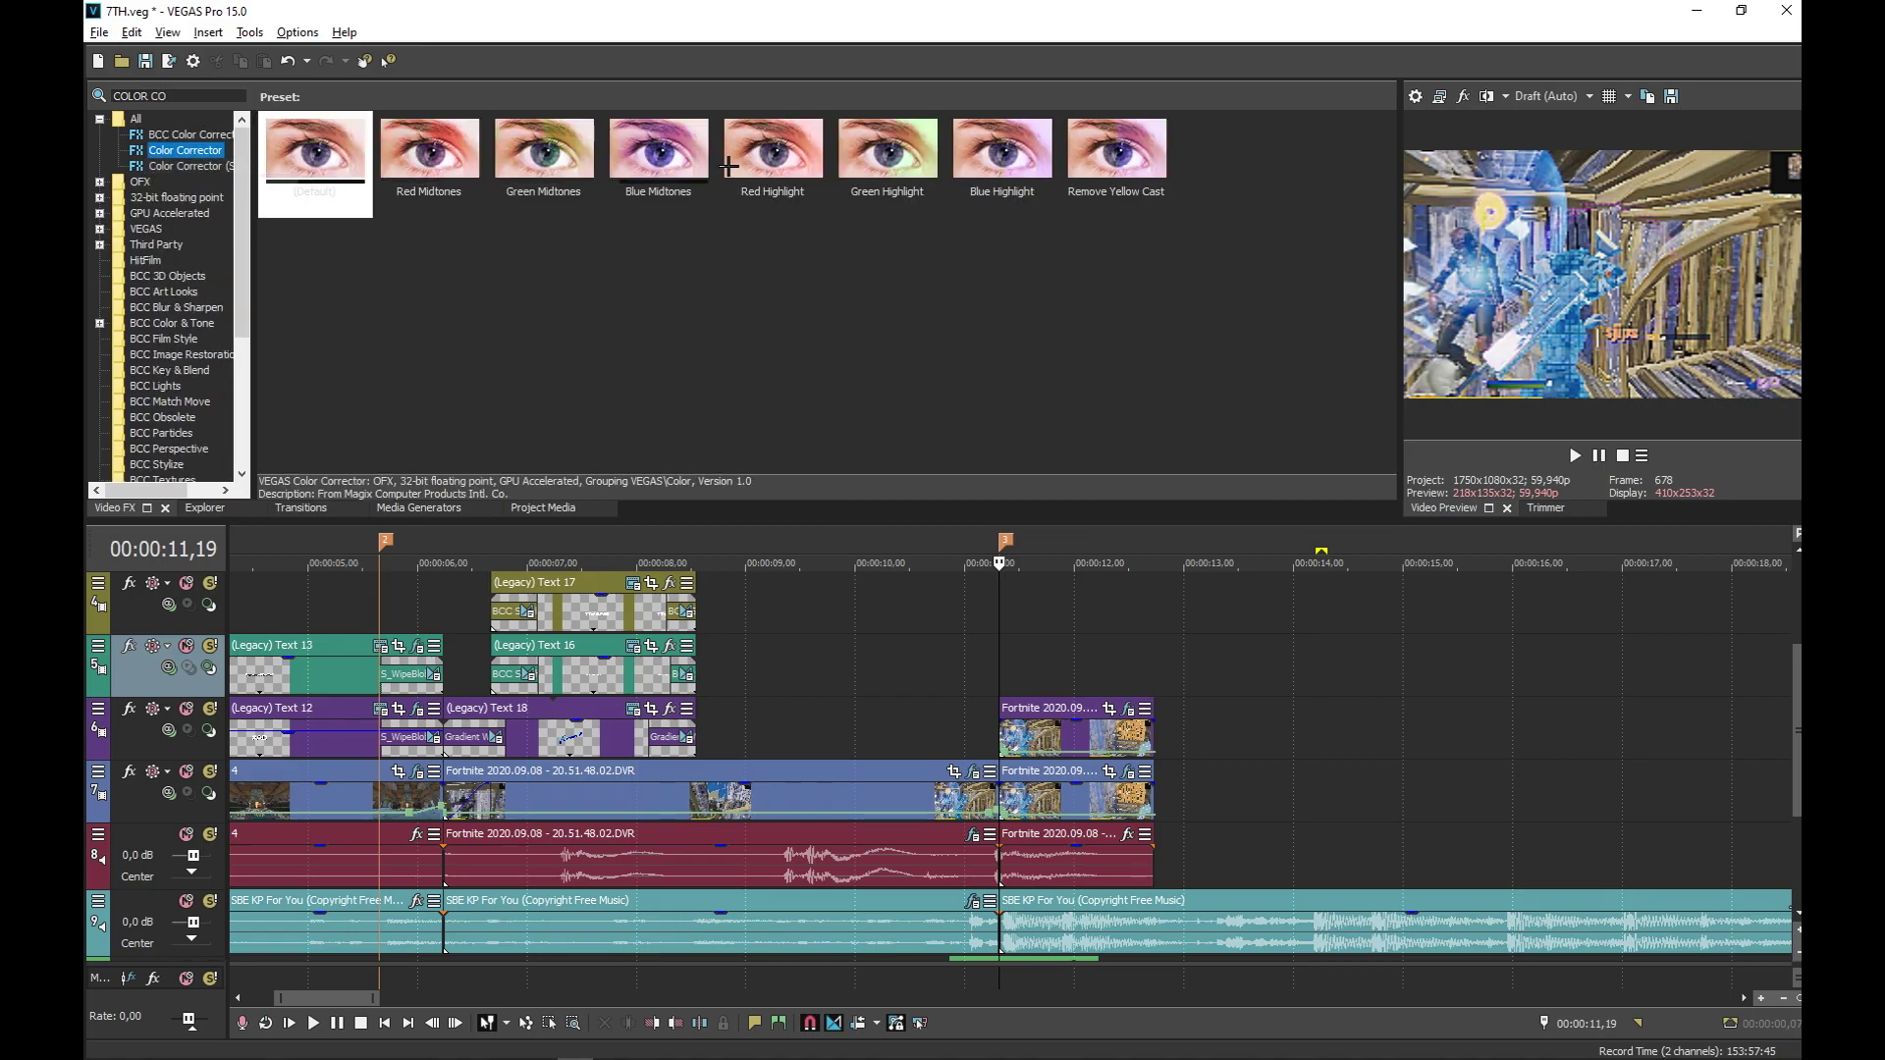
left_click_drag(1012, 171, 1048, 748)
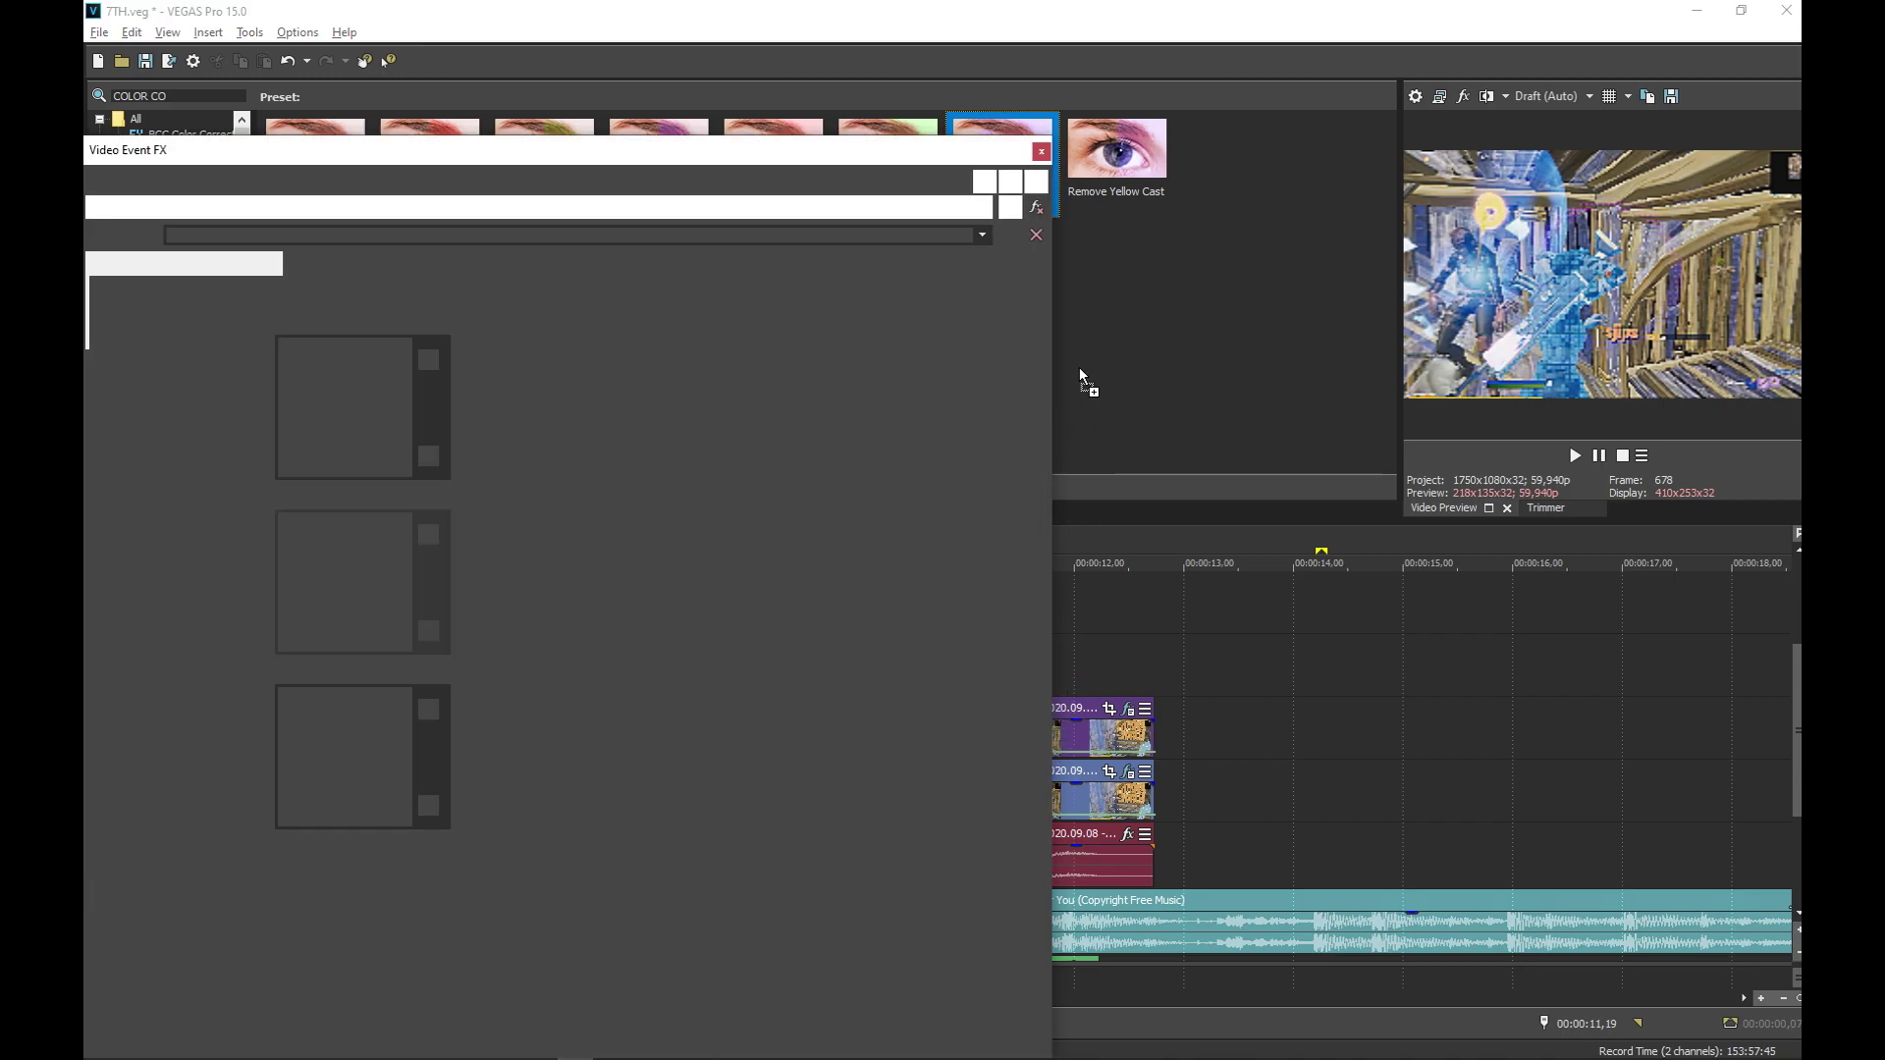
left_click(1081, 628)
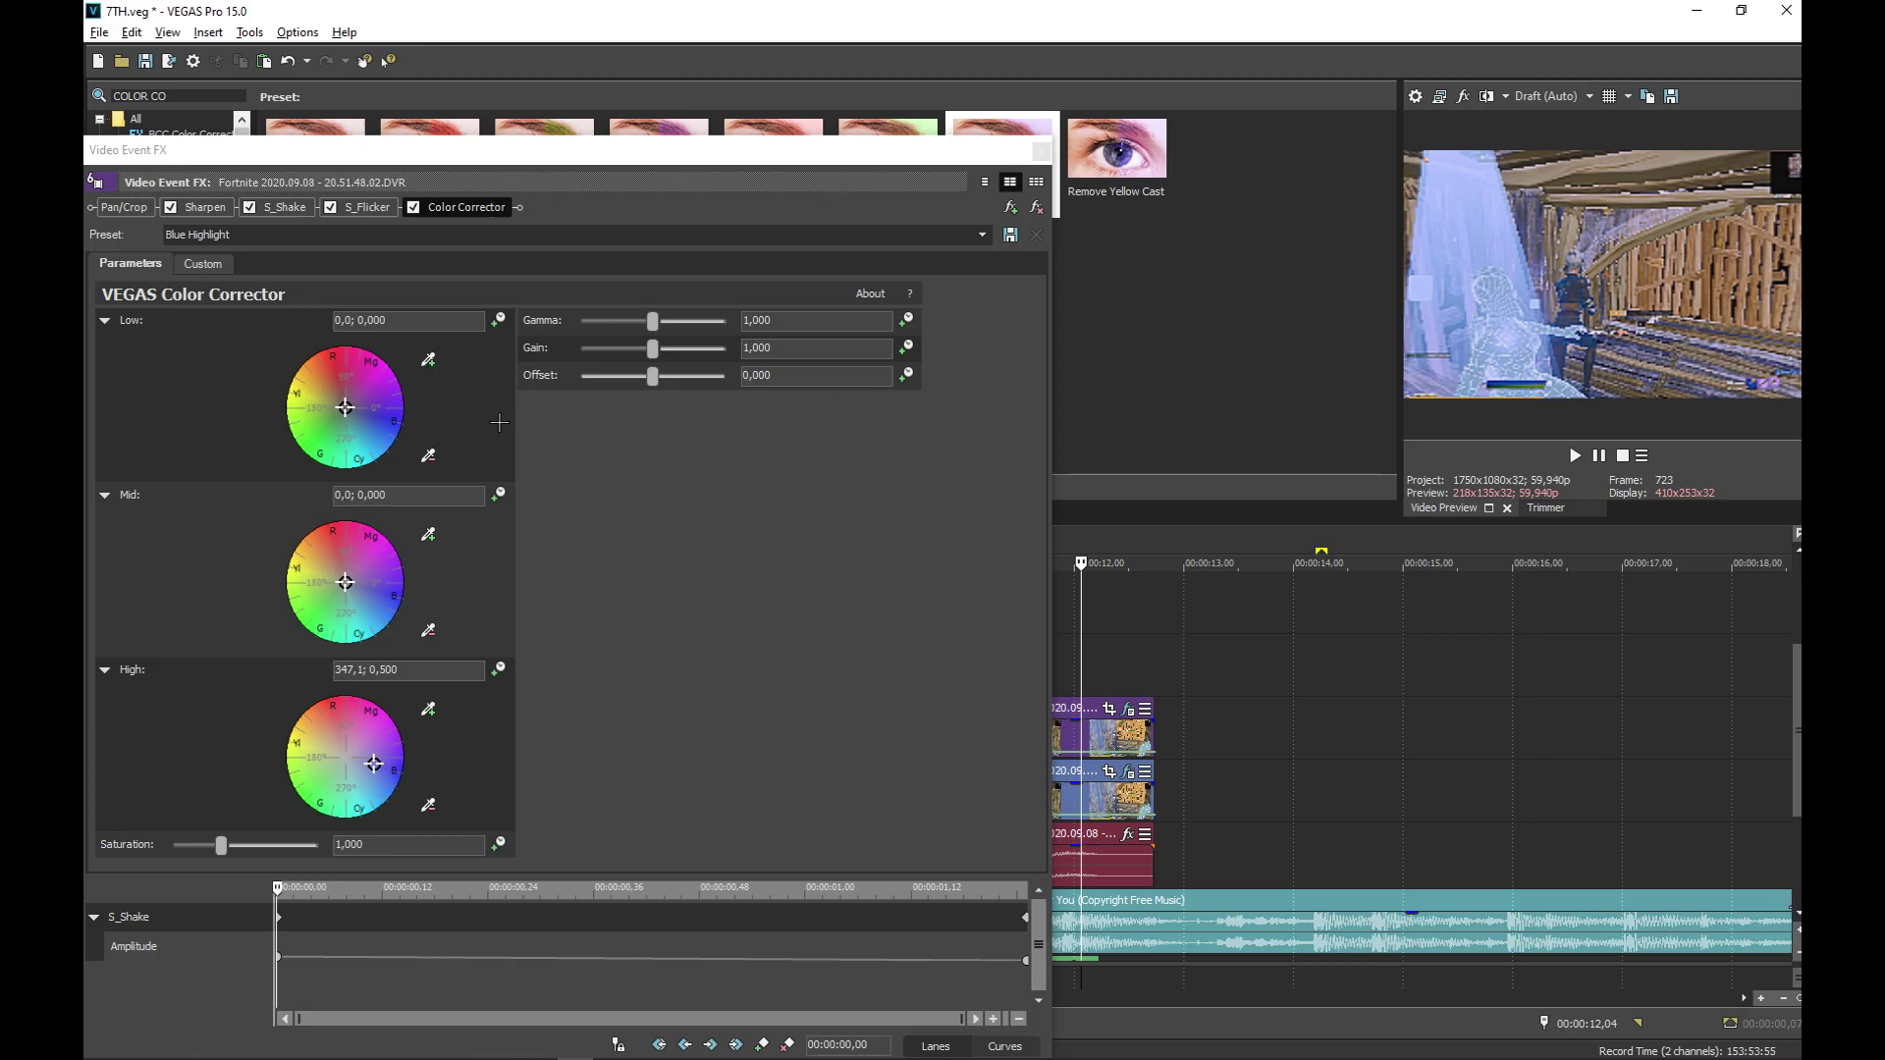
Shift the Color Corrector's Low wheel to about 21,21; 0,4827, Mid to 23,96; 0,2736 and High to 3,12; 0,5842, and enable their keyframing
left_click_drag(344, 407, 371, 397)
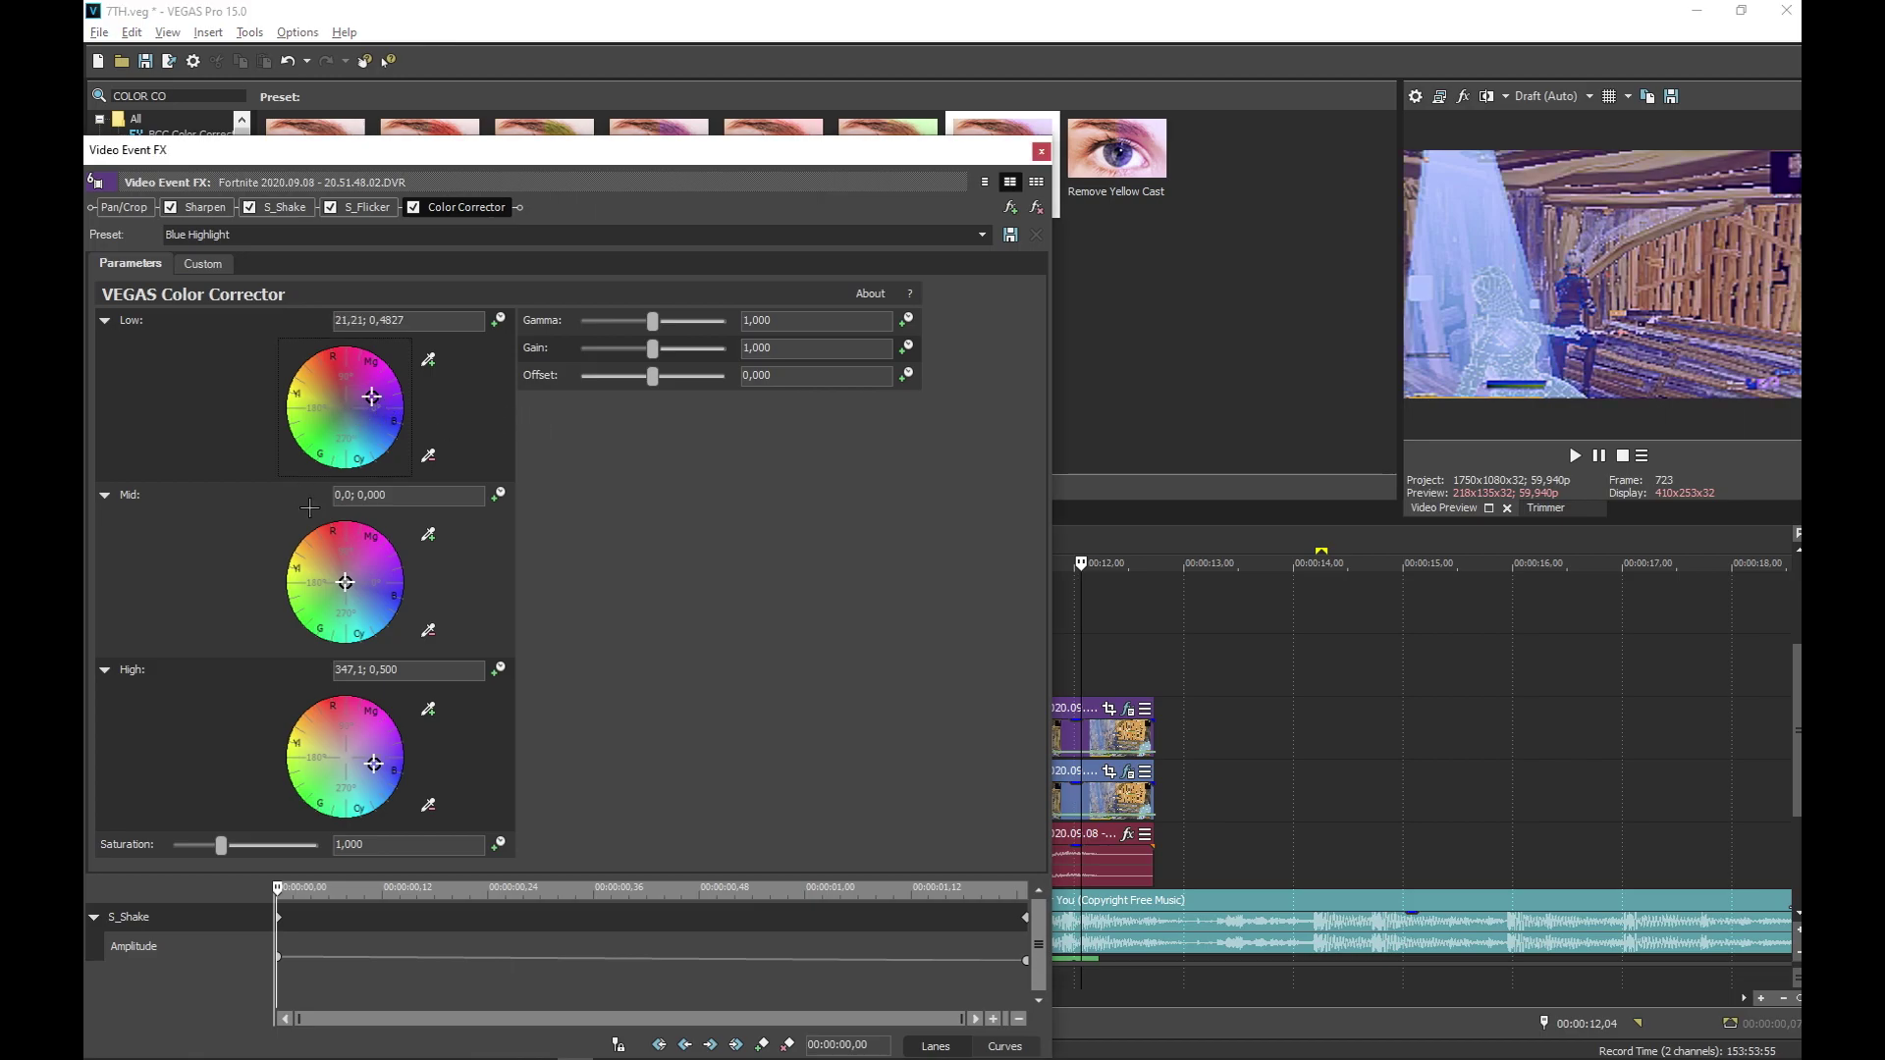
left_click_drag(362, 587, 374, 591)
left_click_drag(386, 782, 394, 771)
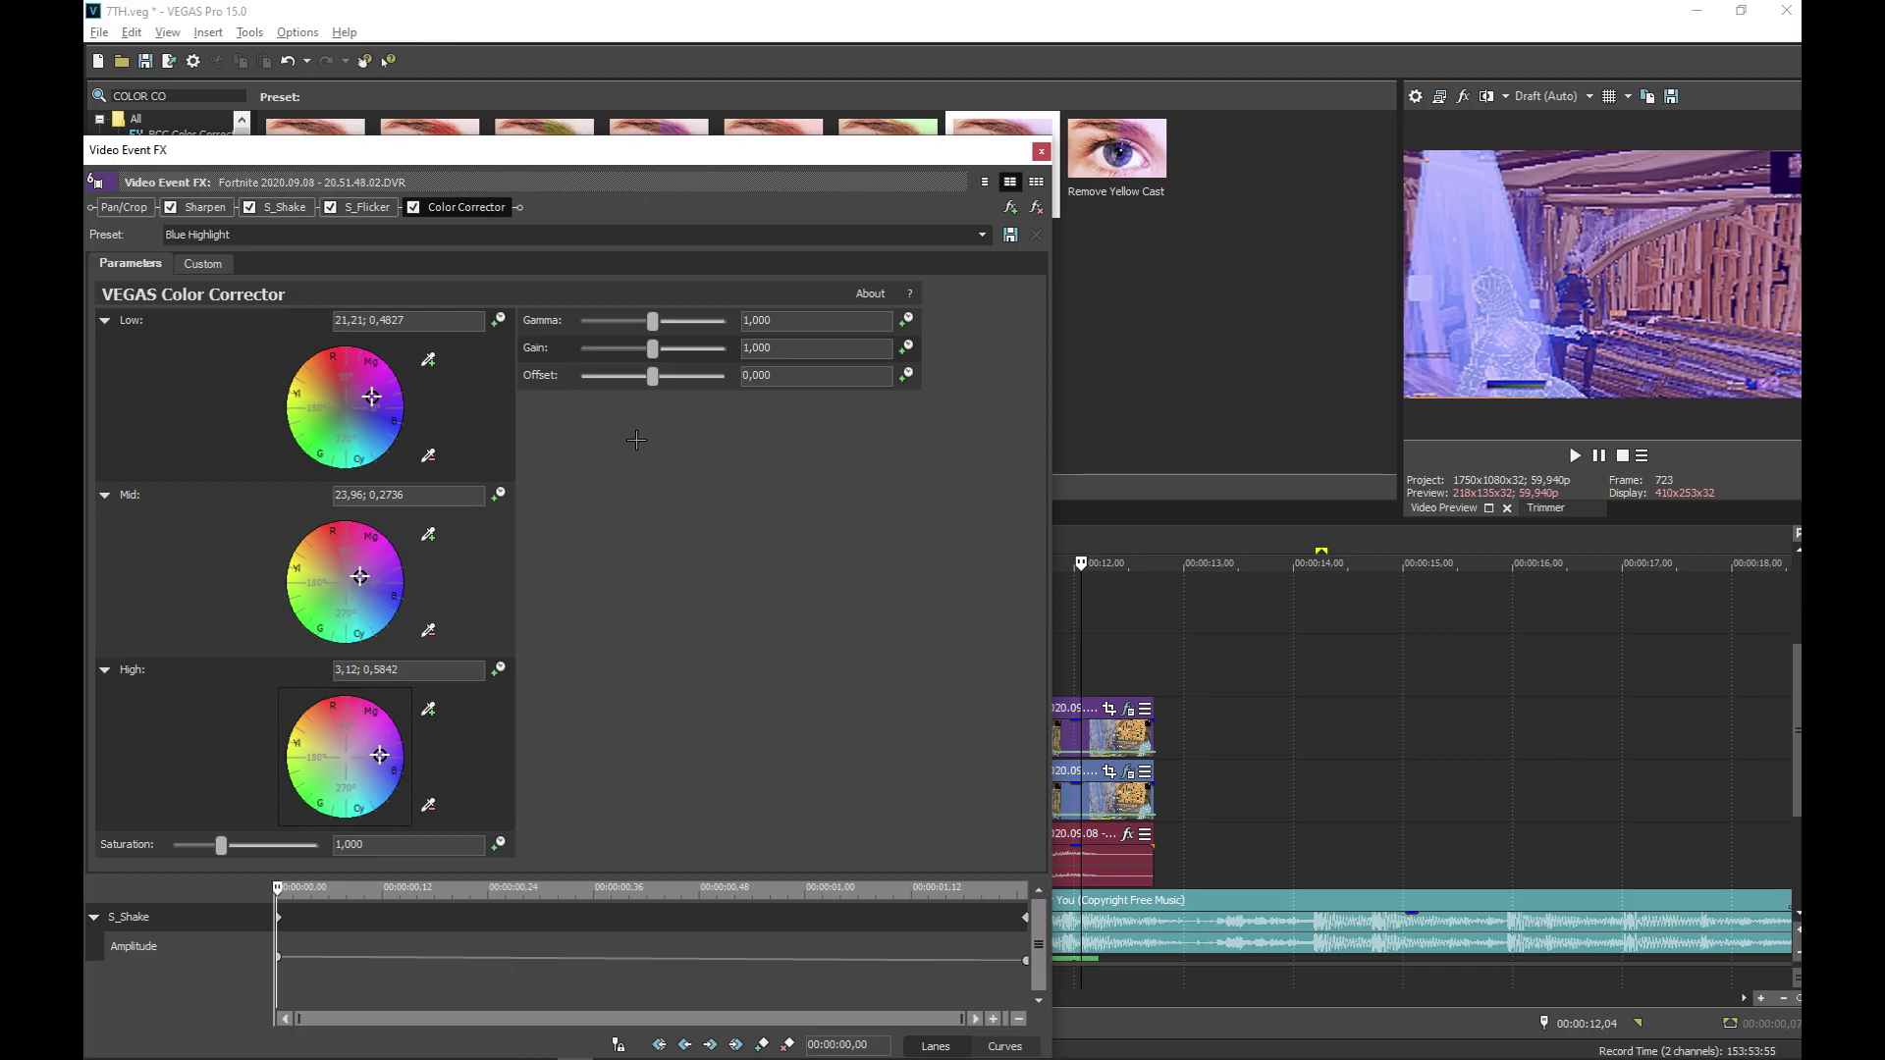
left_click(498, 844)
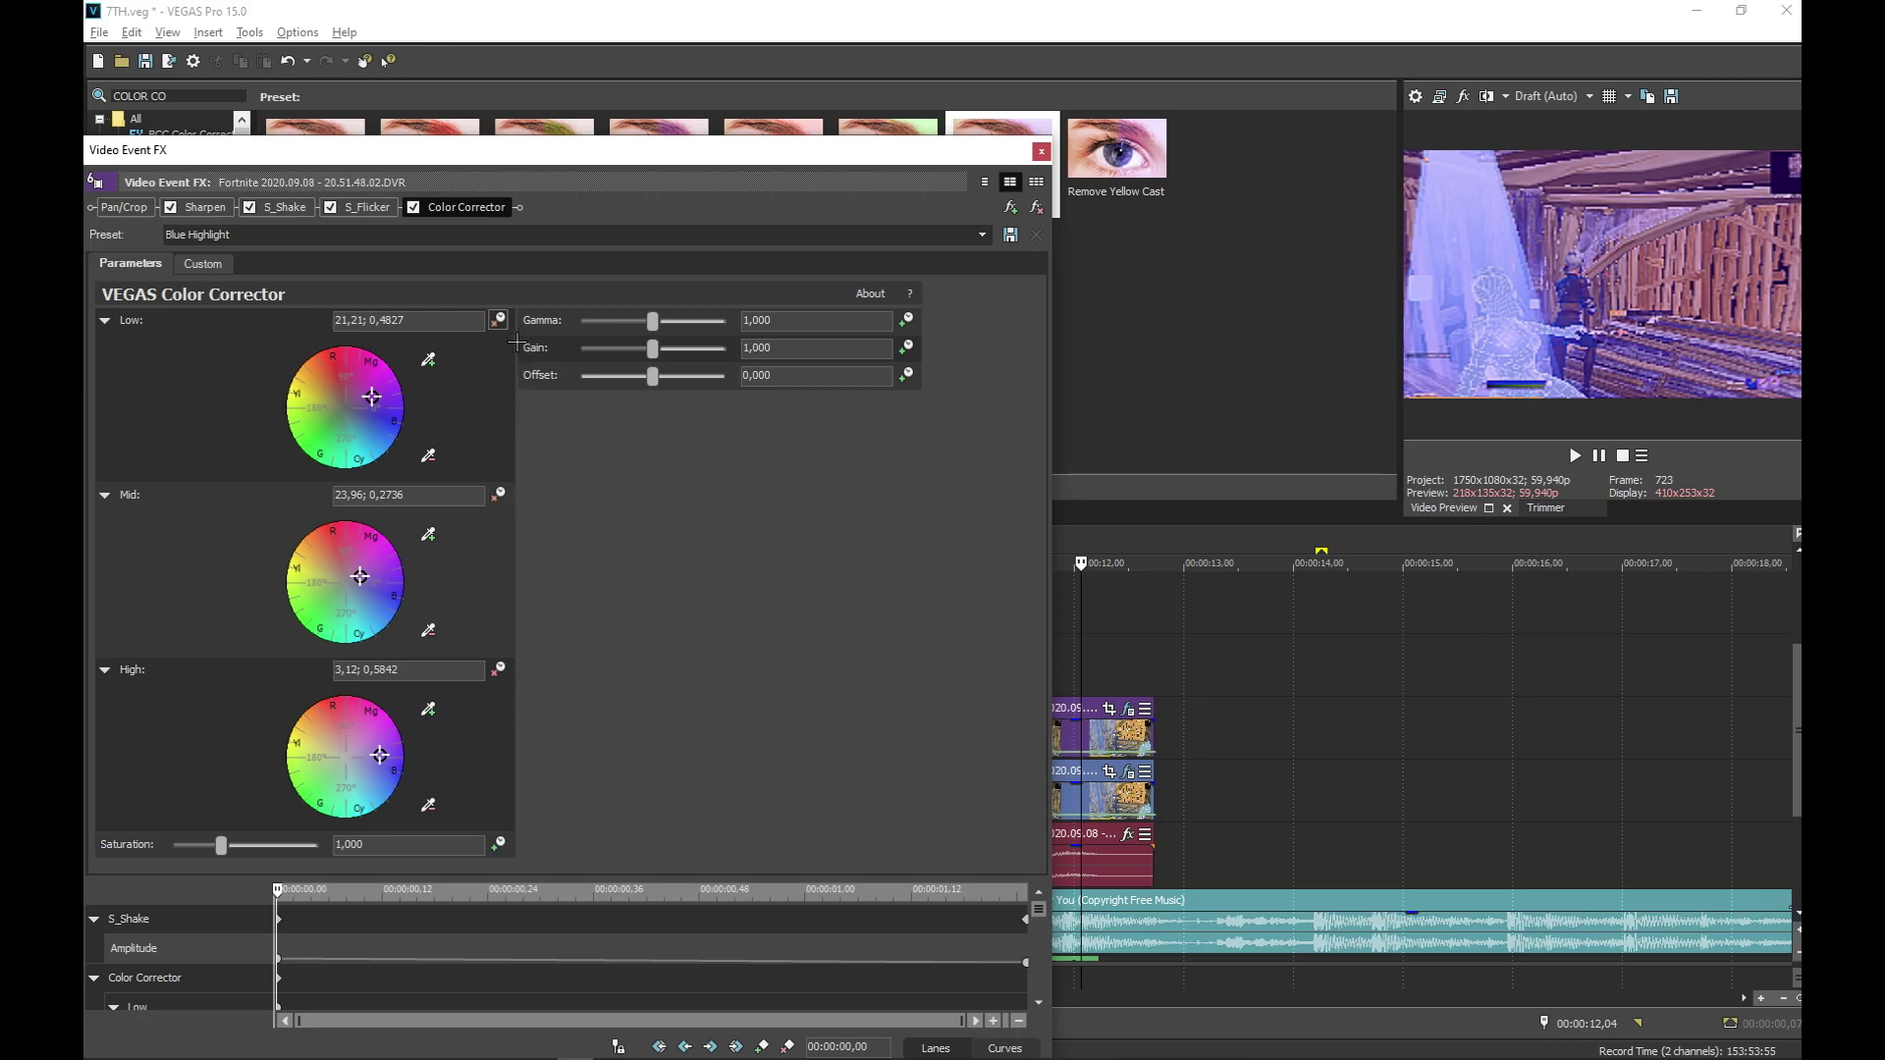
Keyframe the Low, Mid and High color wheels back to nearly neutral at the end of the duplicated clip
left_click(215, 988)
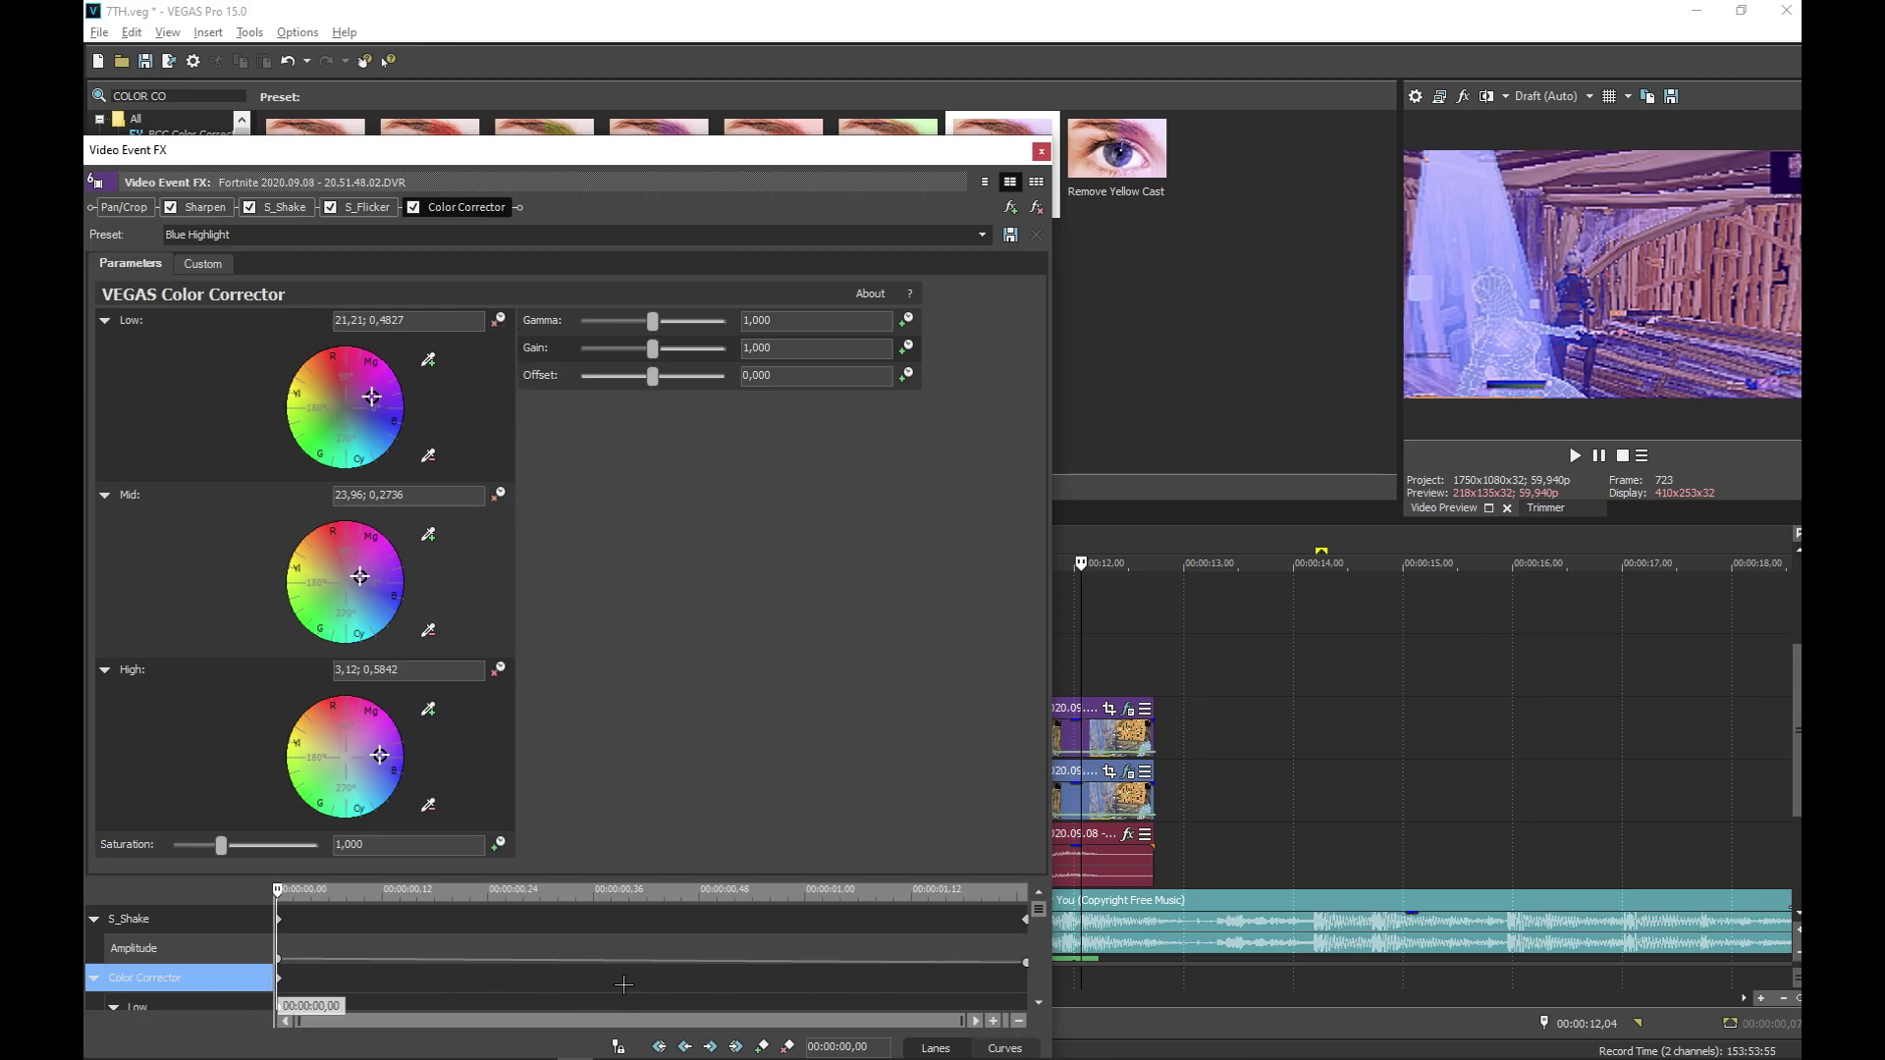
left_click(712, 976)
left_click(1024, 961)
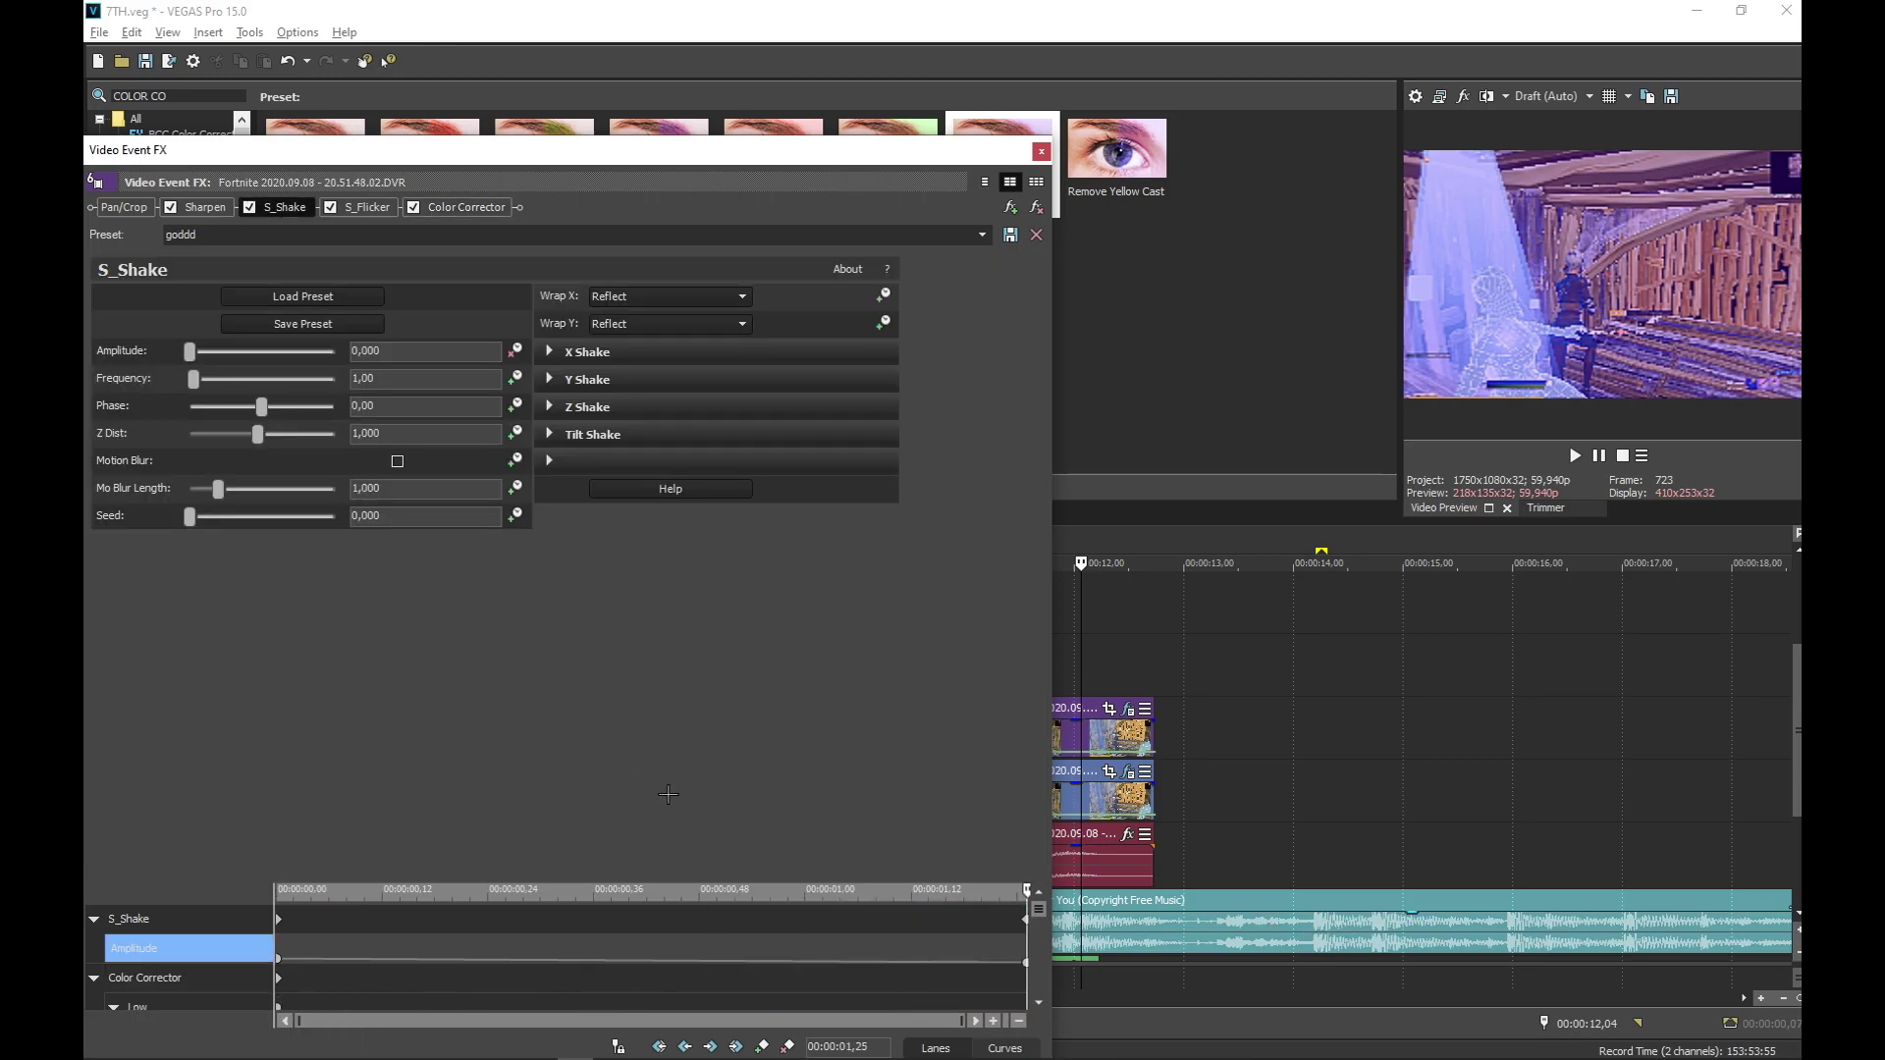
left_click(466, 209)
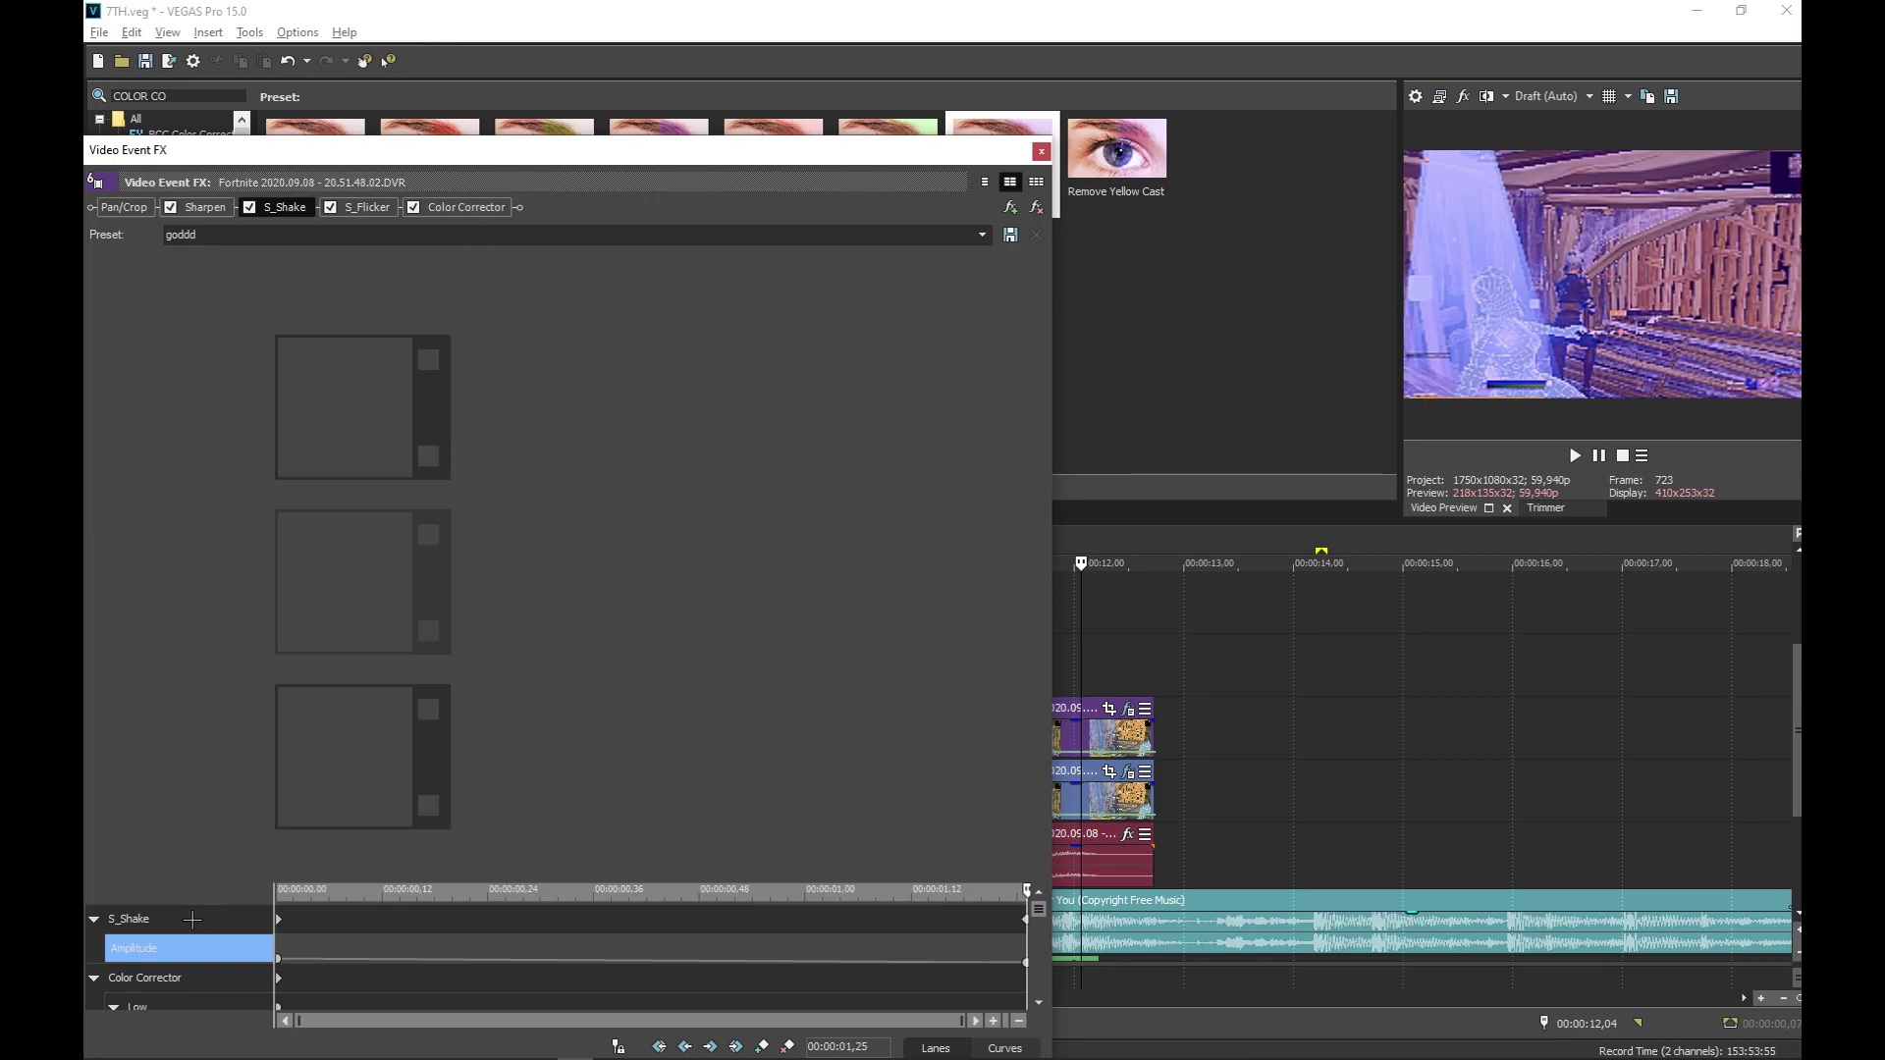
left_click(189, 977)
left_click_drag(382, 788, 363, 774)
left_click_drag(367, 593, 362, 601)
left_click_drag(386, 420, 362, 423)
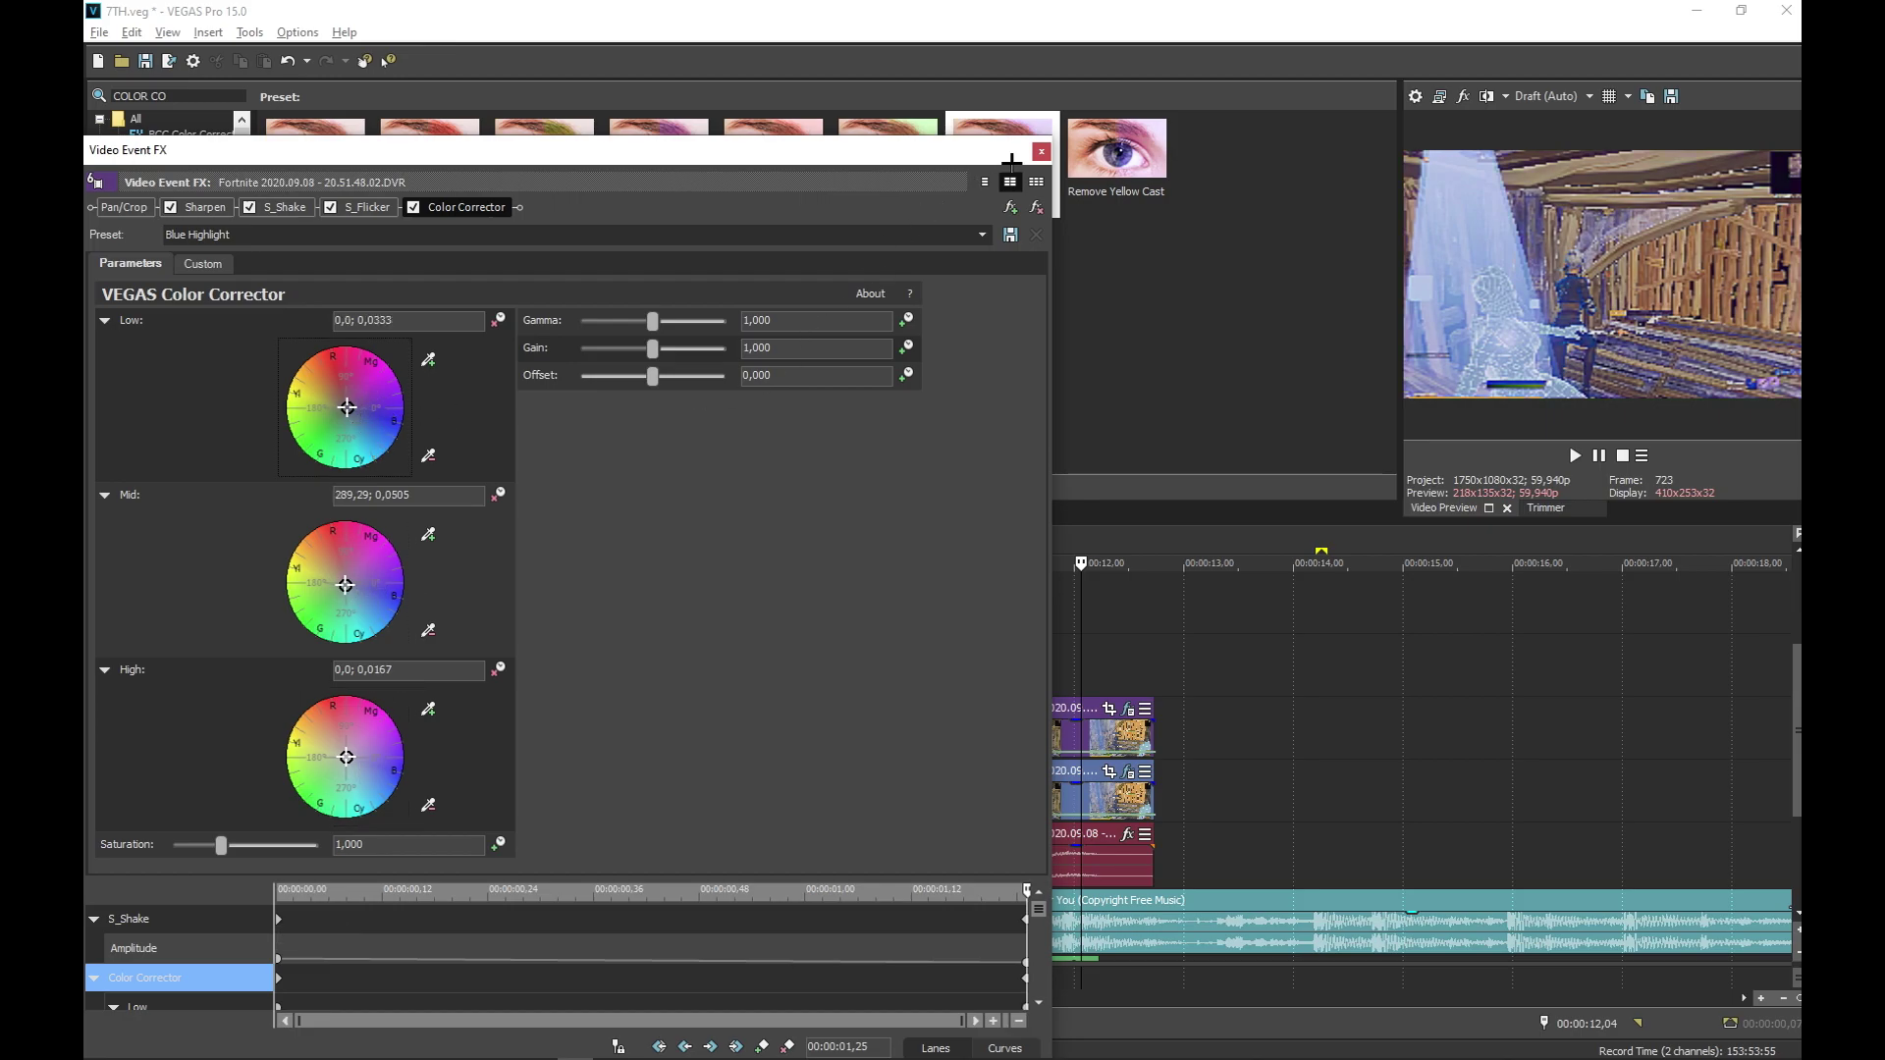
left_click(1040, 152)
Play the color-corrected section from just before the third marker, and return the playhead to that marker
left_click(938, 643)
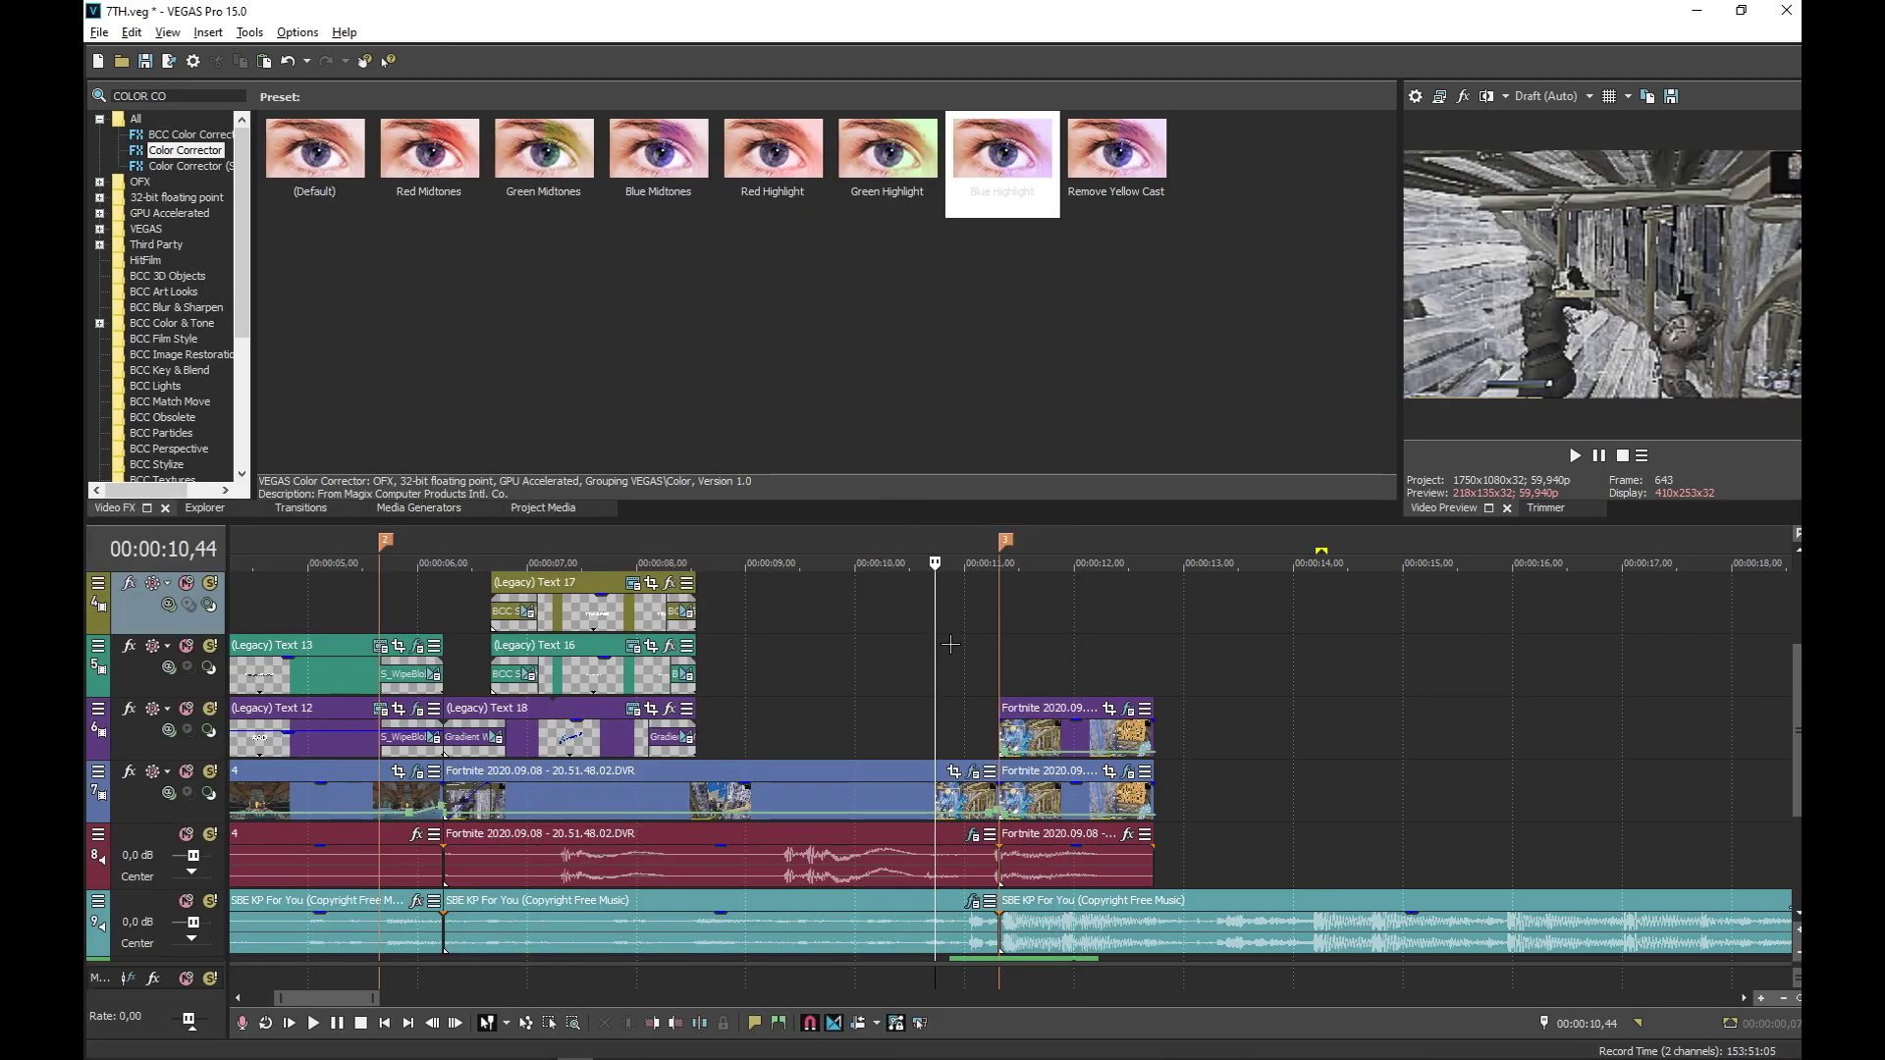
key("space")
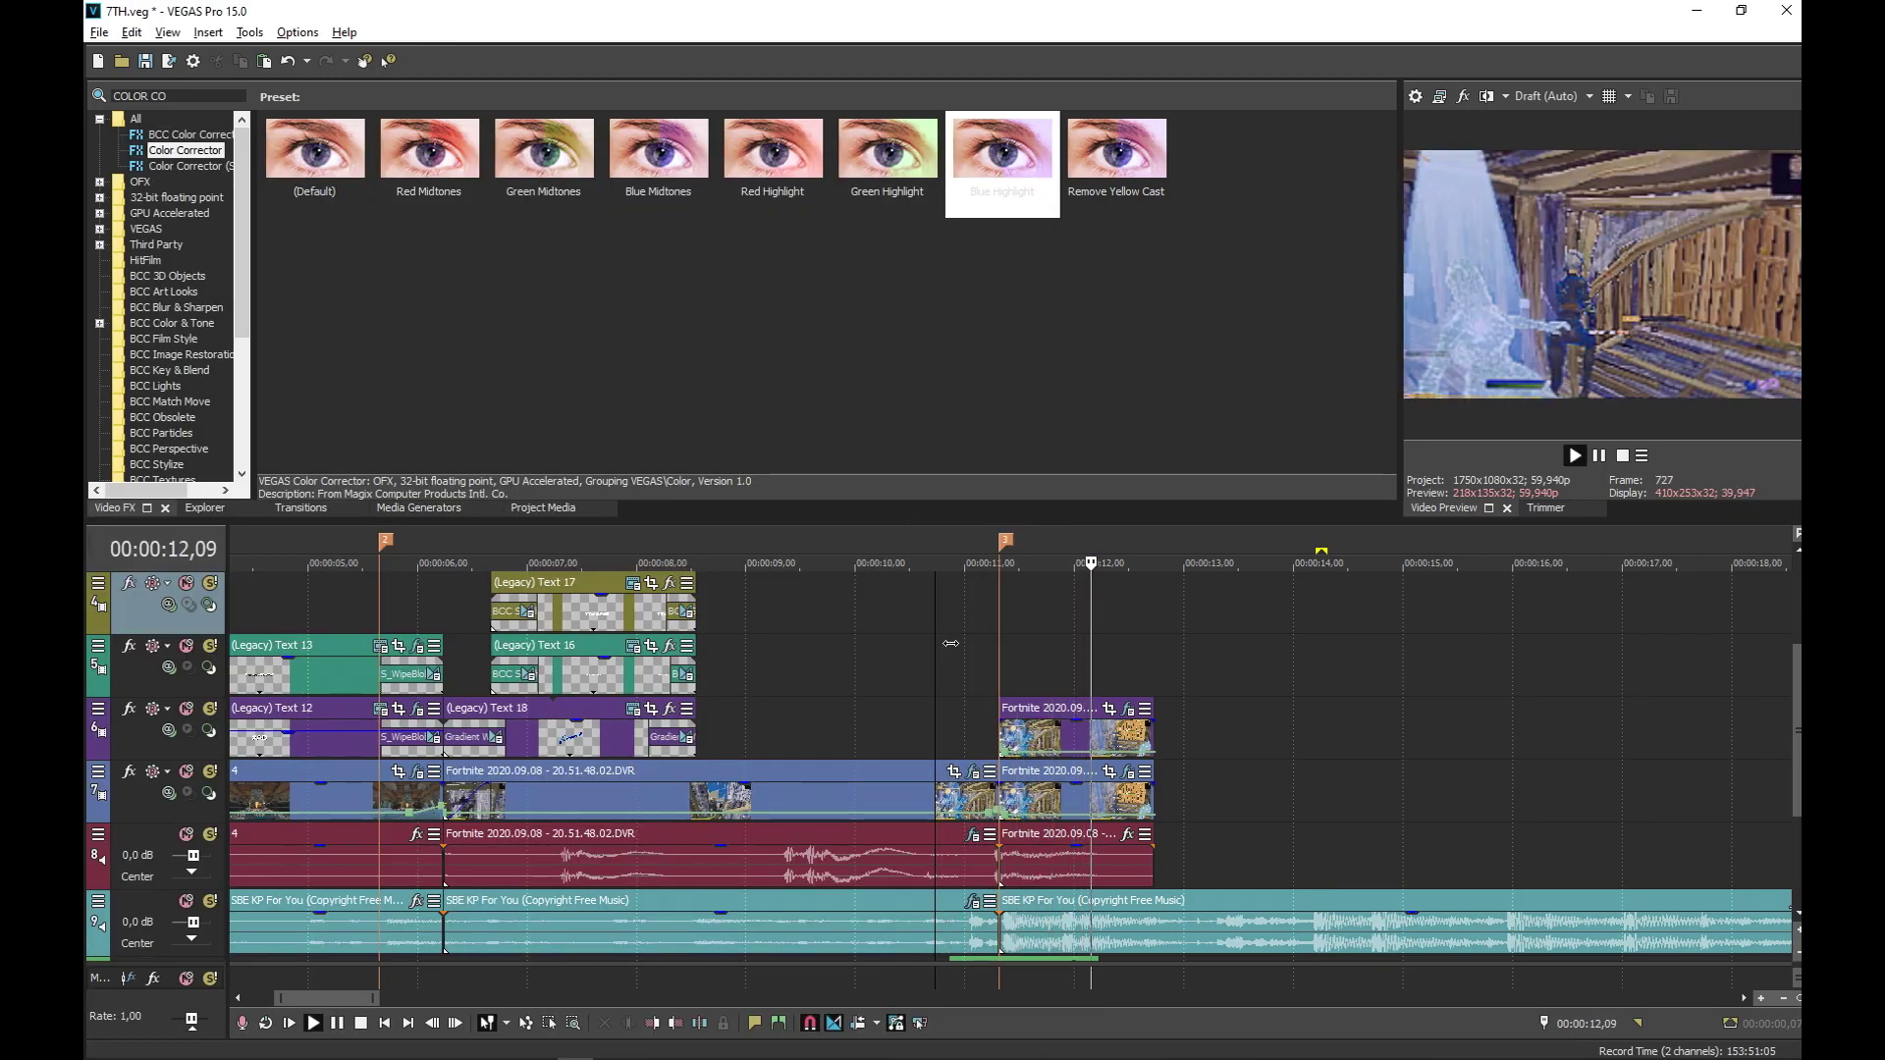
key("Return")
left_click(1006, 665)
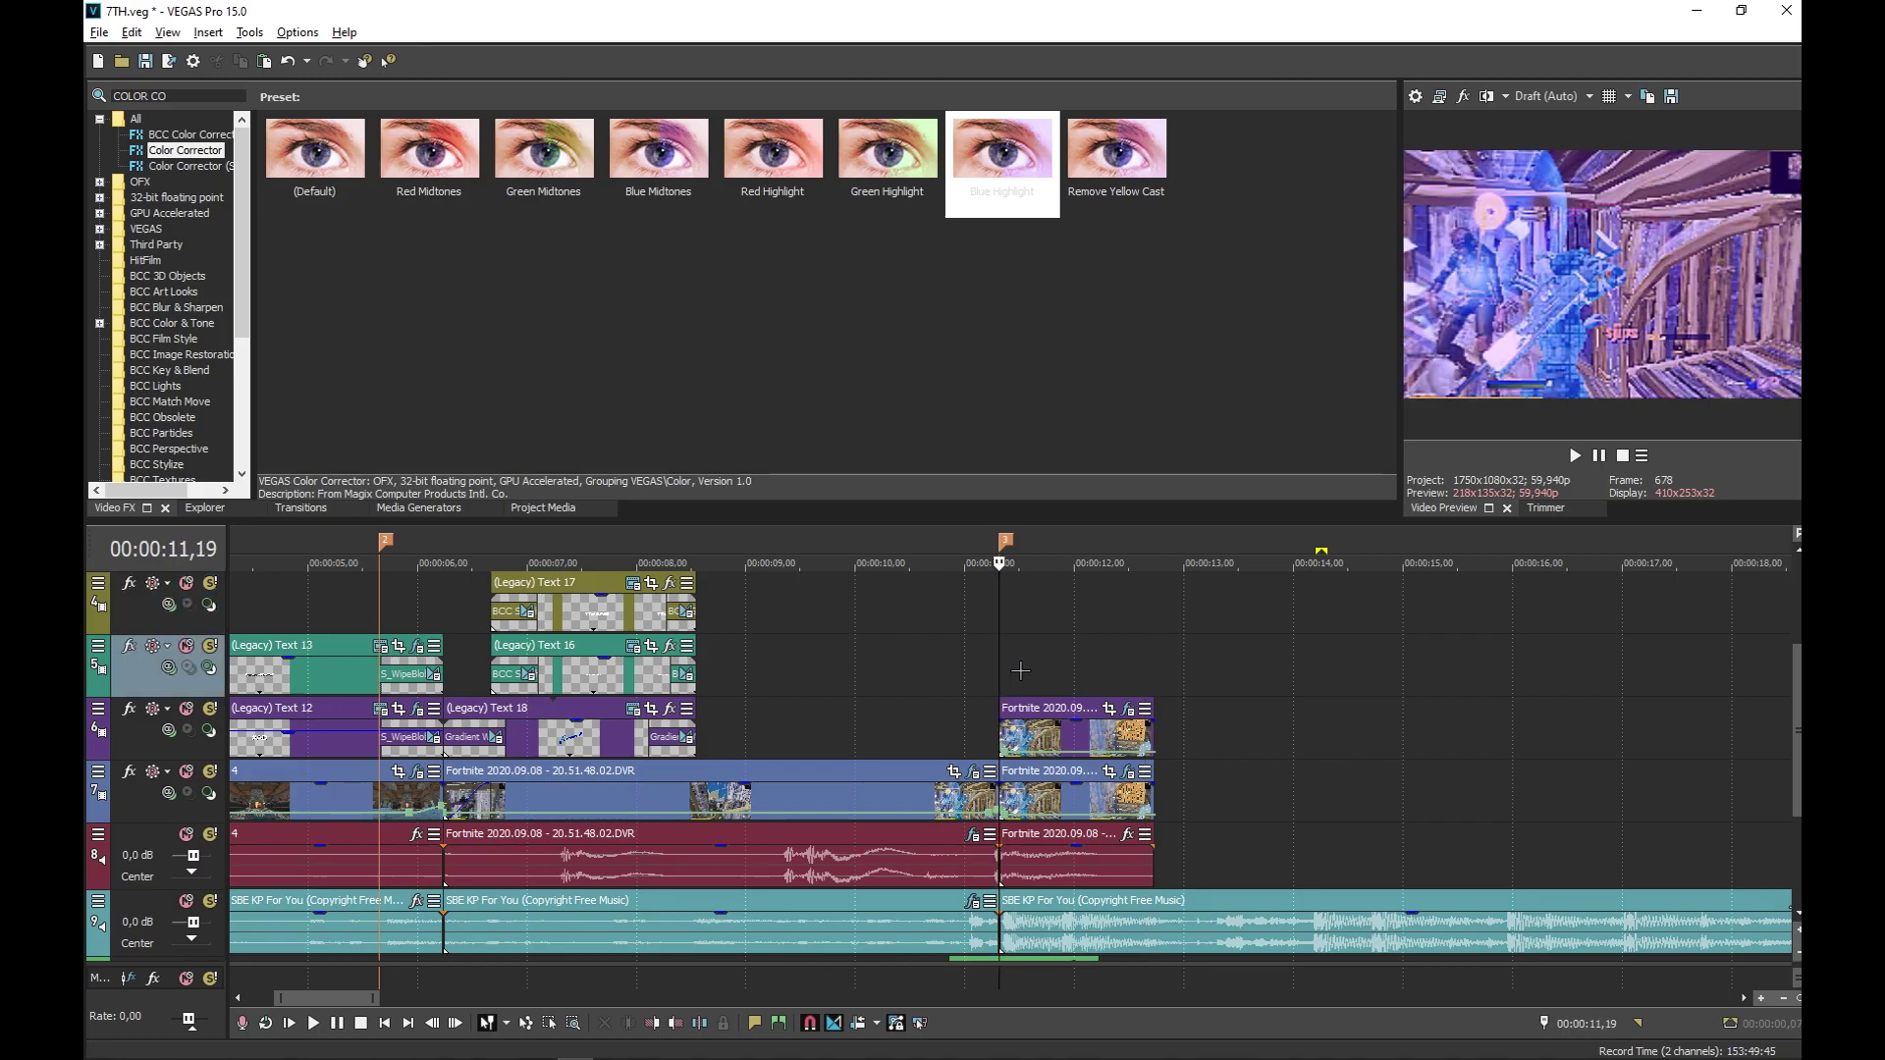
Apply the Gradient Wipe transition's Circle Out preset to the start of the duplicated clip on track 6
left_click(300, 507)
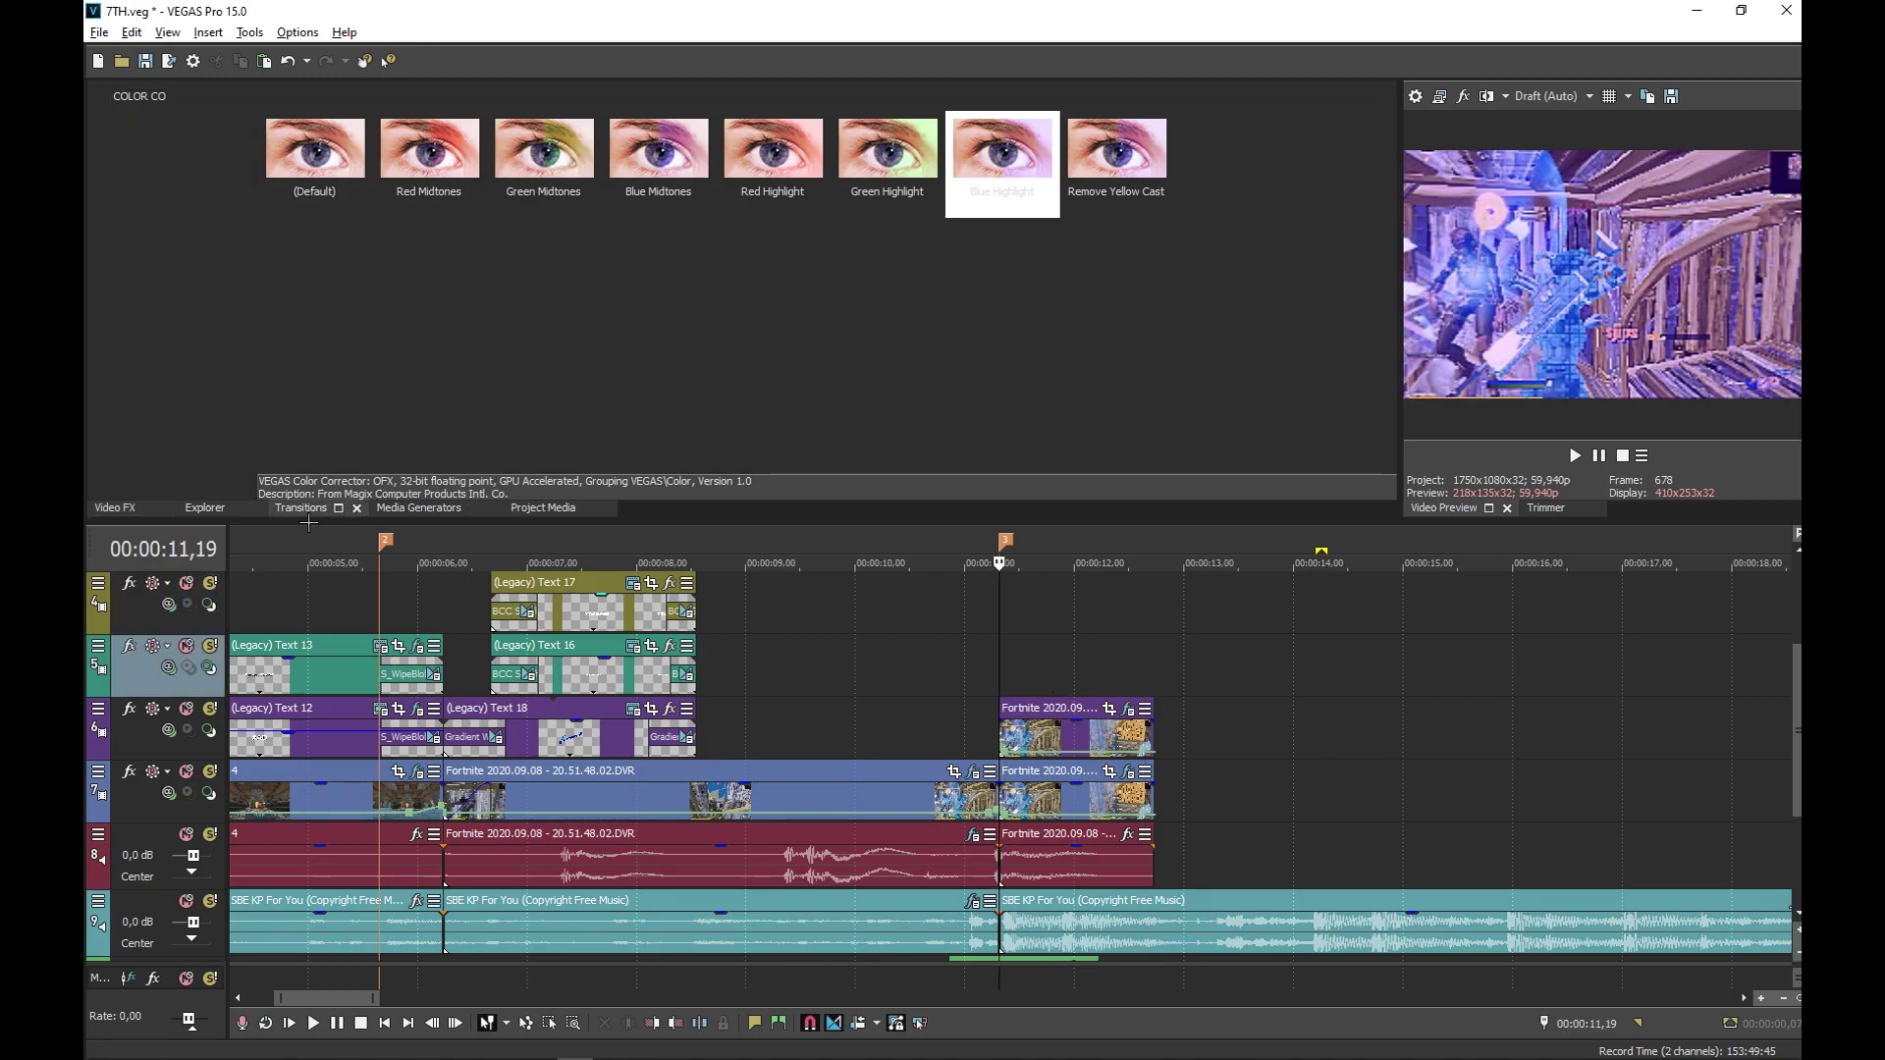
left_click(182, 103)
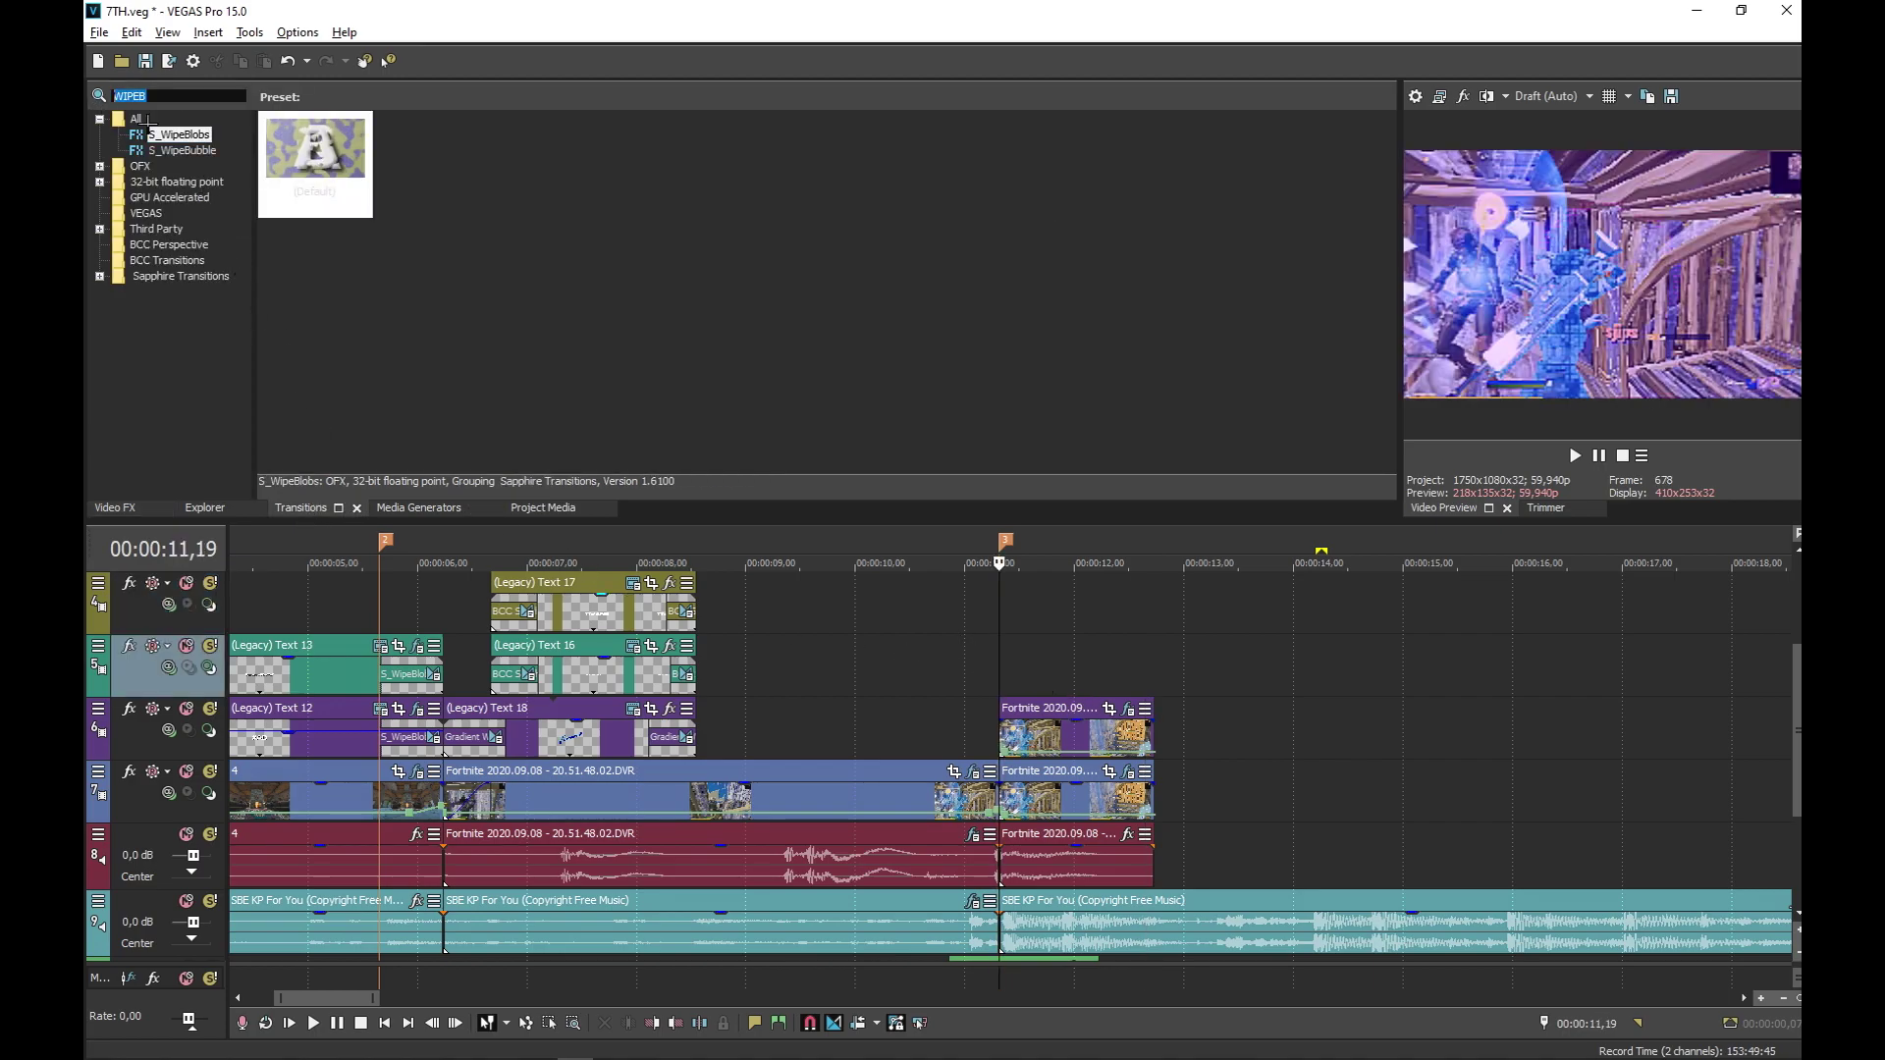
type("GRADIENT")
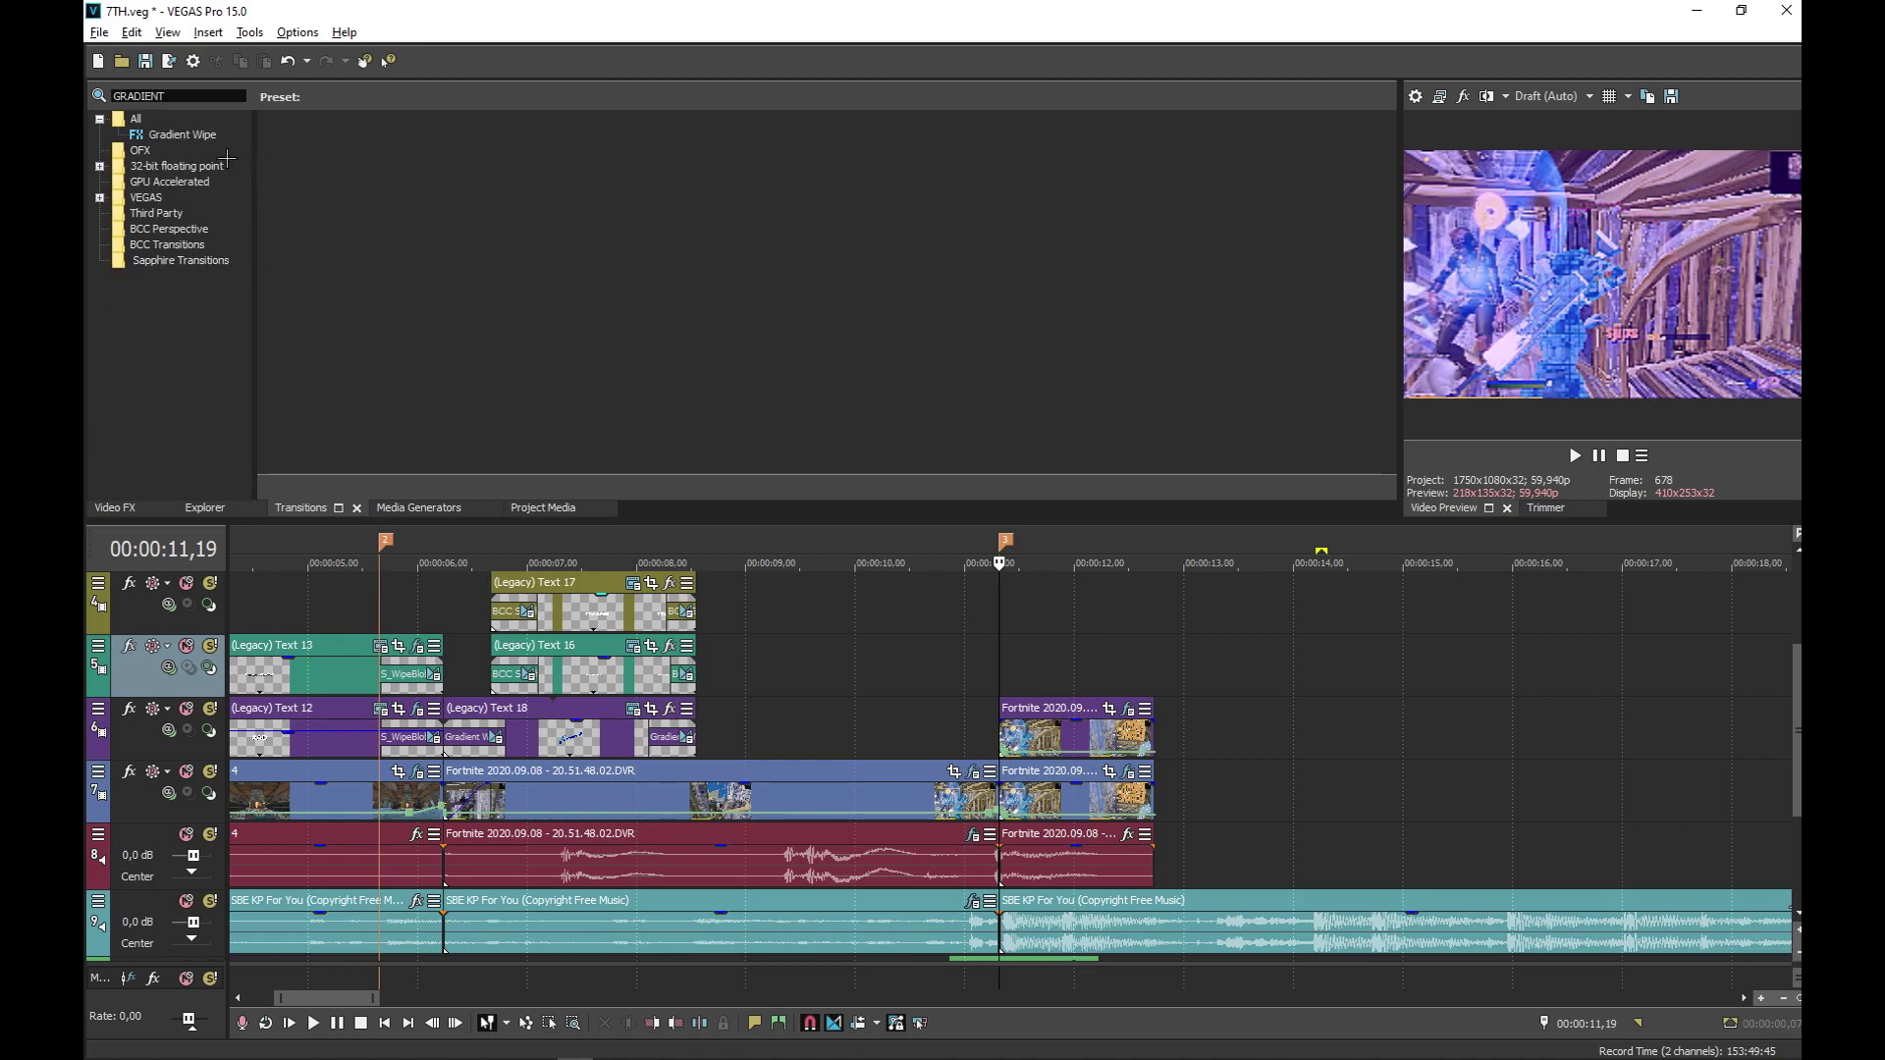
left_click(181, 135)
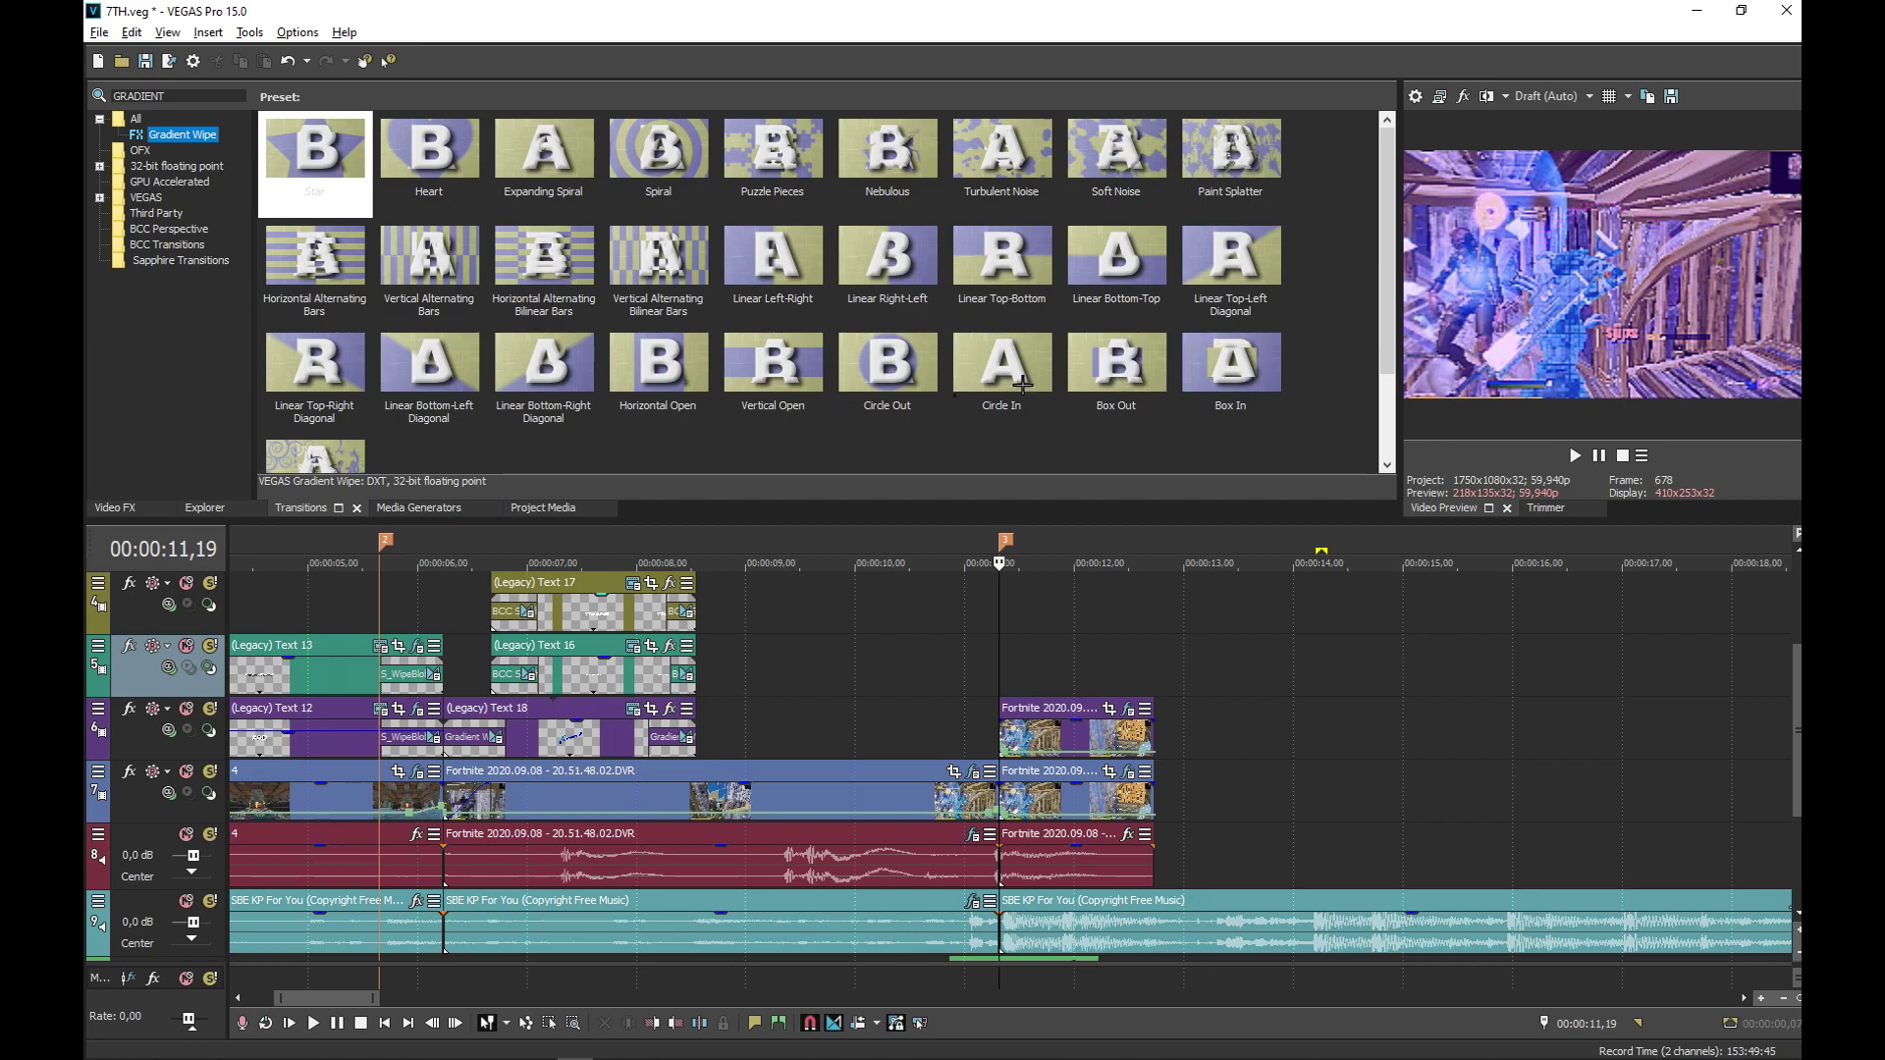
left_click_drag(887, 371, 1021, 757)
left_click_drag(889, 365, 1002, 736)
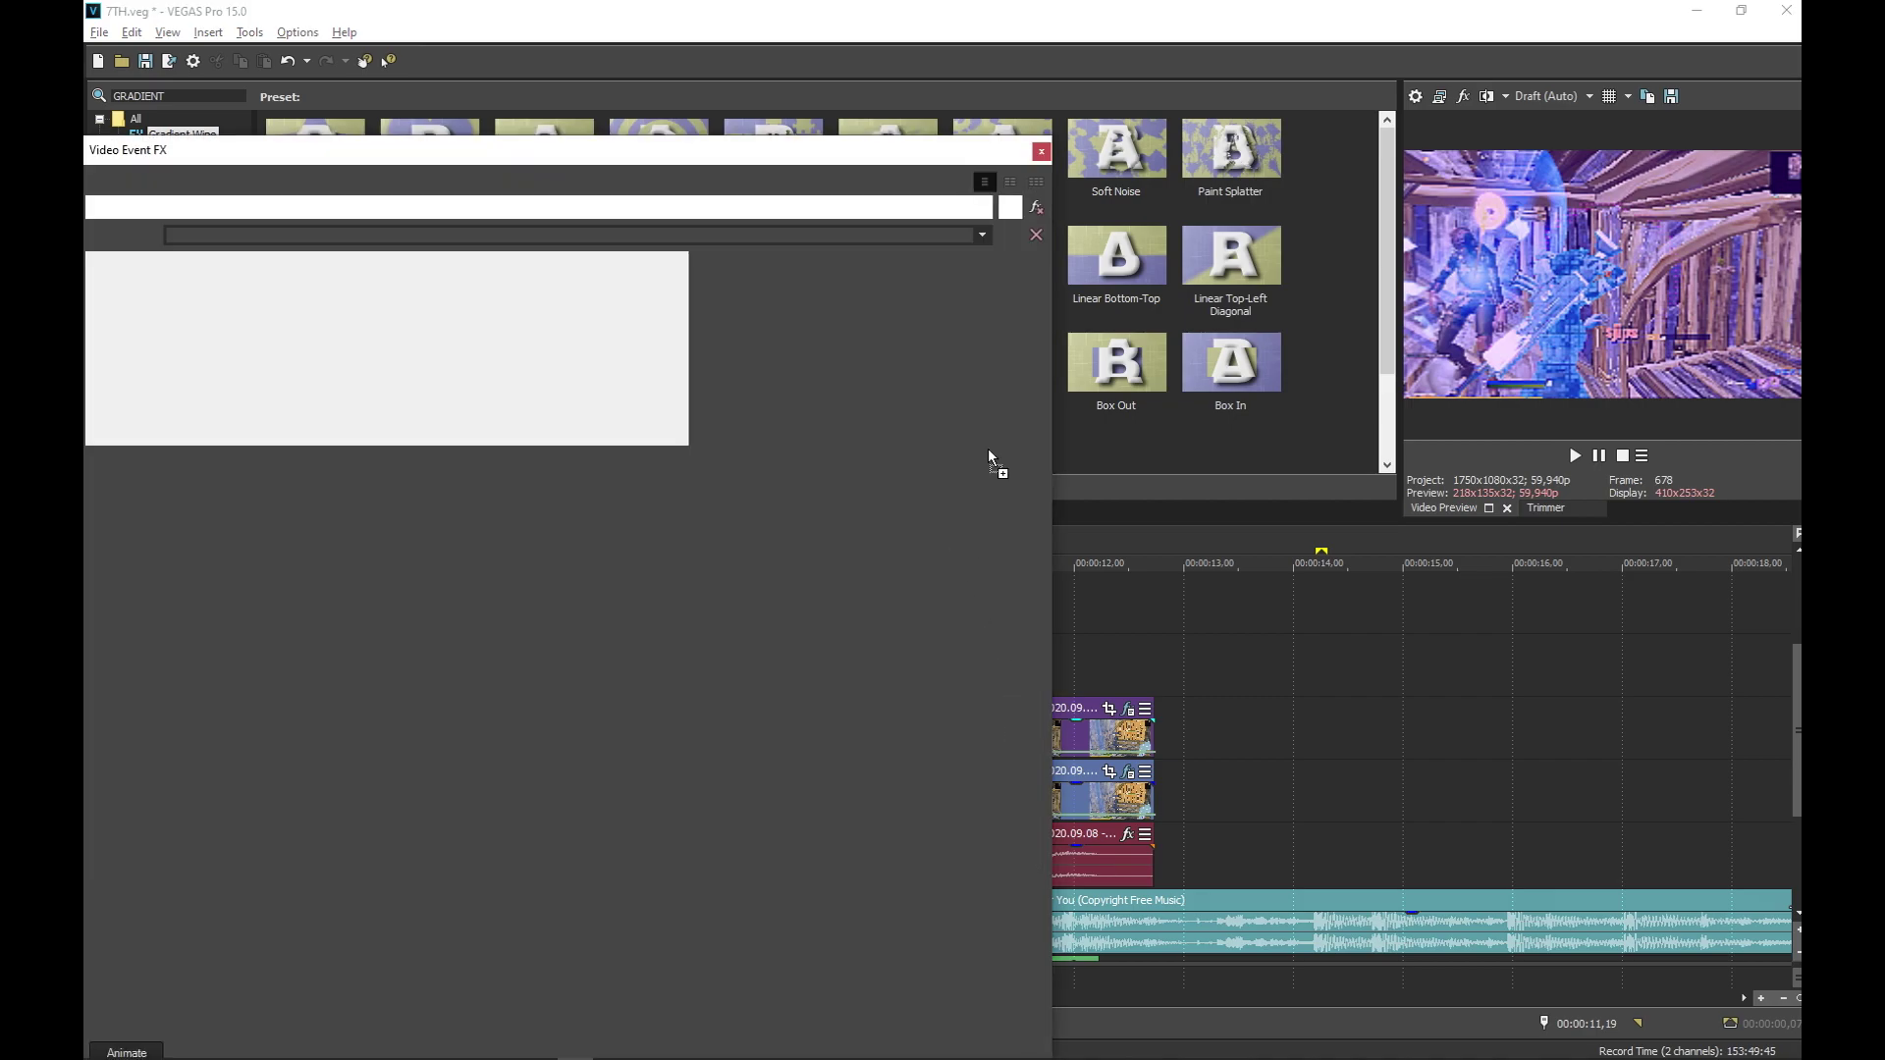
left_click(1041, 151)
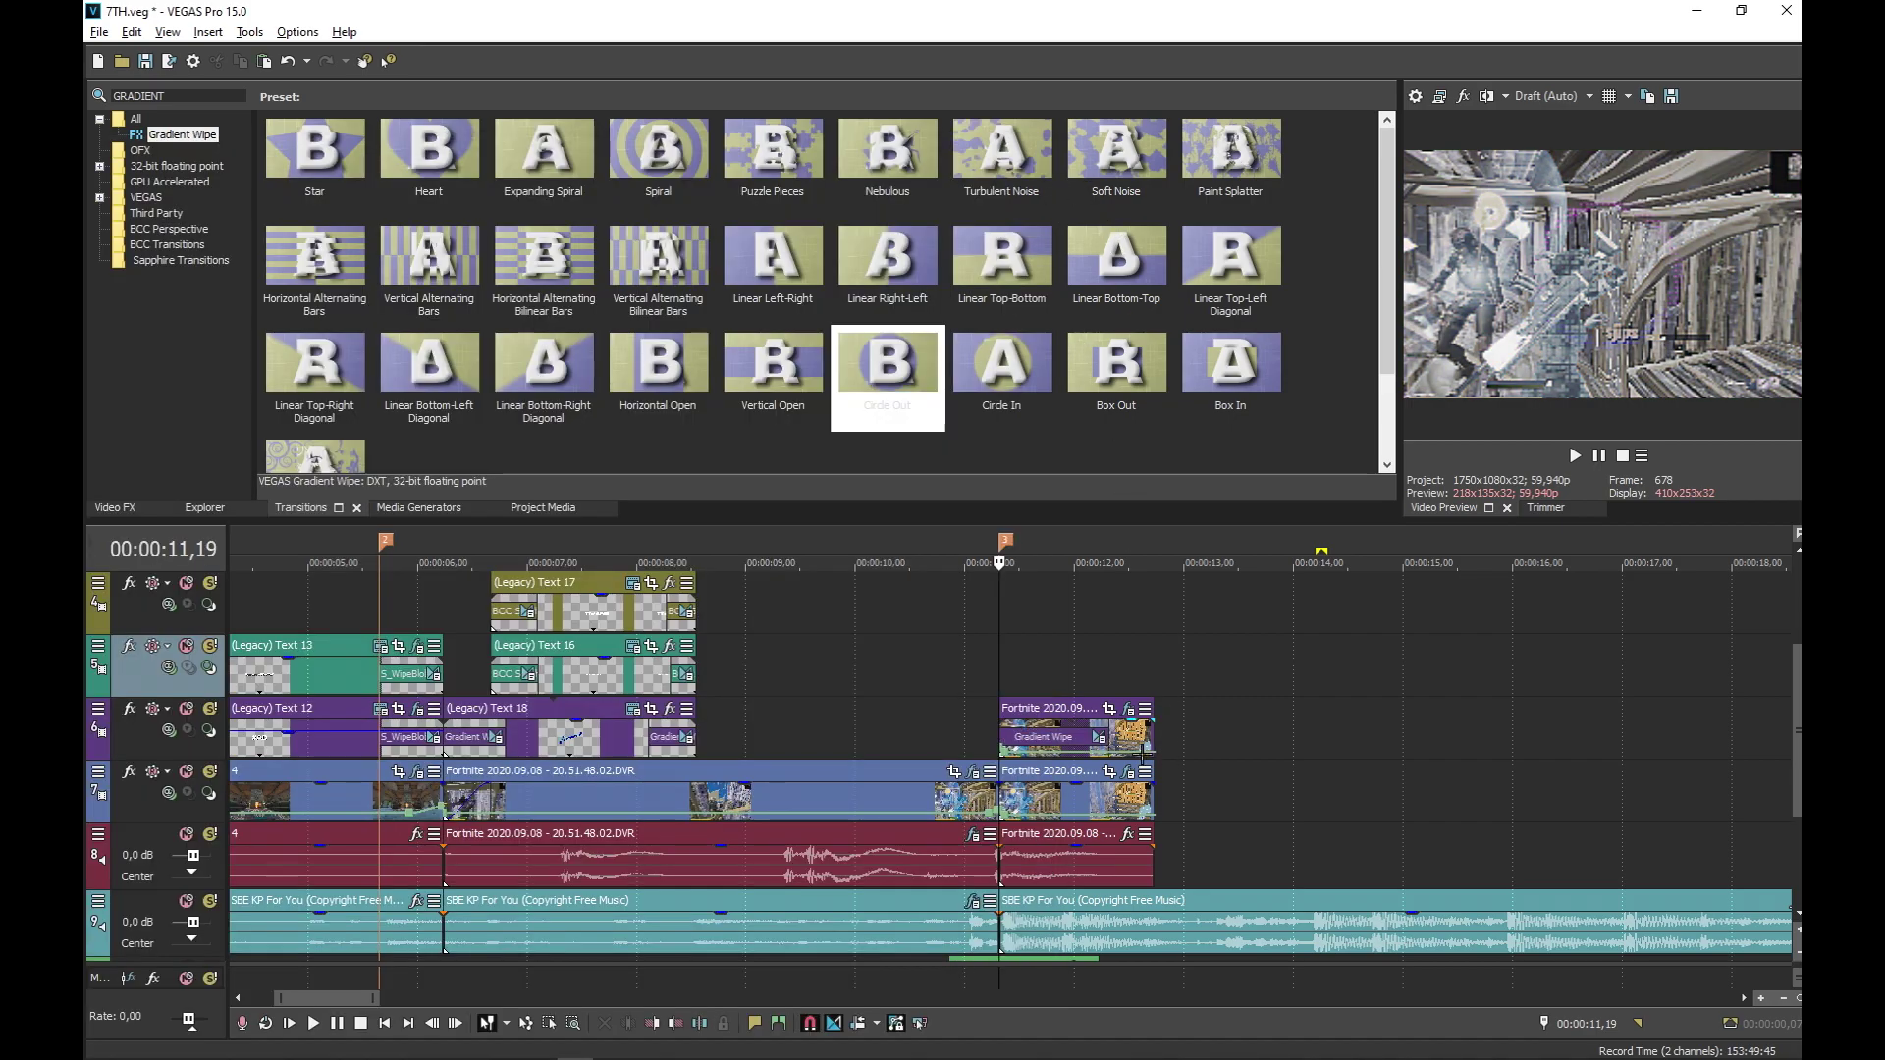
Shorten the Gradient Wipe fade-in on the duplicated clip to about 26 frames and play back the result
left_click_drag(1113, 751, 1044, 751)
left_click(1029, 684)
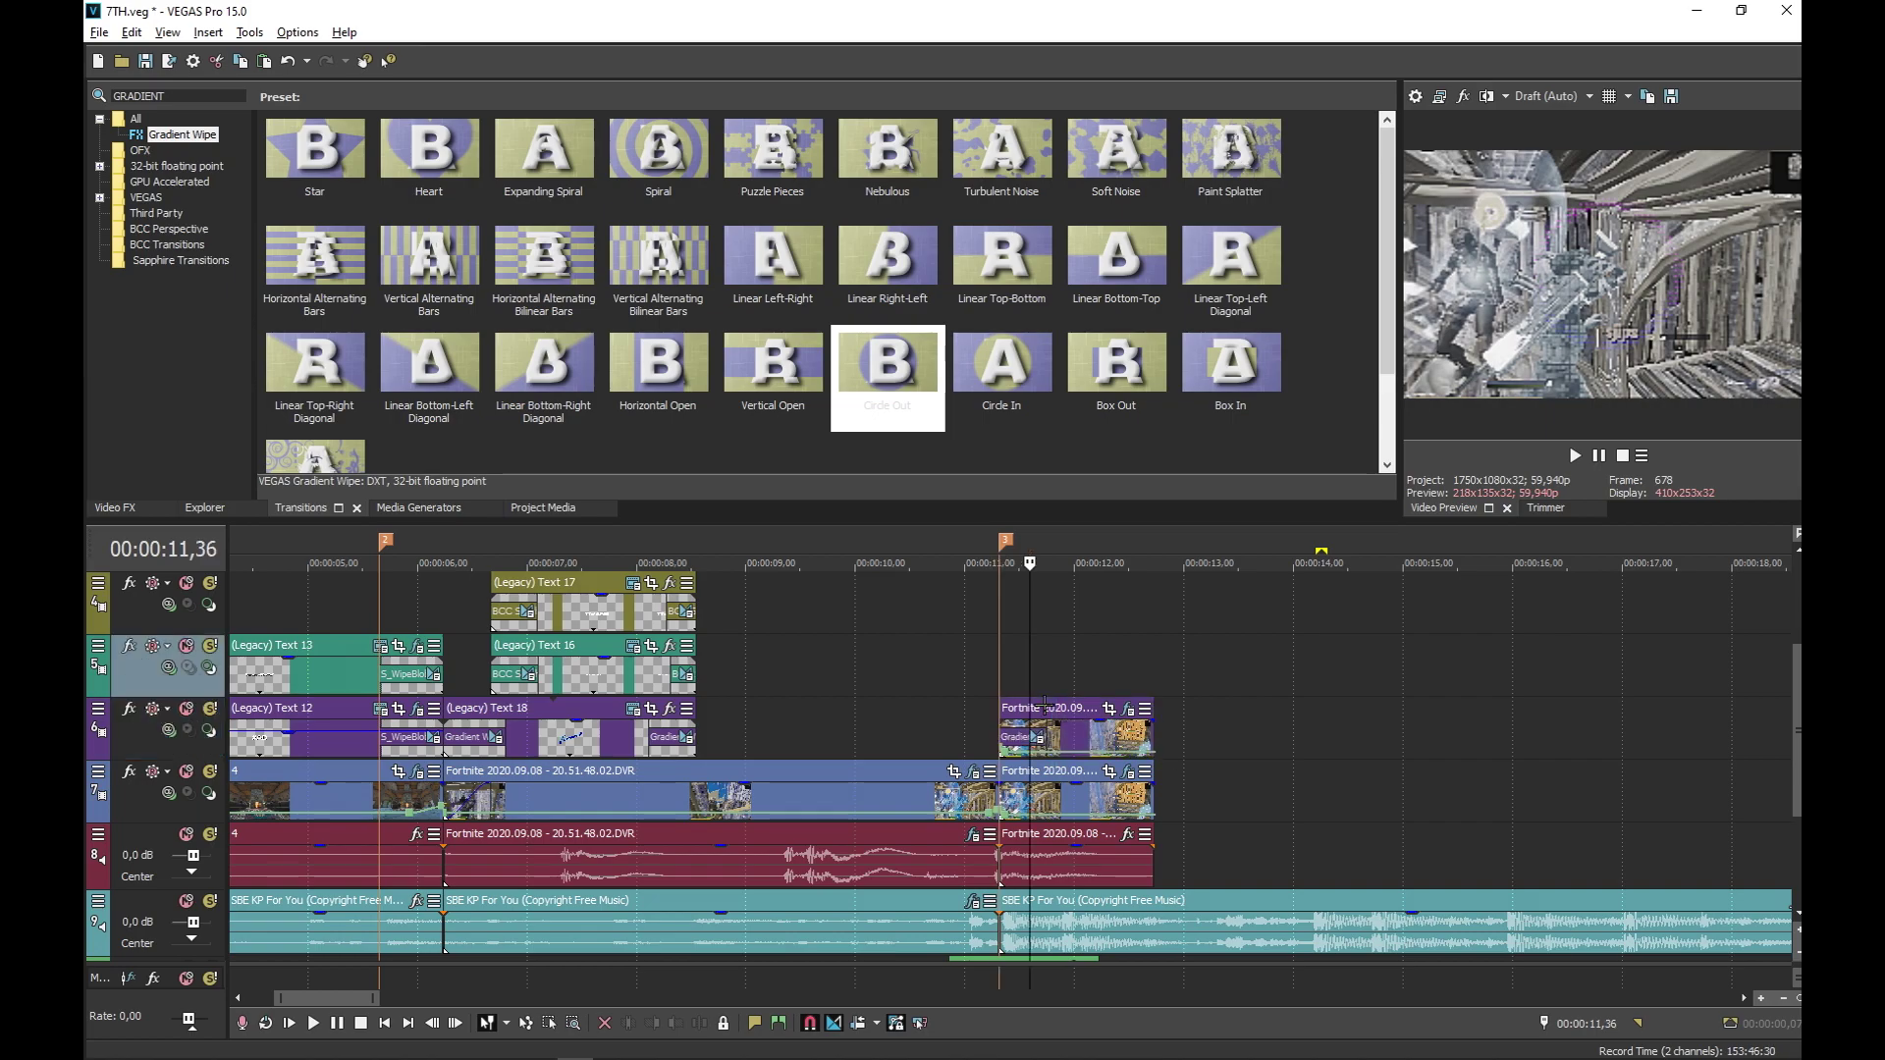
key("space")
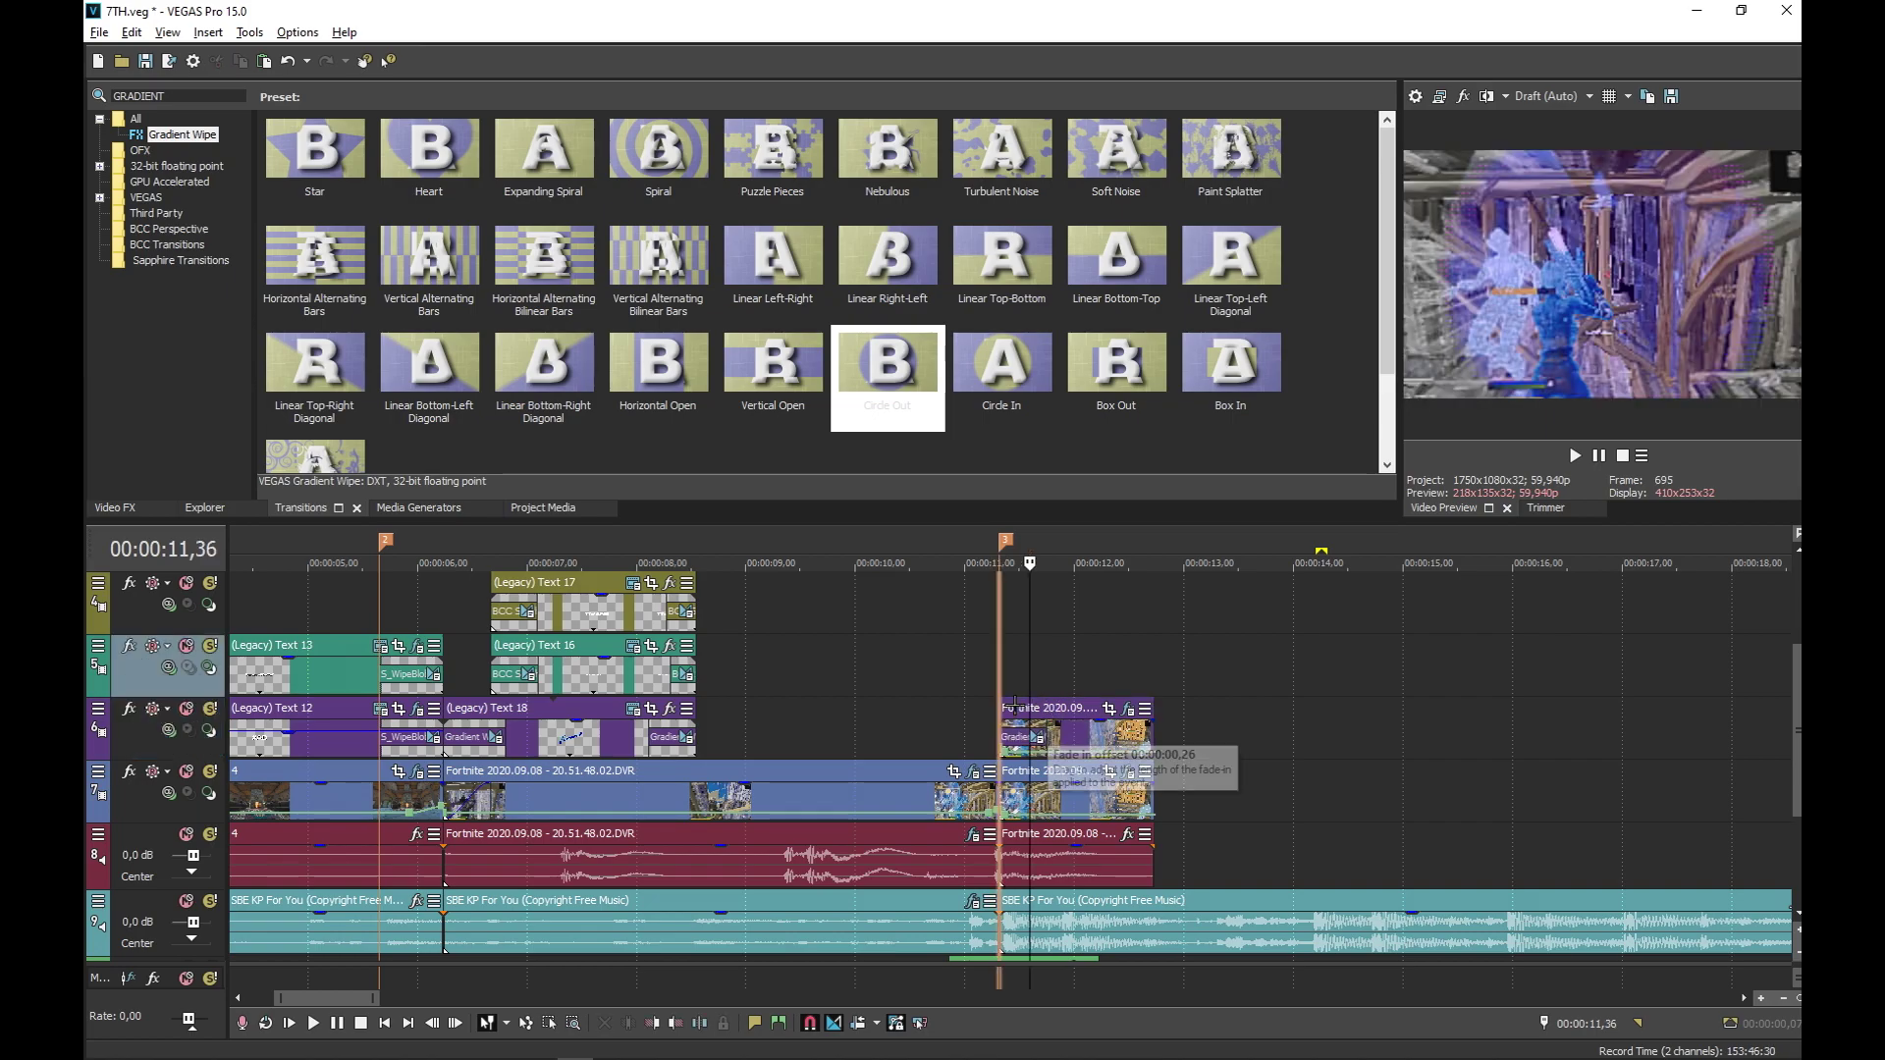
key("Return")
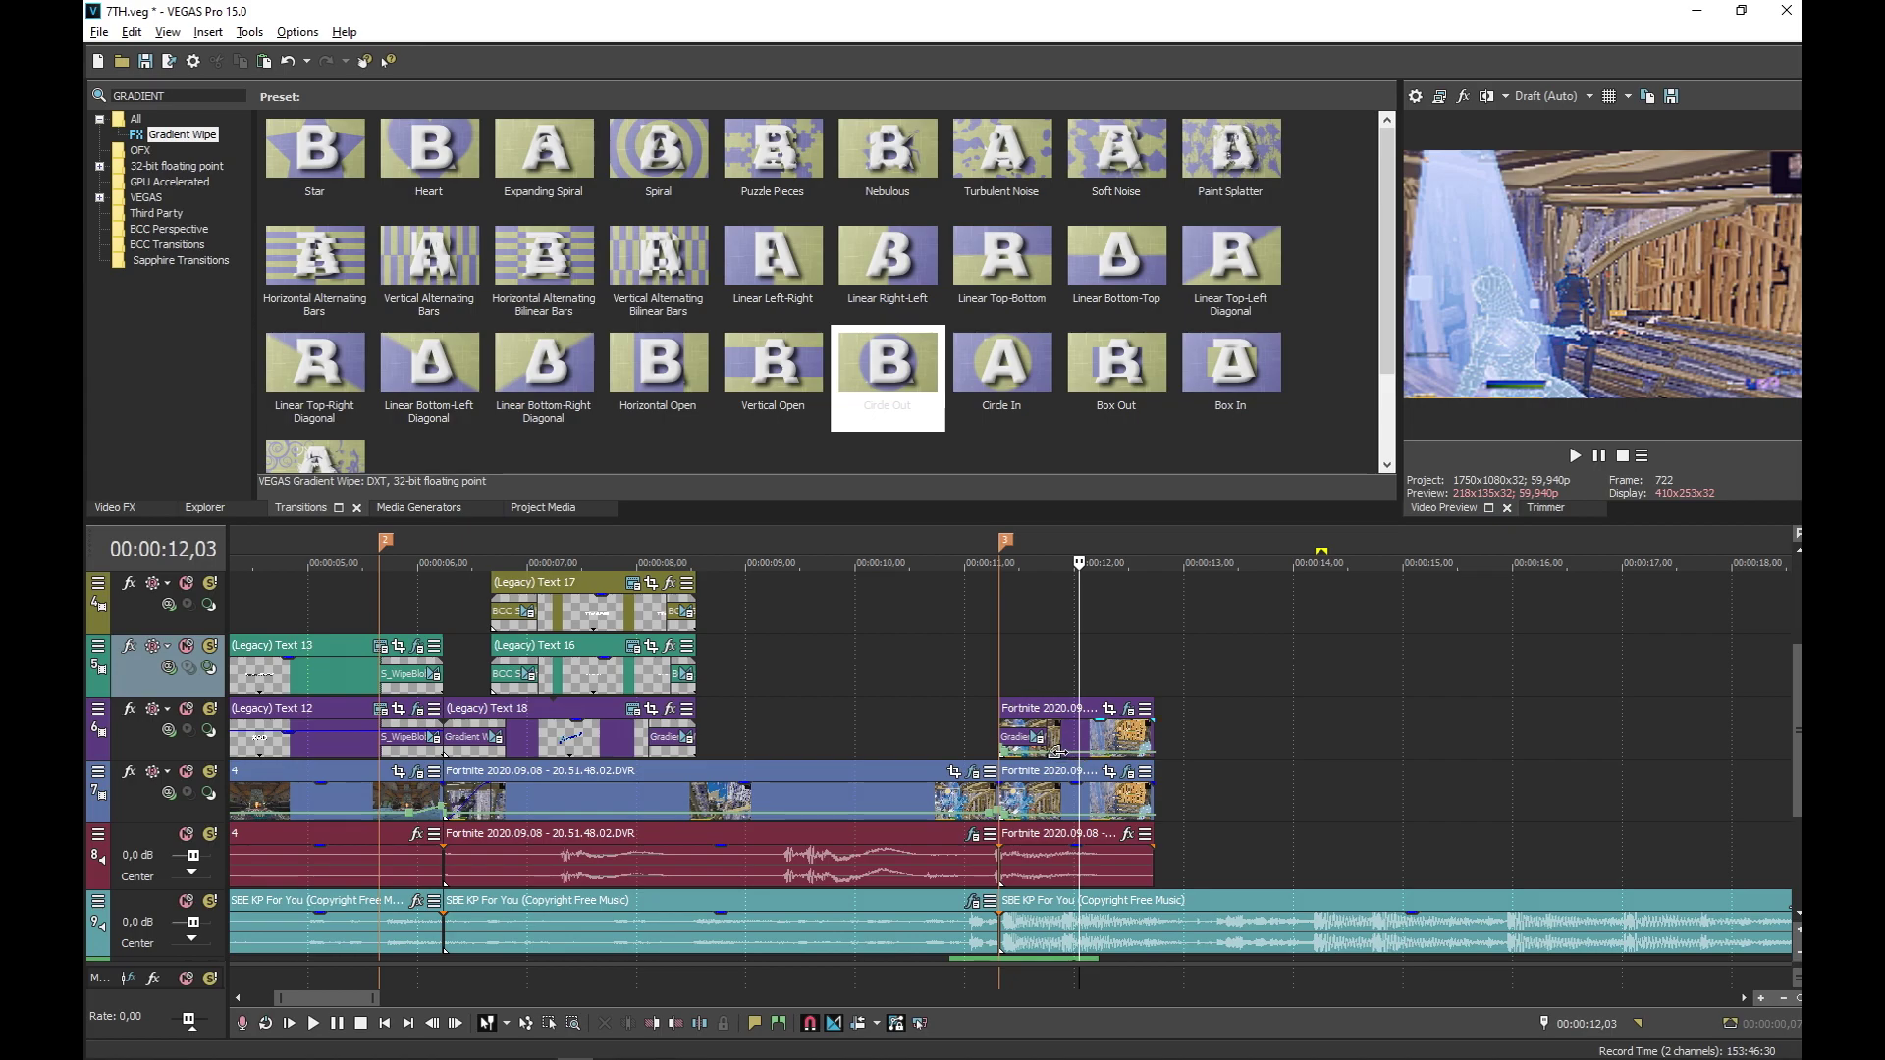
Shorten the Gradient Wipe fade-in on the duplicated track 6 clip to roughly half its length and play back the result
left_click_drag(1051, 751, 1027, 749)
left_click(917, 687)
key("space")
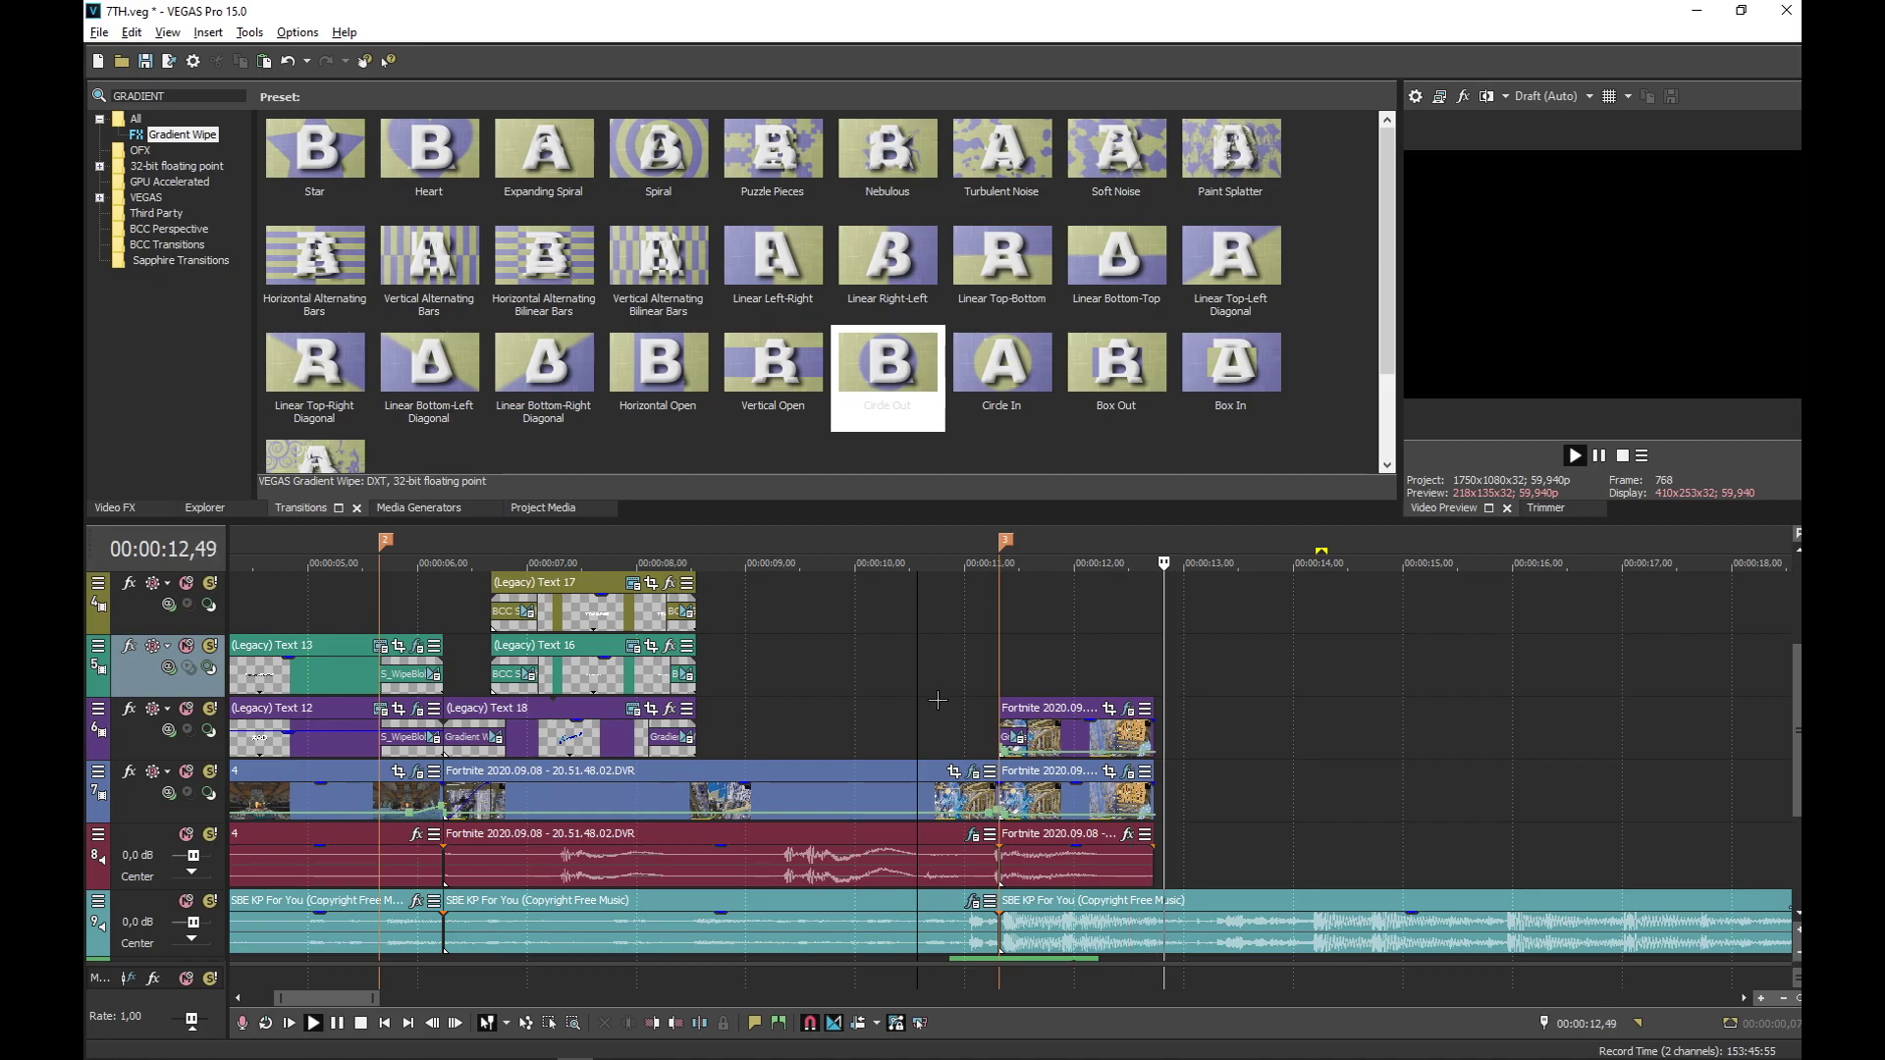
key("Return")
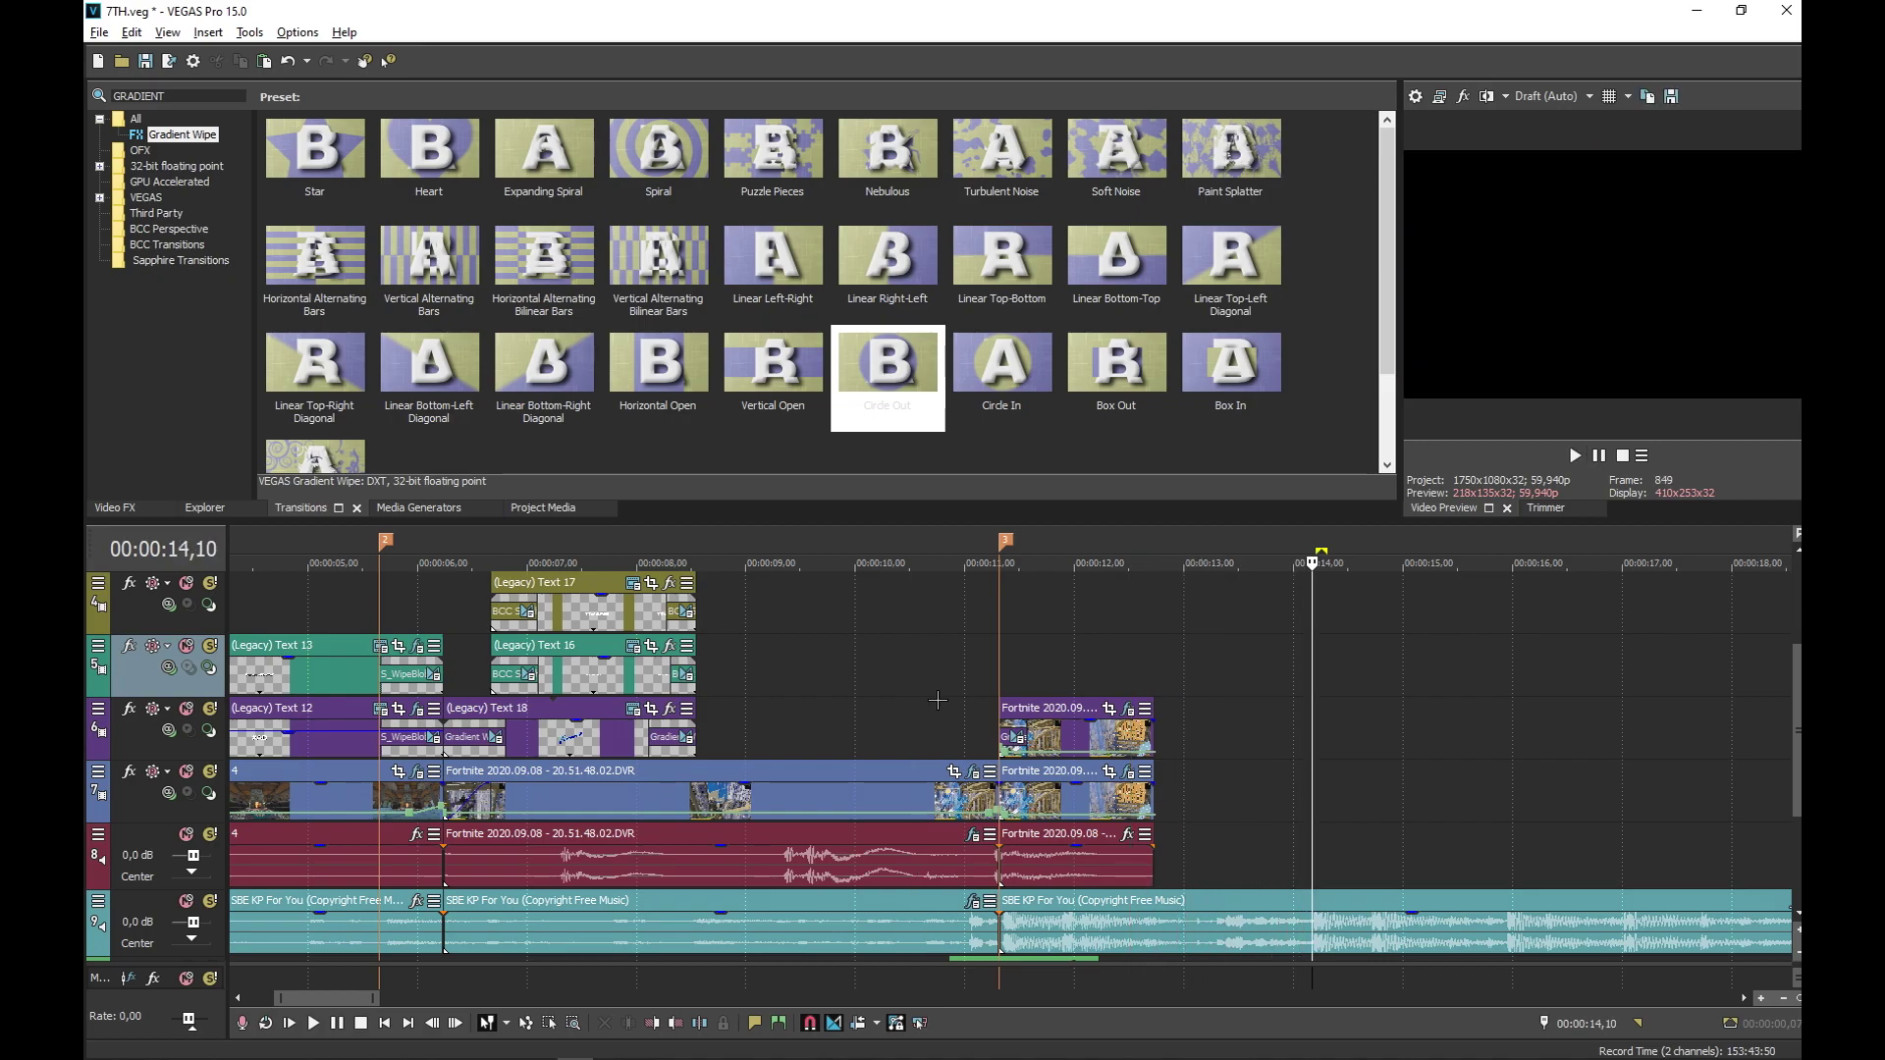
Place the playhead at the end of the last gameplay clip and browse the project media
left_click(1176, 678)
left_click(1162, 685)
left_click(1156, 689)
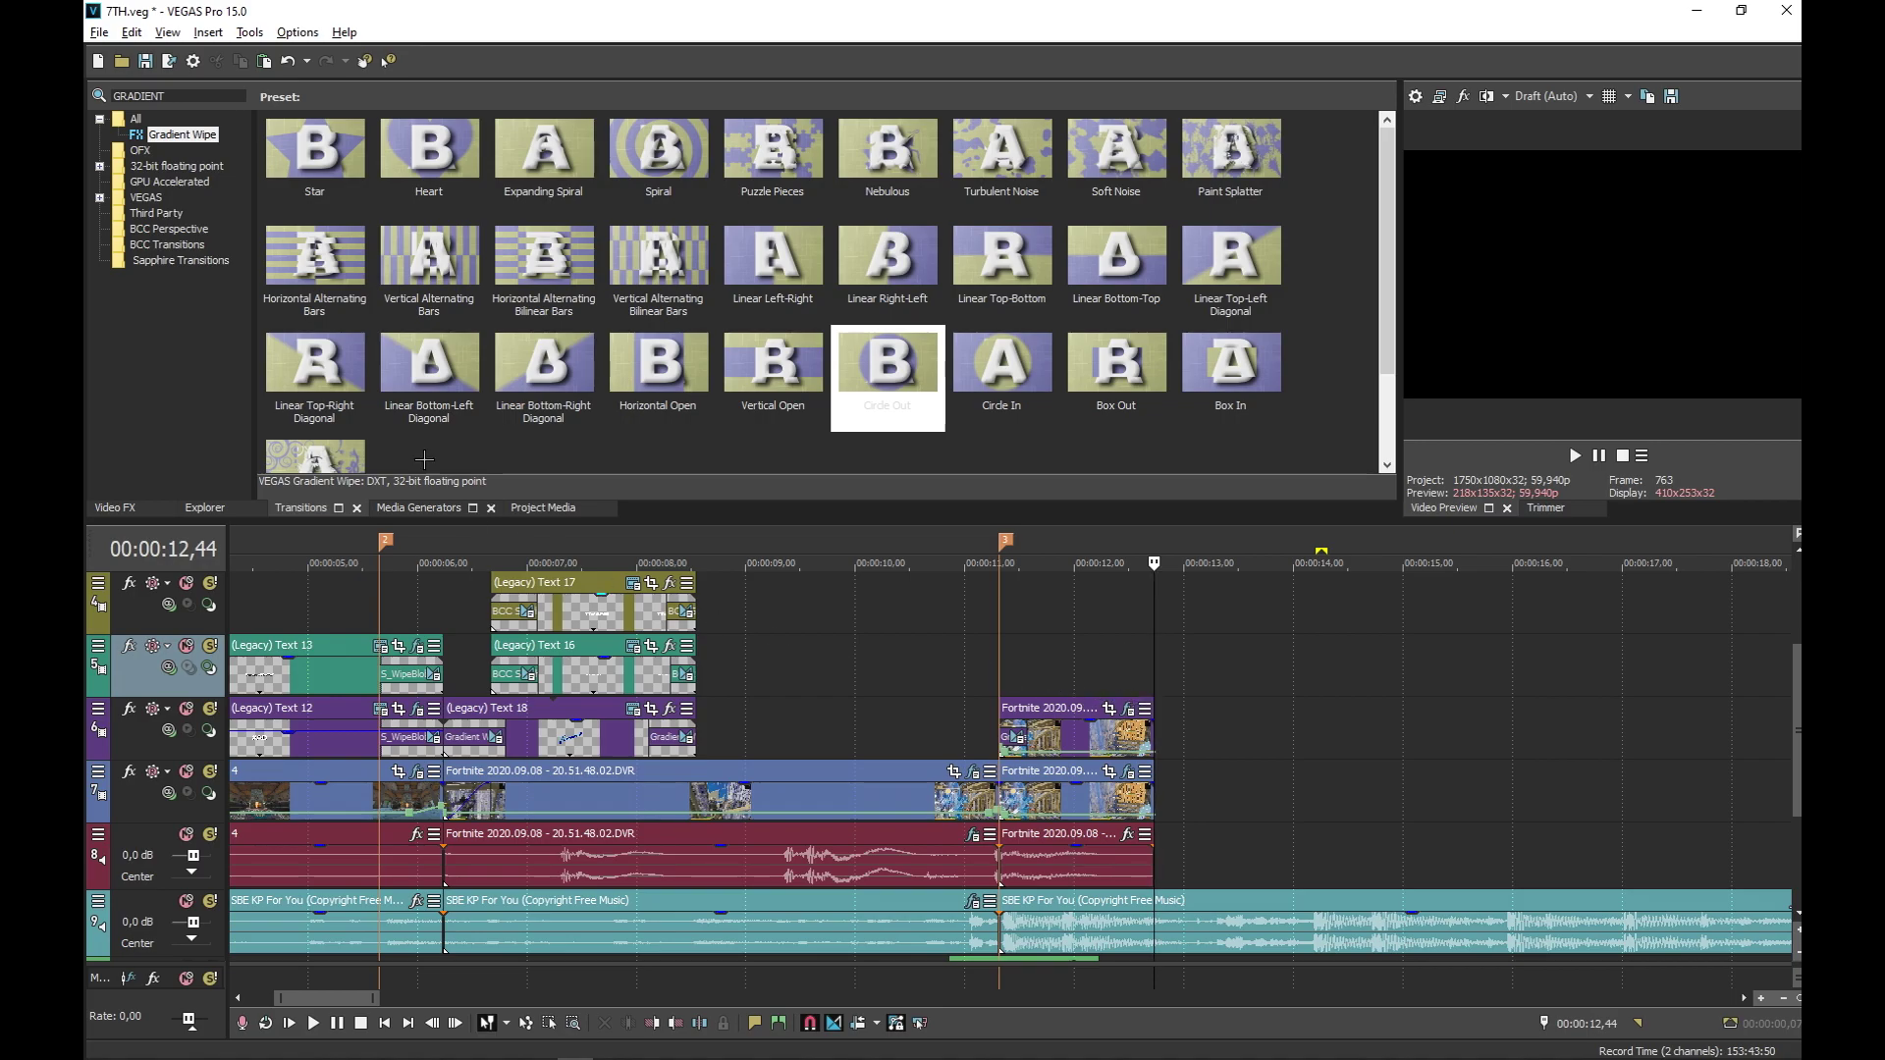
left_click(425, 509)
left_click(547, 508)
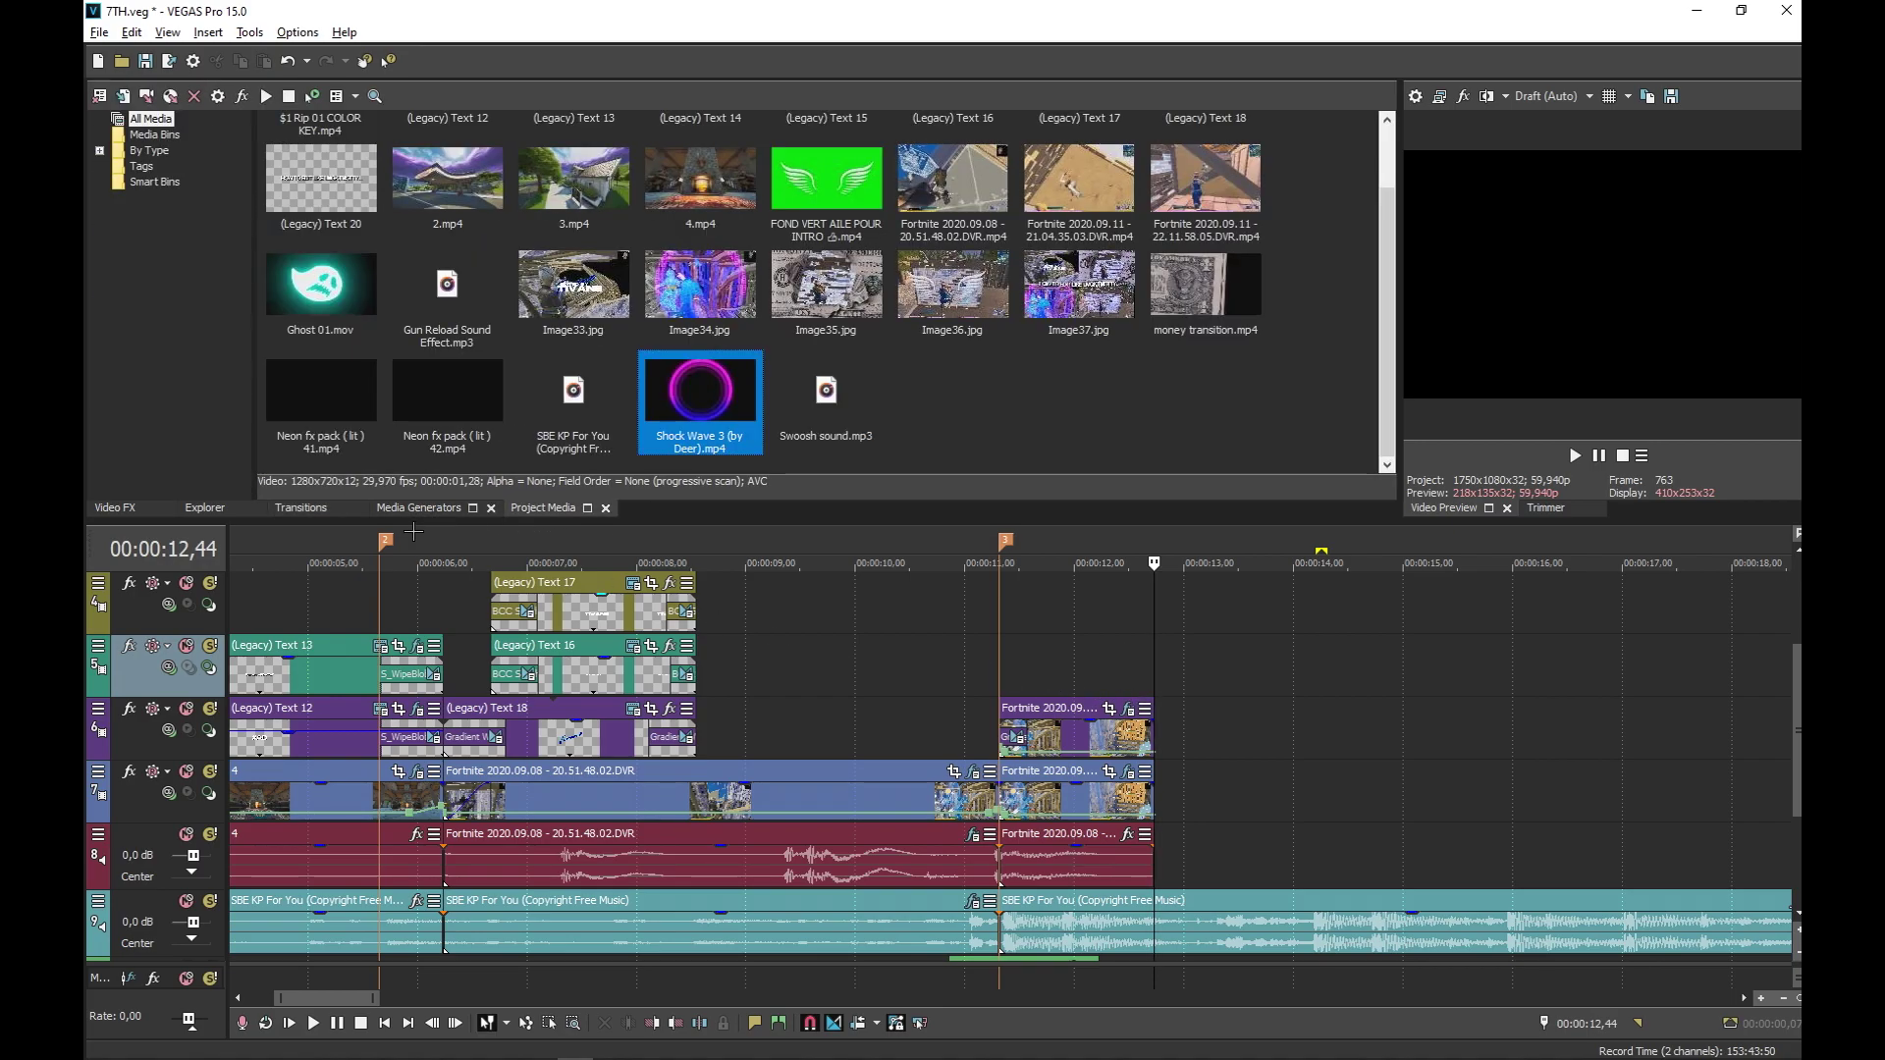
scroll(726, 366, "up", 1)
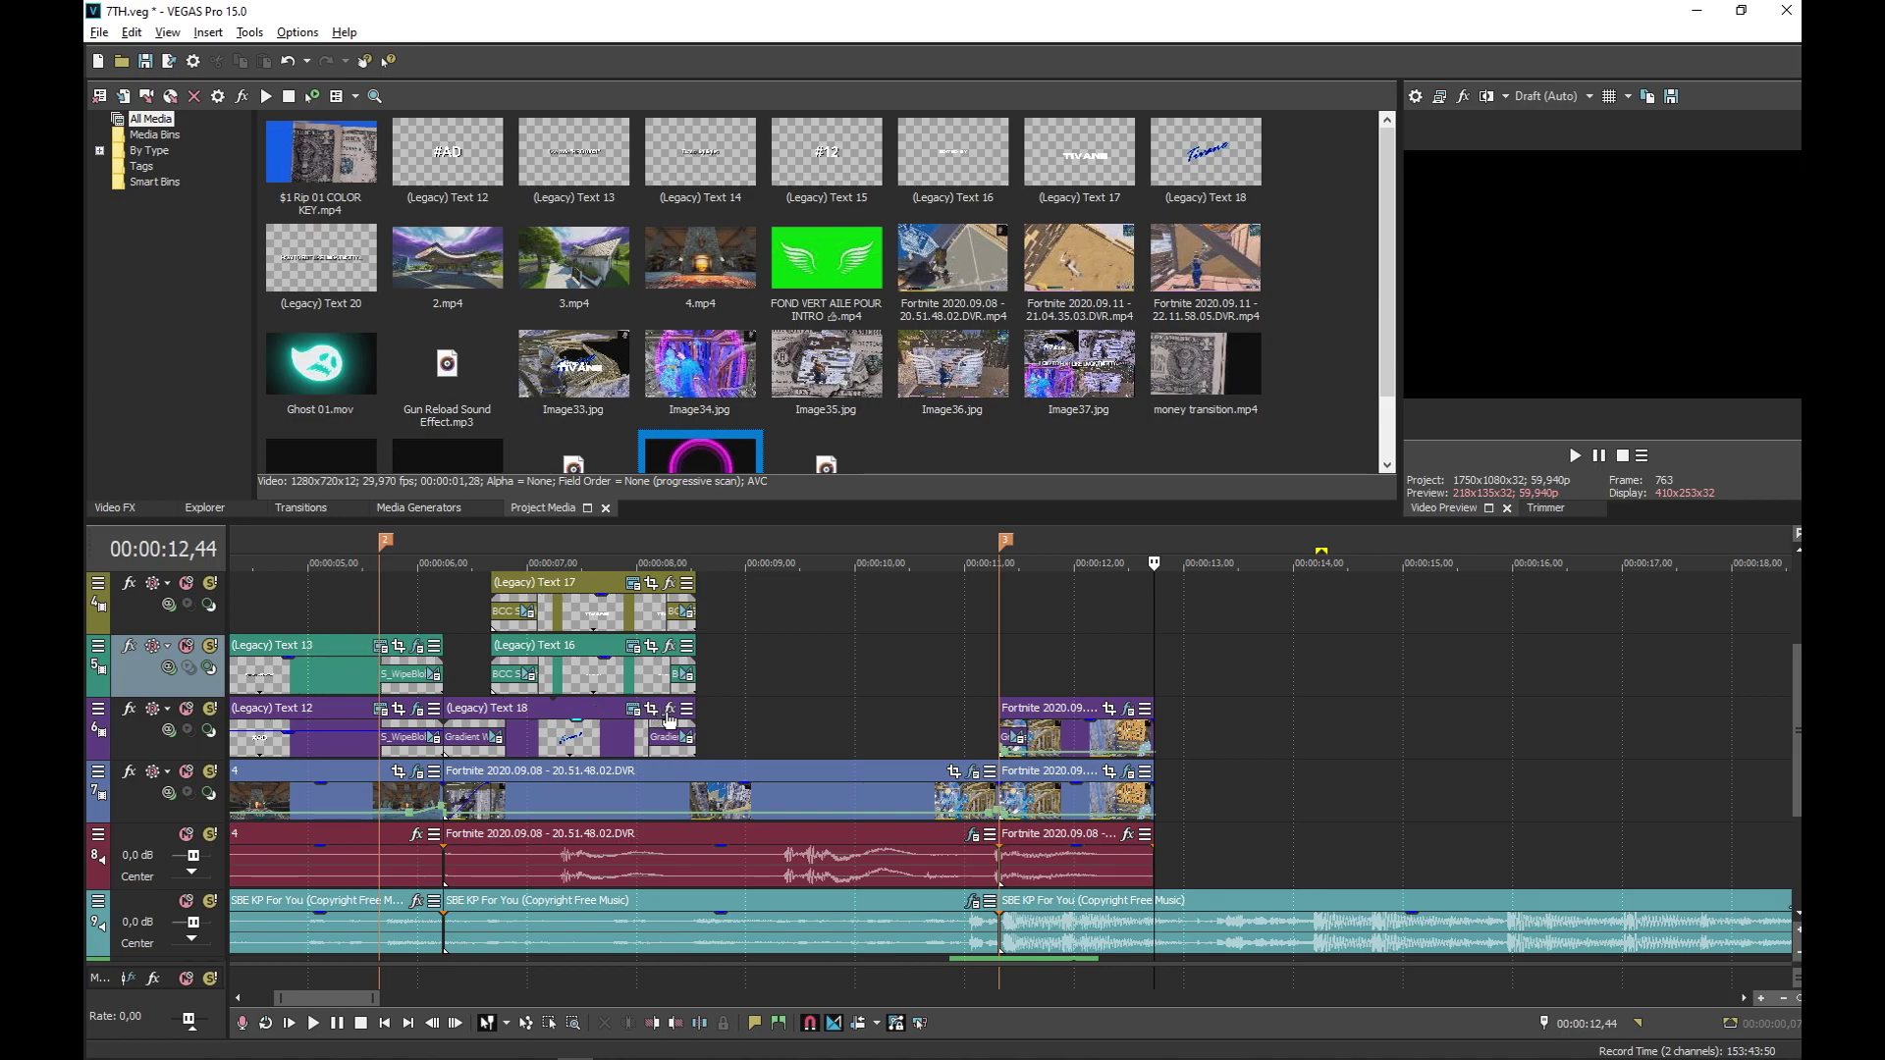
Review the text, placement, color and effects settings of the (Legacy) Text 18 title on track 6
left_click(634, 709)
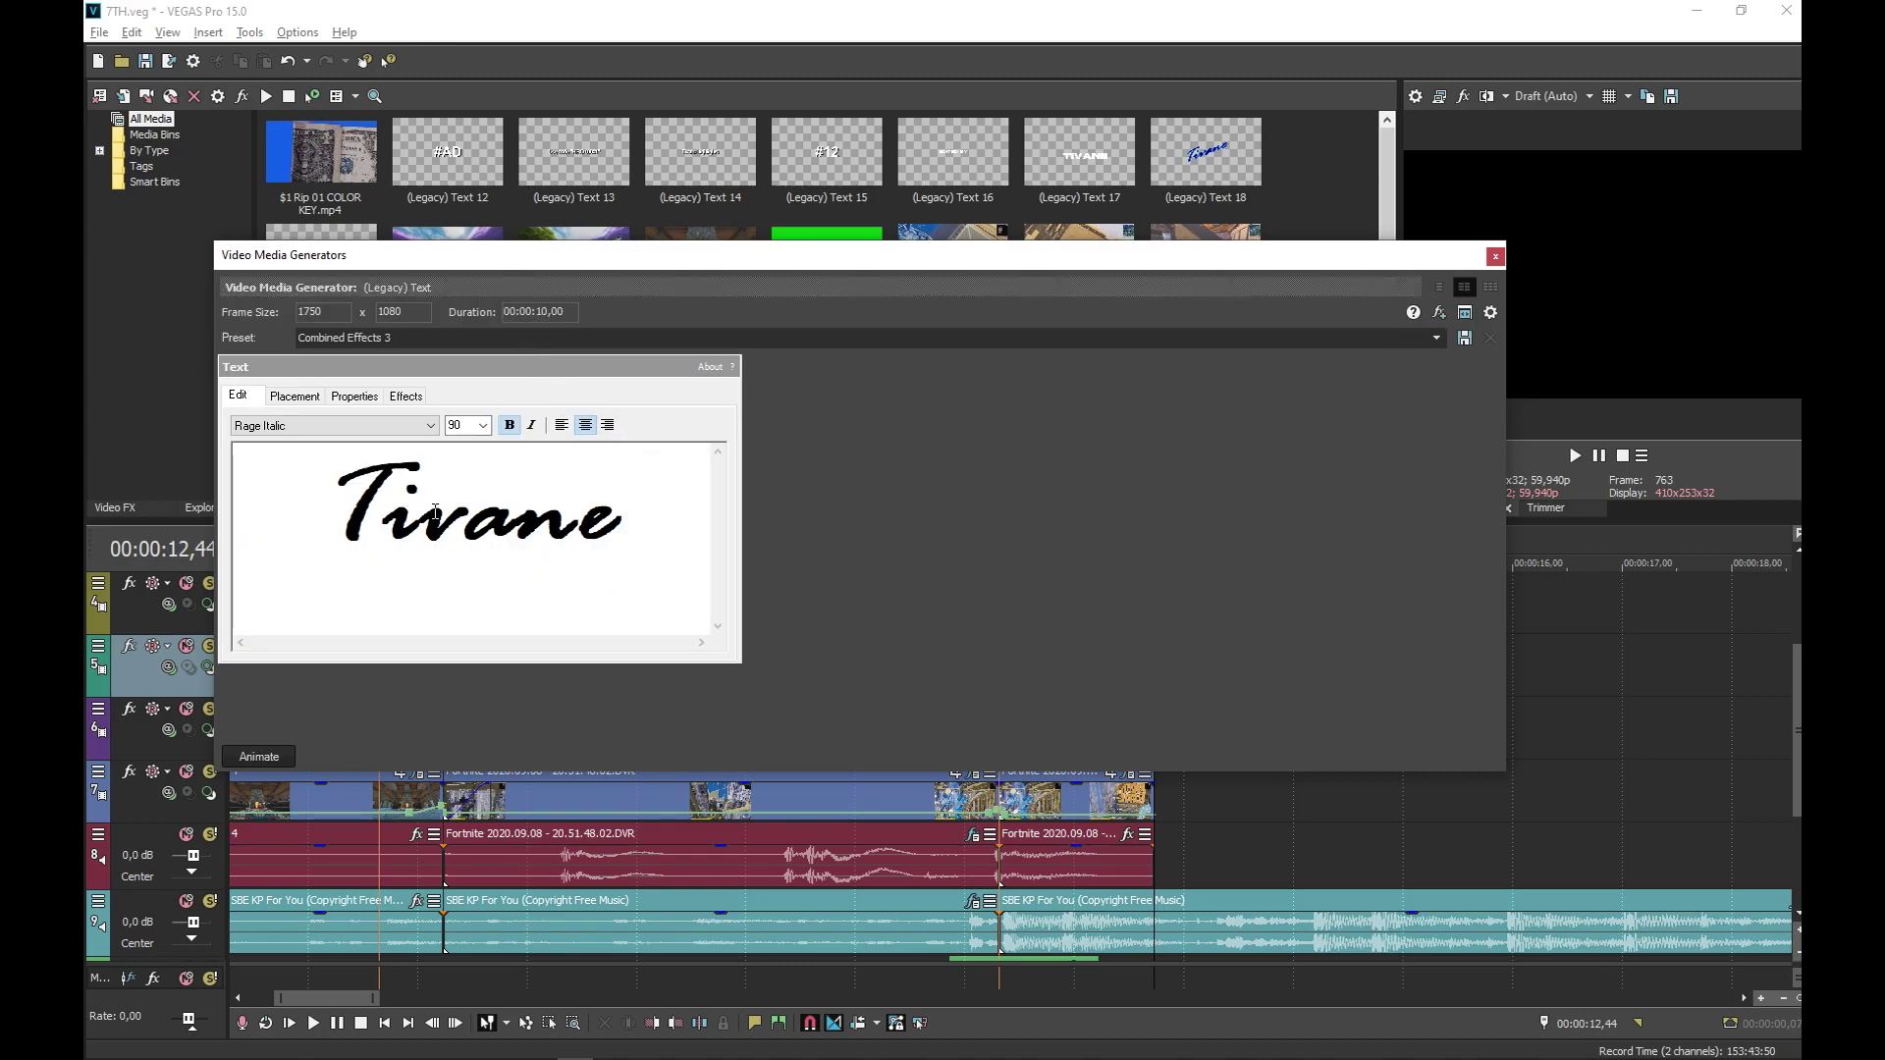
left_click(316, 402)
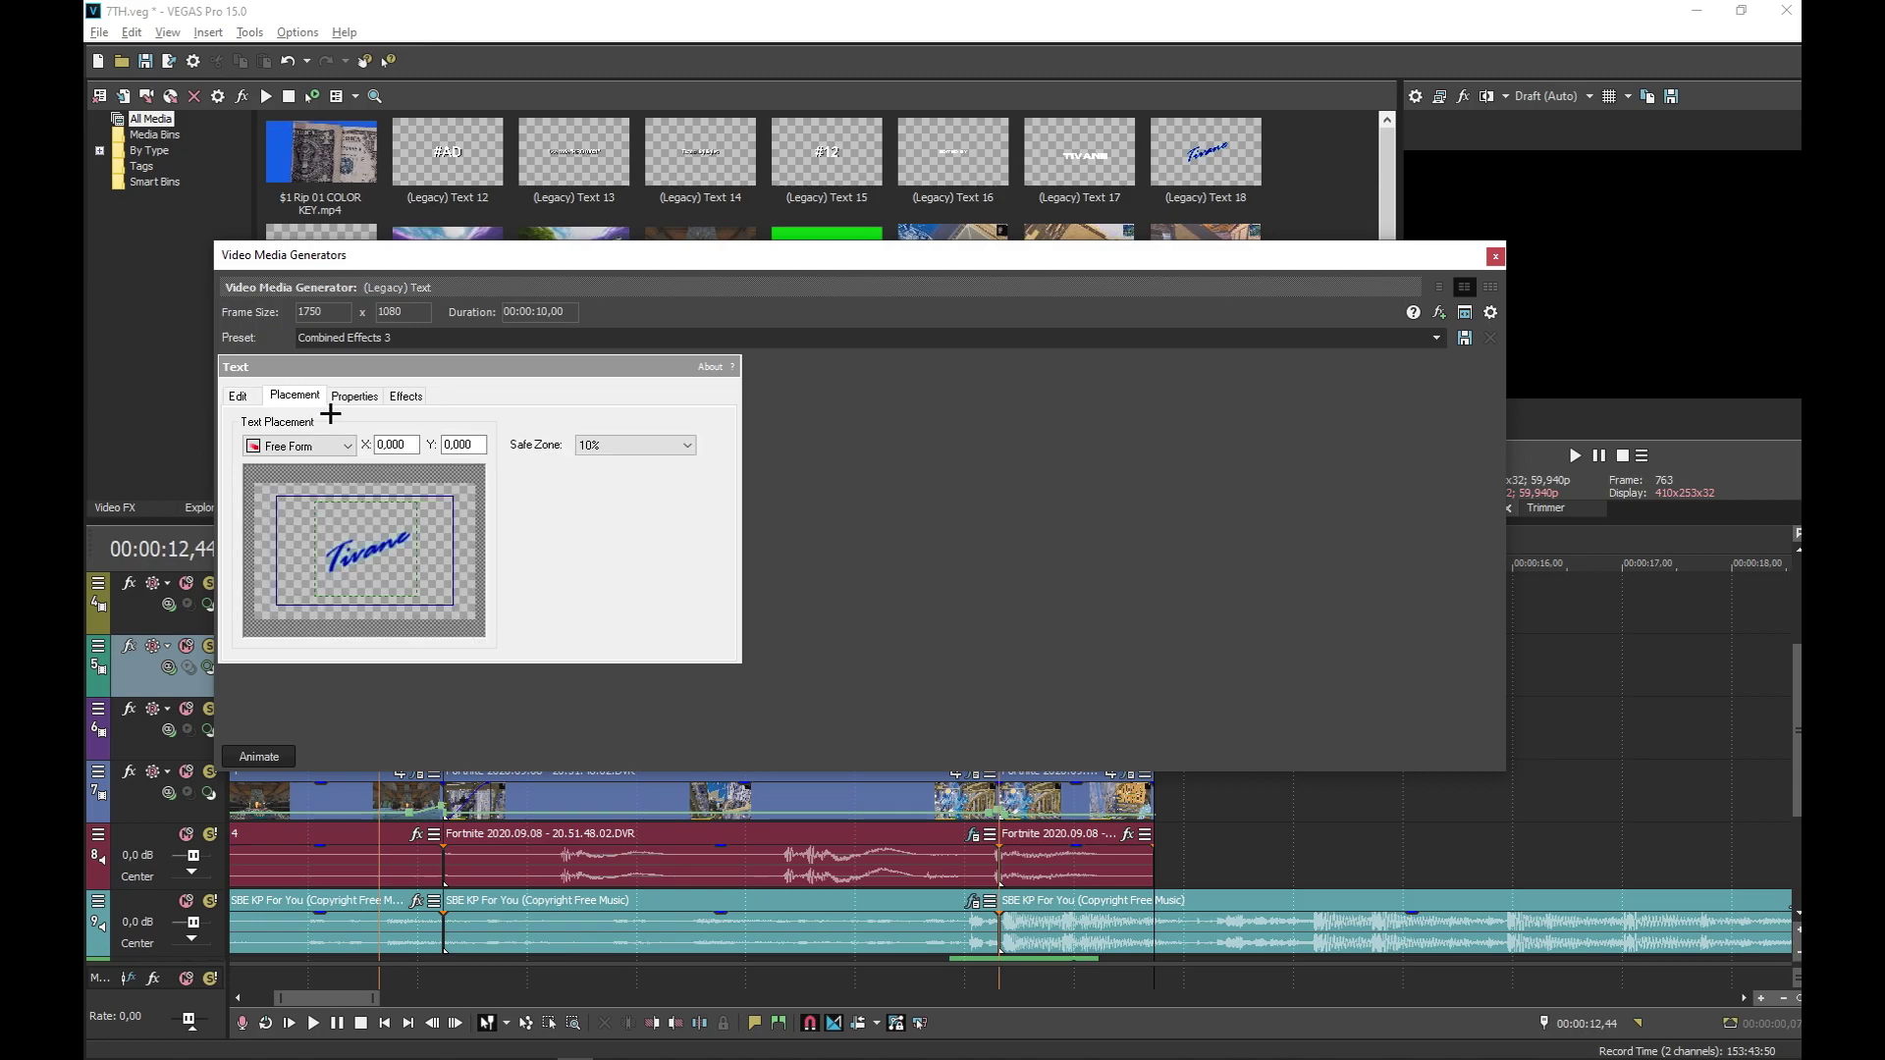
left_click(376, 403)
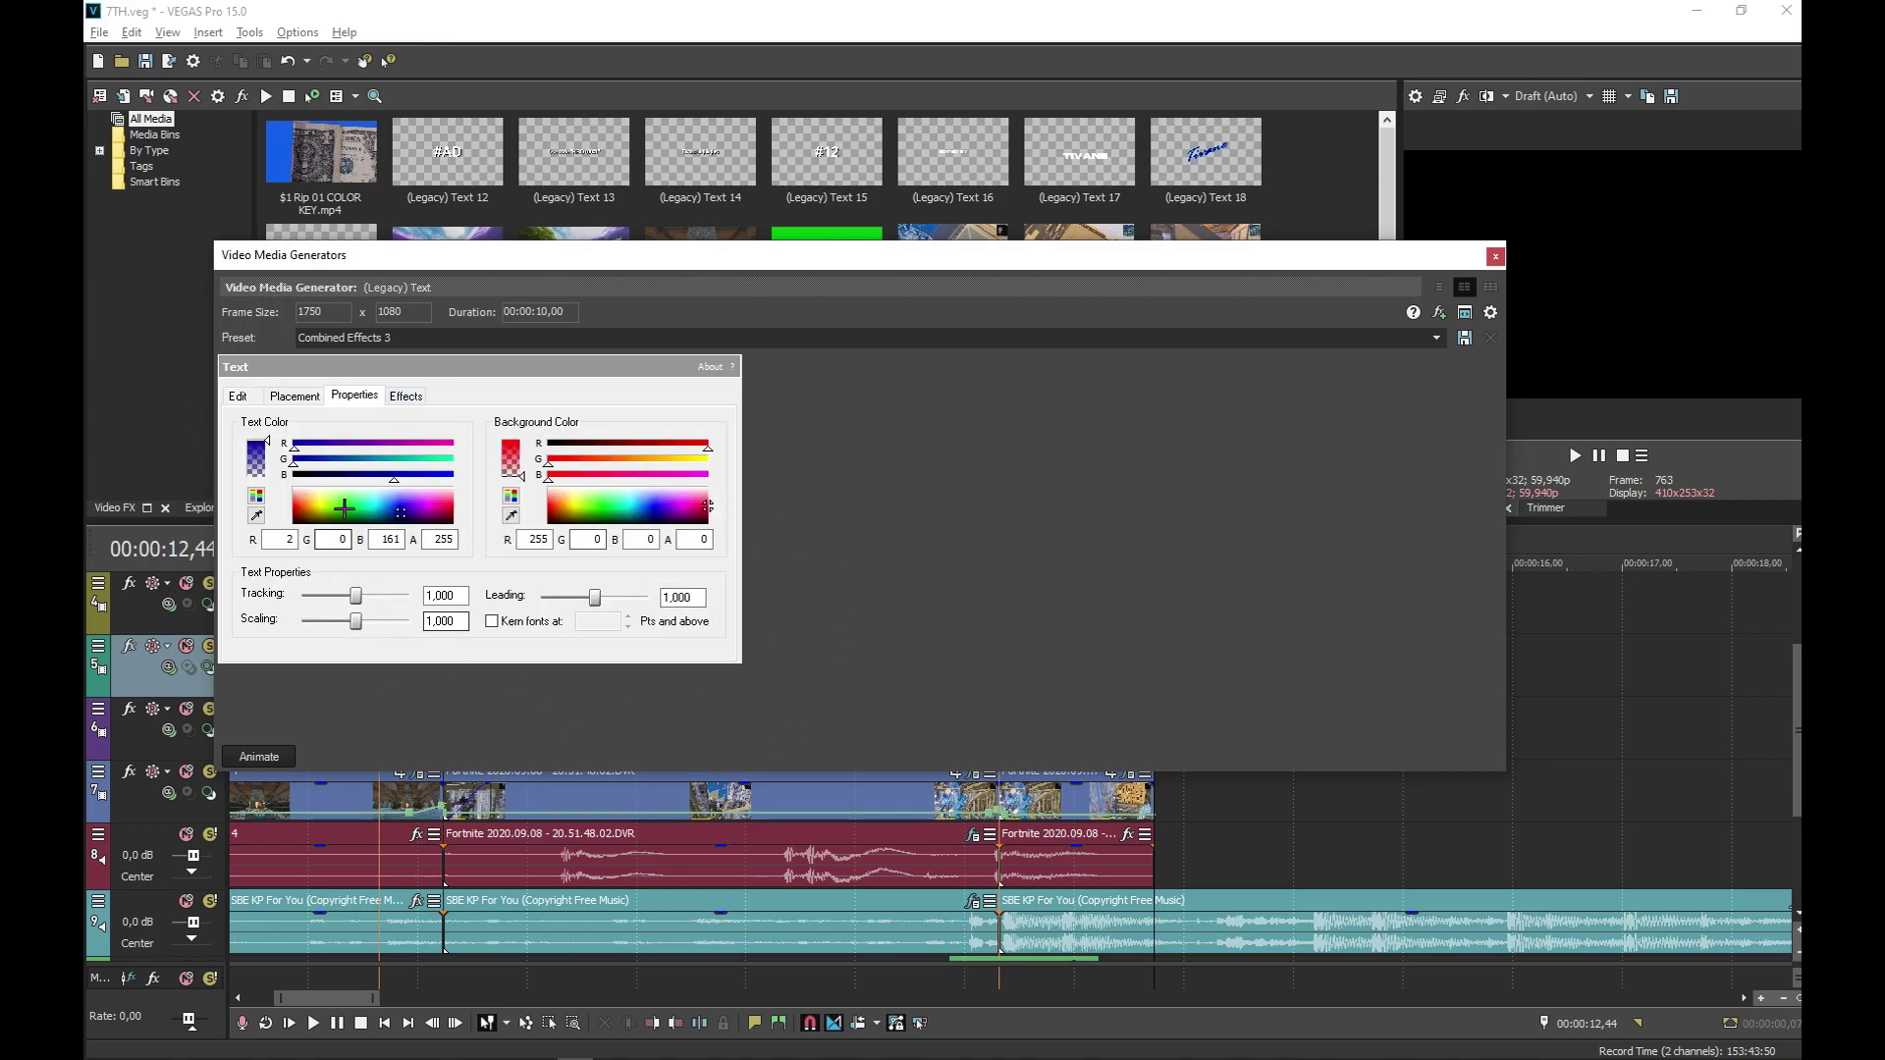
left_click(410, 398)
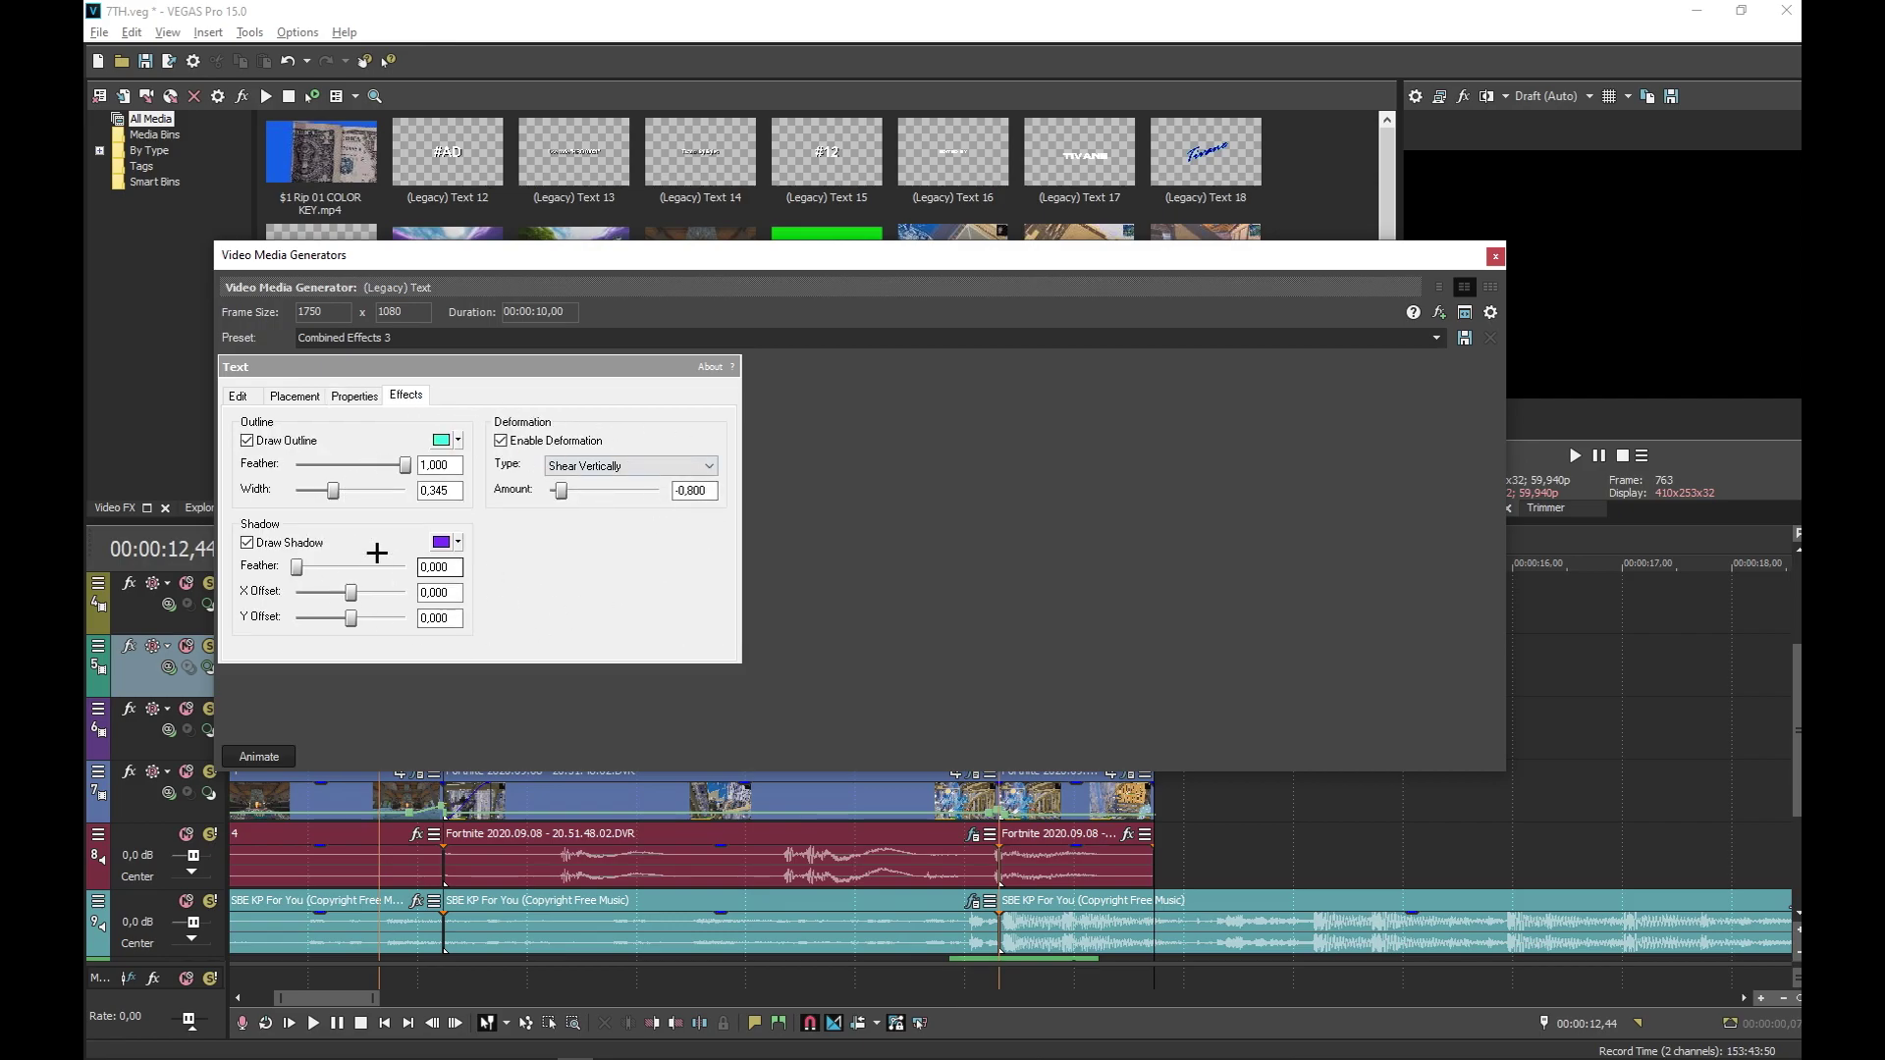
left_click(1495, 256)
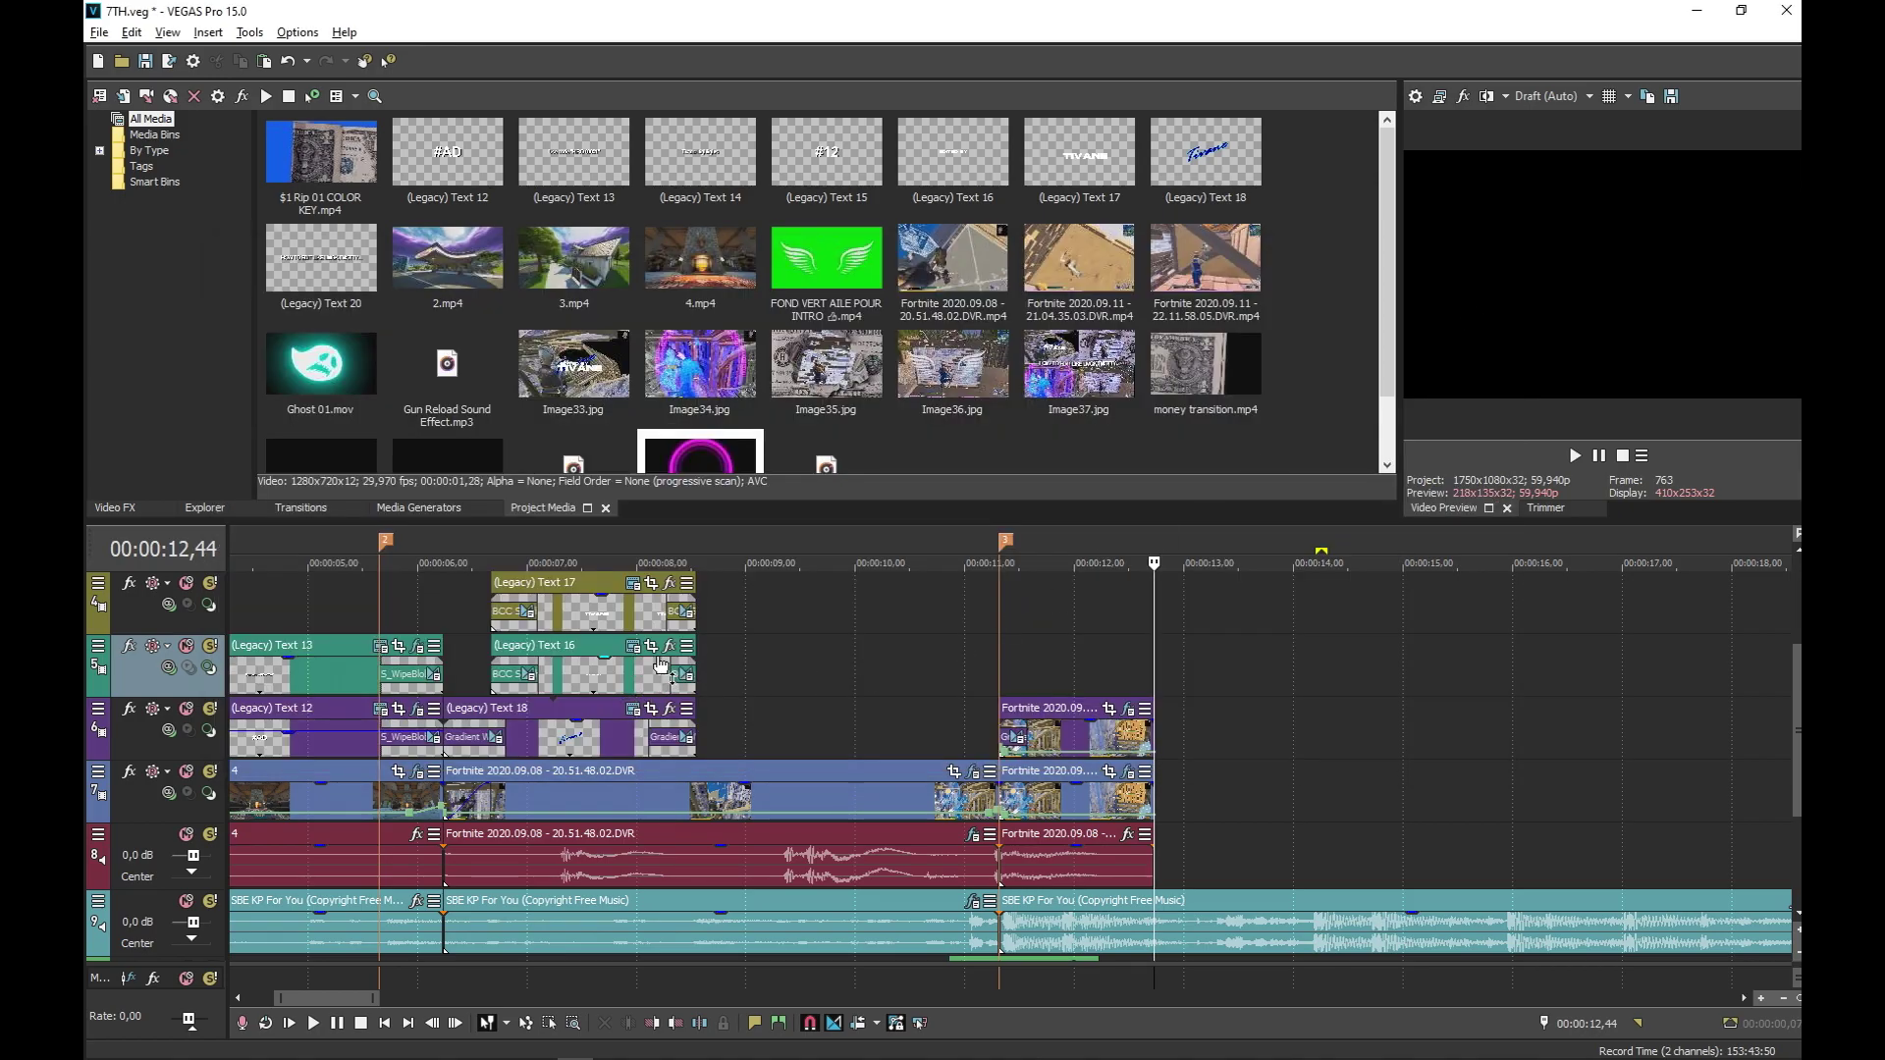
Examine the font, placement, color and effects settings of the "EDITED BY" title on track 5
left_click(633, 646)
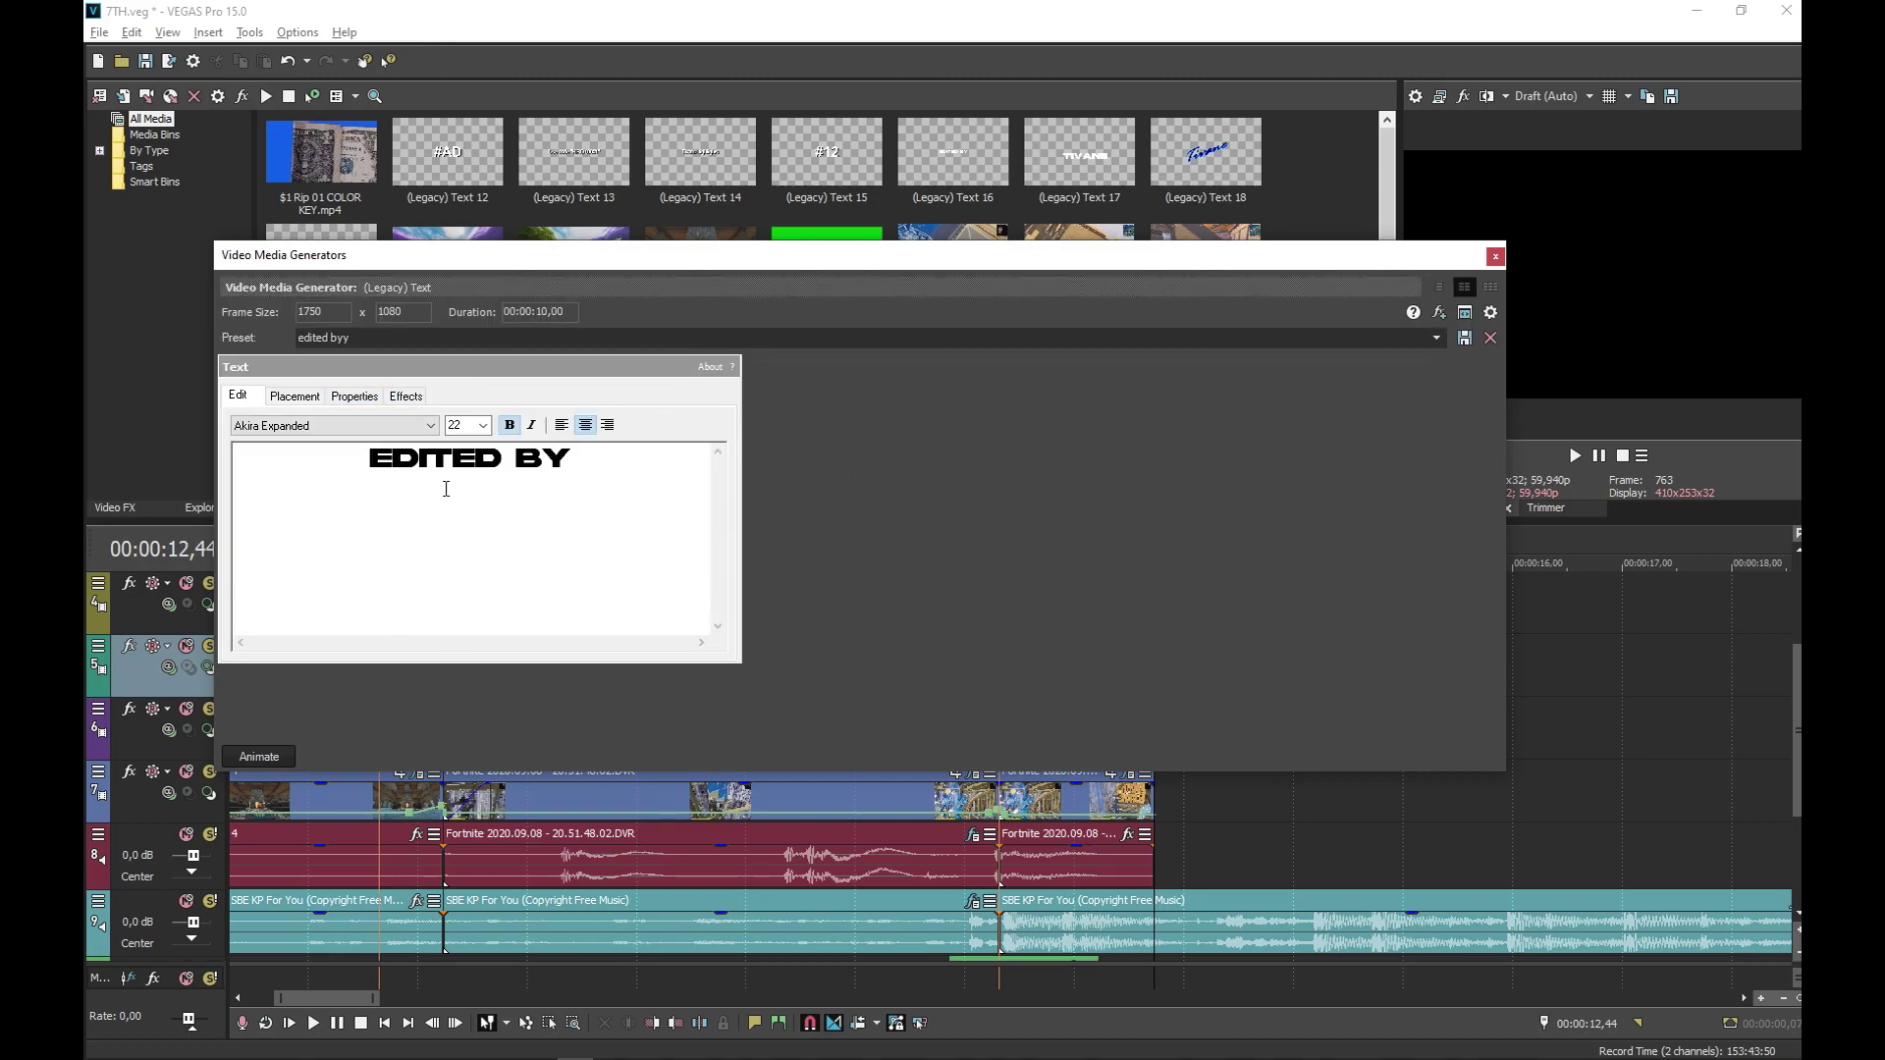
left_click(294, 396)
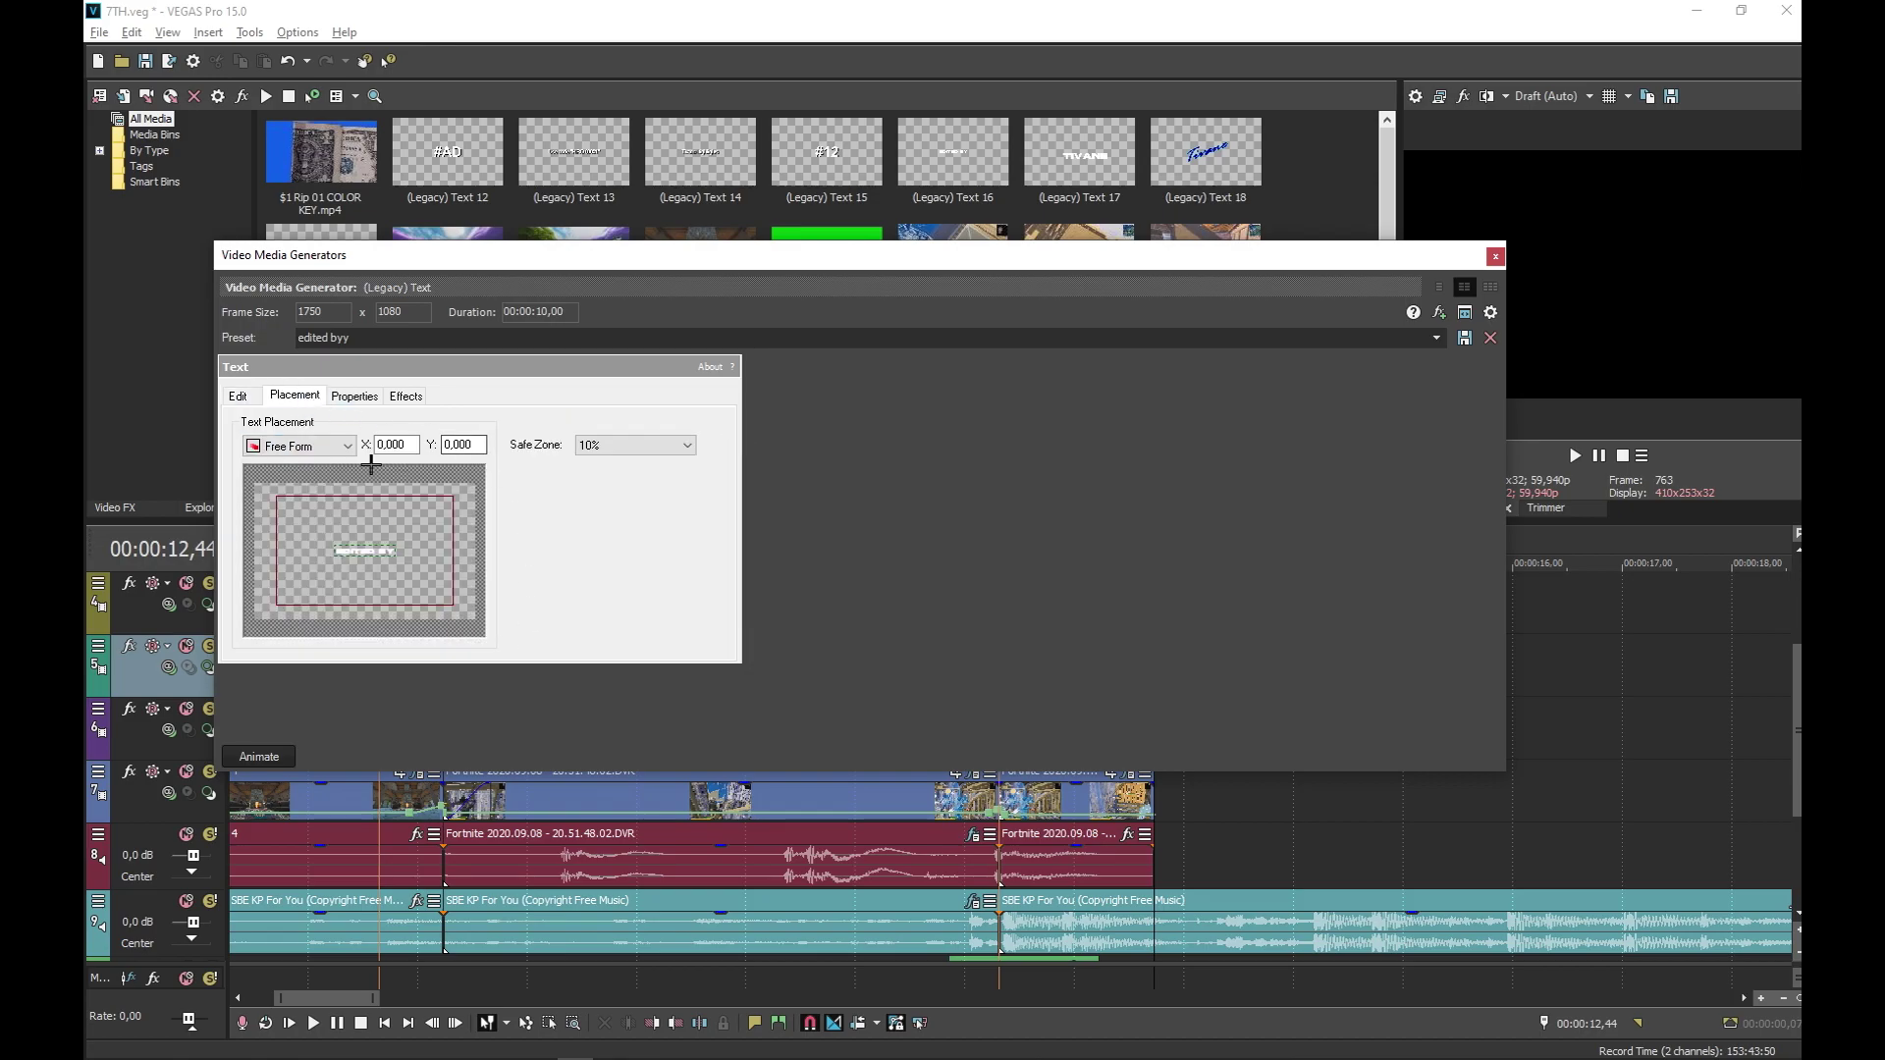
left_click(356, 396)
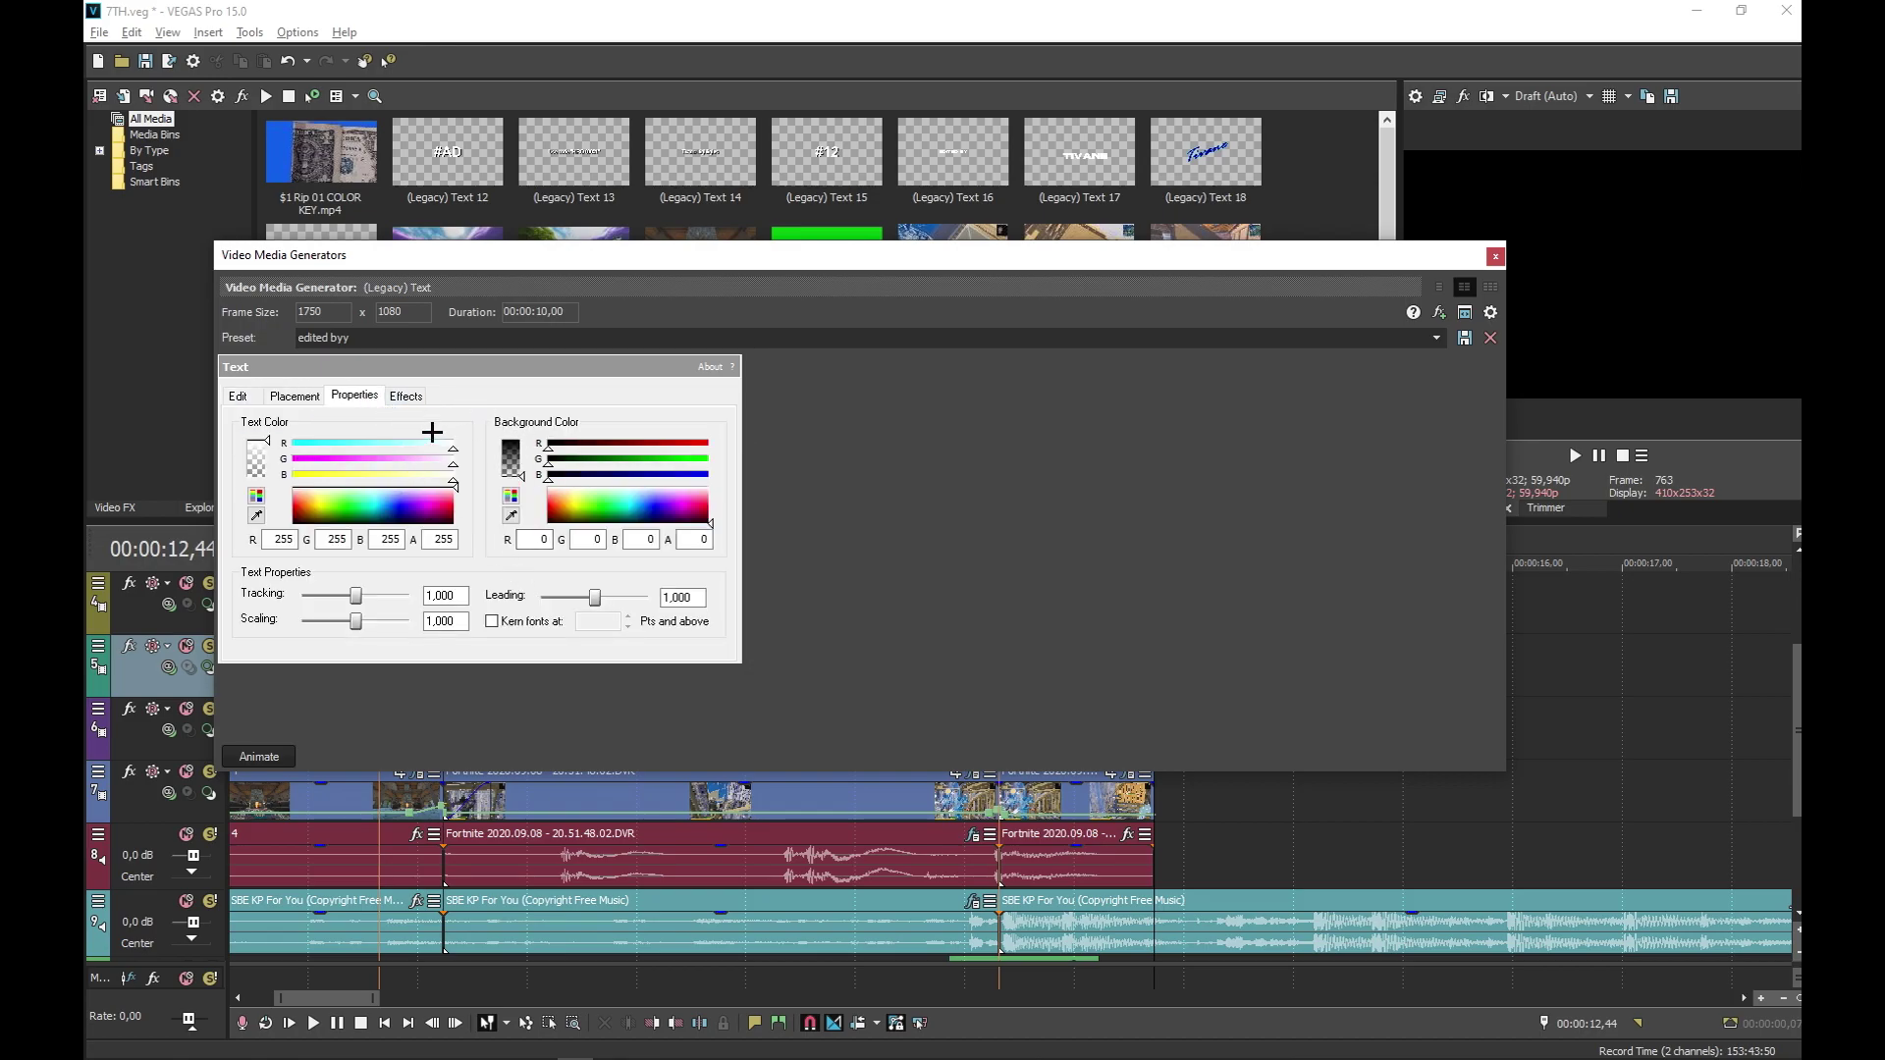
left_click(411, 395)
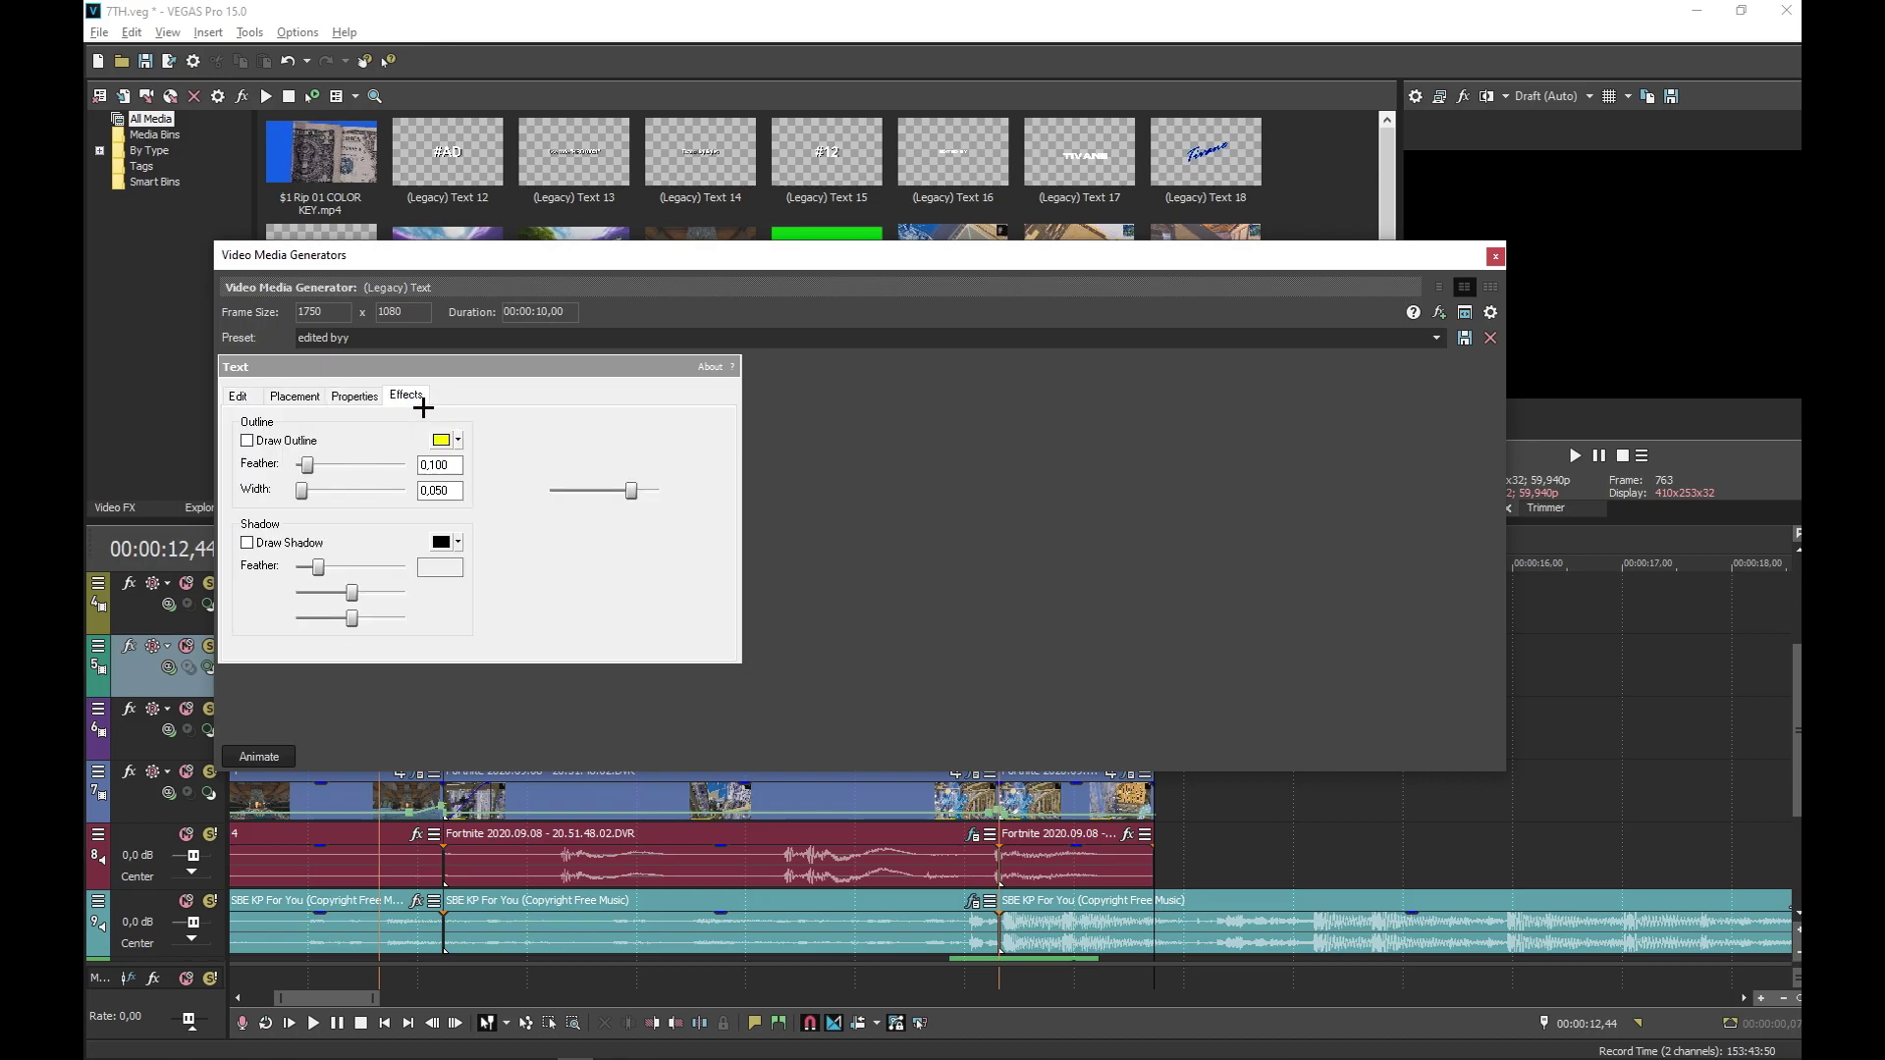
left_click(1495, 256)
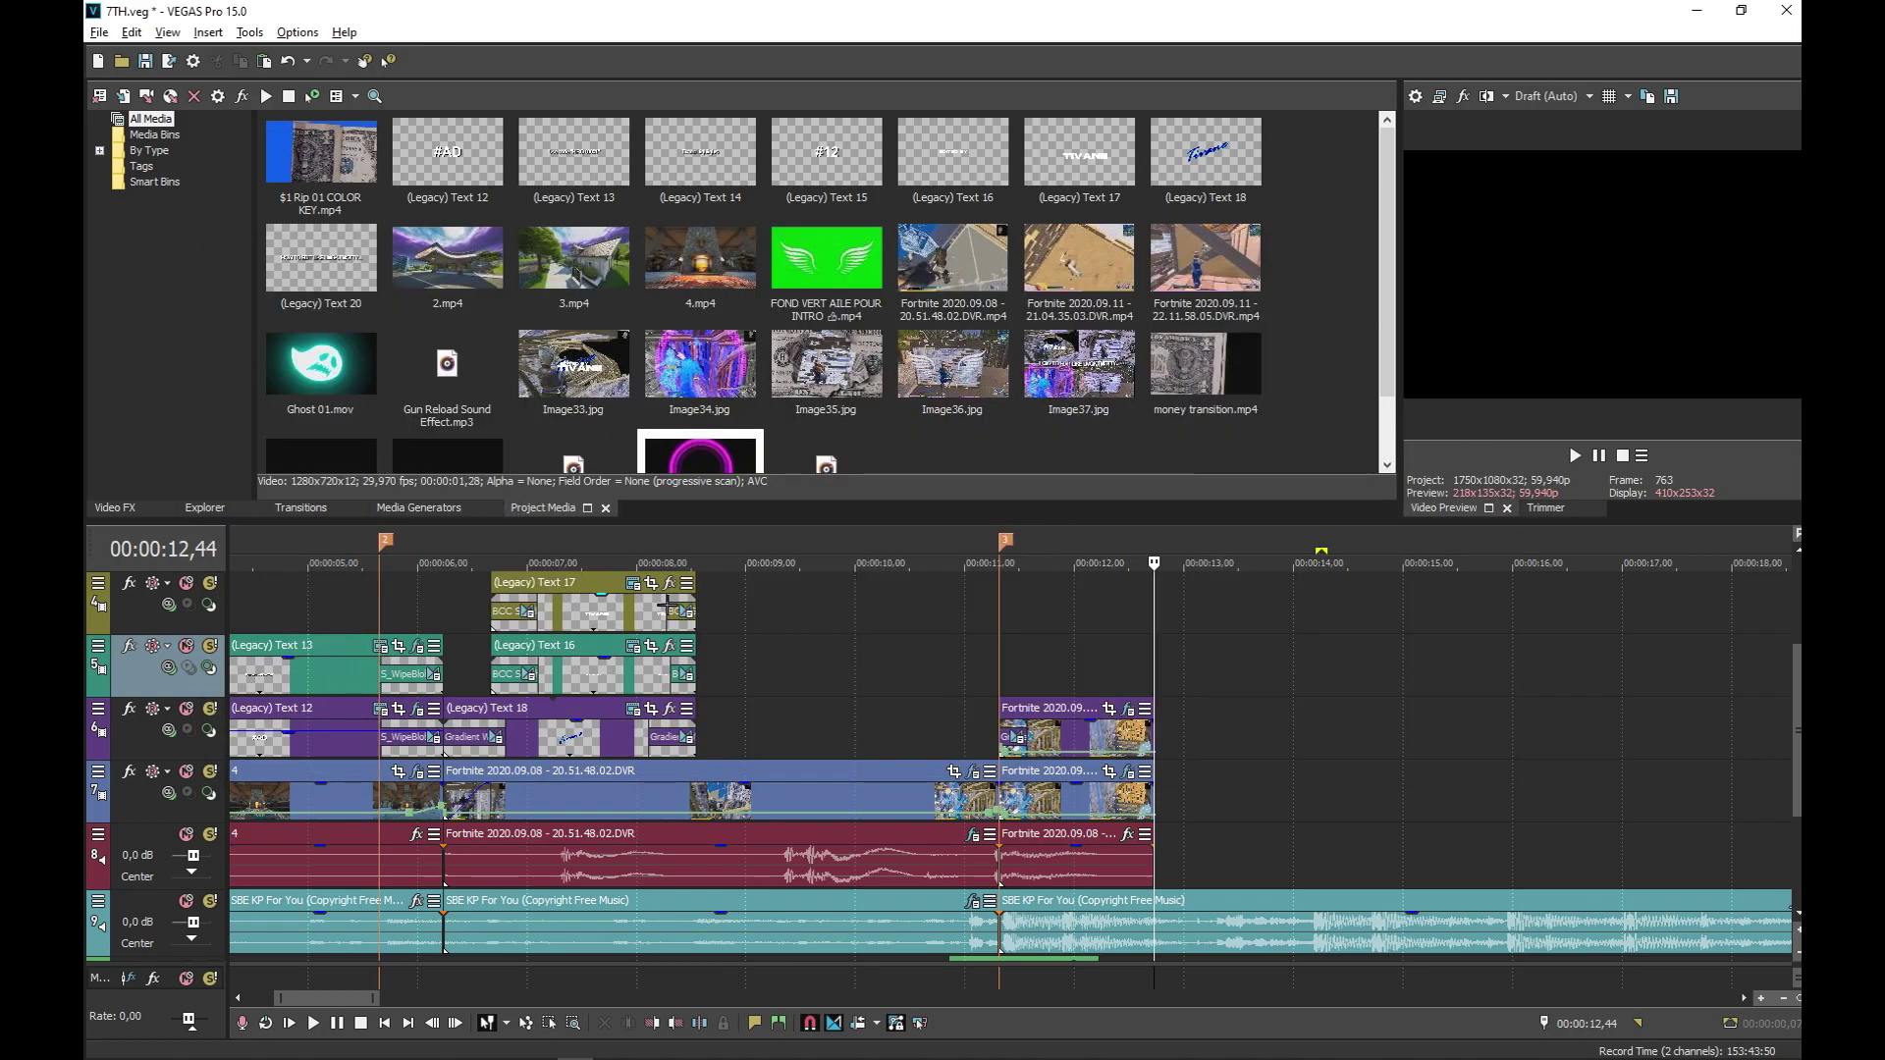
Open the generated media settings of the (Legacy) Text 17 title on track 4
left_click(645, 594)
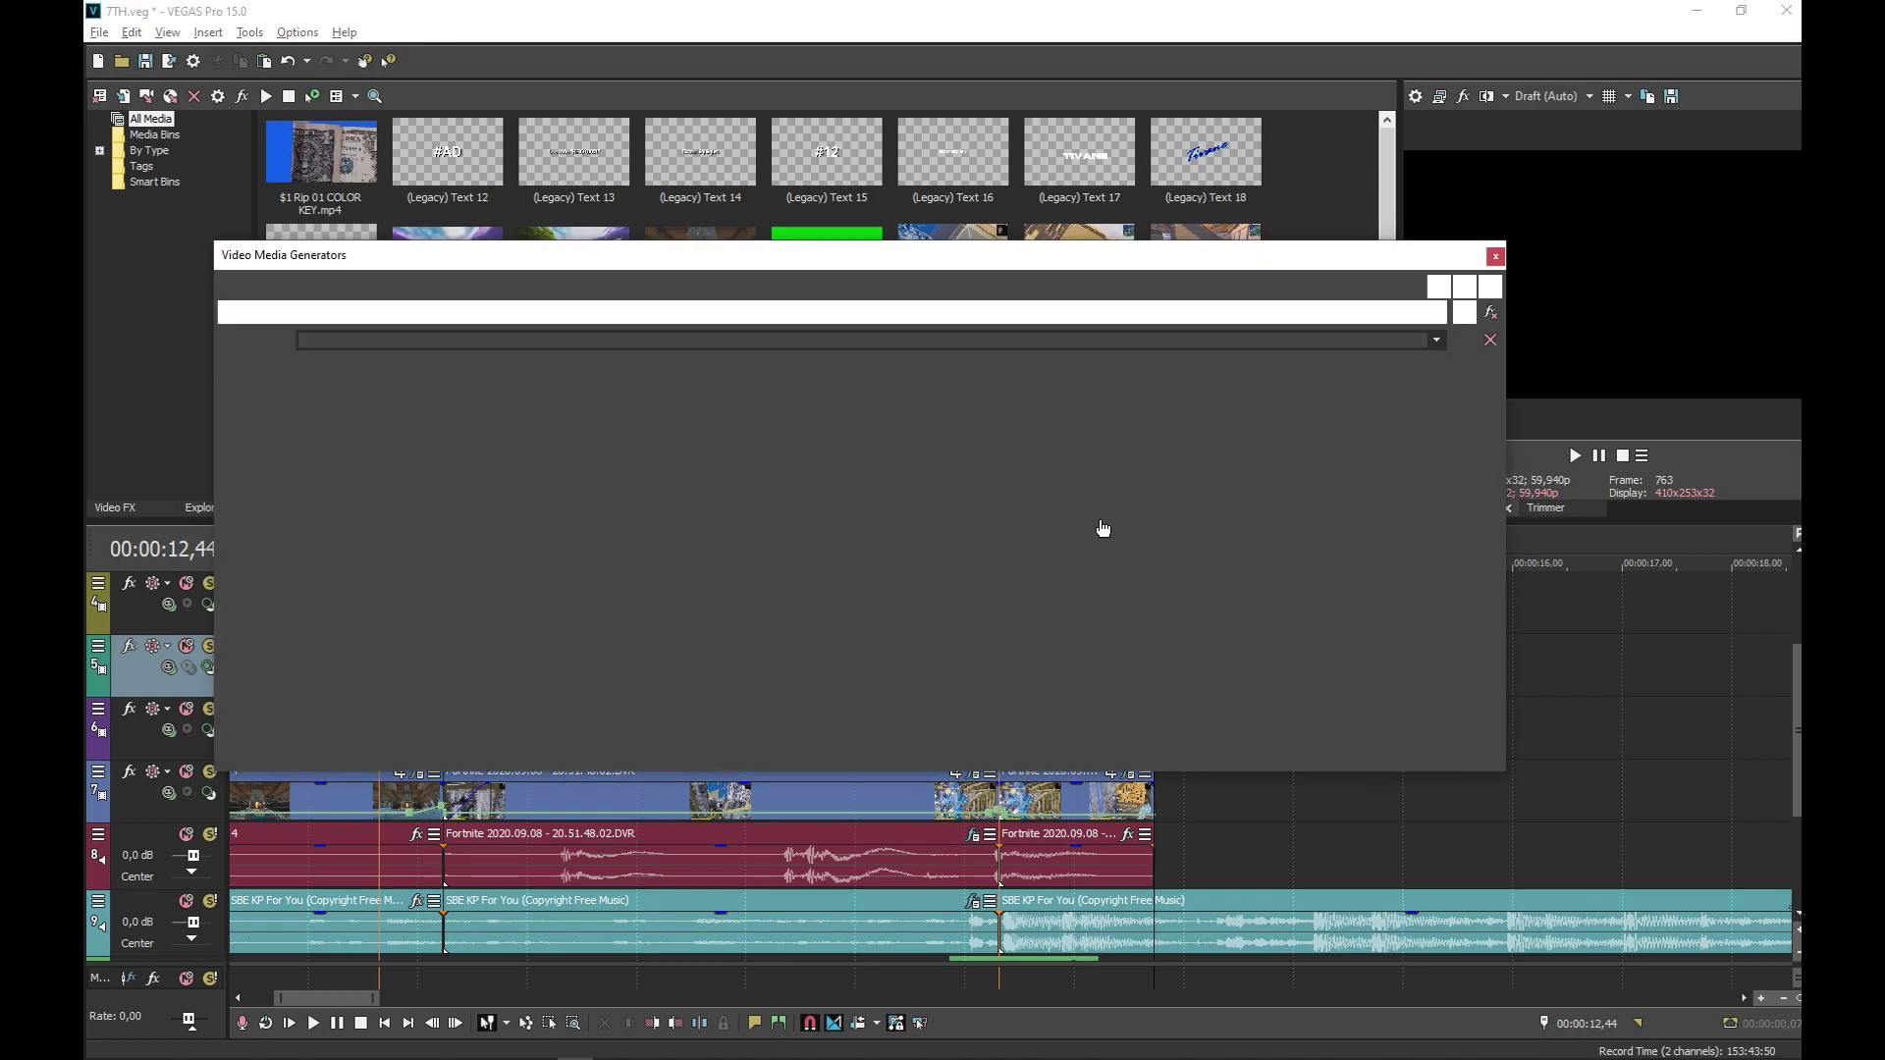
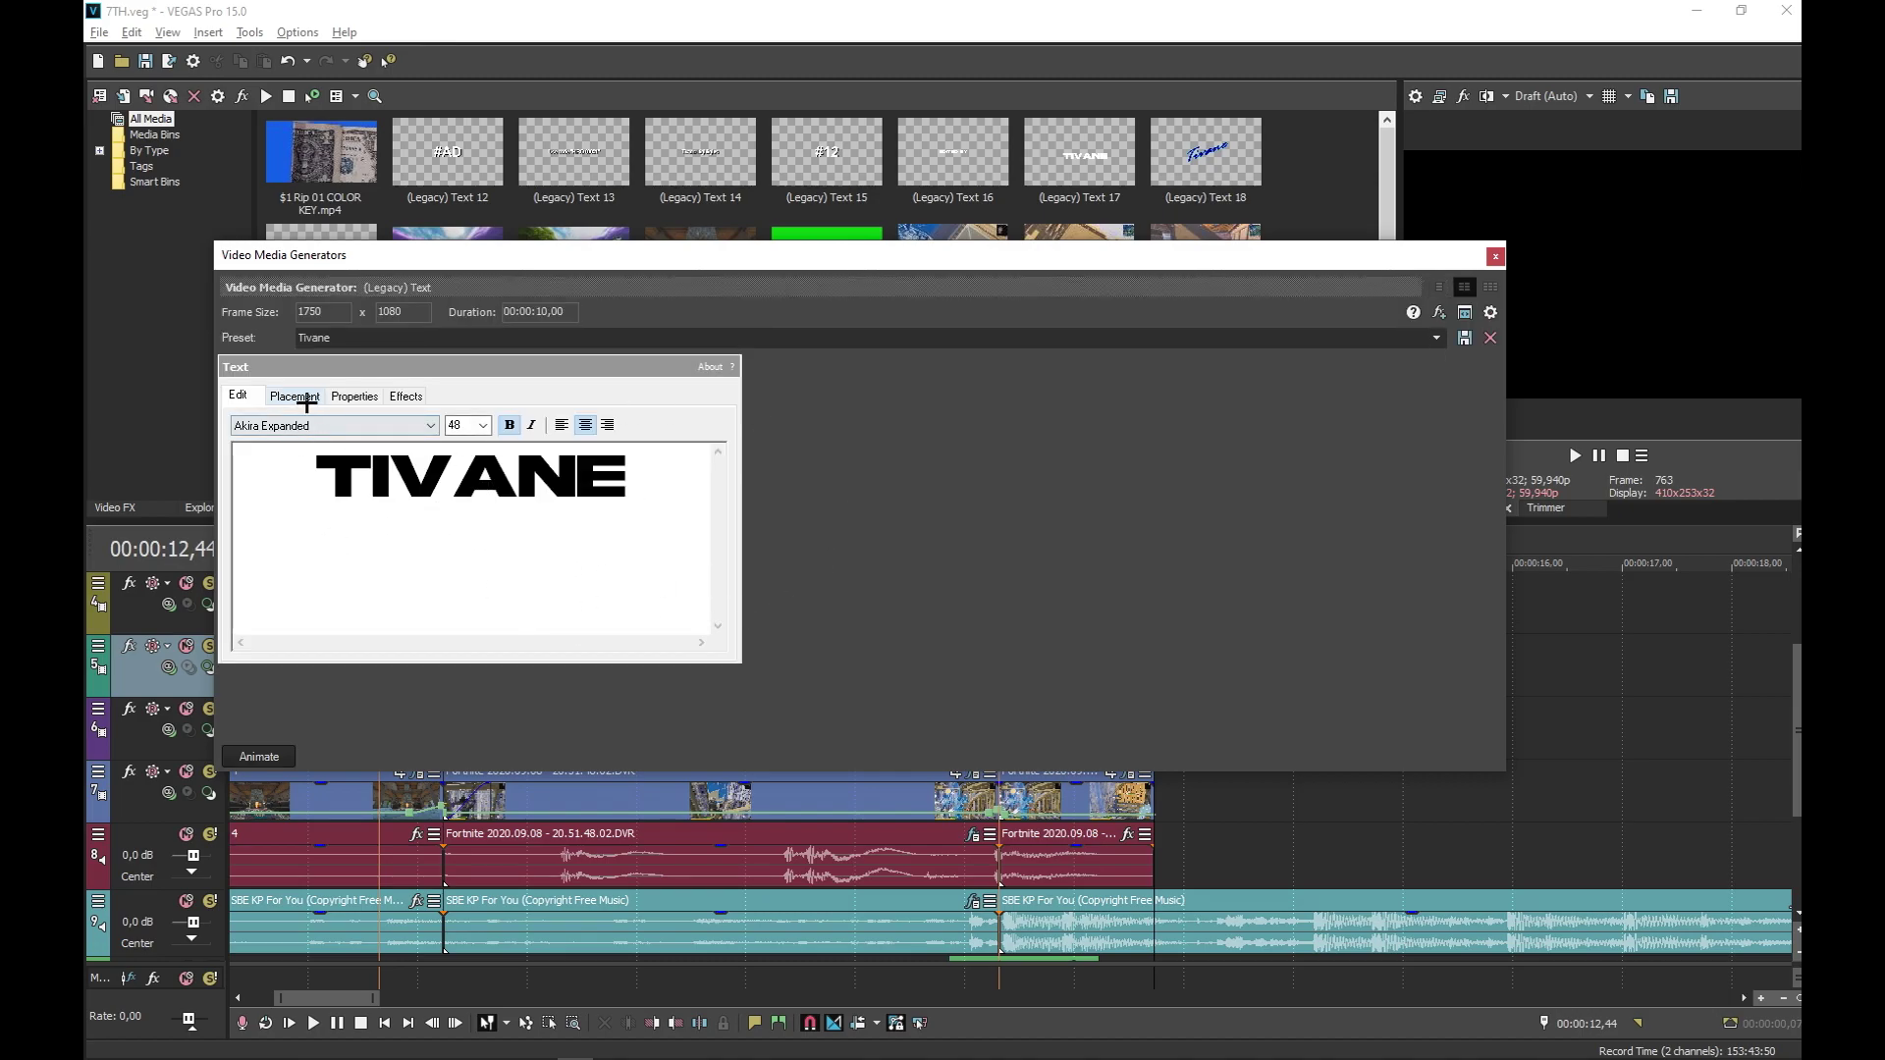
Review the placement, color and effects settings of the (Legacy) Text 17 title on track 4, leaving them as they are
left_click(306, 399)
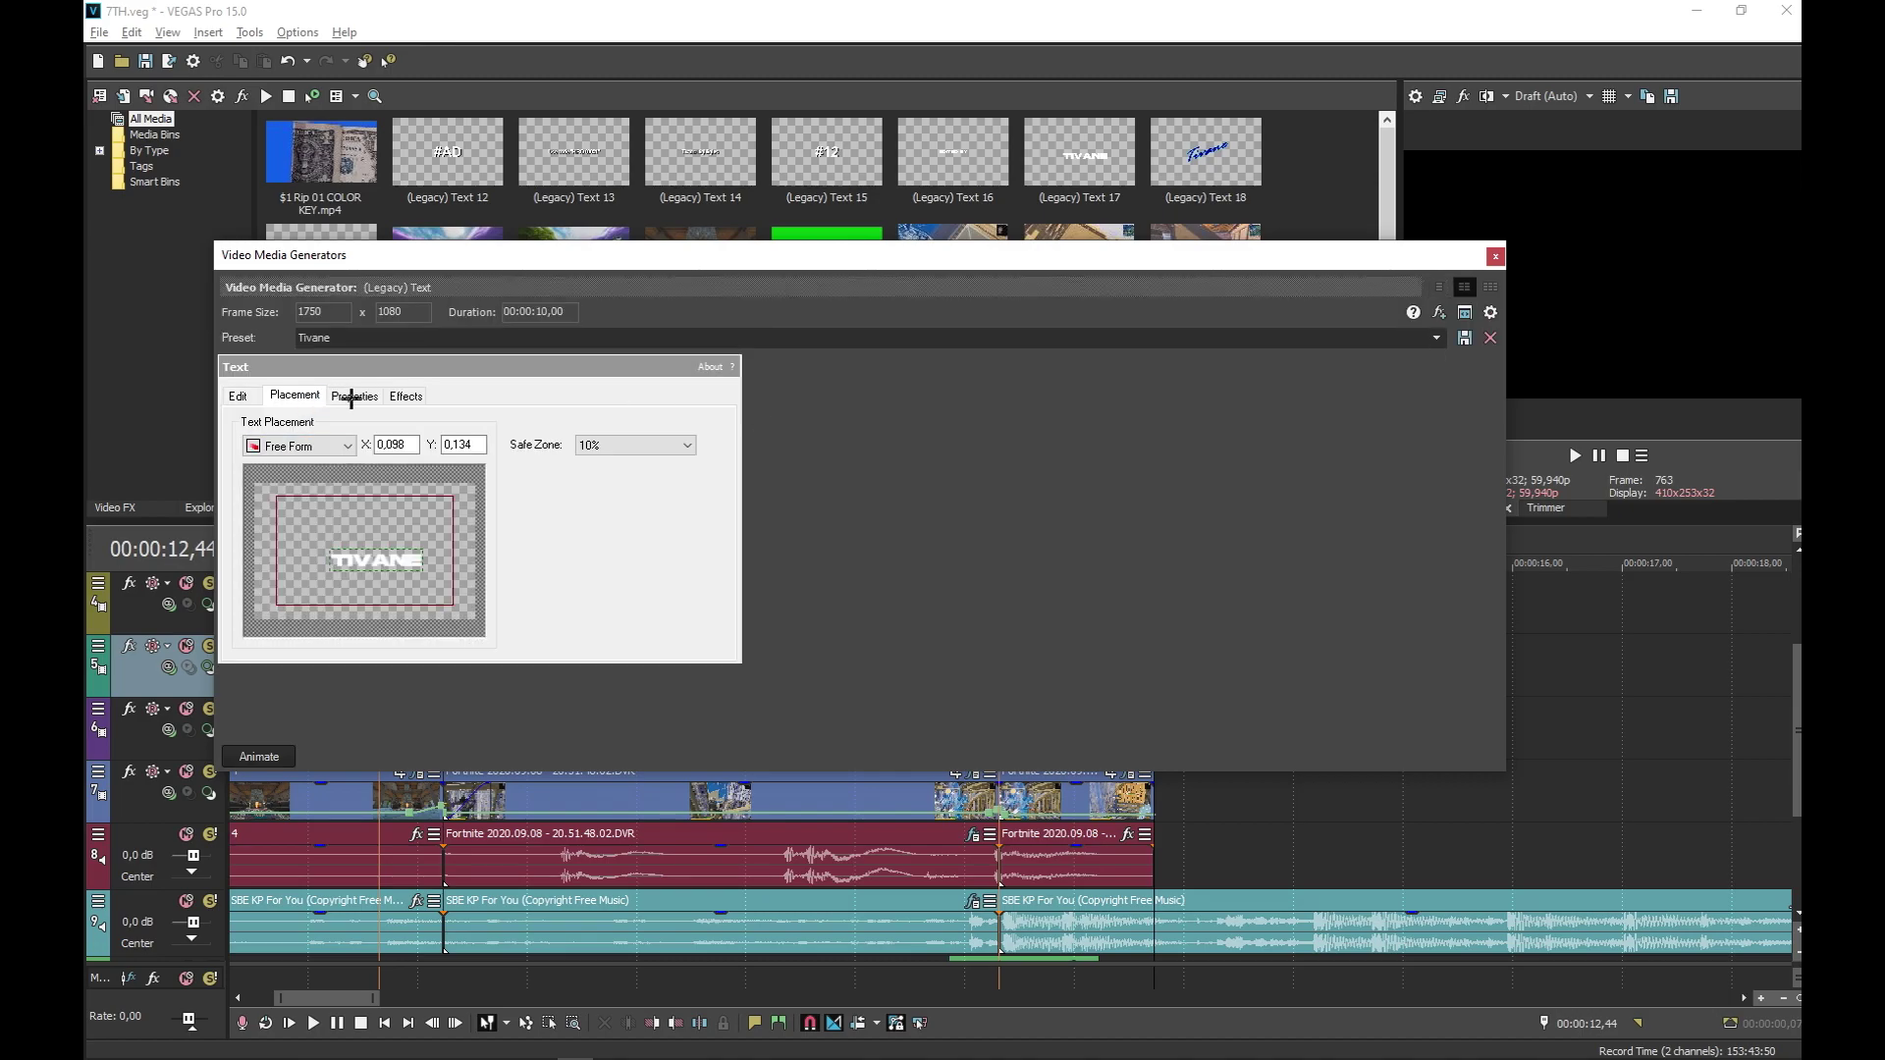
left_click(372, 406)
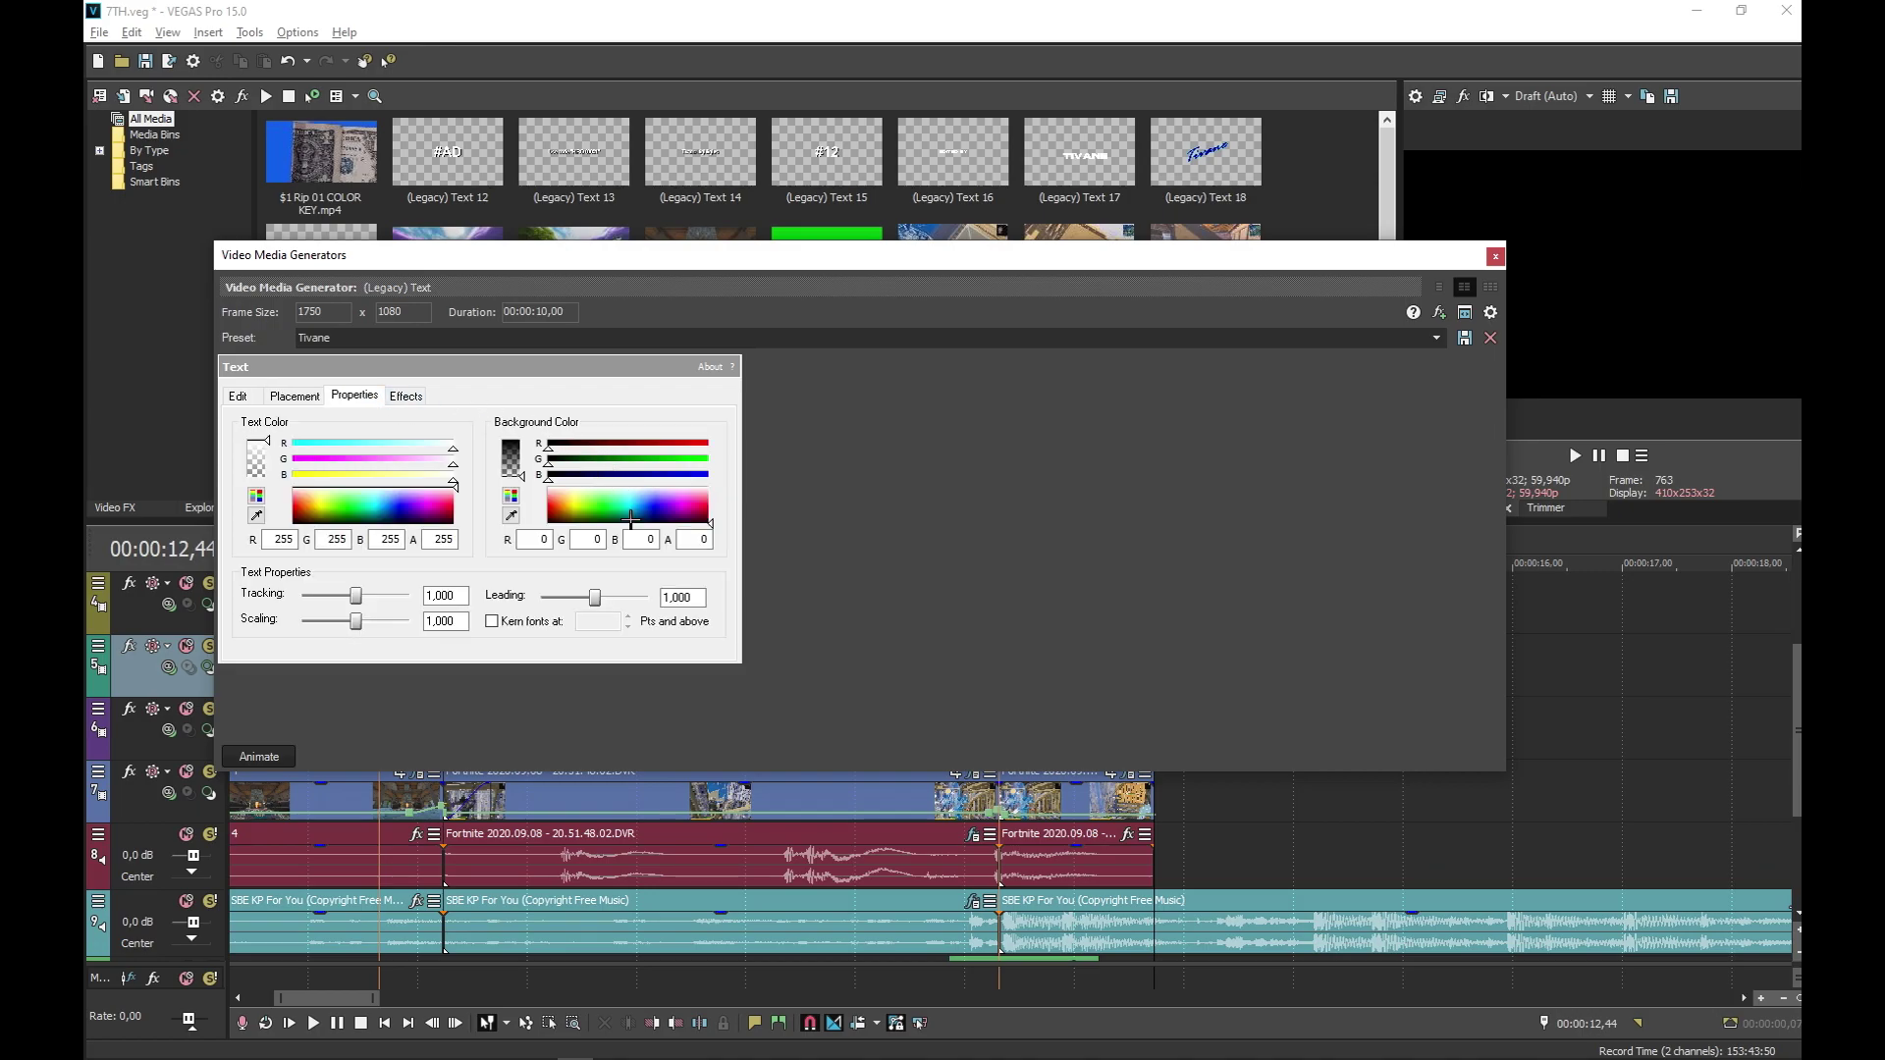
left_click(405, 395)
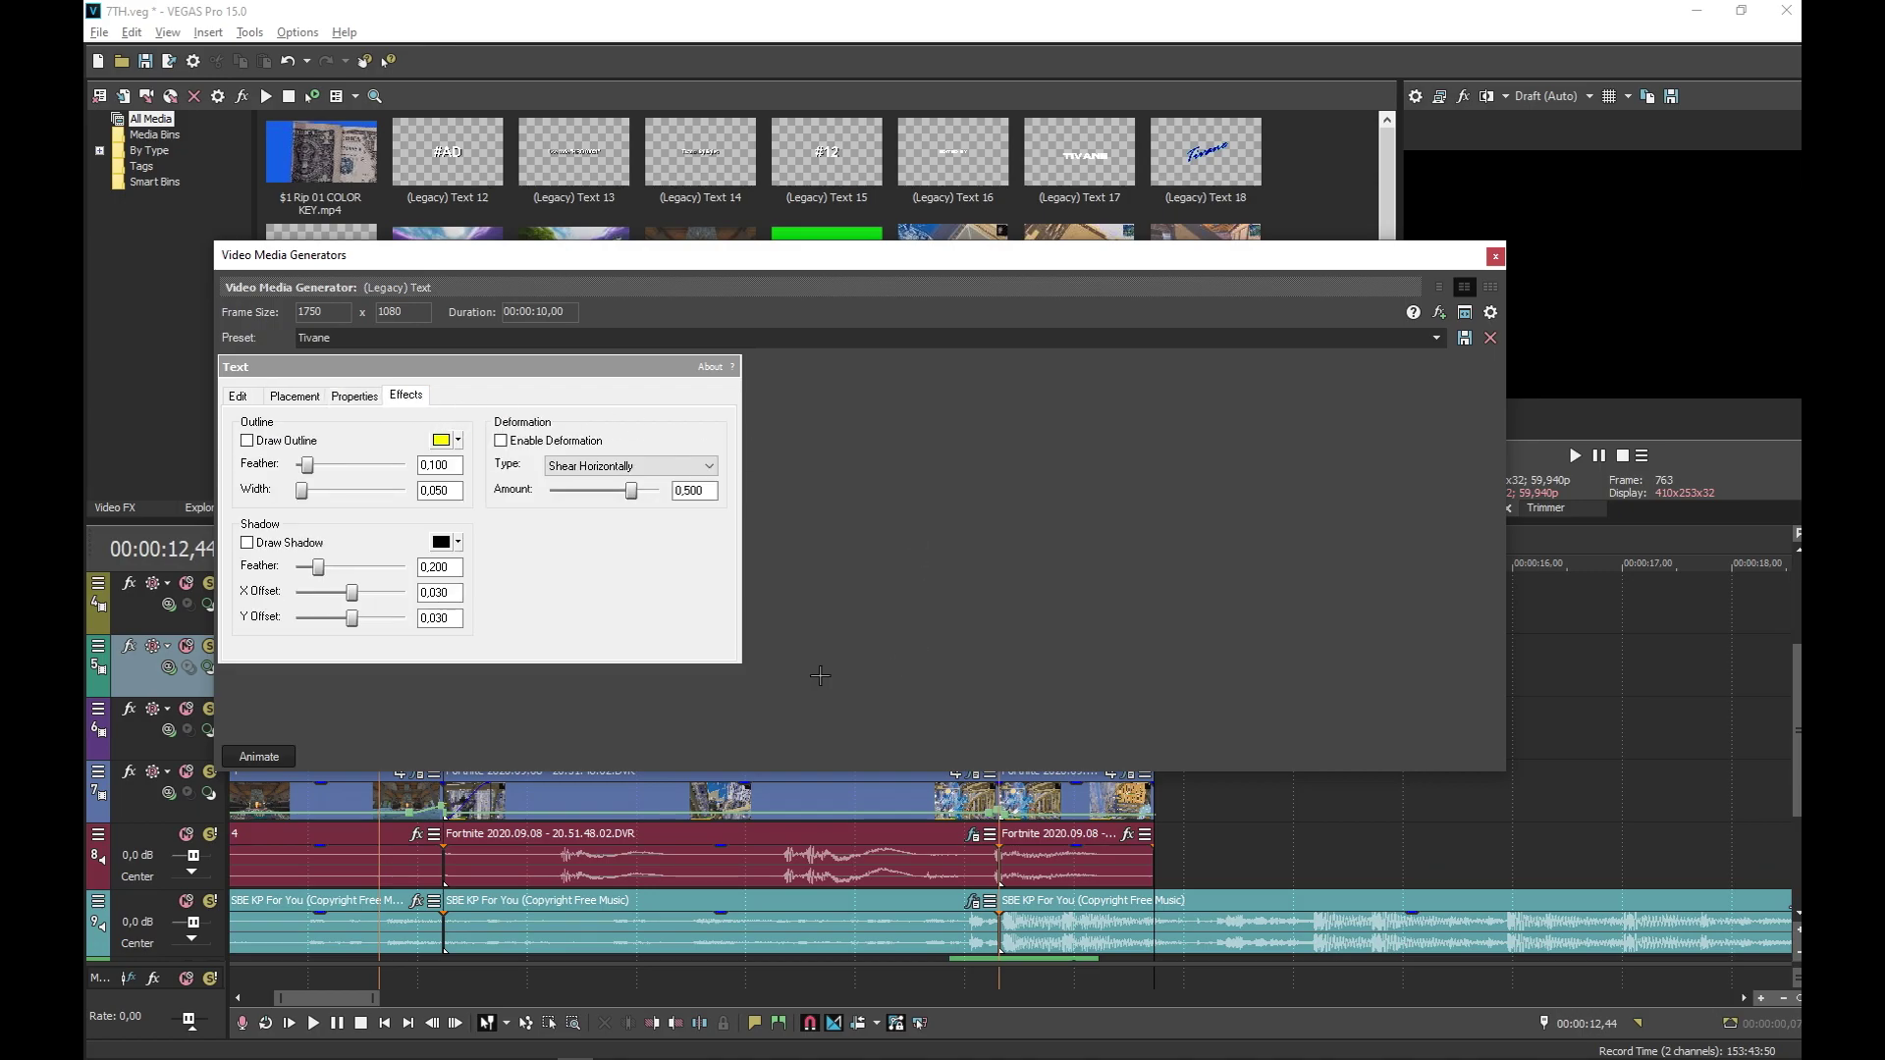
left_click(1495, 257)
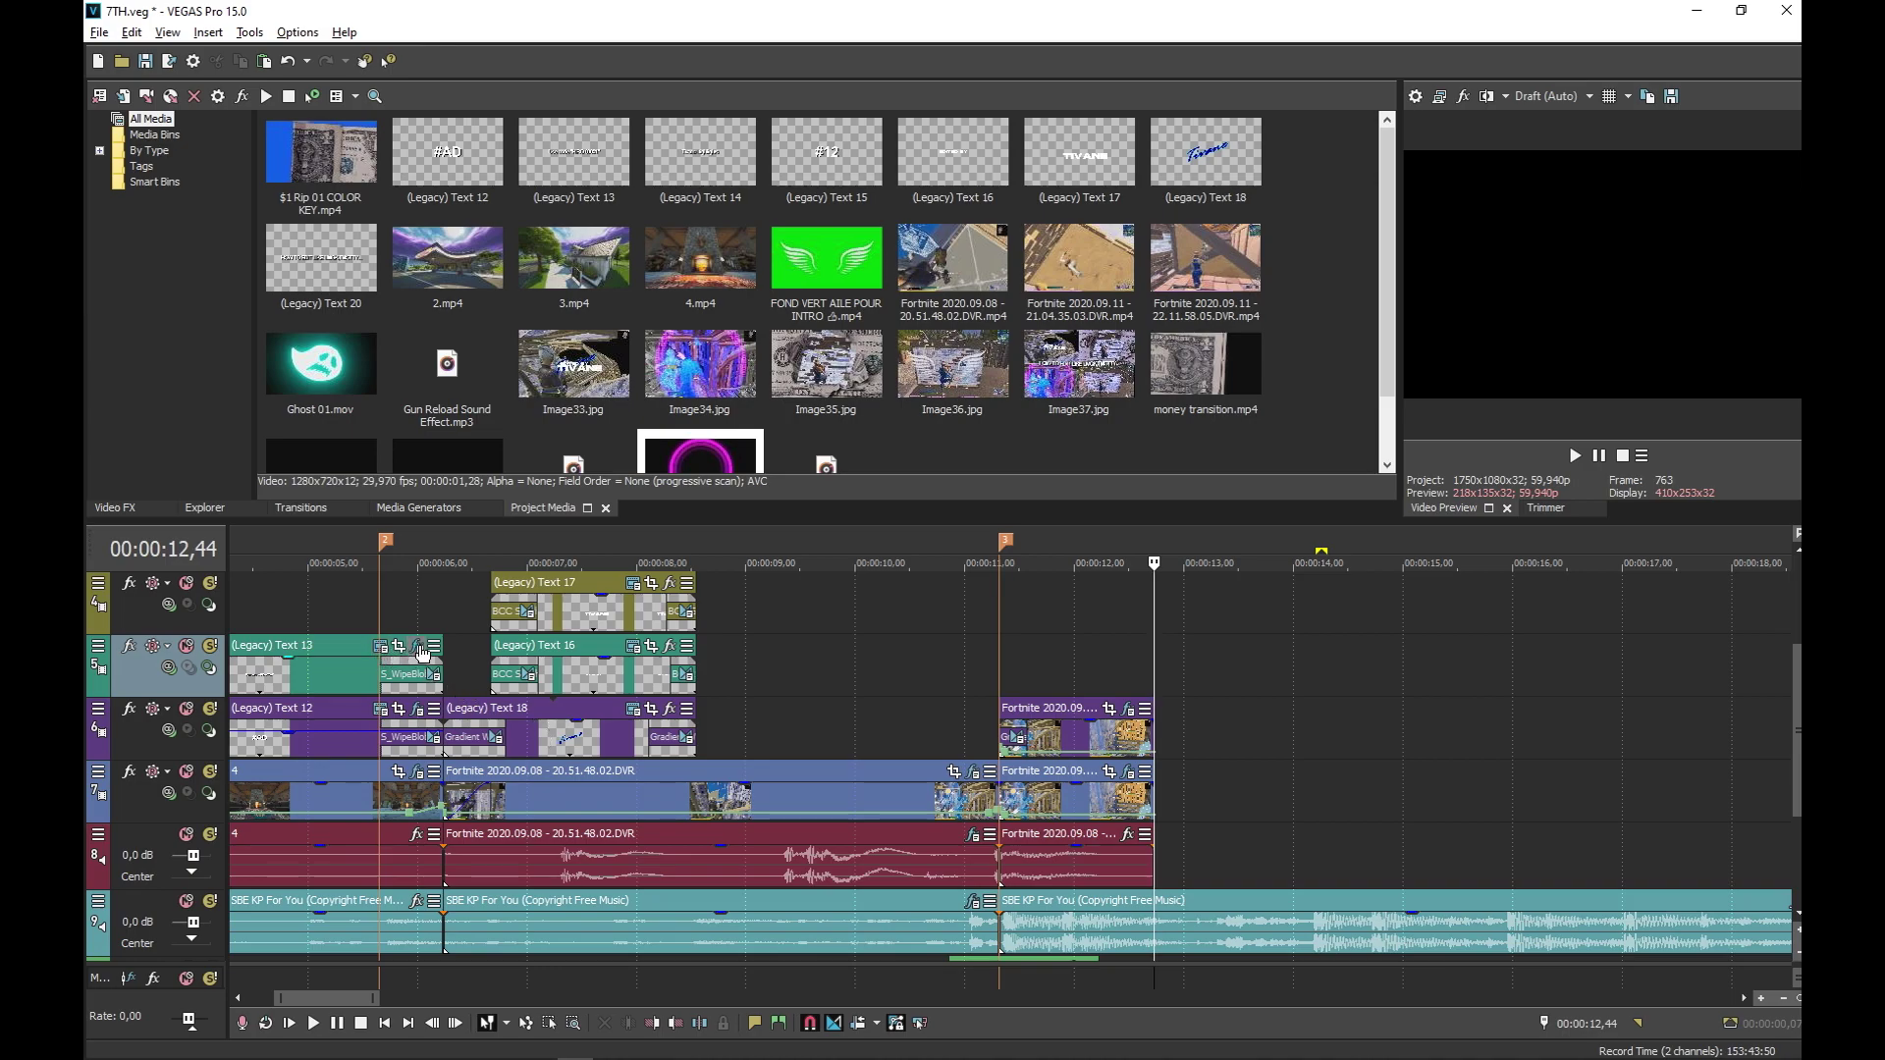
Examine the S_DistortRGB event effect settings of the (Legacy) Text 13 title on track 5
left_click(419, 648)
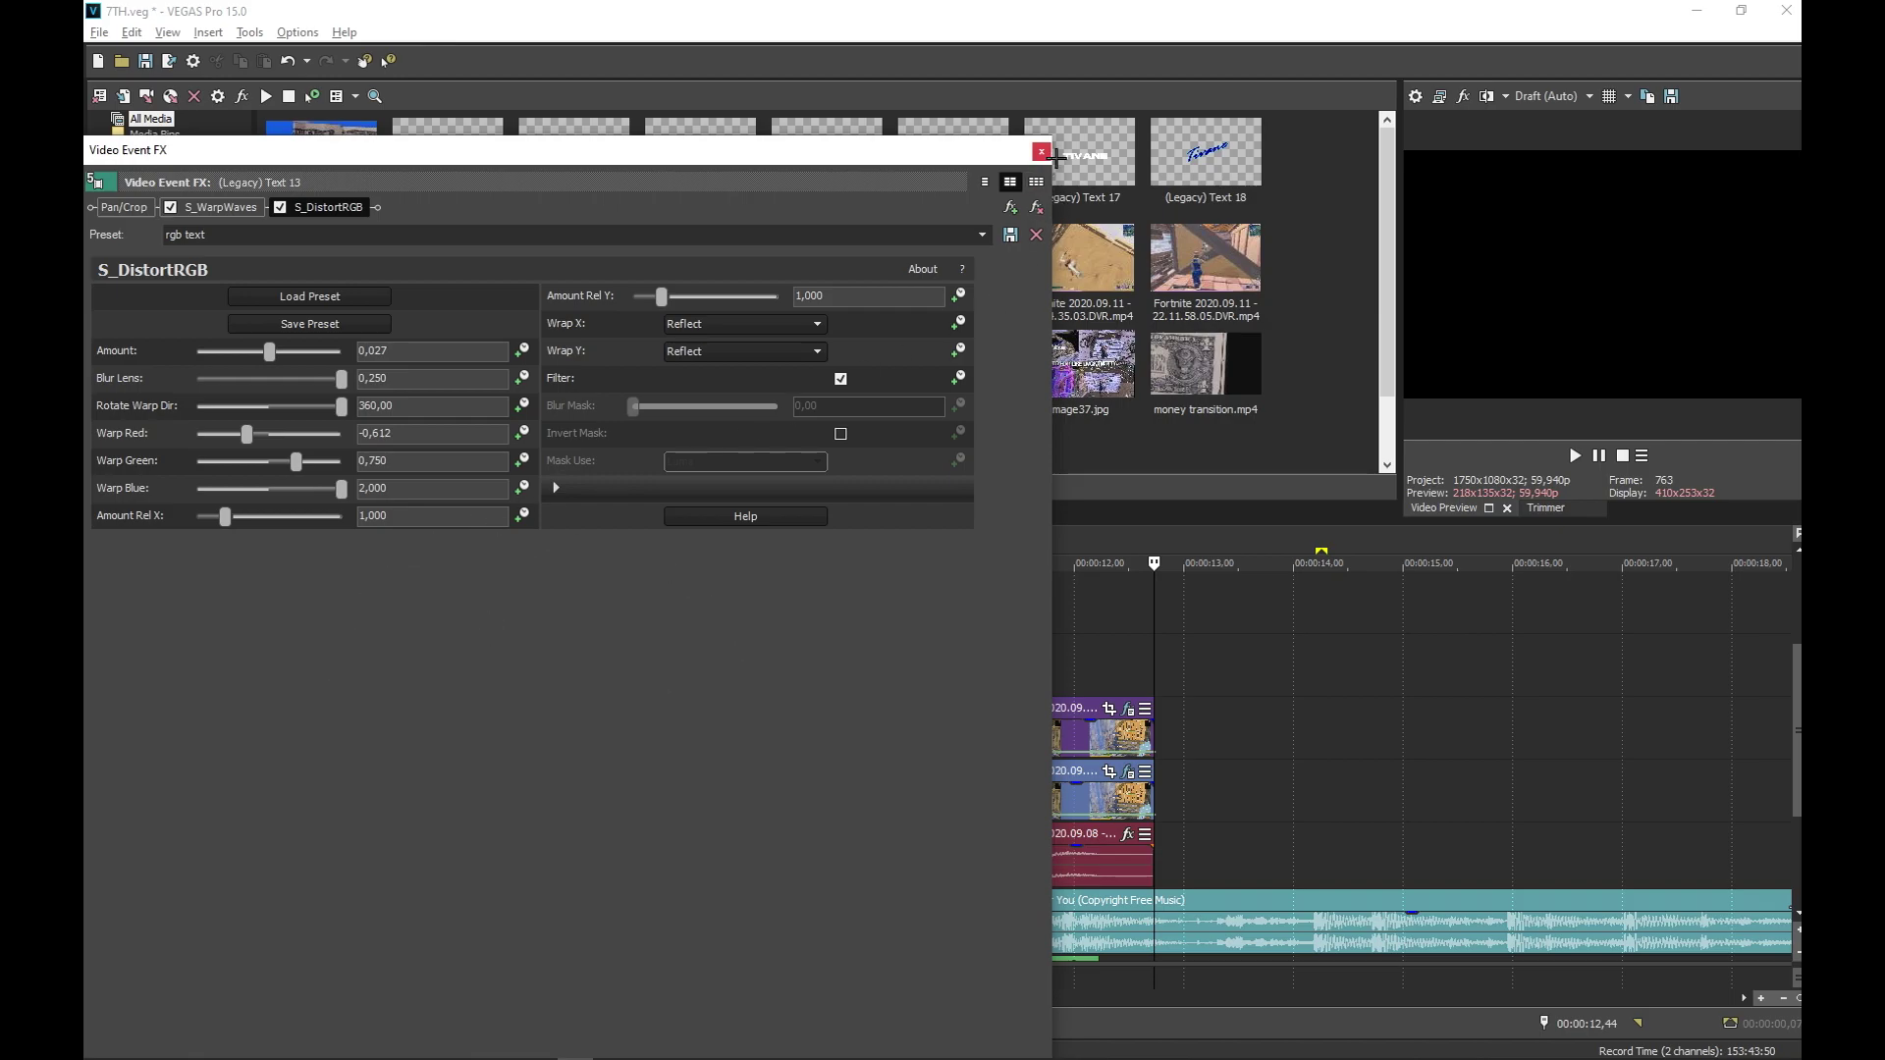
left_click(1042, 152)
Add the project media clip Fortnite 2020.09.11 - 21.04.35.03.DVR.mp4 to track 7 at the end of the last gameplay clip
left_click(319, 510)
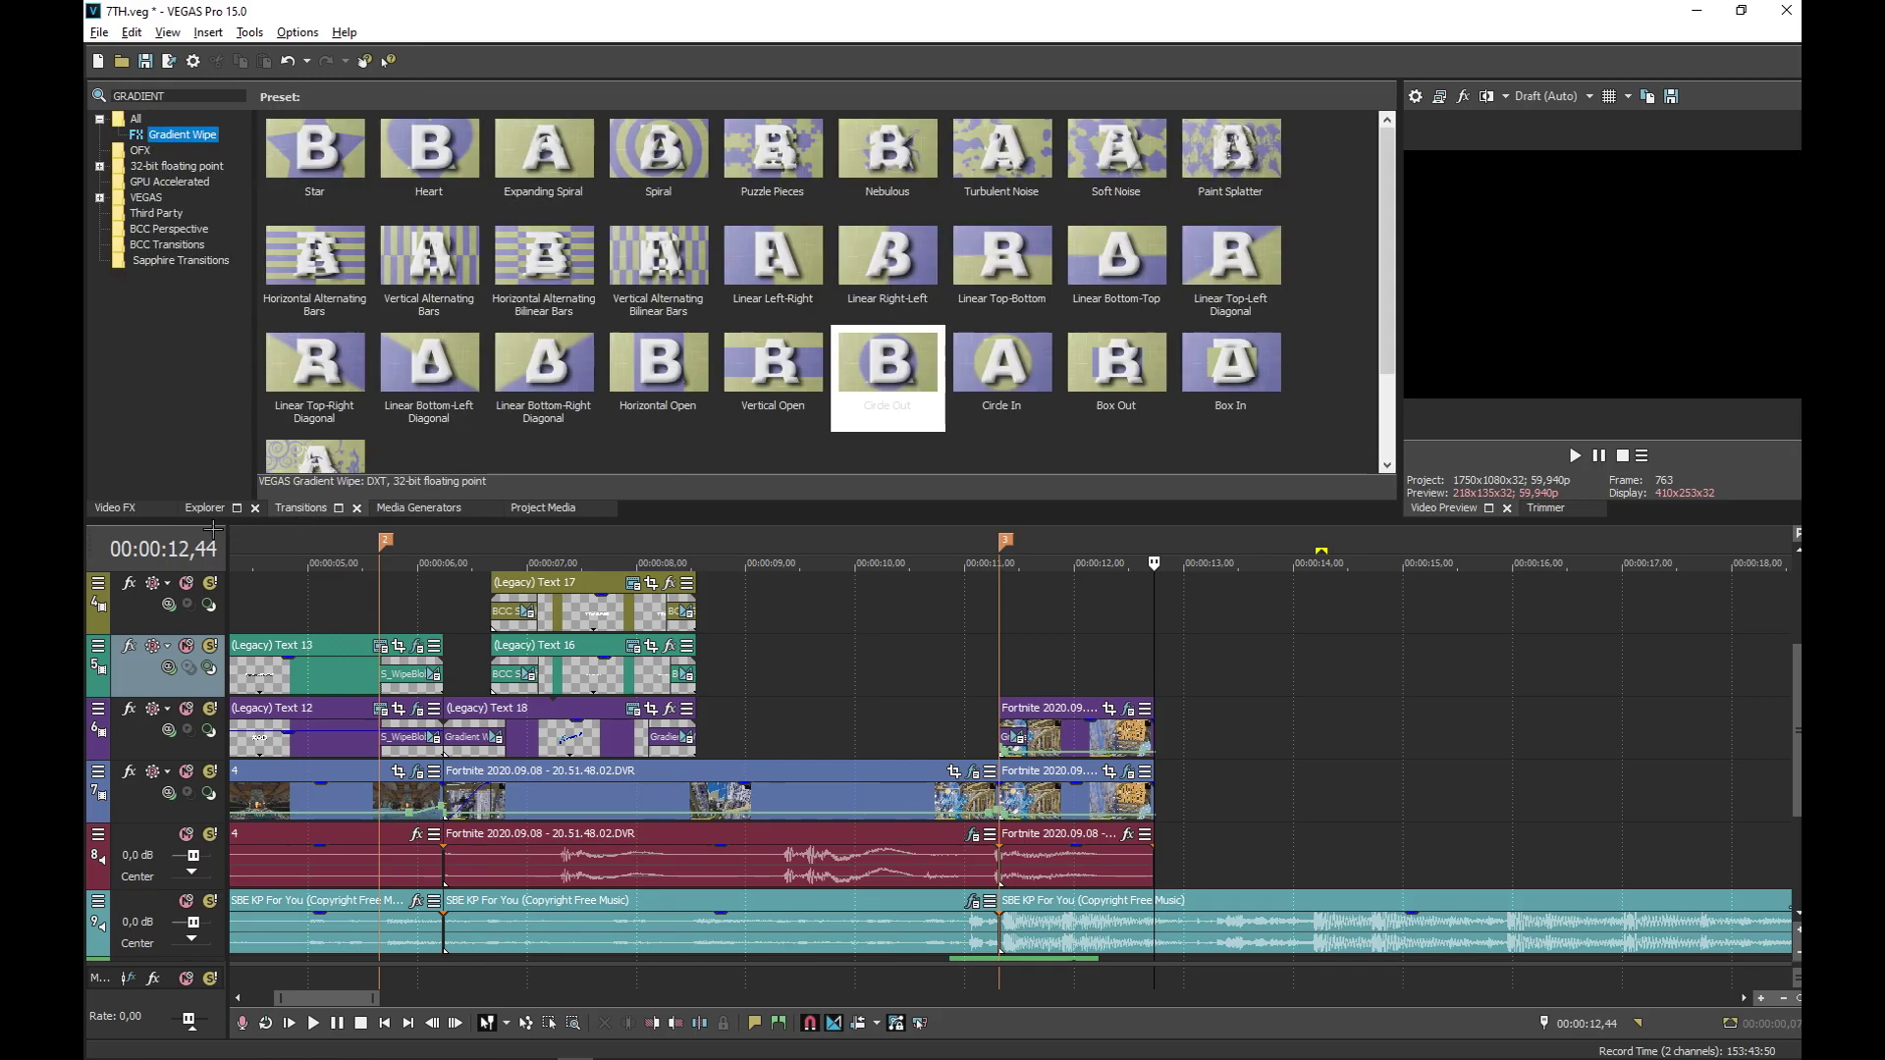
left_click(589, 510)
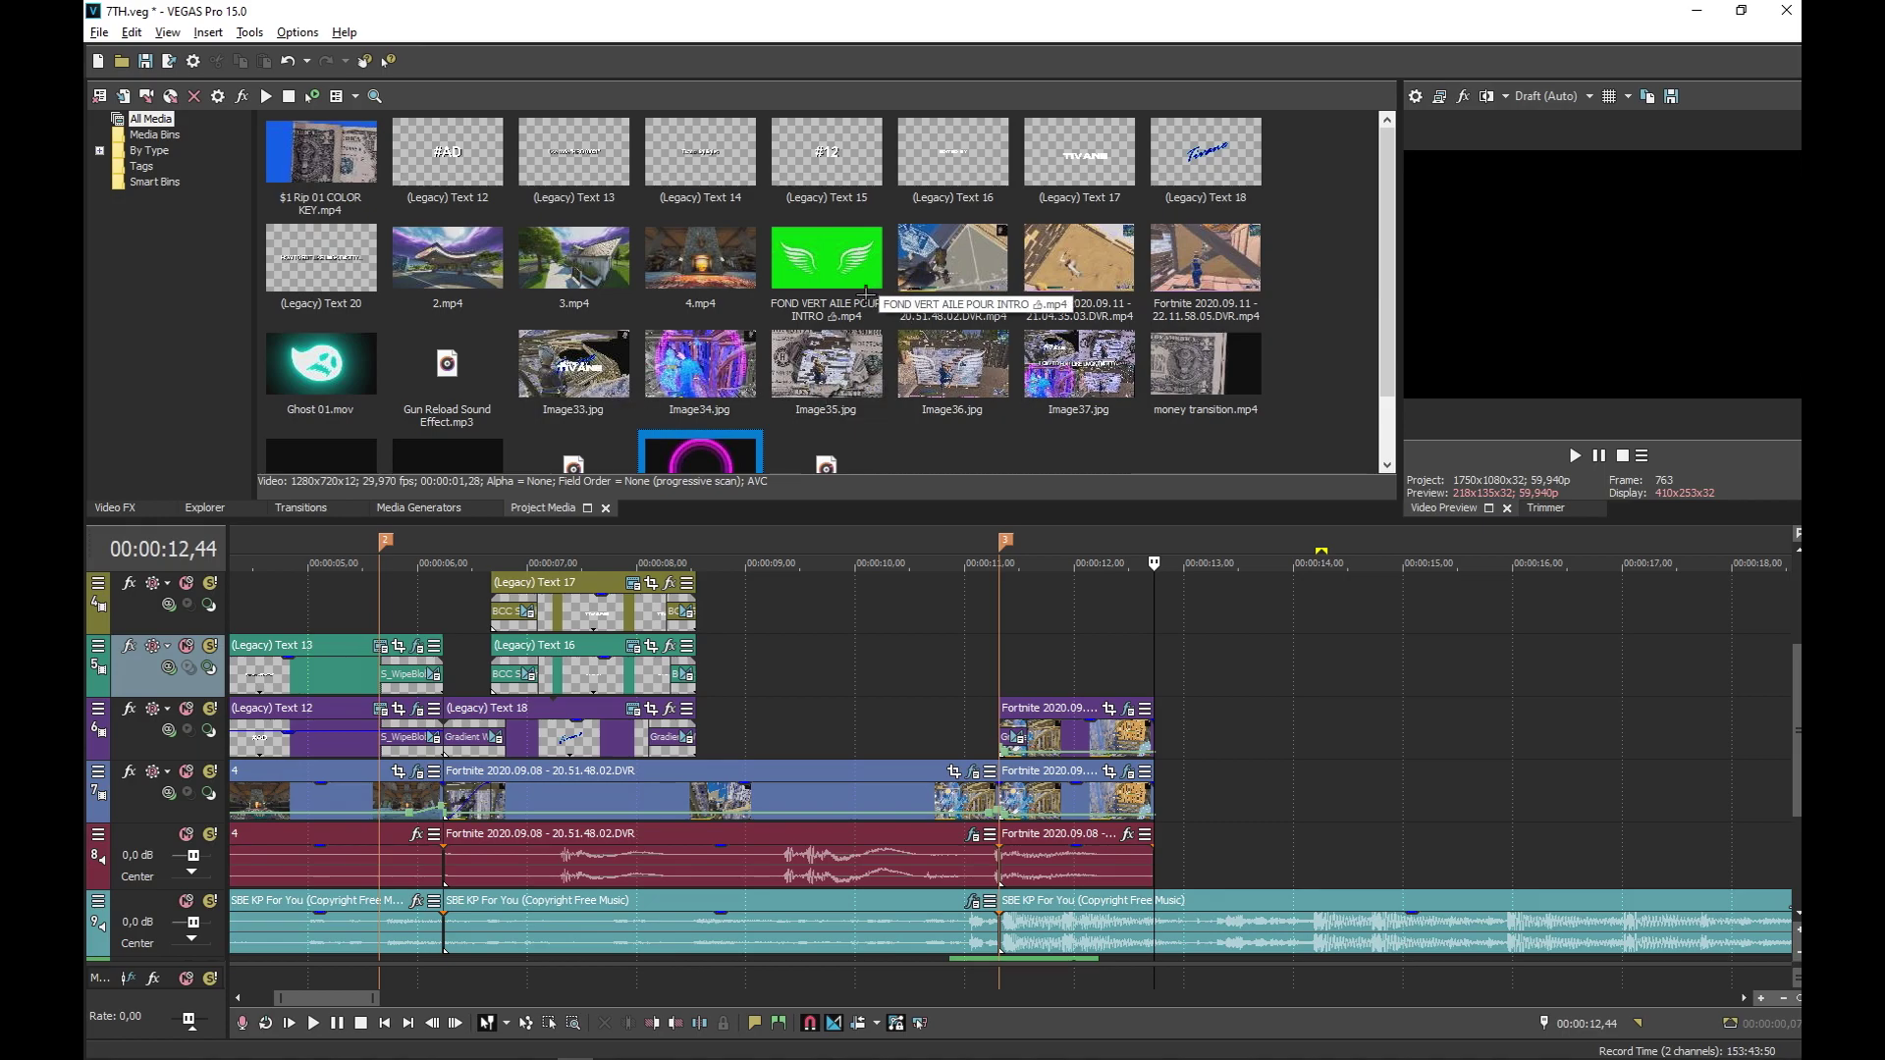
left_click_drag(1066, 286, 1186, 763)
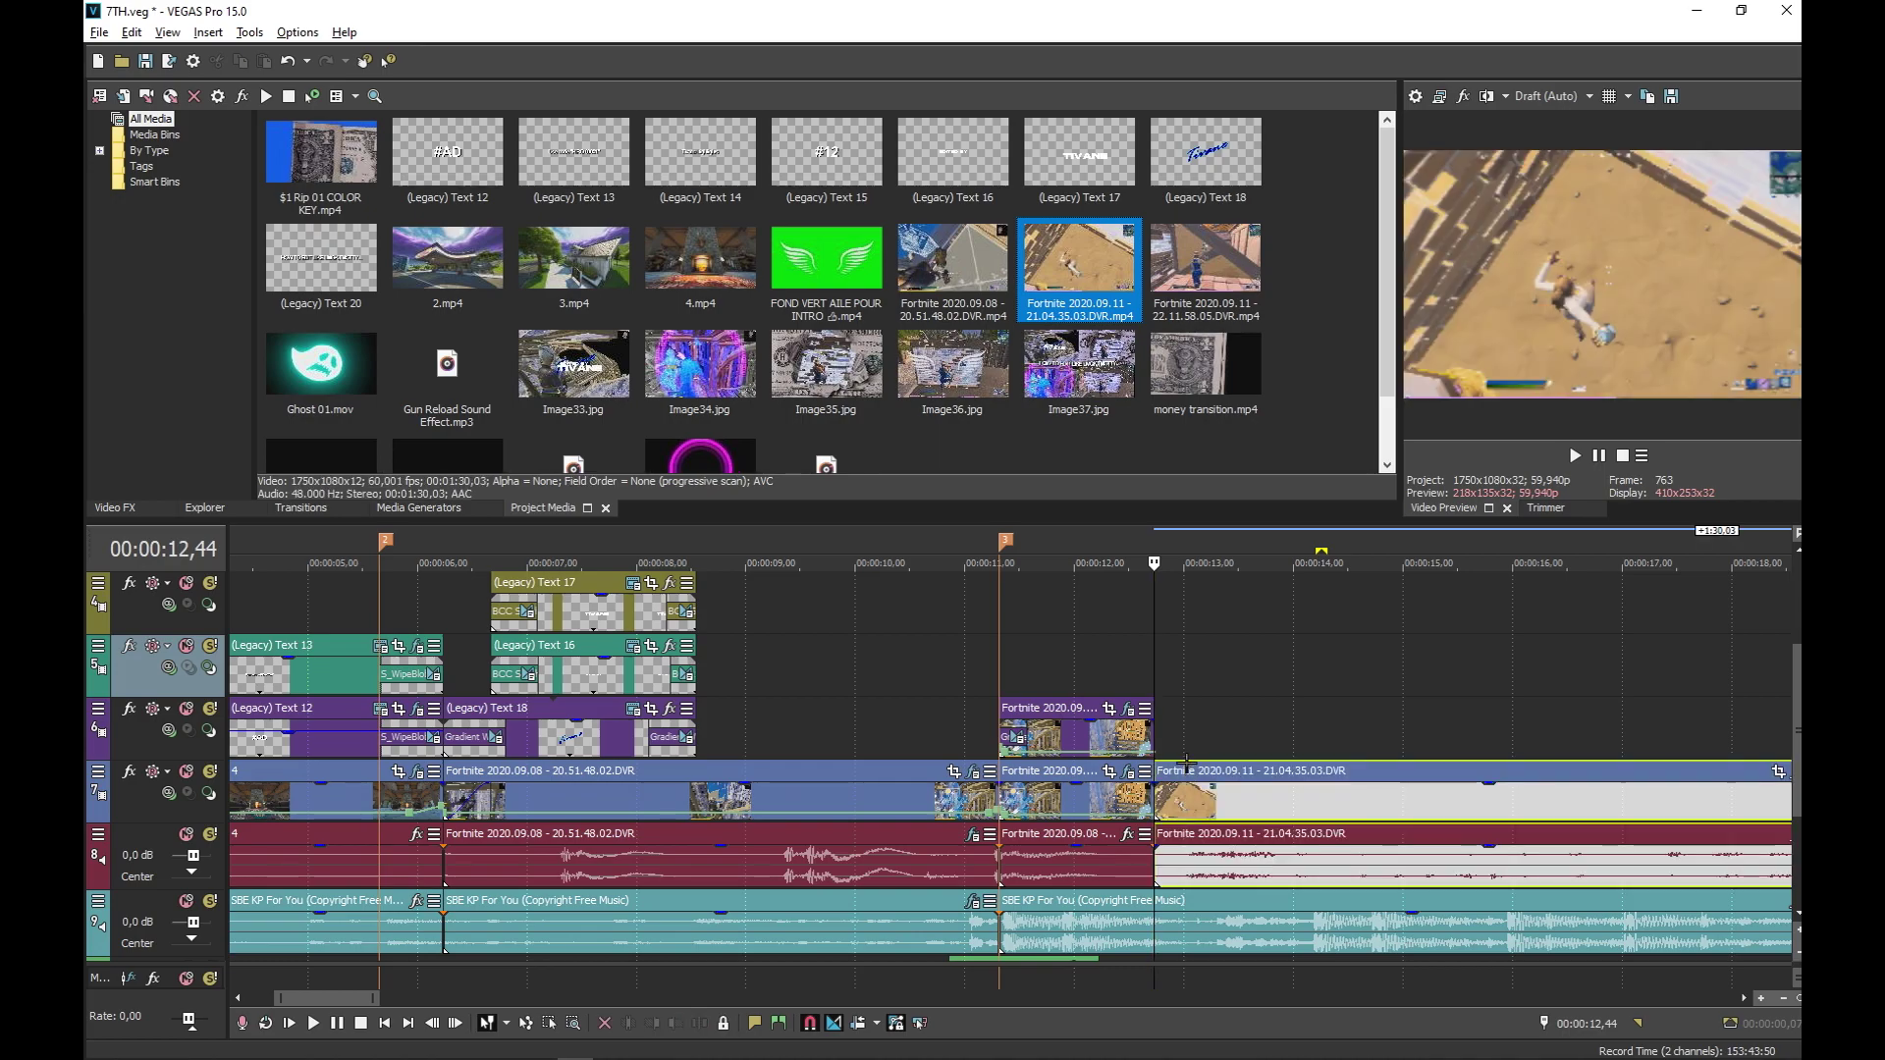
scroll(1216, 757, "down", 8)
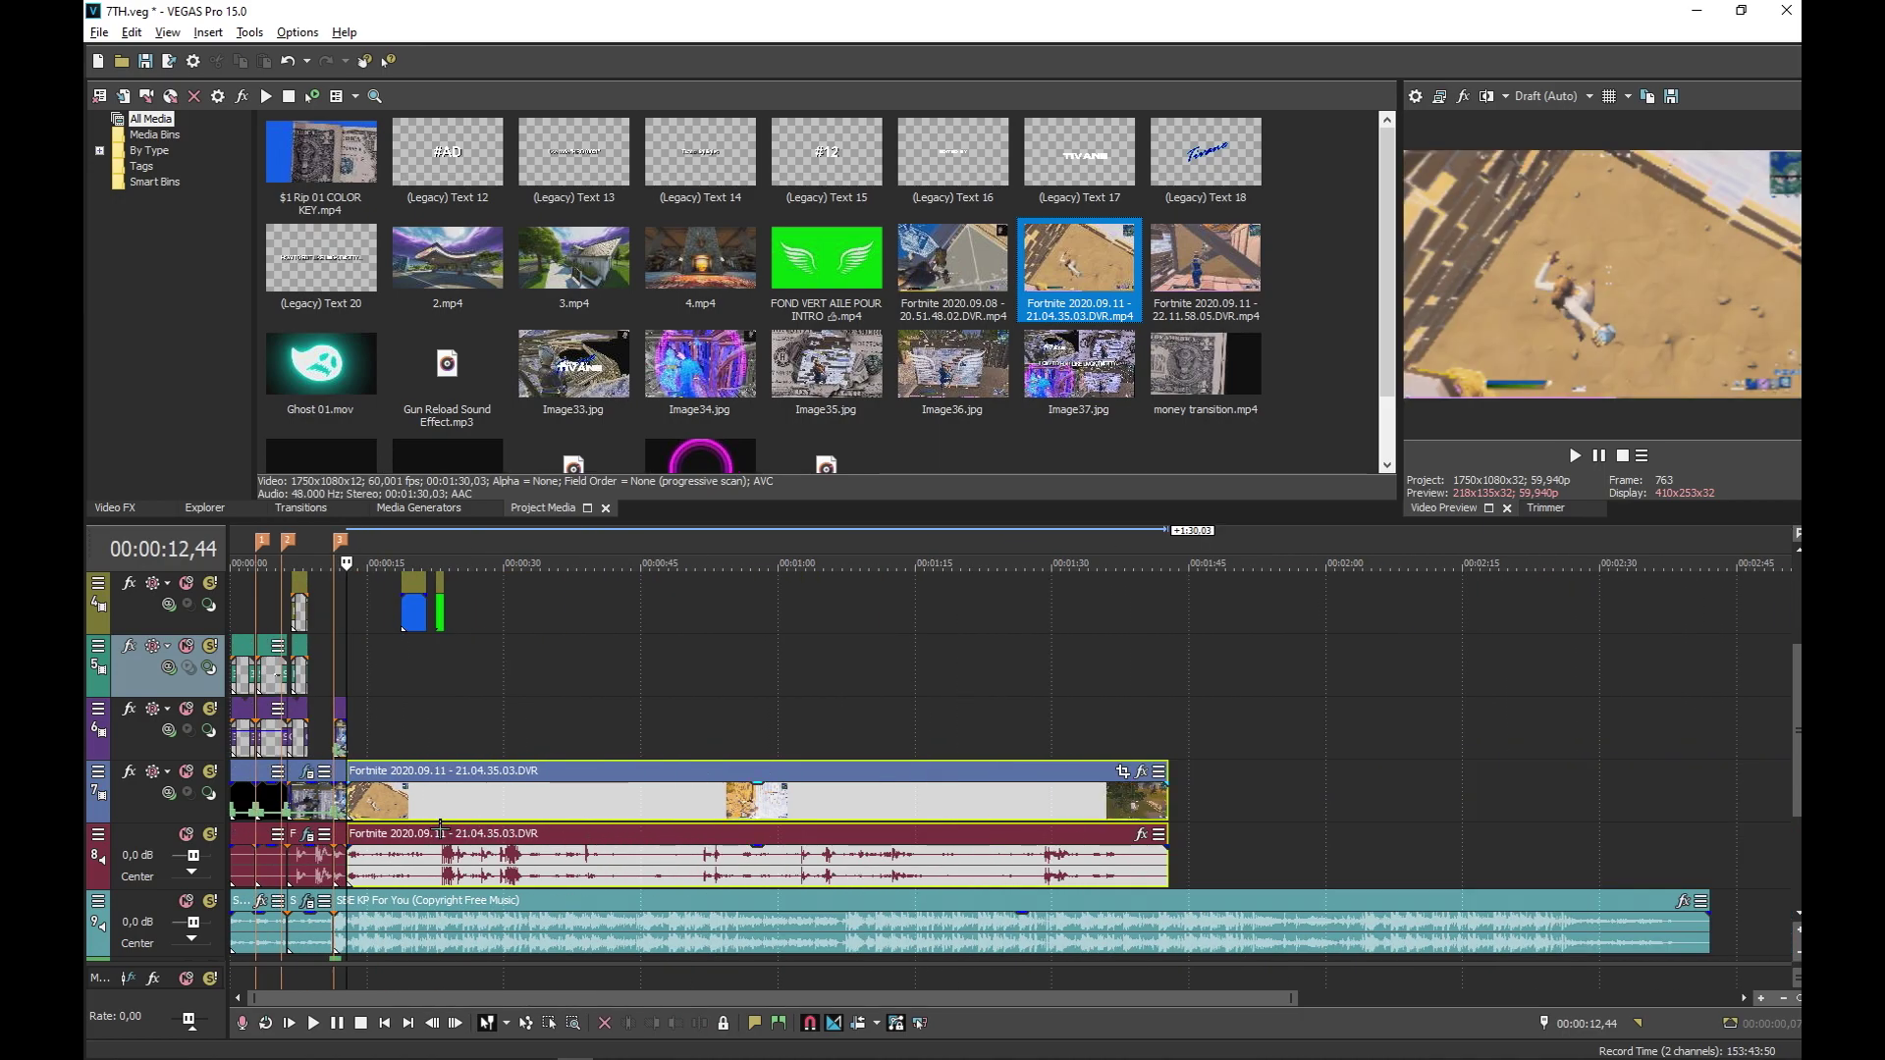
Trim the start and end of the newly added gameplay clip on track 7 and play back the timeline from the preceding clip's end
left_click_drag(365, 818, 417, 805)
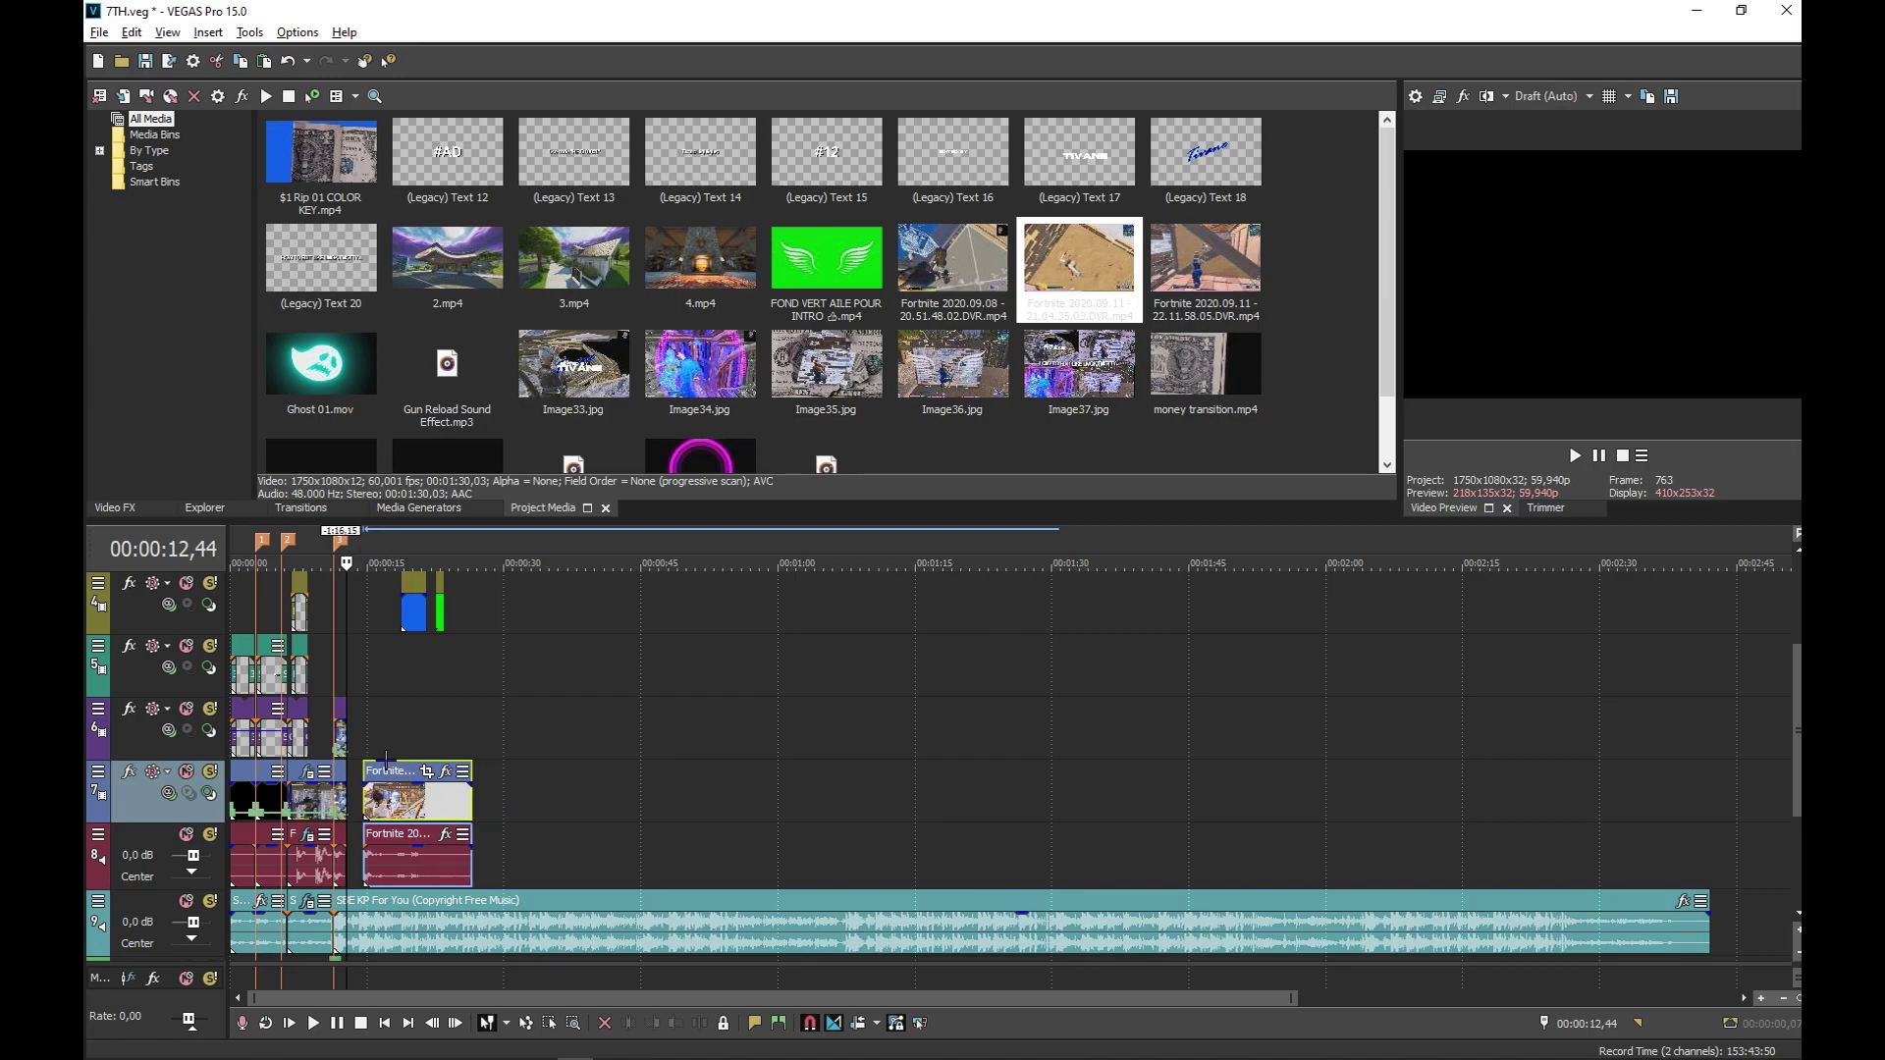
left_click(371, 726)
left_click(349, 692)
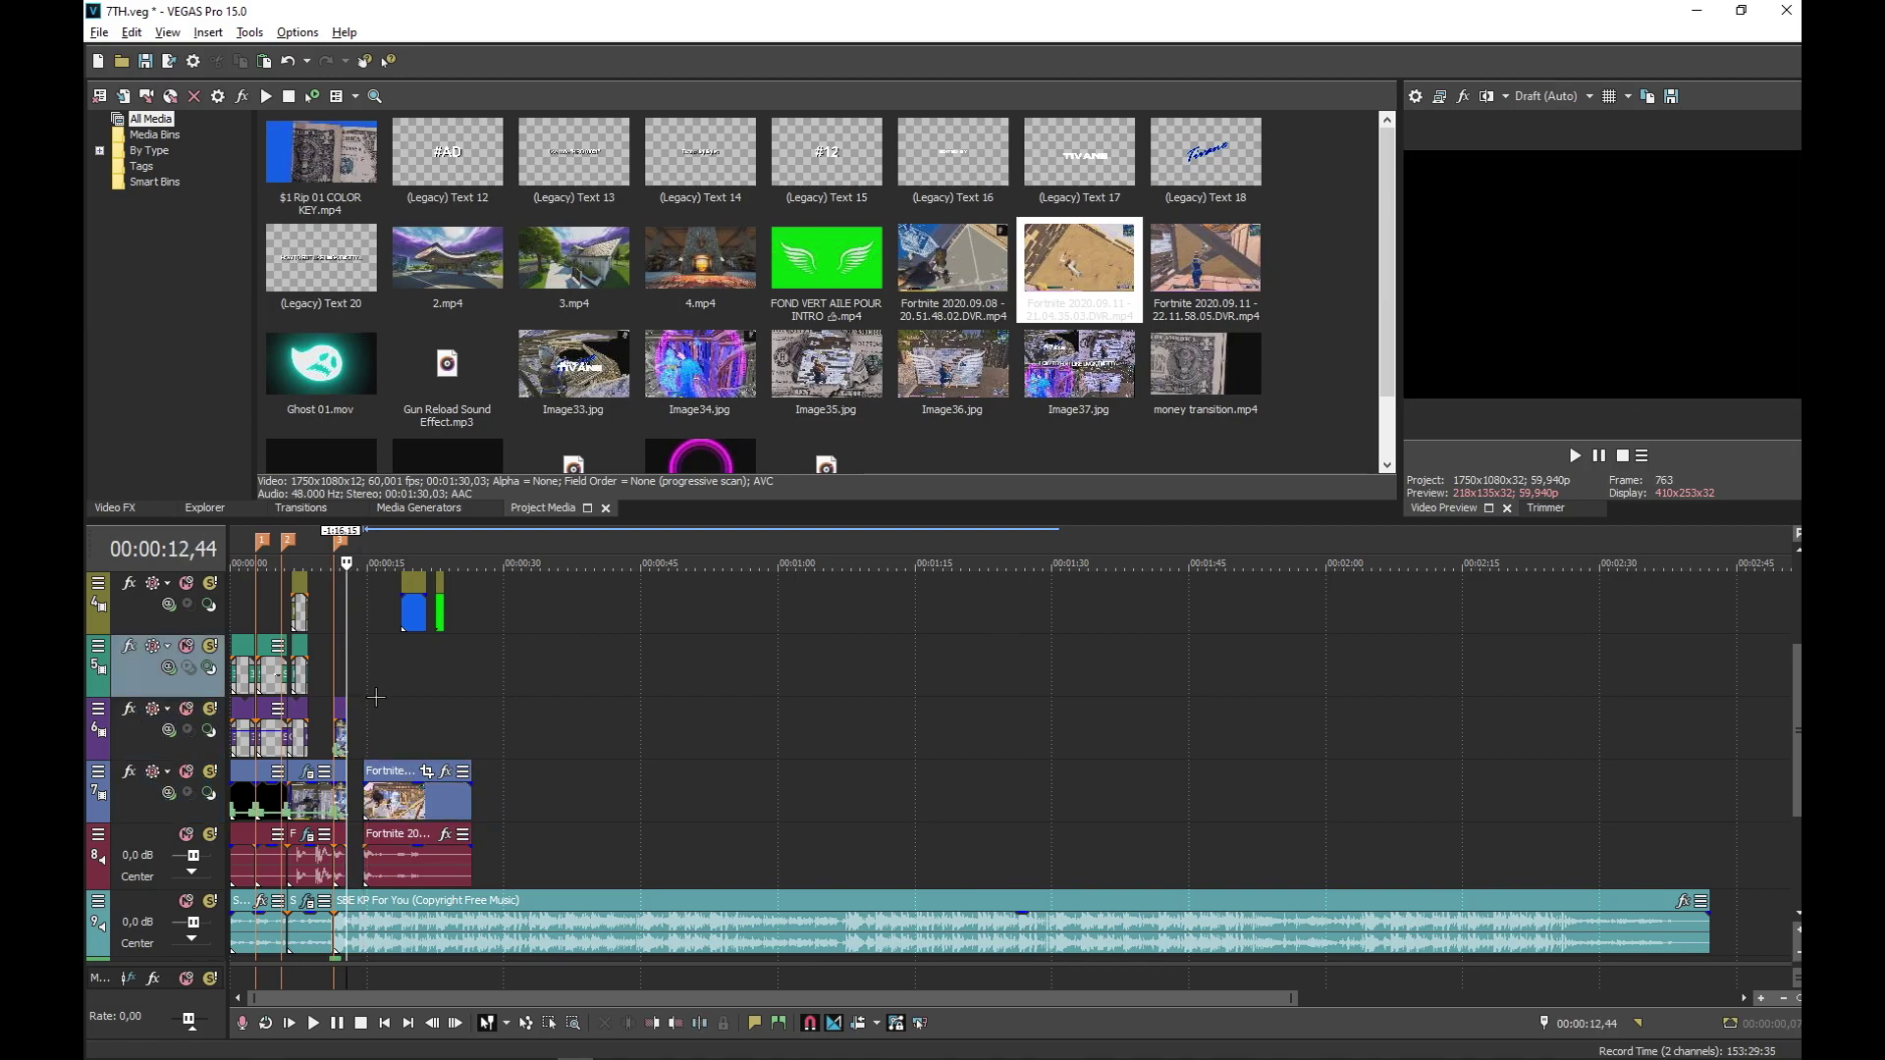
scroll(375, 695, "up", 6)
key("space")
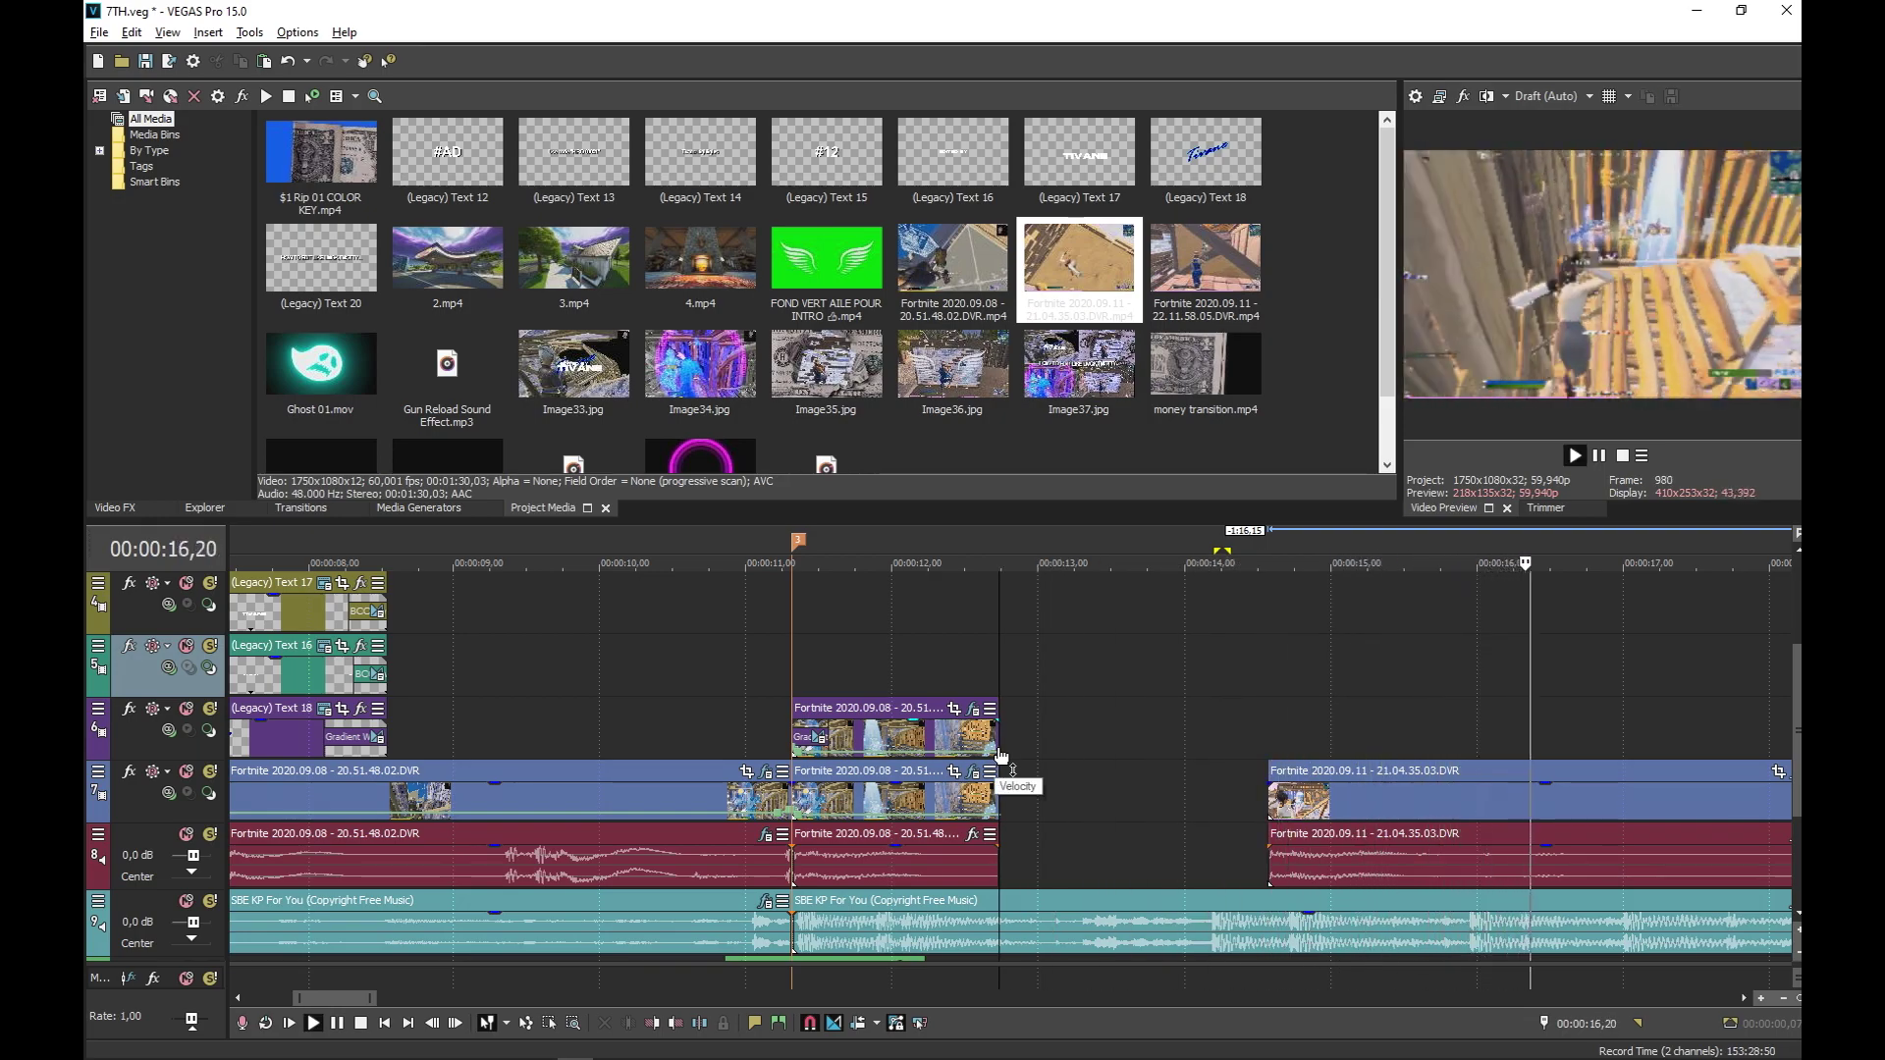
Move the trimmed gameplay clip on track 7 against the end of the preceding clip and play it back
key("Return")
left_click_drag(1528, 809, 820, 815)
key("space")
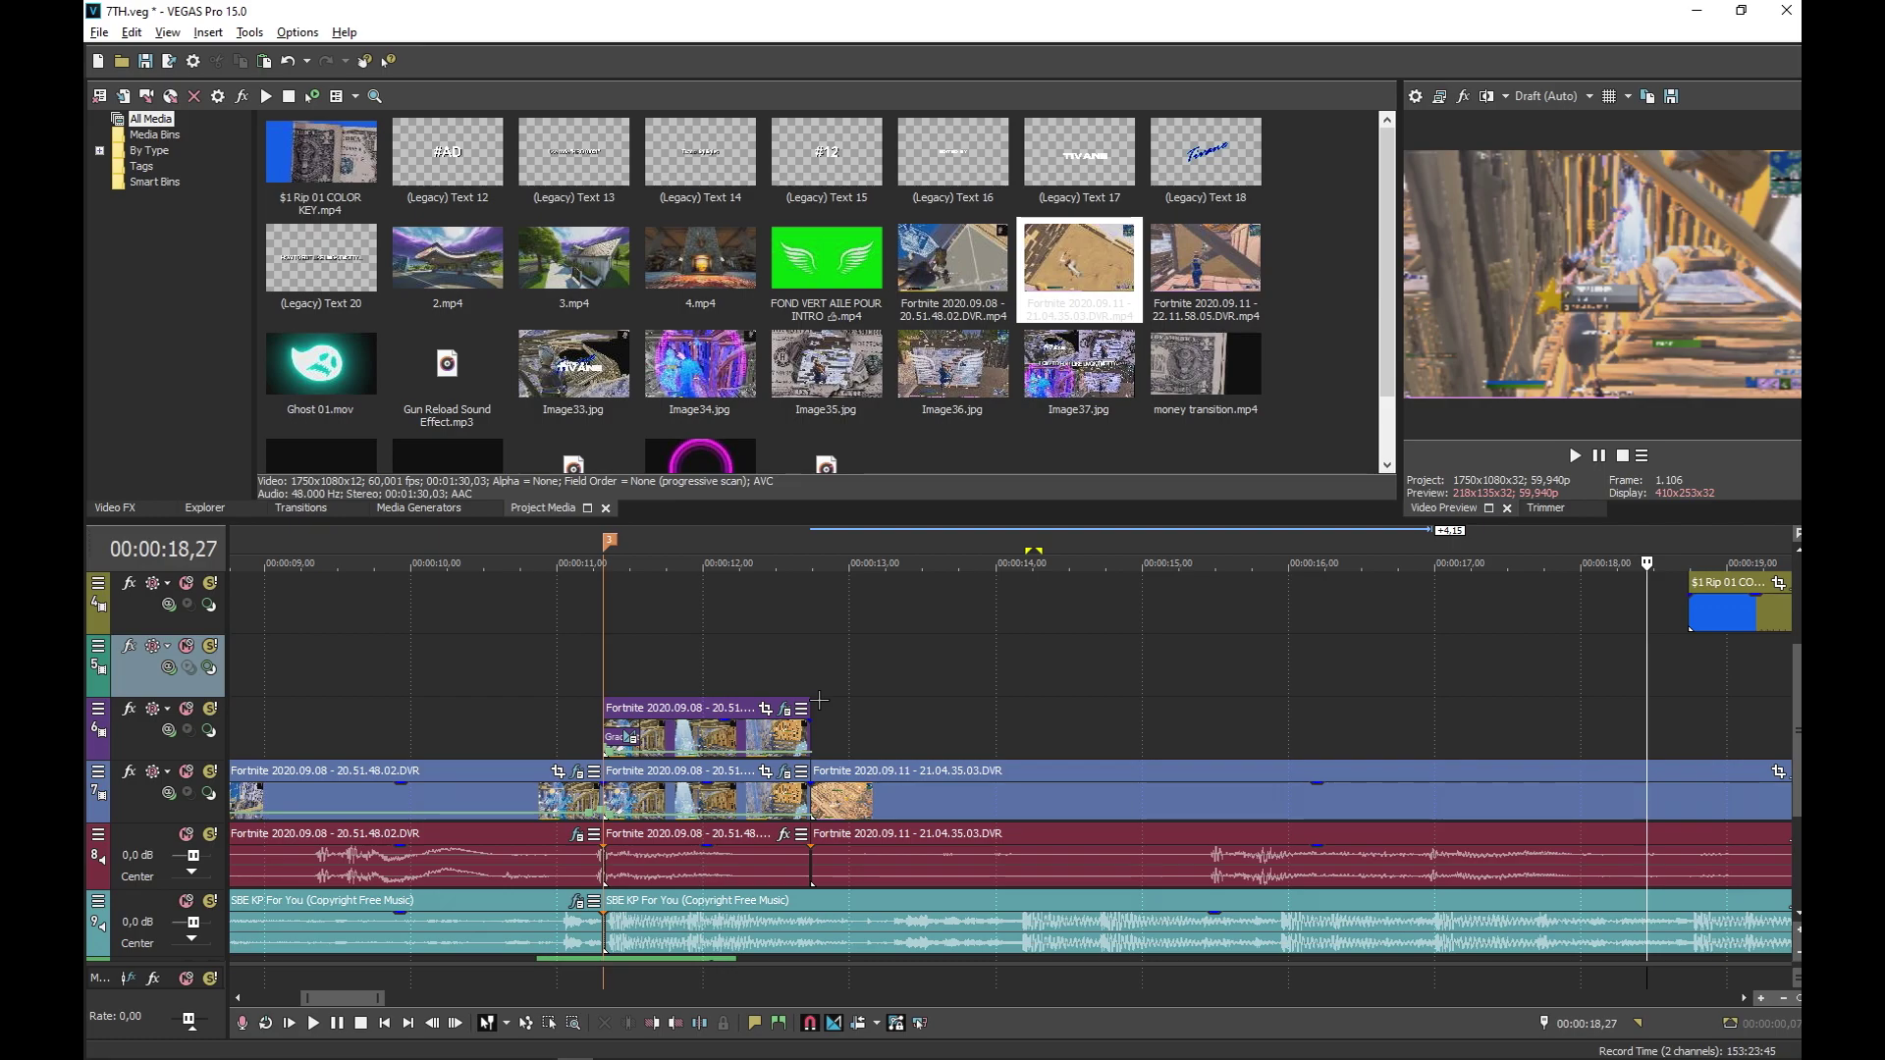
Trim the end of the last gameplay clip on track 7 back to the start of the $1 Rip 01 COLOR KEY clip
left_click(1555, 693)
left_click(1590, 726)
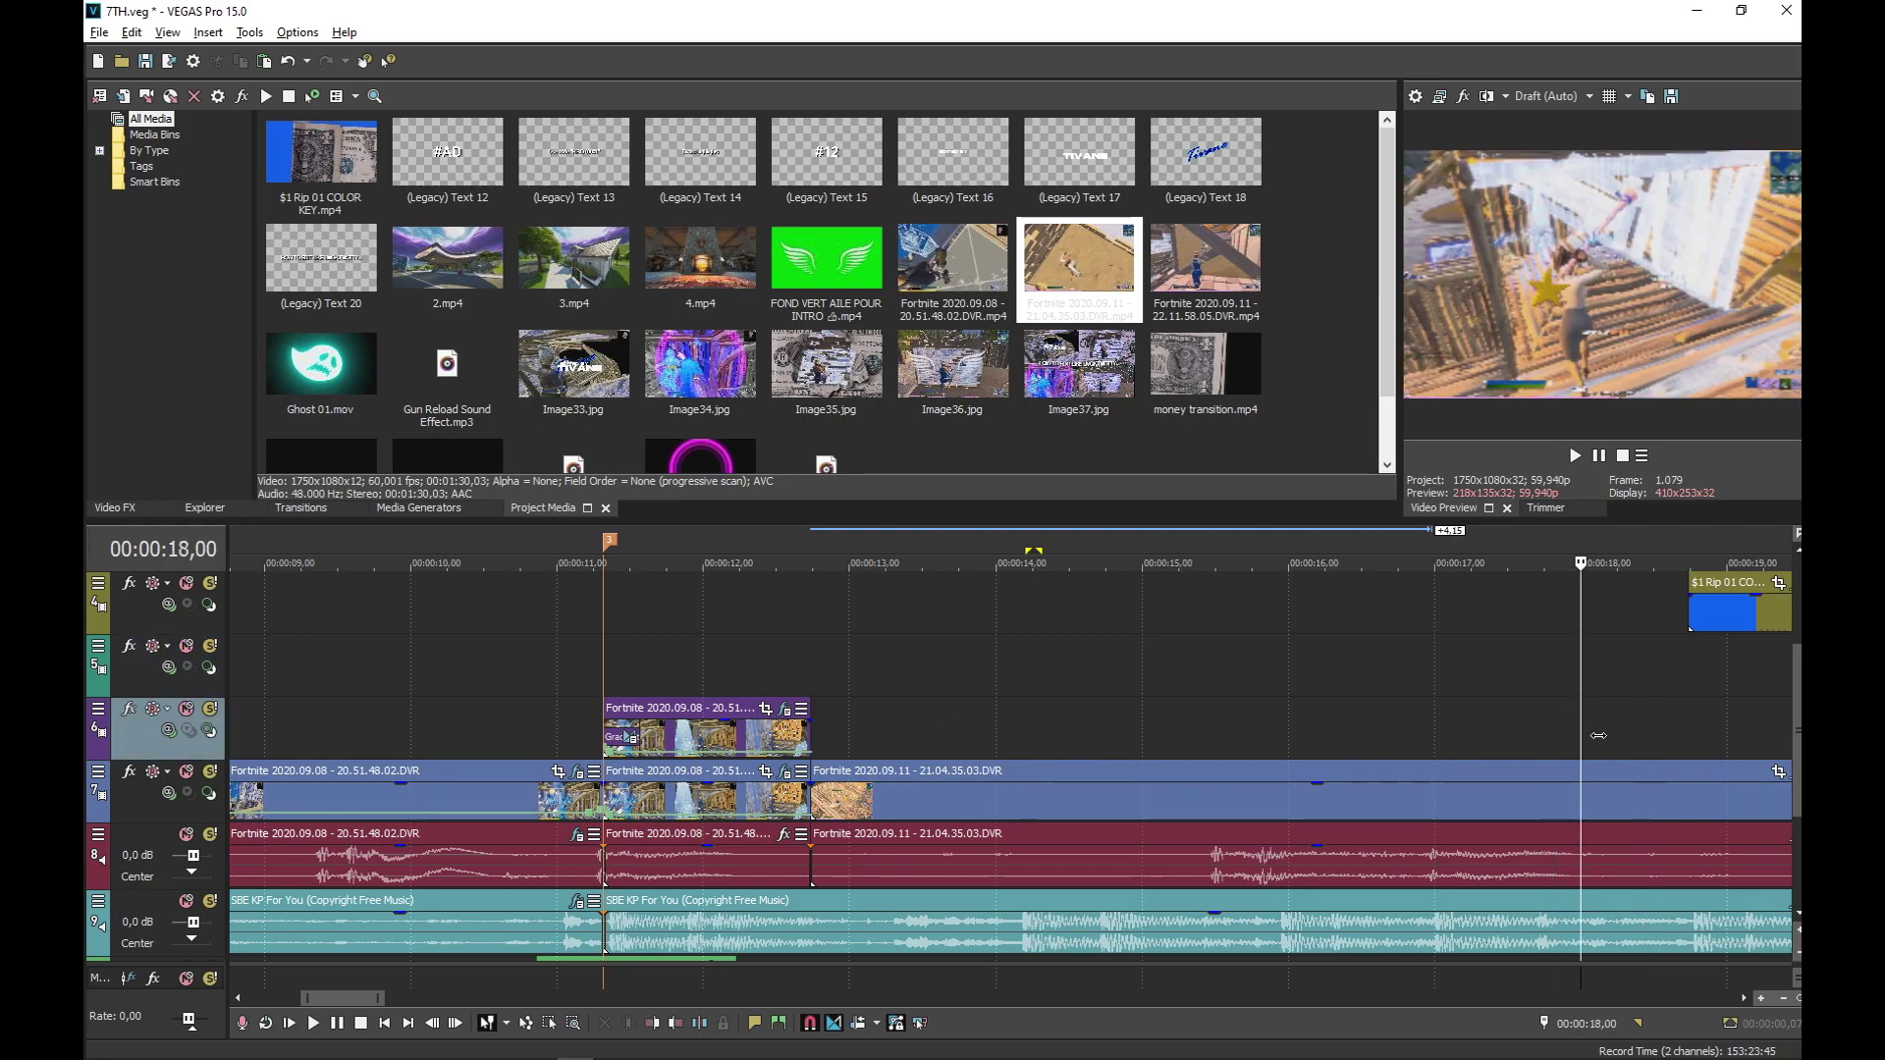
scroll(1599, 735, "down", 6)
left_click(913, 747)
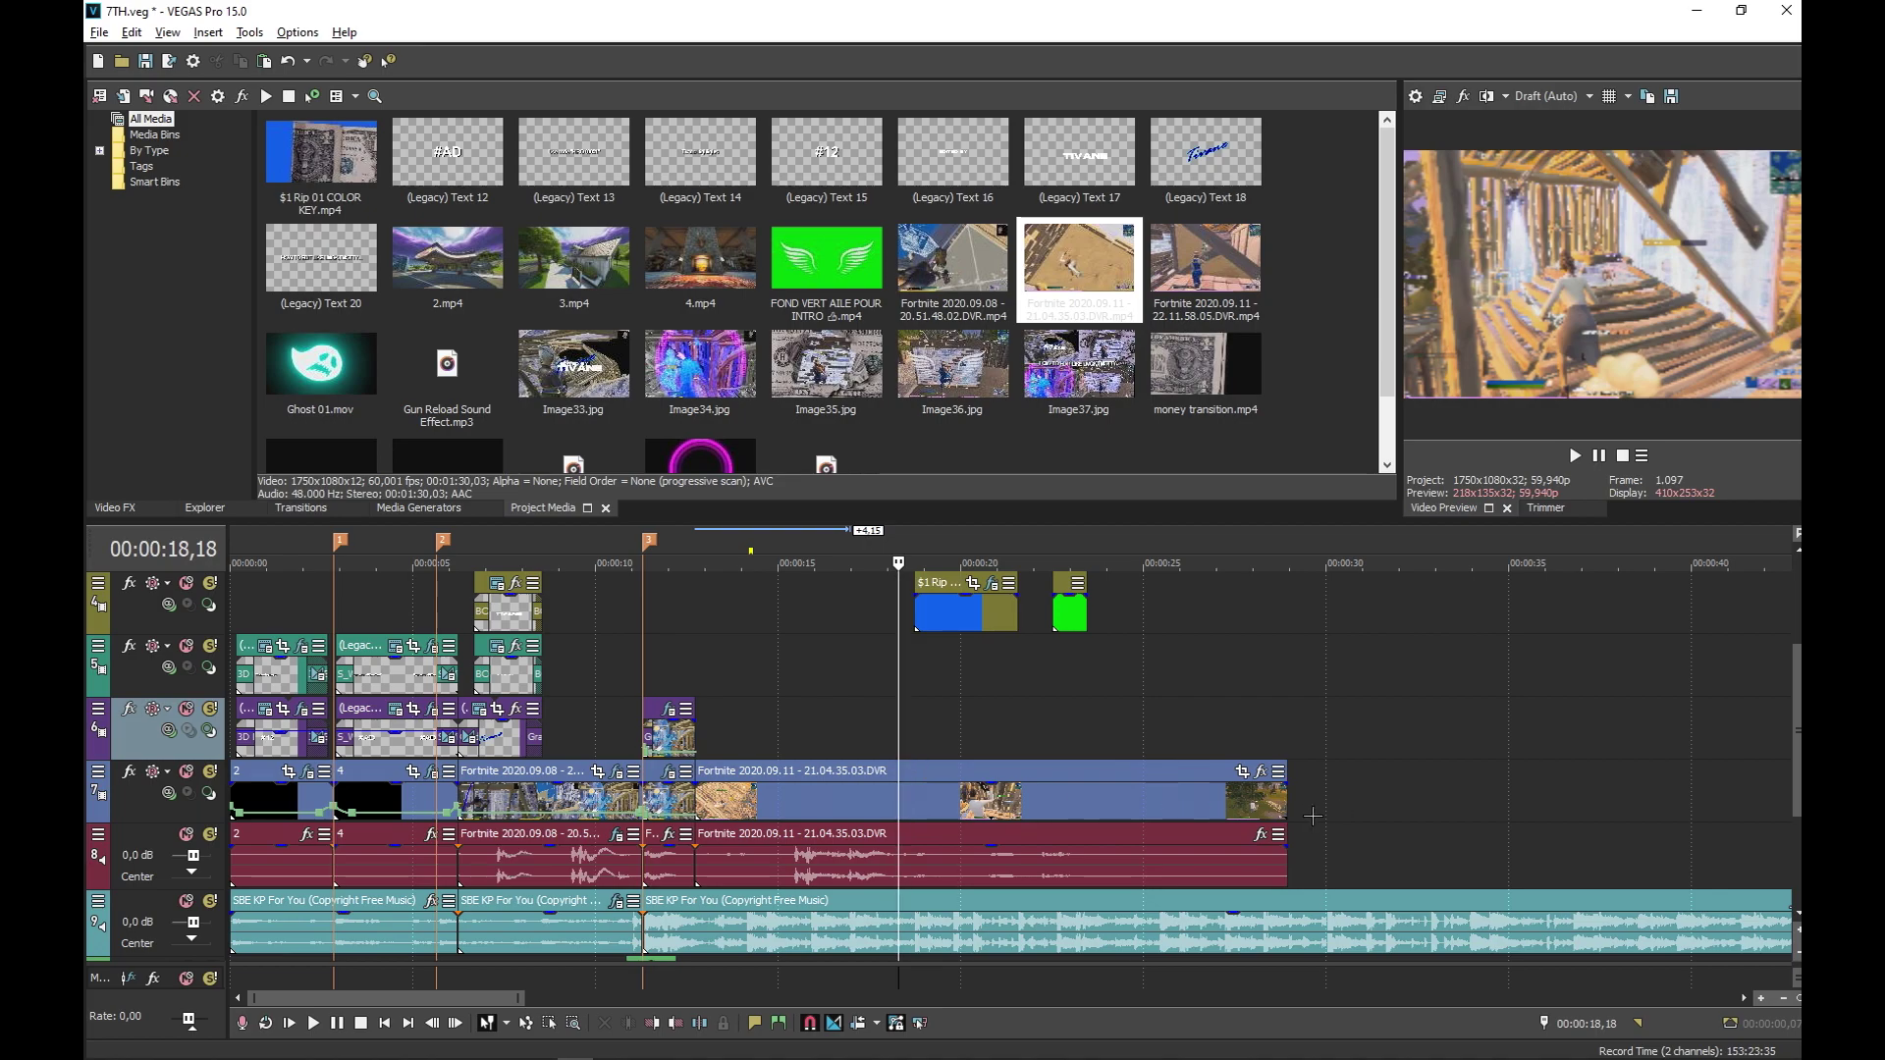
left_click_drag(1286, 807, 892, 805)
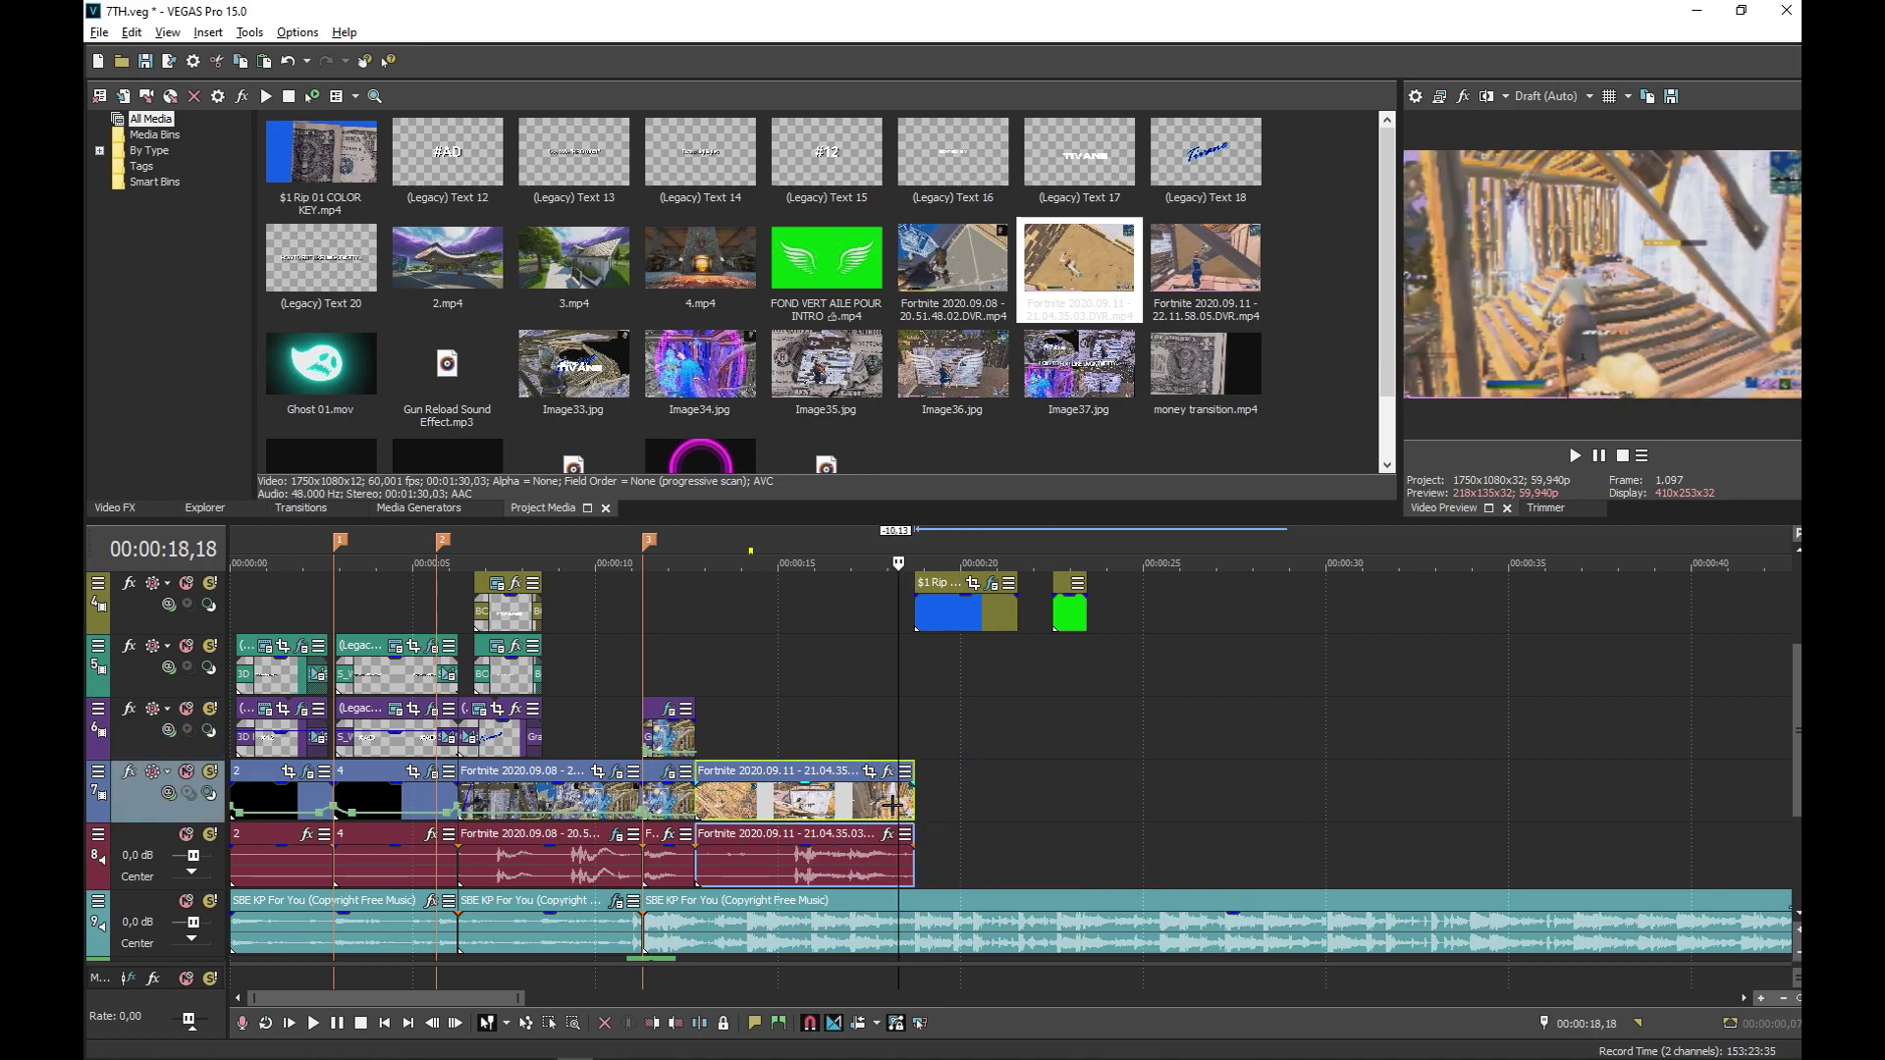
left_click(855, 747)
Insert a velocity envelope on the last gameplay clip and set a point at 00:00:17,07 to normal velocity
scroll(864, 751, "up", 6)
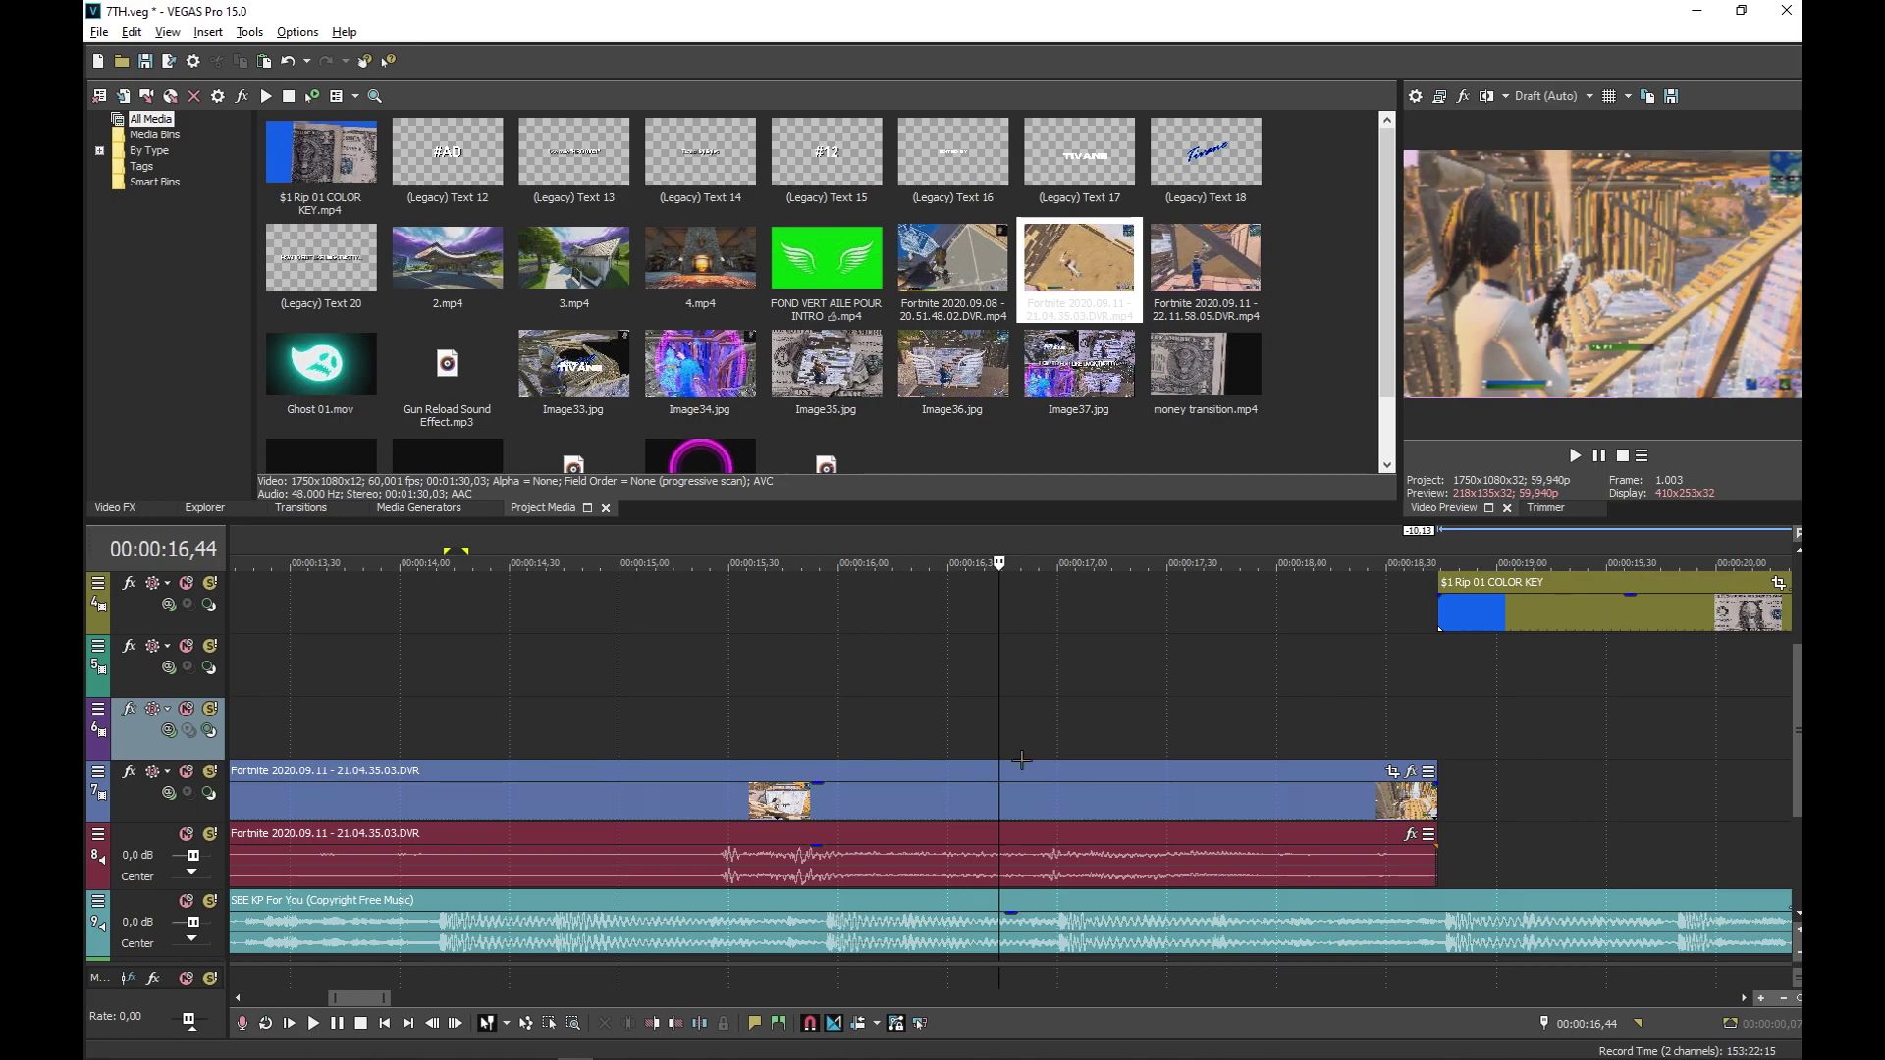
left_click(1025, 743)
left_click(1025, 746)
left_click(1083, 751)
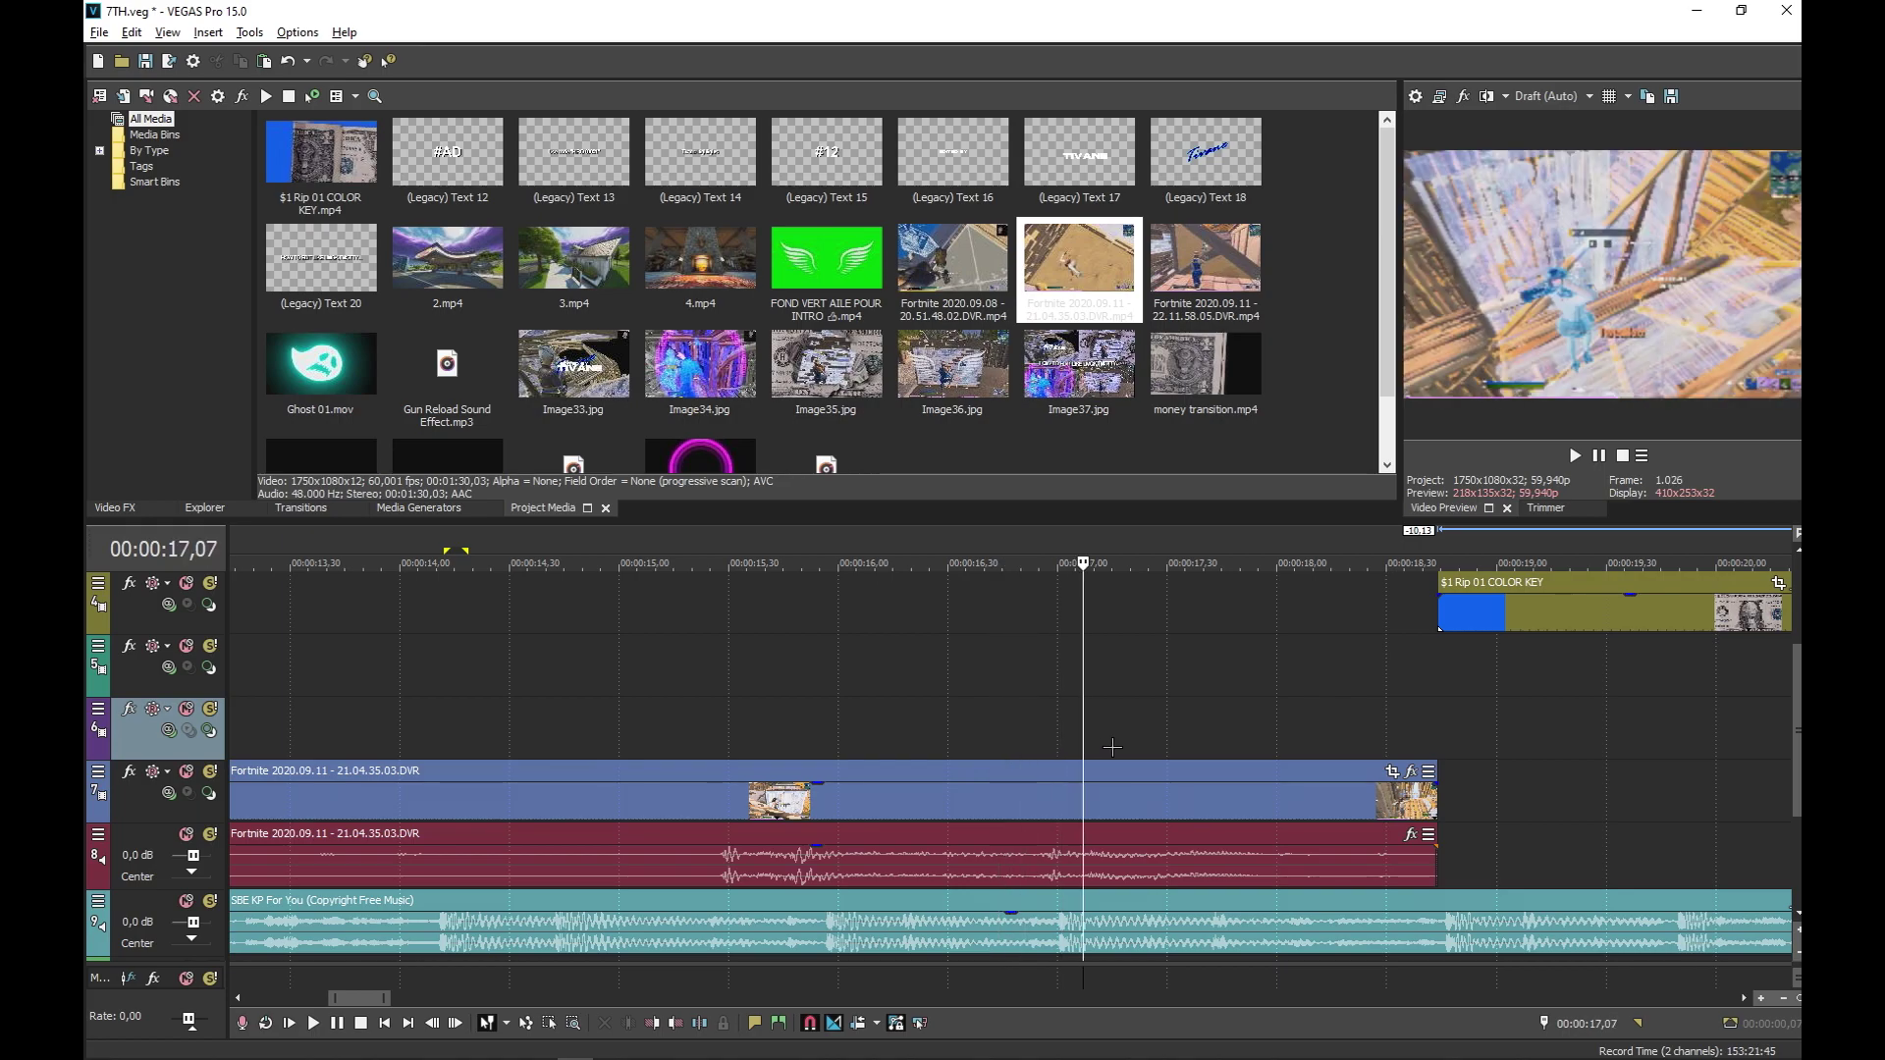
right_click(1090, 805)
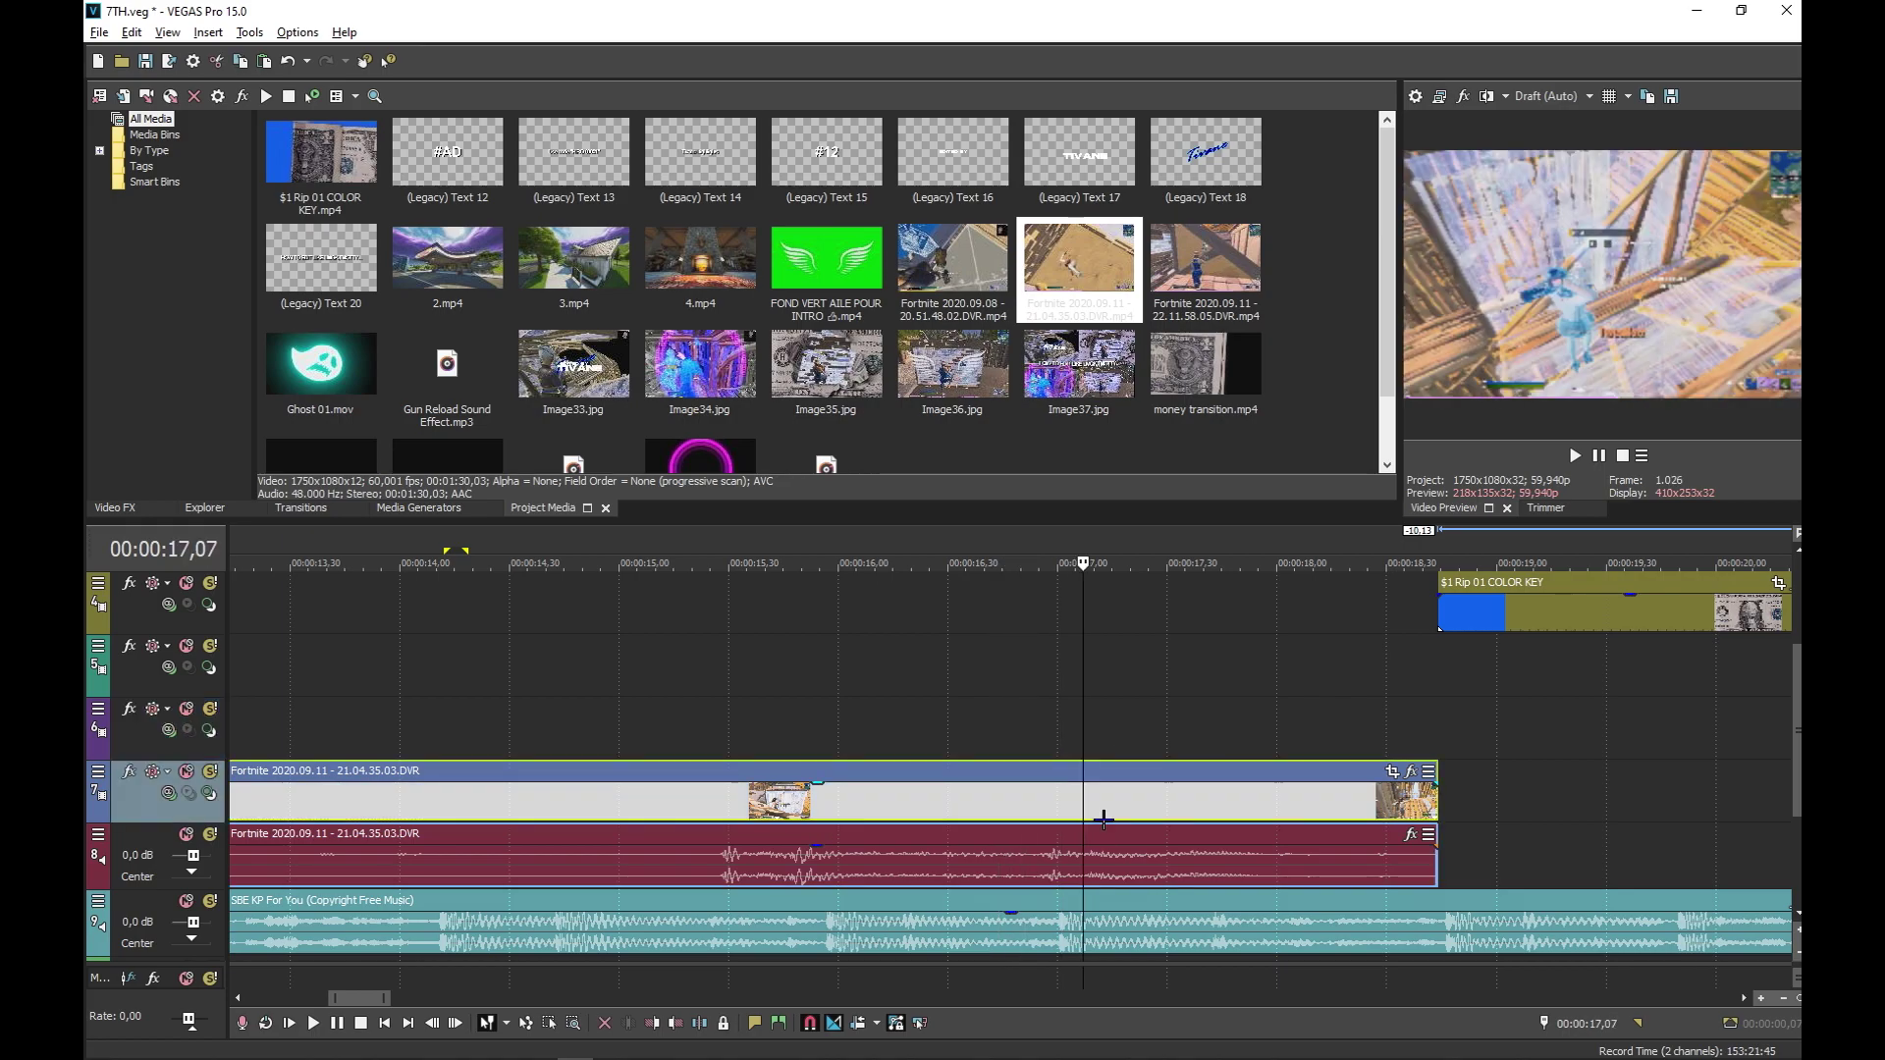
mouse_move(1306, 600)
left_click(1388, 606)
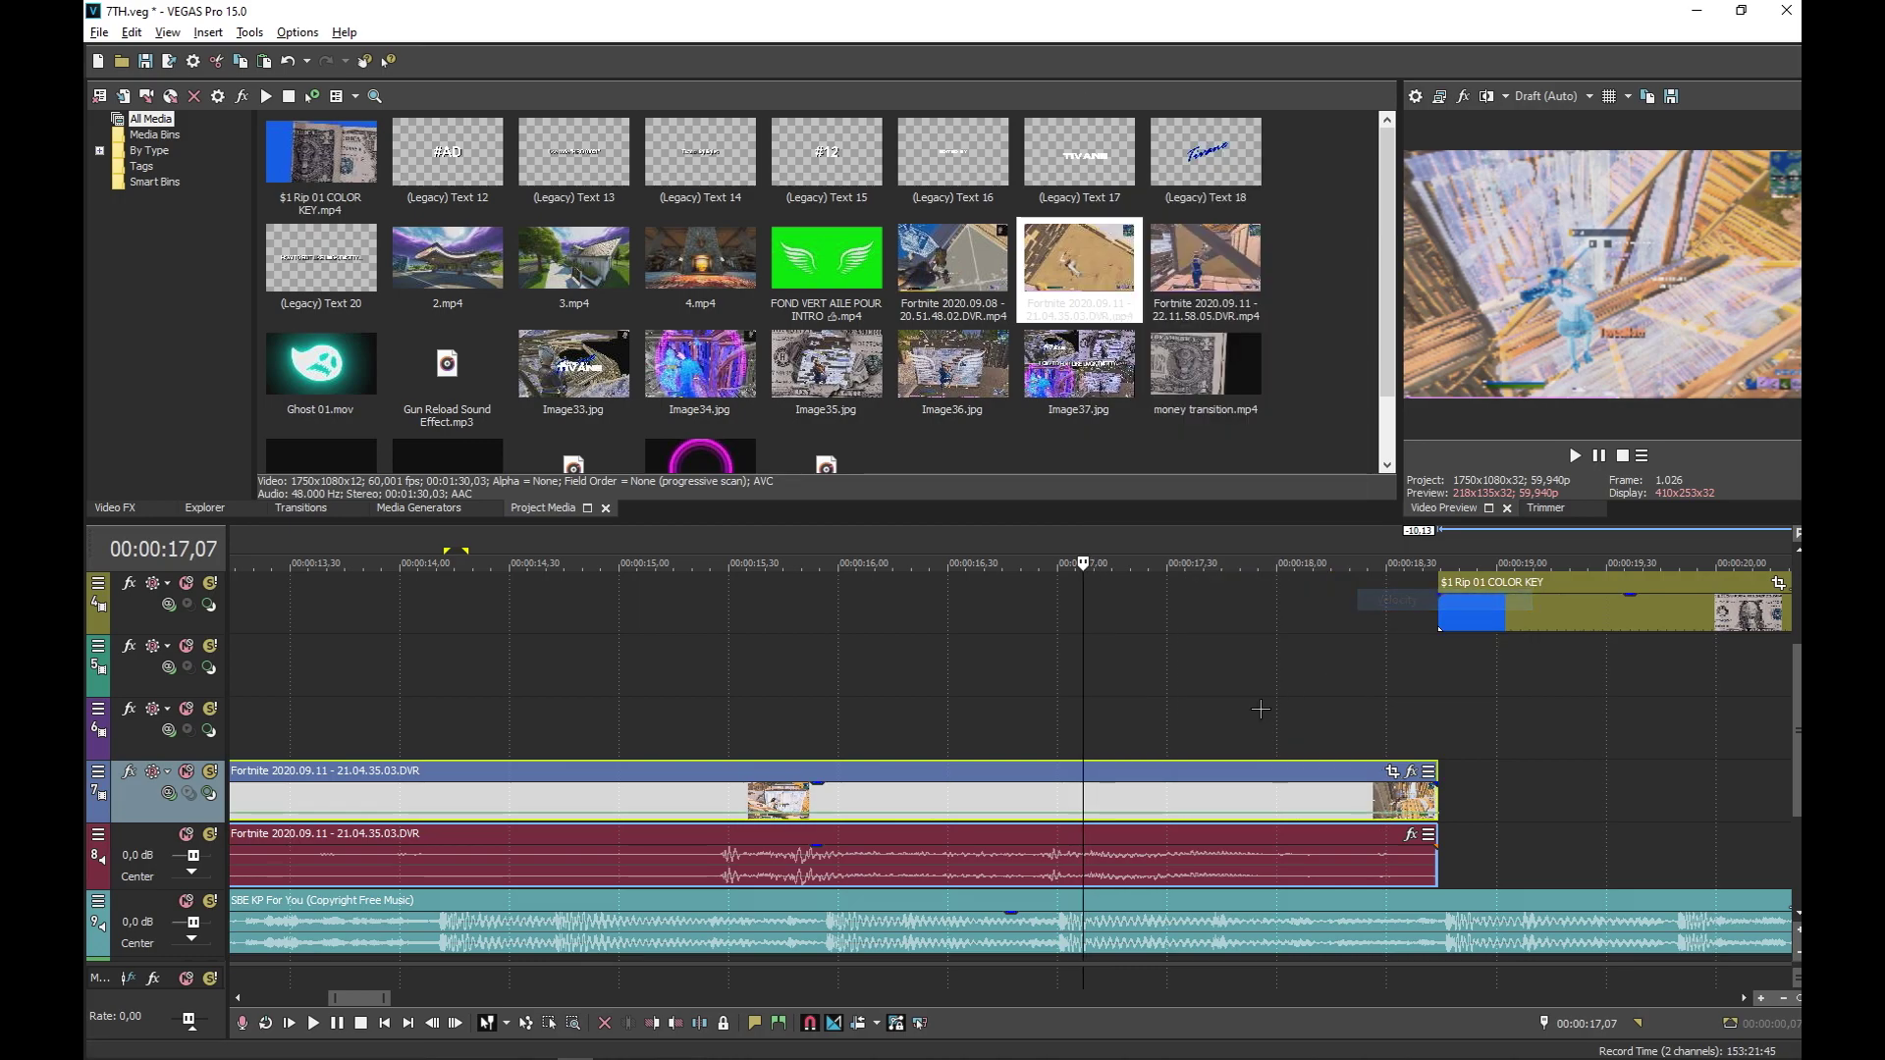
right_click(1092, 817)
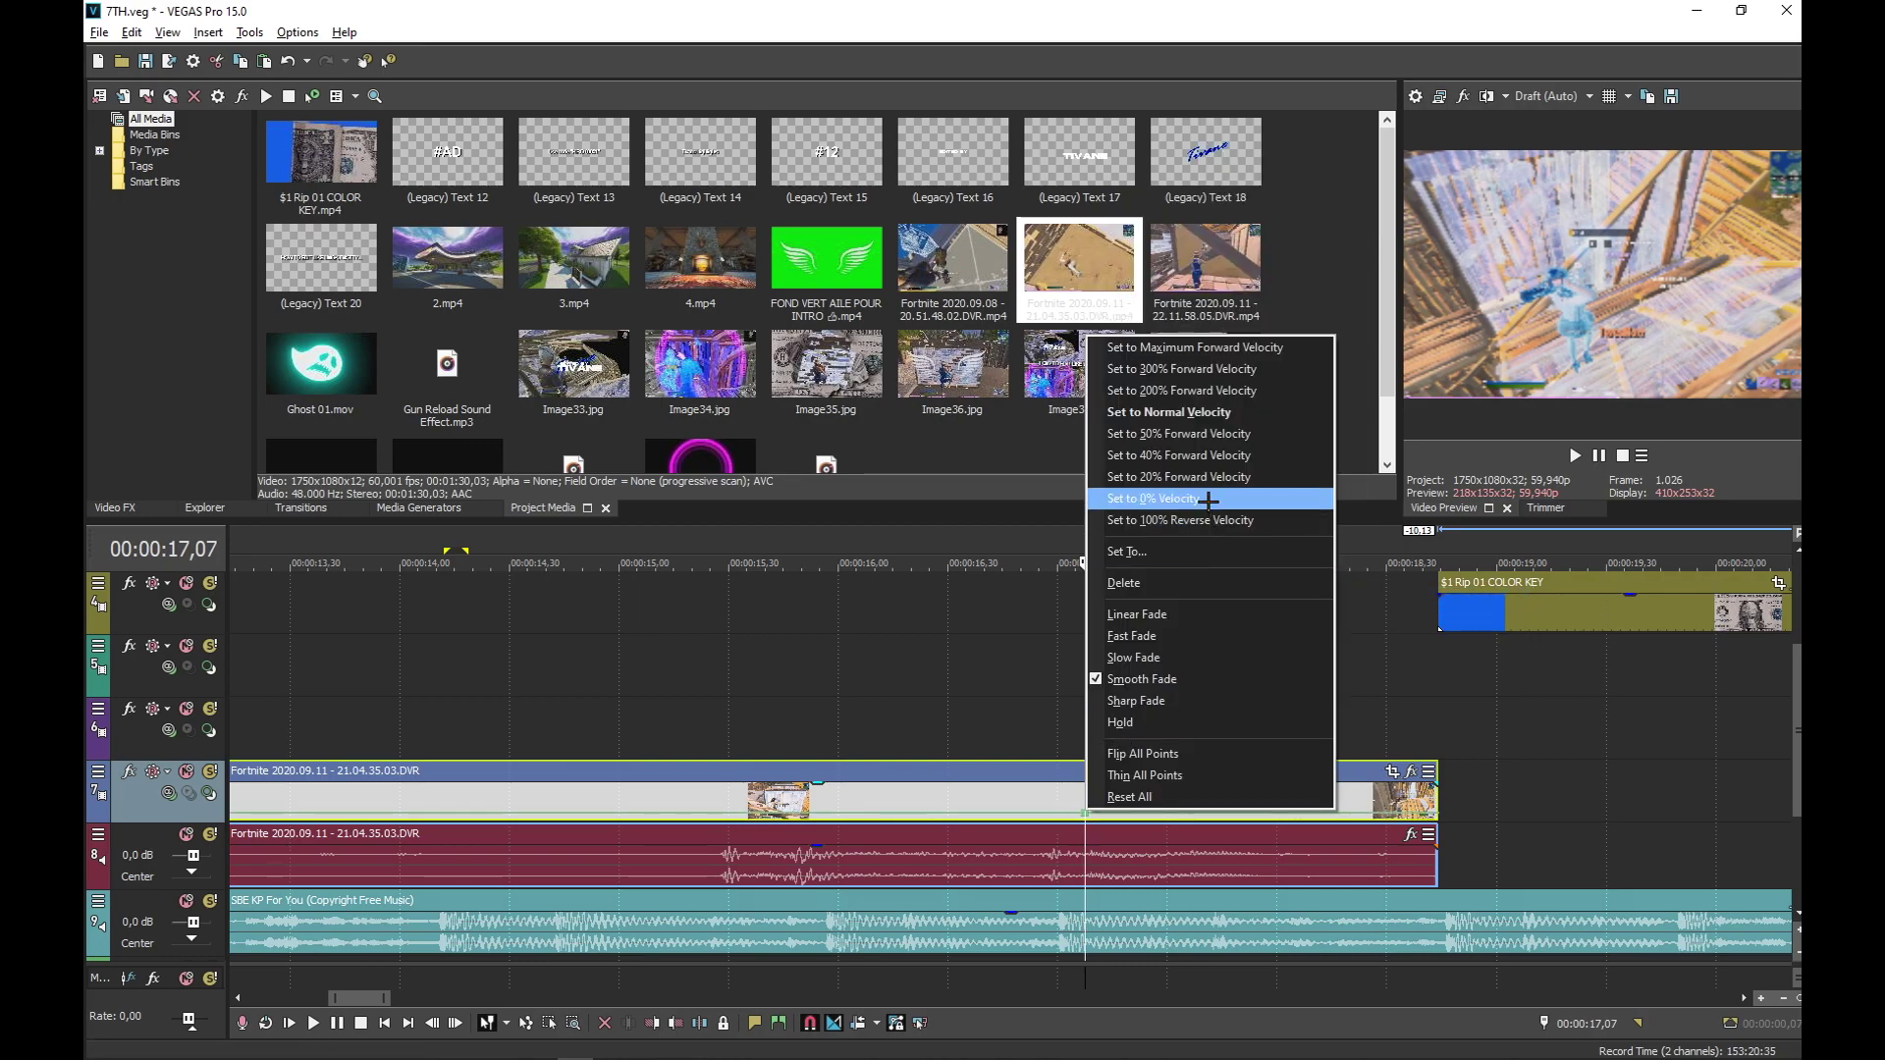
left_click(1197, 417)
Add velocity points at 00:00:17,01 and 00:00:17,11 on the last gameplay clip, both set to 50% forward velocity
key("Left")
key("Left")
key("Left")
key("Left")
key("Left")
key("Left")
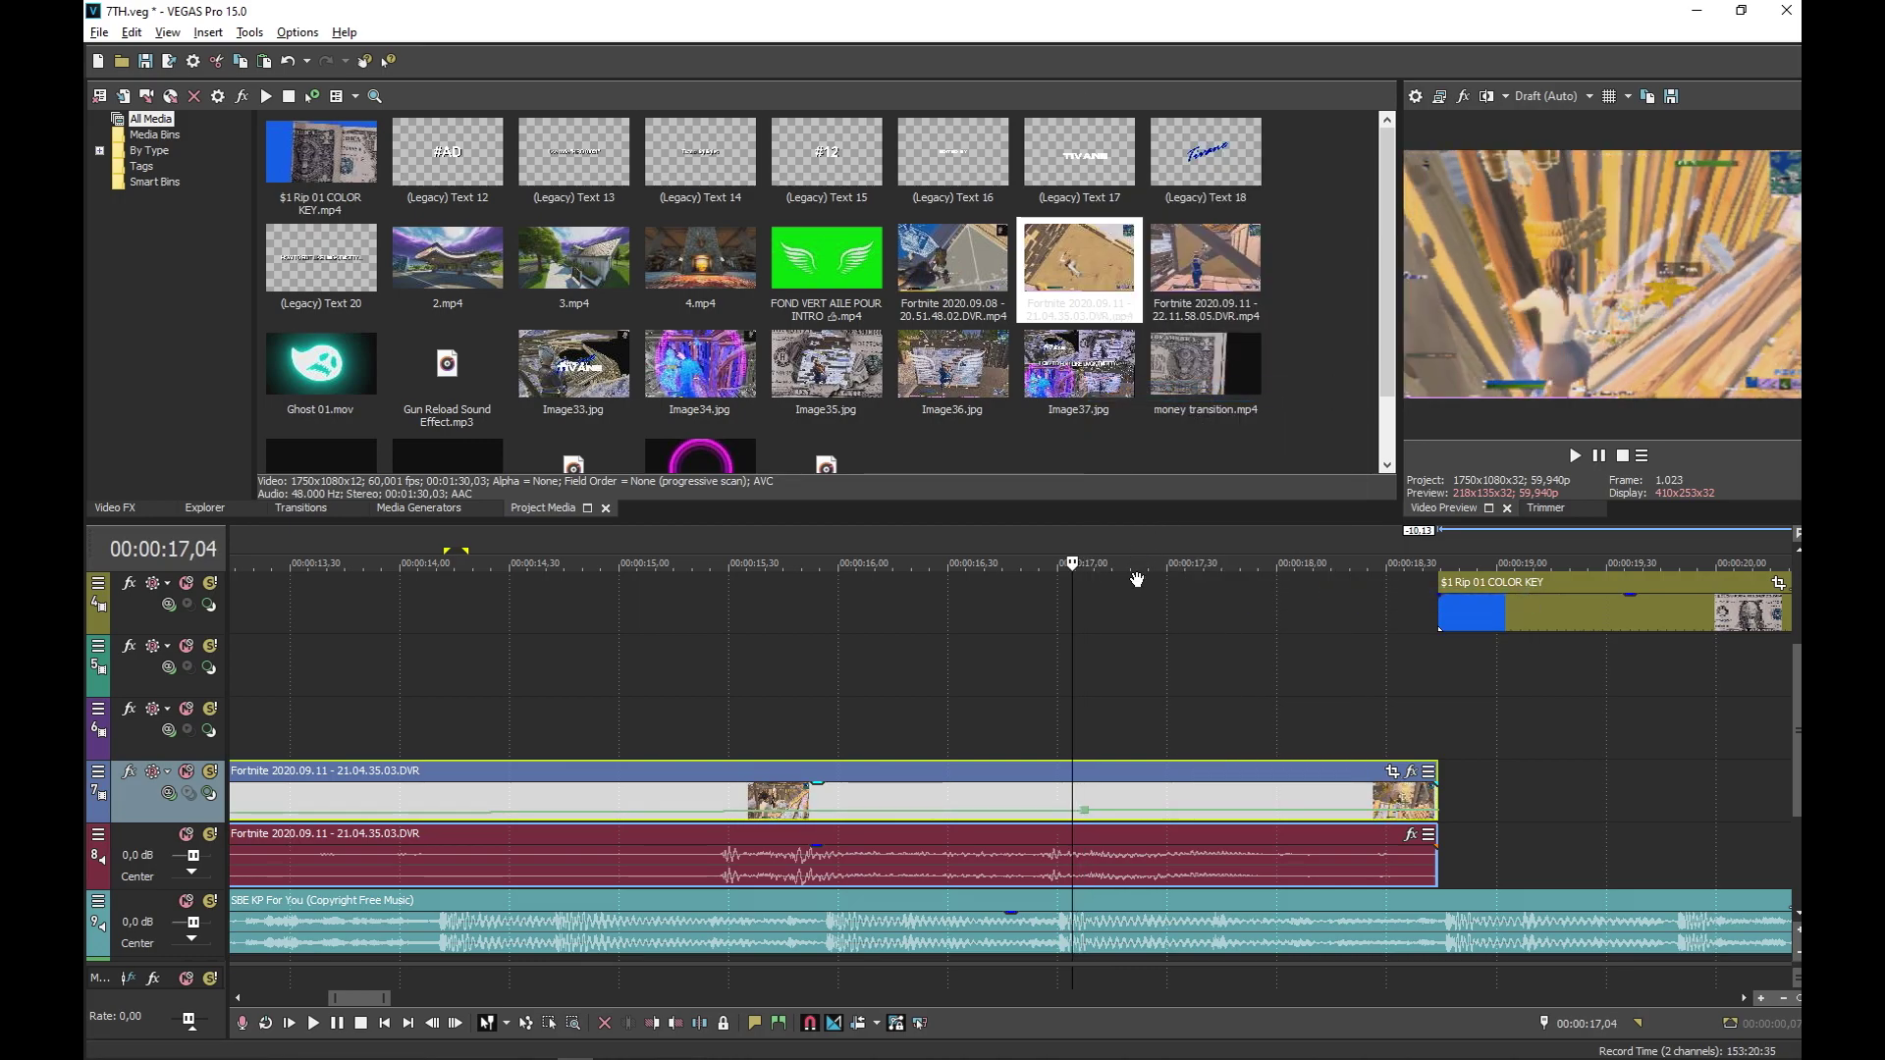
right_click(1066, 819)
left_click(1137, 433)
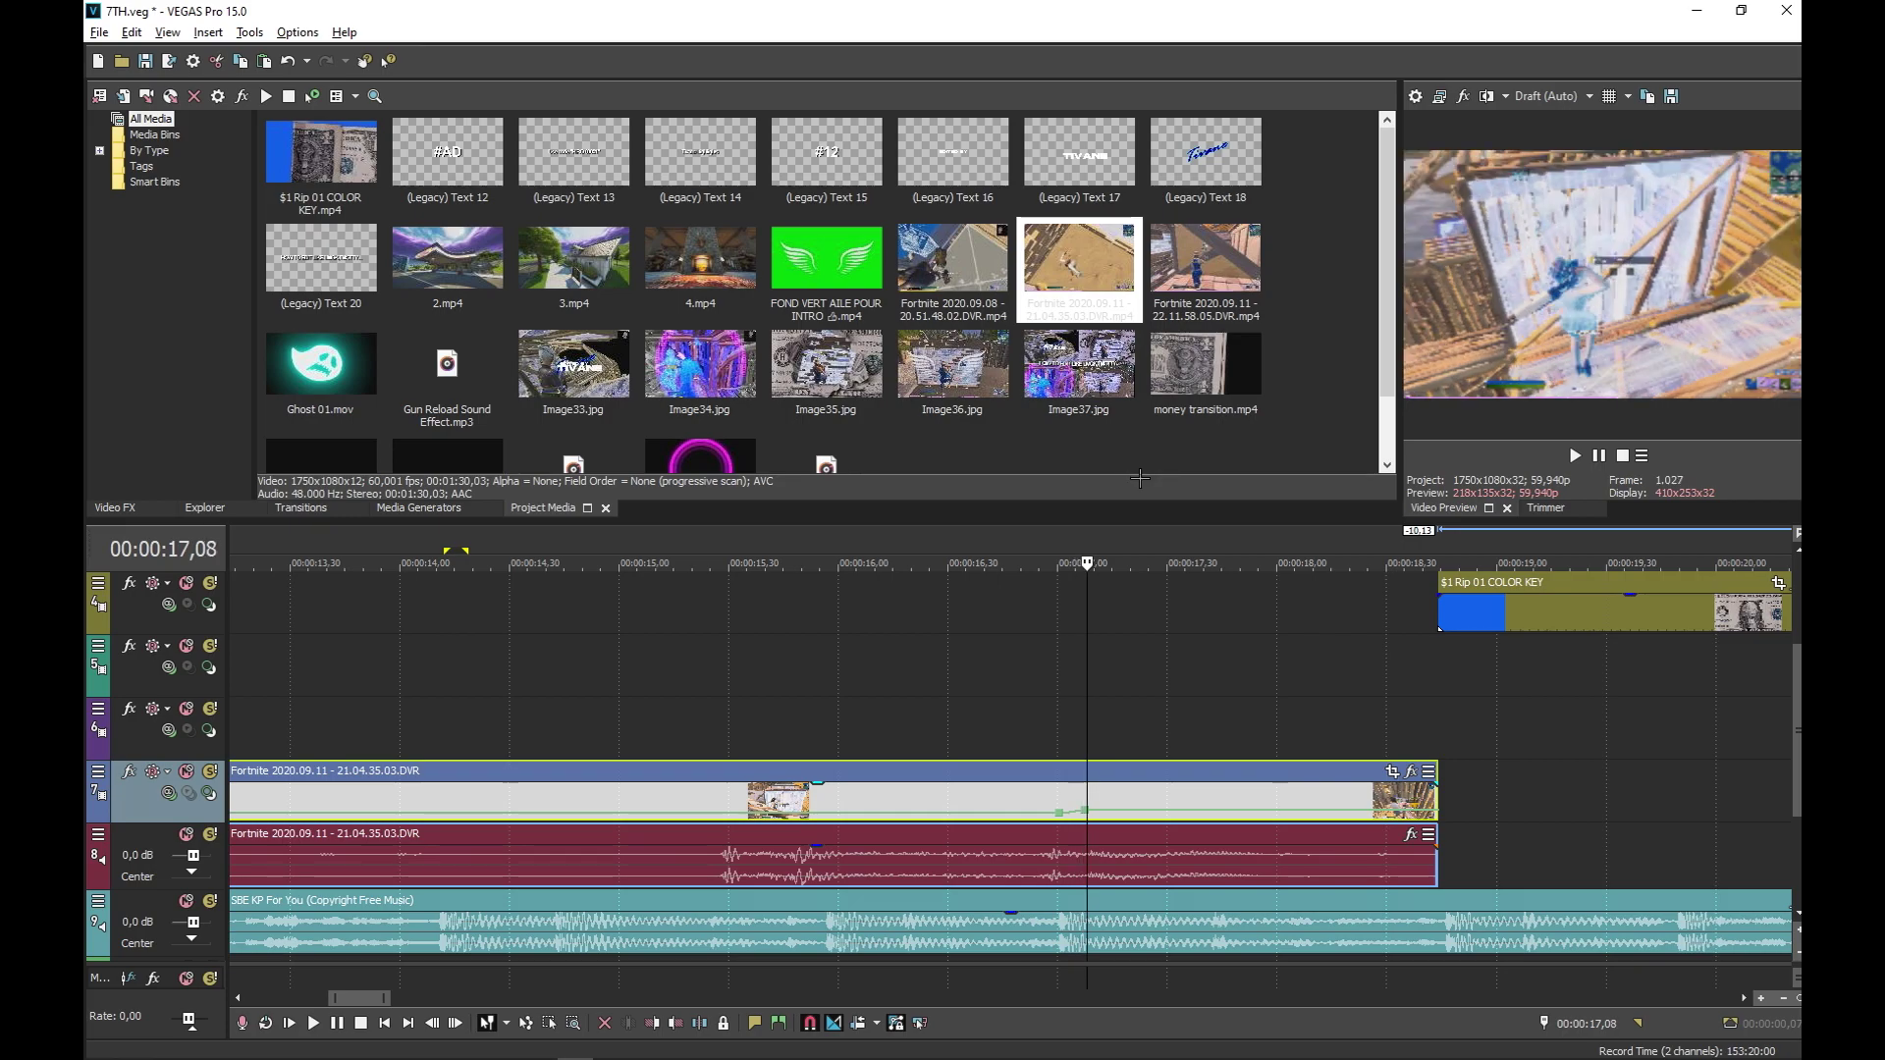
right_click(1101, 812)
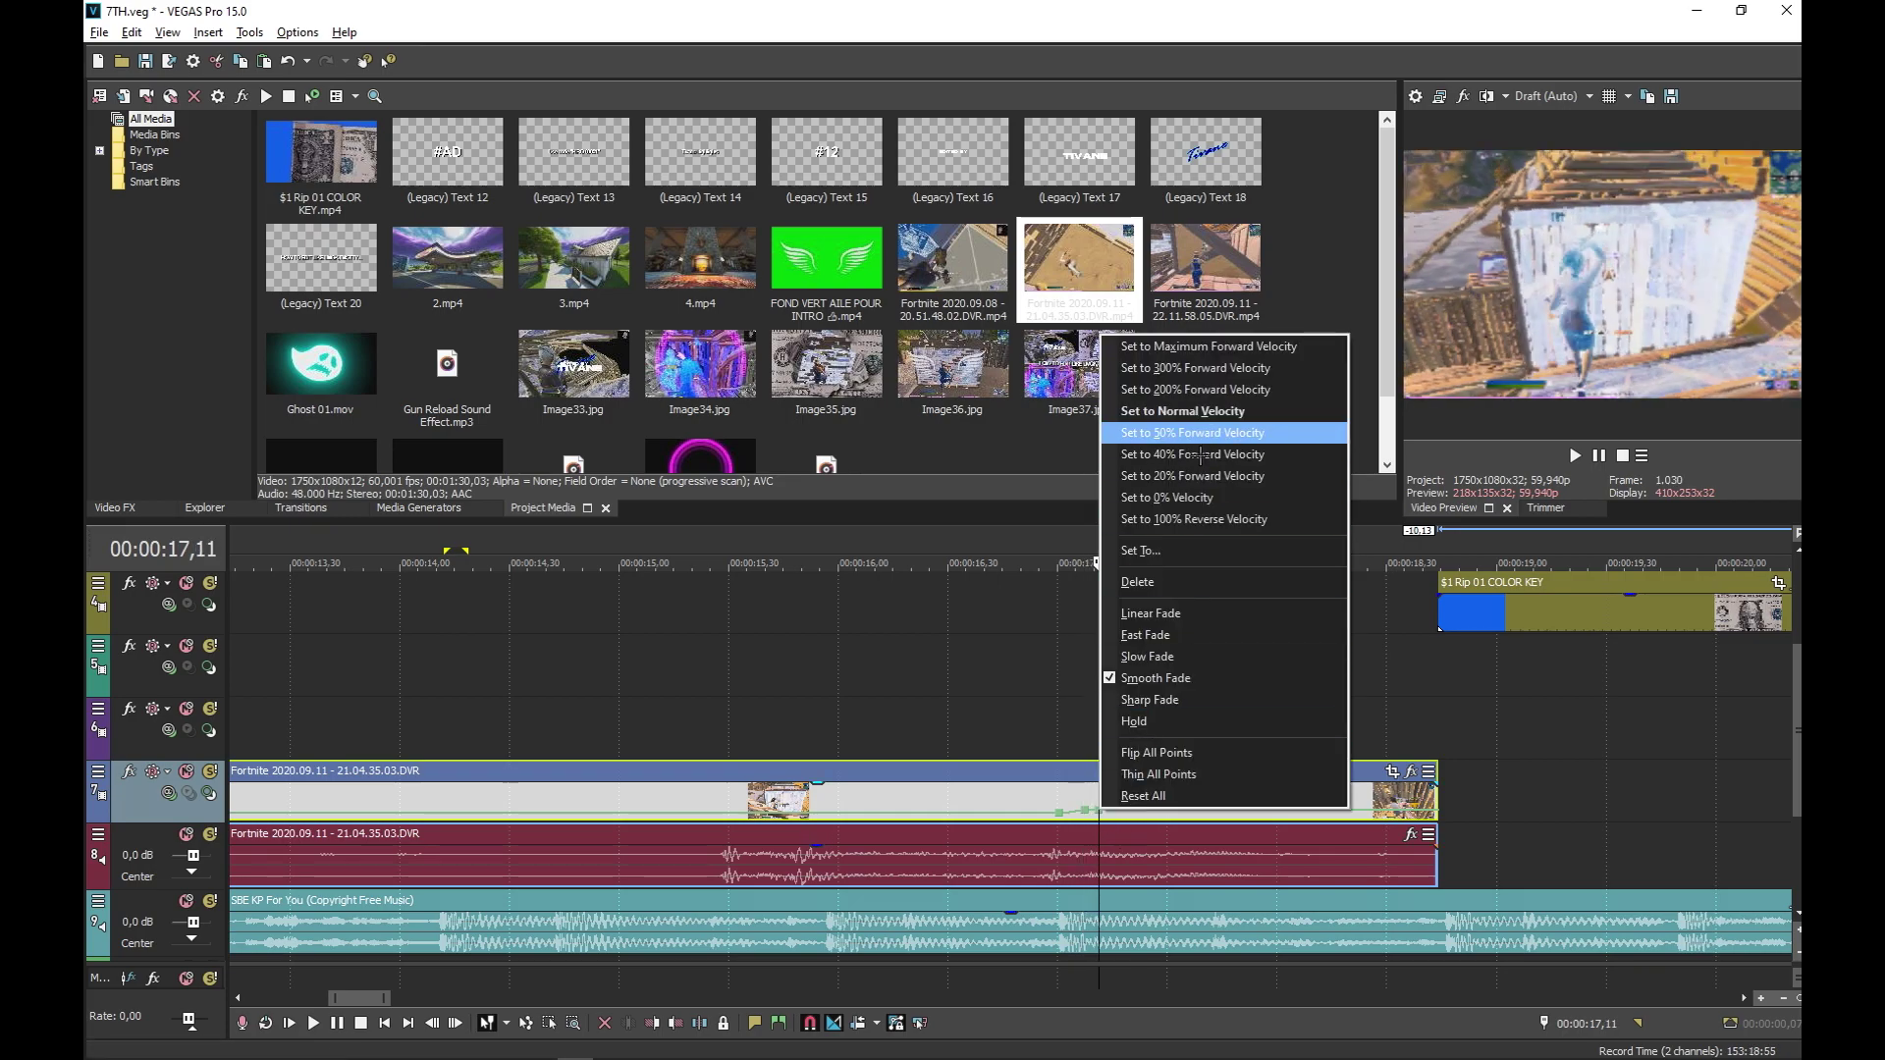
left_click(1197, 433)
Split the gameplay clip, its audio and the music at 00:00:17,07, and split the gameplay clip again at 00:00:16,20
left_click(1097, 754)
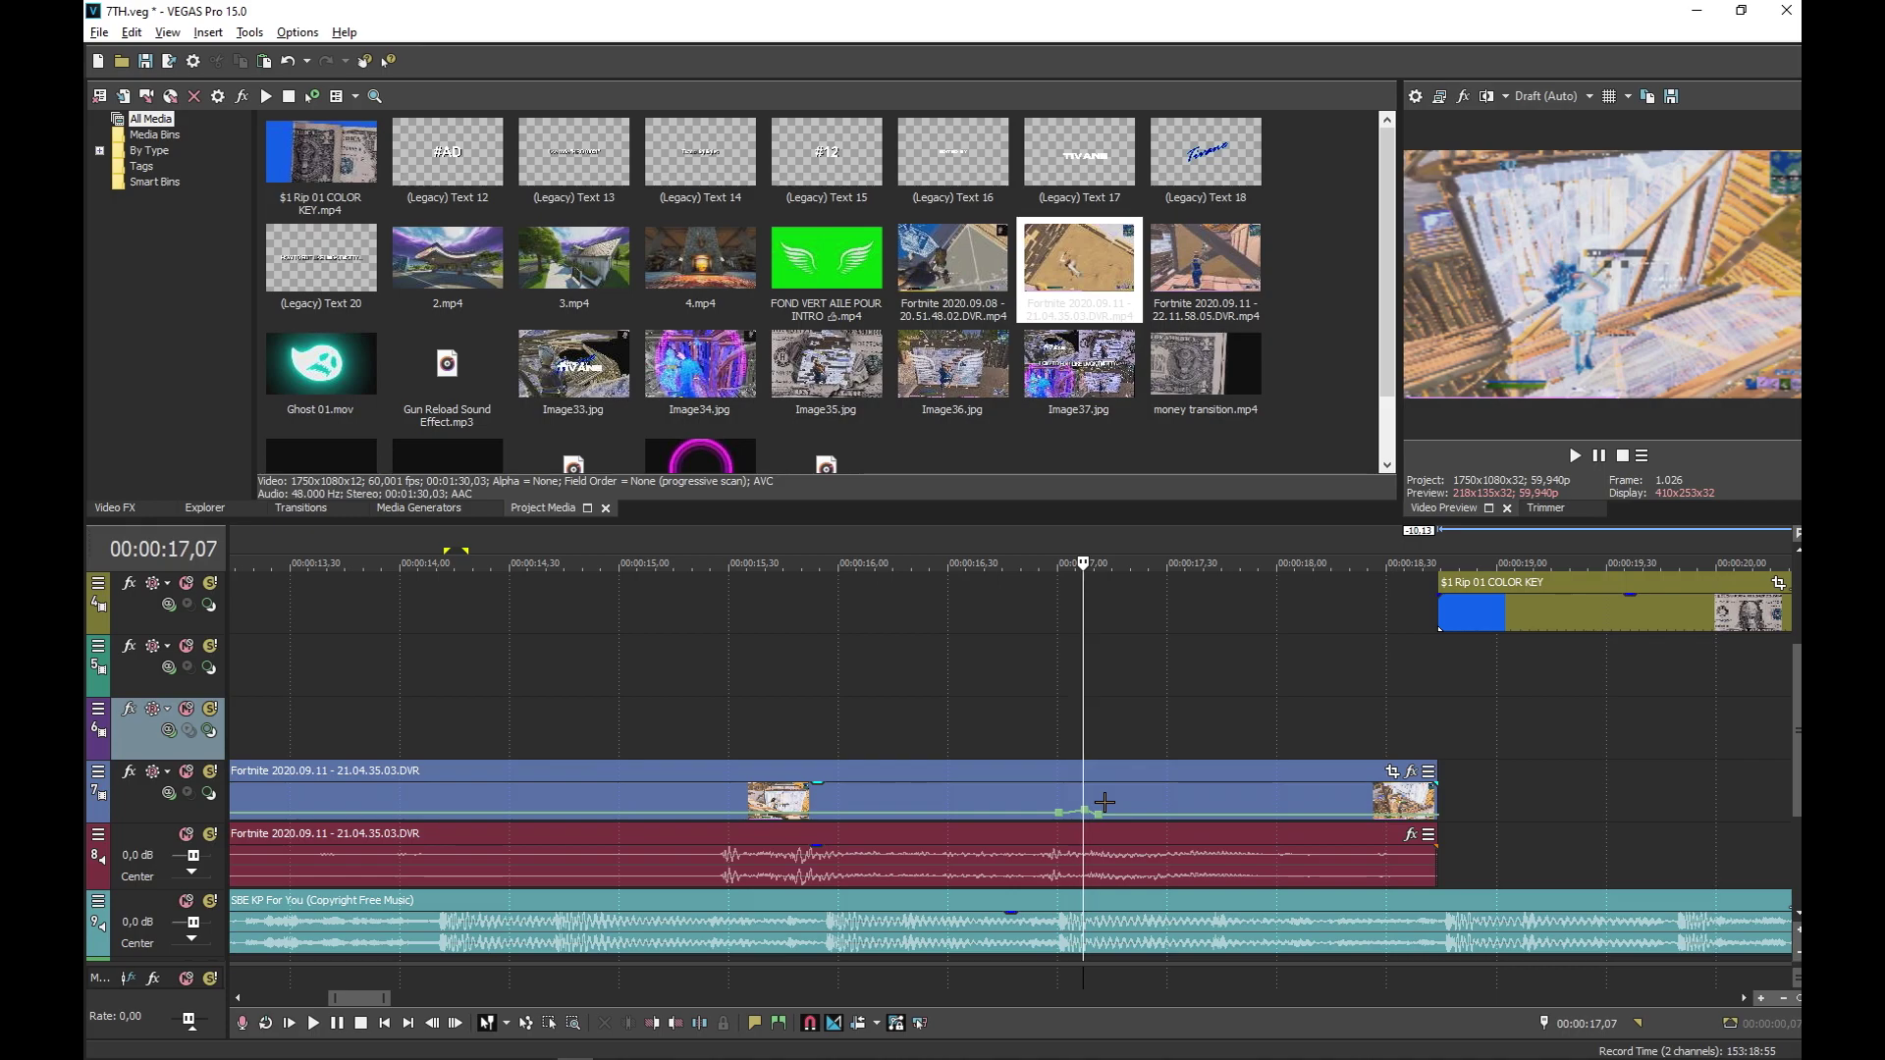
key("s")
left_click(974, 754)
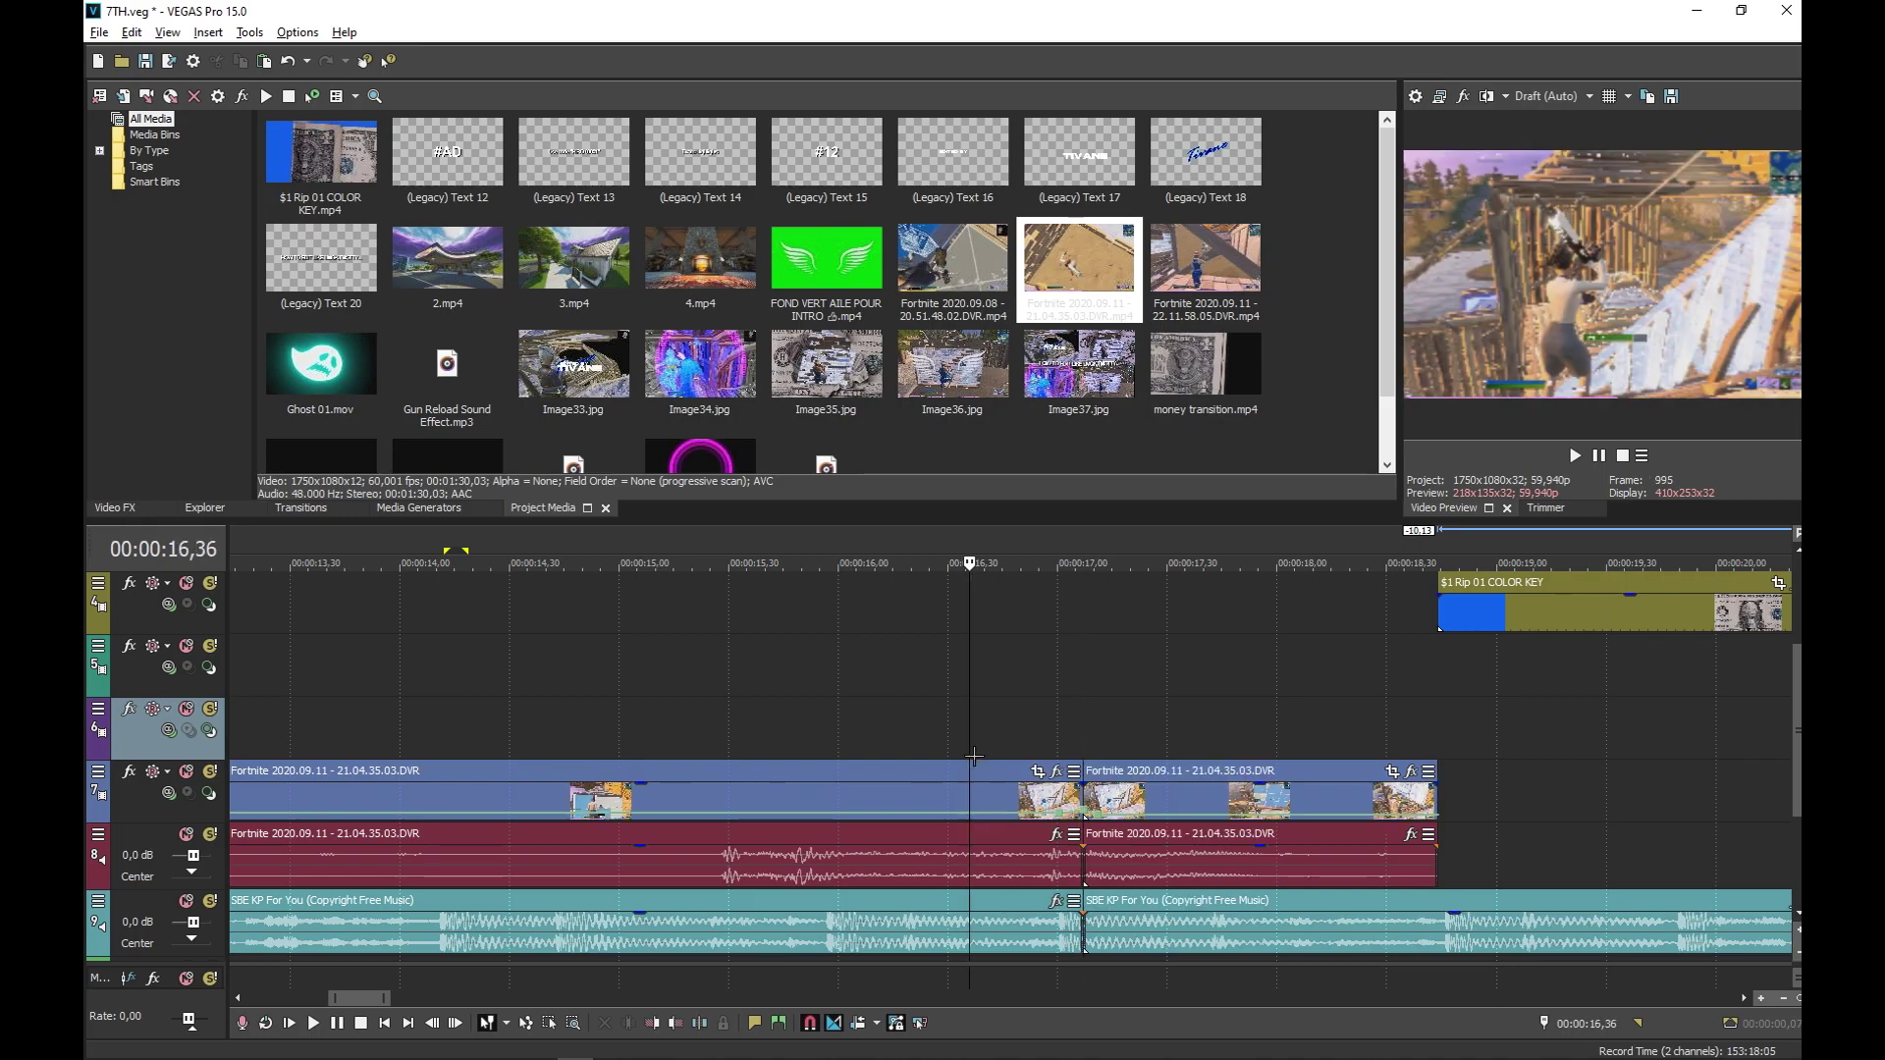
key("Left")
key("Left")
key("Left")
key("Left")
key("Left")
key("Left")
key("Left")
key("Left")
key("Left")
key("Left")
key("Left")
key("Left")
key("Left")
key("Left")
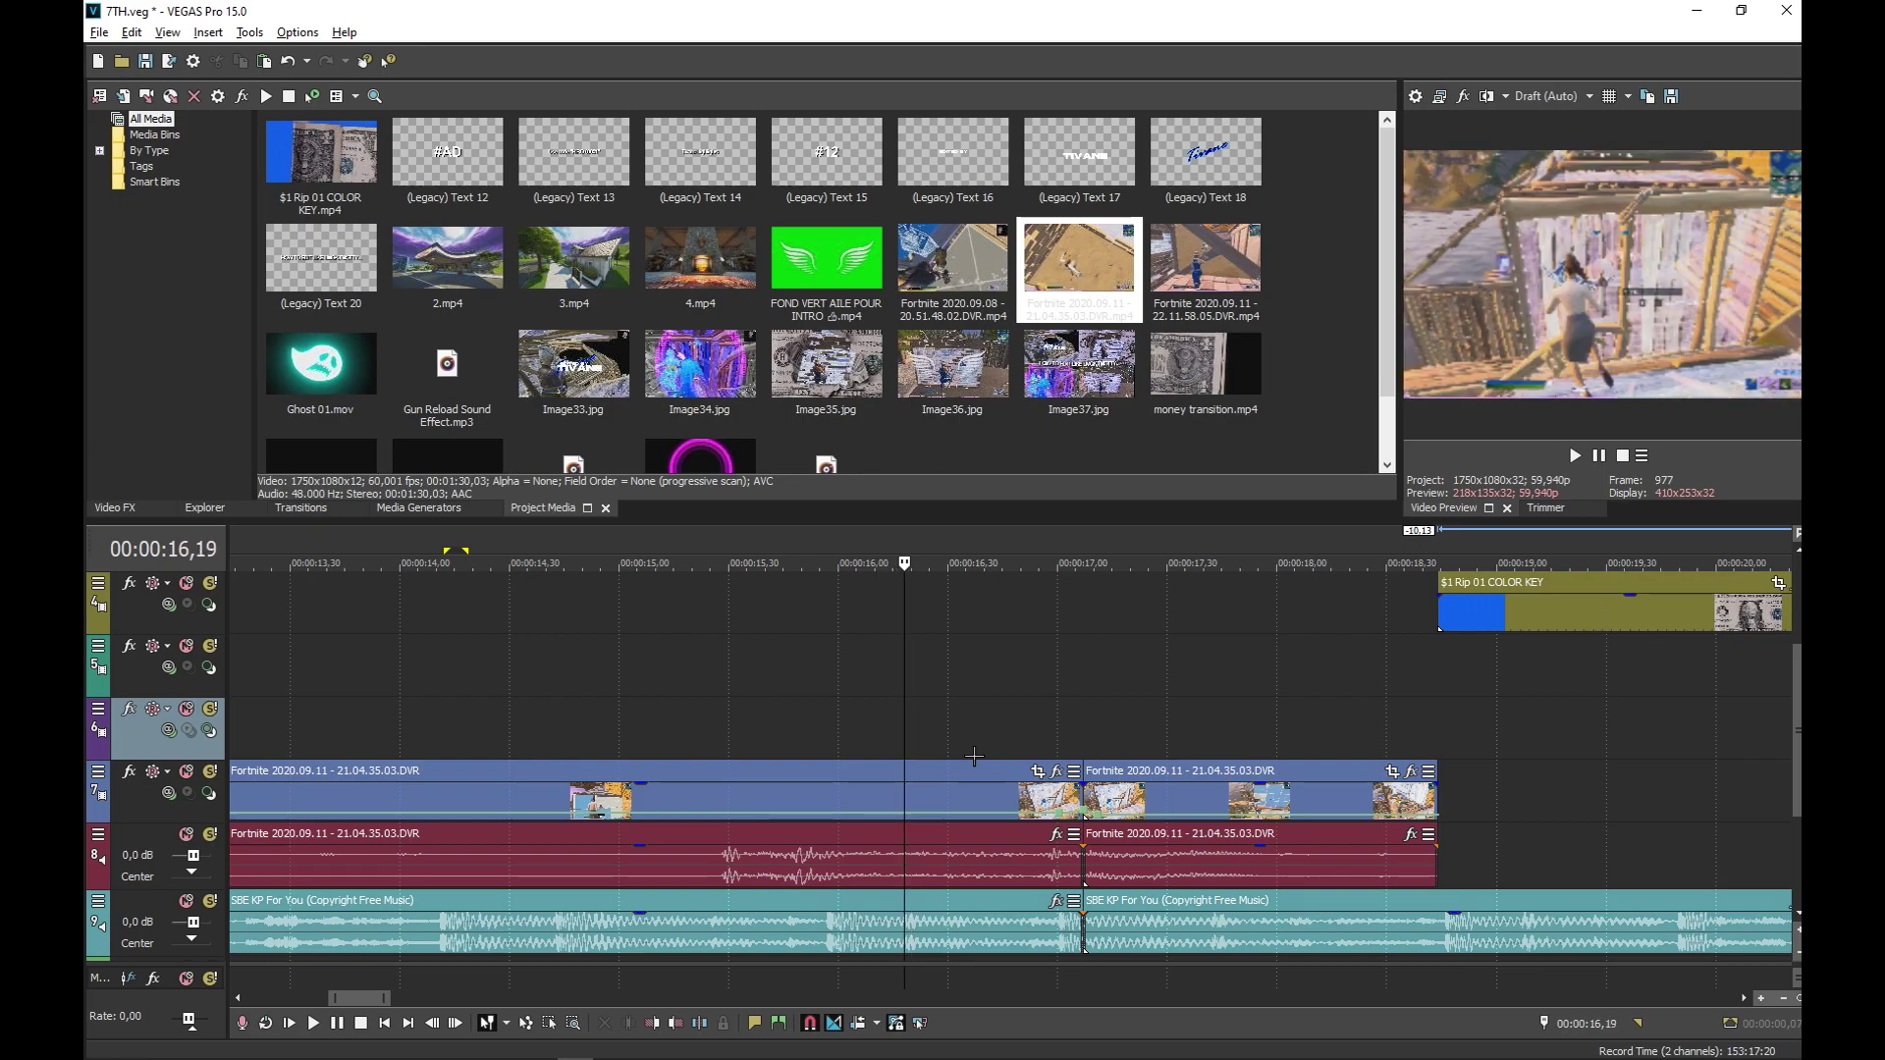
key("Right")
key("Right")
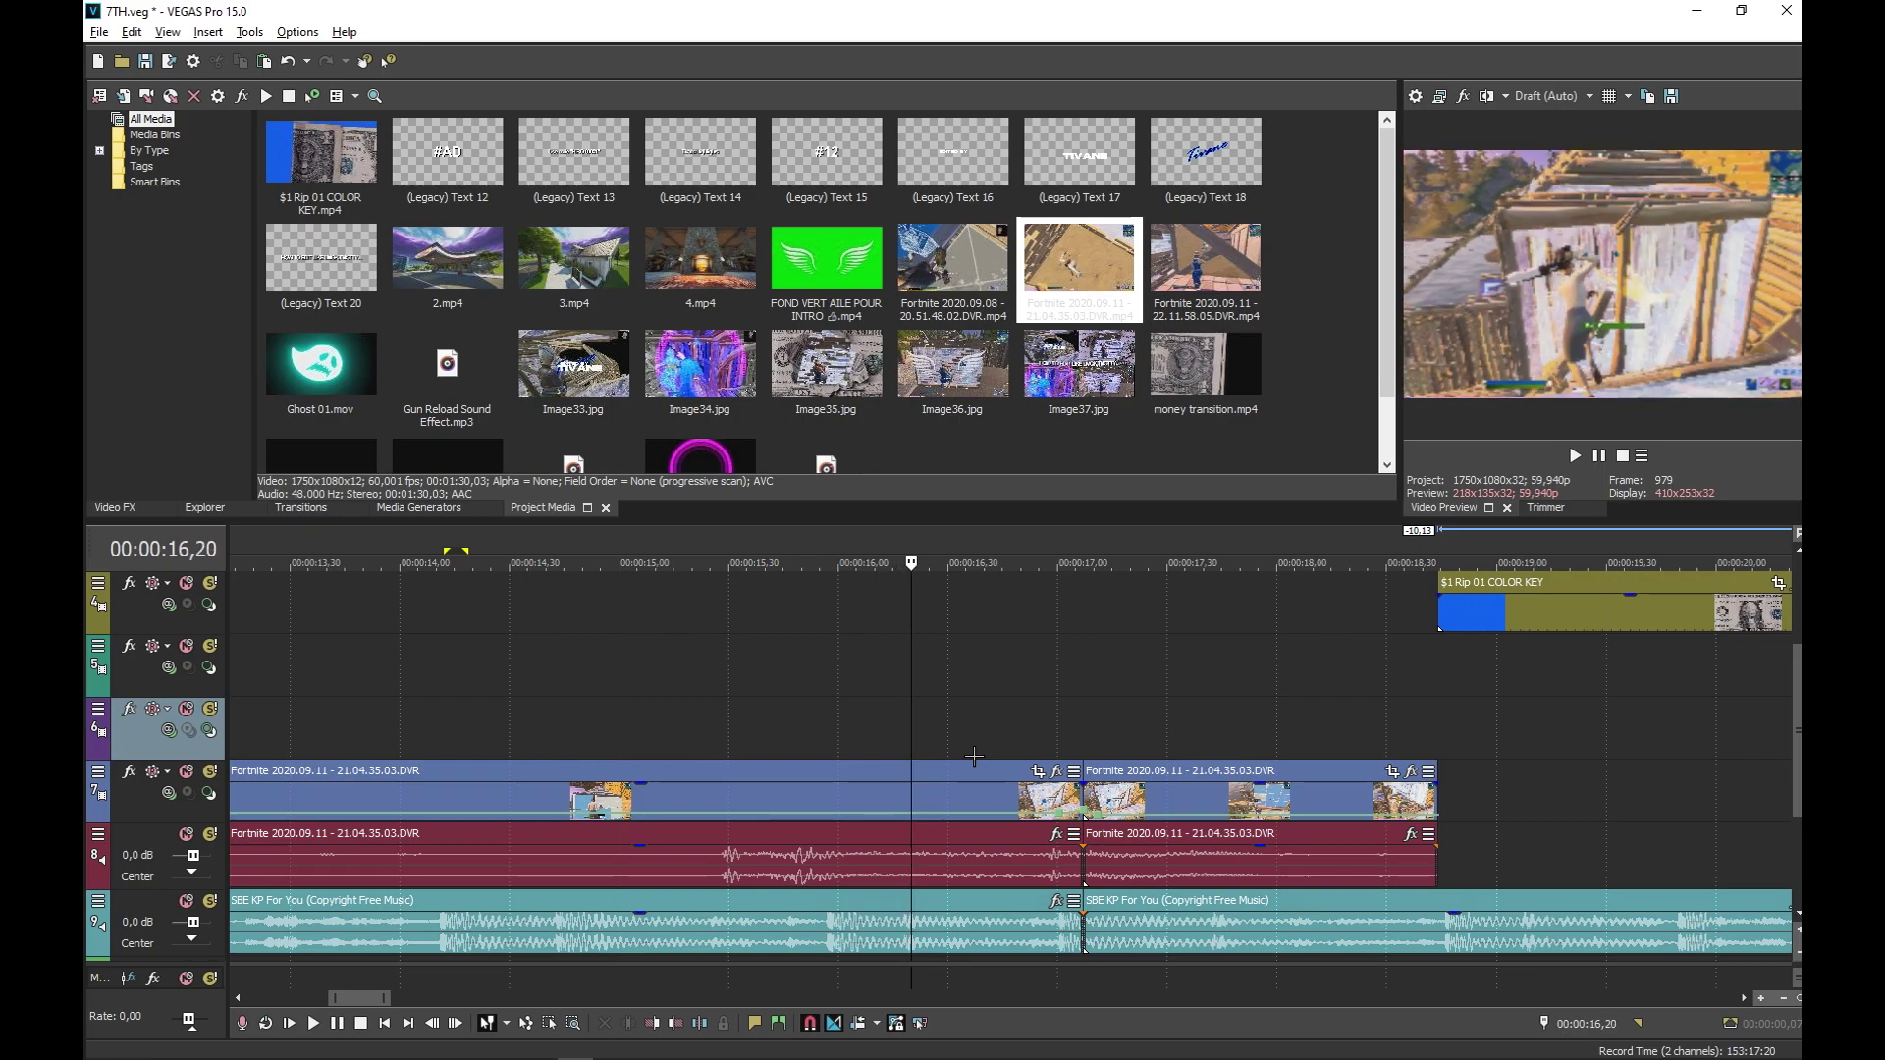
right_click(925, 810)
left_click(943, 472)
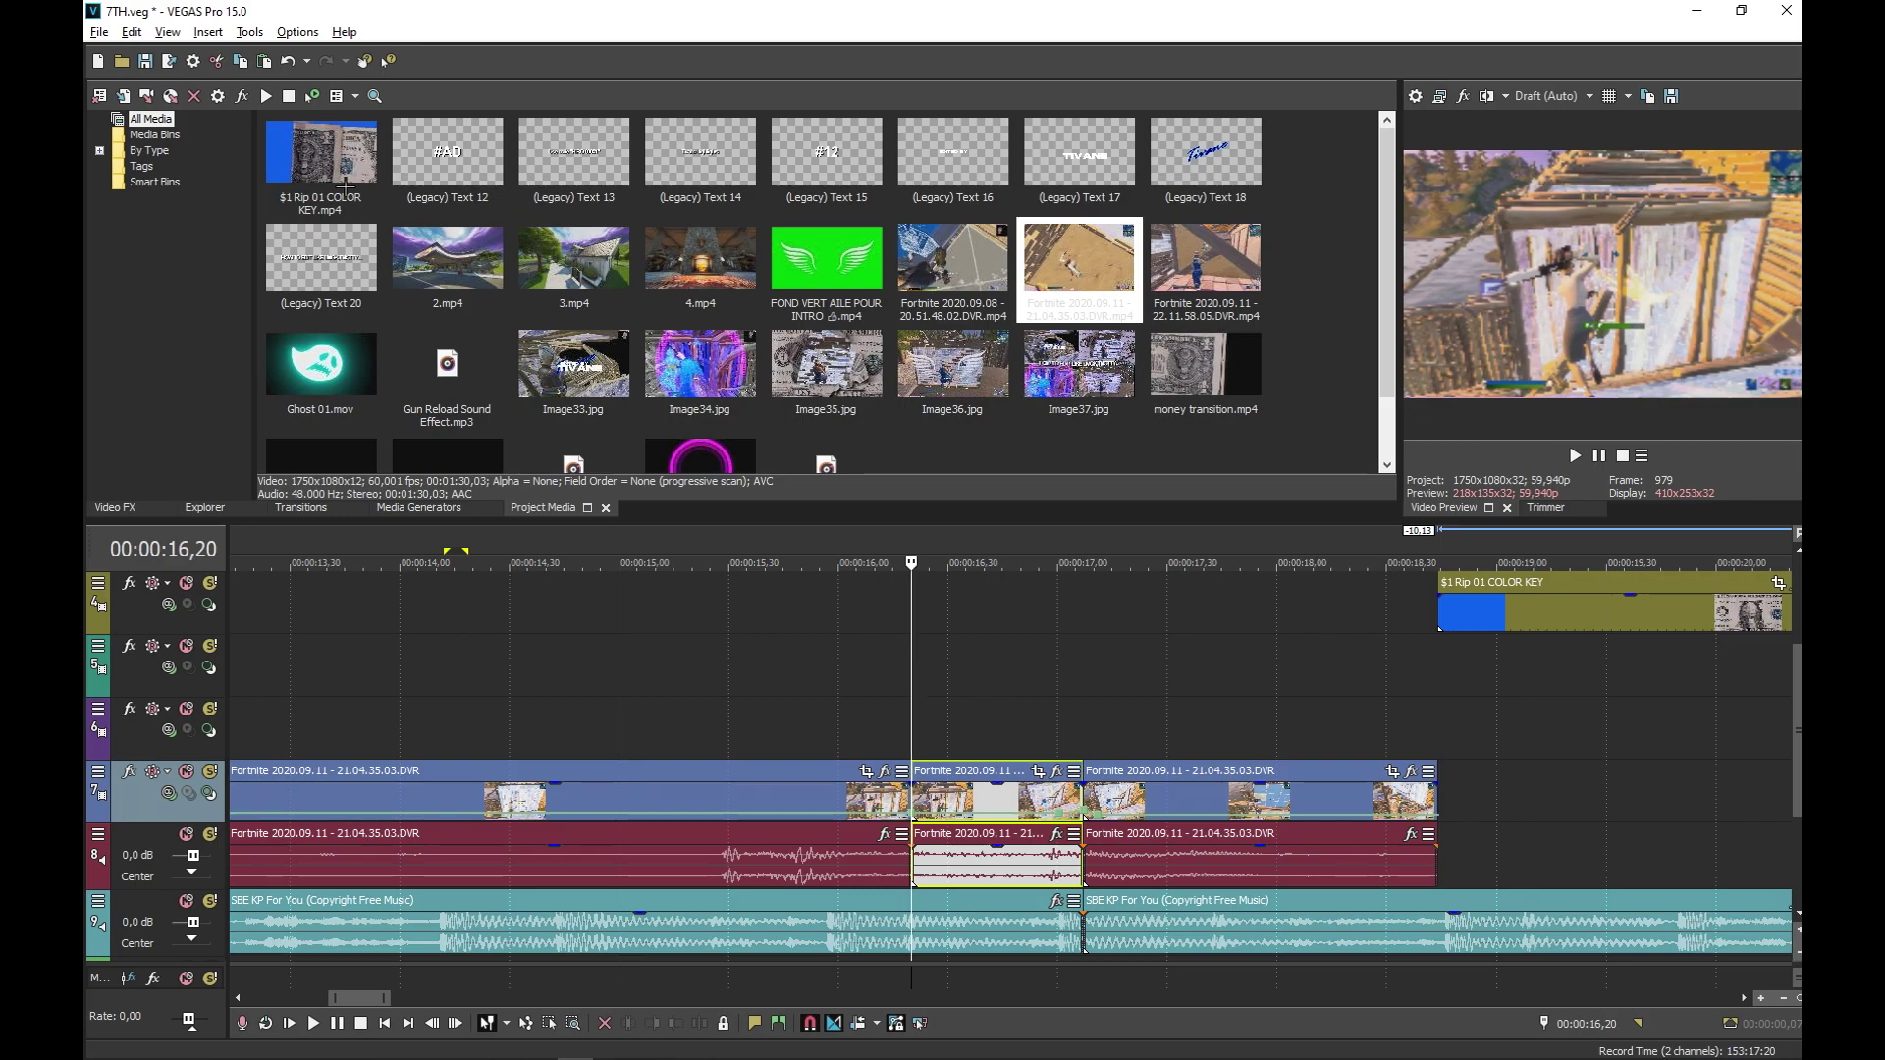
Apply the Pinch/Punch effect with the Maximum Punch preset to the short gameplay segment between the two cuts and set its amount to 0
left_click(300, 507)
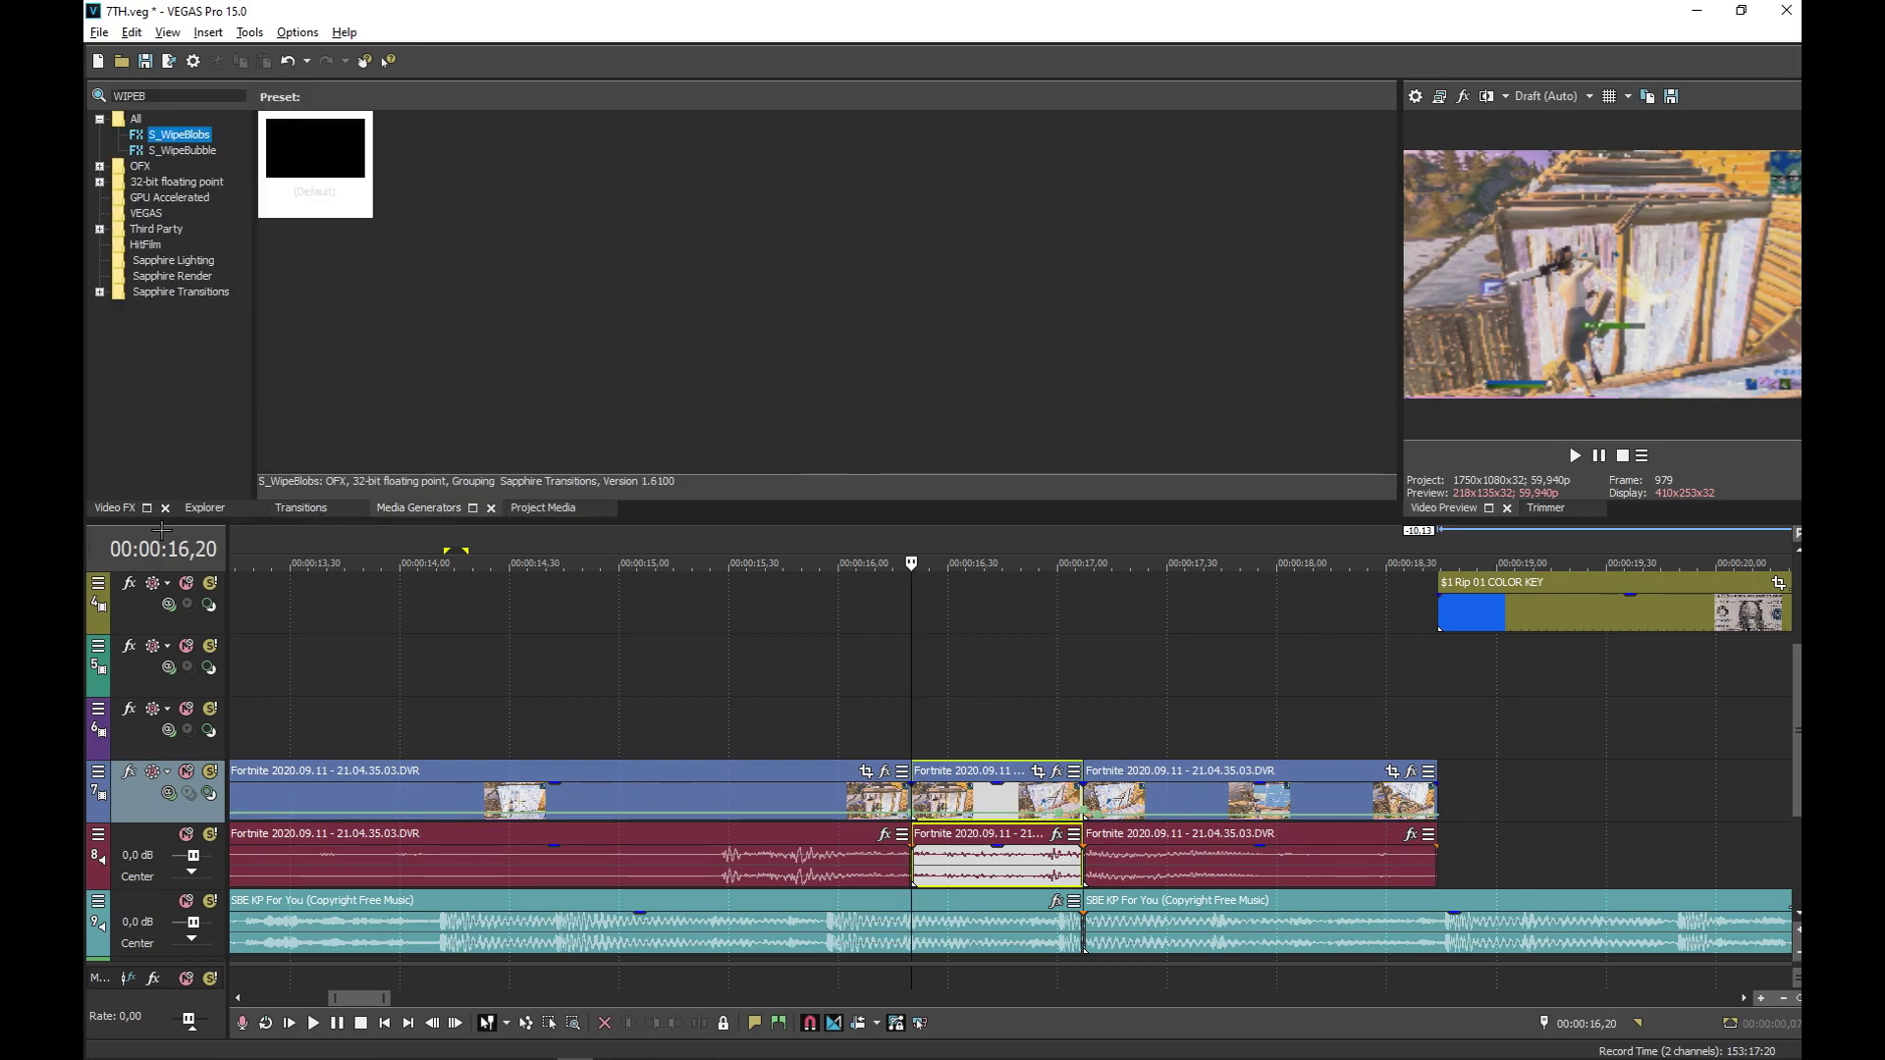
left_click(113, 508)
left_click(119, 98)
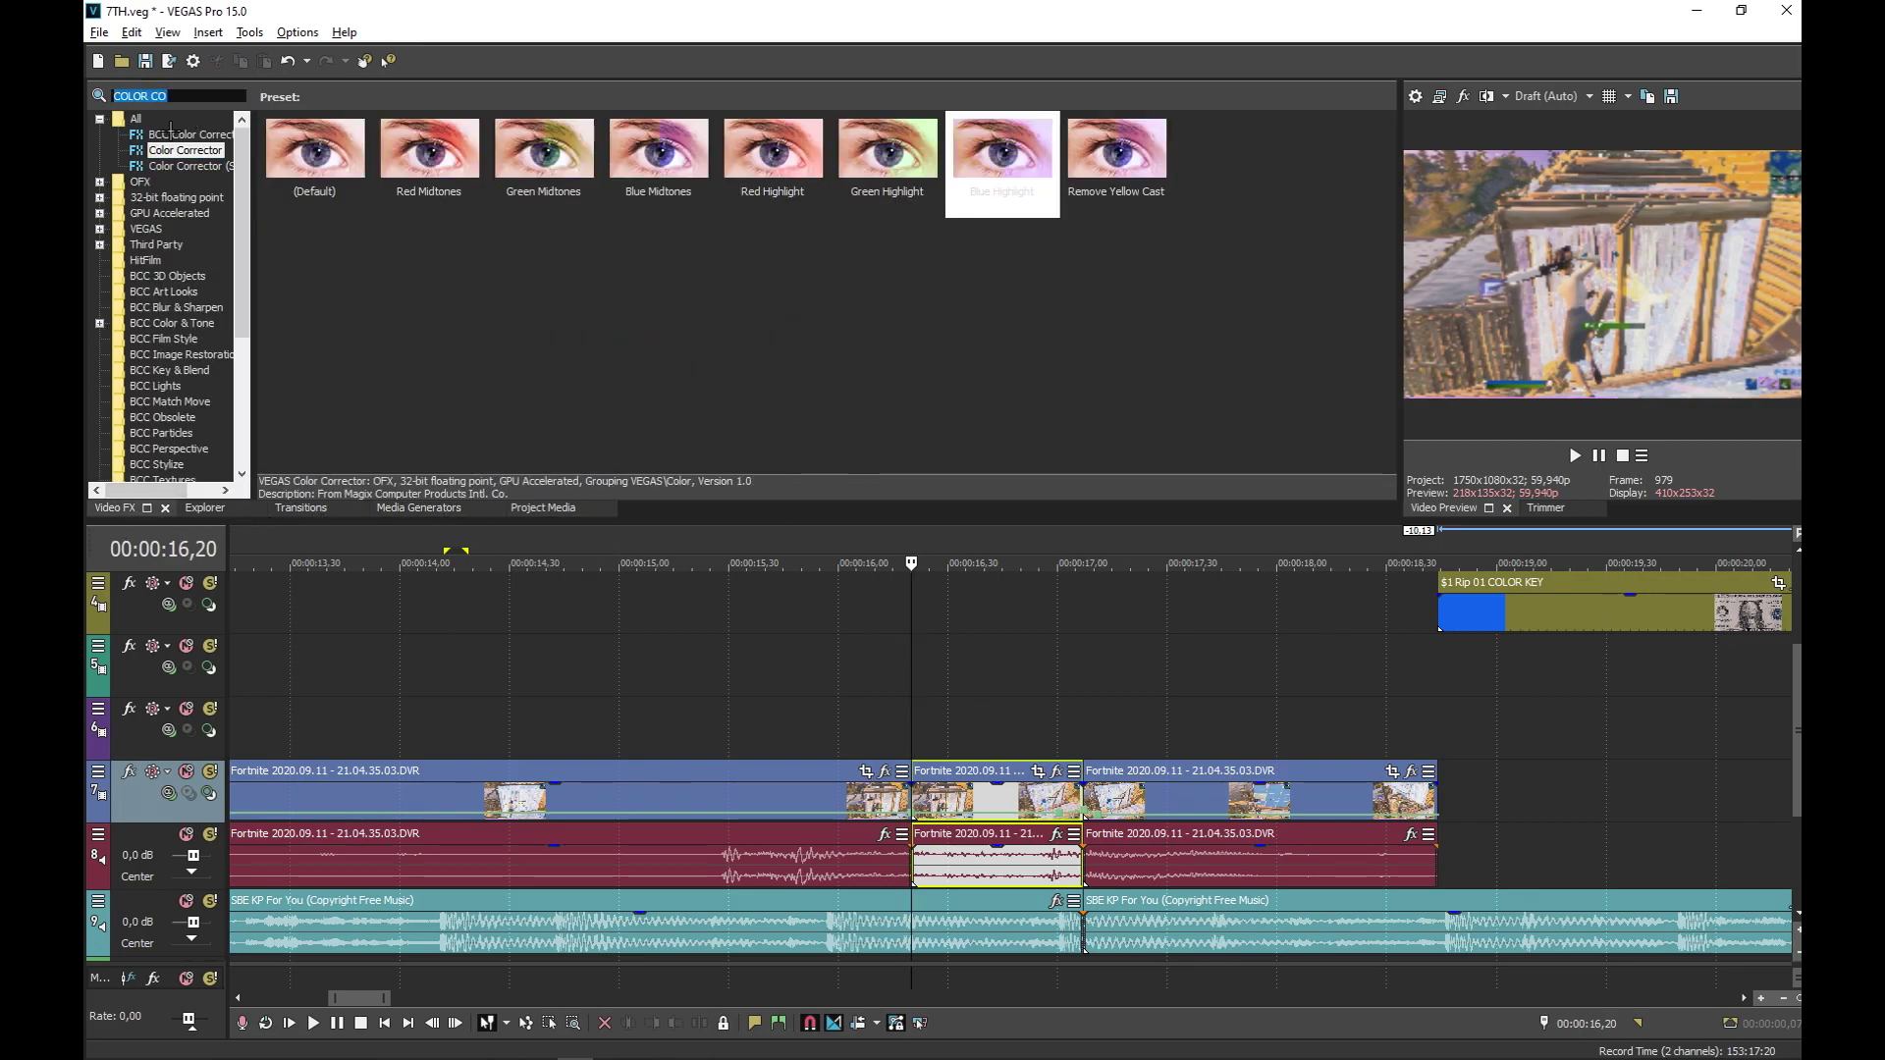
type("PINCH")
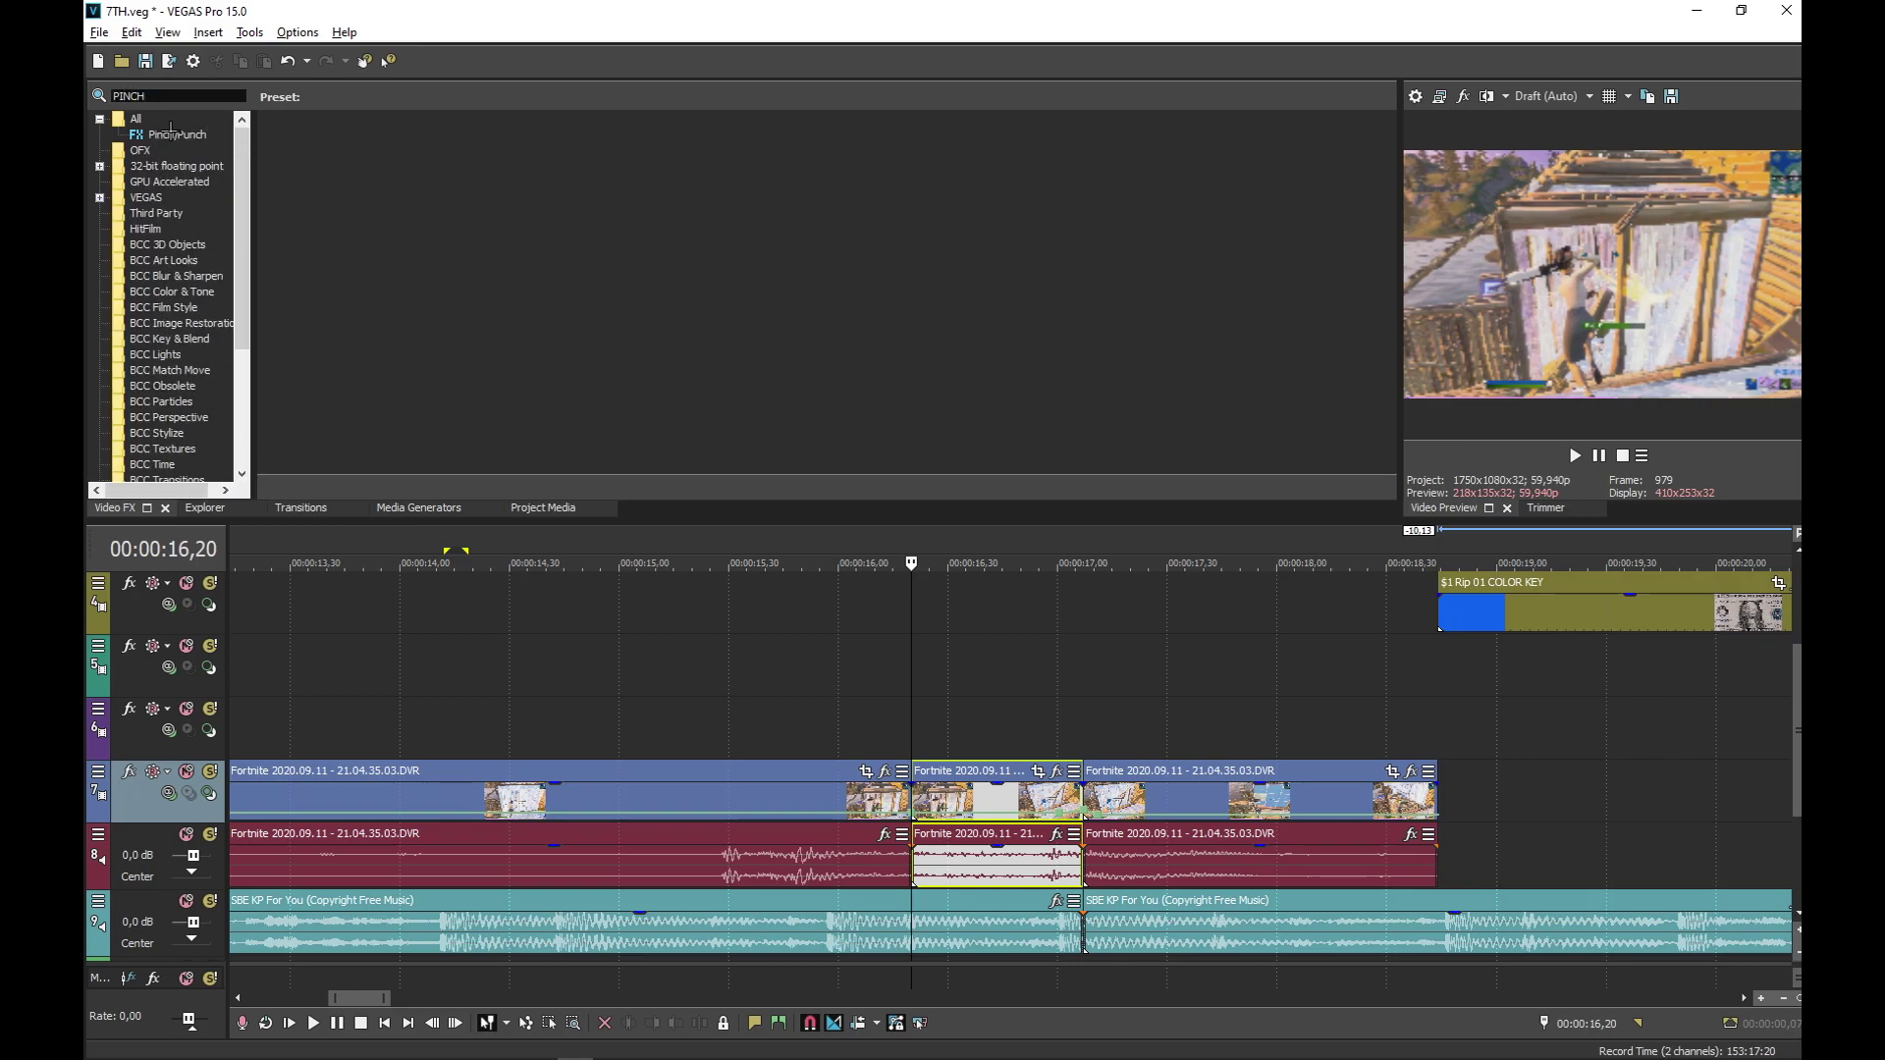
left_click(171, 133)
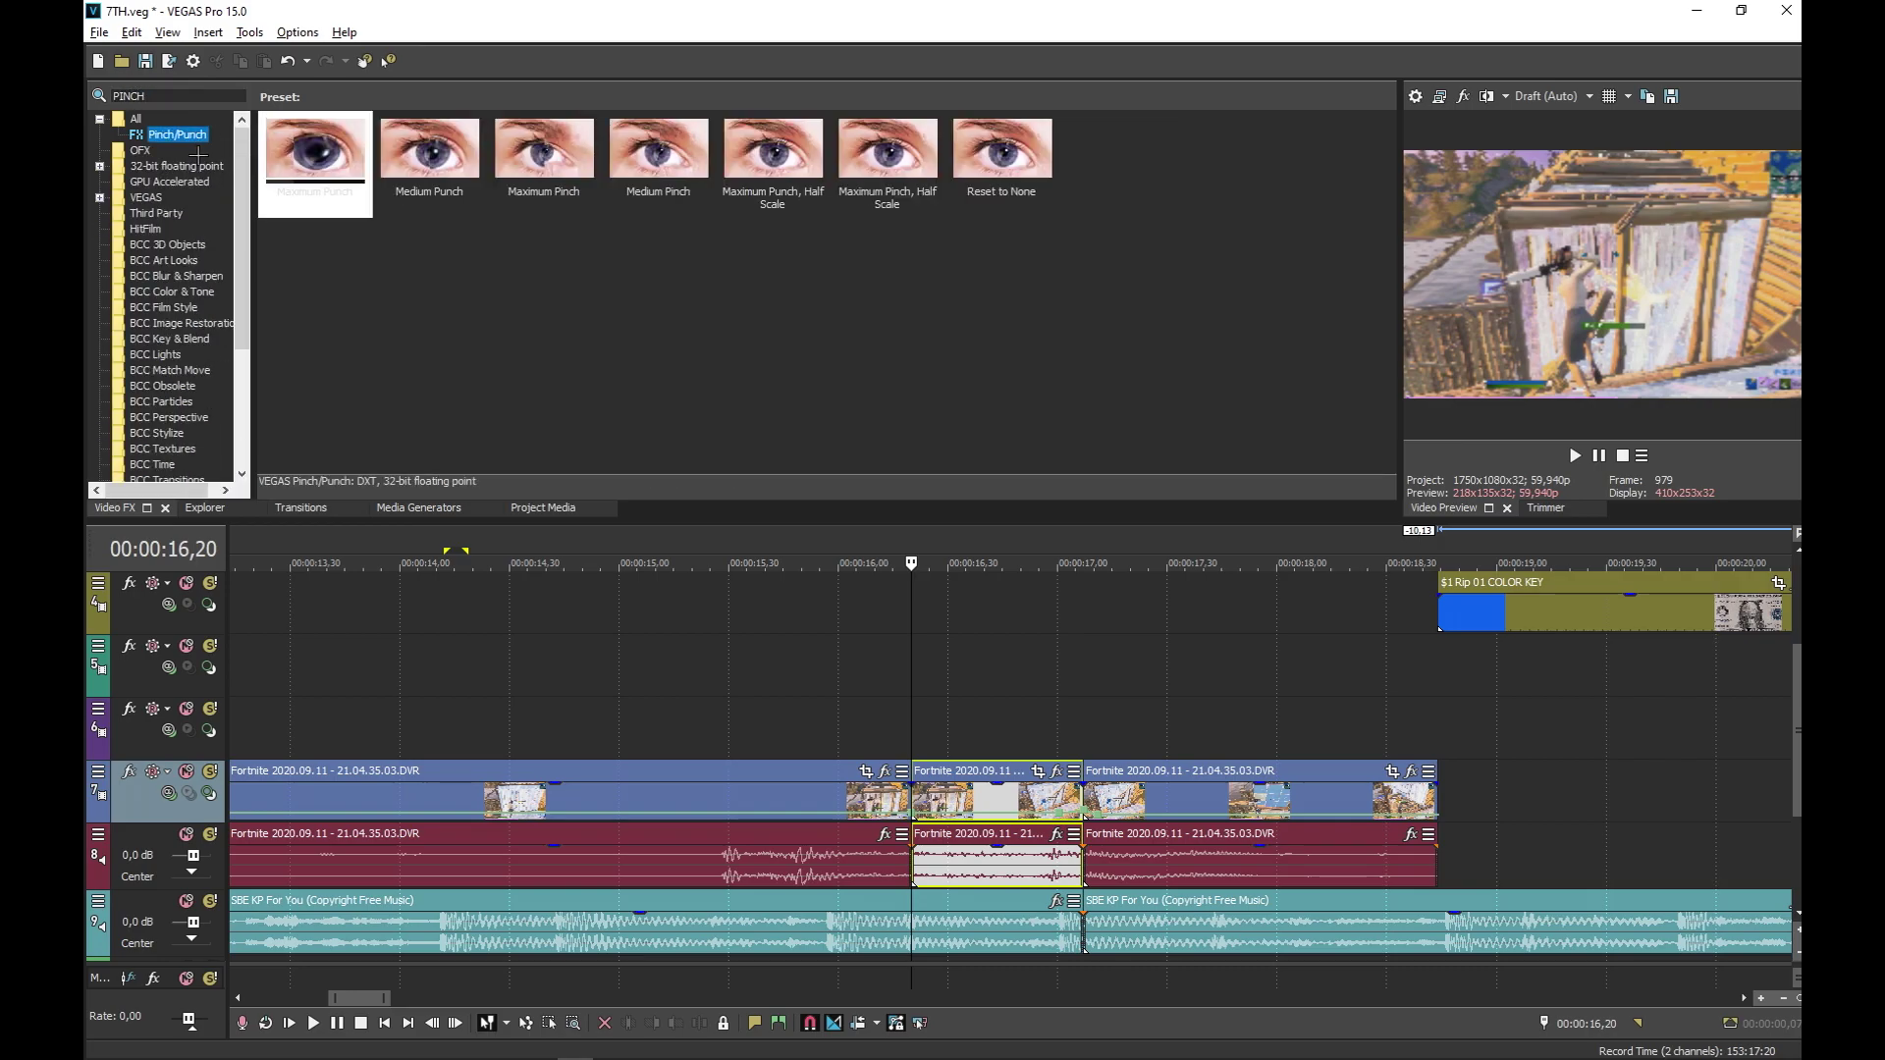
left_click_drag(313, 147, 981, 781)
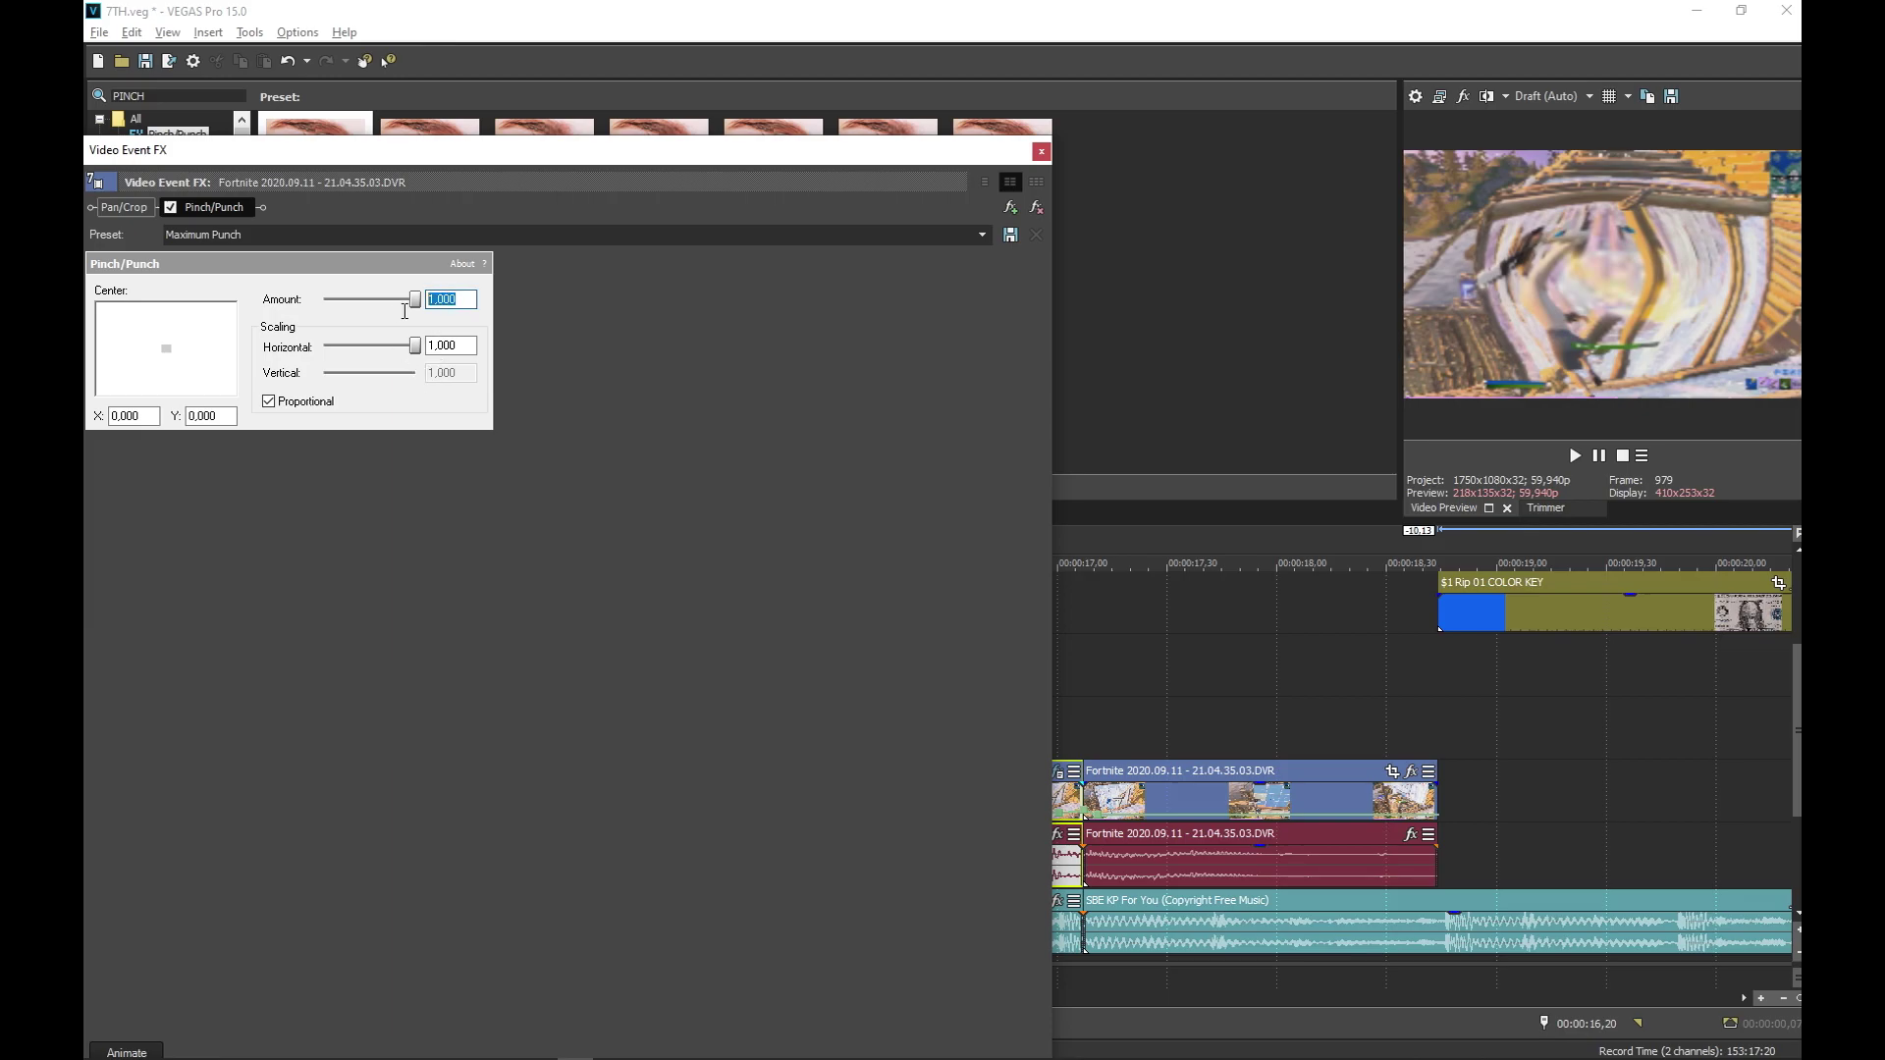
key("Return")
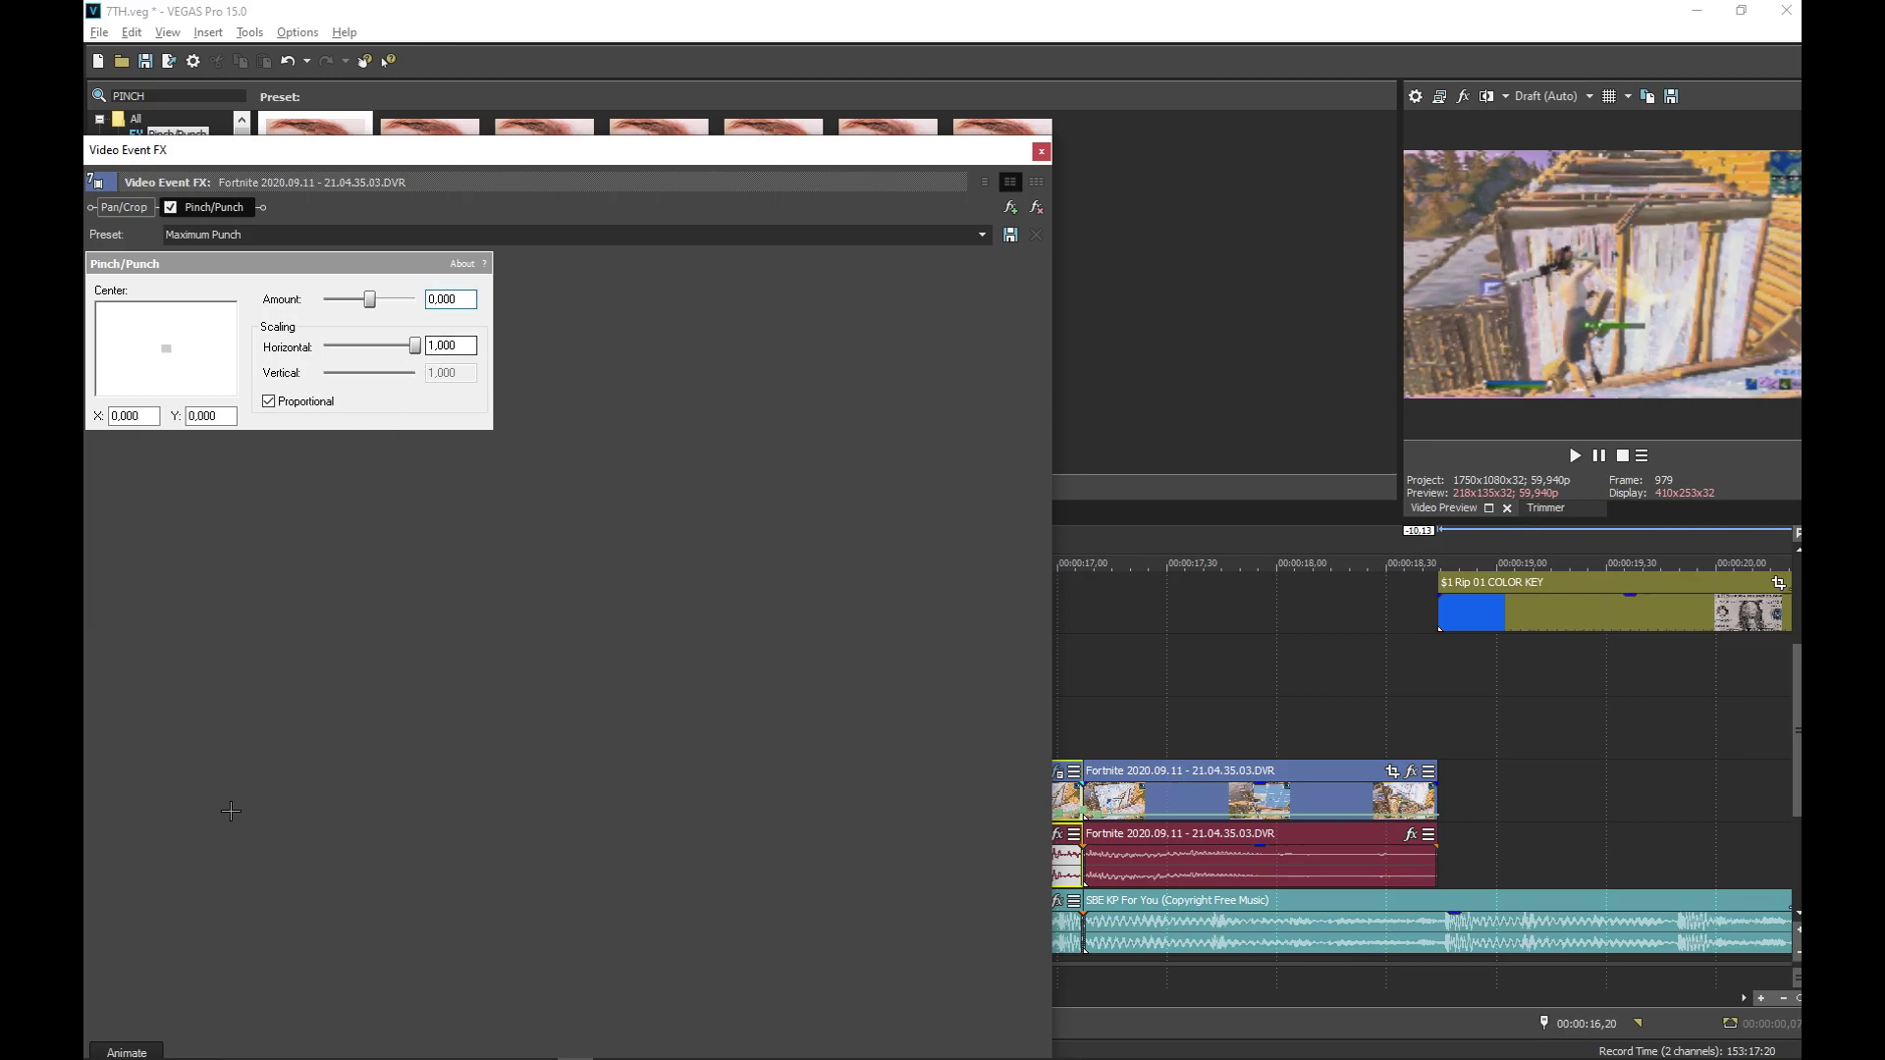
Animate the Pinch/Punch effect on the middle gameplay segment with an end keyframe at 00:00:00,47 and amount 0,717, and play the result
left_click(137, 1044)
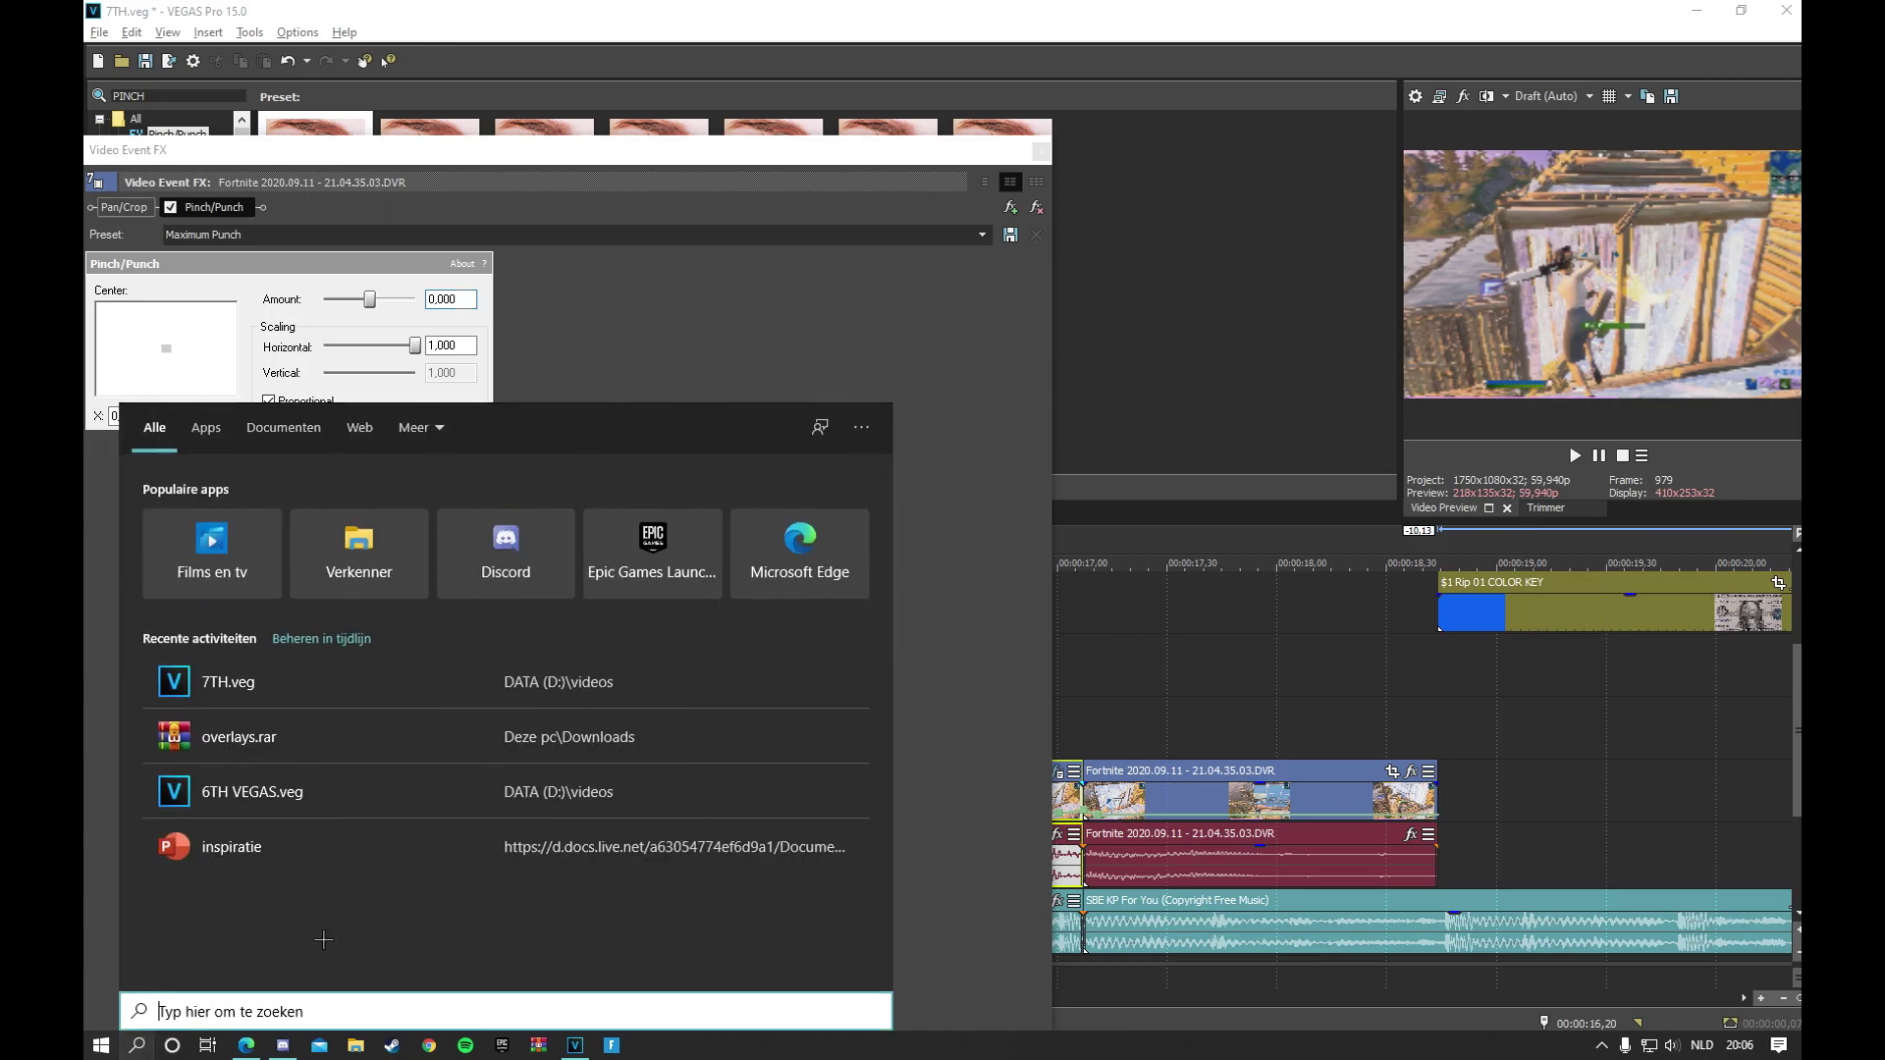
left_click(990, 799)
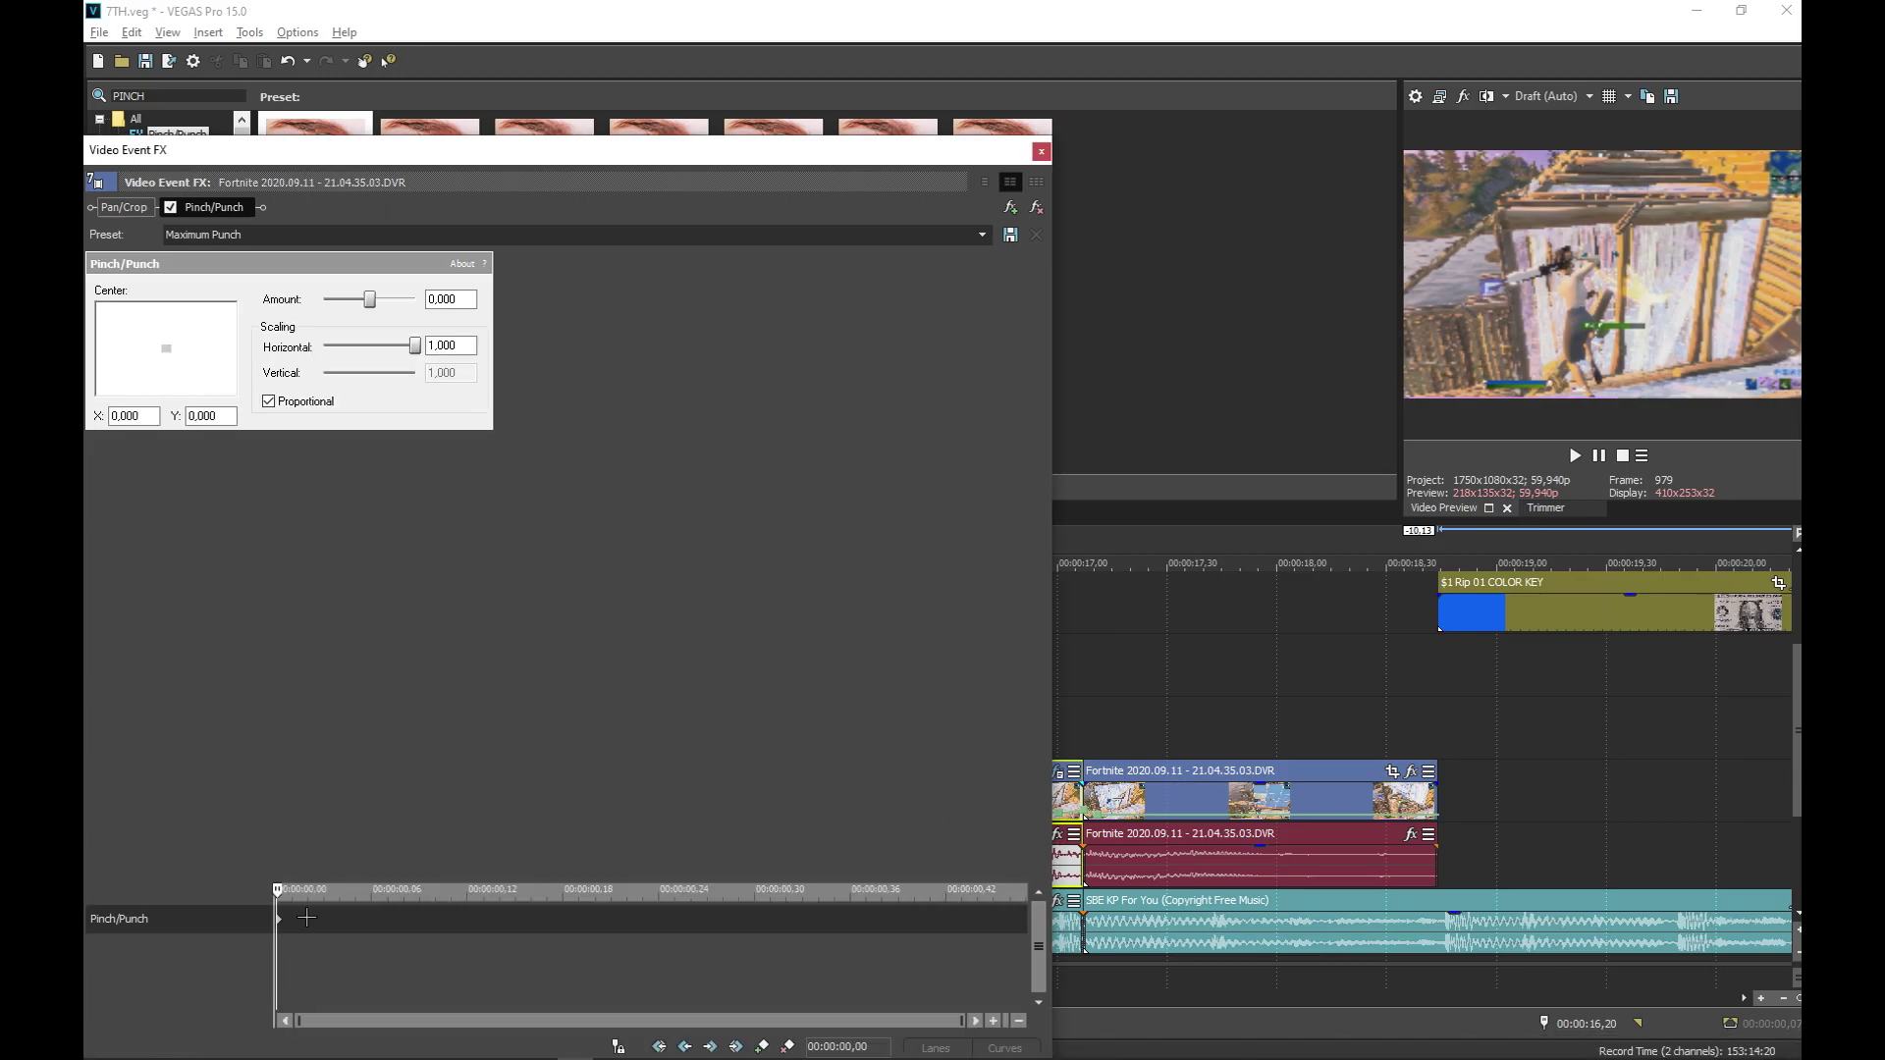
left_click_drag(823, 966, 1063, 924)
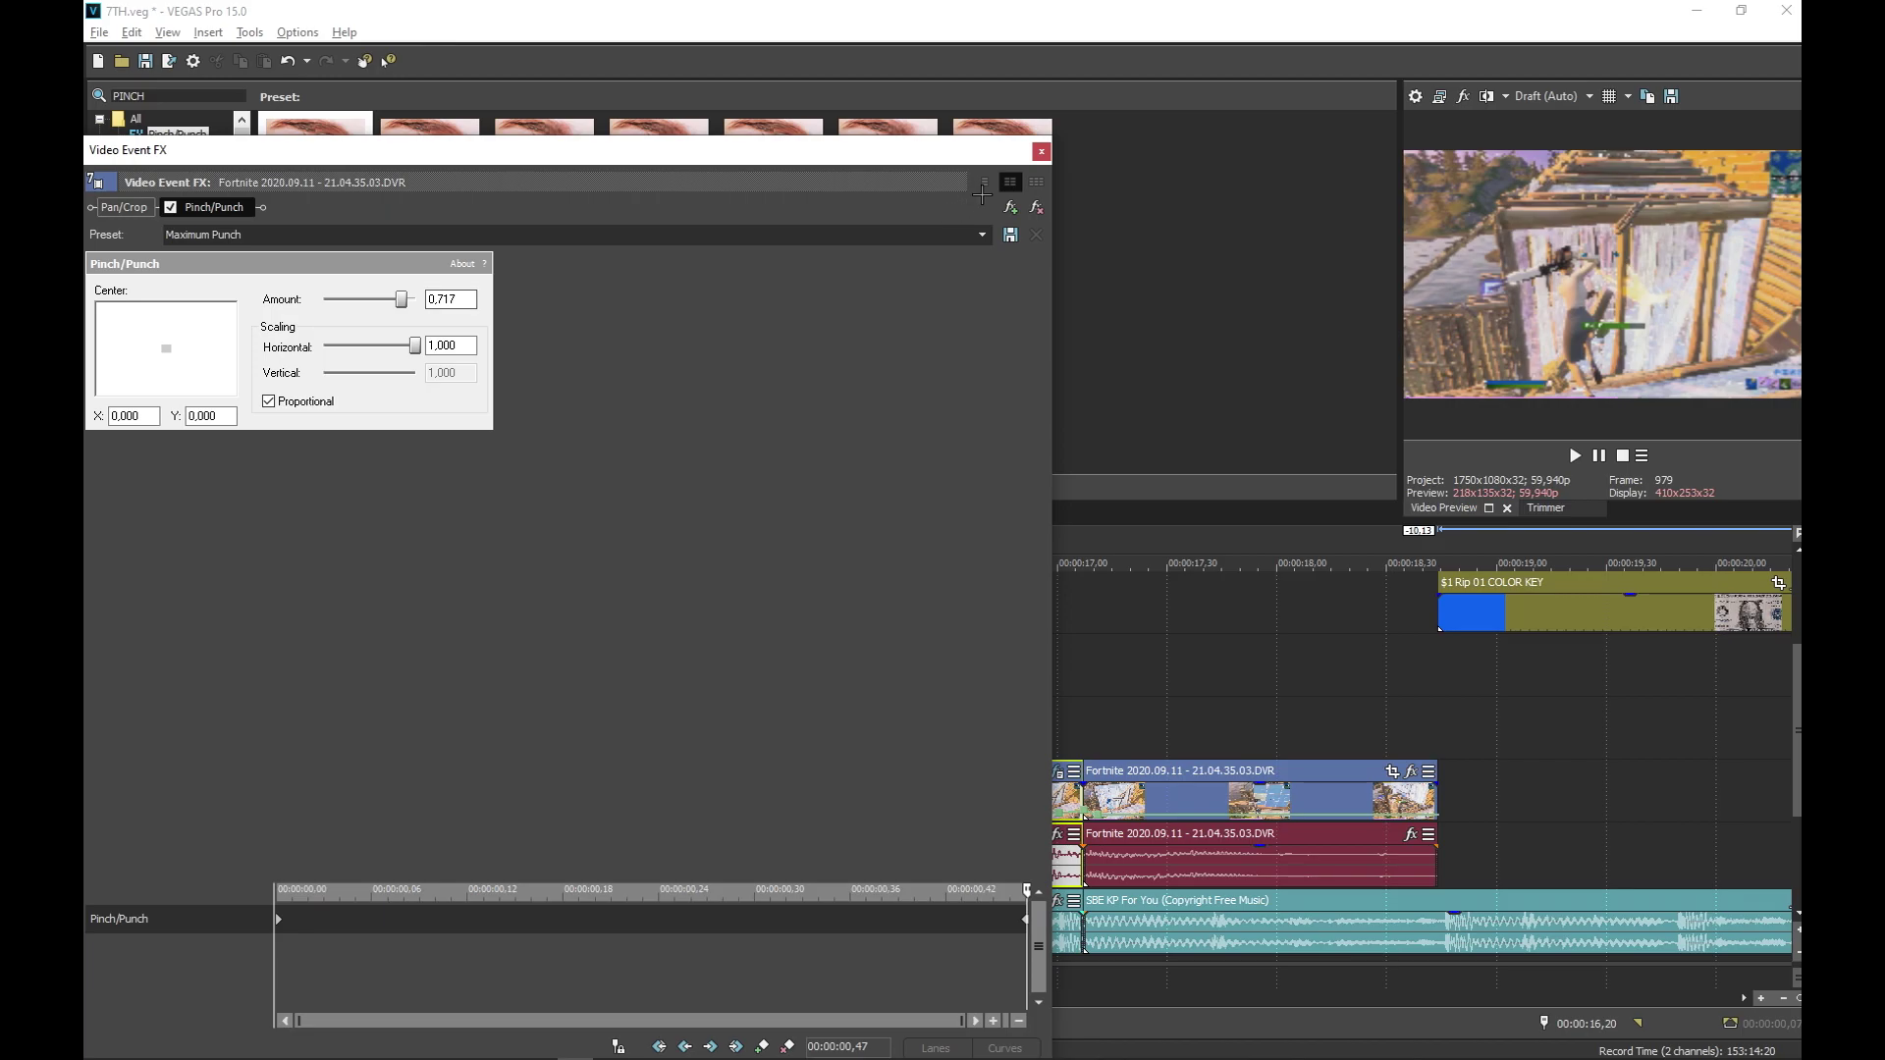
left_click(1040, 152)
left_click(835, 609)
key("space")
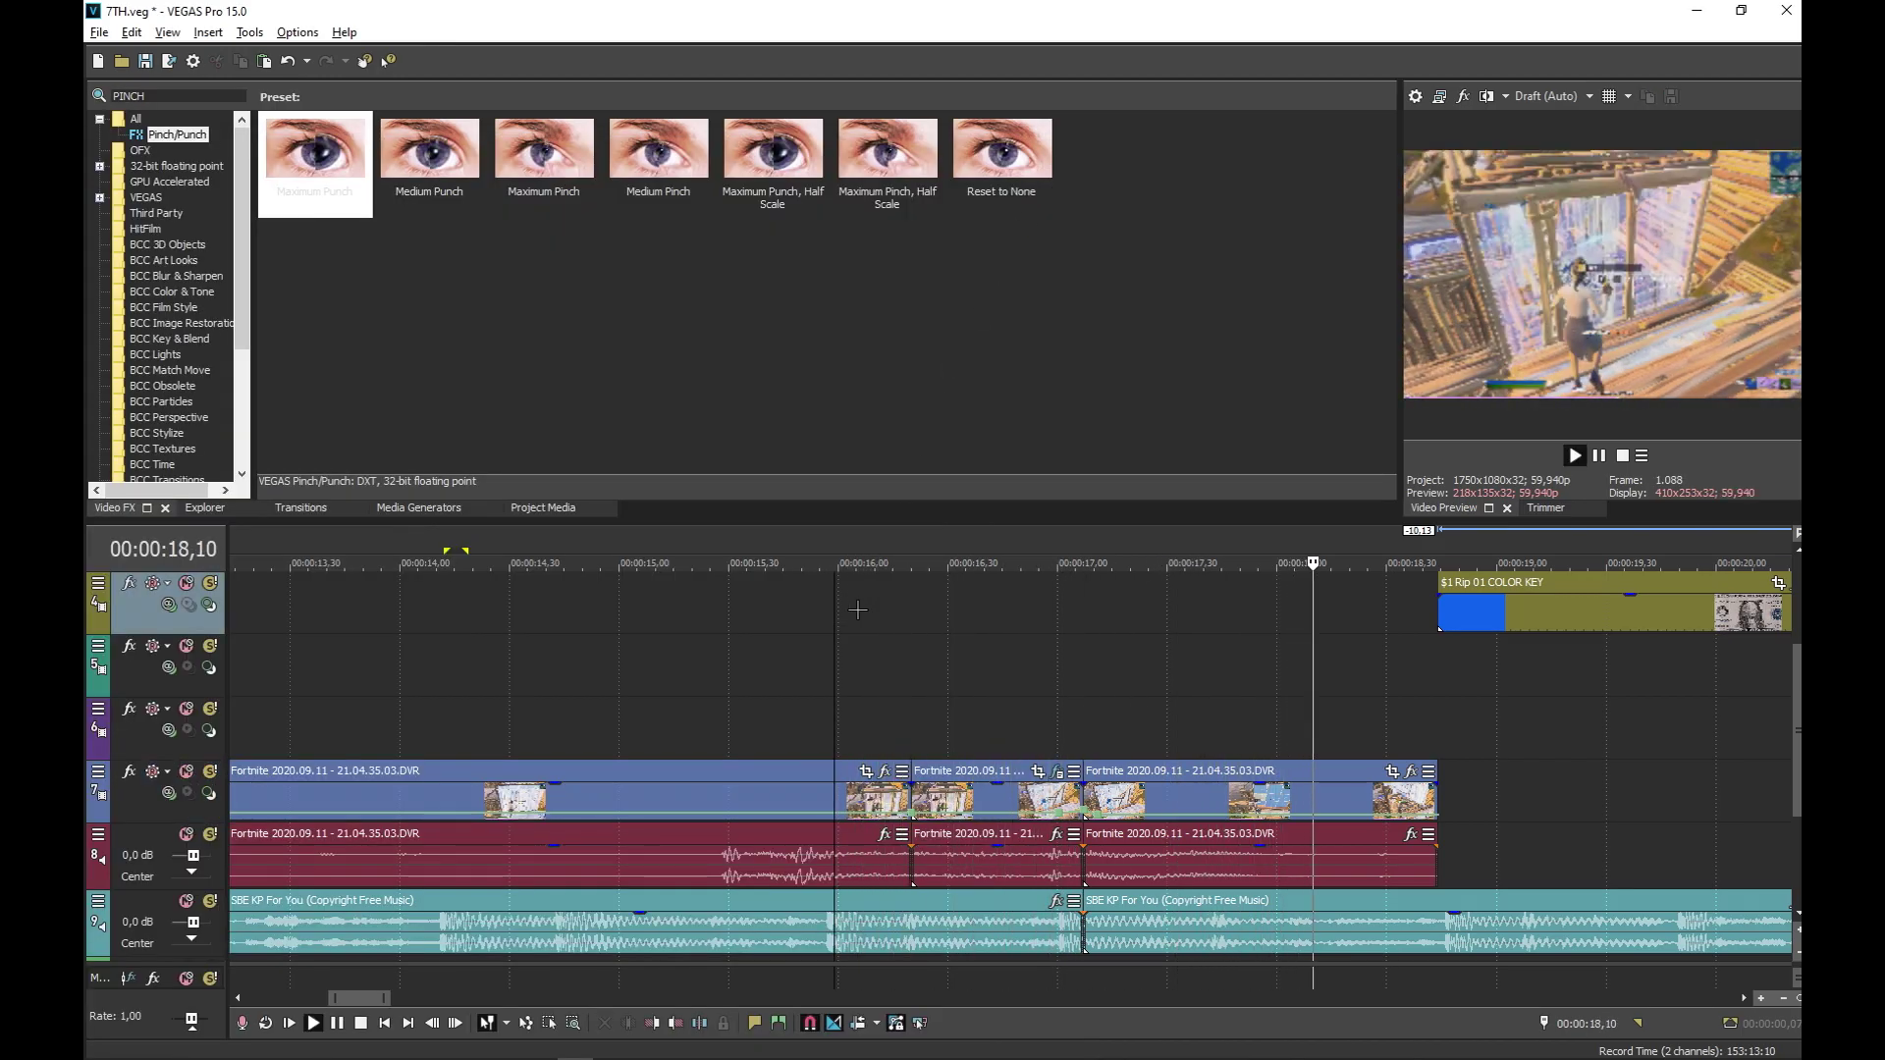
key("Return")
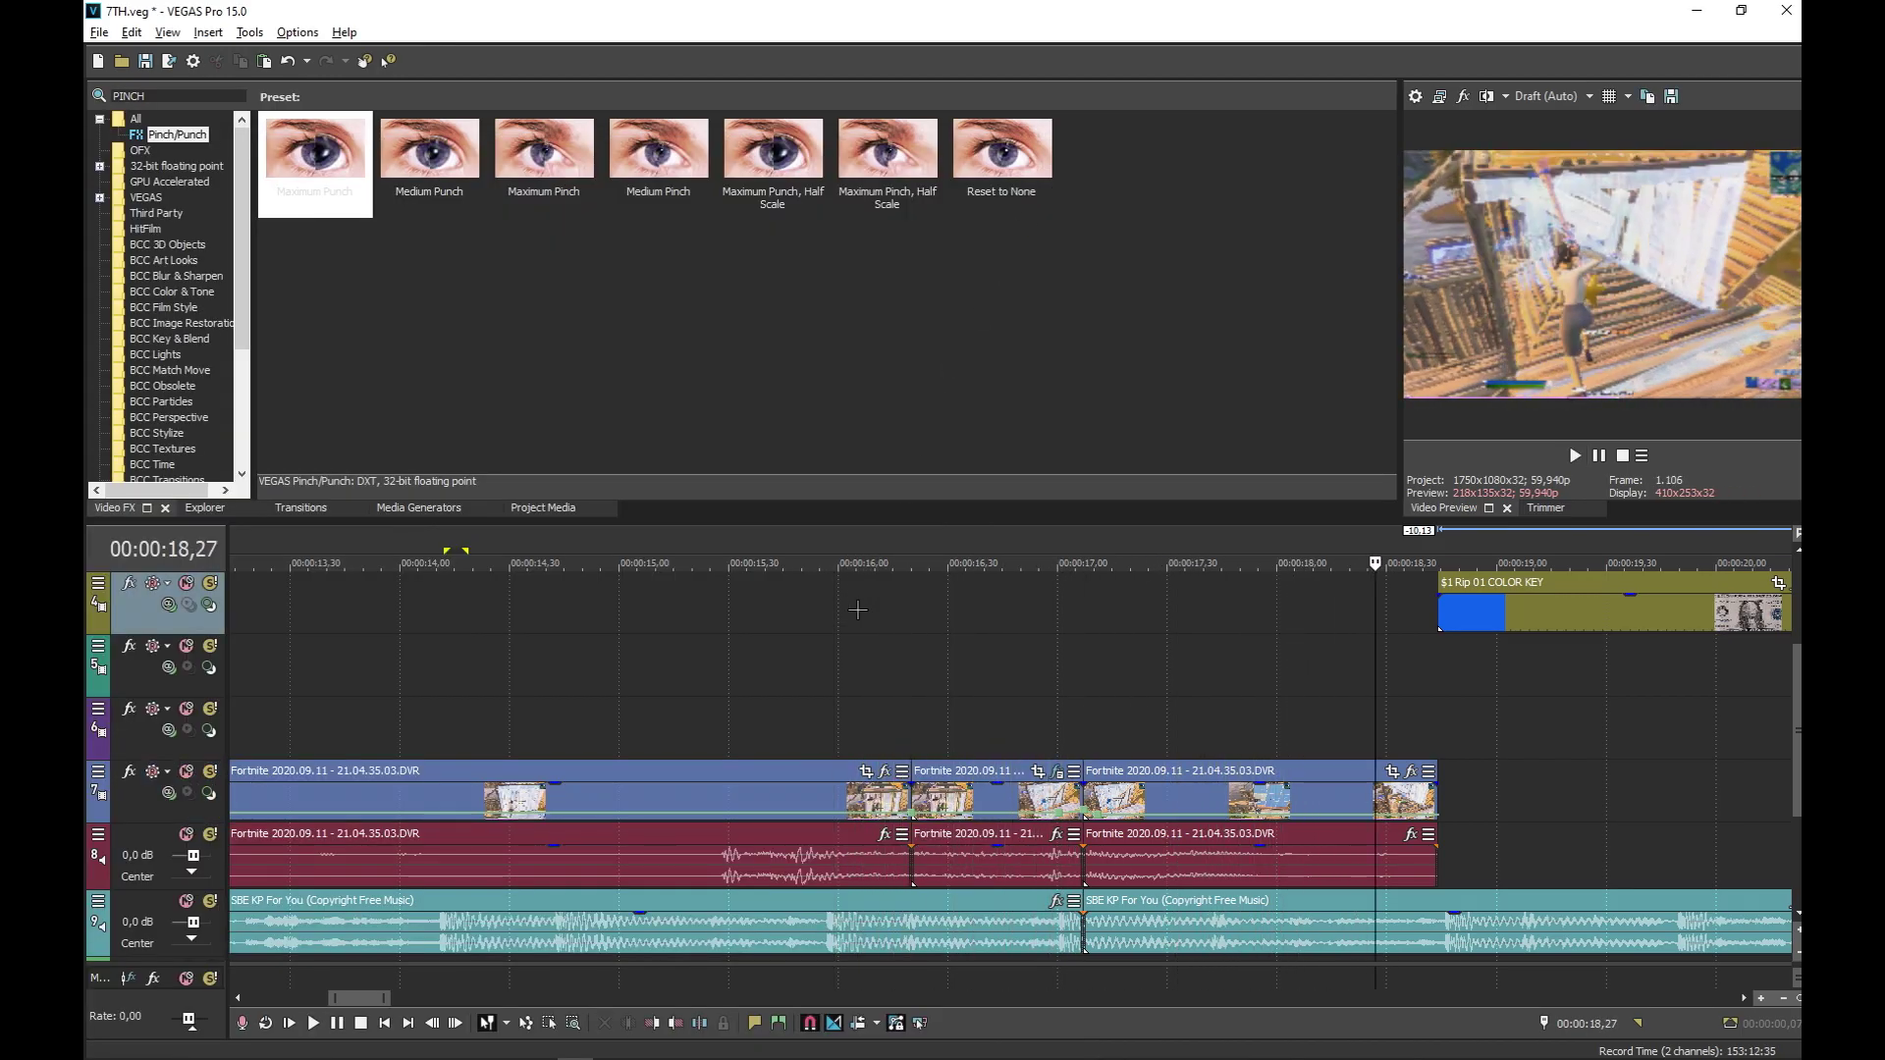
Lower the Pinch/Punch amount at the middle segment's end keyframe to near the negative end of its range and play it back
left_click(1059, 773)
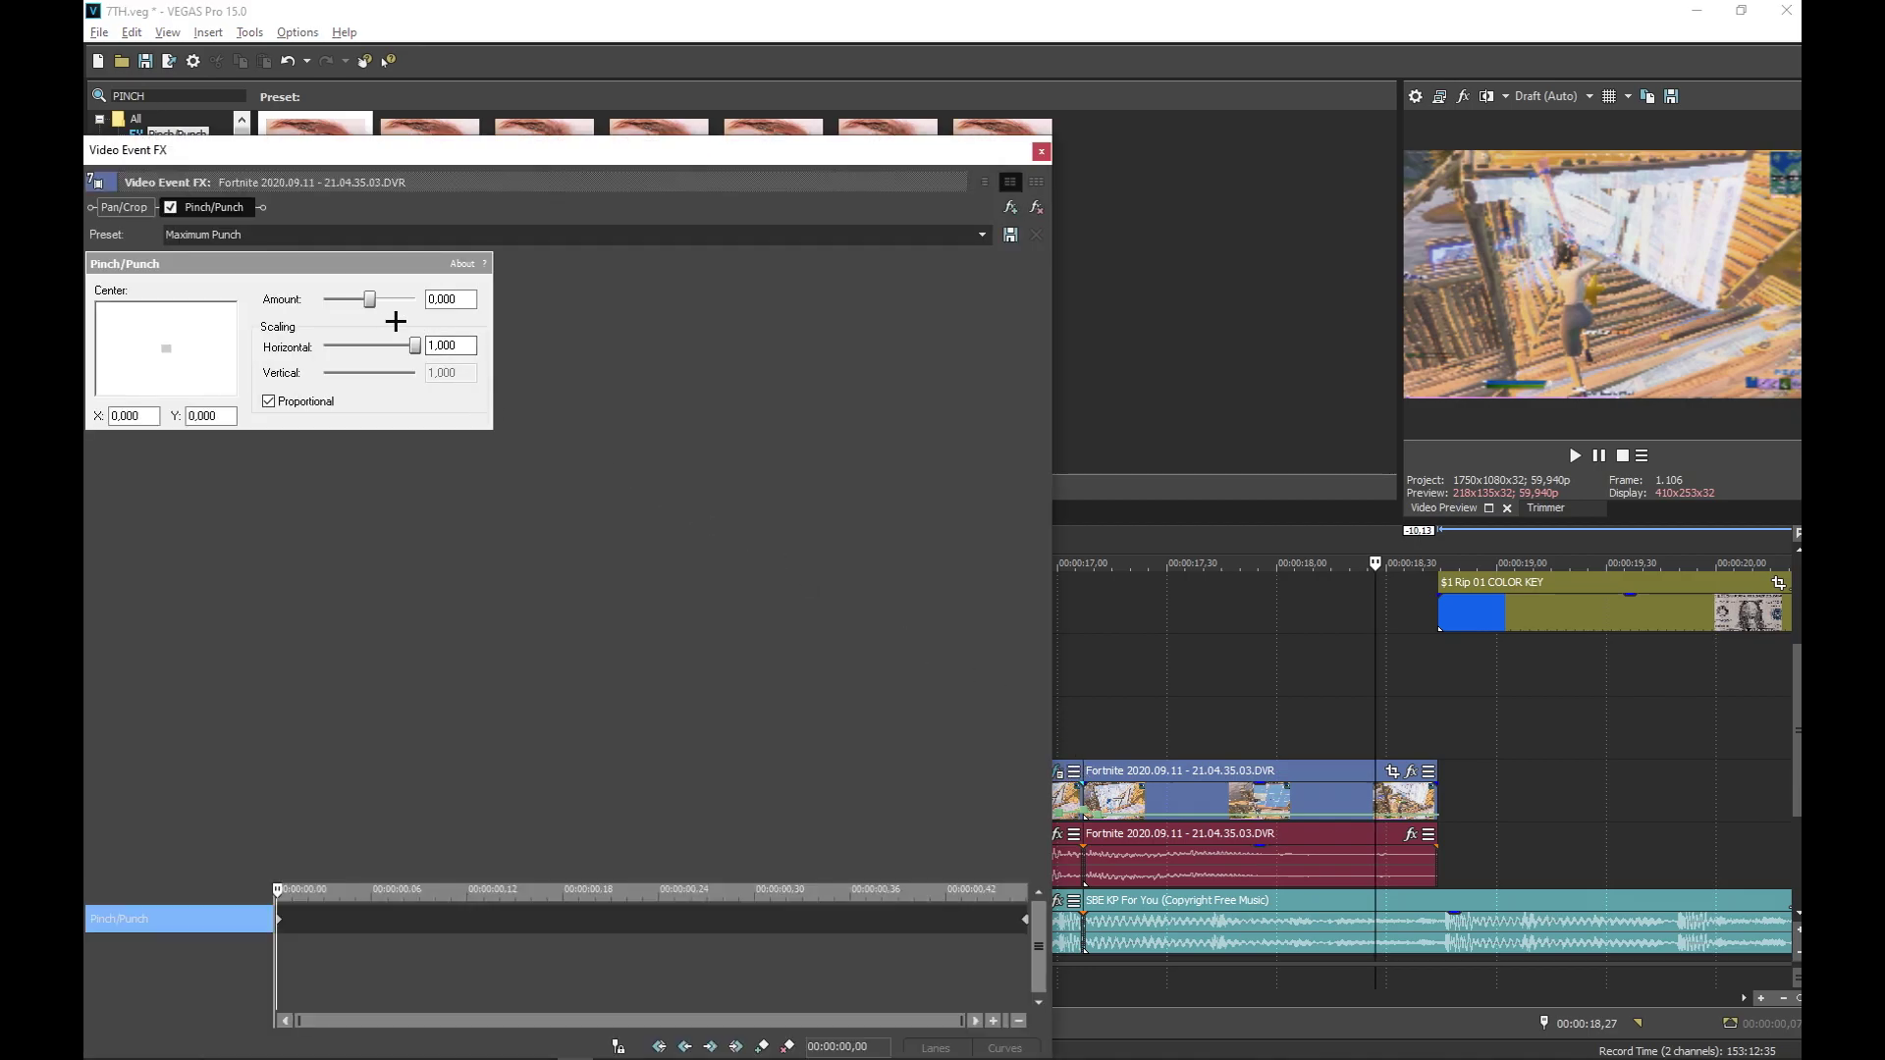
left_click(1024, 919)
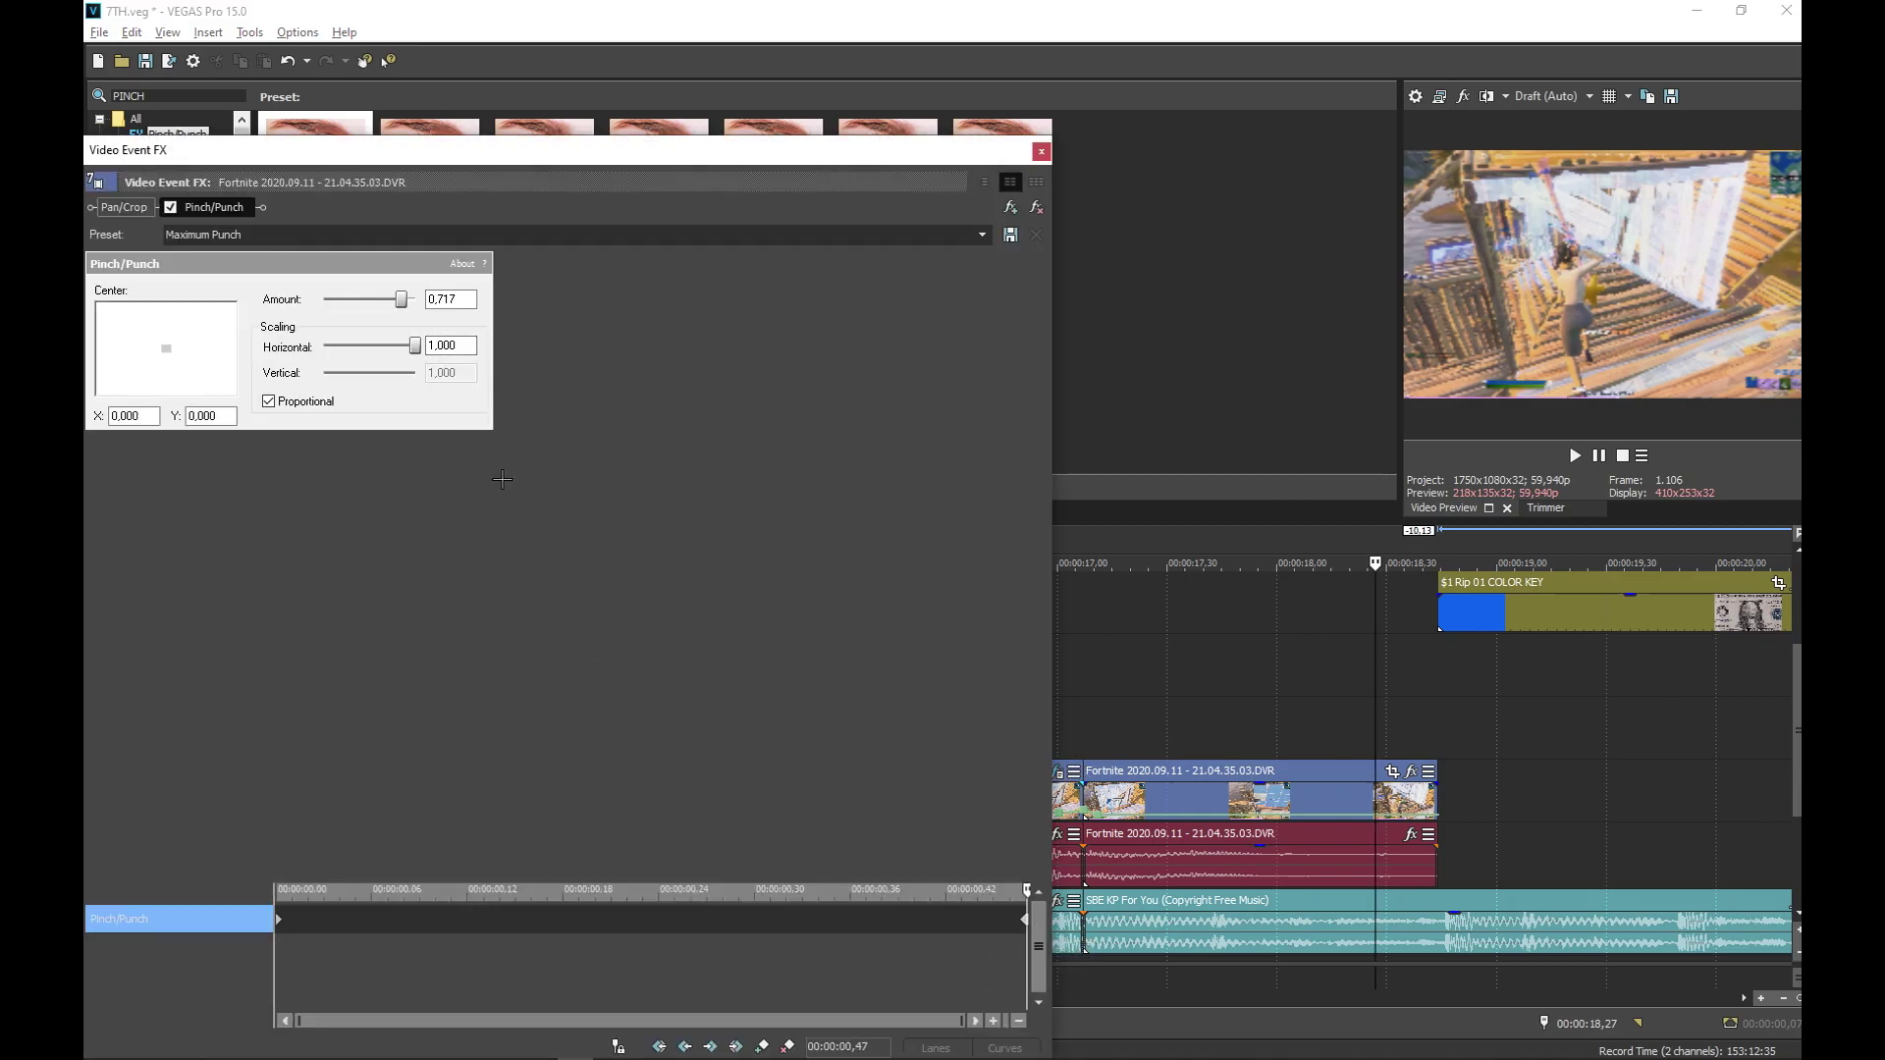
left_click_drag(402, 300, 327, 299)
left_click(1041, 152)
left_click(889, 675)
key("space")
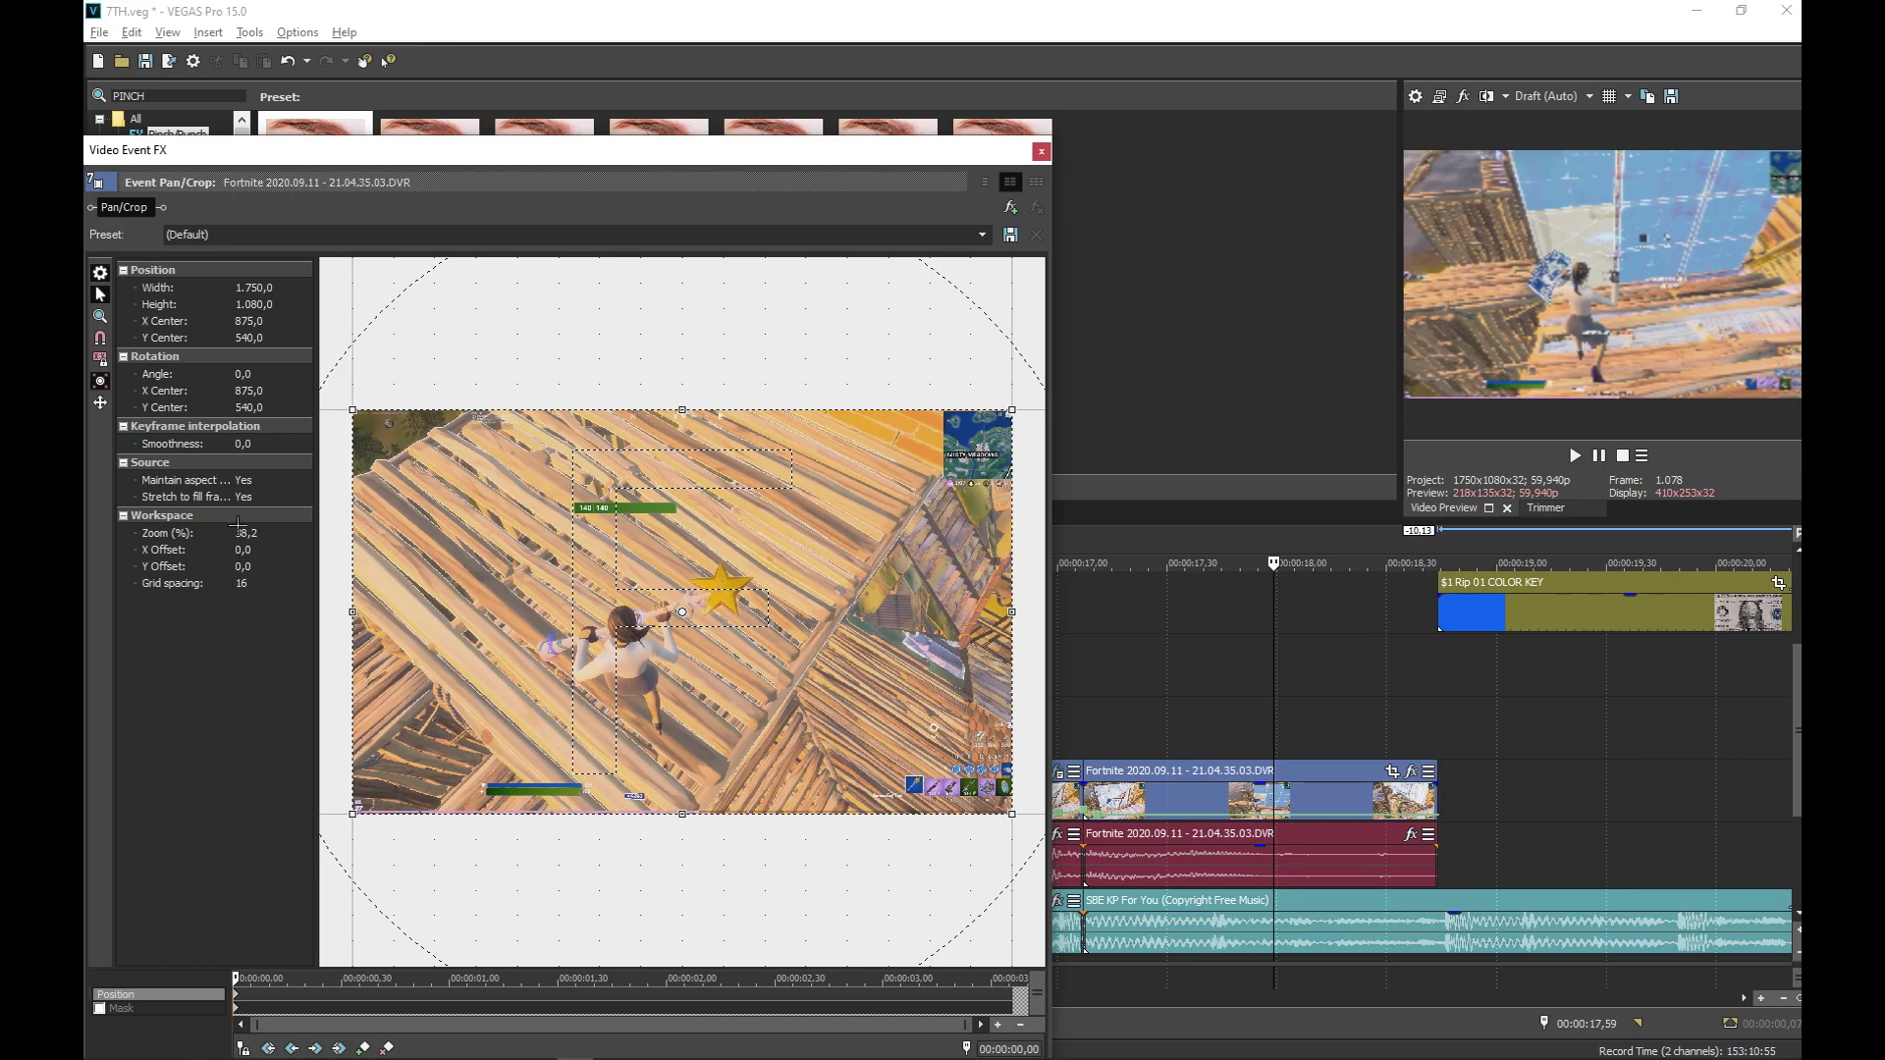
Set Maintain aspect ratio to No in the pan/crop settings of the gameplay segment before the first cut
left_click(275, 496)
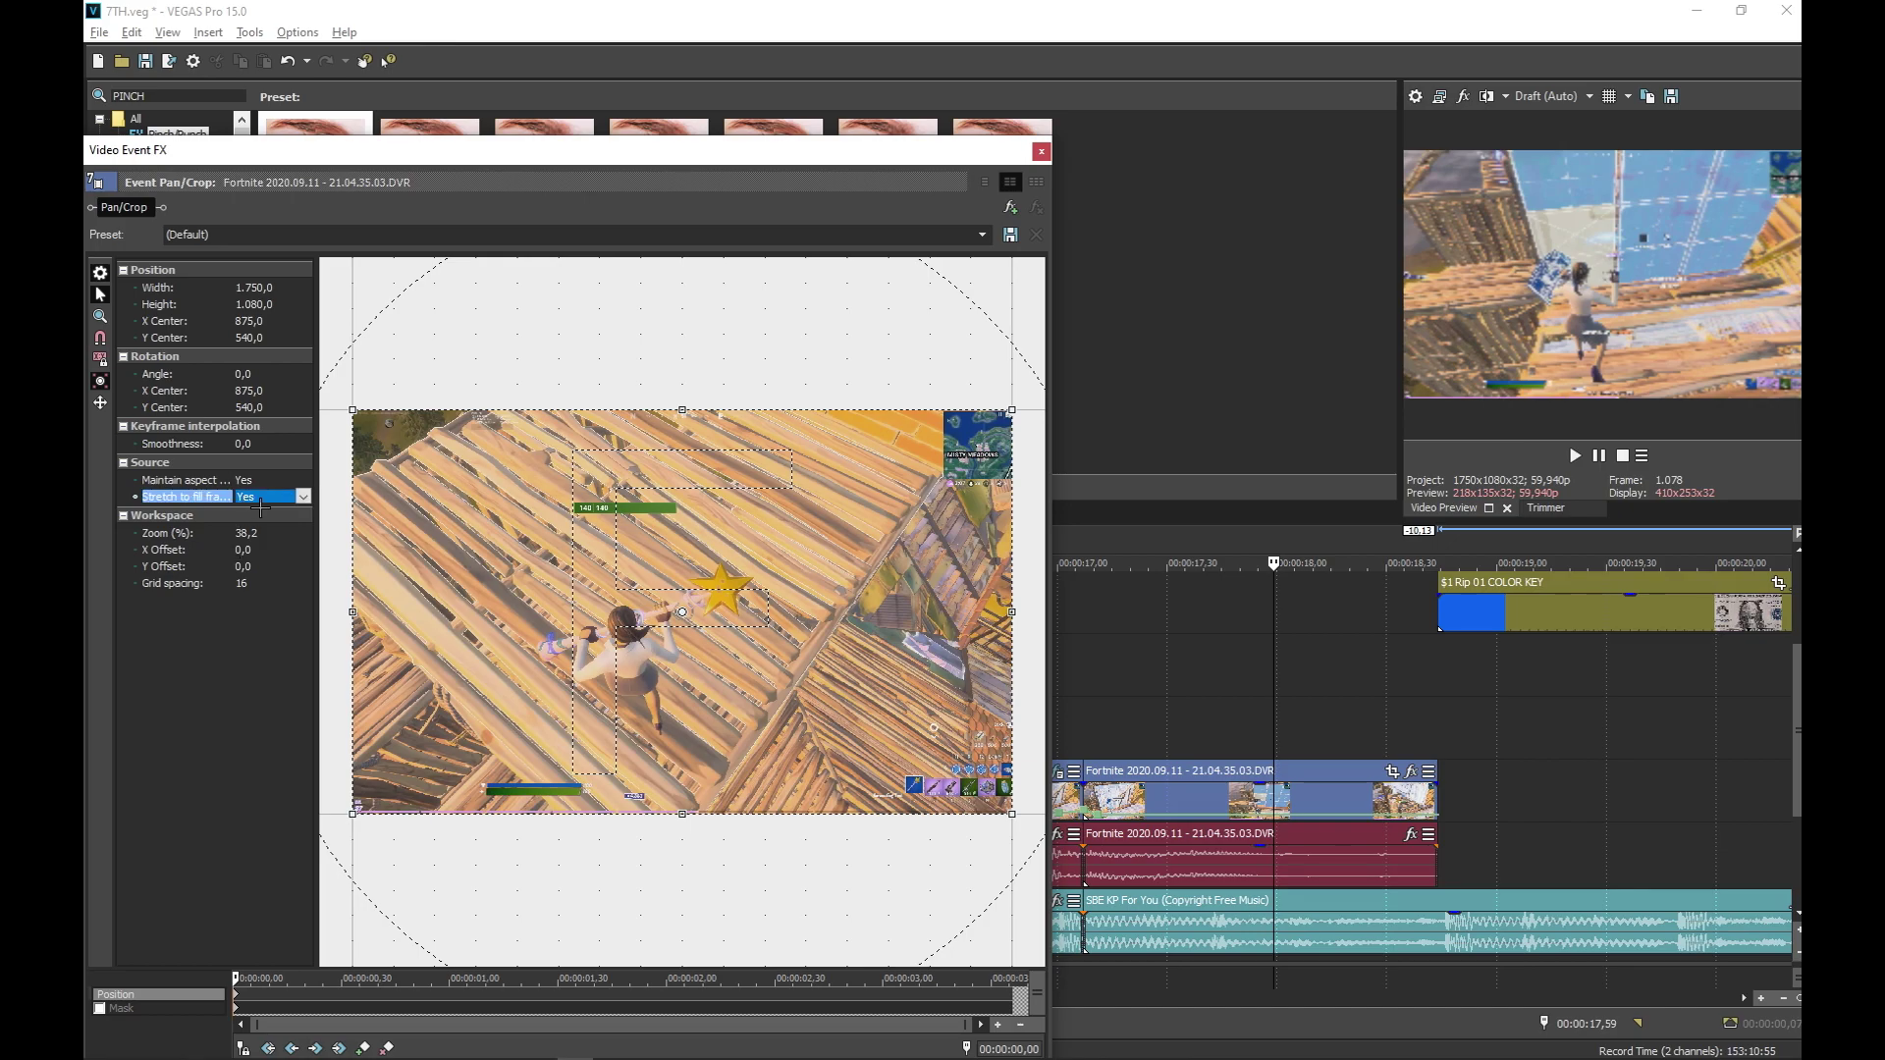
left_click(276, 479)
left_click(303, 479)
left_click(257, 513)
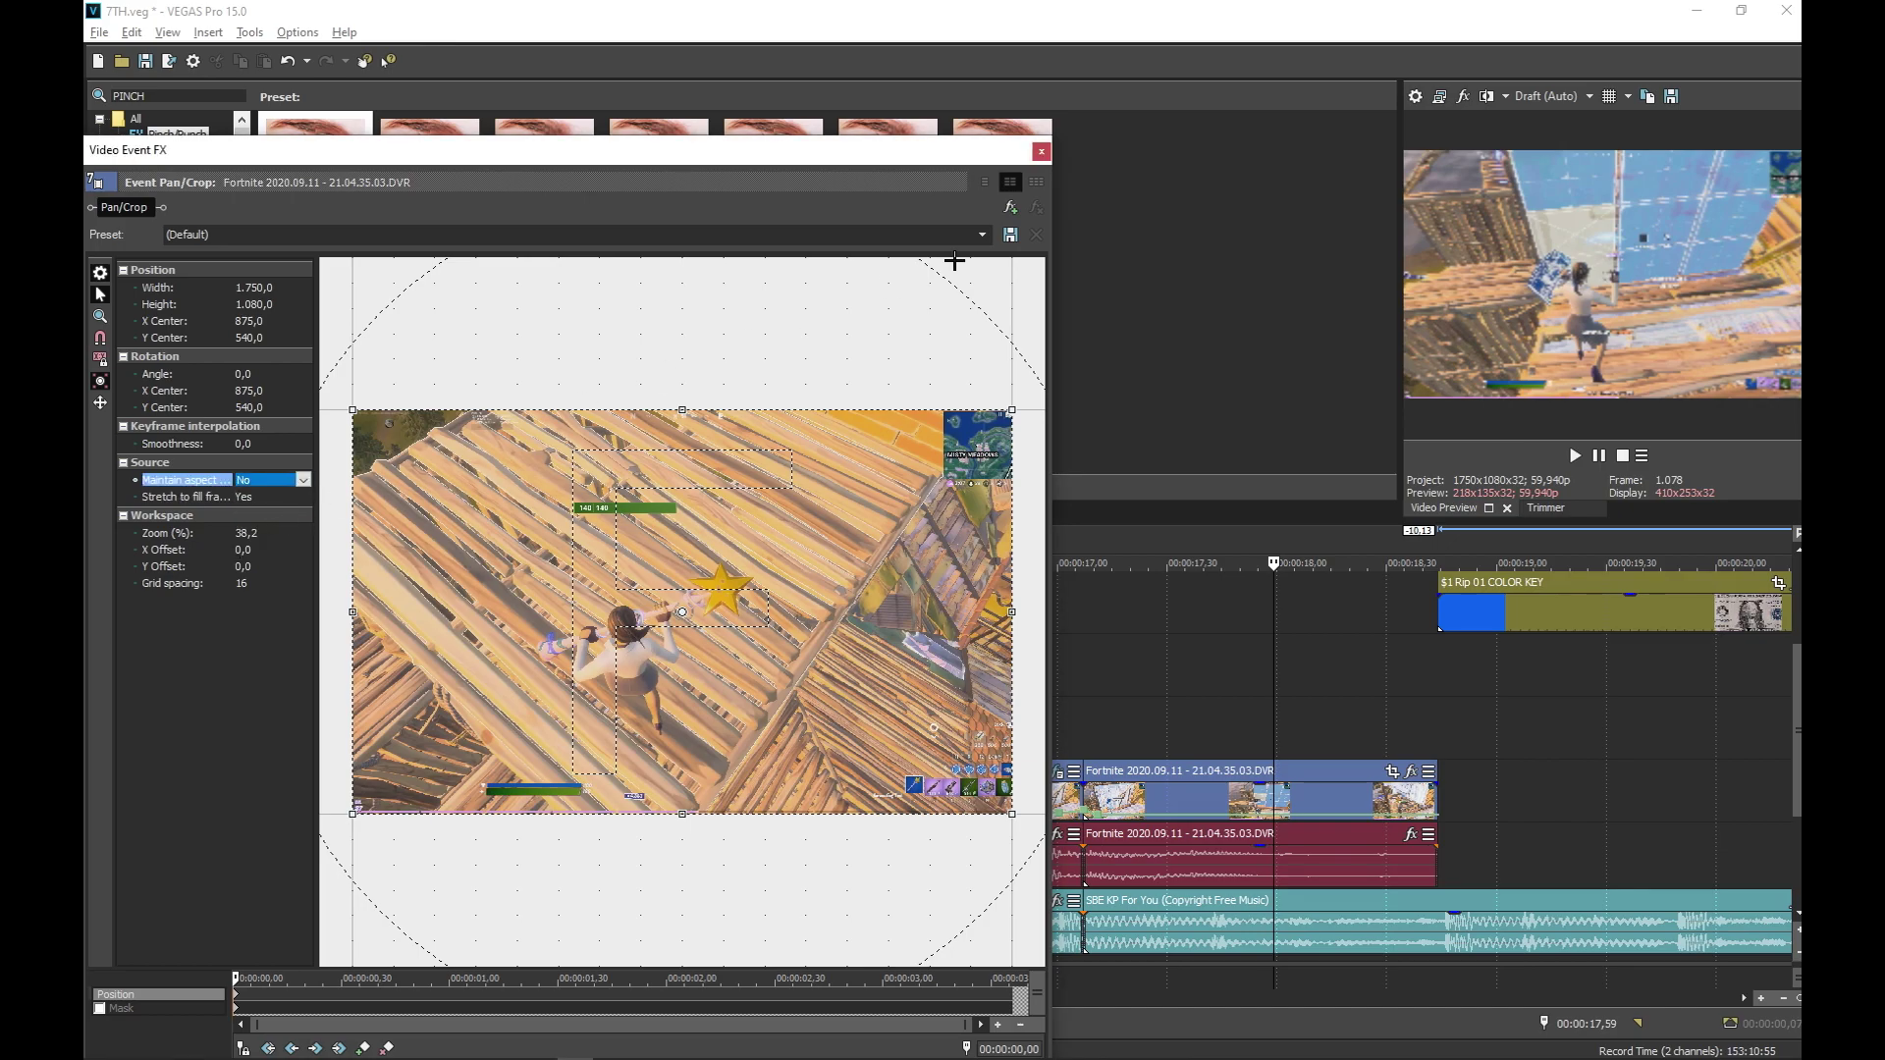
left_click(1041, 151)
Set Maintain aspect ratio to No in the pan/crop settings of the short middle gameplay segment
left_click(1060, 776)
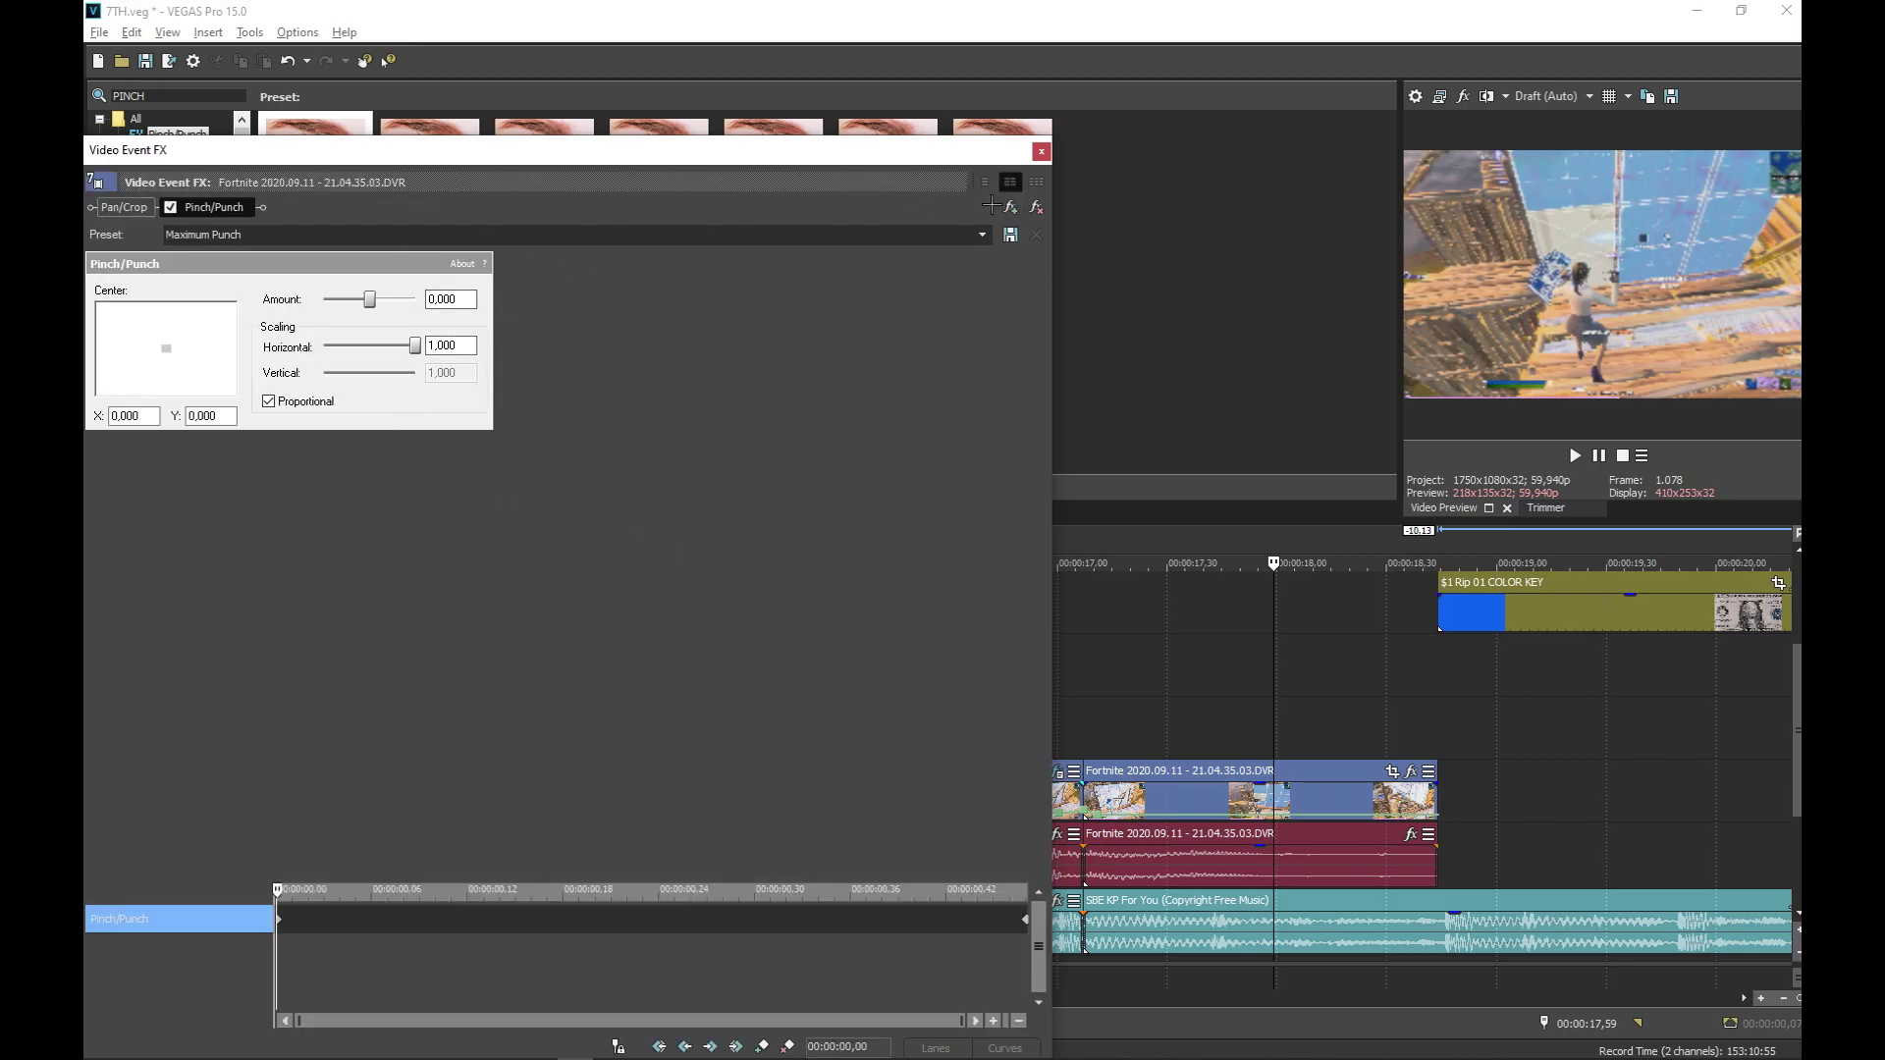
left_click(1040, 152)
left_click(1046, 774)
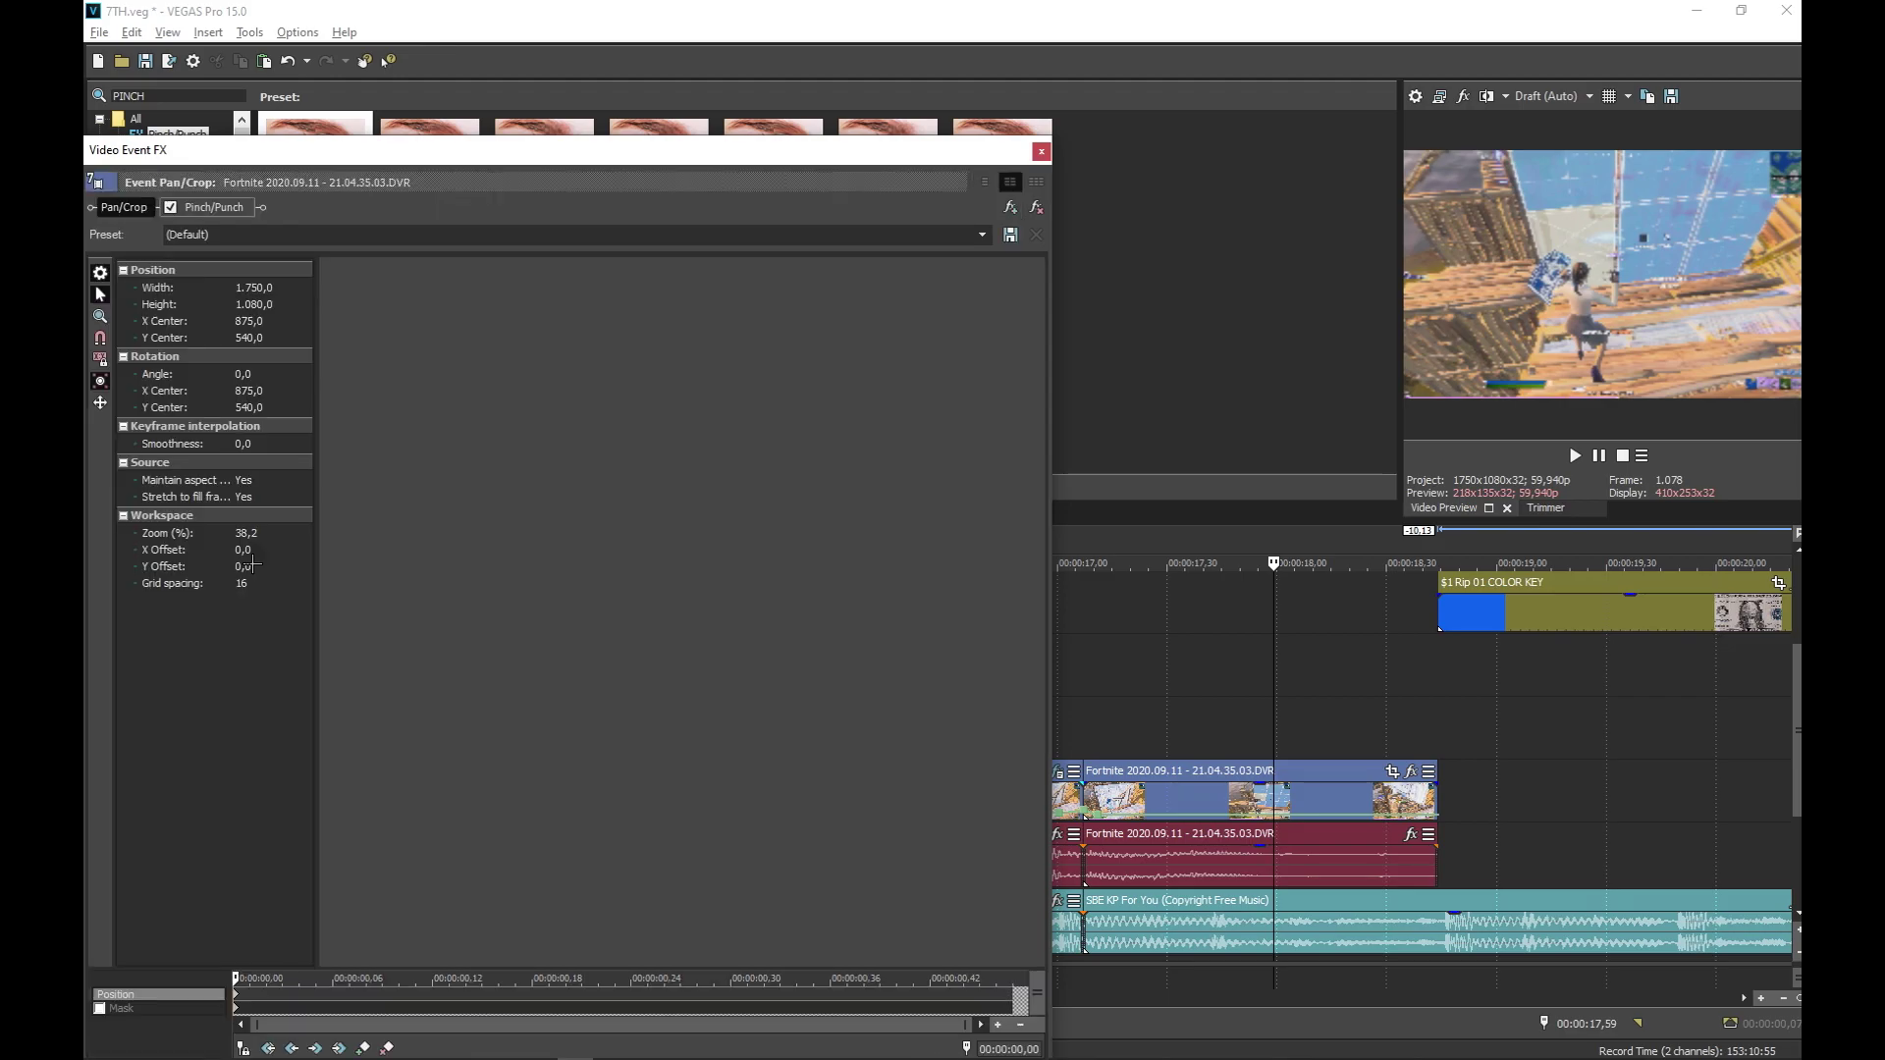
left_click(267, 481)
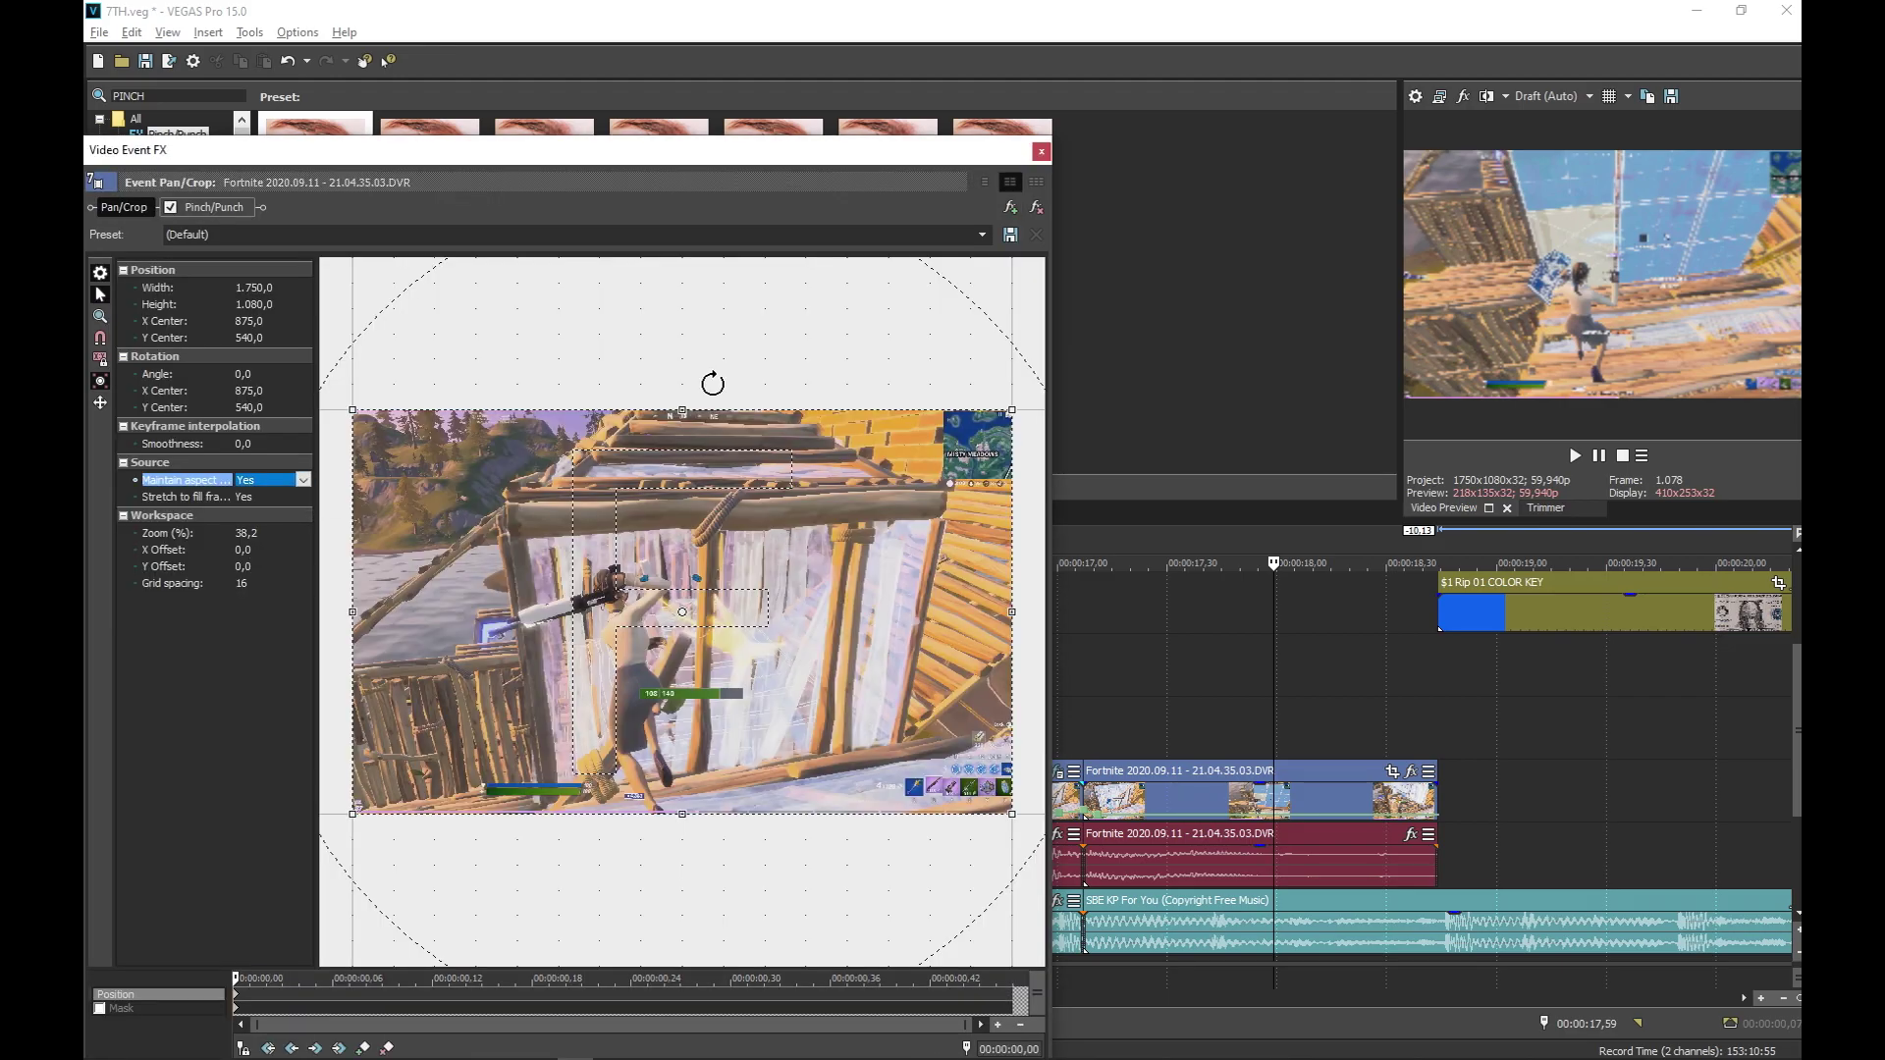
left_click(302, 480)
left_click(260, 512)
left_click(1041, 151)
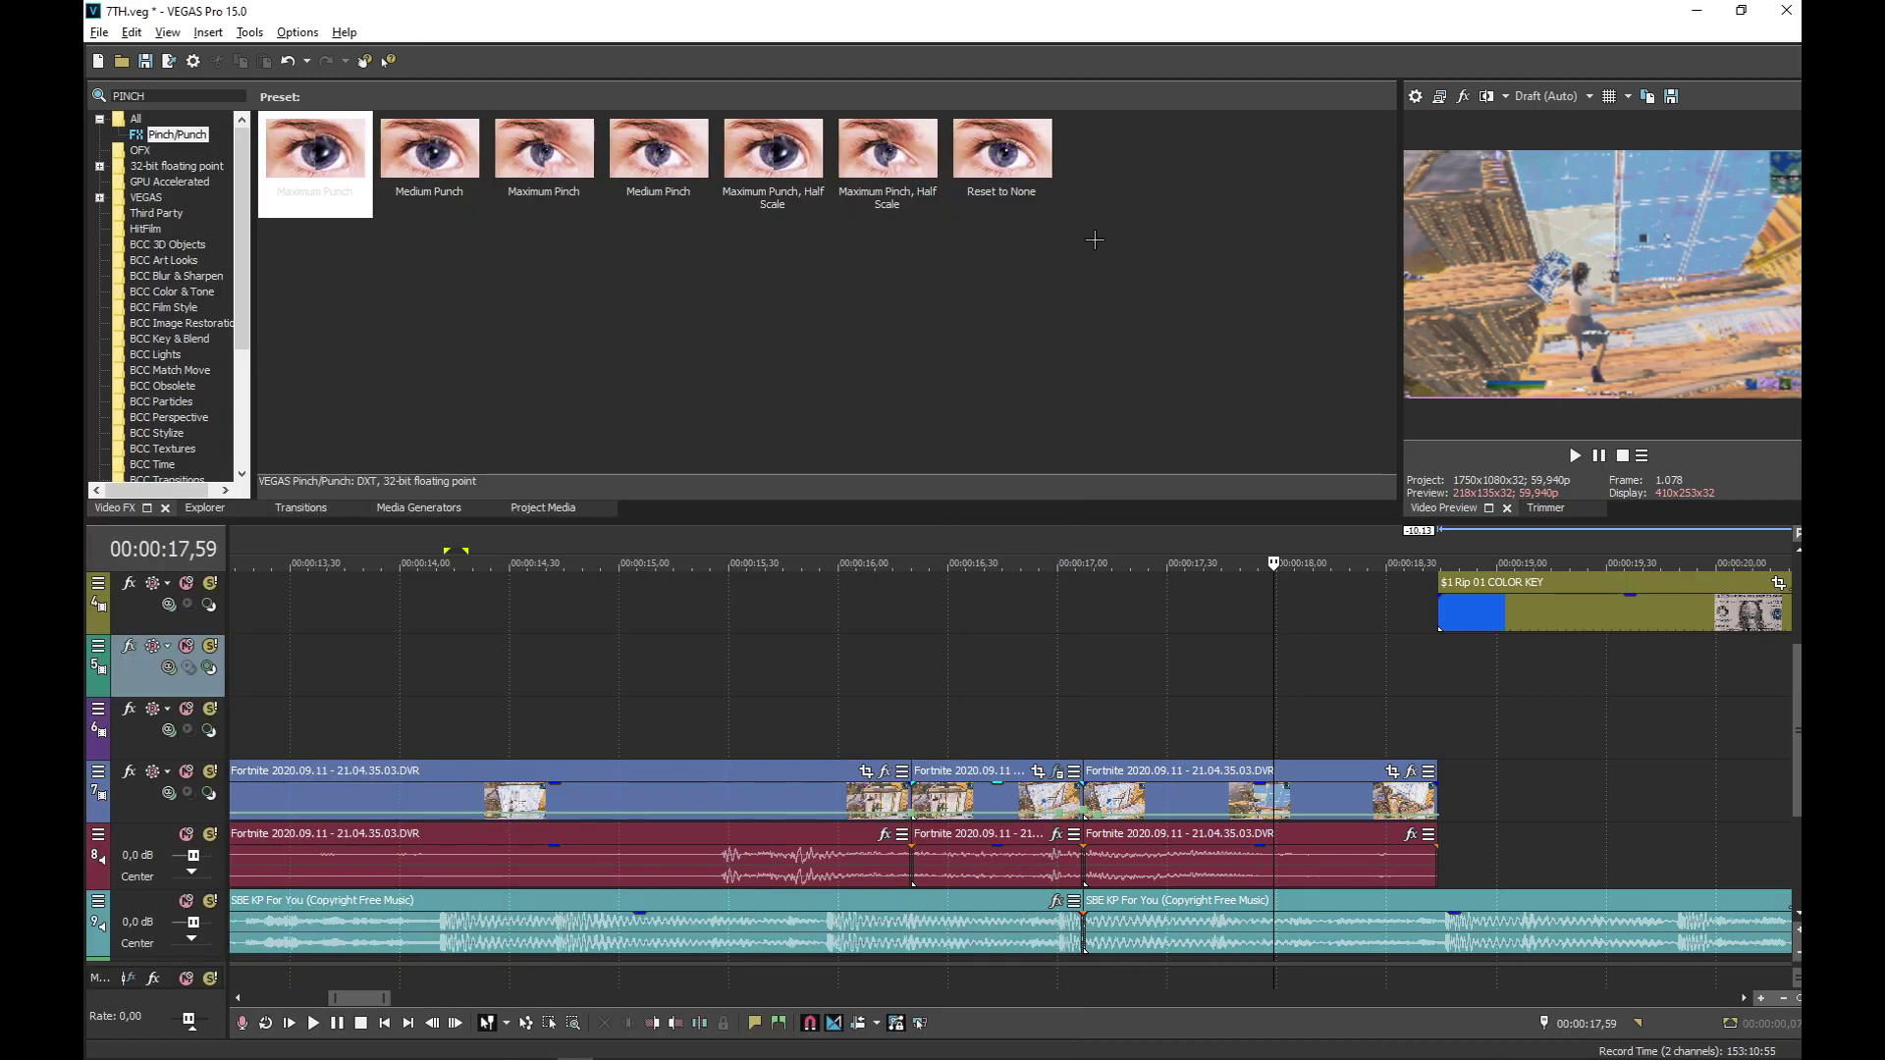
Set Maintain aspect ratio to No in the pan/crop settings of the last gameplay segment
left_click(1414, 775)
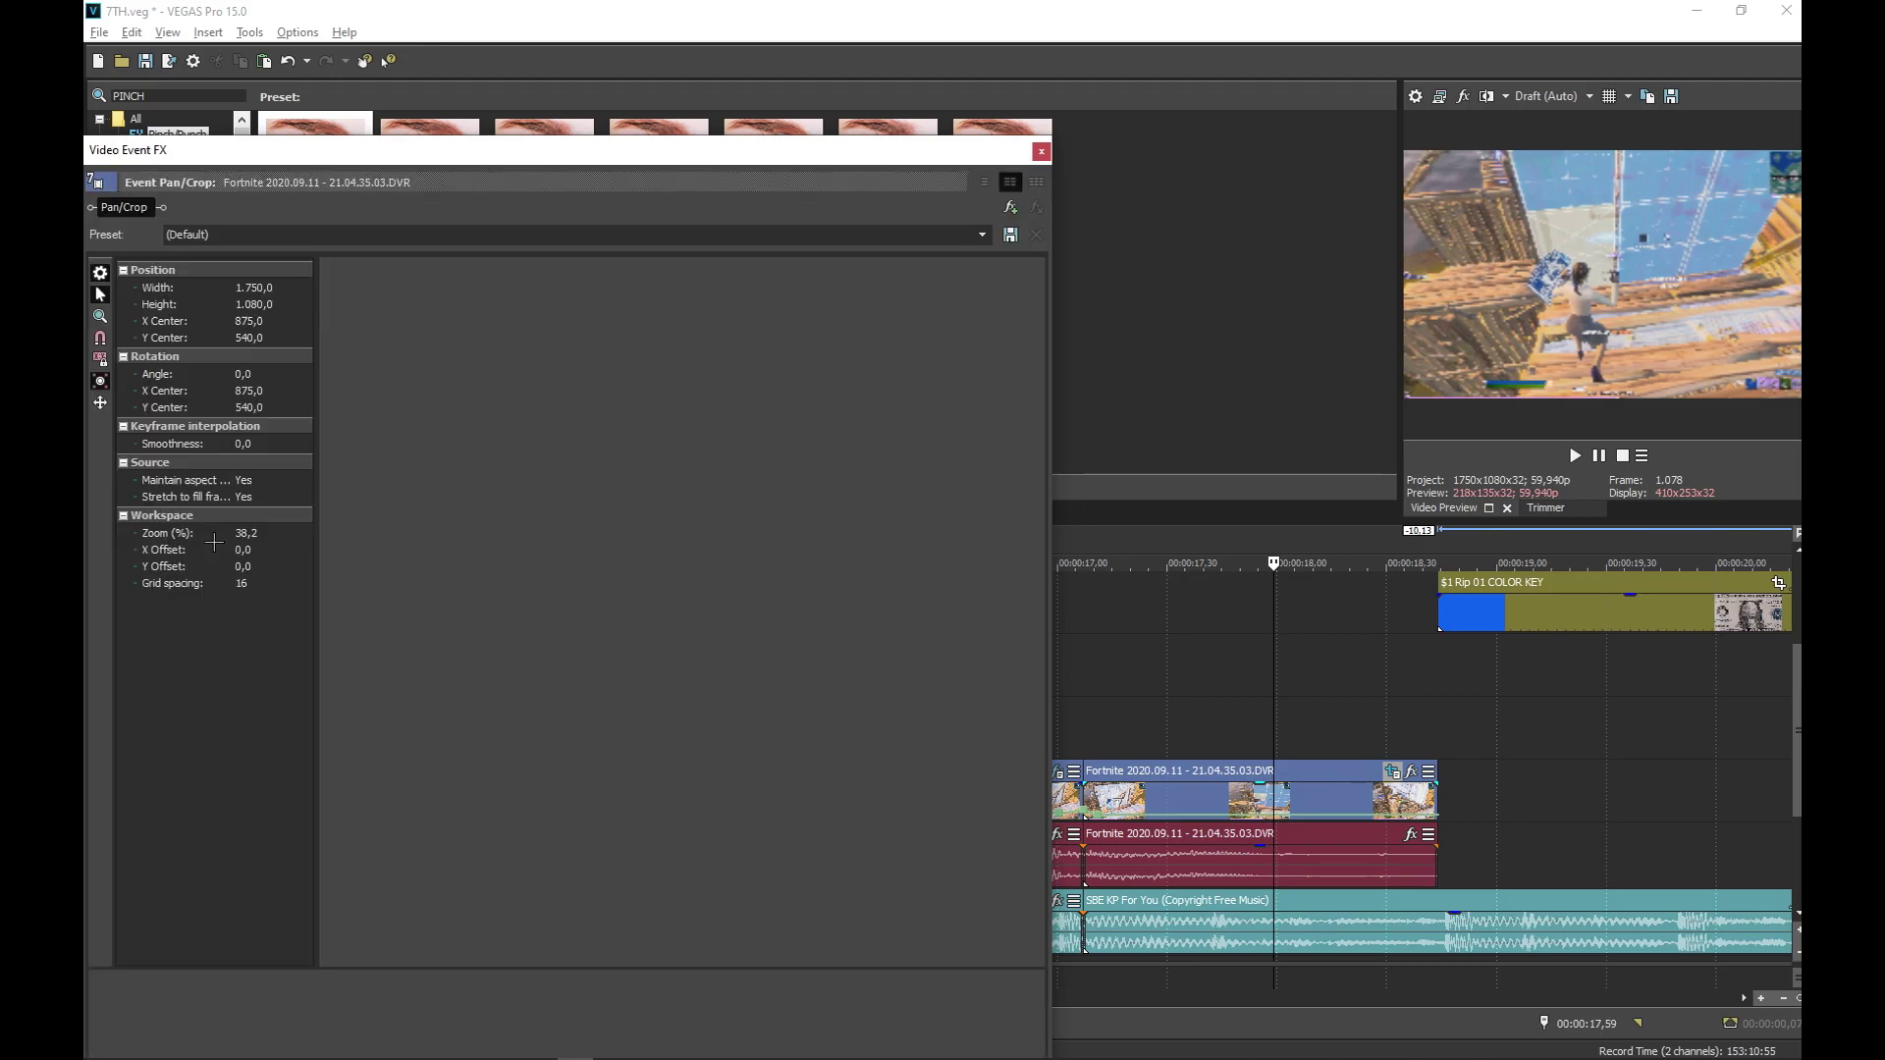
left_click(257, 480)
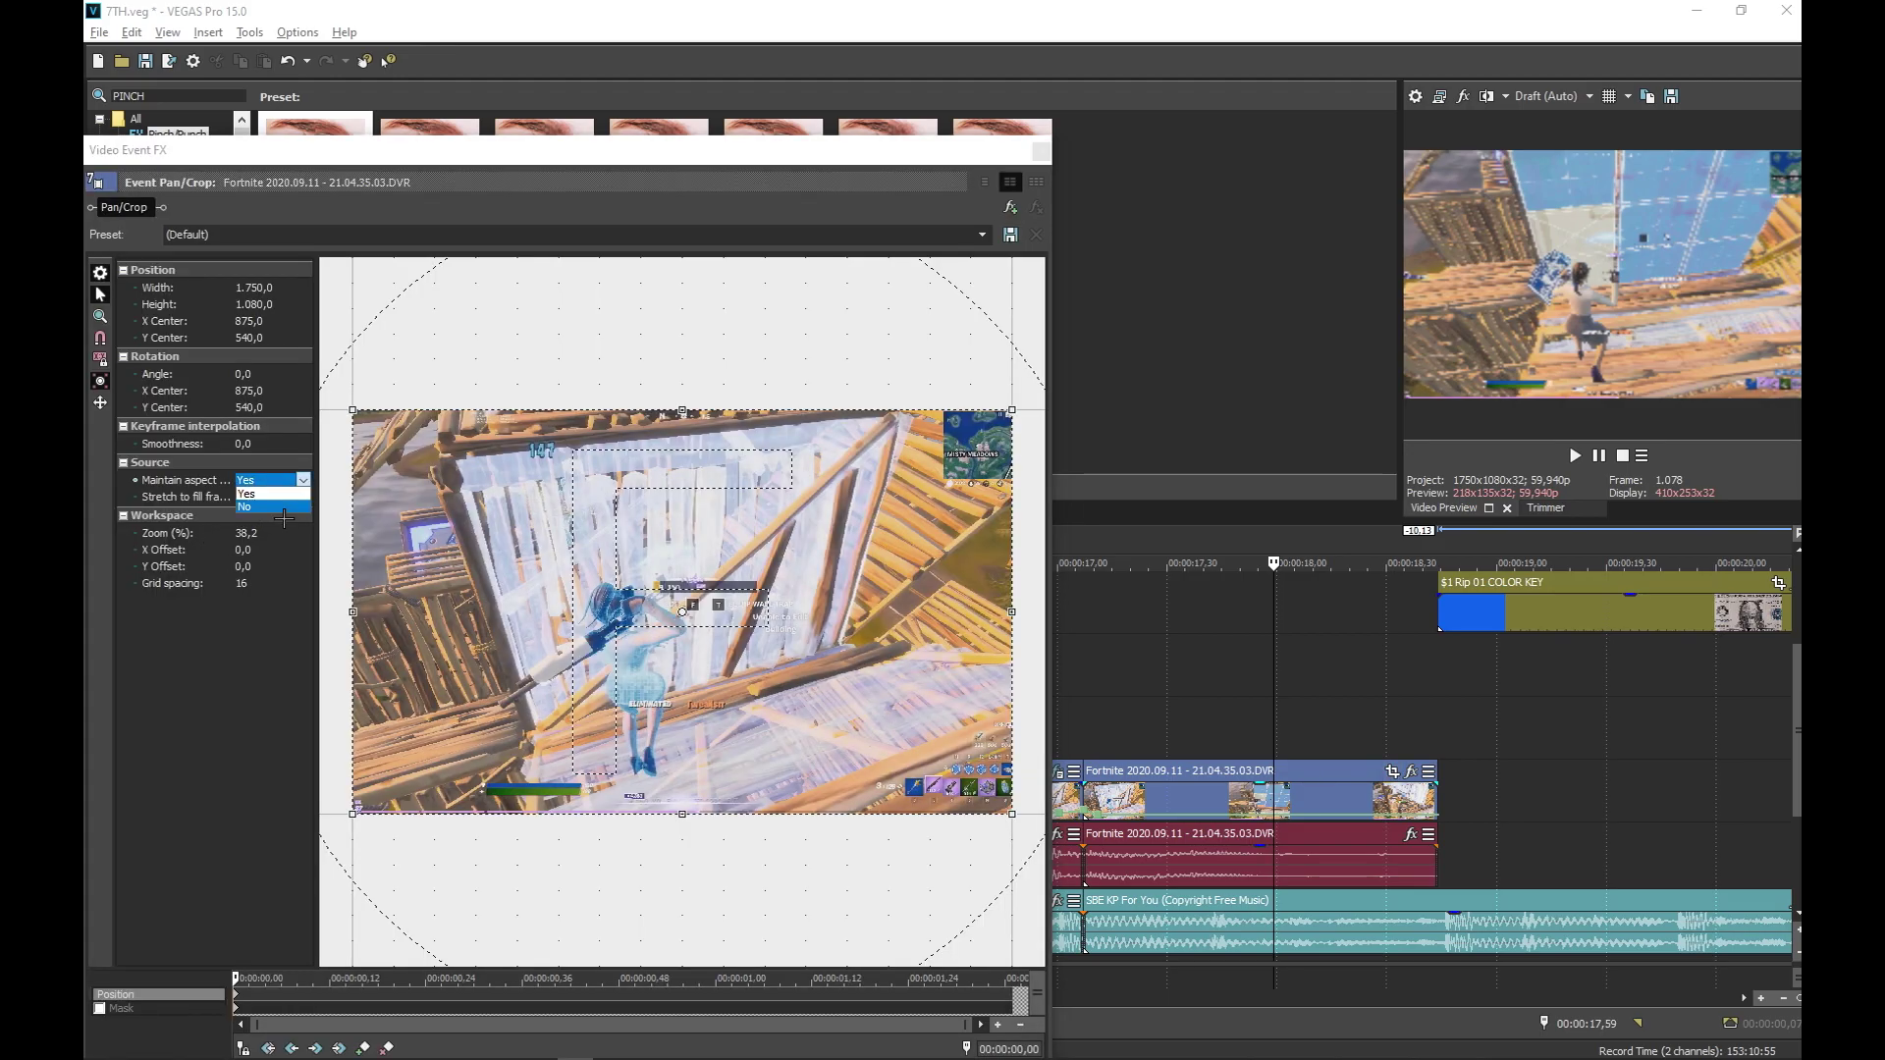
left_click(257, 512)
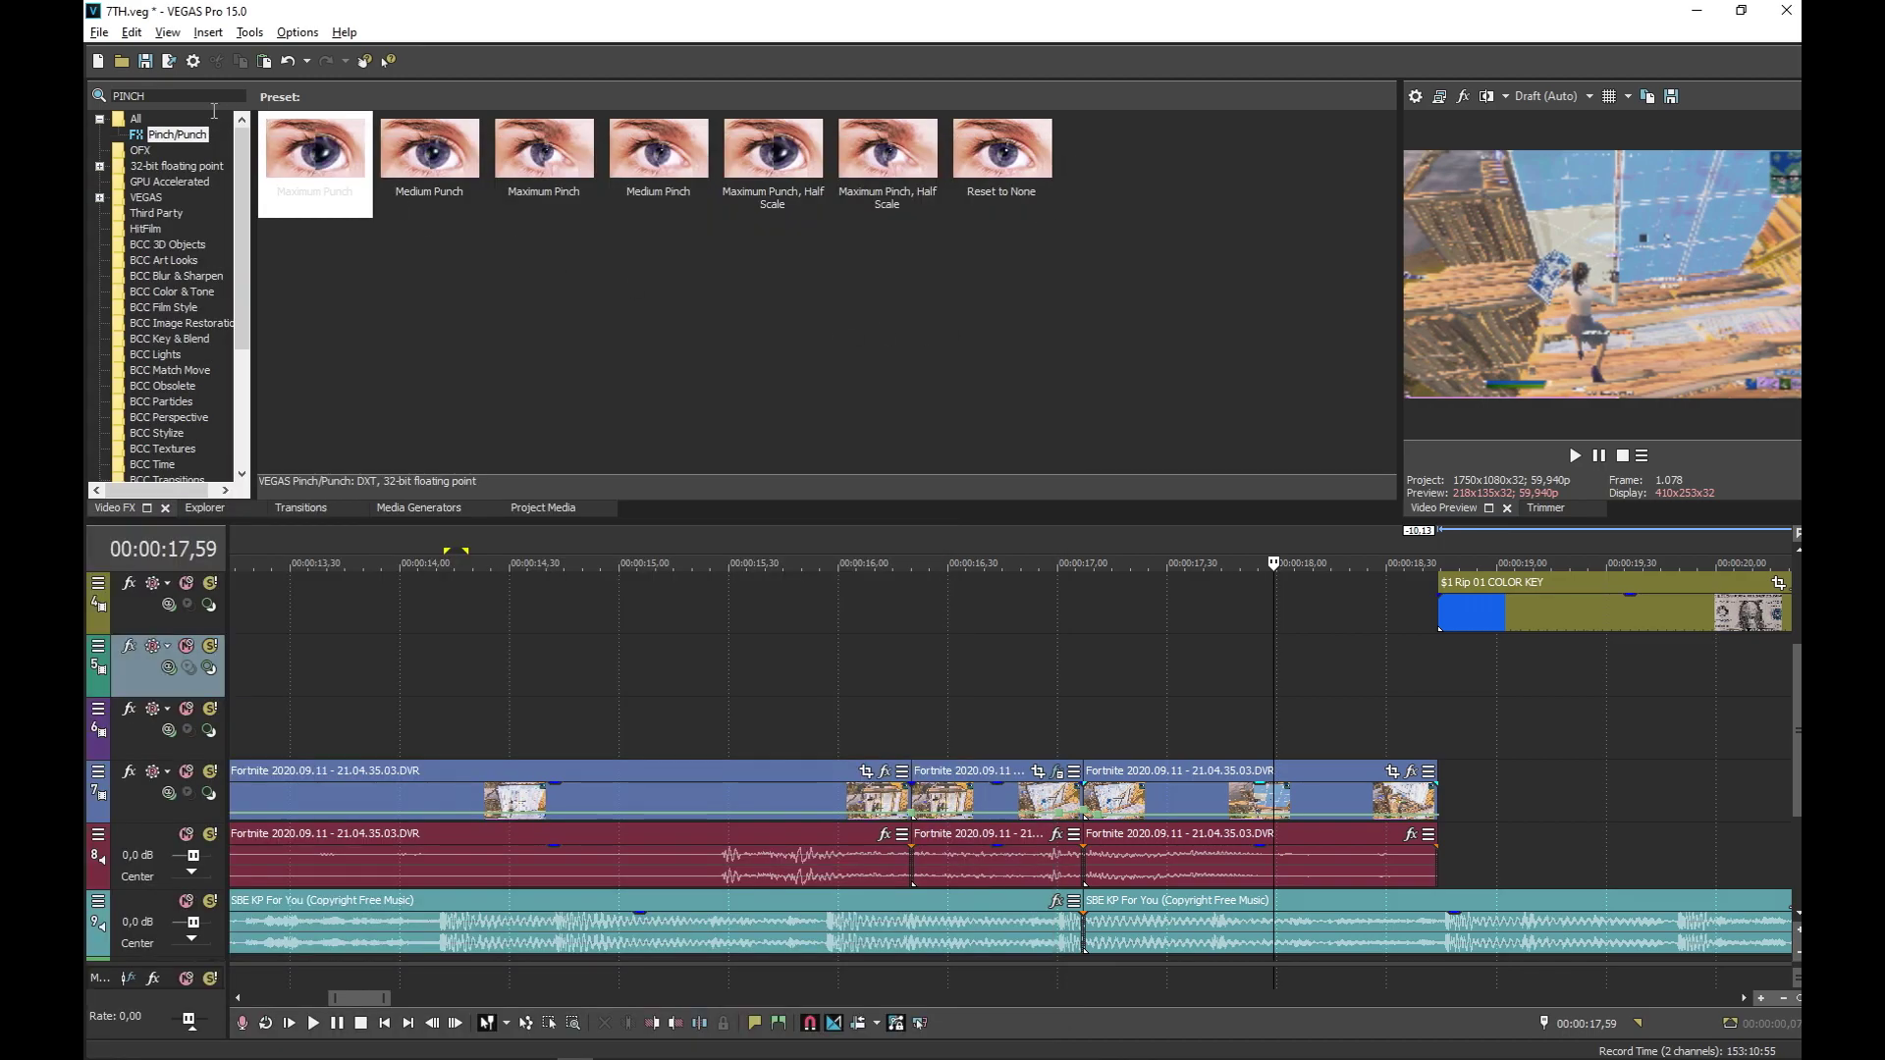
Search the video effects for SHARPEN and apply the Sharpen effect's Medium preset to the gameplay segment before the first cut
left_click_drag(165, 96, 120, 130)
type("SHARPEN")
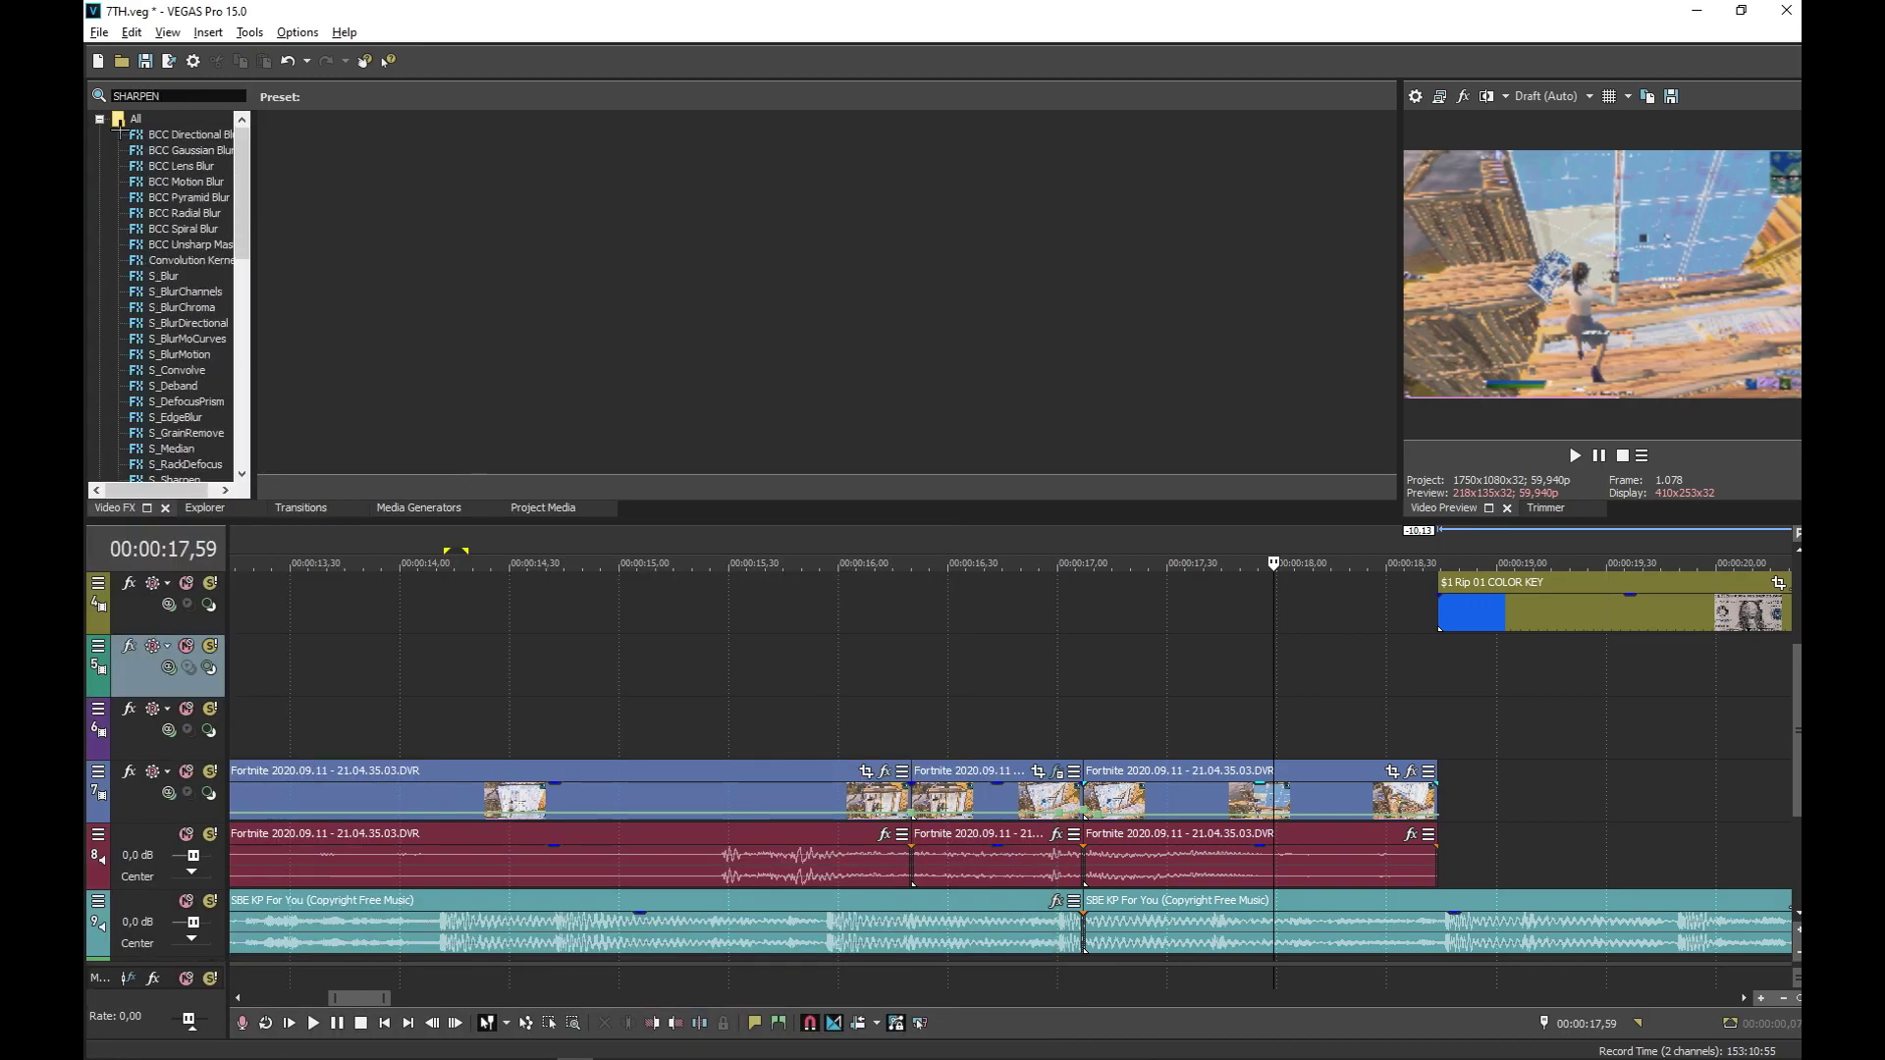
scroll(231, 287, "down", 6)
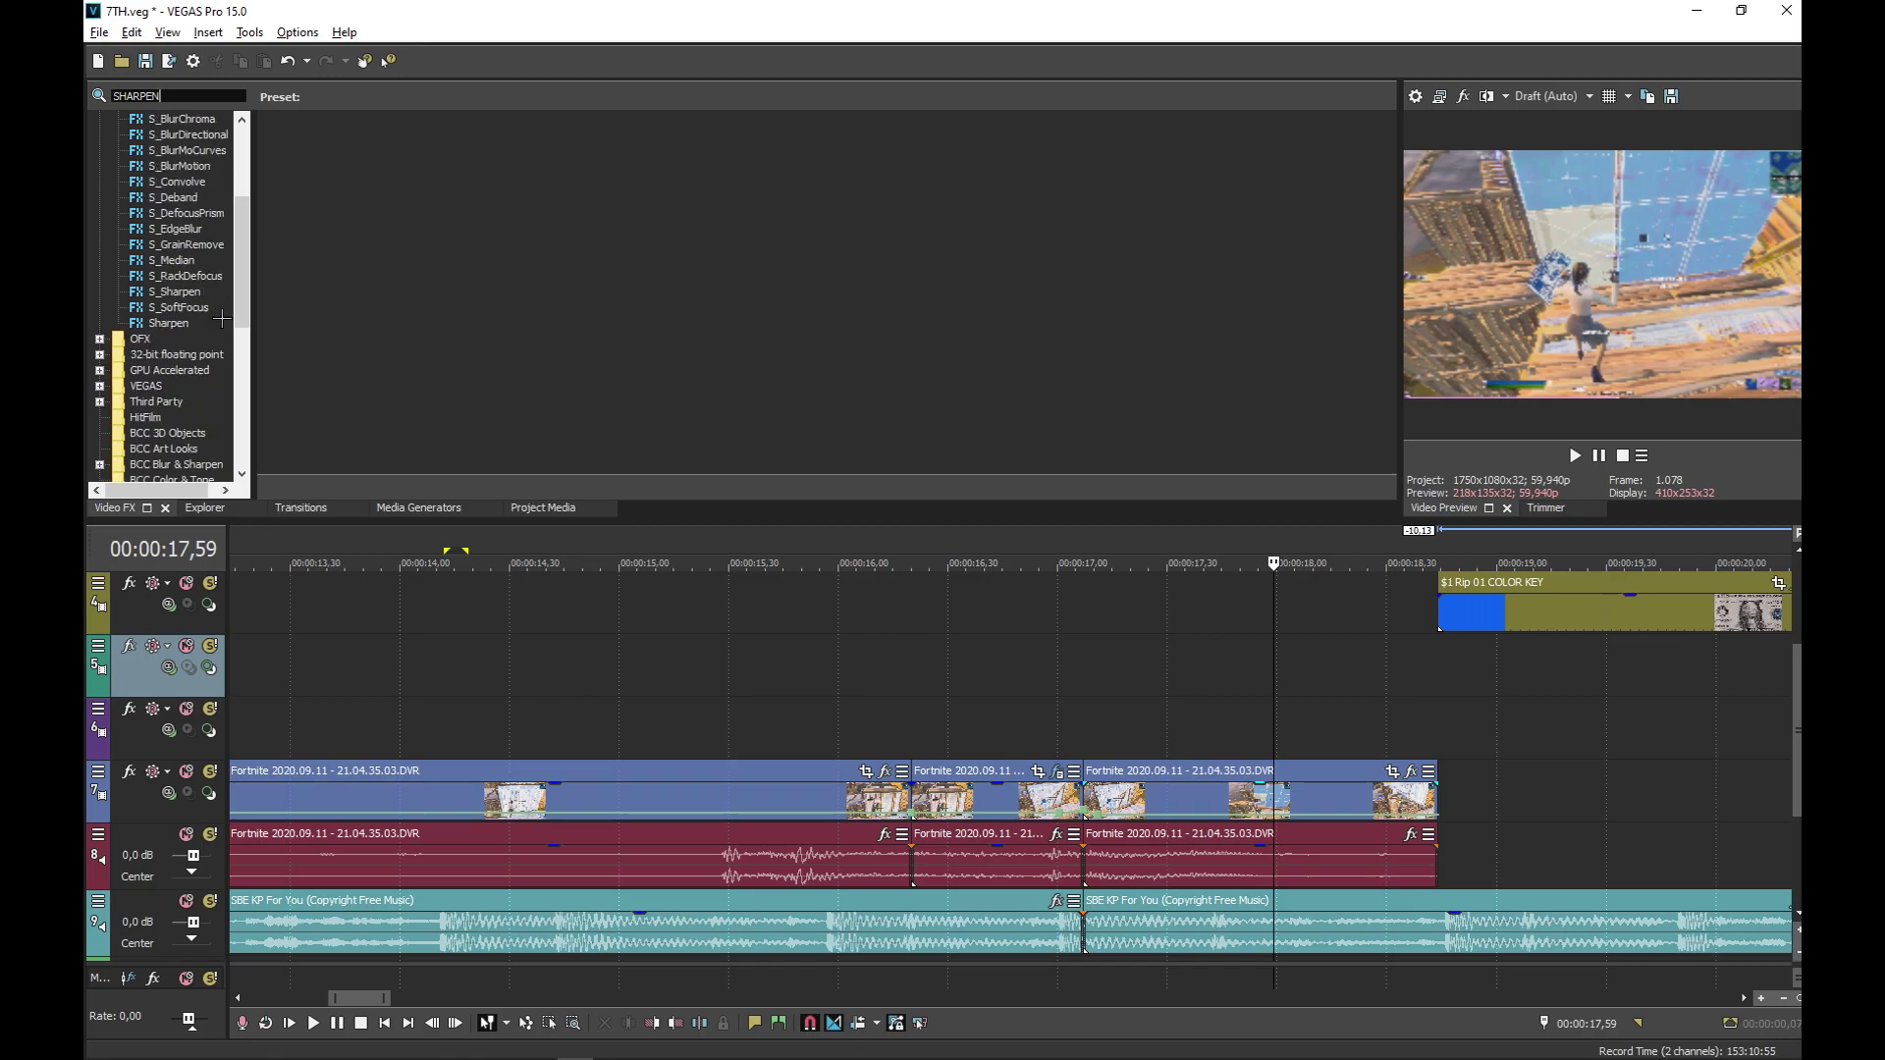
left_click(208, 230)
left_click(179, 229)
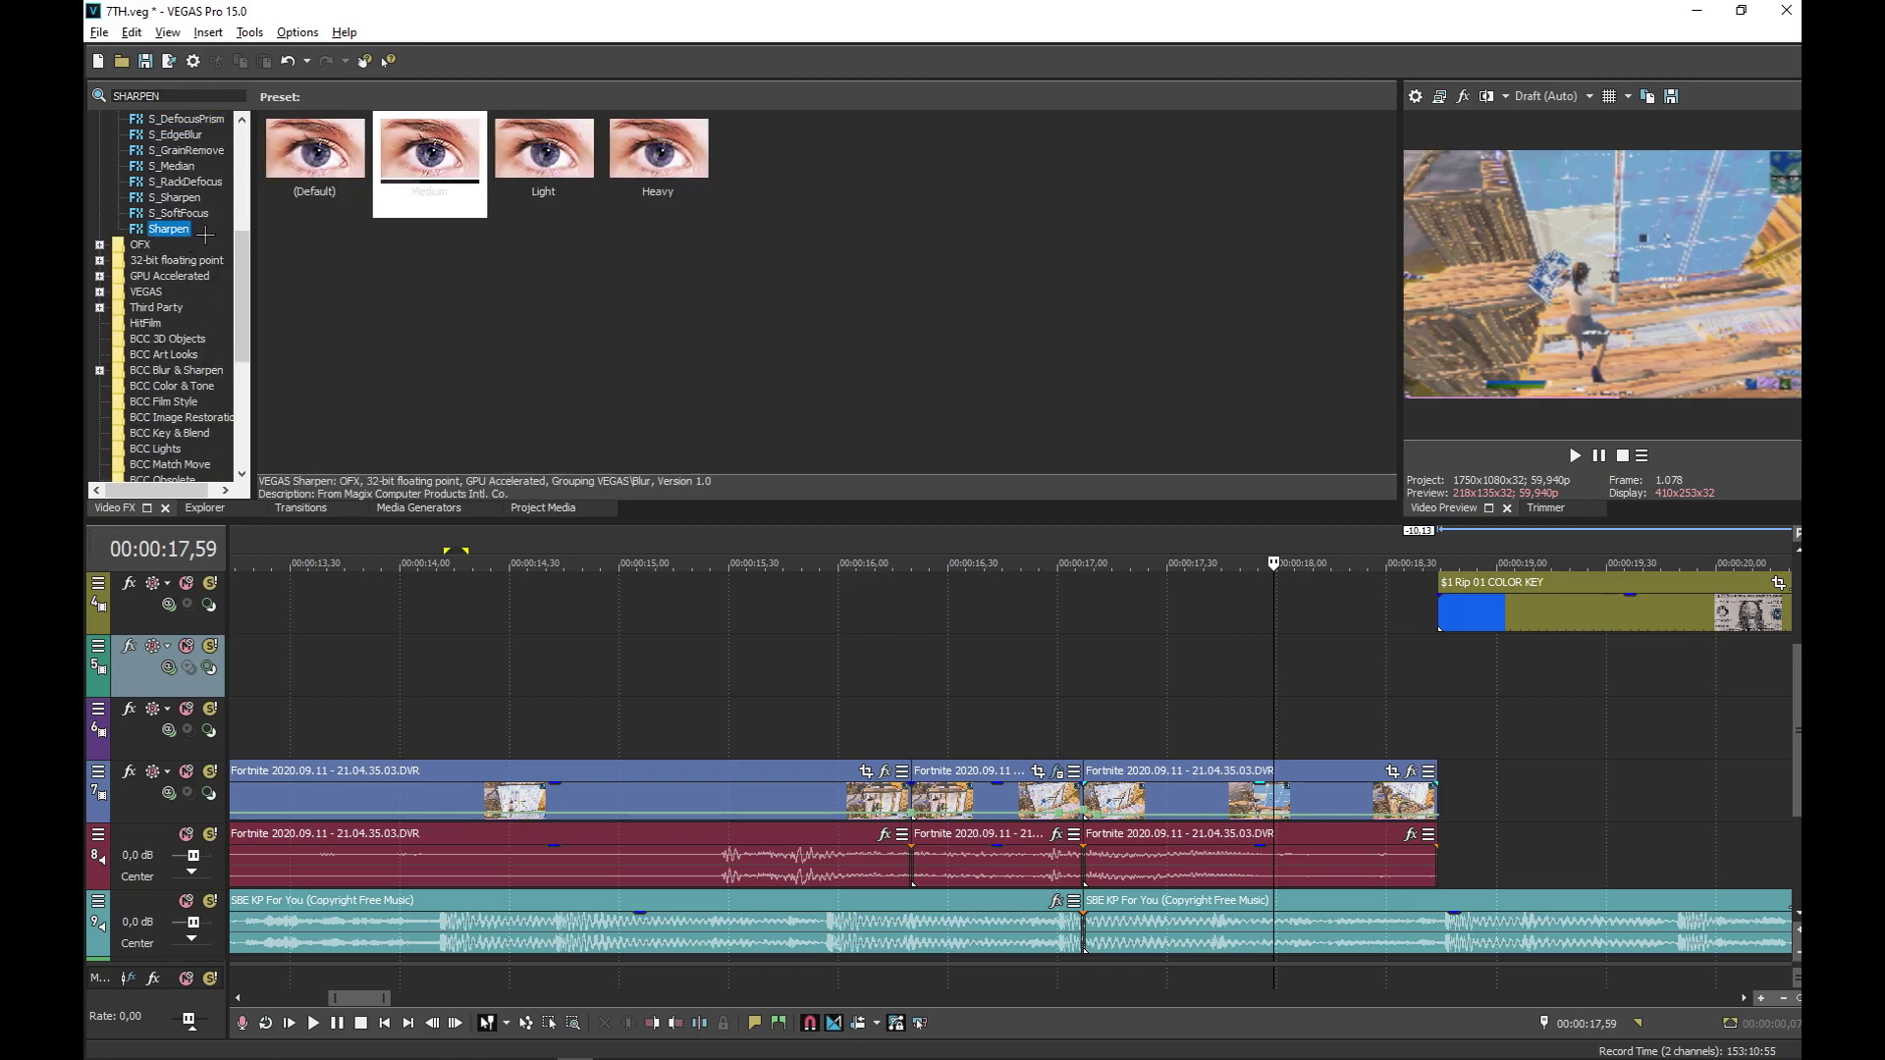
left_click_drag(429, 155, 633, 626)
left_click_drag(700, 785, 703, 787)
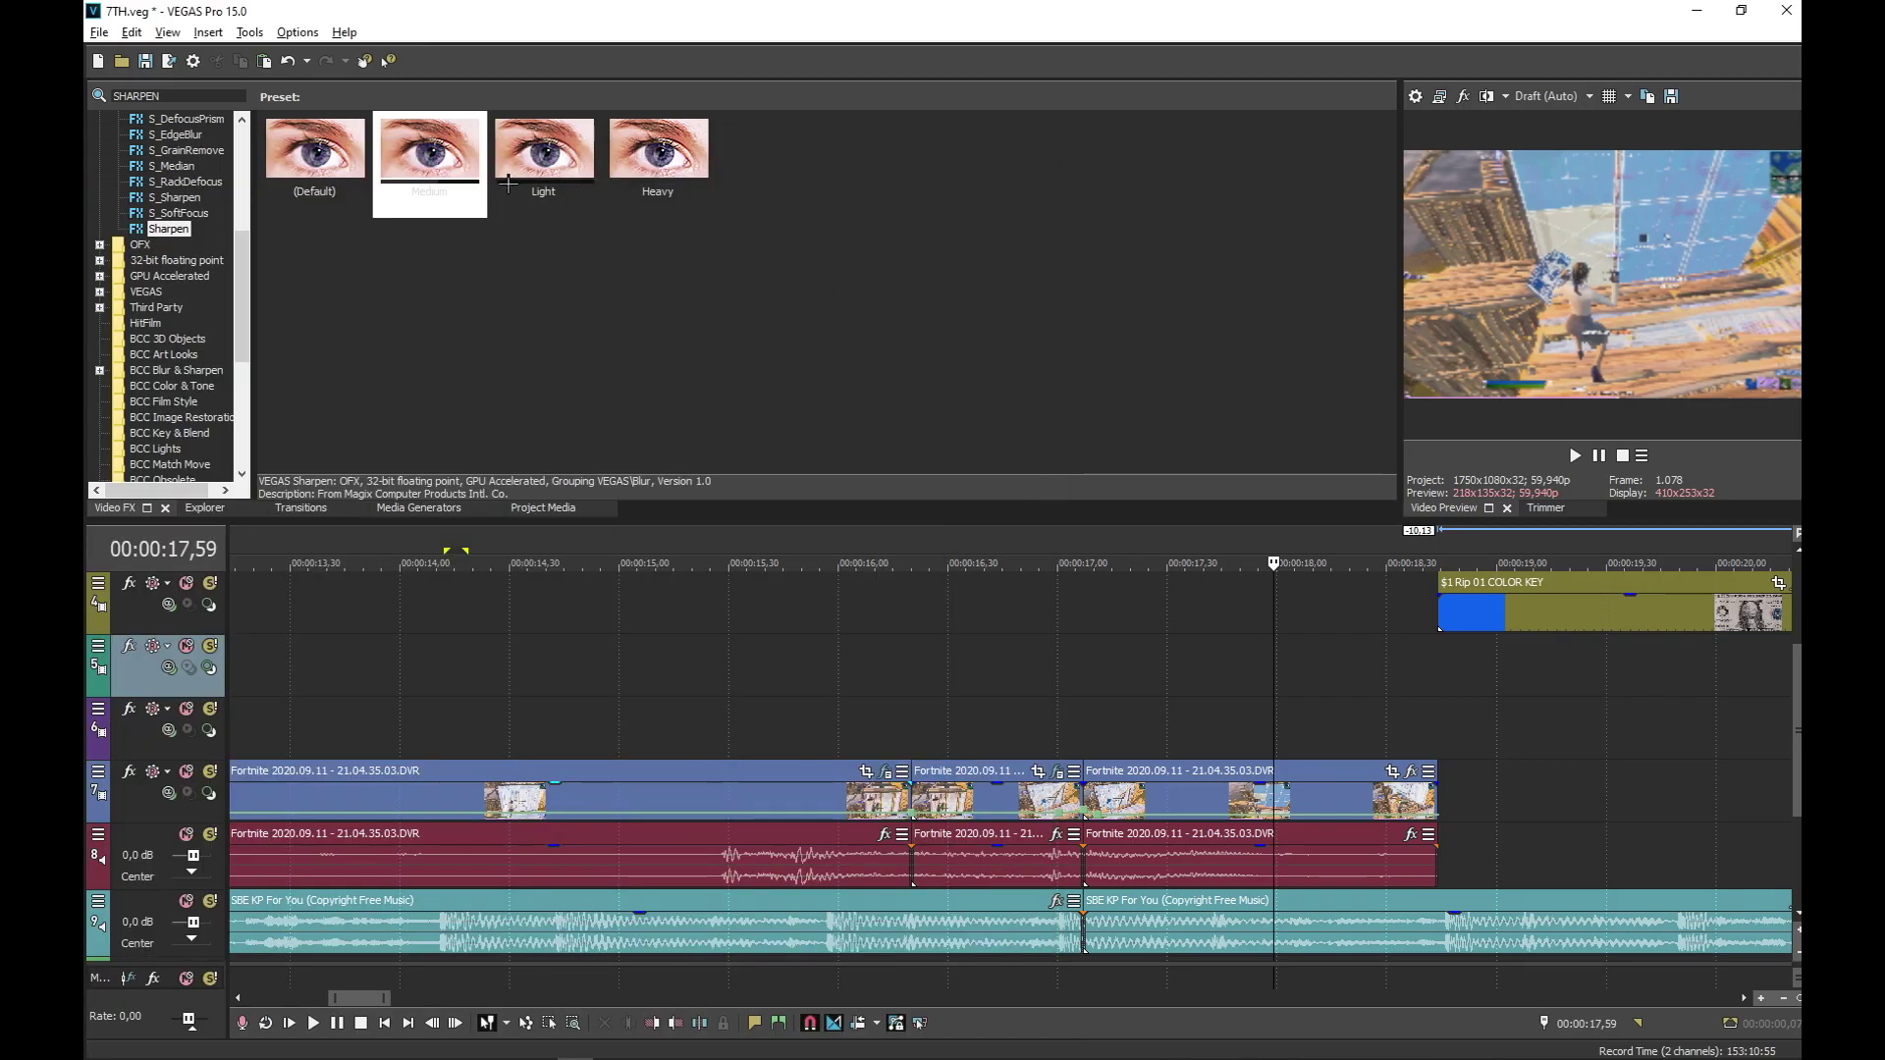
Apply the Sharpen effect's Medium preset to the middle and last gameplay segments
left_click_drag(428, 157, 824, 380)
left_click_drag(1021, 800, 1022, 801)
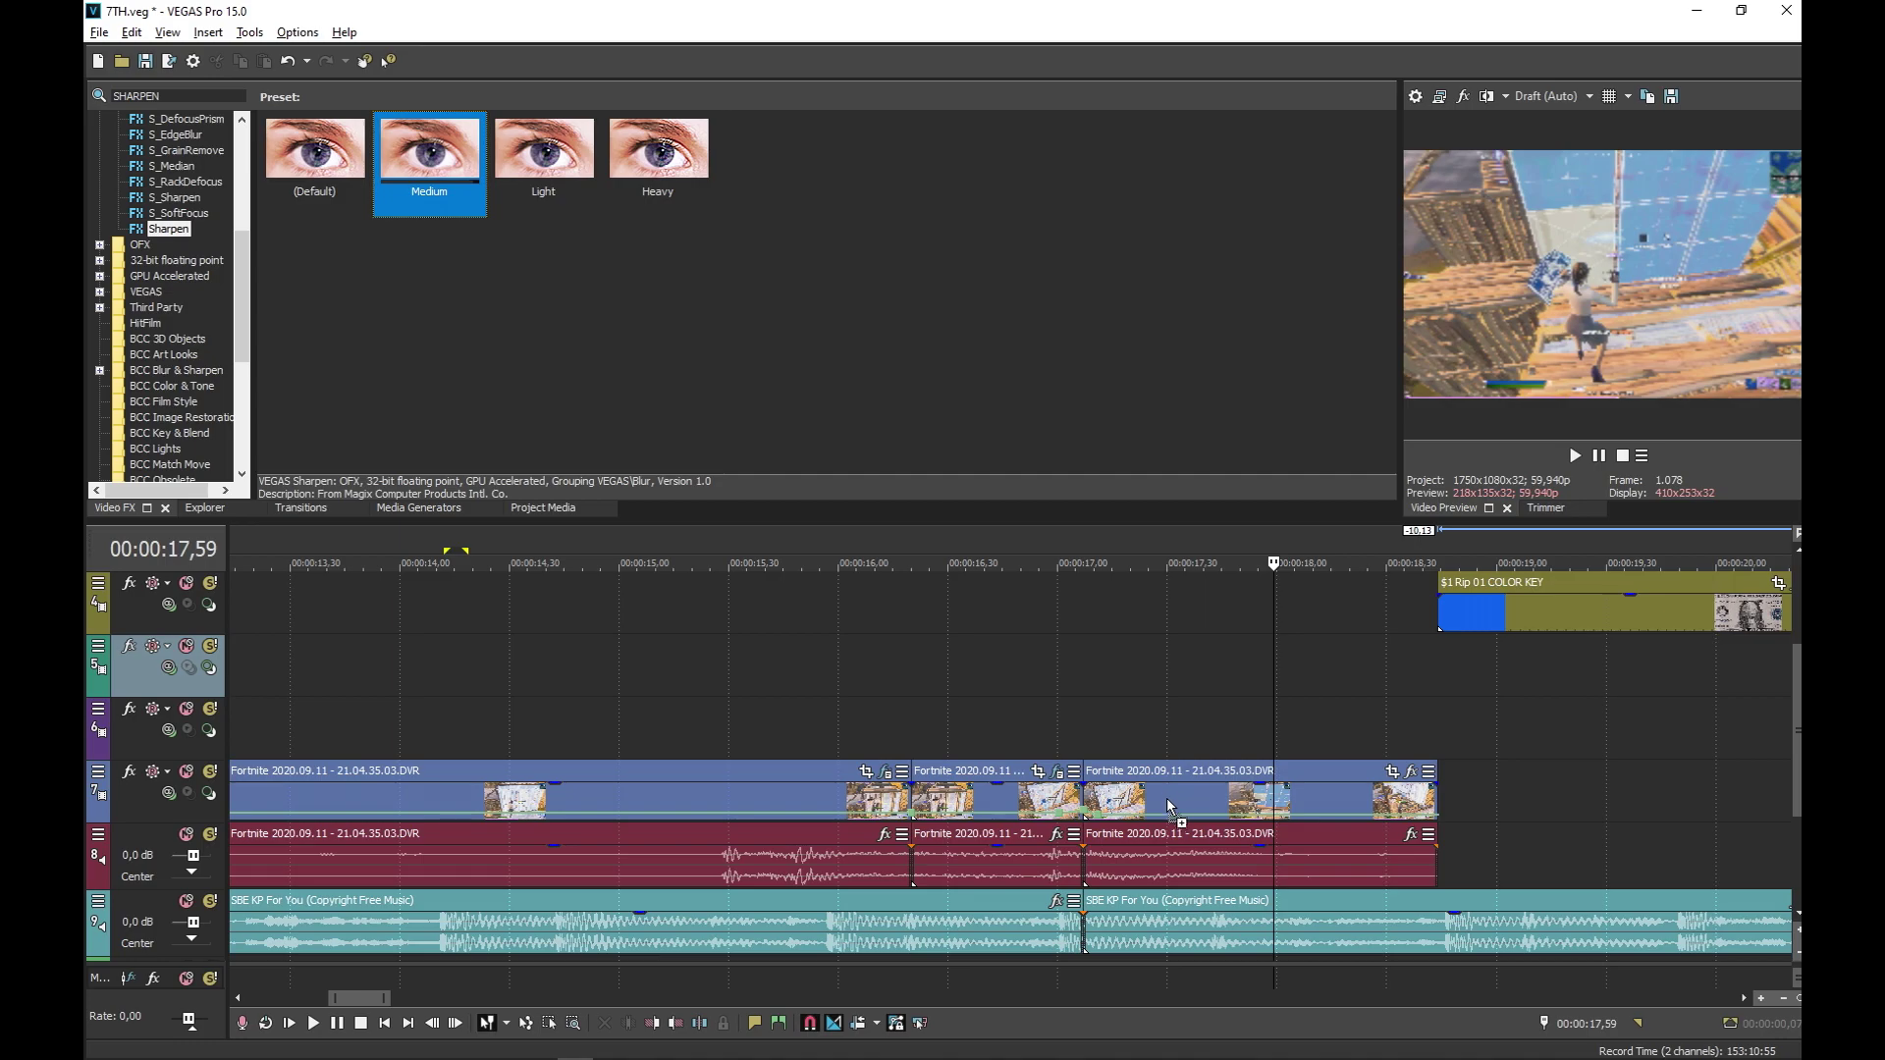
left_click_drag(1167, 800, 1167, 801)
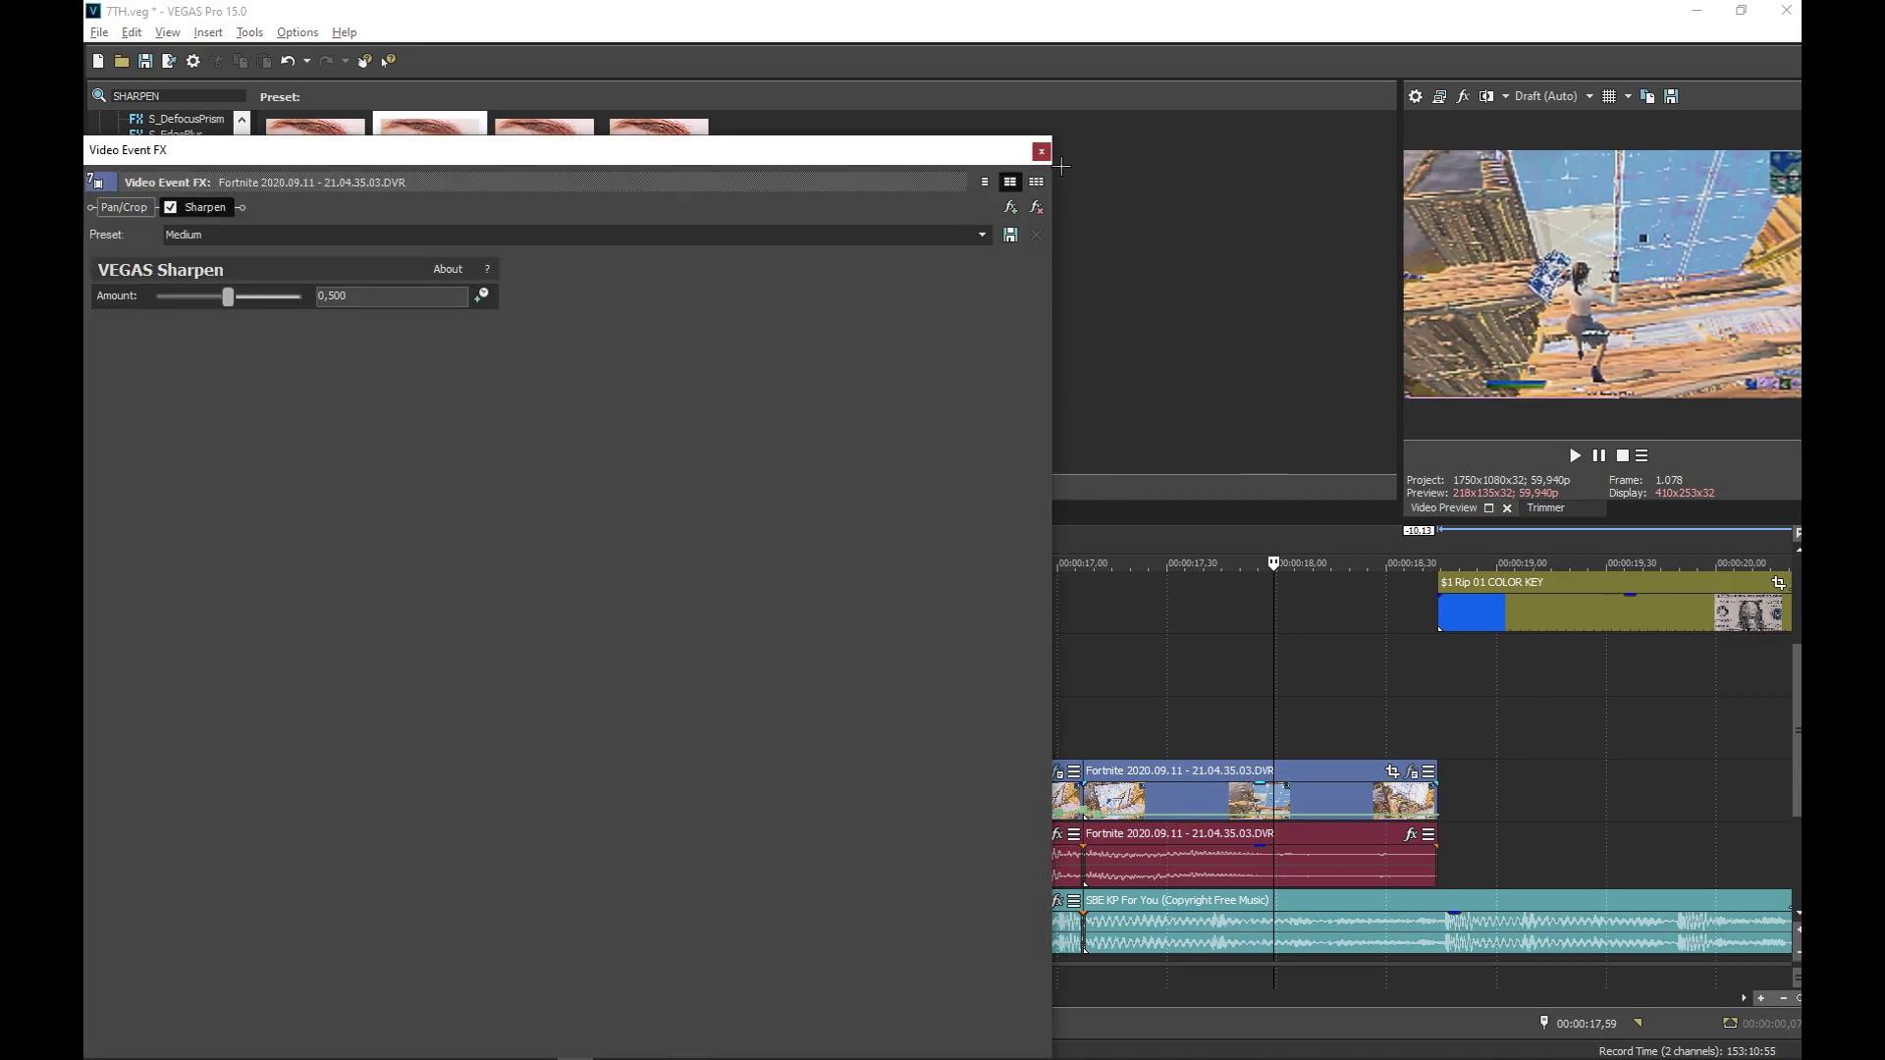
left_click(1042, 151)
Place the cursor at 00:00:17,07, search the effects for GLINT and apply the Glint effect's Sparkle preset to the last gameplay segment
left_click(1055, 691)
left_click(1077, 687)
left_click(1084, 687)
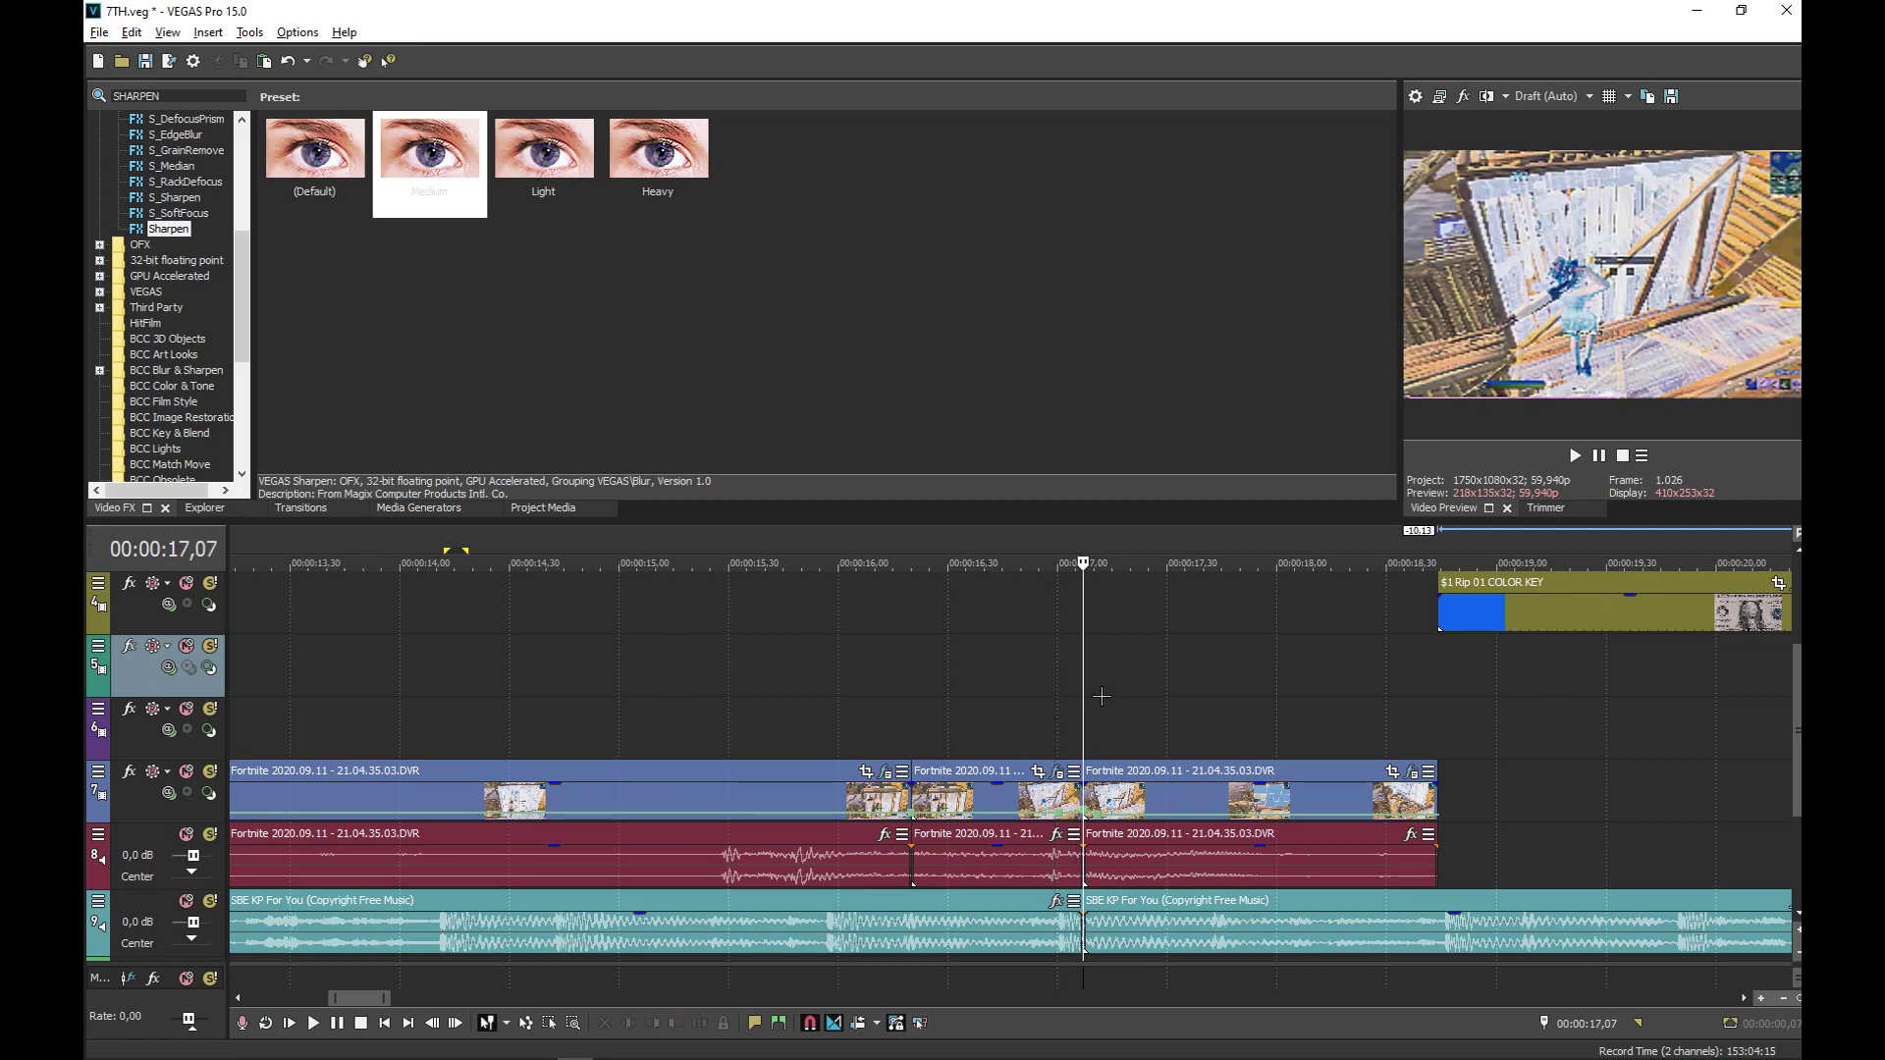
left_click(135, 96)
type("GLINT")
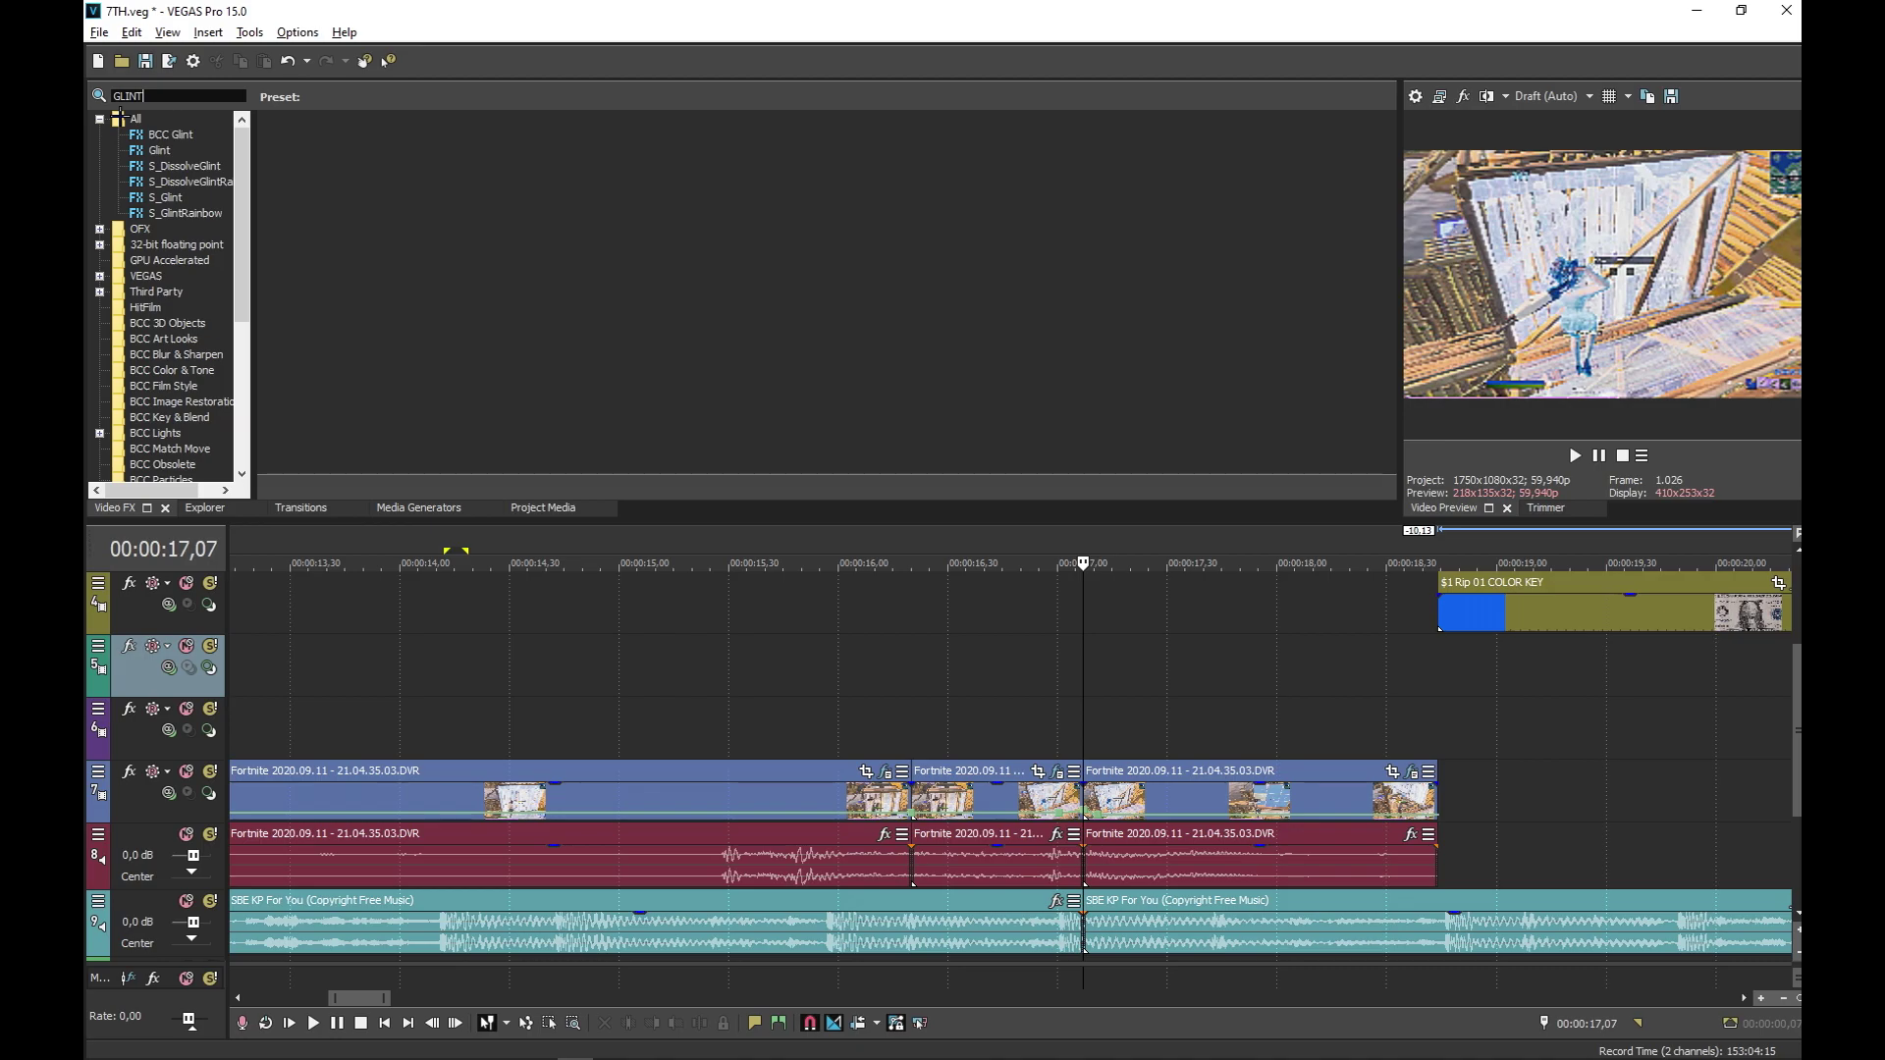
left_click(174, 152)
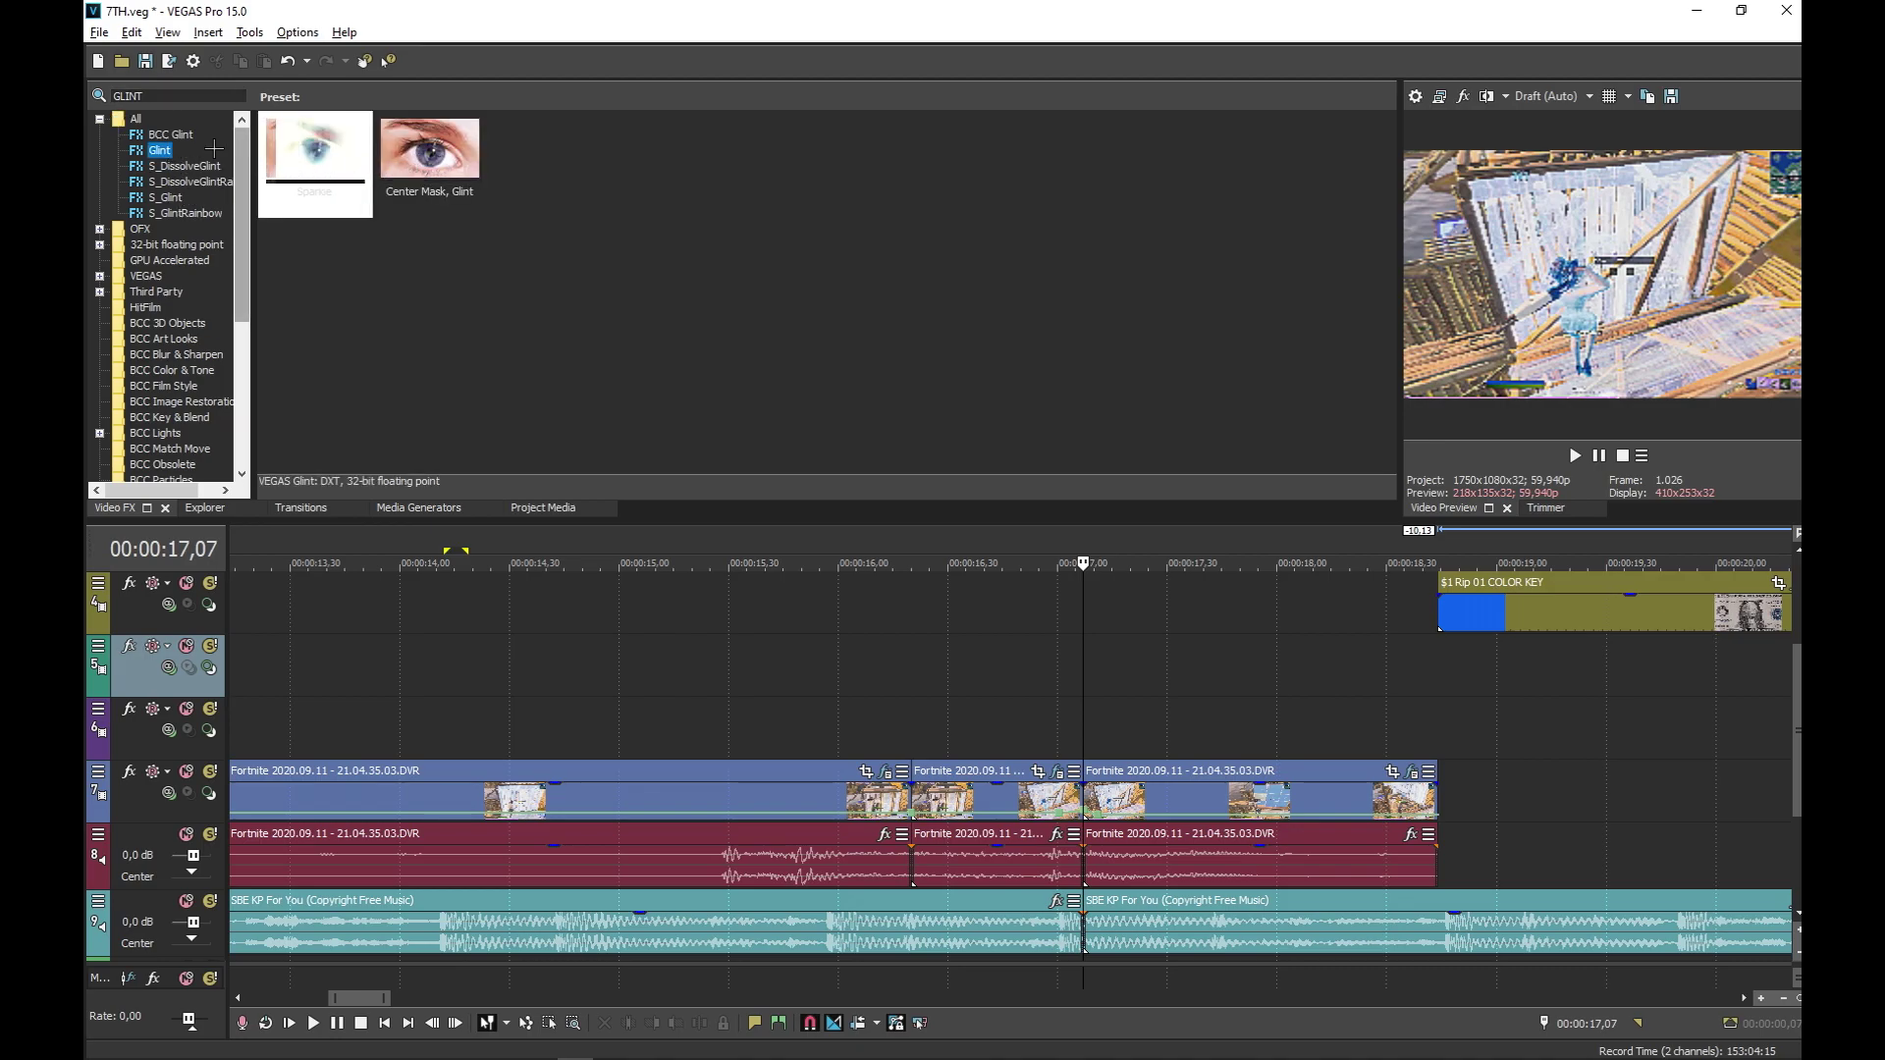
left_click(181, 136)
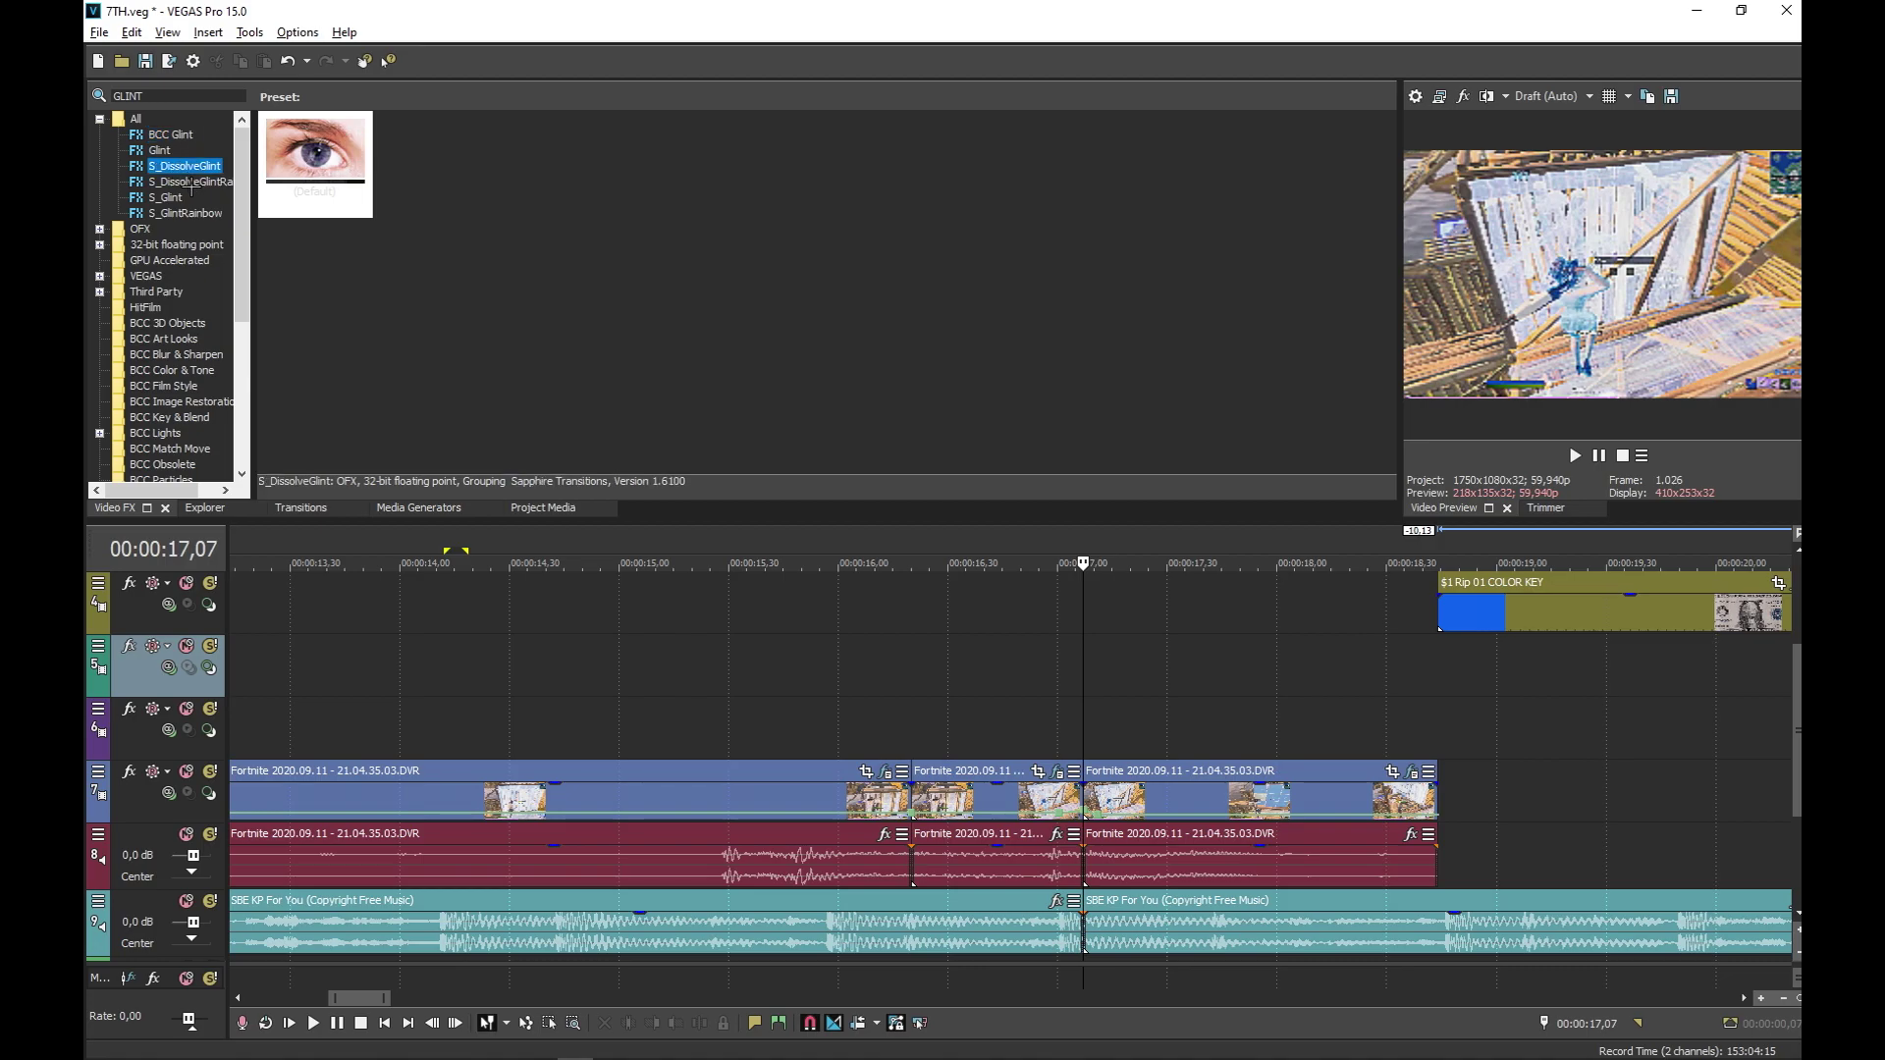
left_click(187, 182)
left_click(167, 198)
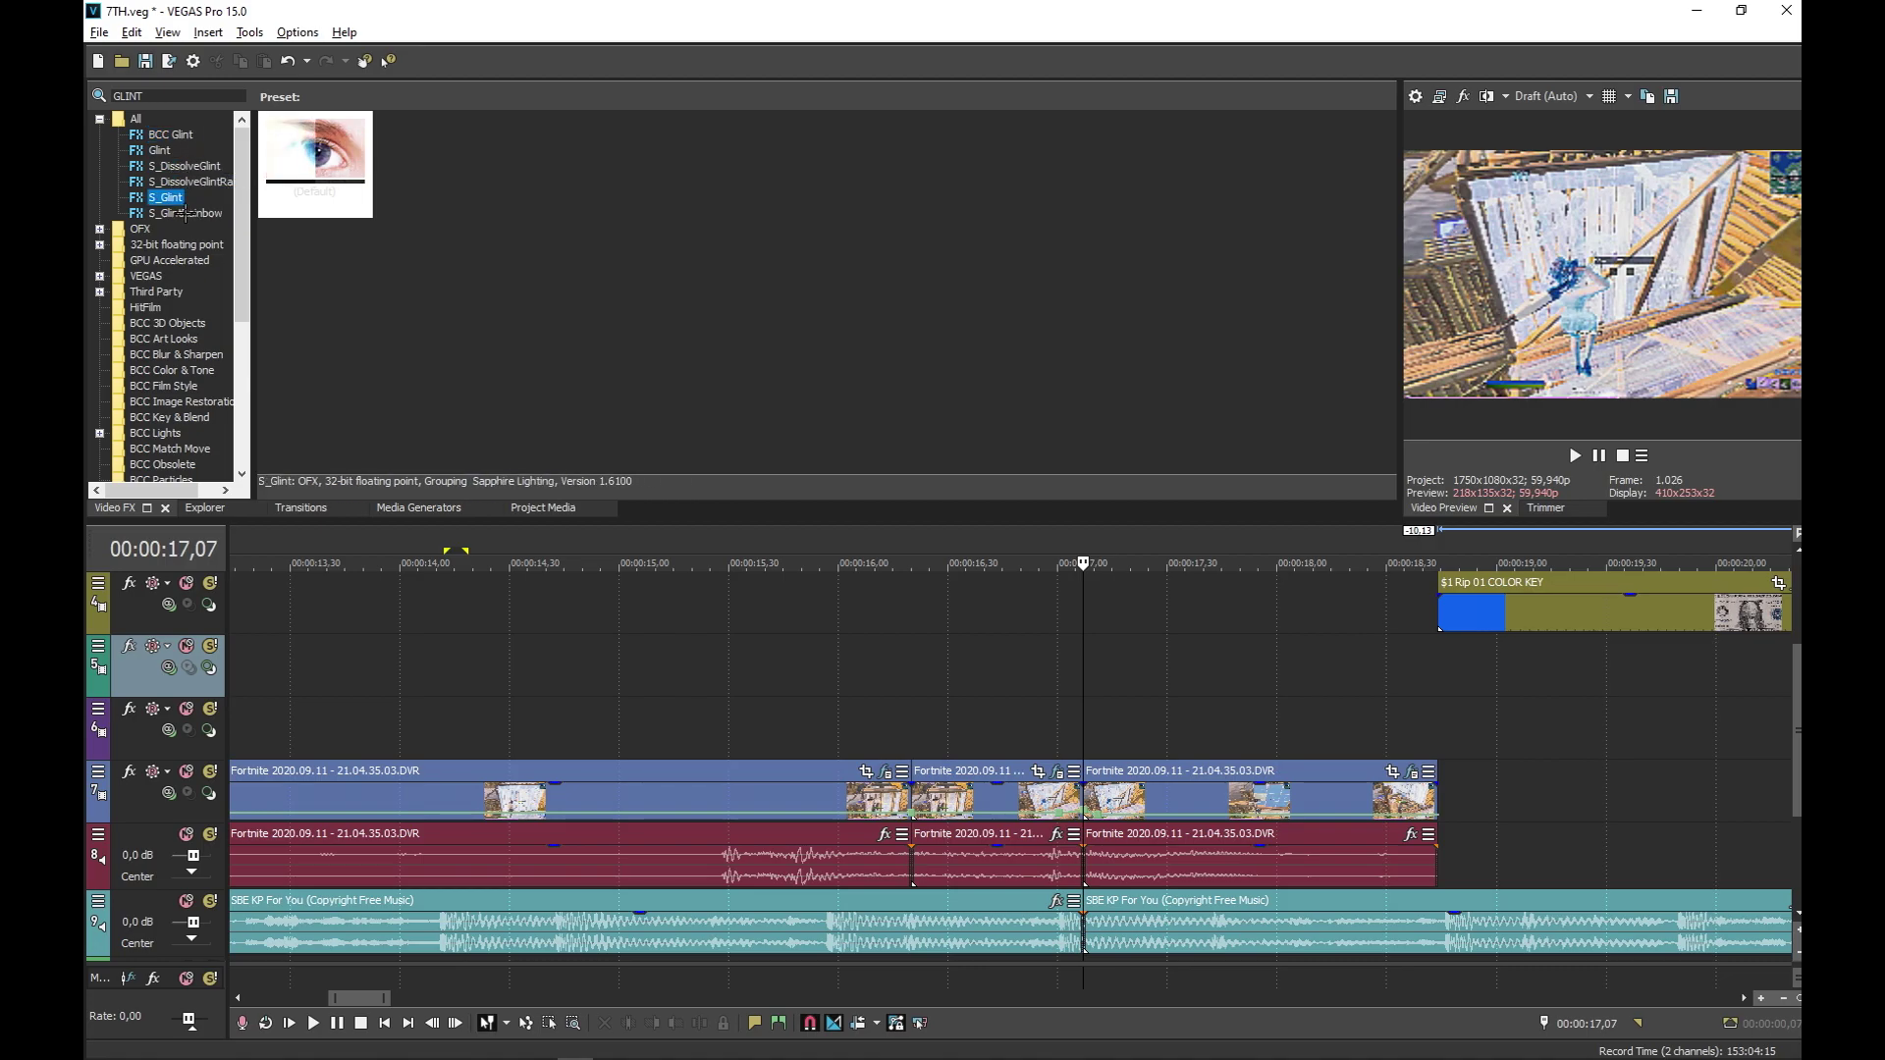
left_click(175, 151)
left_click_drag(314, 157, 1140, 804)
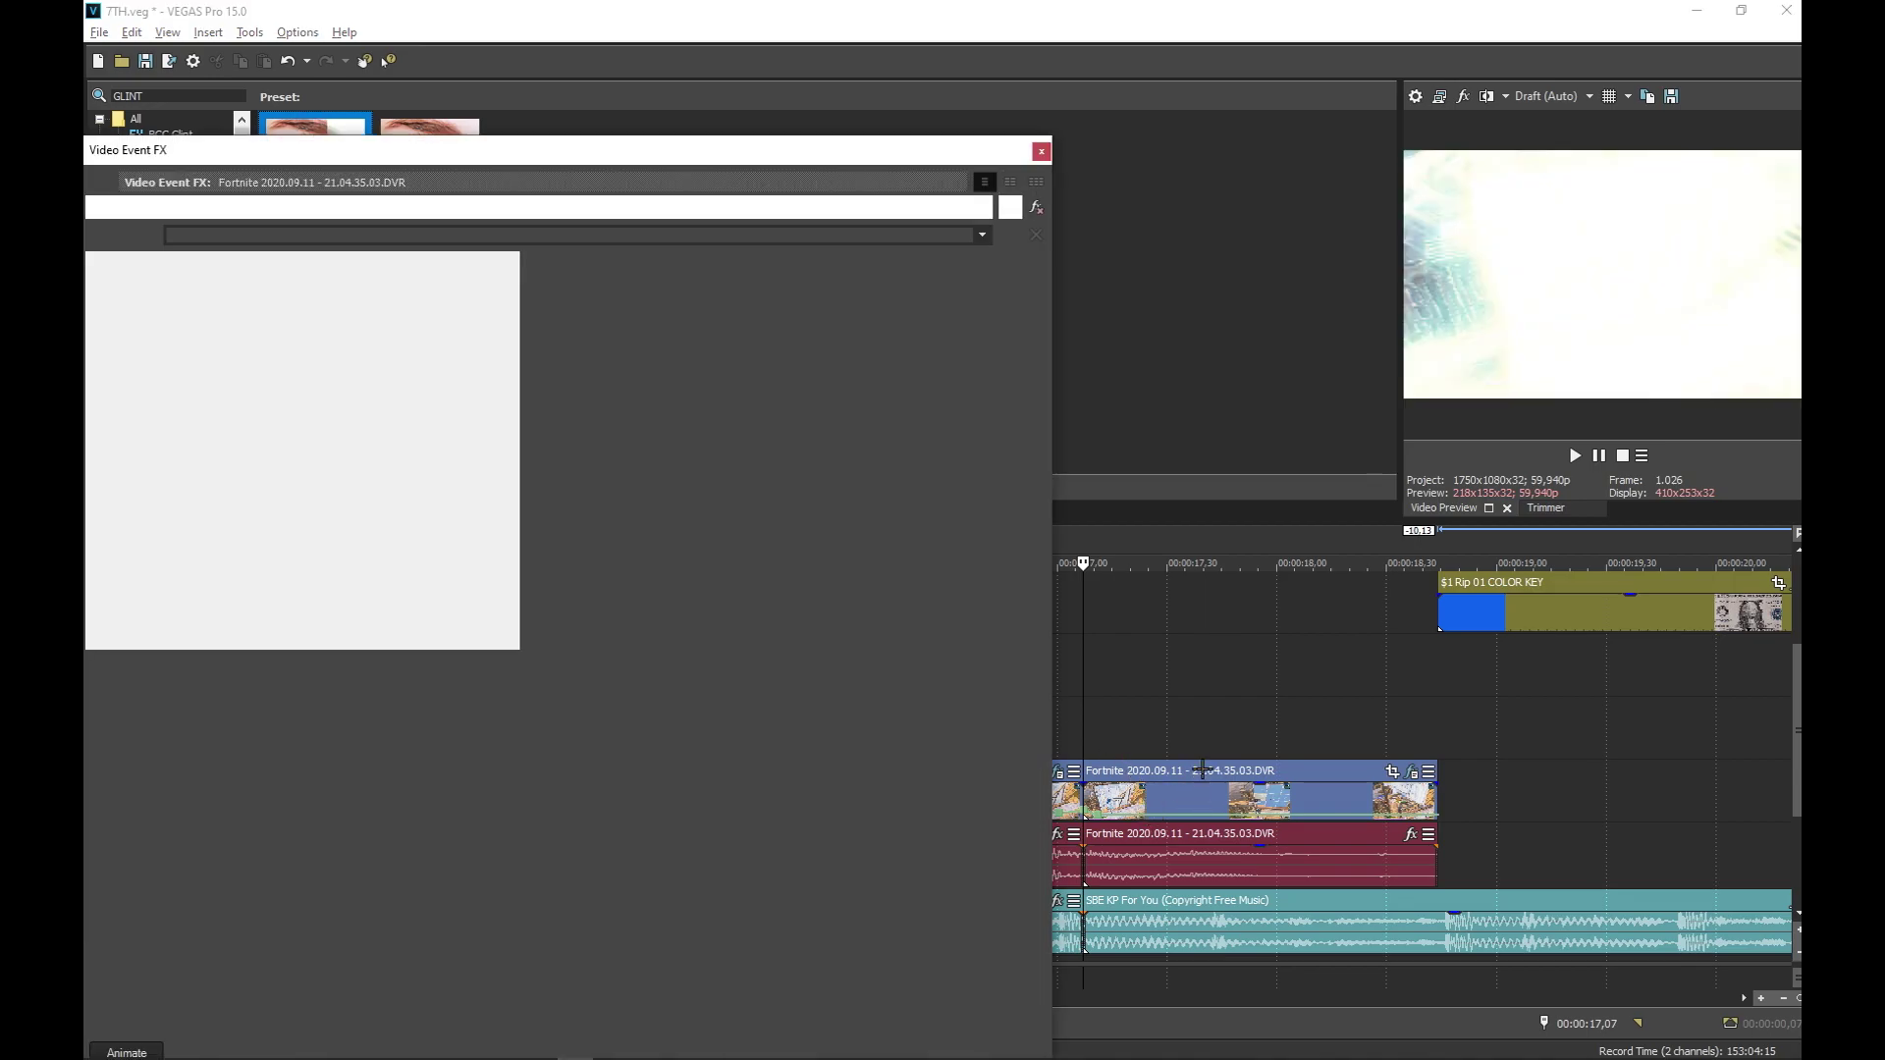
Set the Glint effect's boost to 44,92, horizontal radius to 61,59 and vertical radius to 48,01, keeping hue sweep at 240,00
mouse_move(370, 366)
left_mouse_down()
mouse_move(249, 366)
mouse_move(473, 374)
mouse_move(430, 380)
mouse_move(451, 417)
mouse_move(399, 392)
mouse_move(428, 387)
mouse_move(386, 397)
left_mouse_up()
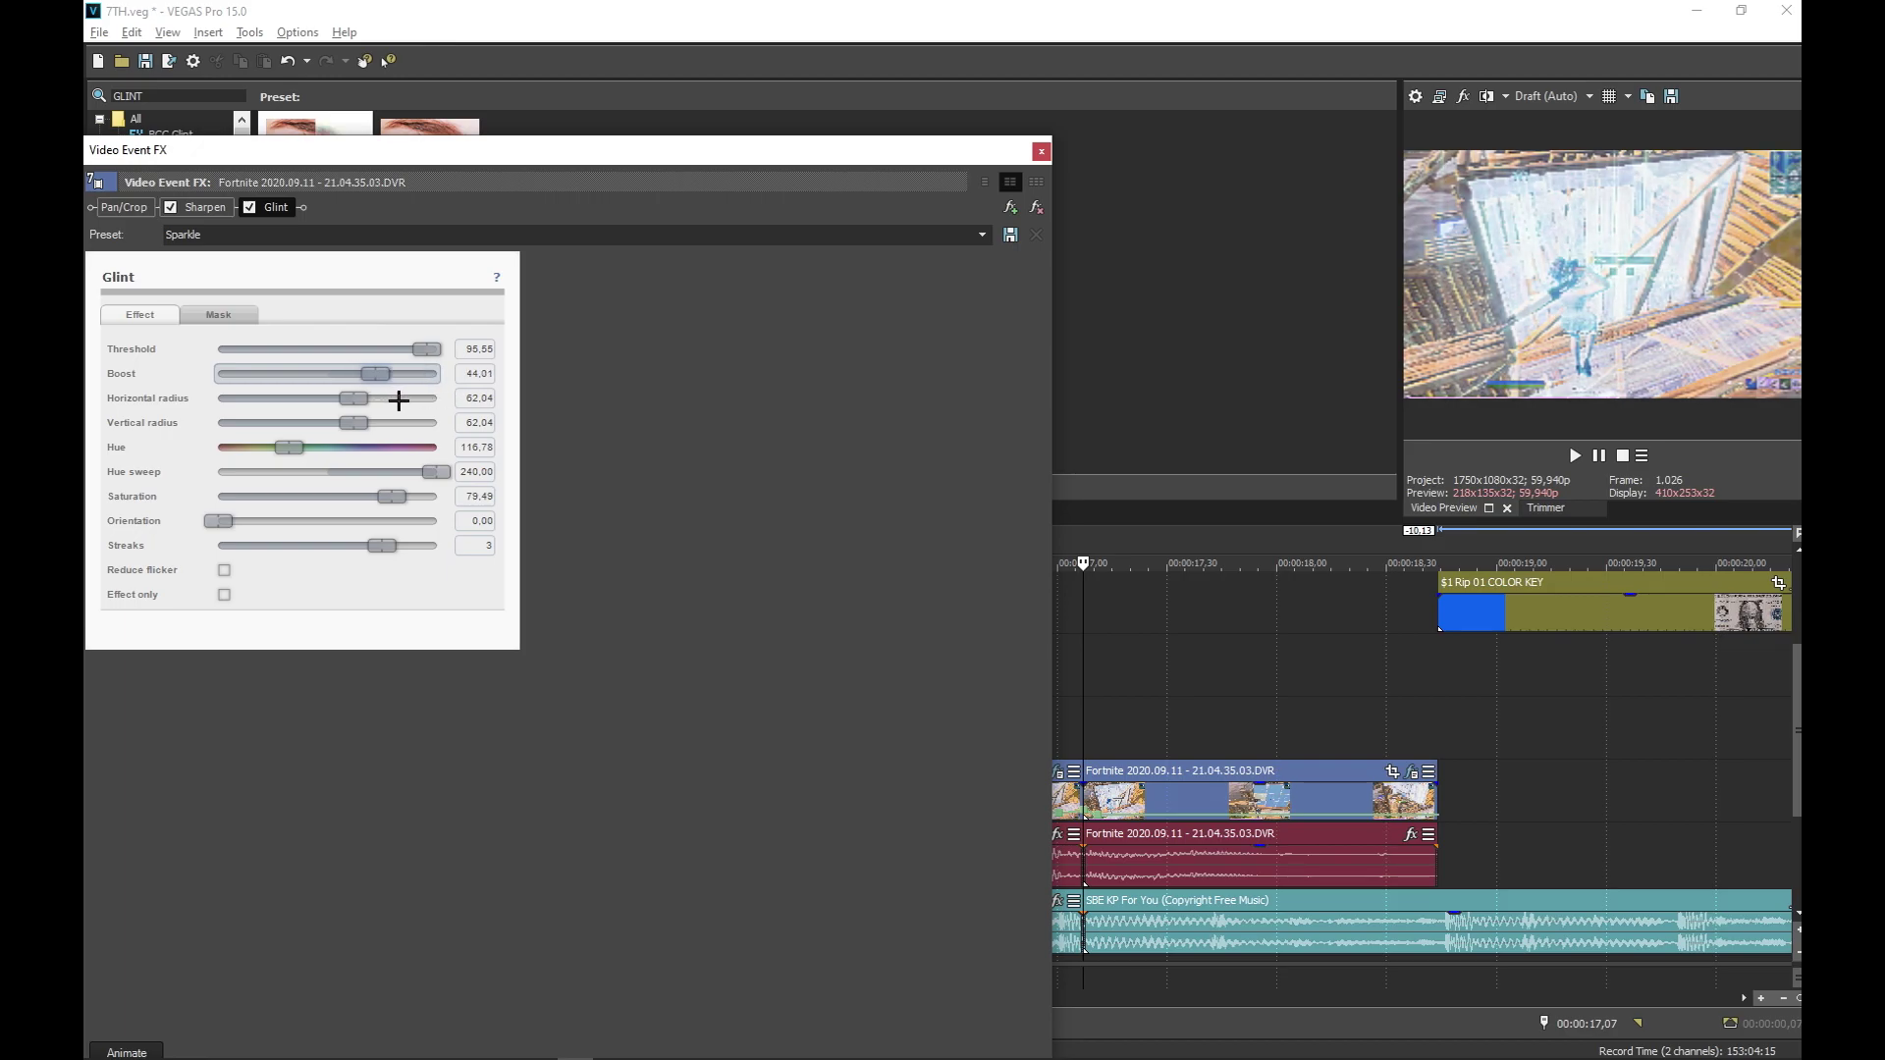
left_click_drag(365, 404, 596, 427)
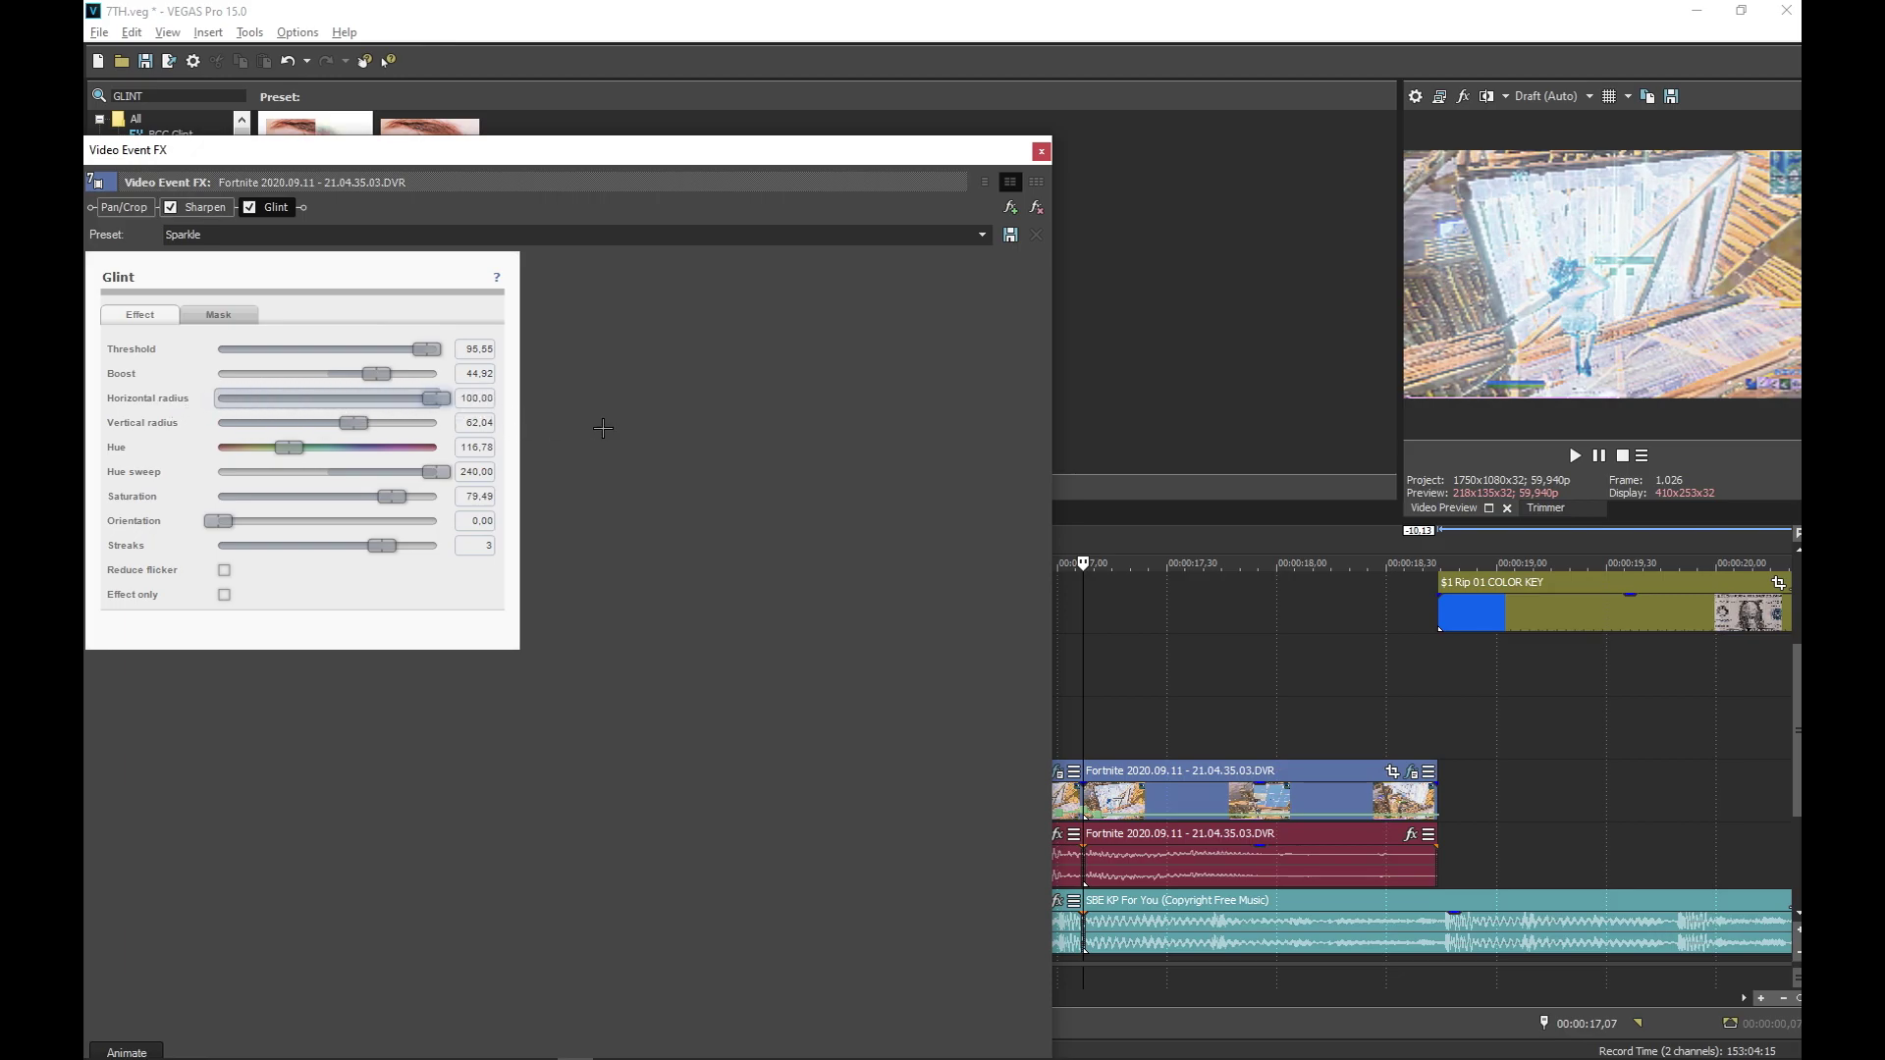
left_click_drag(451, 426, 361, 433)
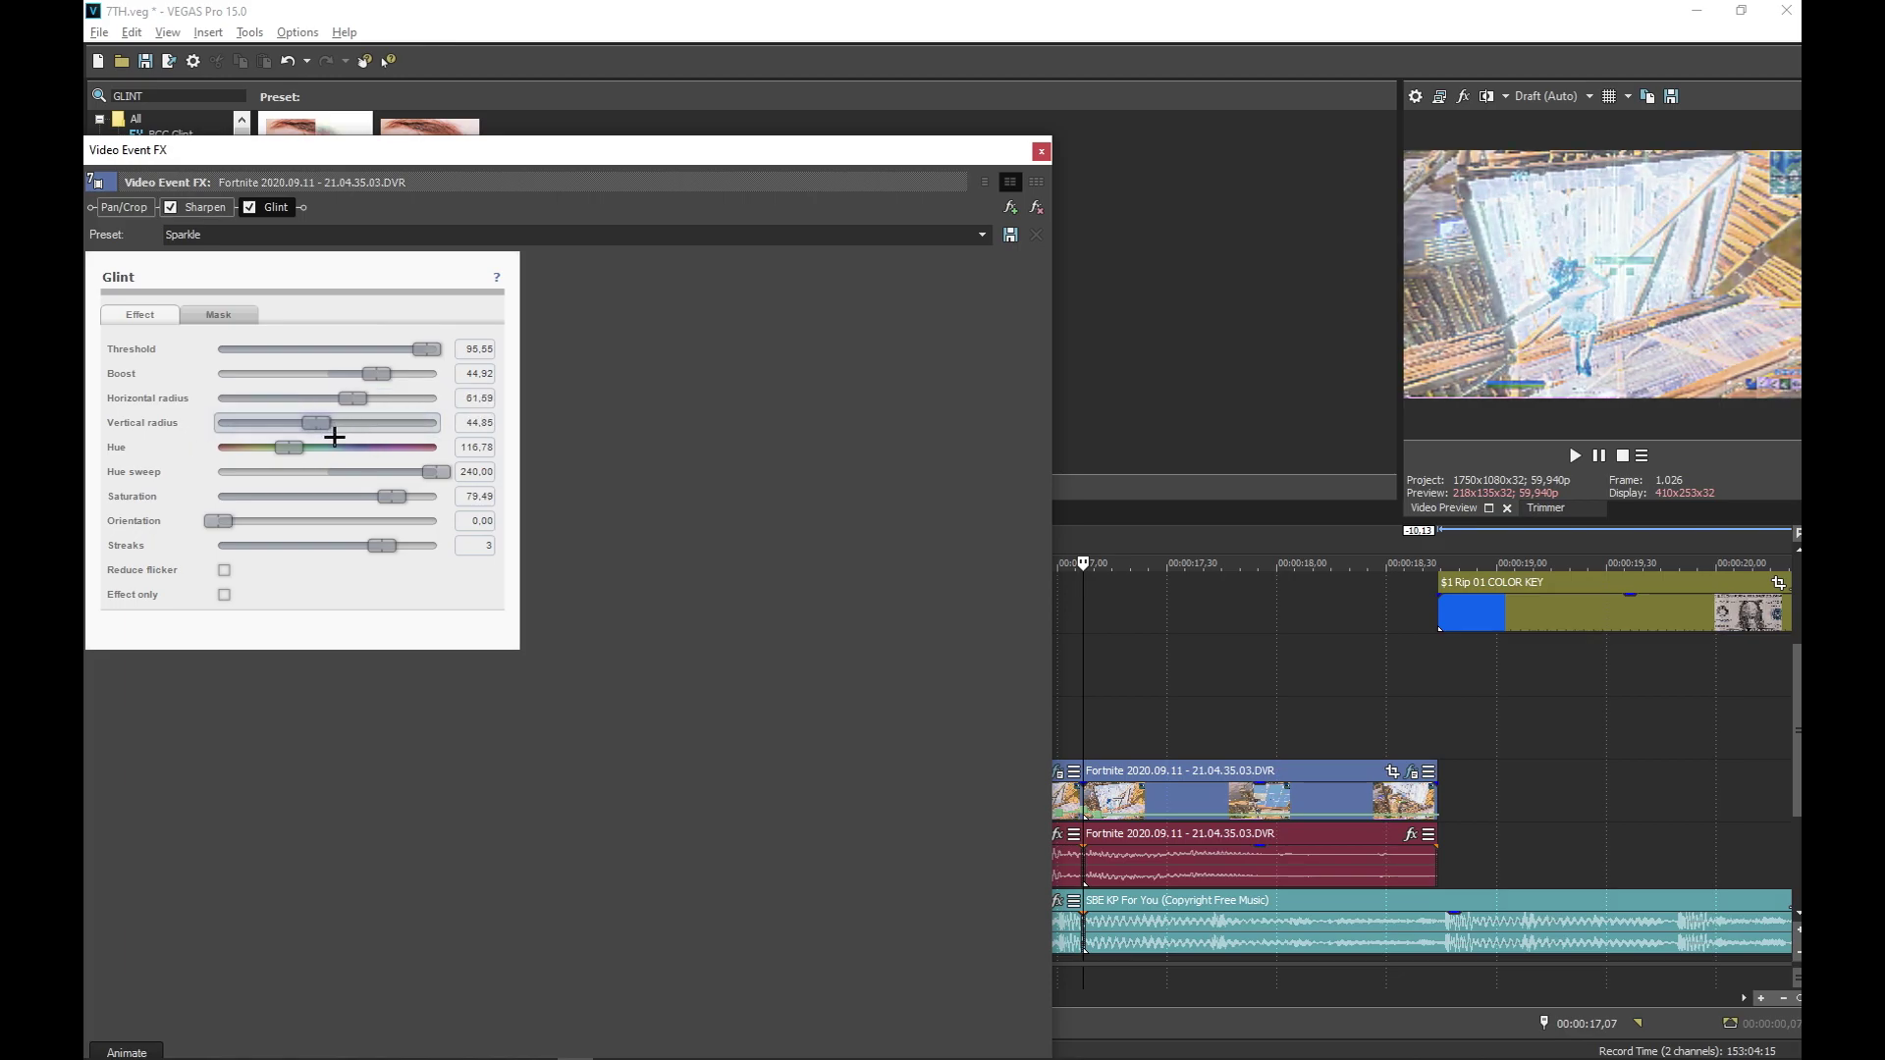
left_click_drag(433, 485, 480, 492)
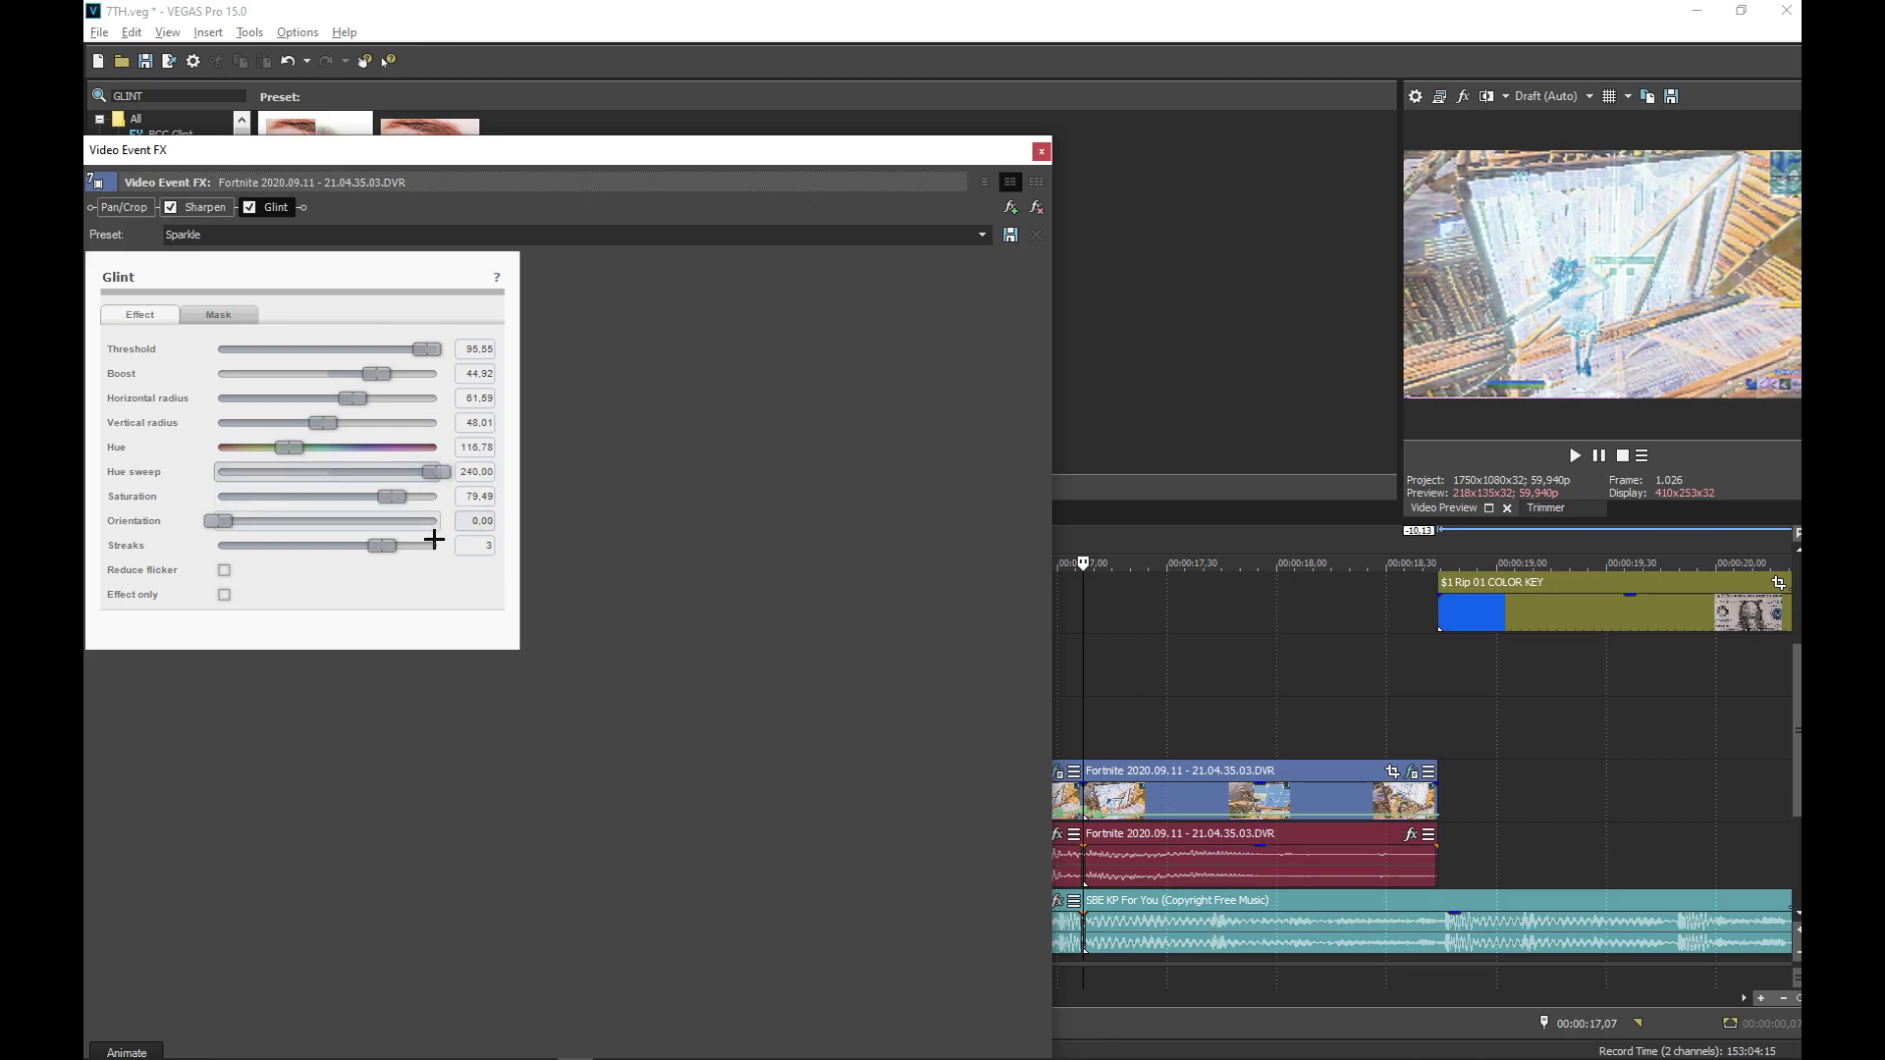
Animate the Glint effect with a keyframe at its end, 00:00:01,37, and set that keyframe's threshold to 100,00
left_click(126, 1052)
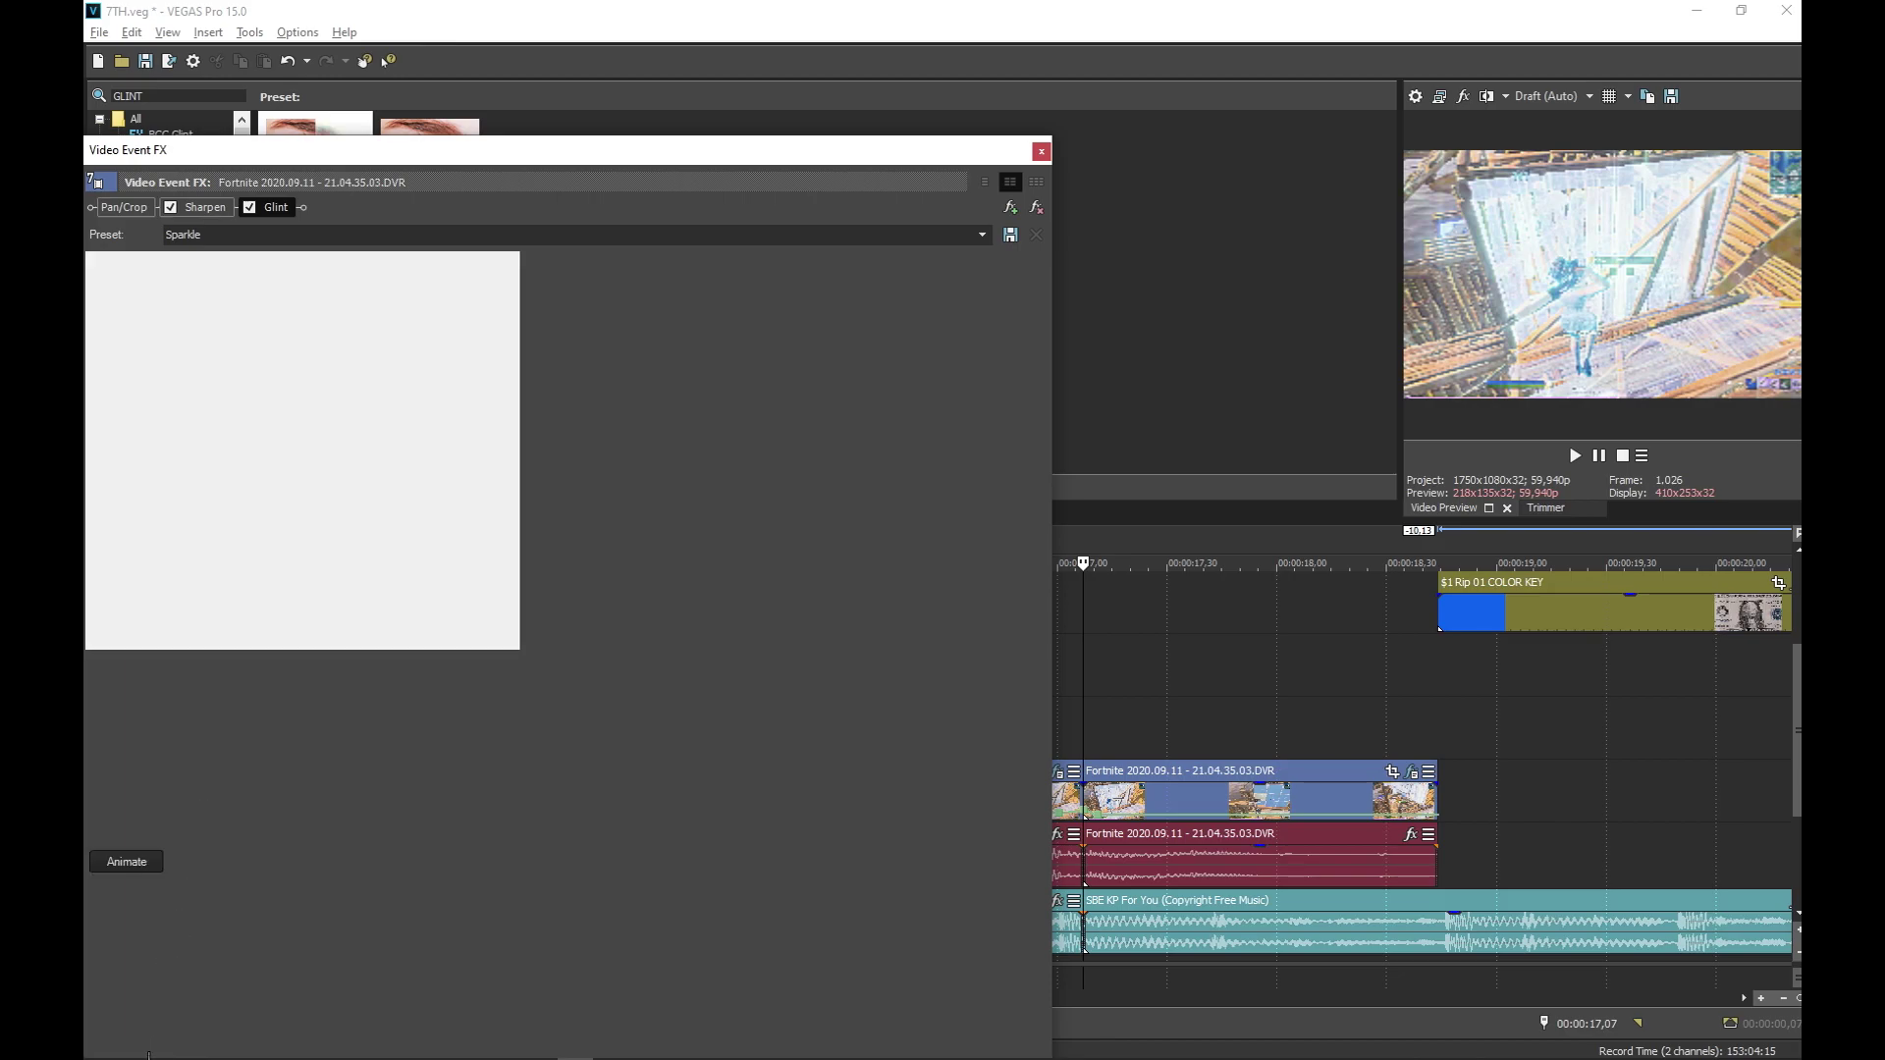
left_click(1024, 942)
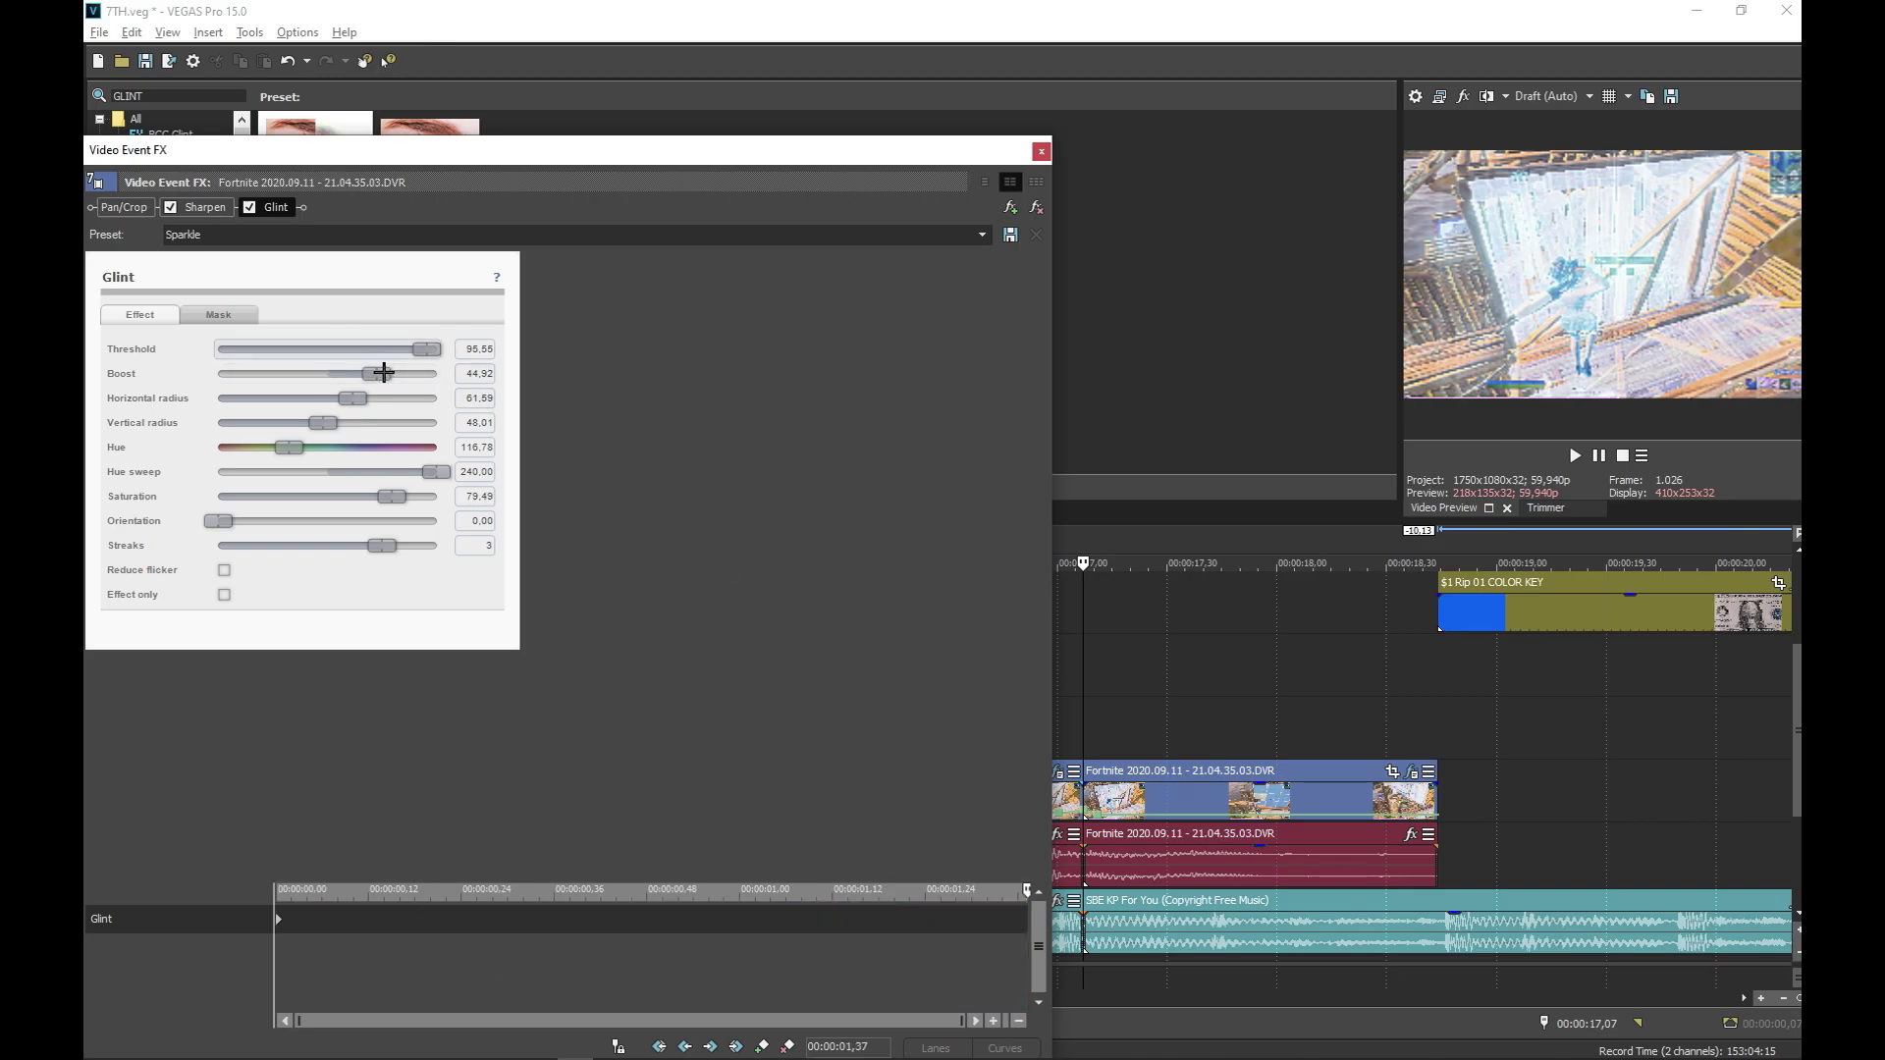
left_click_drag(442, 364, 188, 368)
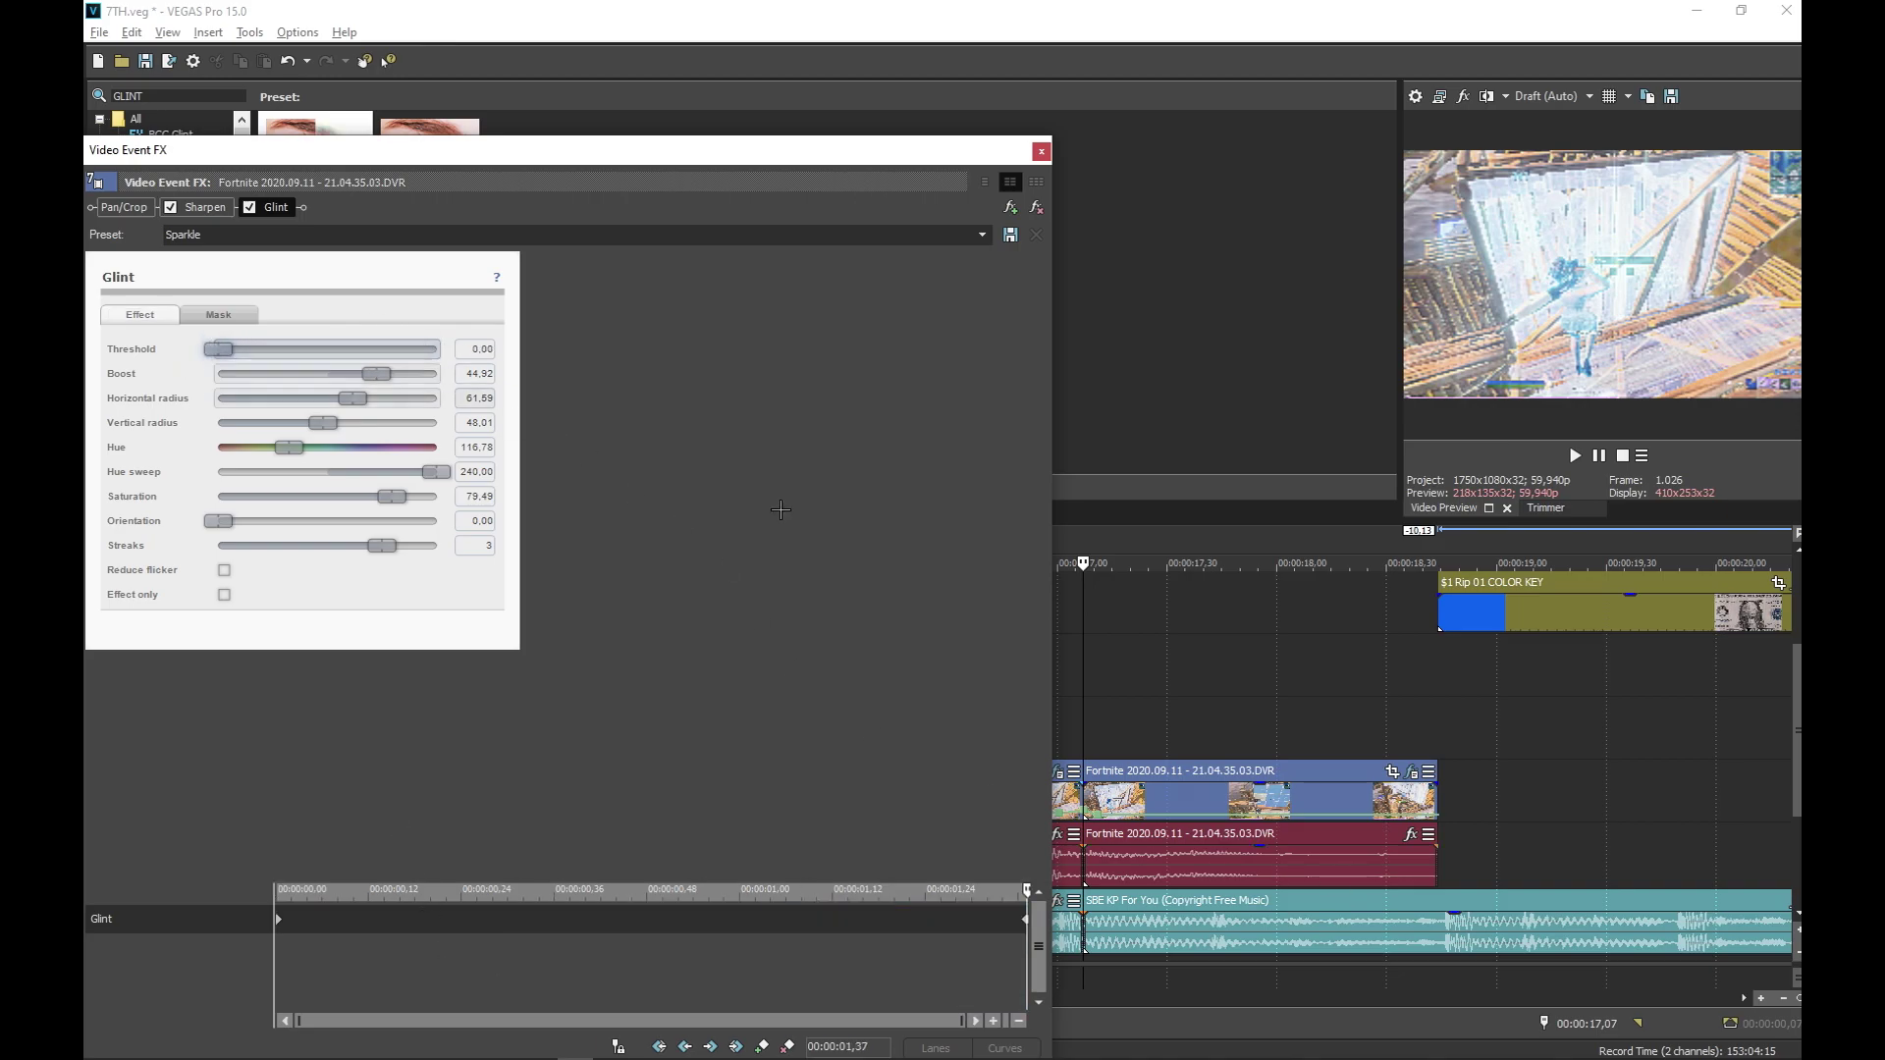
left_click(1410, 742)
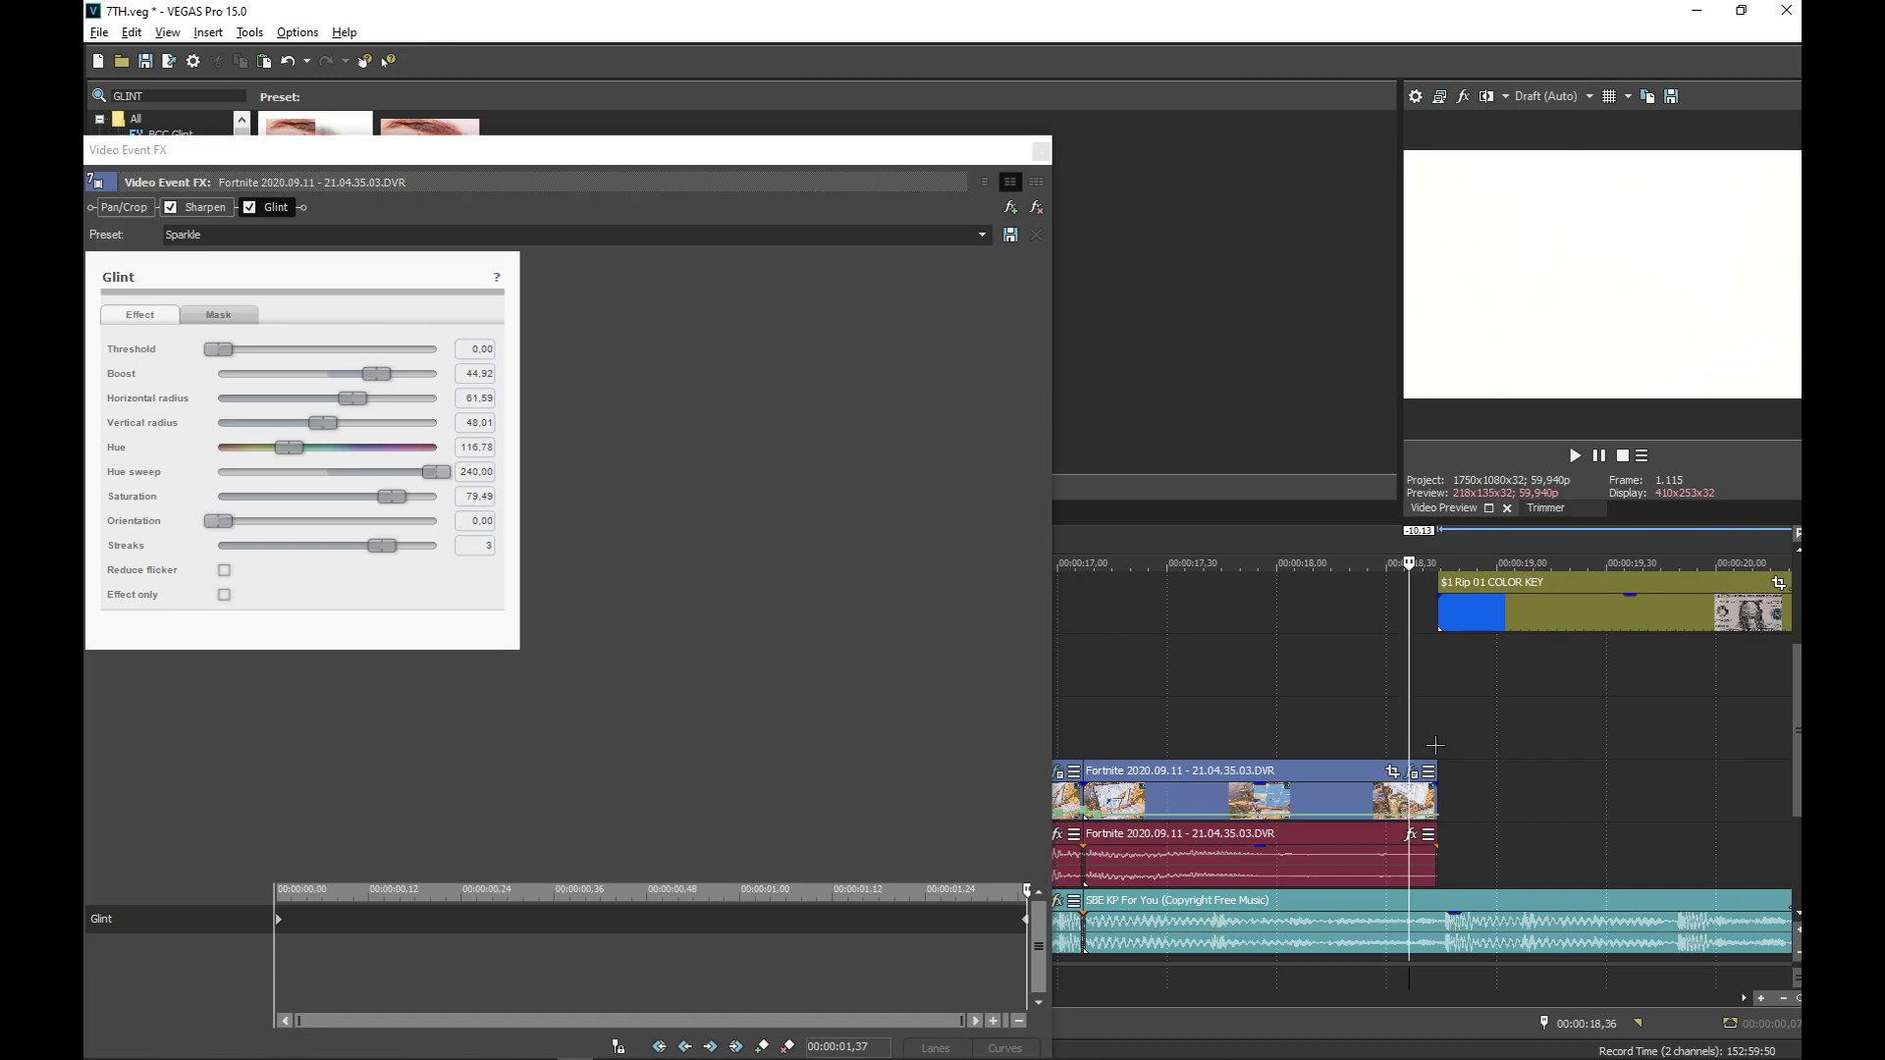
left_click_drag(384, 382, 560, 388)
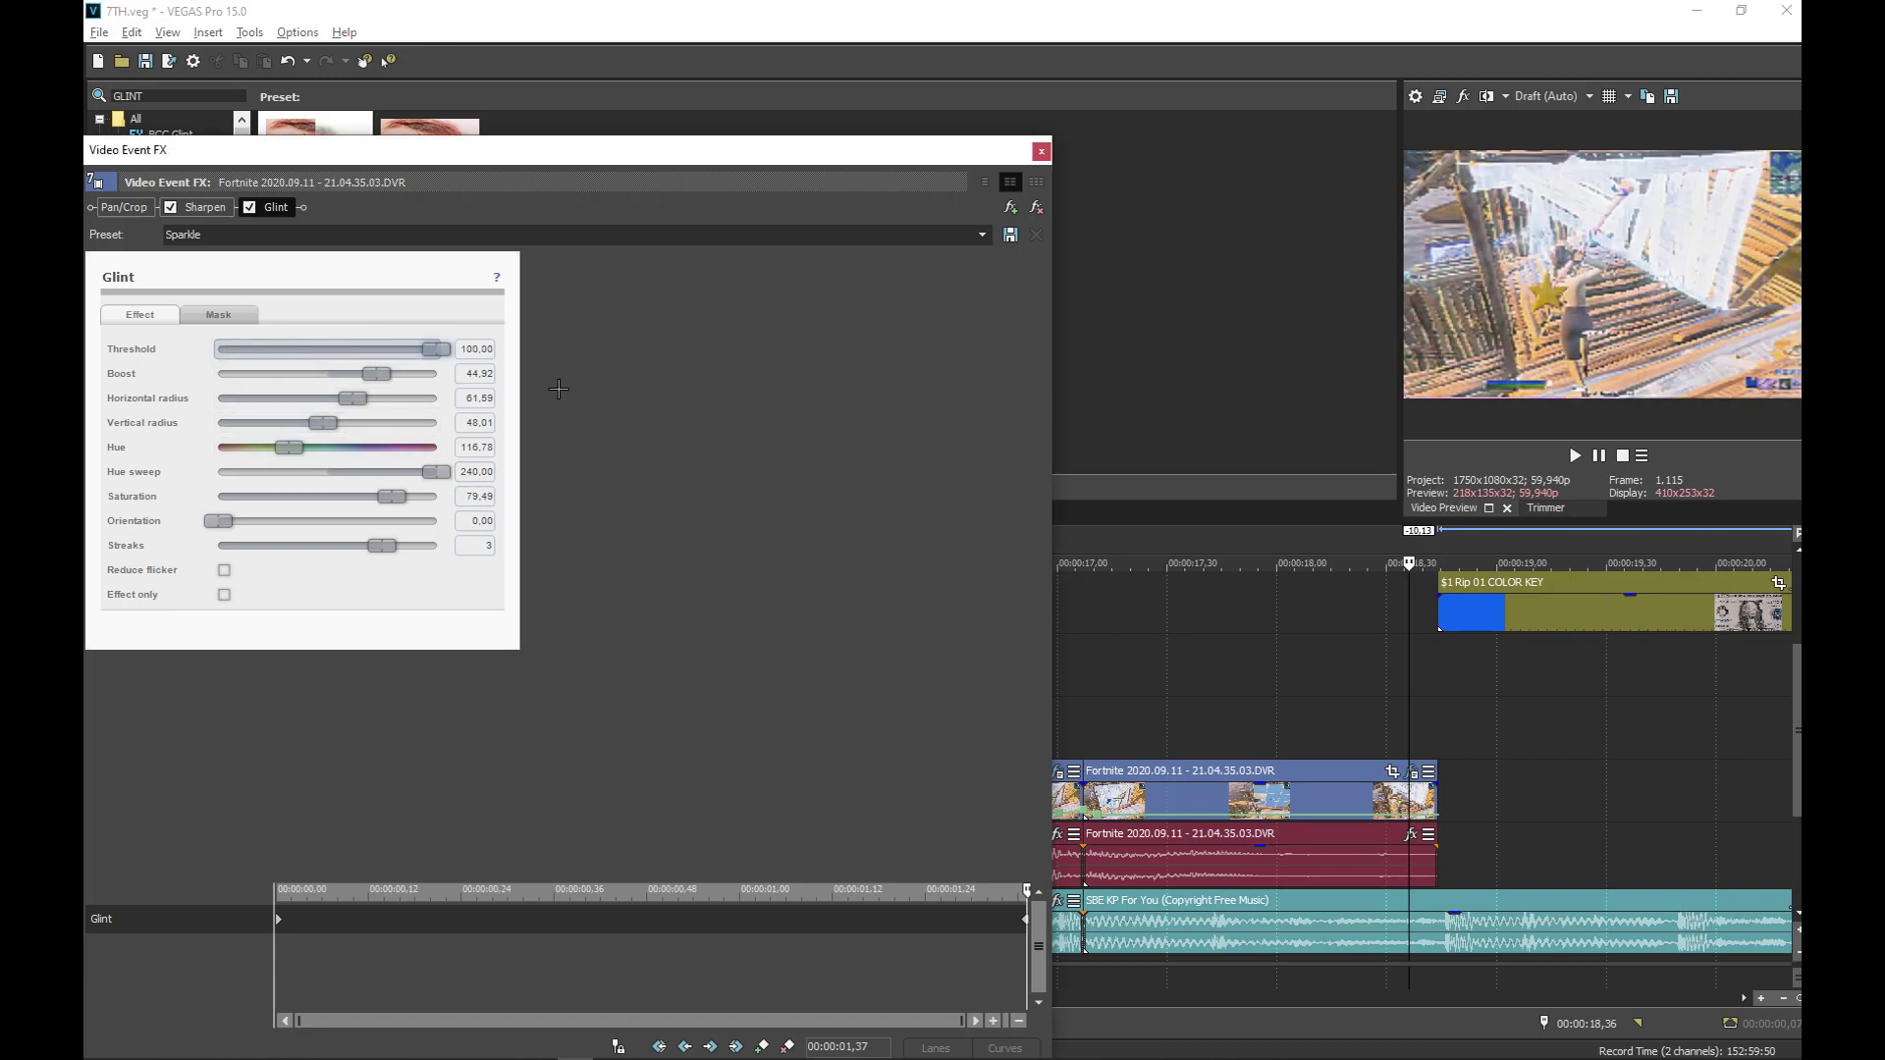
Set the Glint end keyframe's boost, horizontal radius and vertical radius to 100,00 and close the effect settings
left_click_drag(378, 375, 518, 399)
left_click_drag(356, 399, 508, 403)
left_click_drag(330, 433, 475, 438)
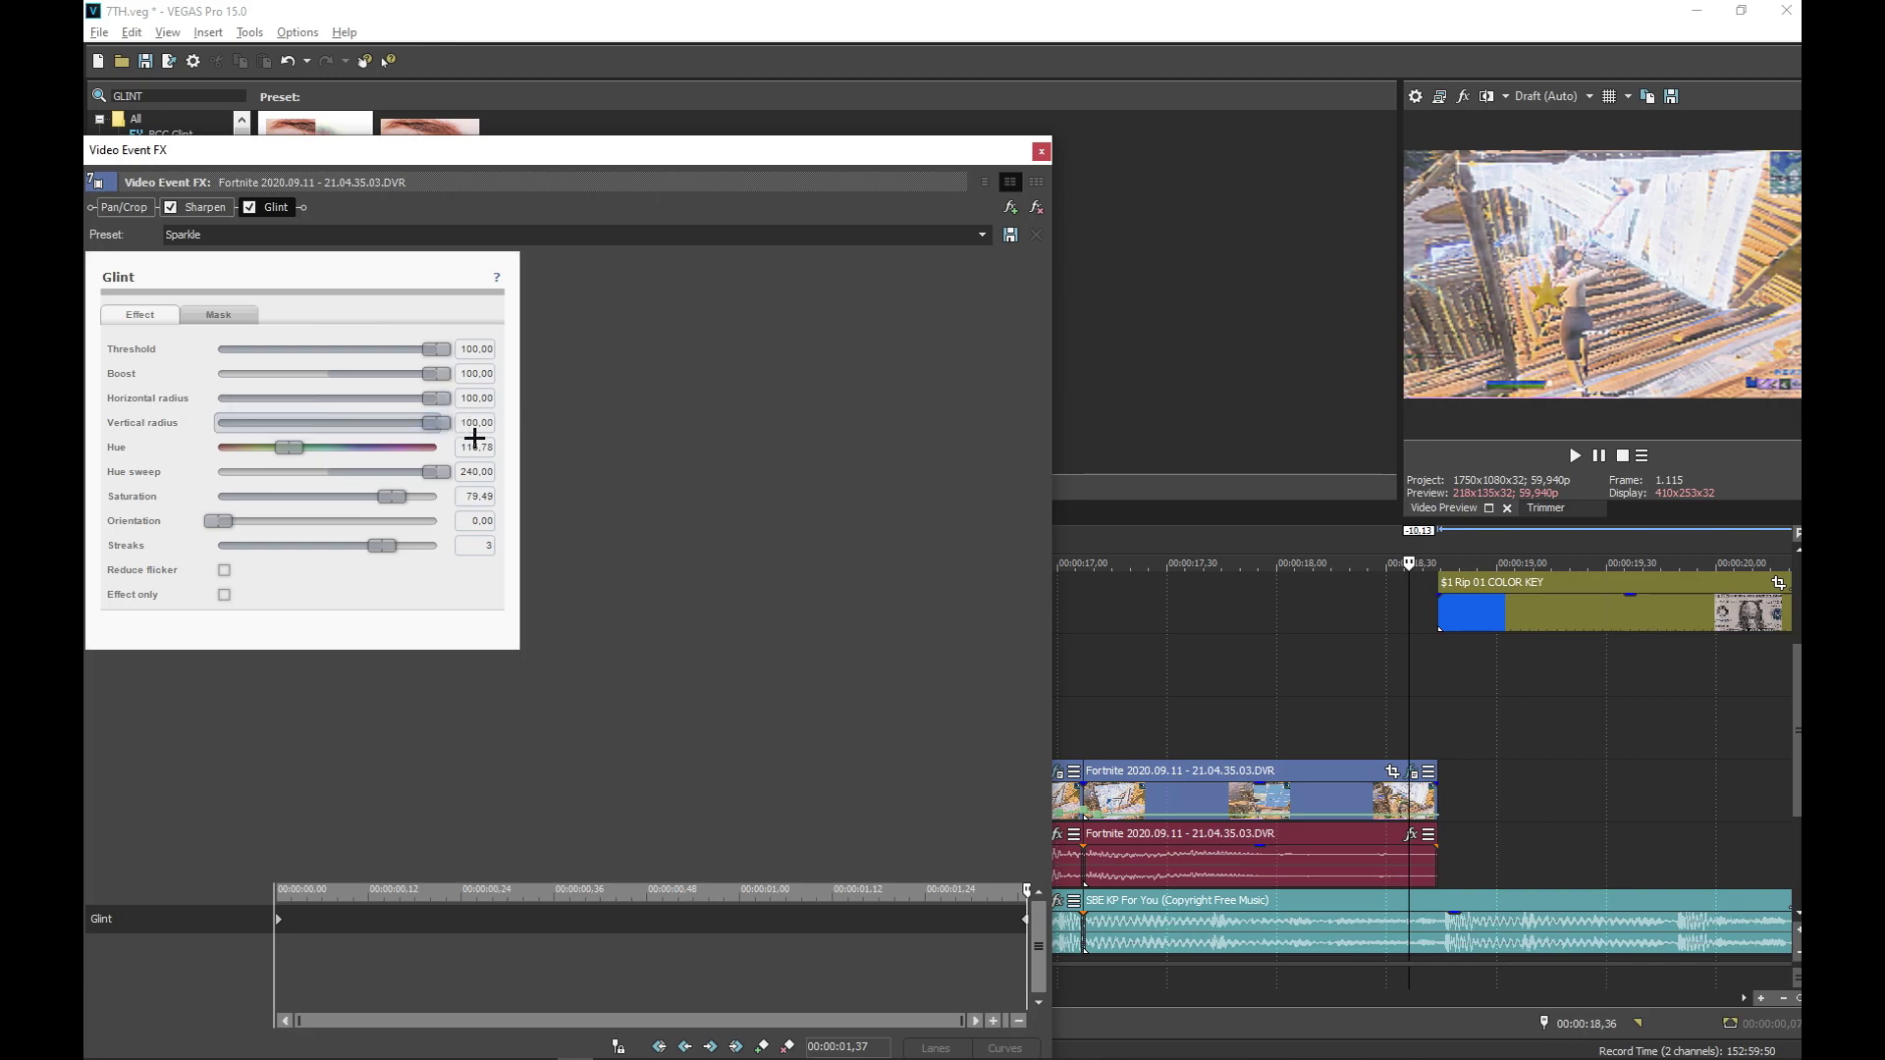
left_click(1040, 151)
Play back the timeline from the middle gameplay segment through the animated Glint on the last segment
left_click(1101, 732)
left_click(1127, 734)
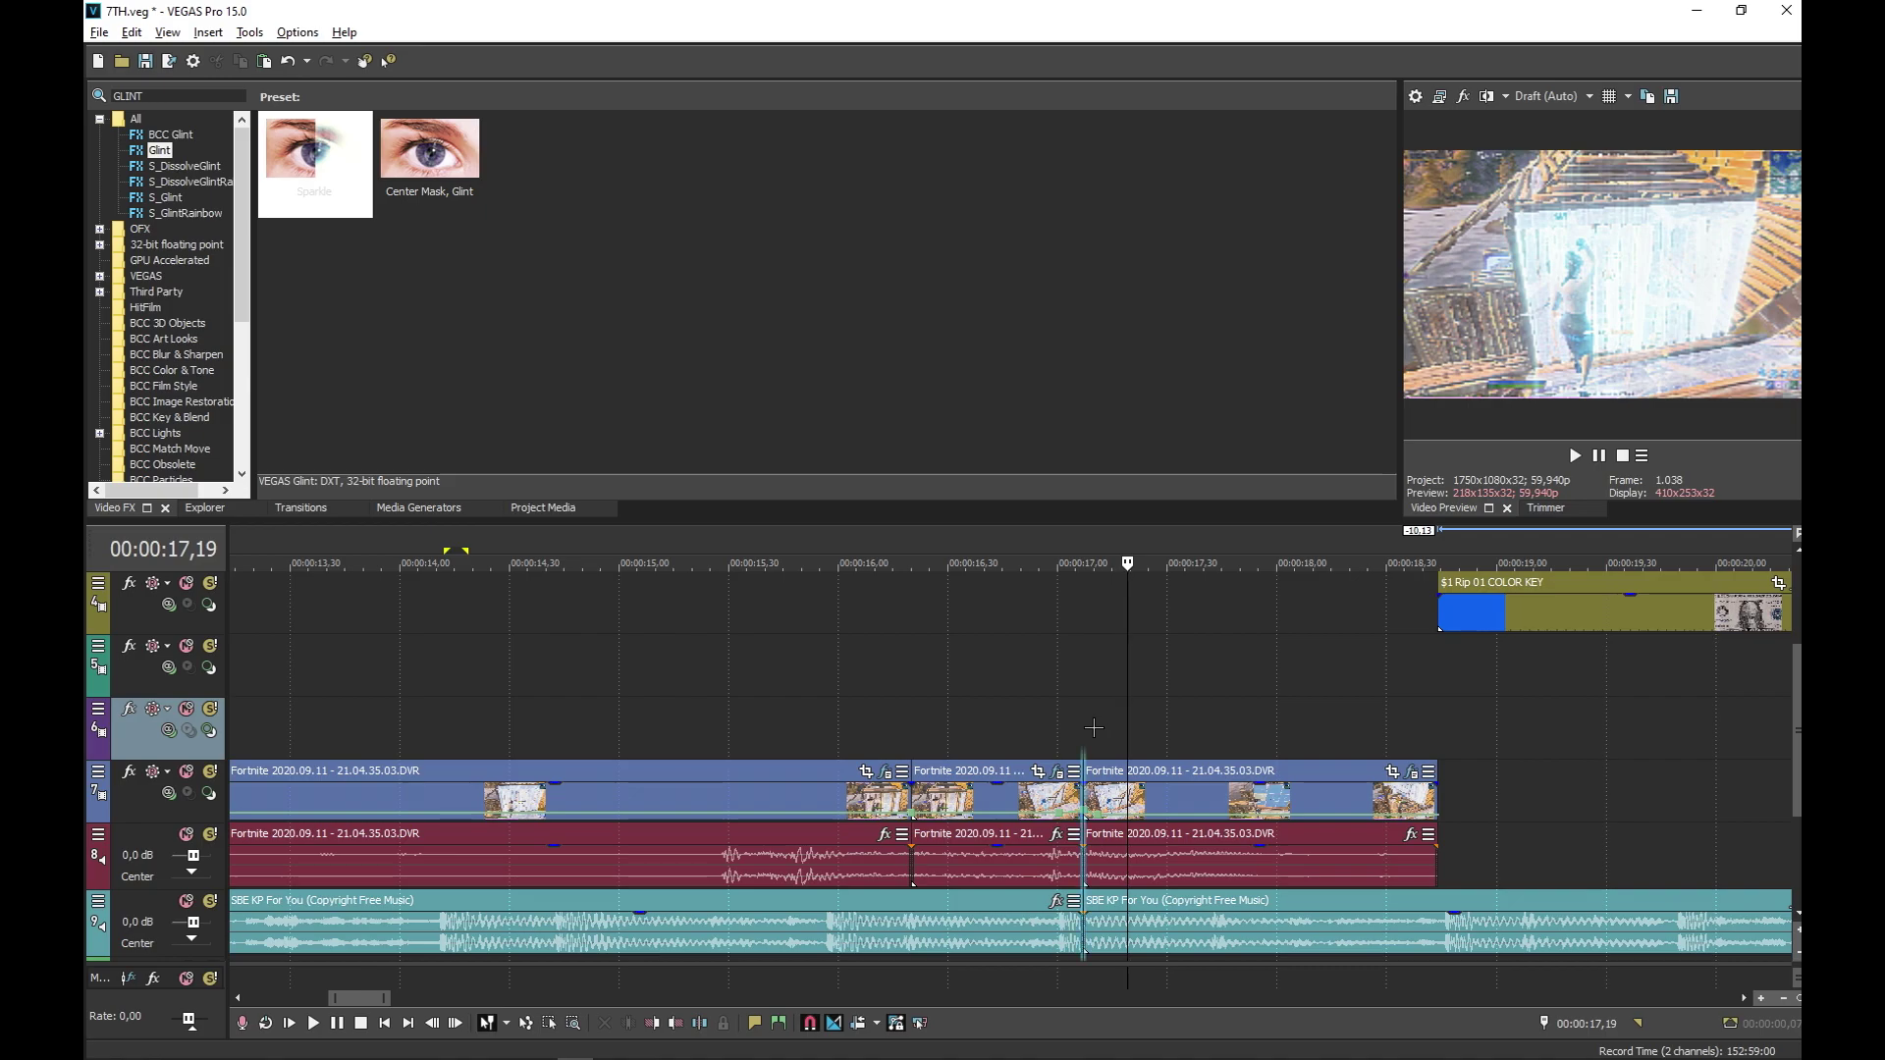
left_click(965, 724)
key("space")
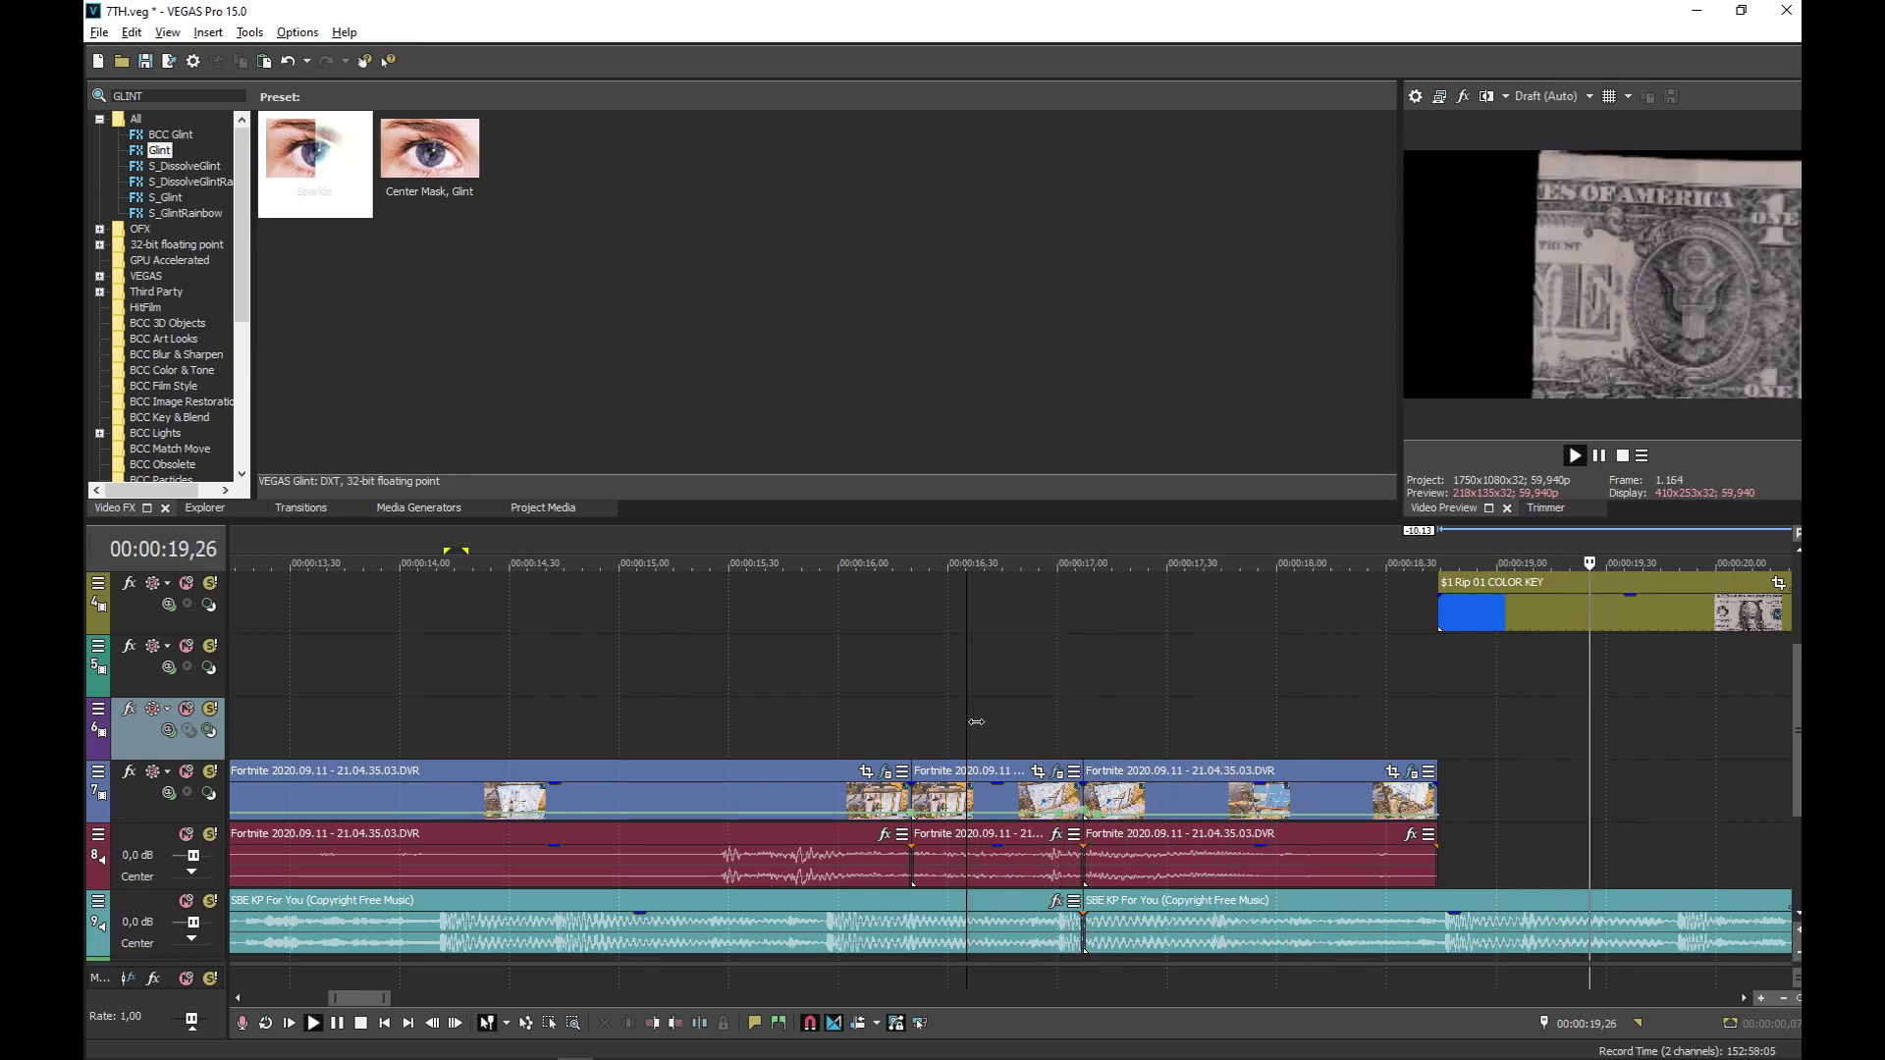
key("Return")
Review the BCC Chroma Key settings of the $1 Rip 01 COLOR KEY clip and move the clip to start at 00:00:18,11
left_click(1439, 686)
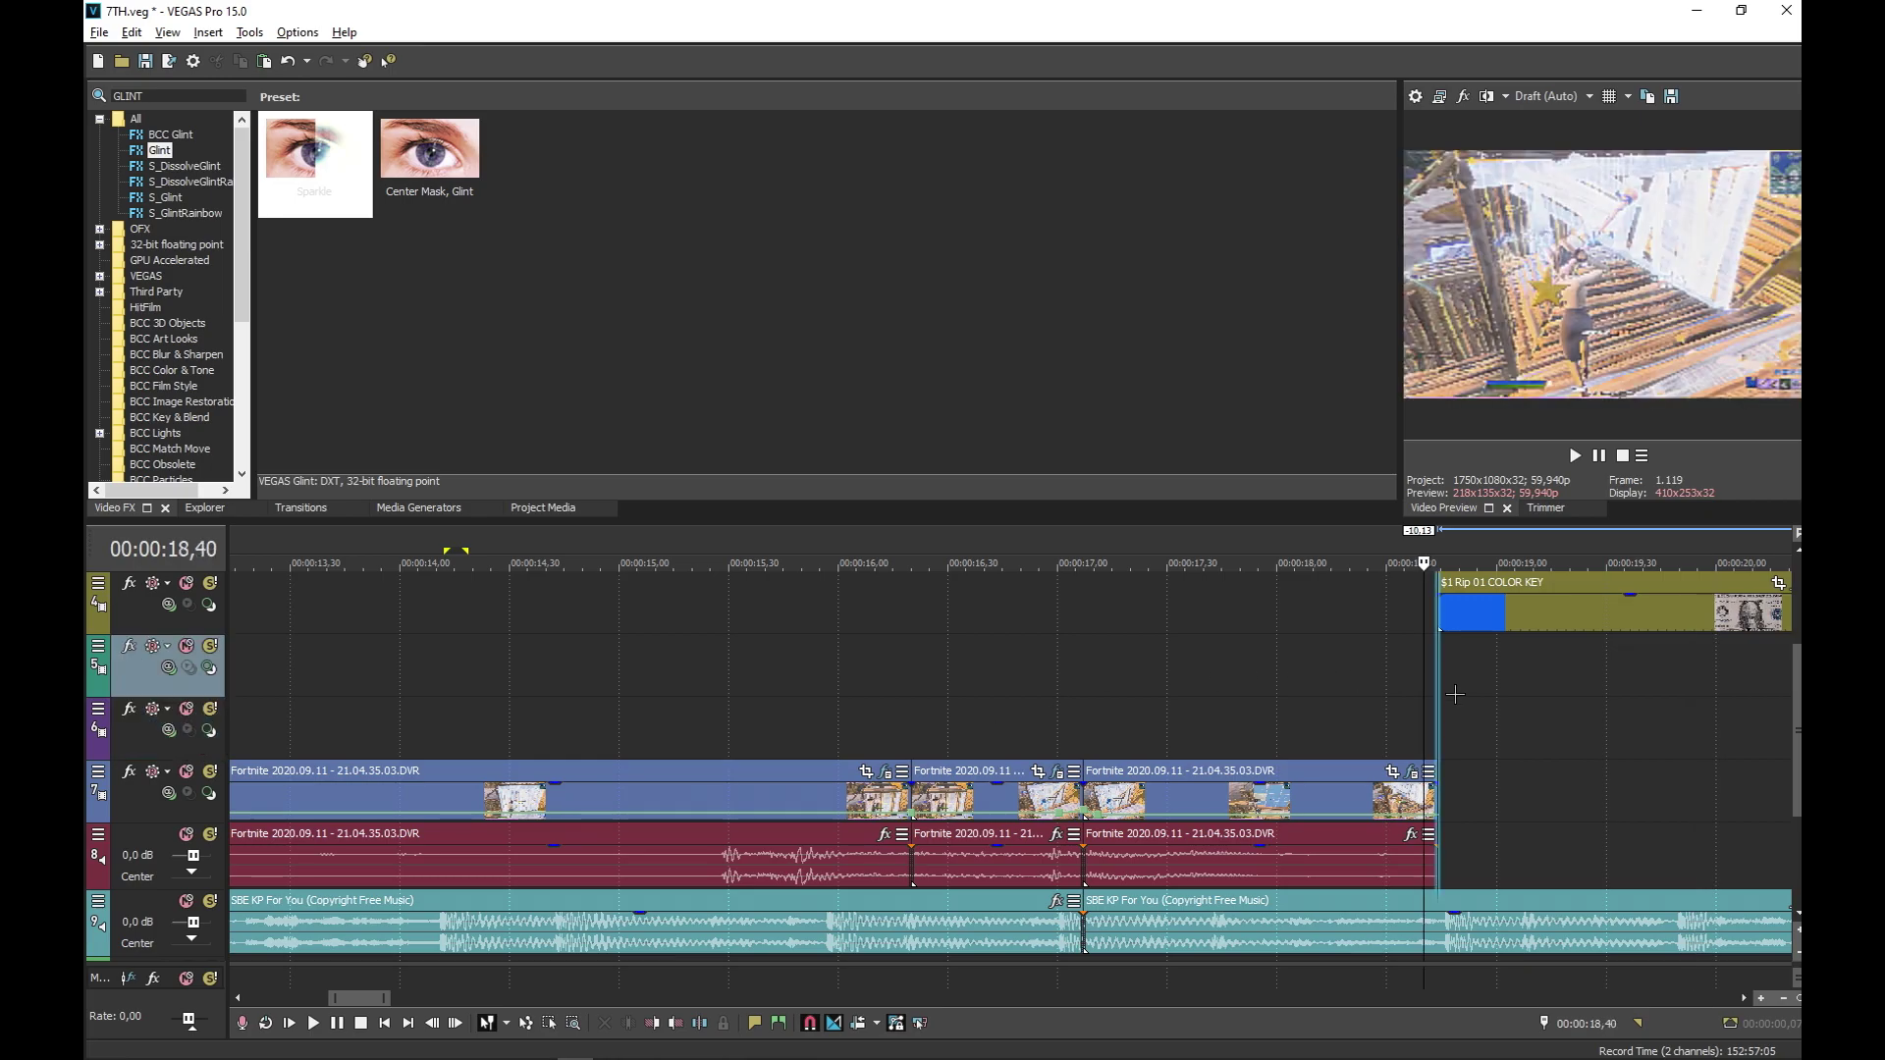
scroll(1549, 729, "down", 3)
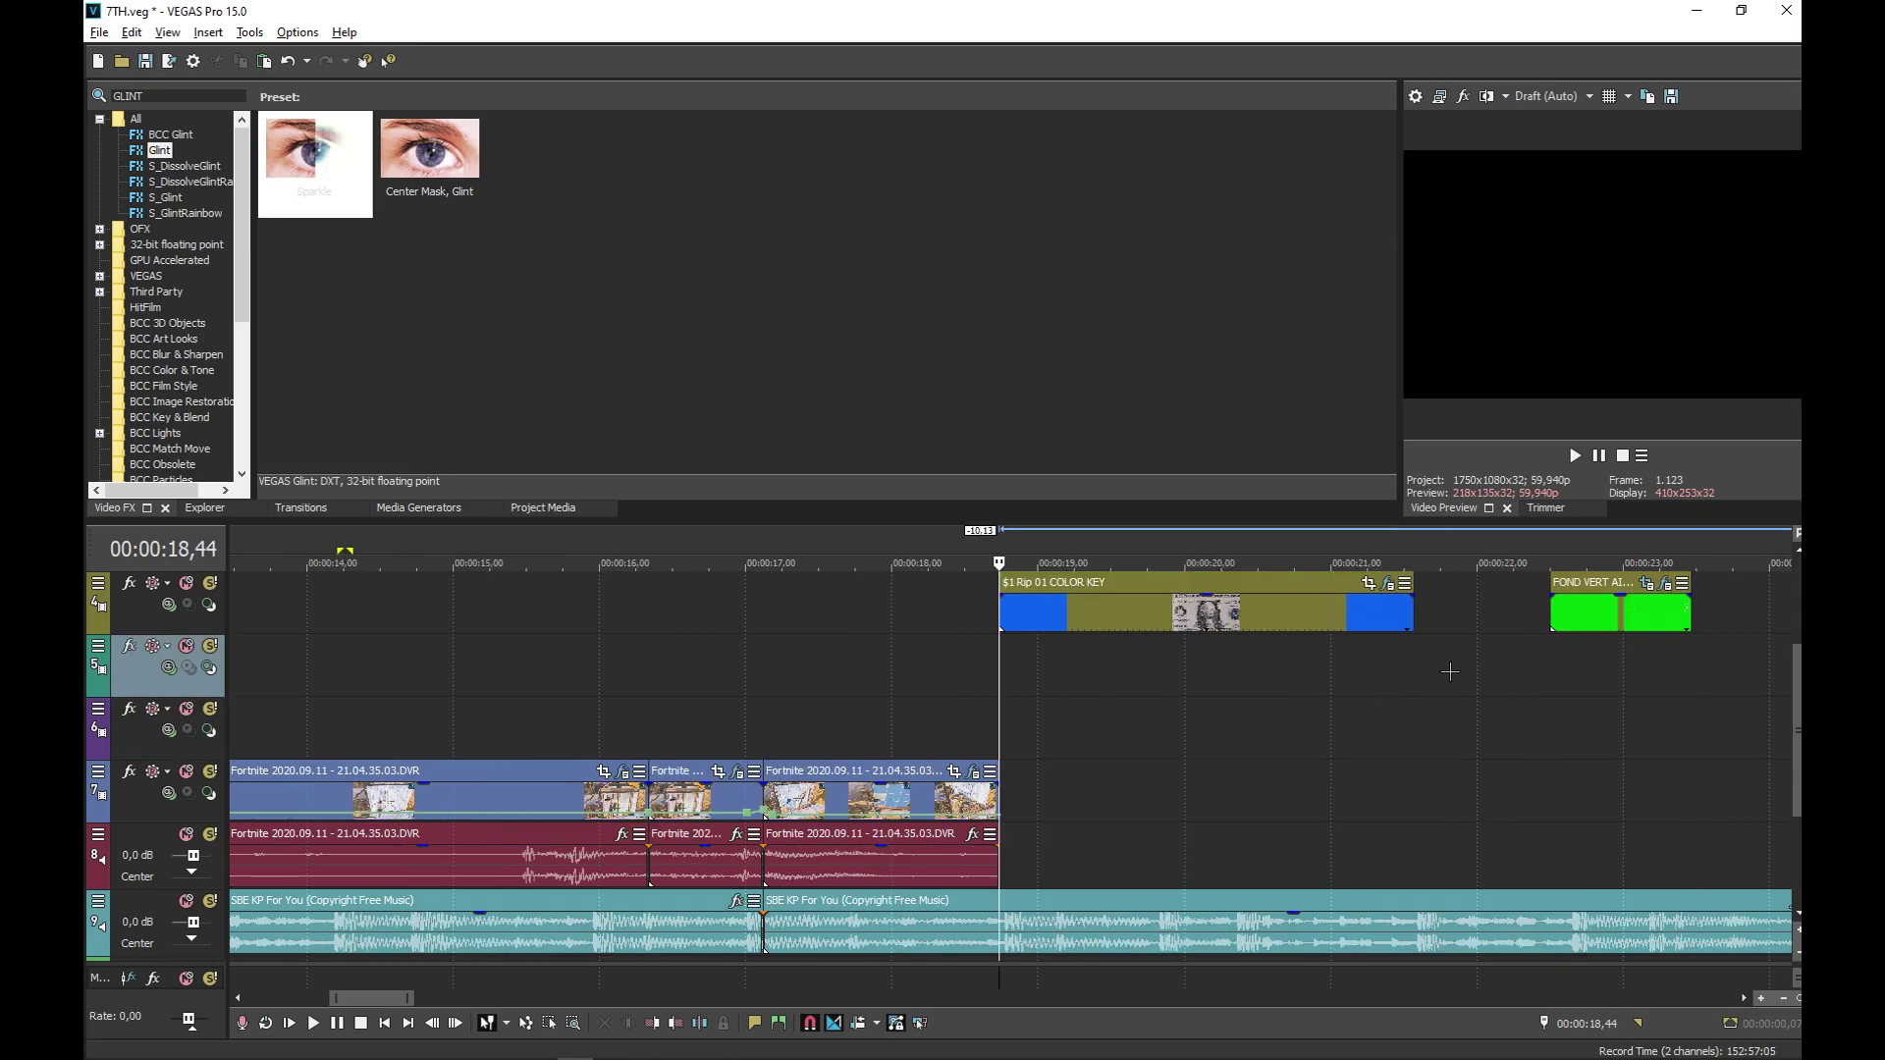
left_click(1386, 583)
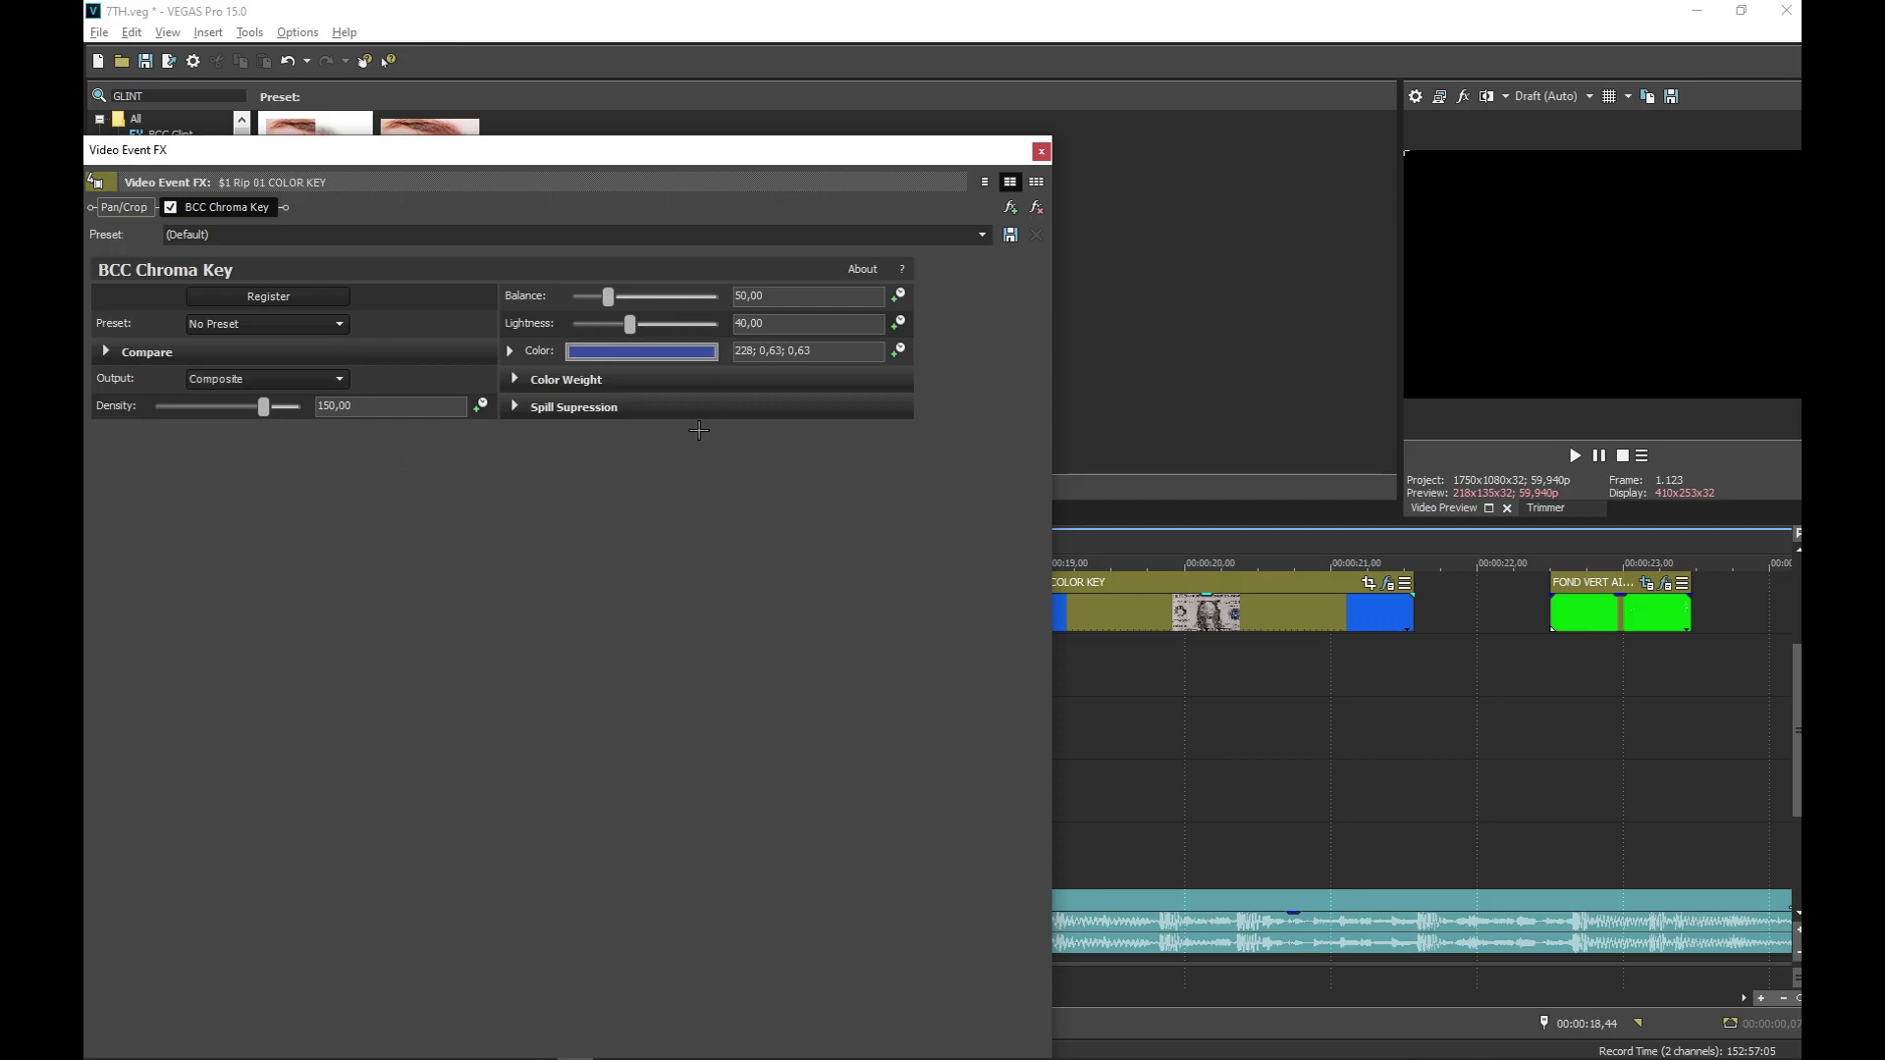
left_click(1041, 151)
left_click_drag(1129, 622, 1051, 624)
left_click(929, 694)
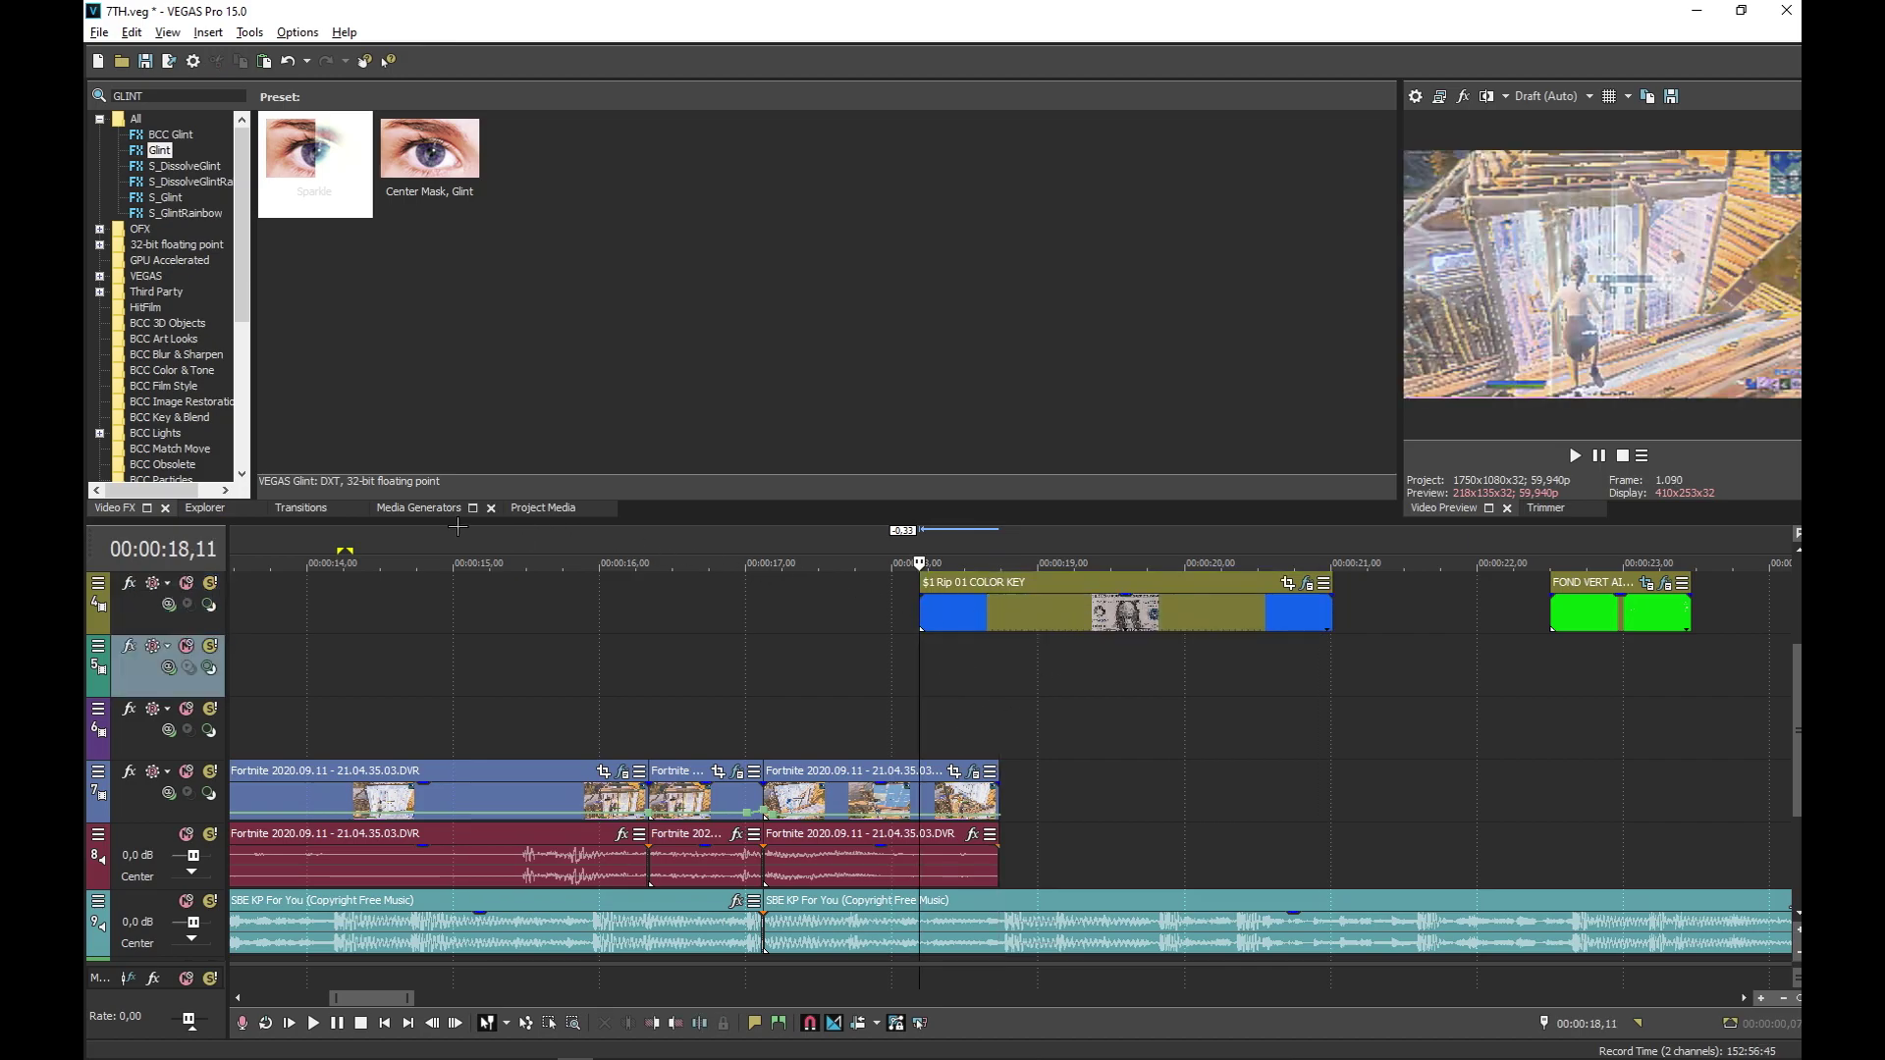
left_click(303, 509)
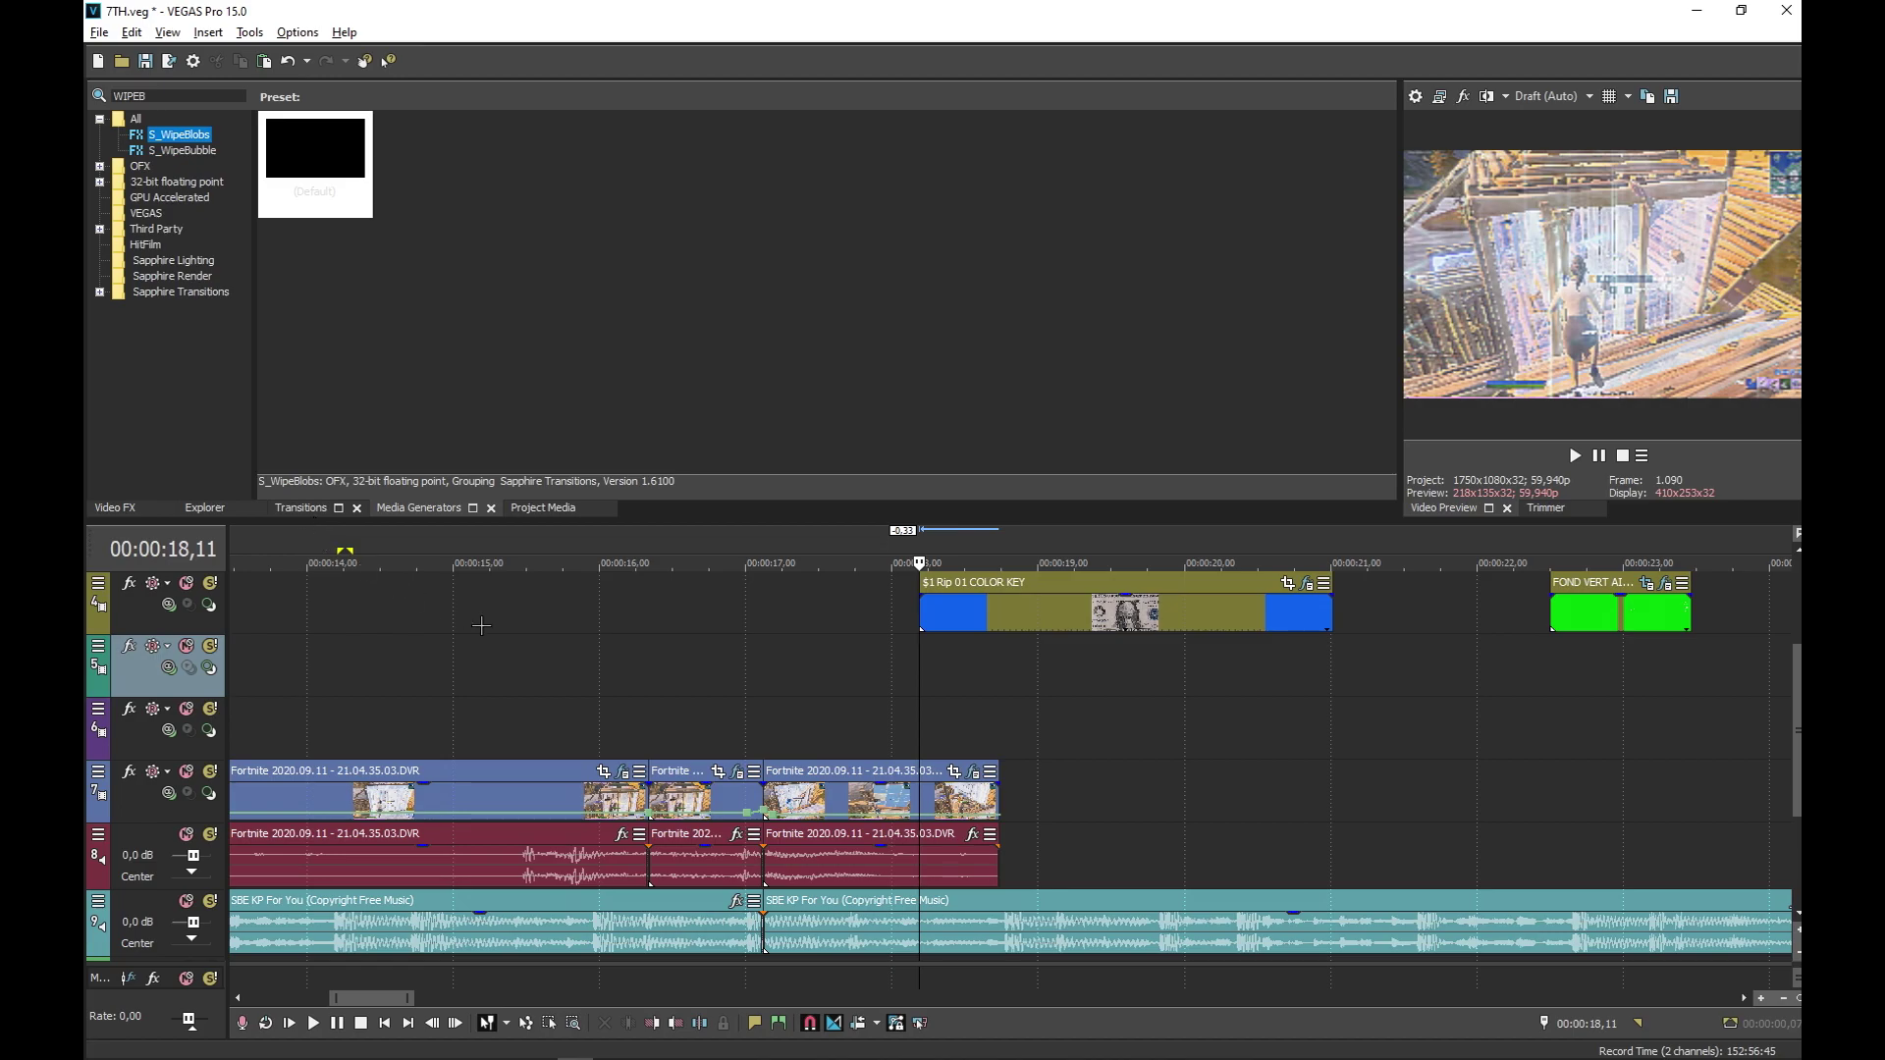
scroll(537, 668, "down", 2)
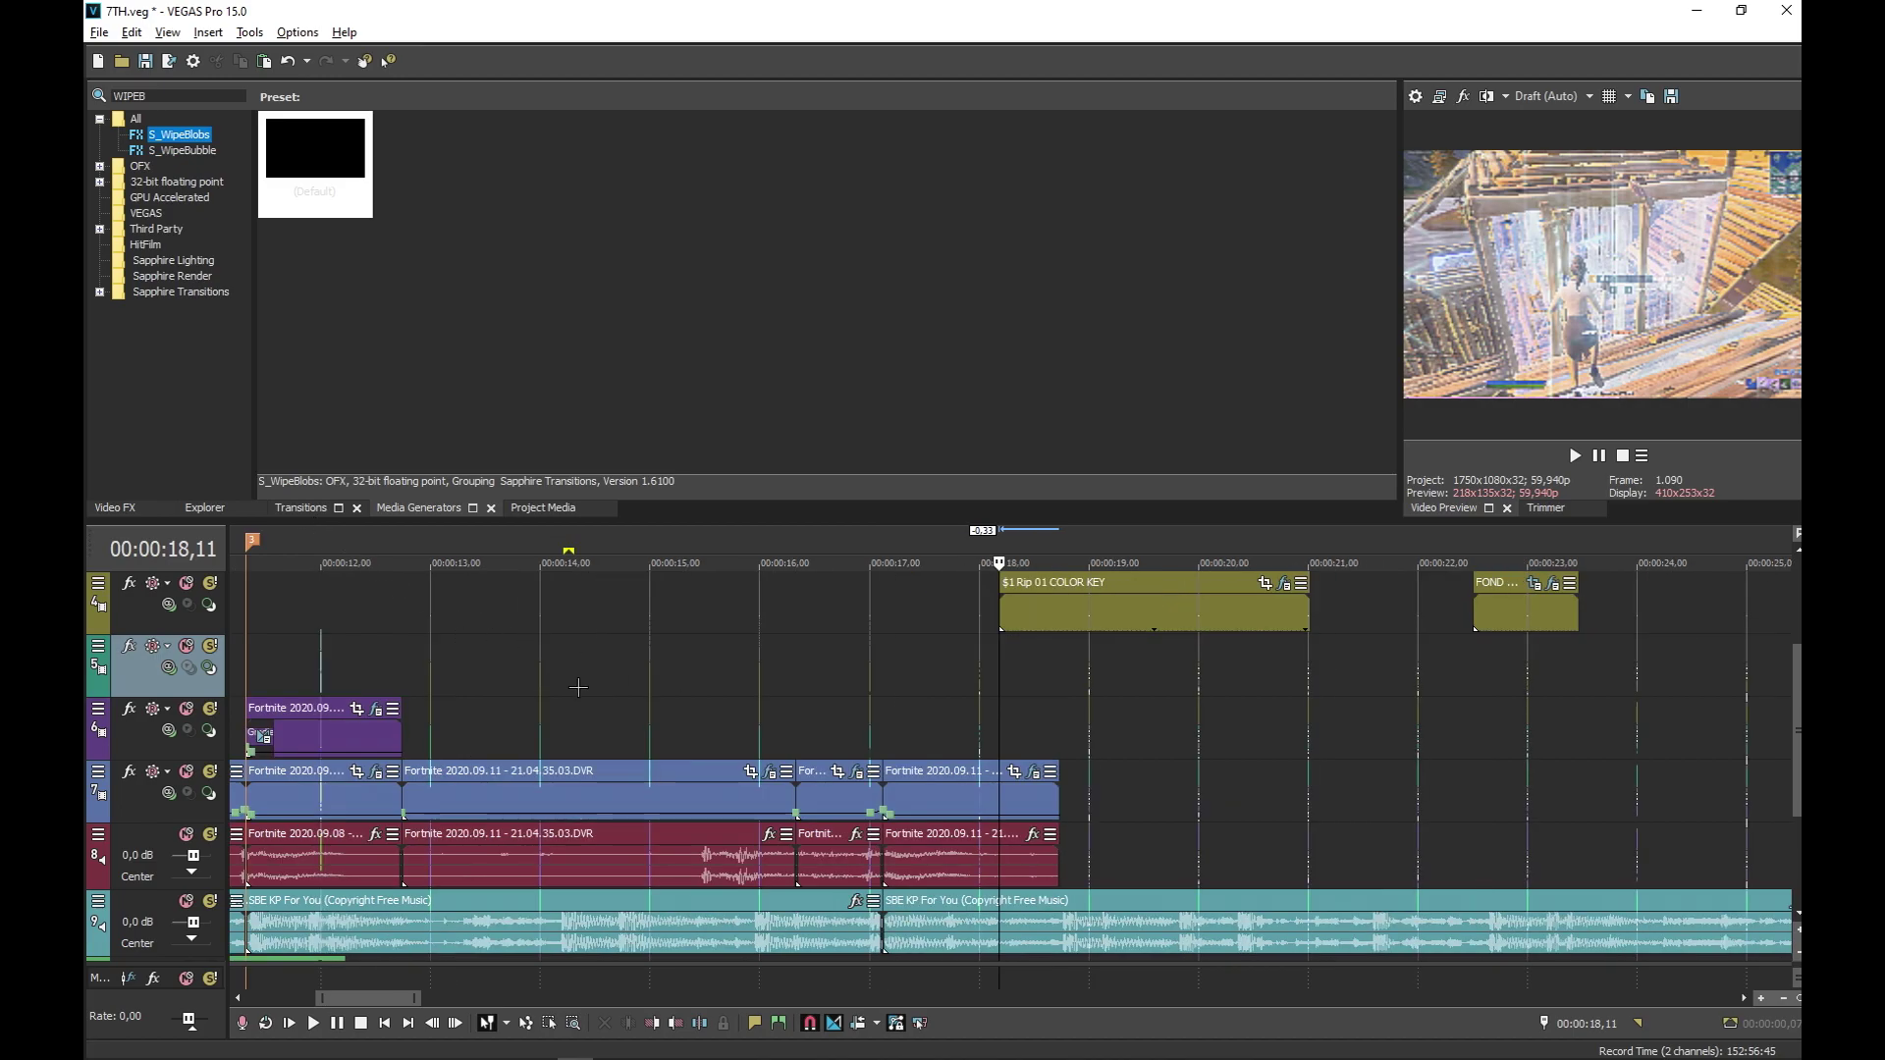
left_click(536, 689)
left_click(439, 699)
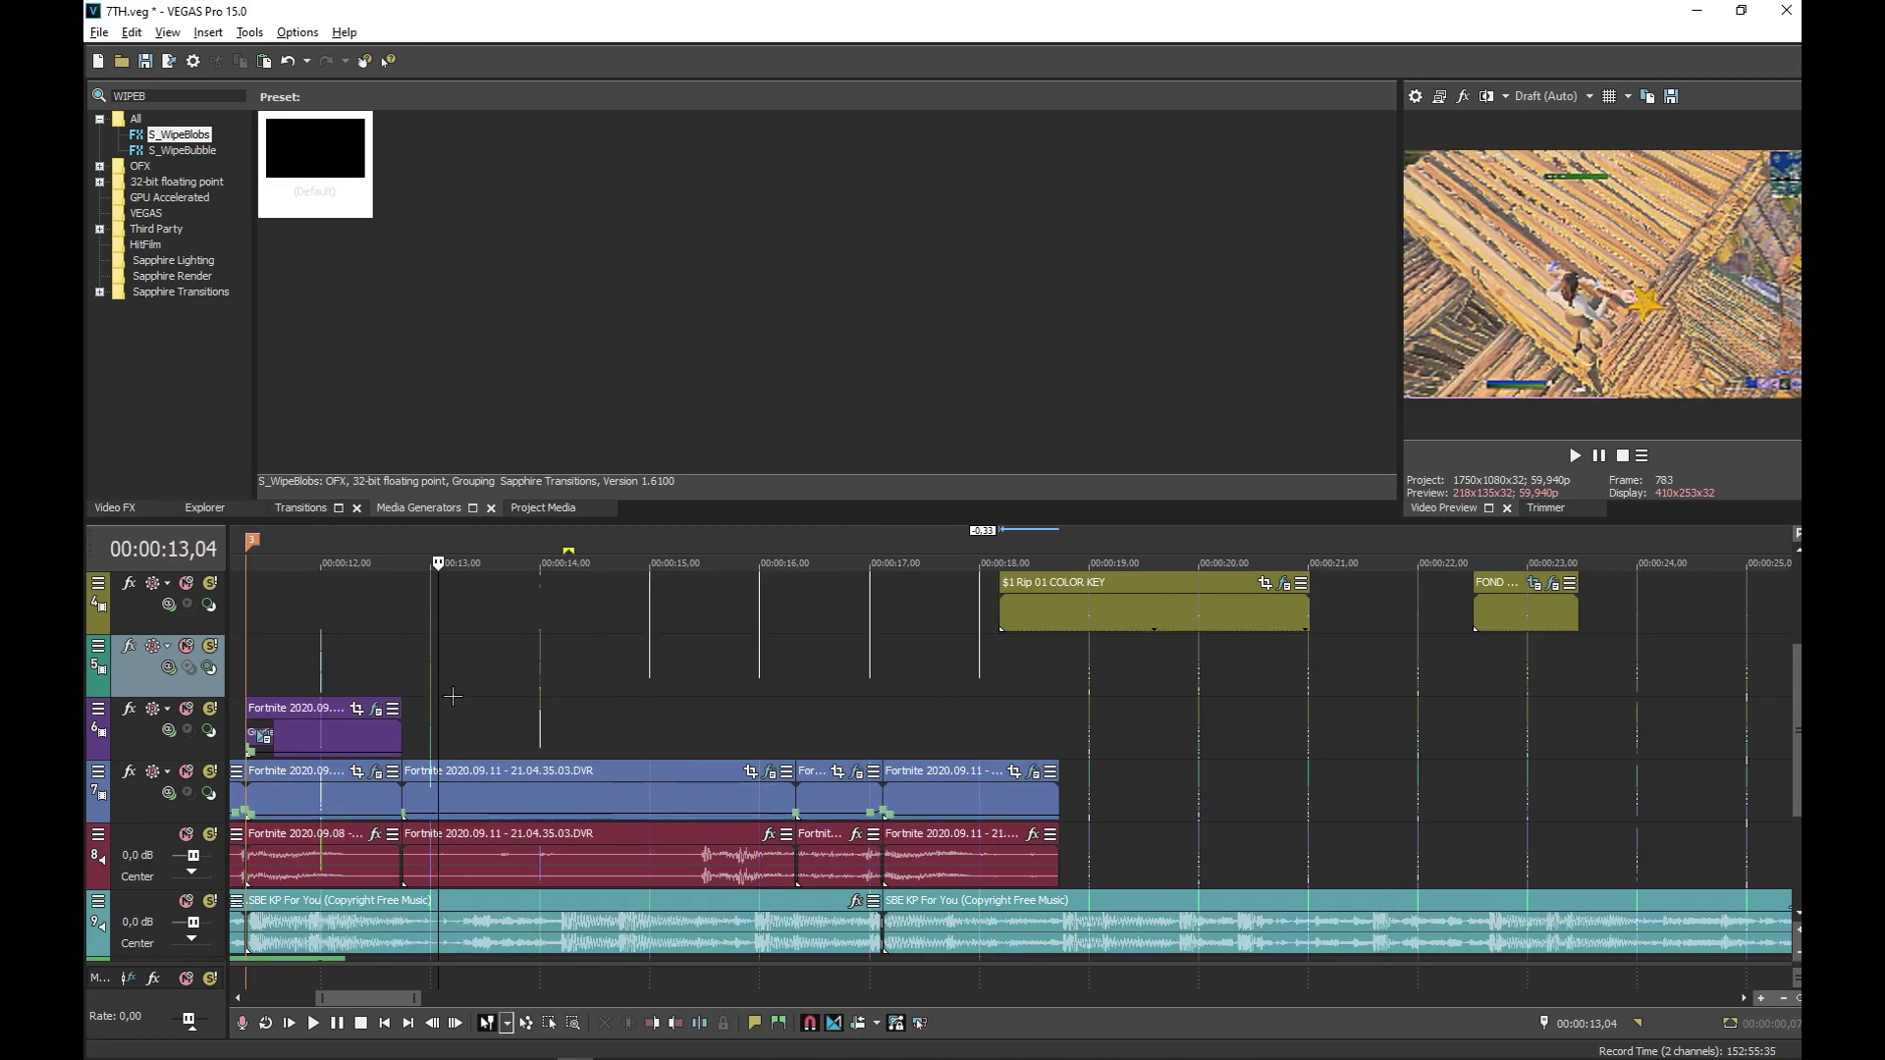
left_click(410, 689)
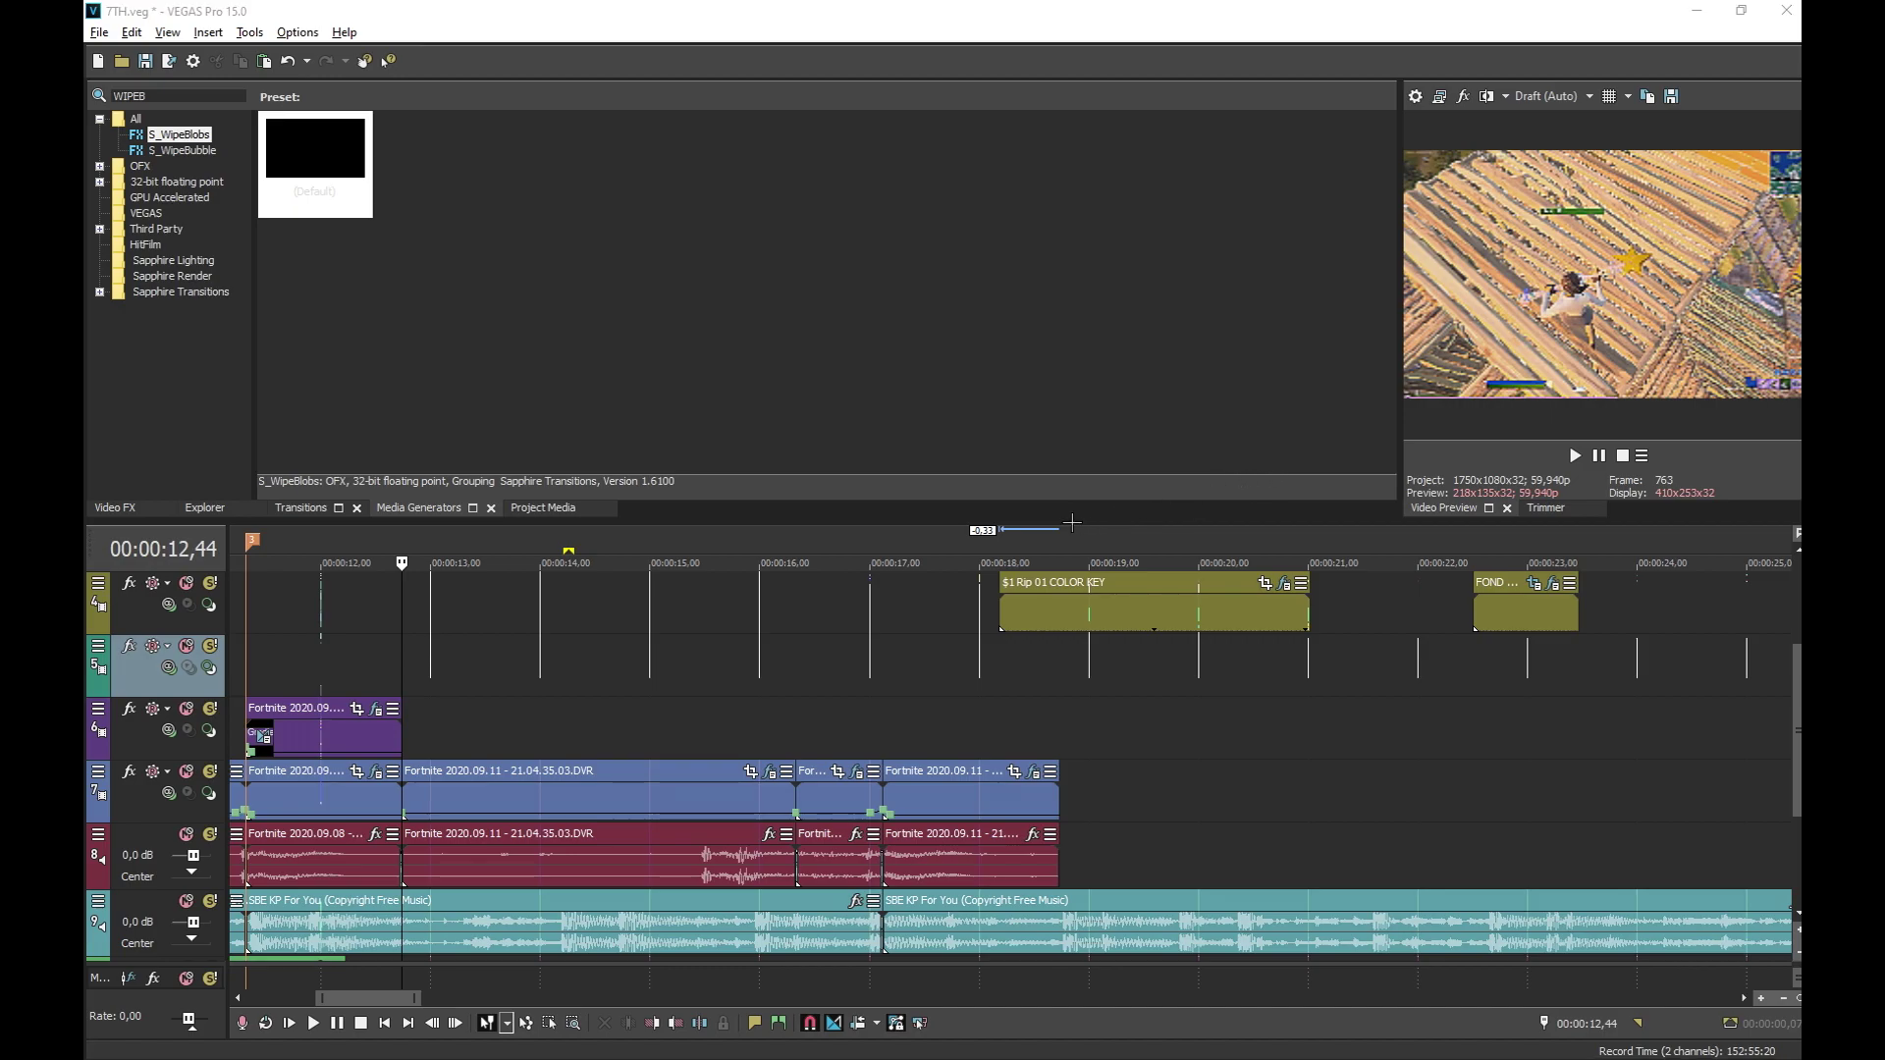
key("alt+z")
left_click(982, 314)
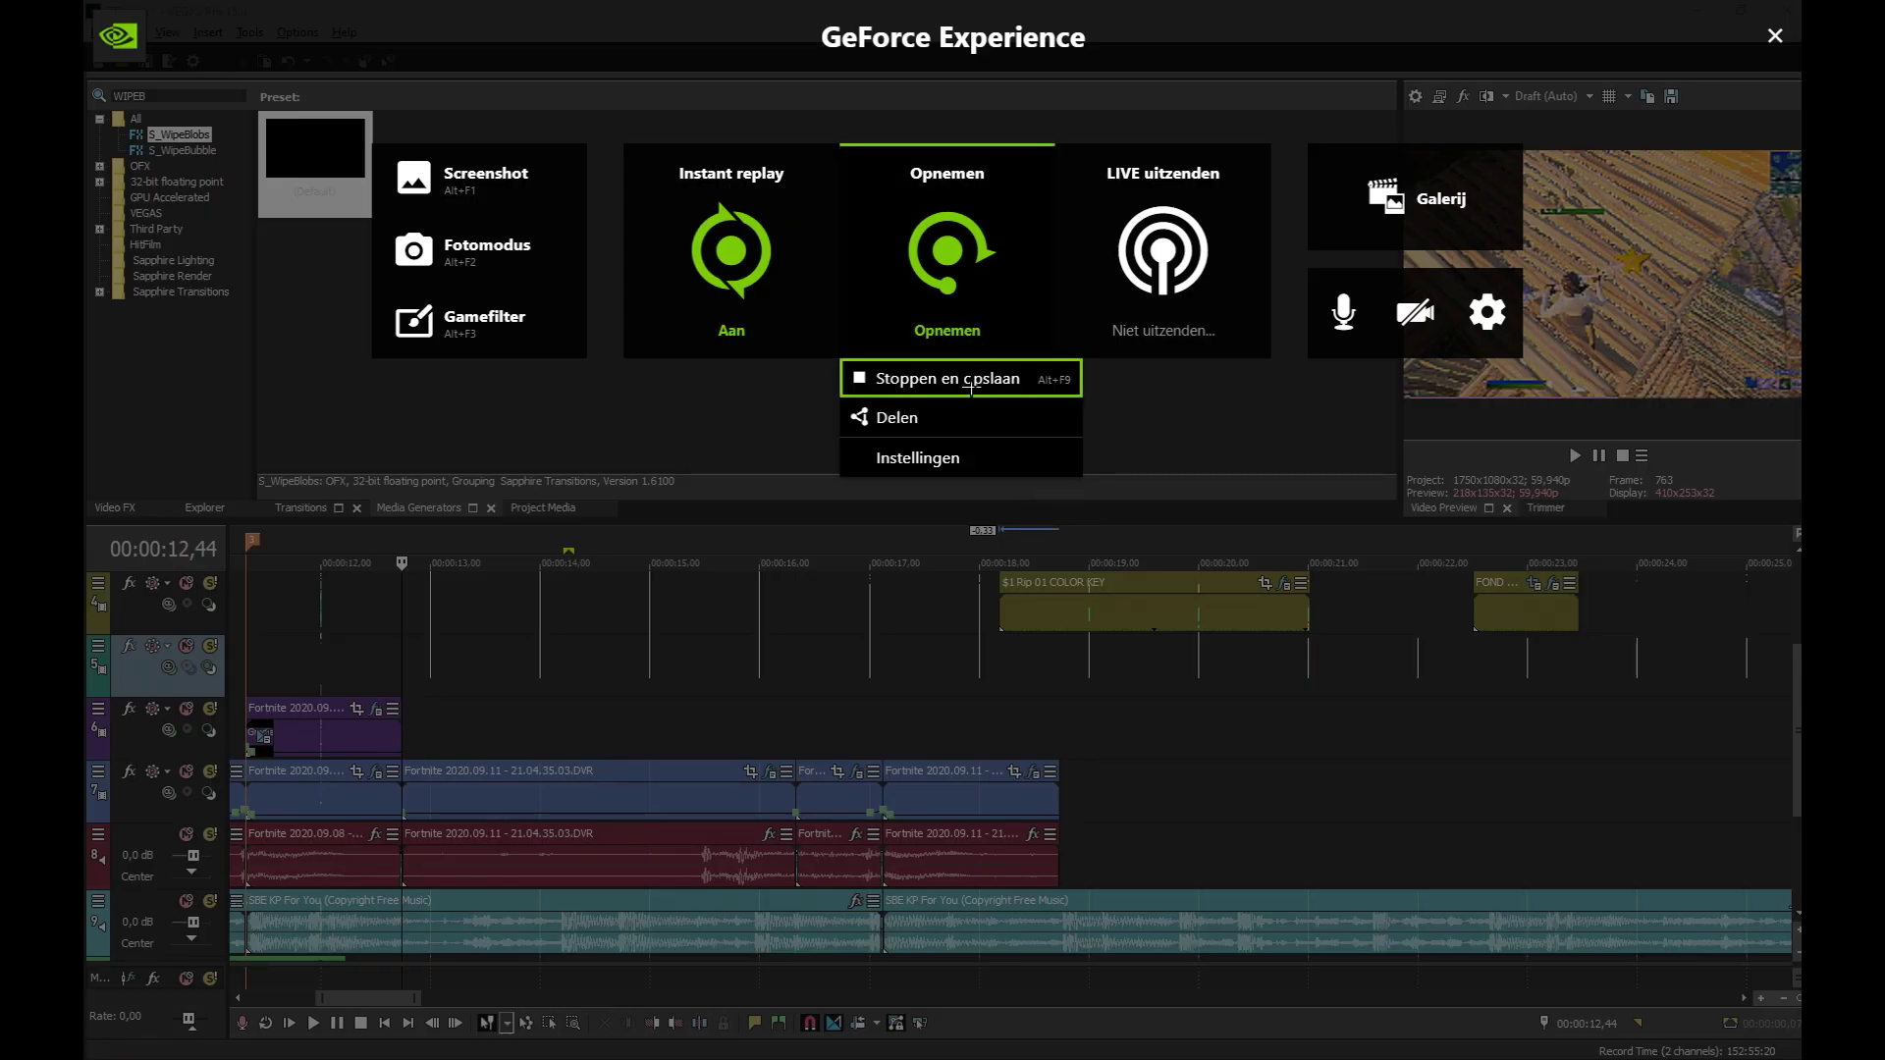
left_click(970, 386)
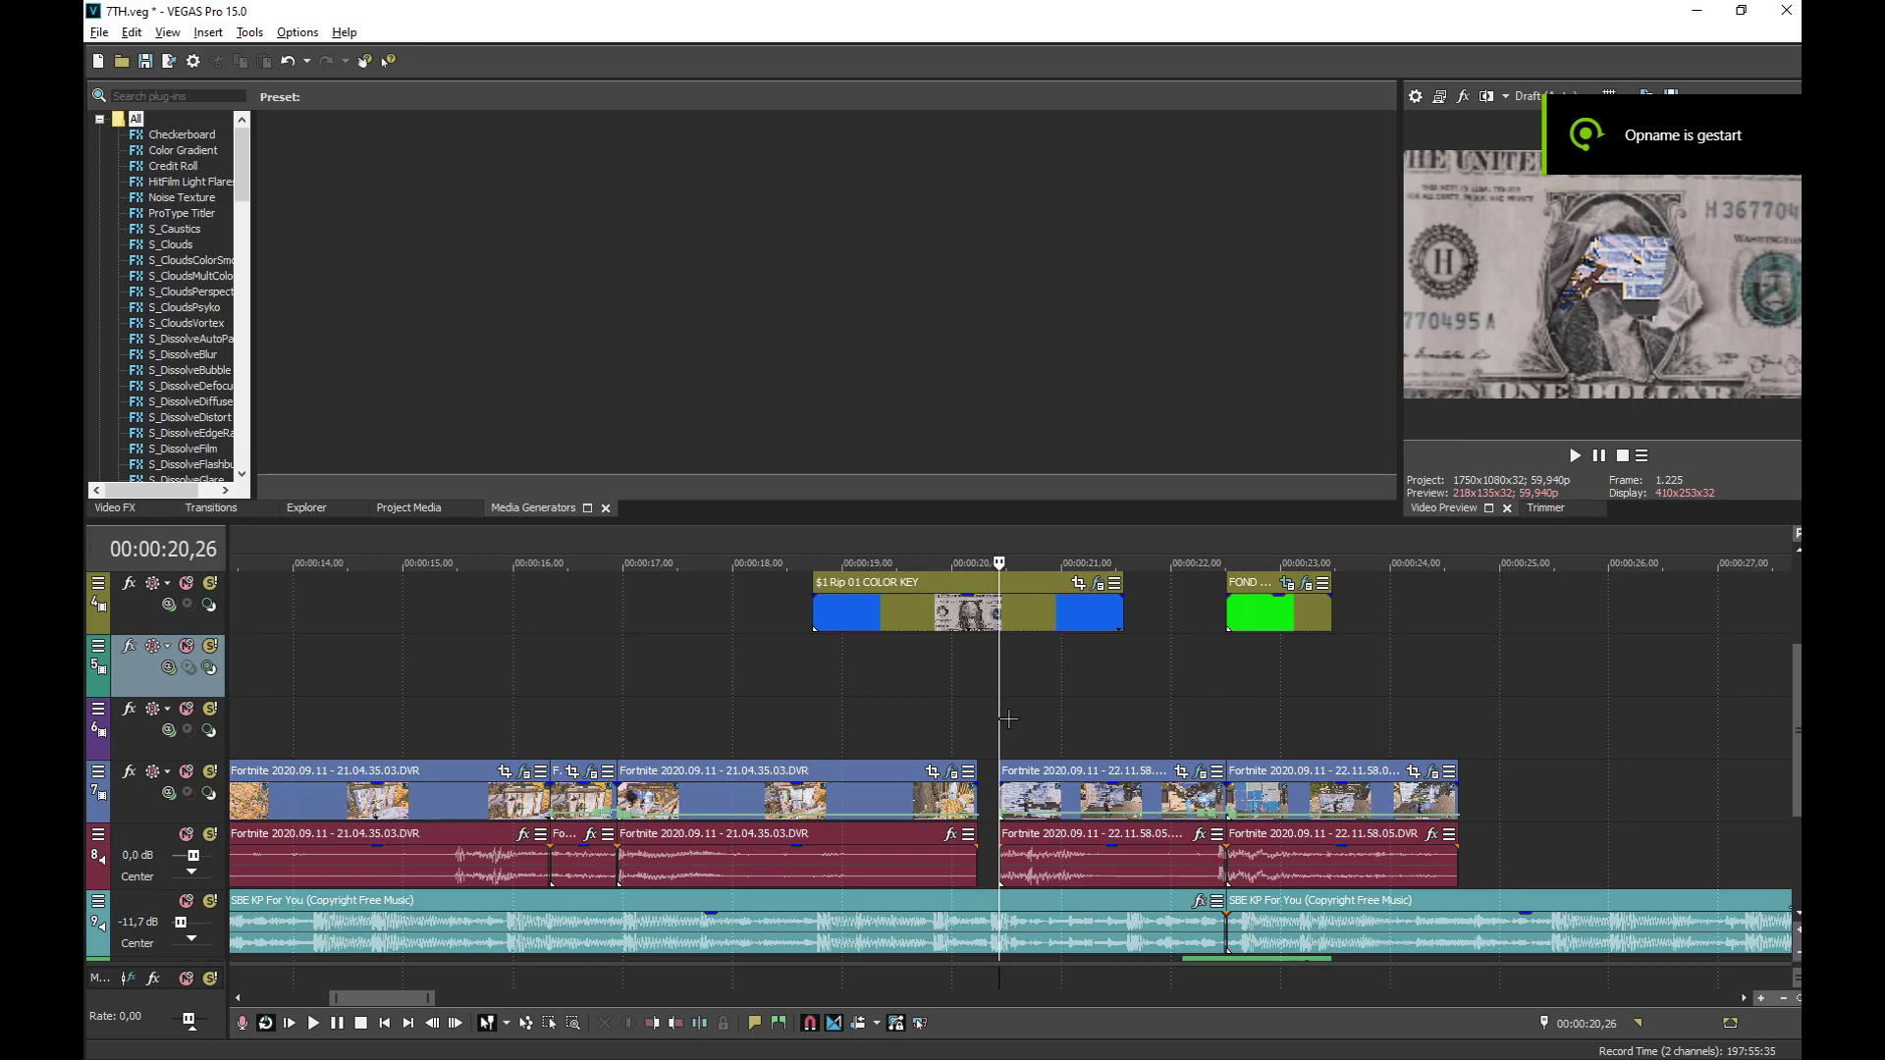
Step frame by frame to 00:00:20,25, where the dollar bill tears open, and extend the next gameplay clip's start back to that frame
left_click(1013, 718)
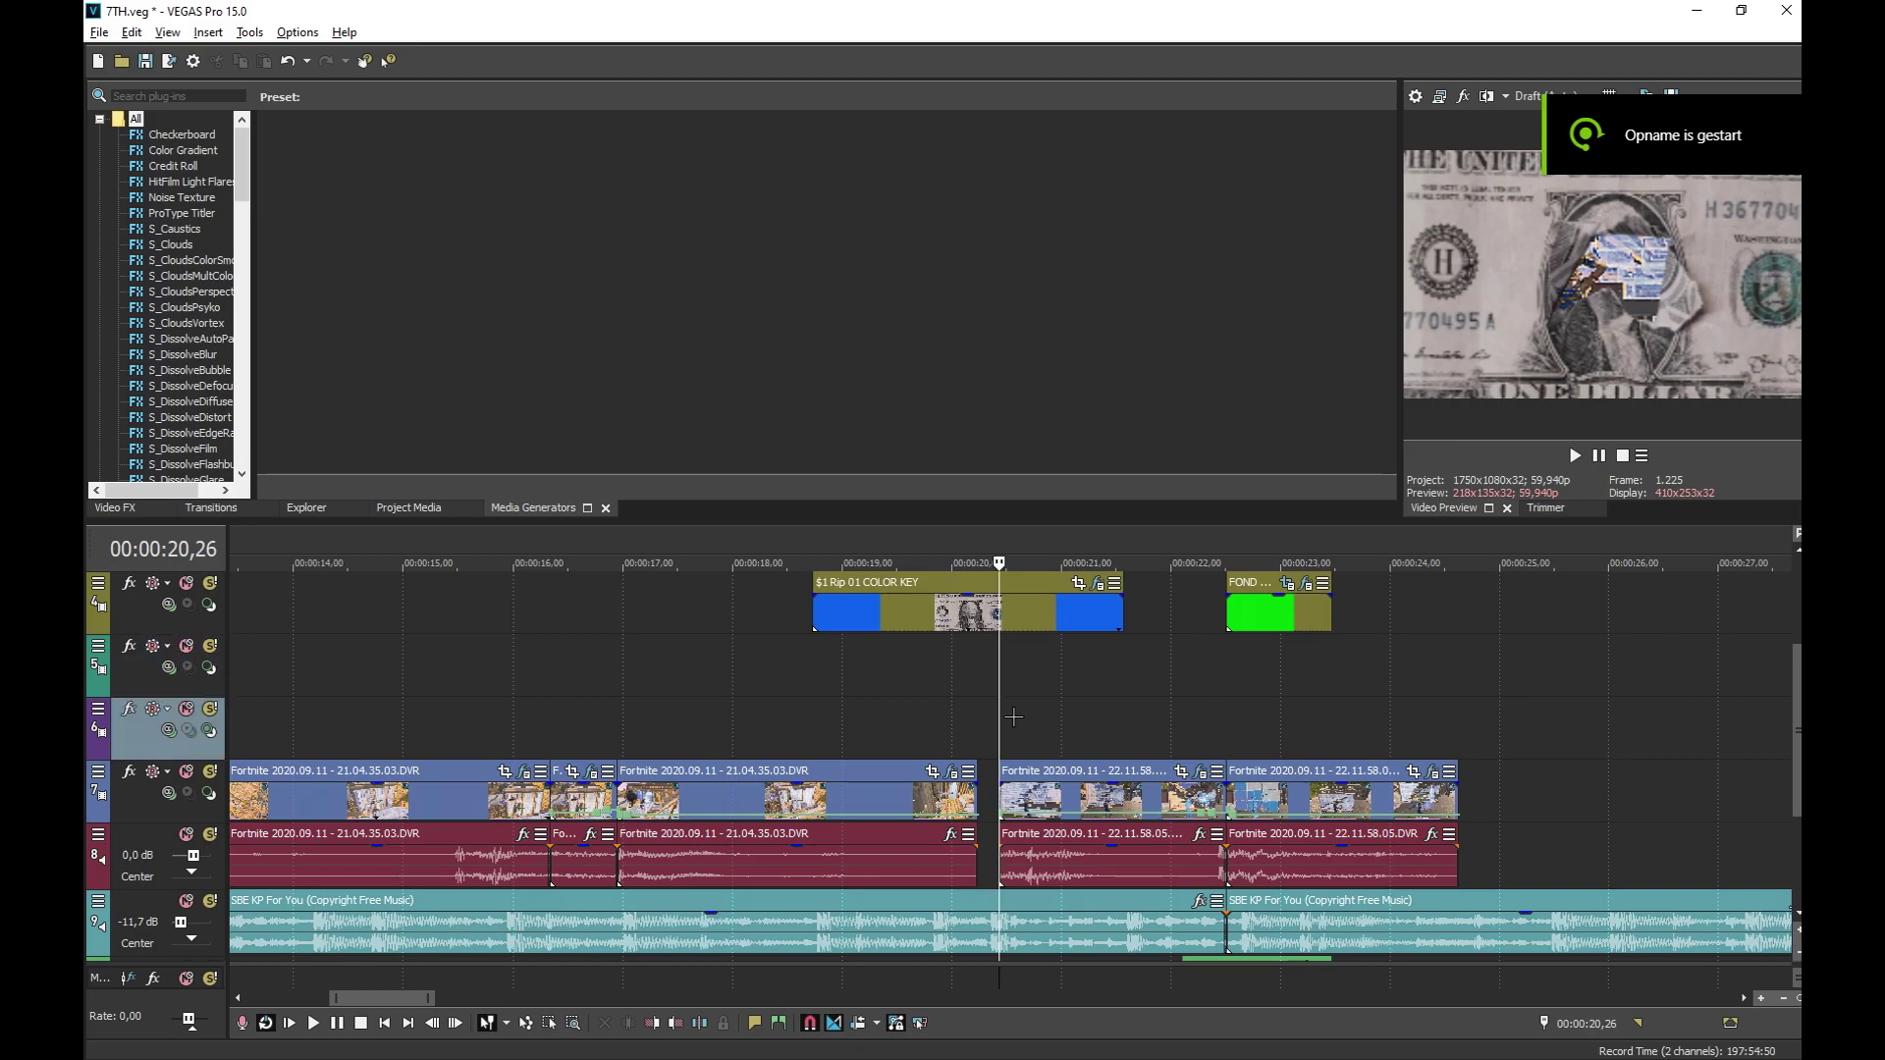
scroll(985, 699, "up", 5)
left_click(853, 689)
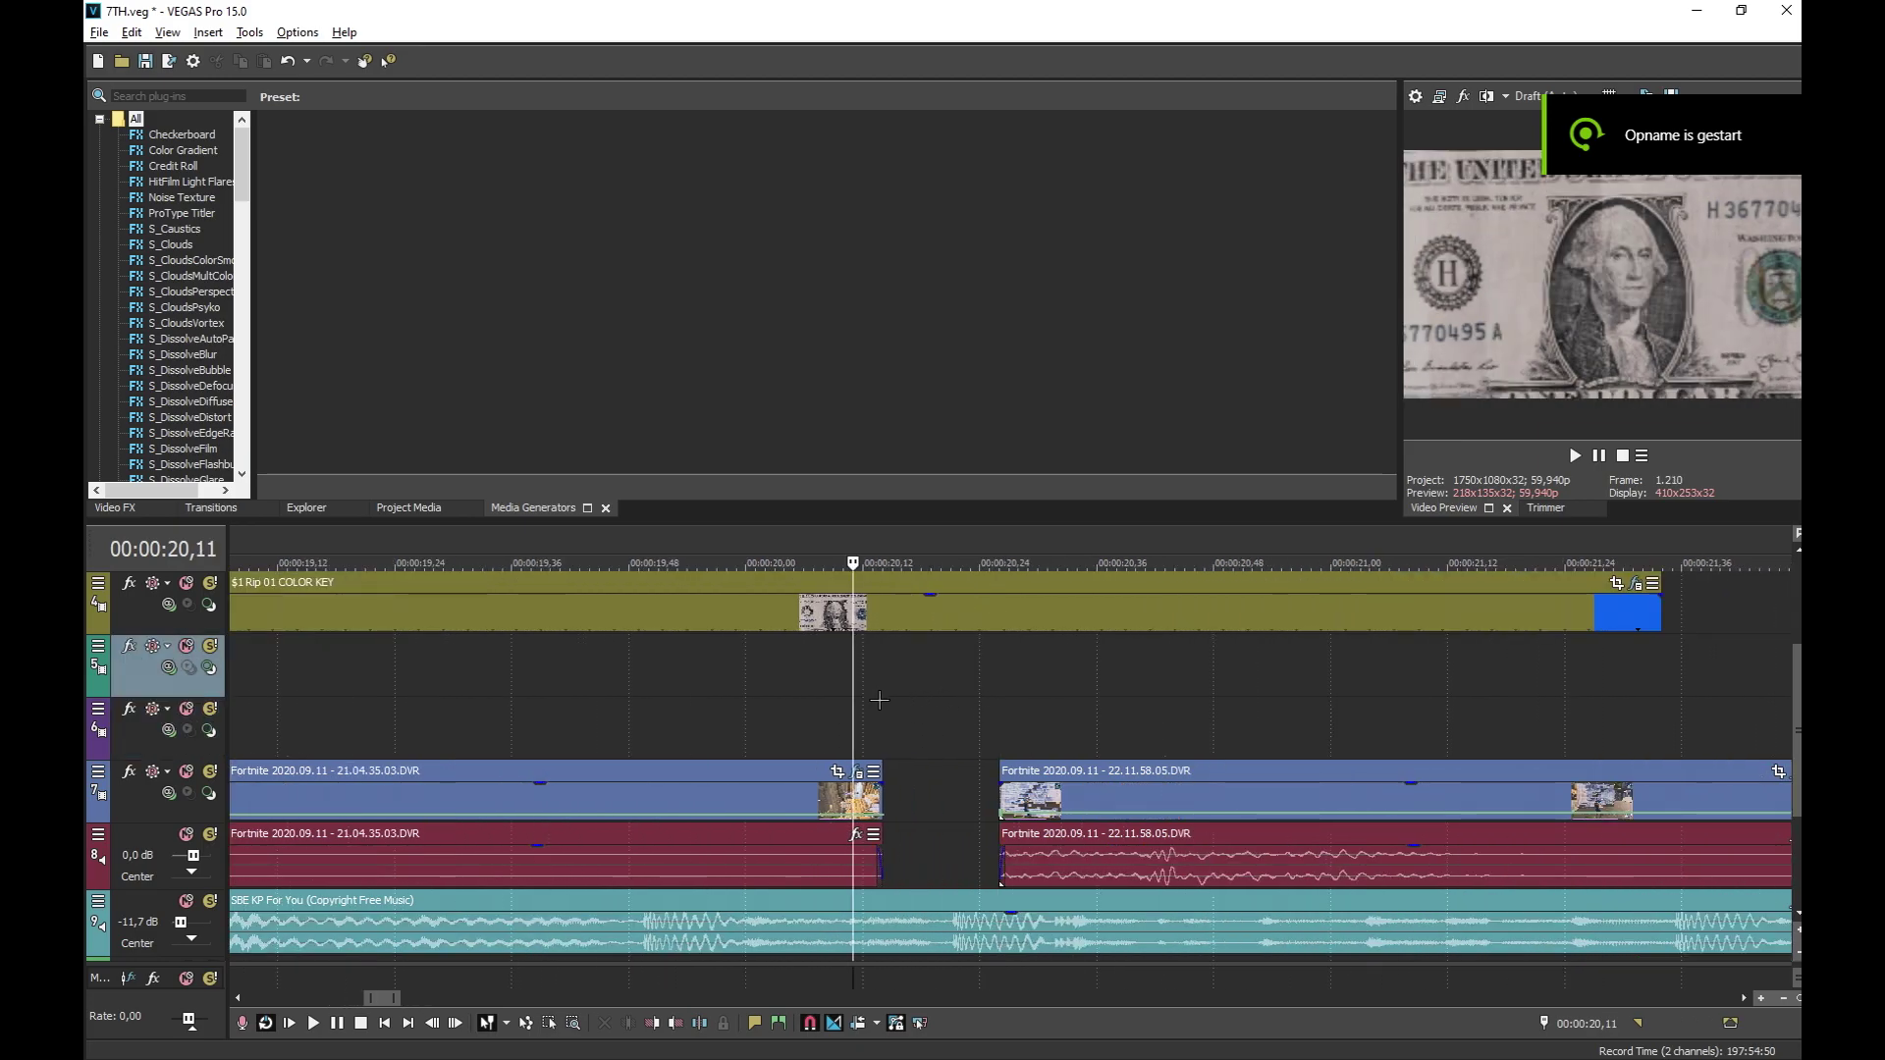
key("Right")
key("Right")
key("Right")
key("Right")
key("Right")
key("Right")
key("Right")
key("Right")
key("Right")
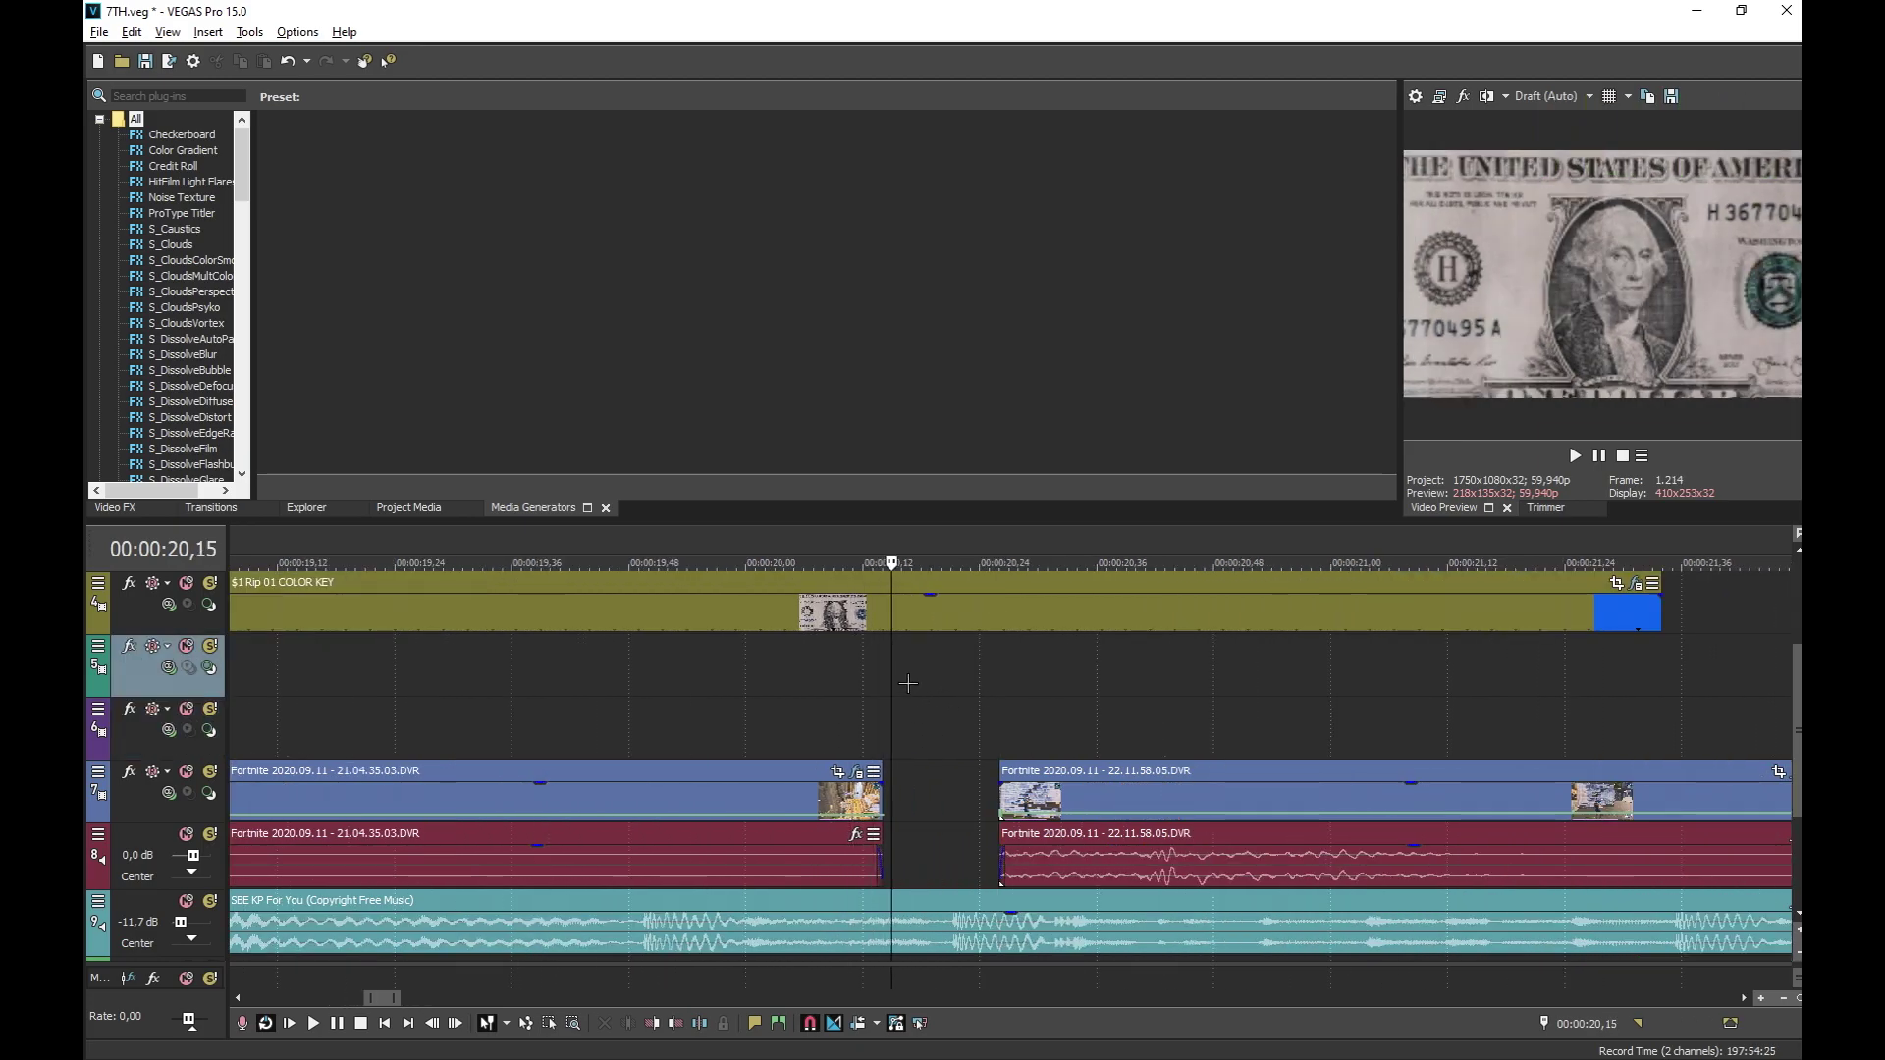
key("Right")
key("Right")
key("Right")
key("Right")
key("Right")
key("Right")
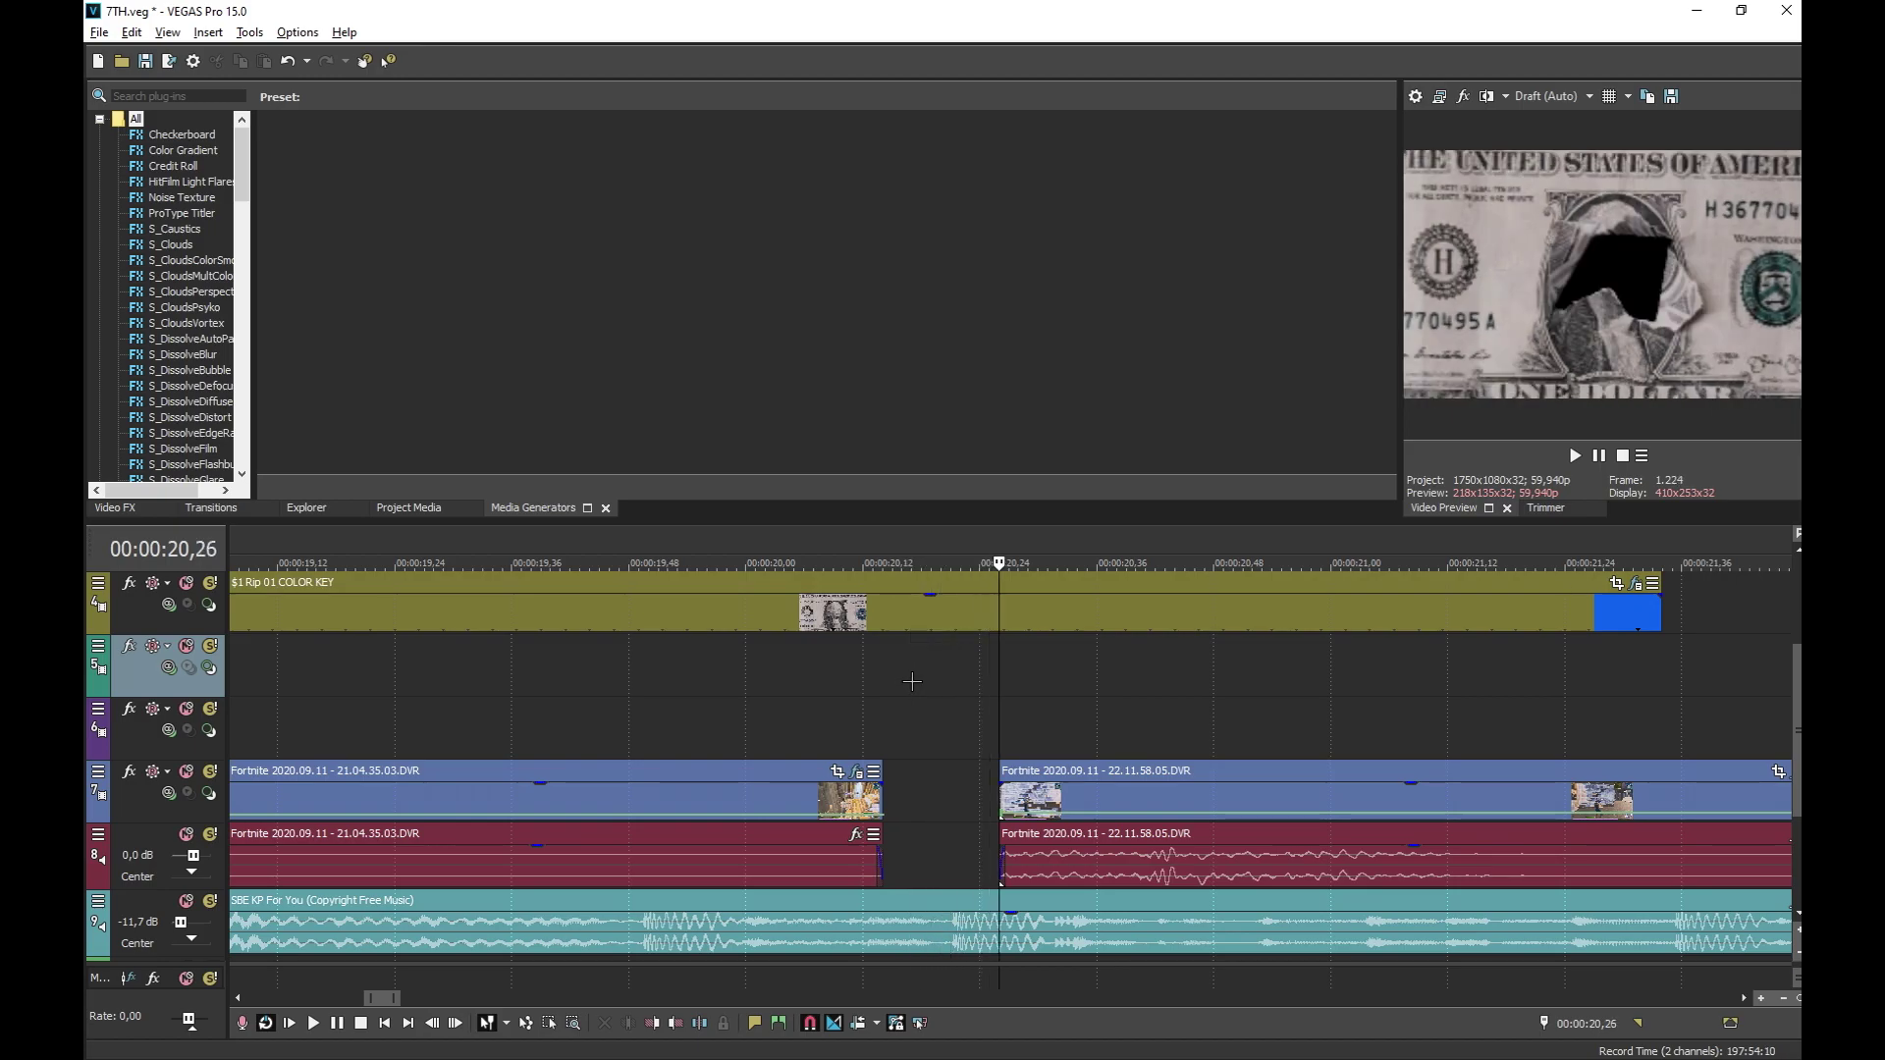
key("Left")
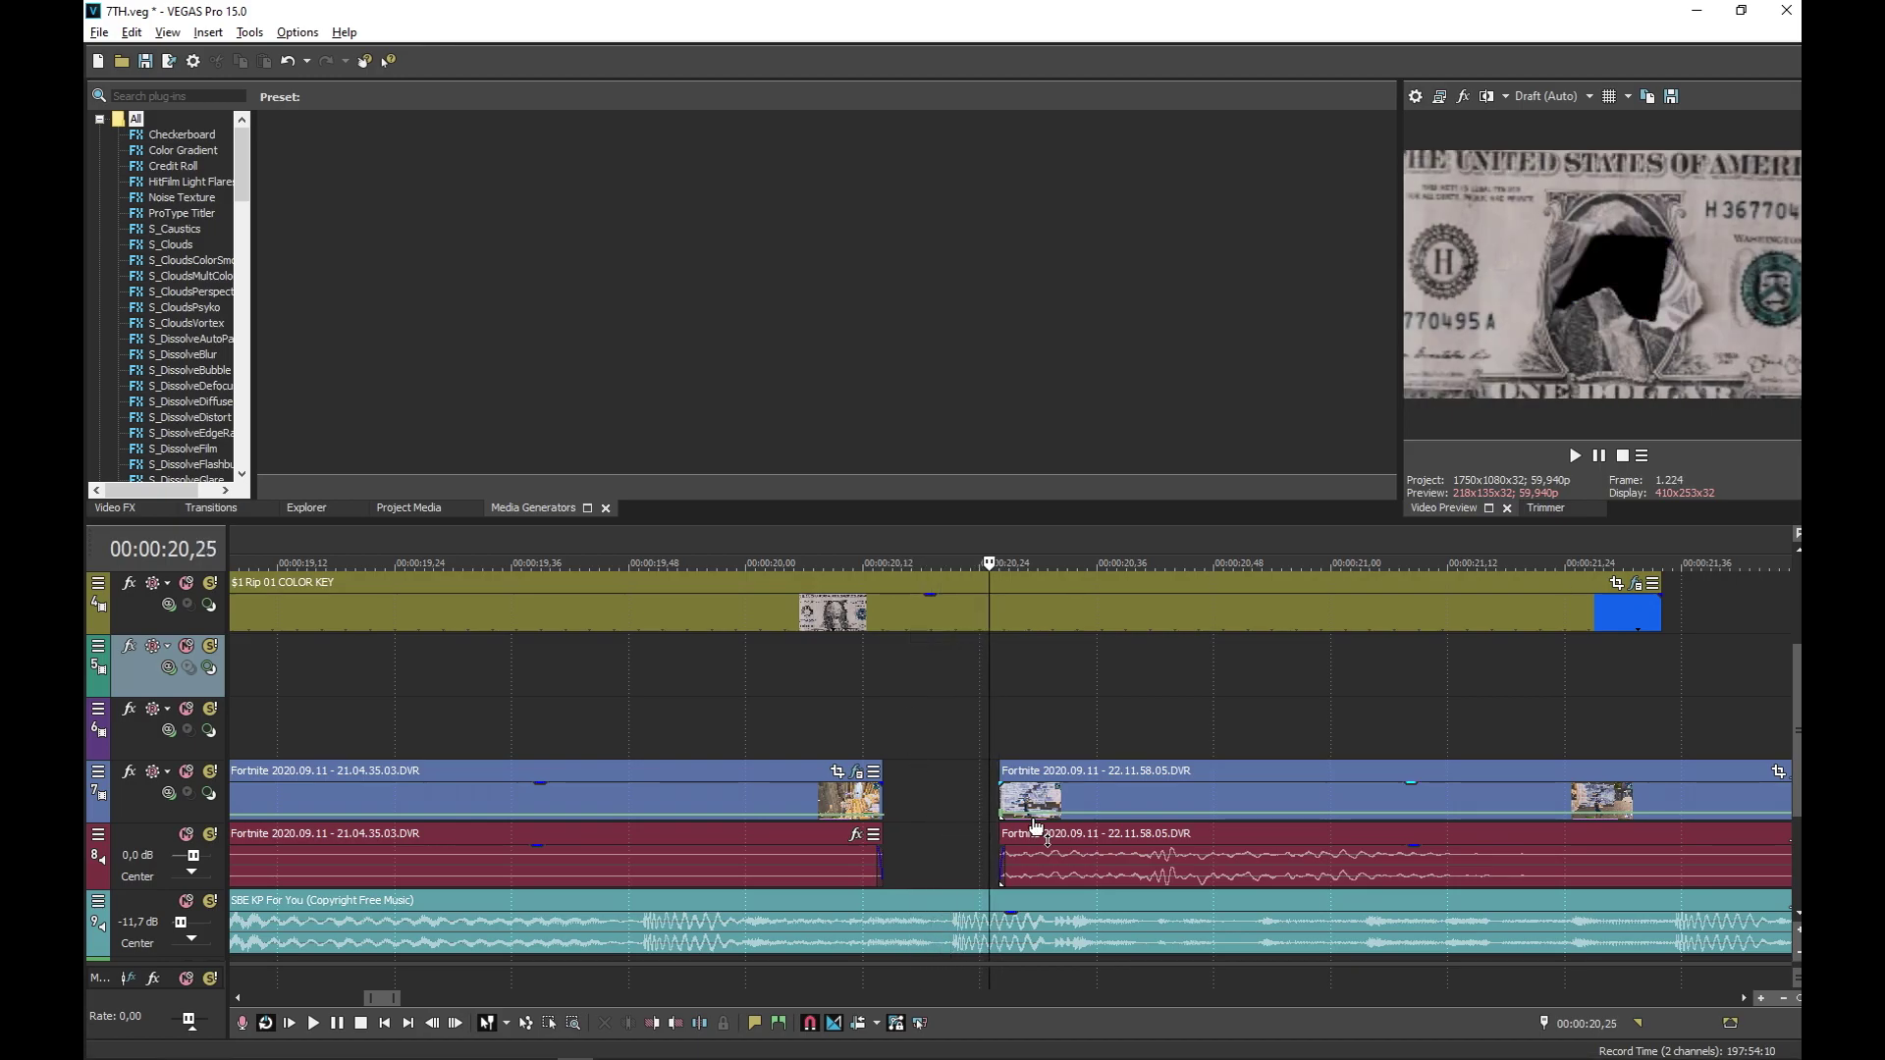
left_click_drag(1014, 807, 1008, 807)
Step through the frames up to 00:00:21,19 to check the gameplay showing through the tearing dollar bill
key("Right")
key("Right")
key("Right")
key("Right")
key("Right")
key("Right")
key("Right")
key("Right")
key("Right")
key("Right")
key("Right")
key("Right")
key("Right")
key("Right")
key("Right")
key("Right")
key("Right")
key("Right")
key("Right")
key("Right")
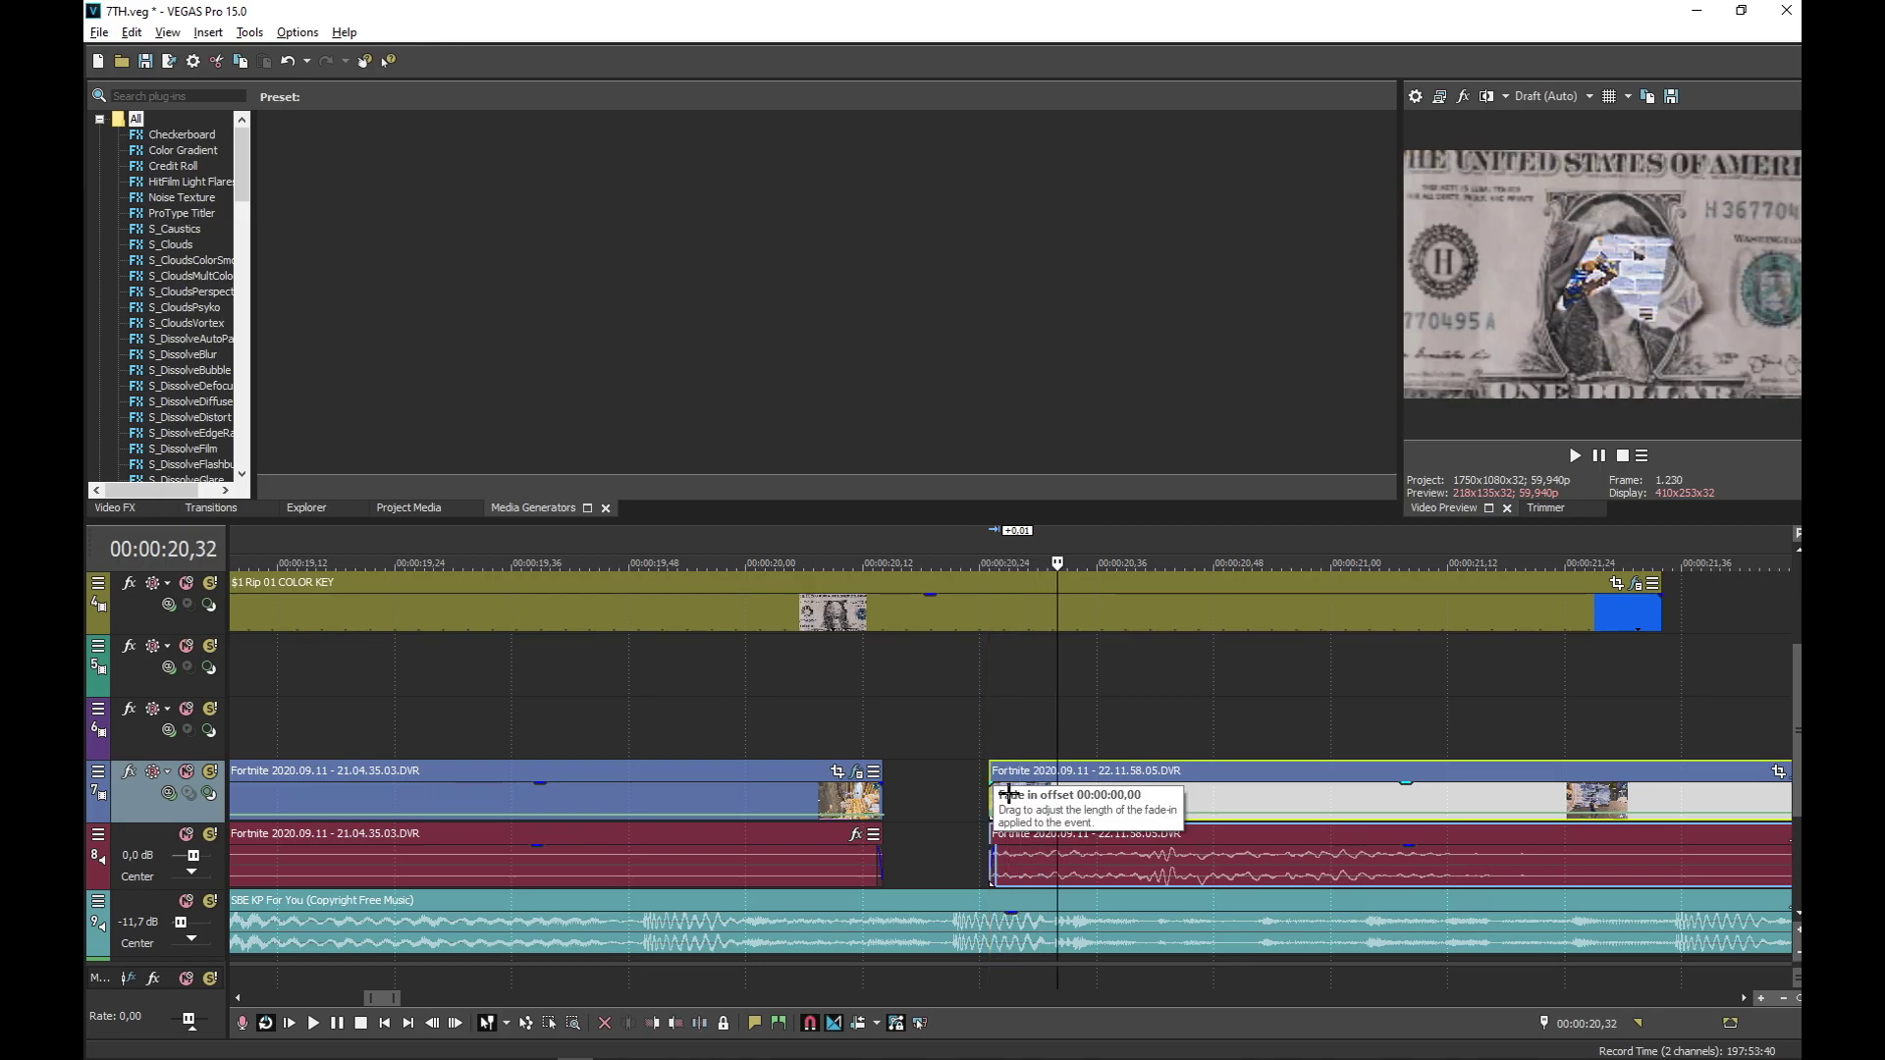
key("Right")
key("Right")
key("Right")
key("Right")
key("Right")
key("Right")
key("Right")
key("Right")
key("Right")
key("Right")
key("Right")
key("Right")
key("Right")
key("Right")
key("Right")
key("Right")
key("Right")
key("Right")
key("Right")
key("Right")
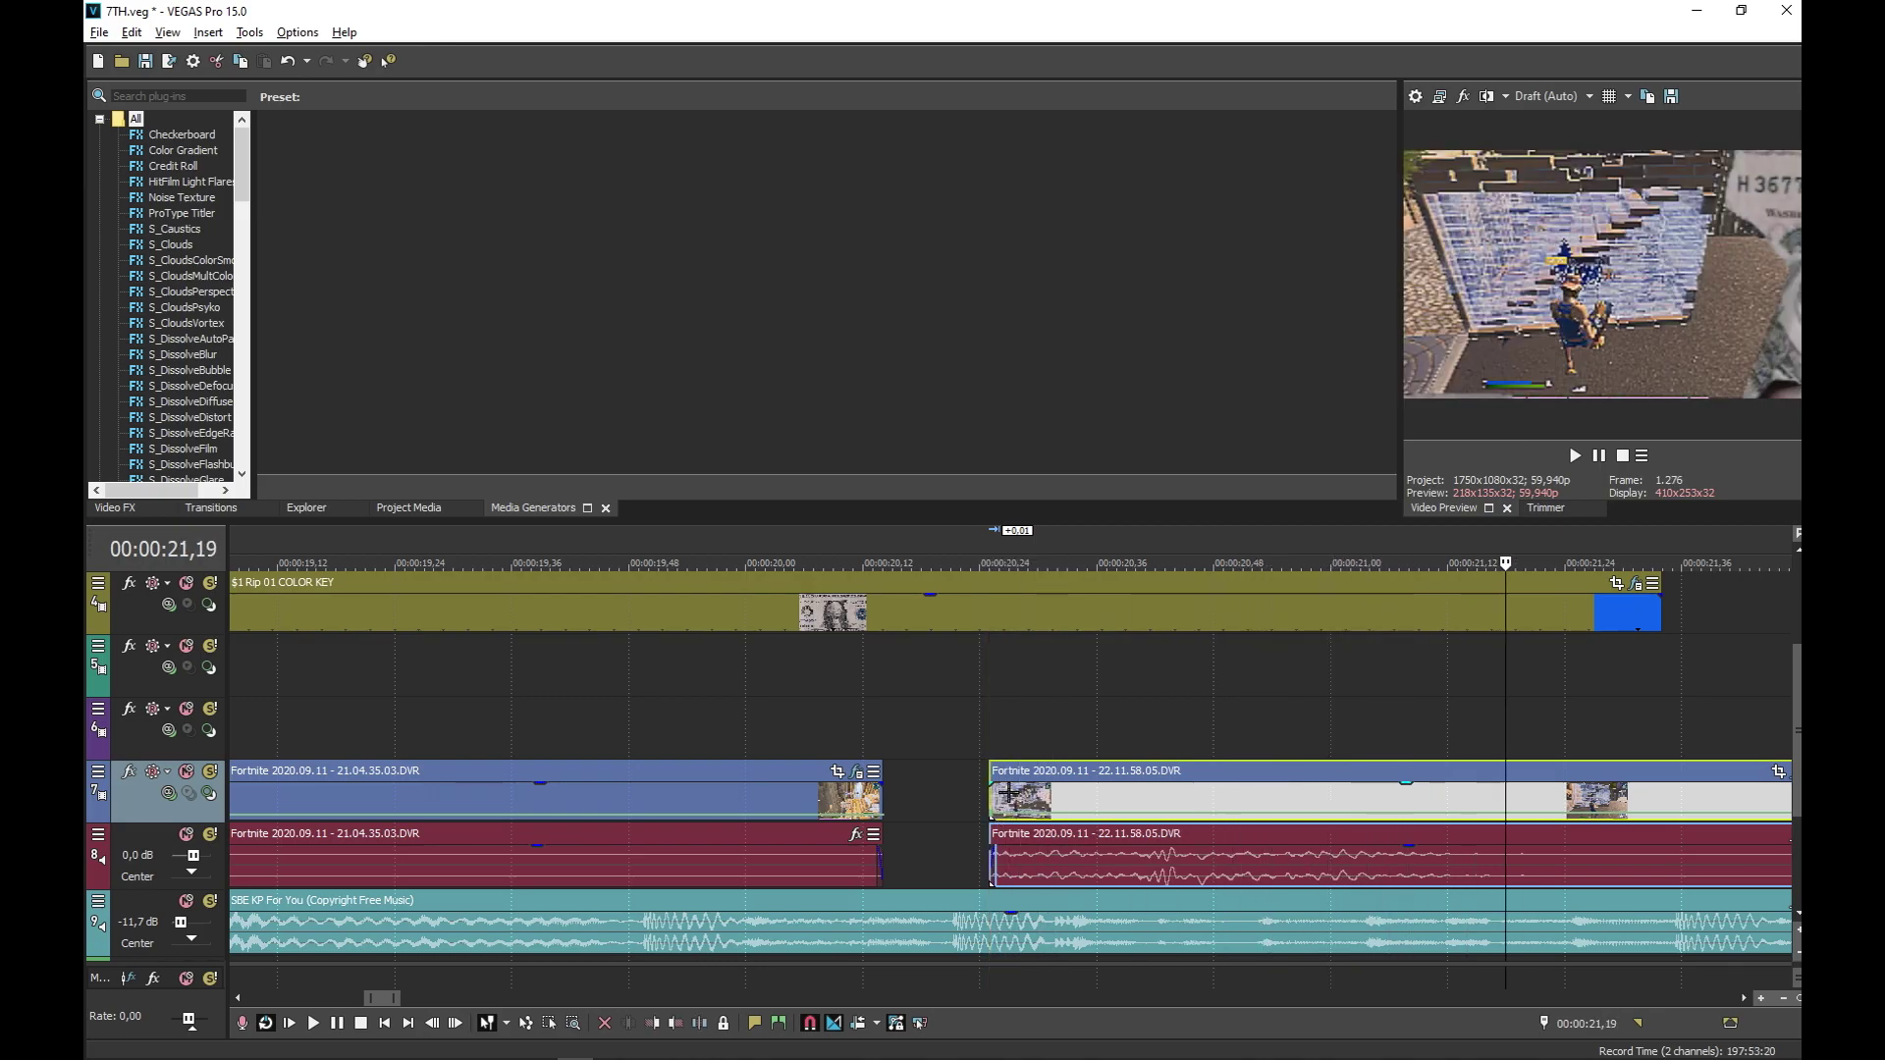
Place the cursor at 00:00:22,30 and review the BCC Chroma Key settings of the FOND VERT AILE POUR INTRO clip
scroll(1384, 793, "down", 1)
scroll(1377, 790, "down", 2)
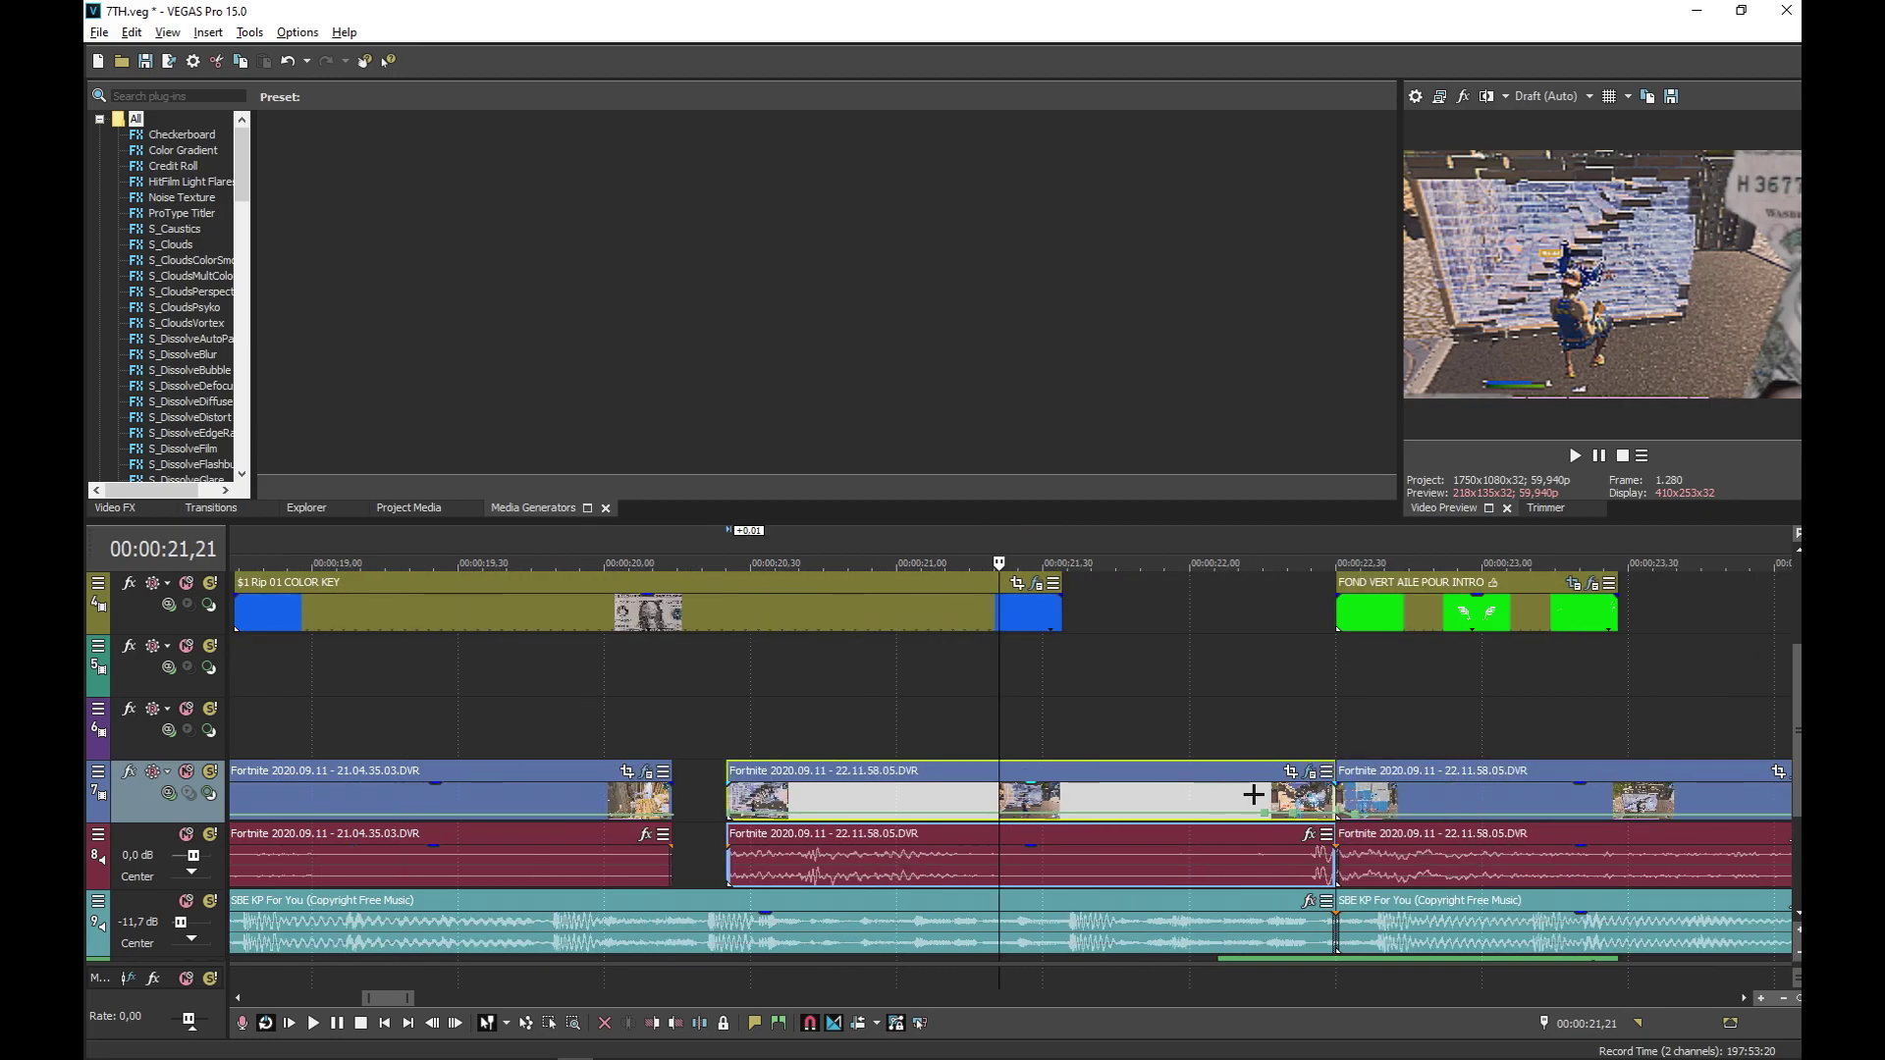
left_click(1316, 691)
key("Right")
key("Right")
key("Right")
key("Right")
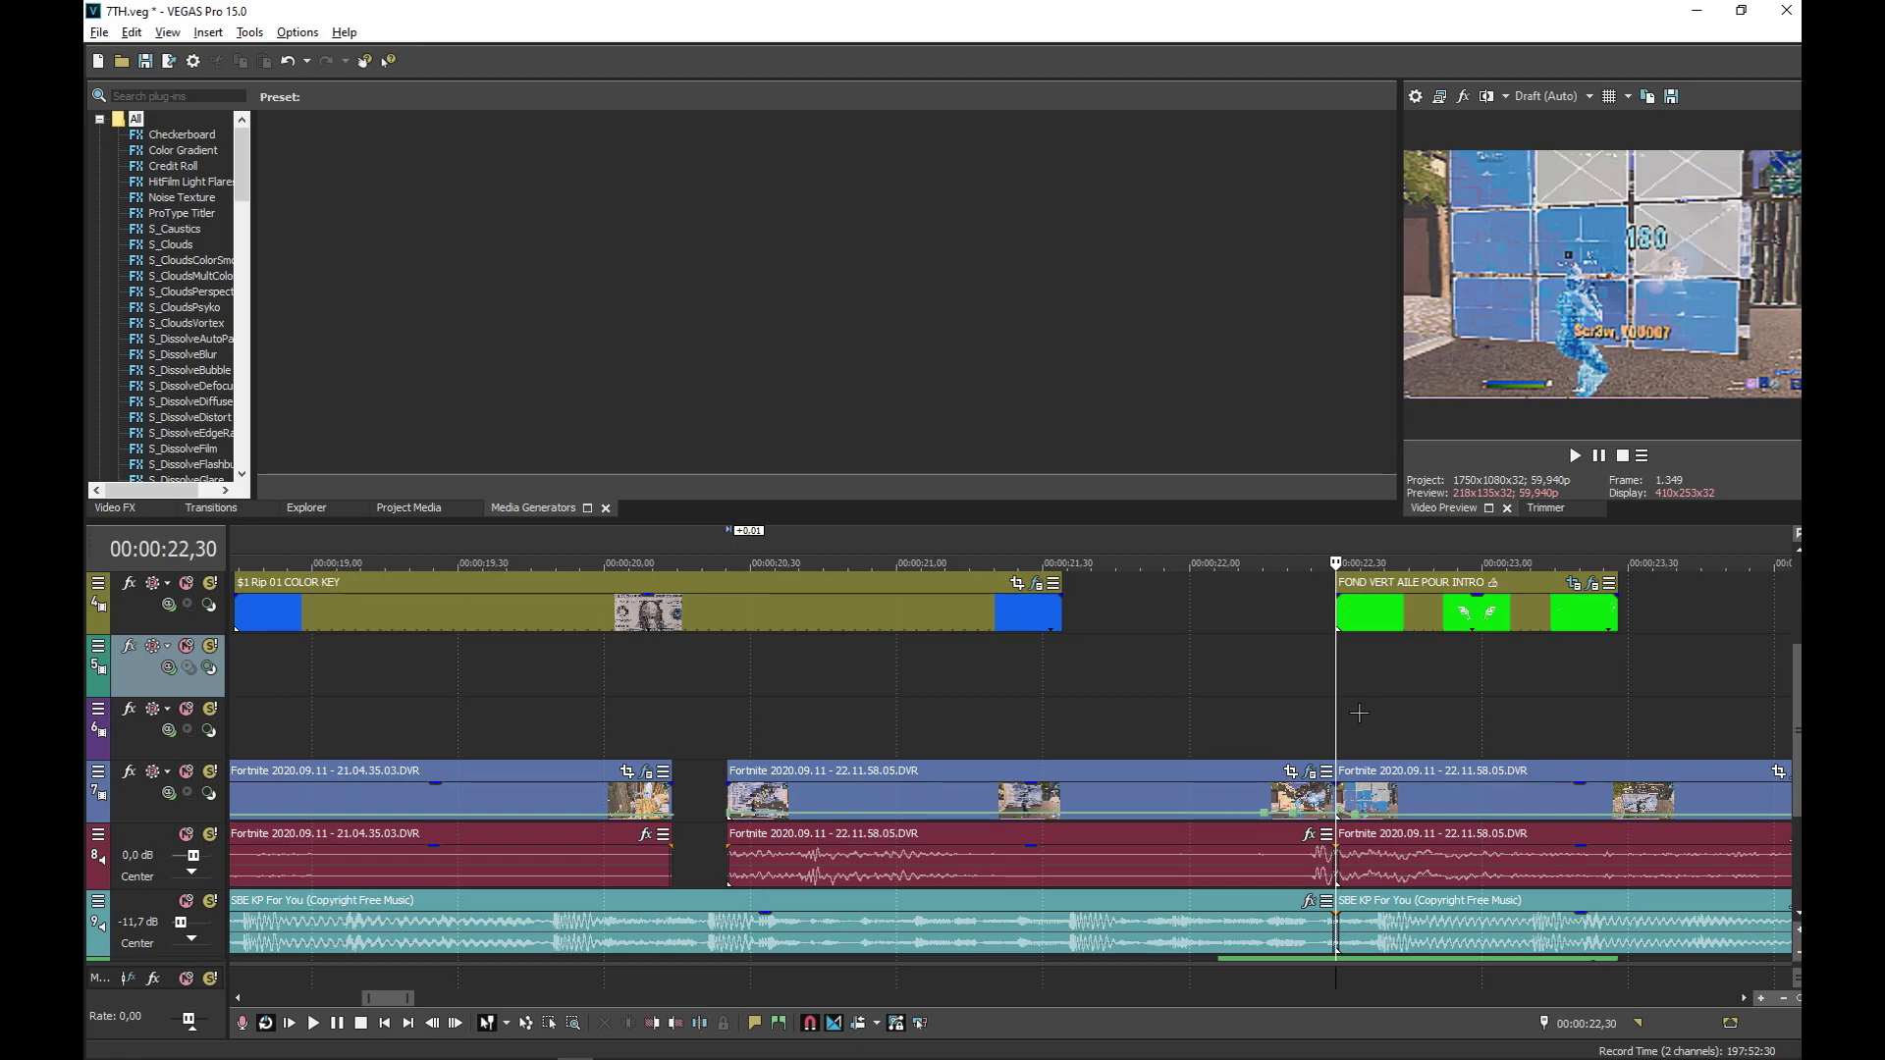
left_click(1595, 586)
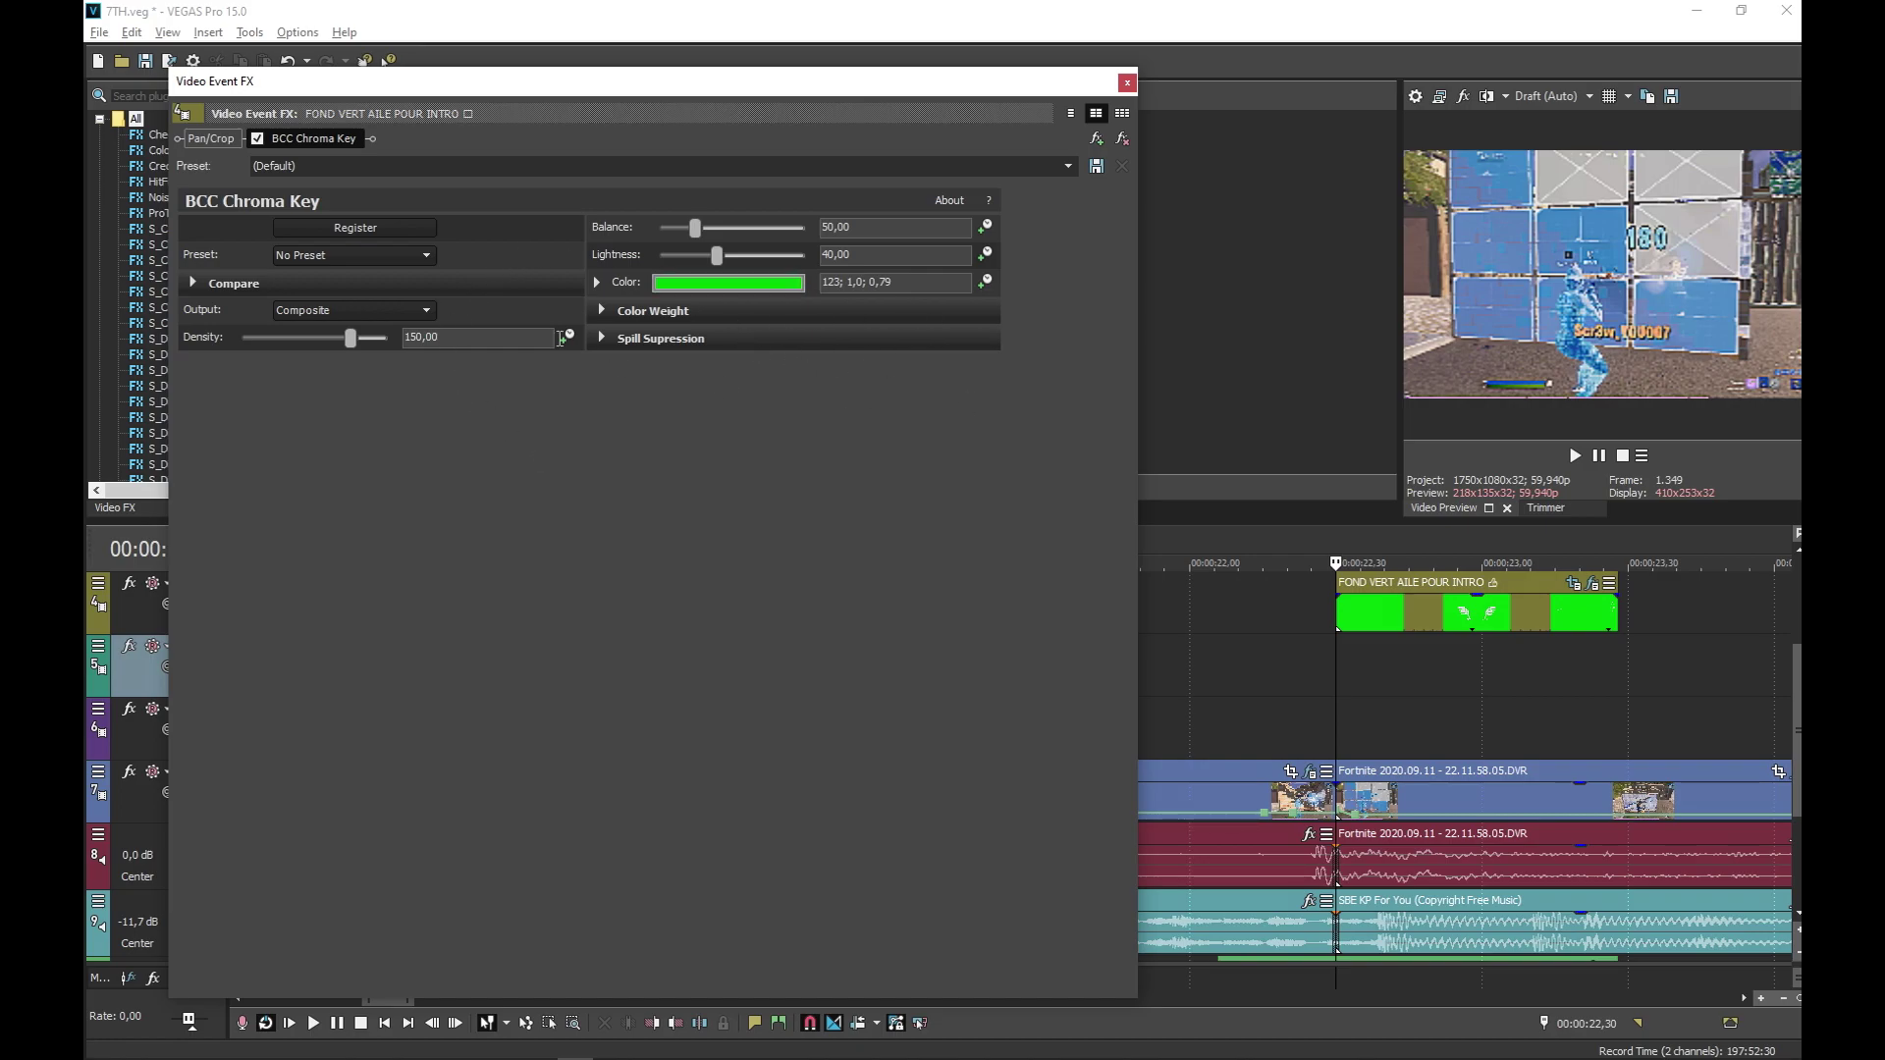
left_click(1127, 82)
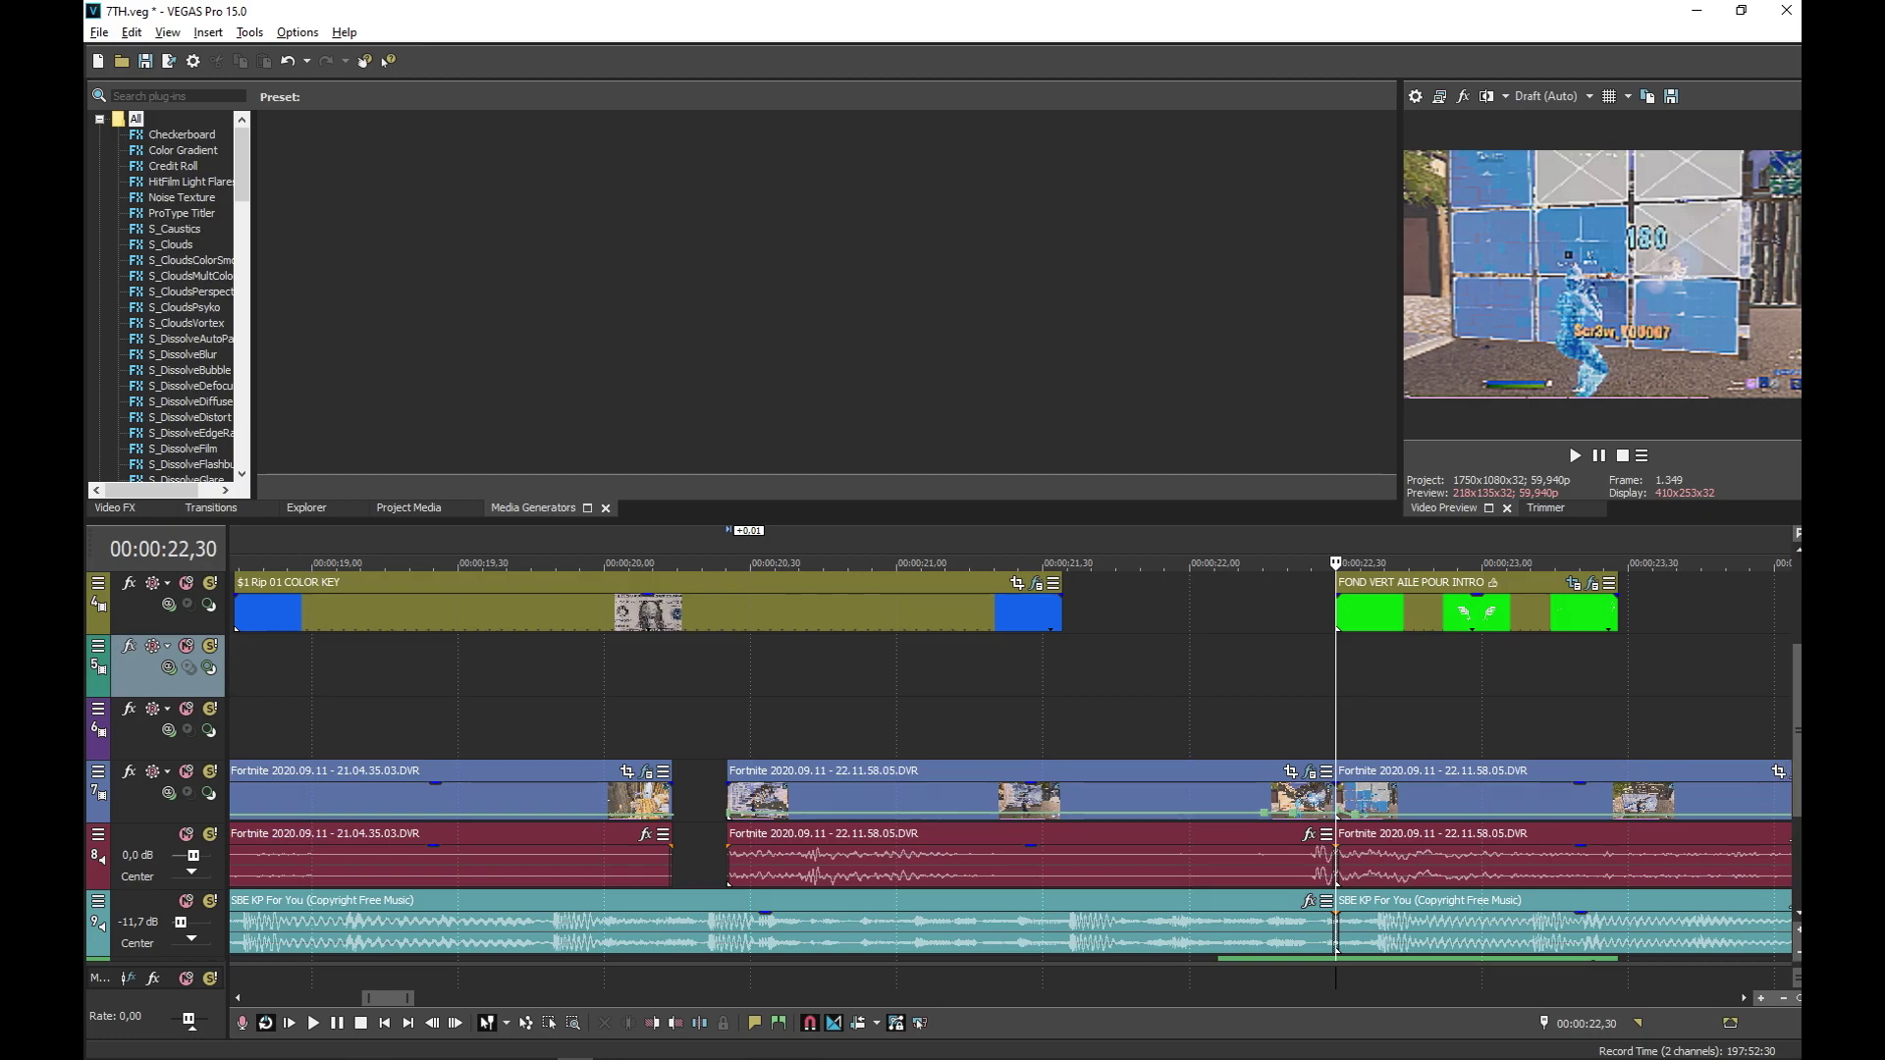
Review the S_Shake, S_Flicker and Sharpen effect settings on the last gameplay segment
scroll(1685, 768, "down", 2)
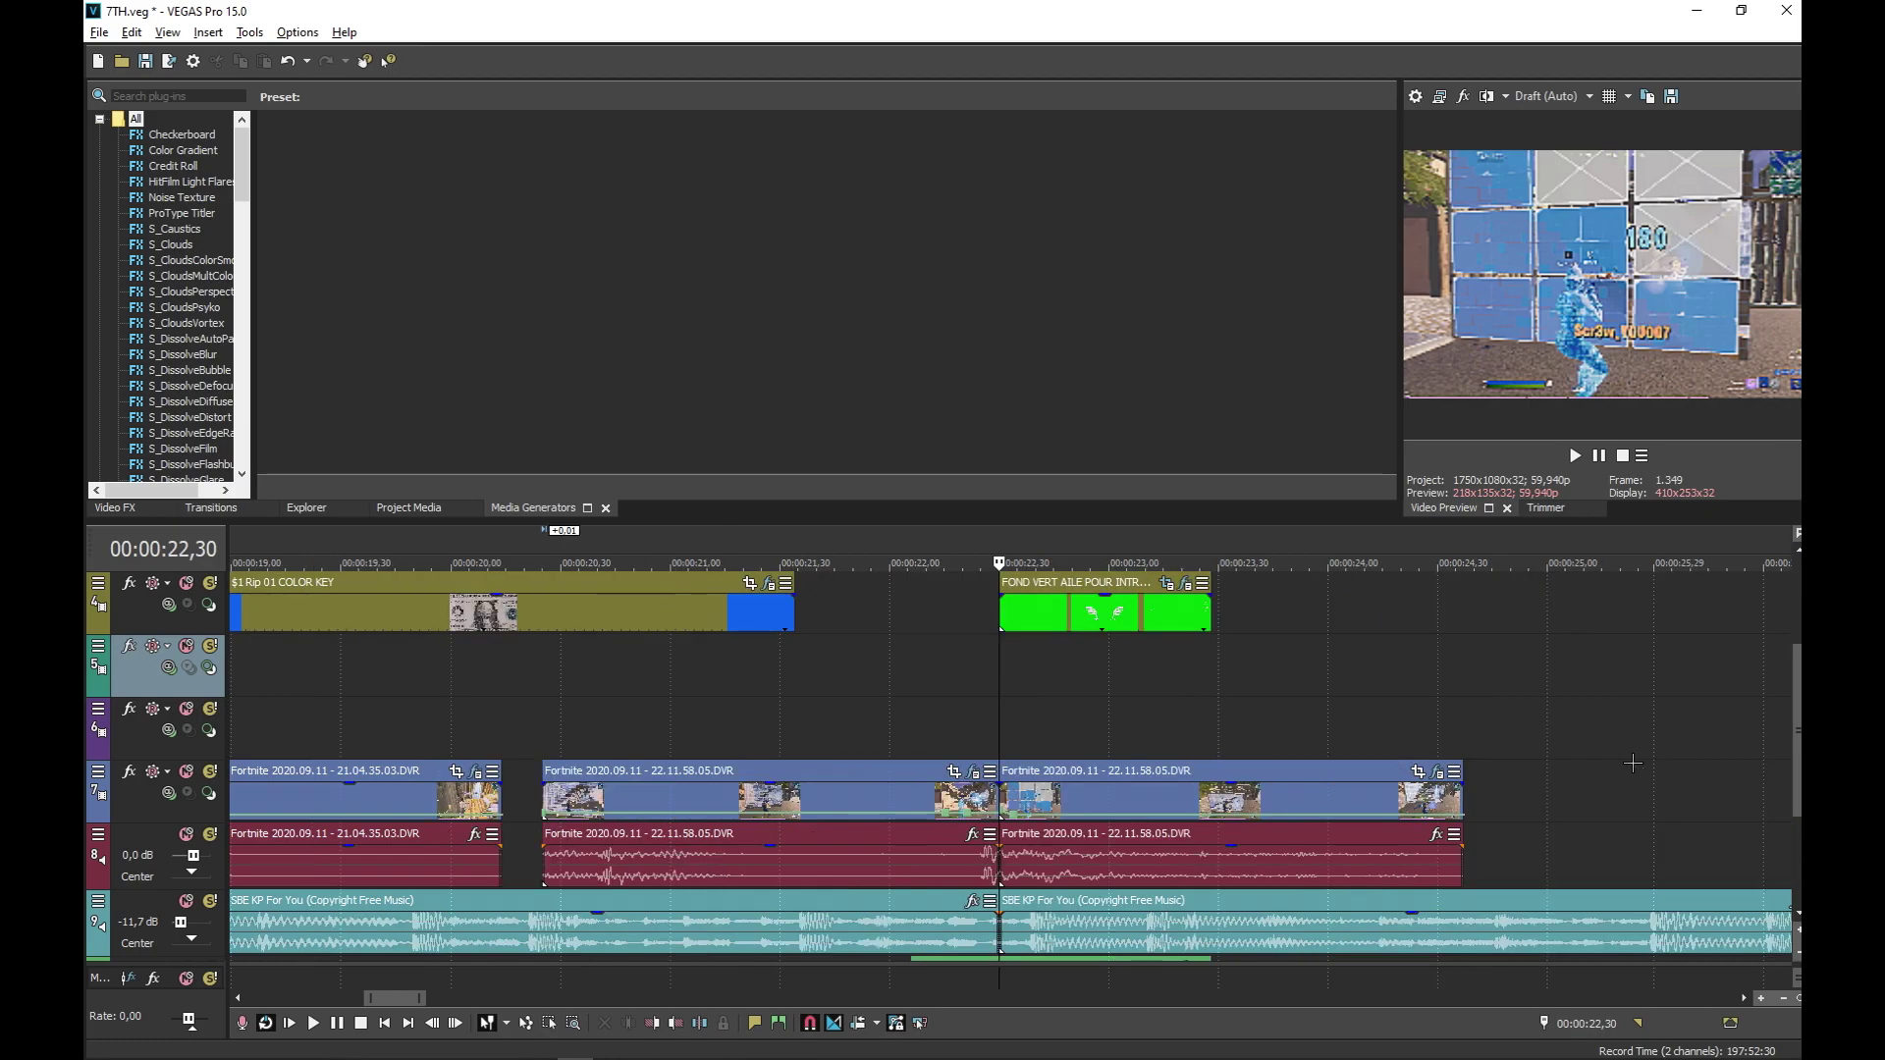
left_click(1438, 774)
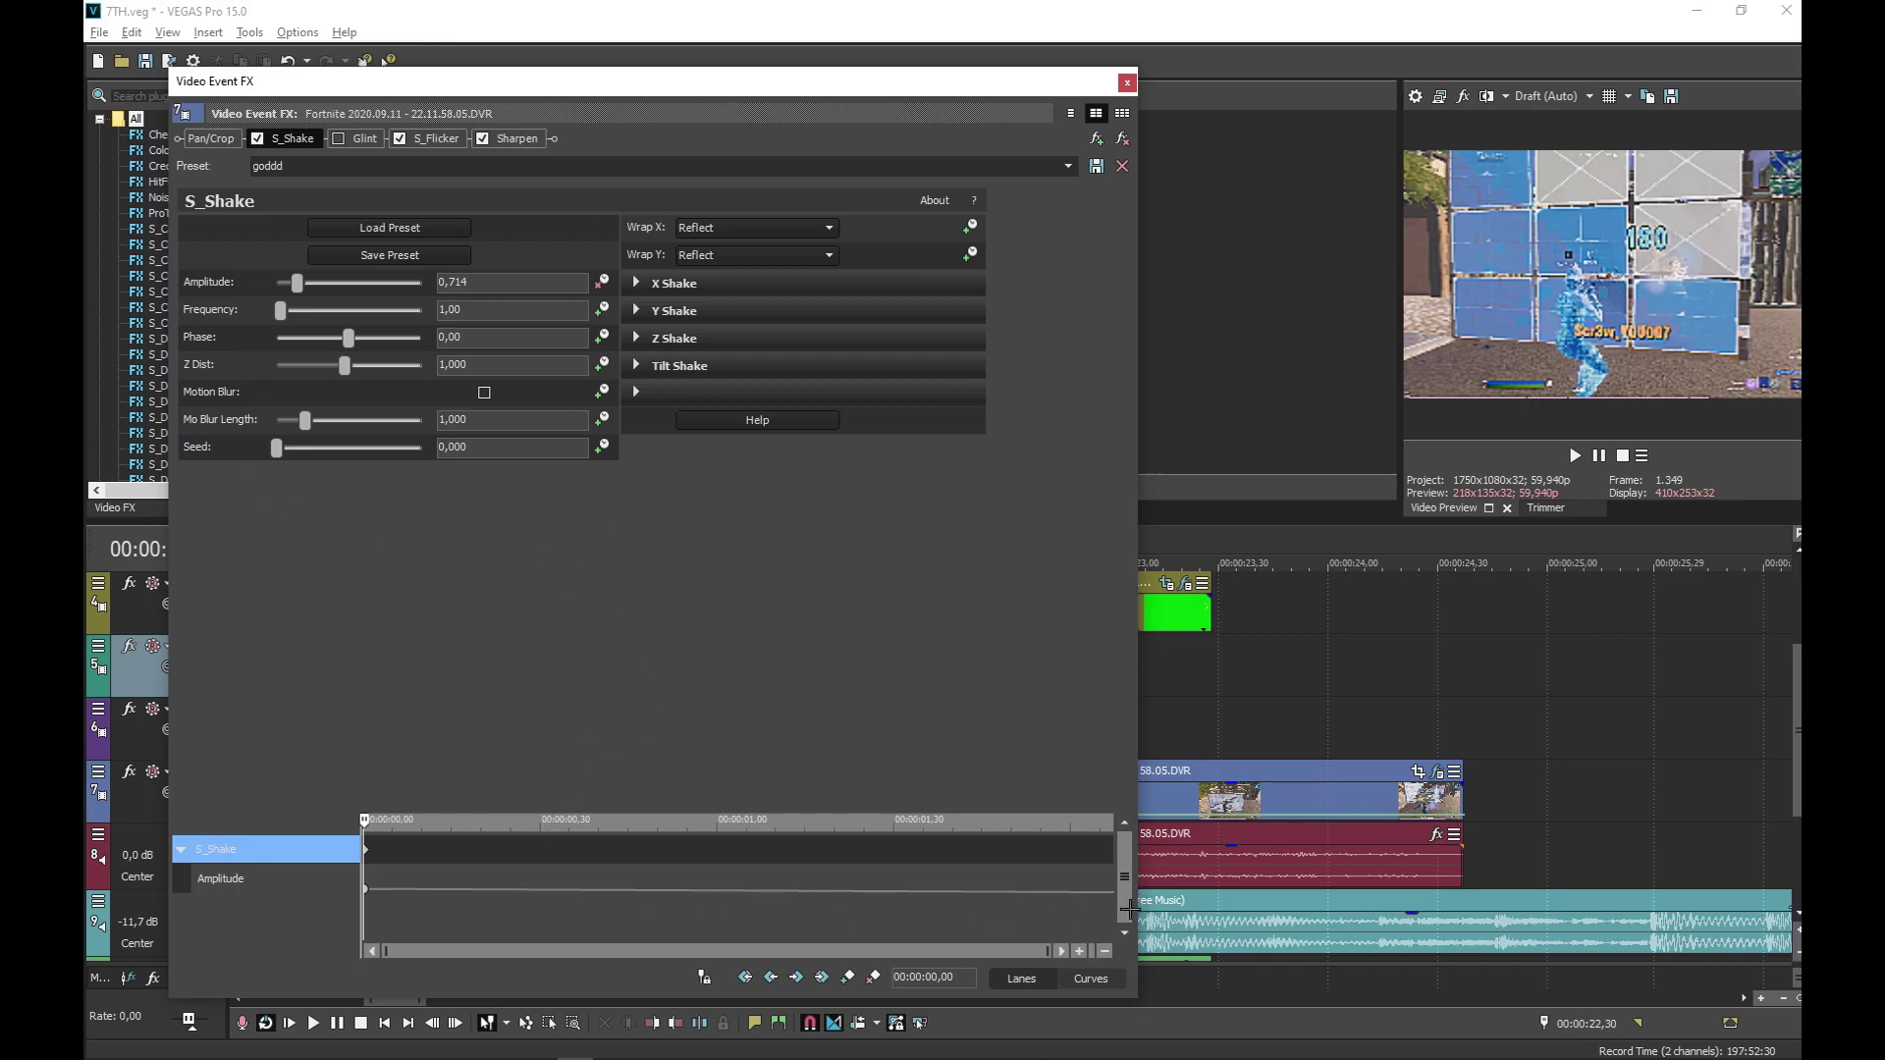
left_click(428, 138)
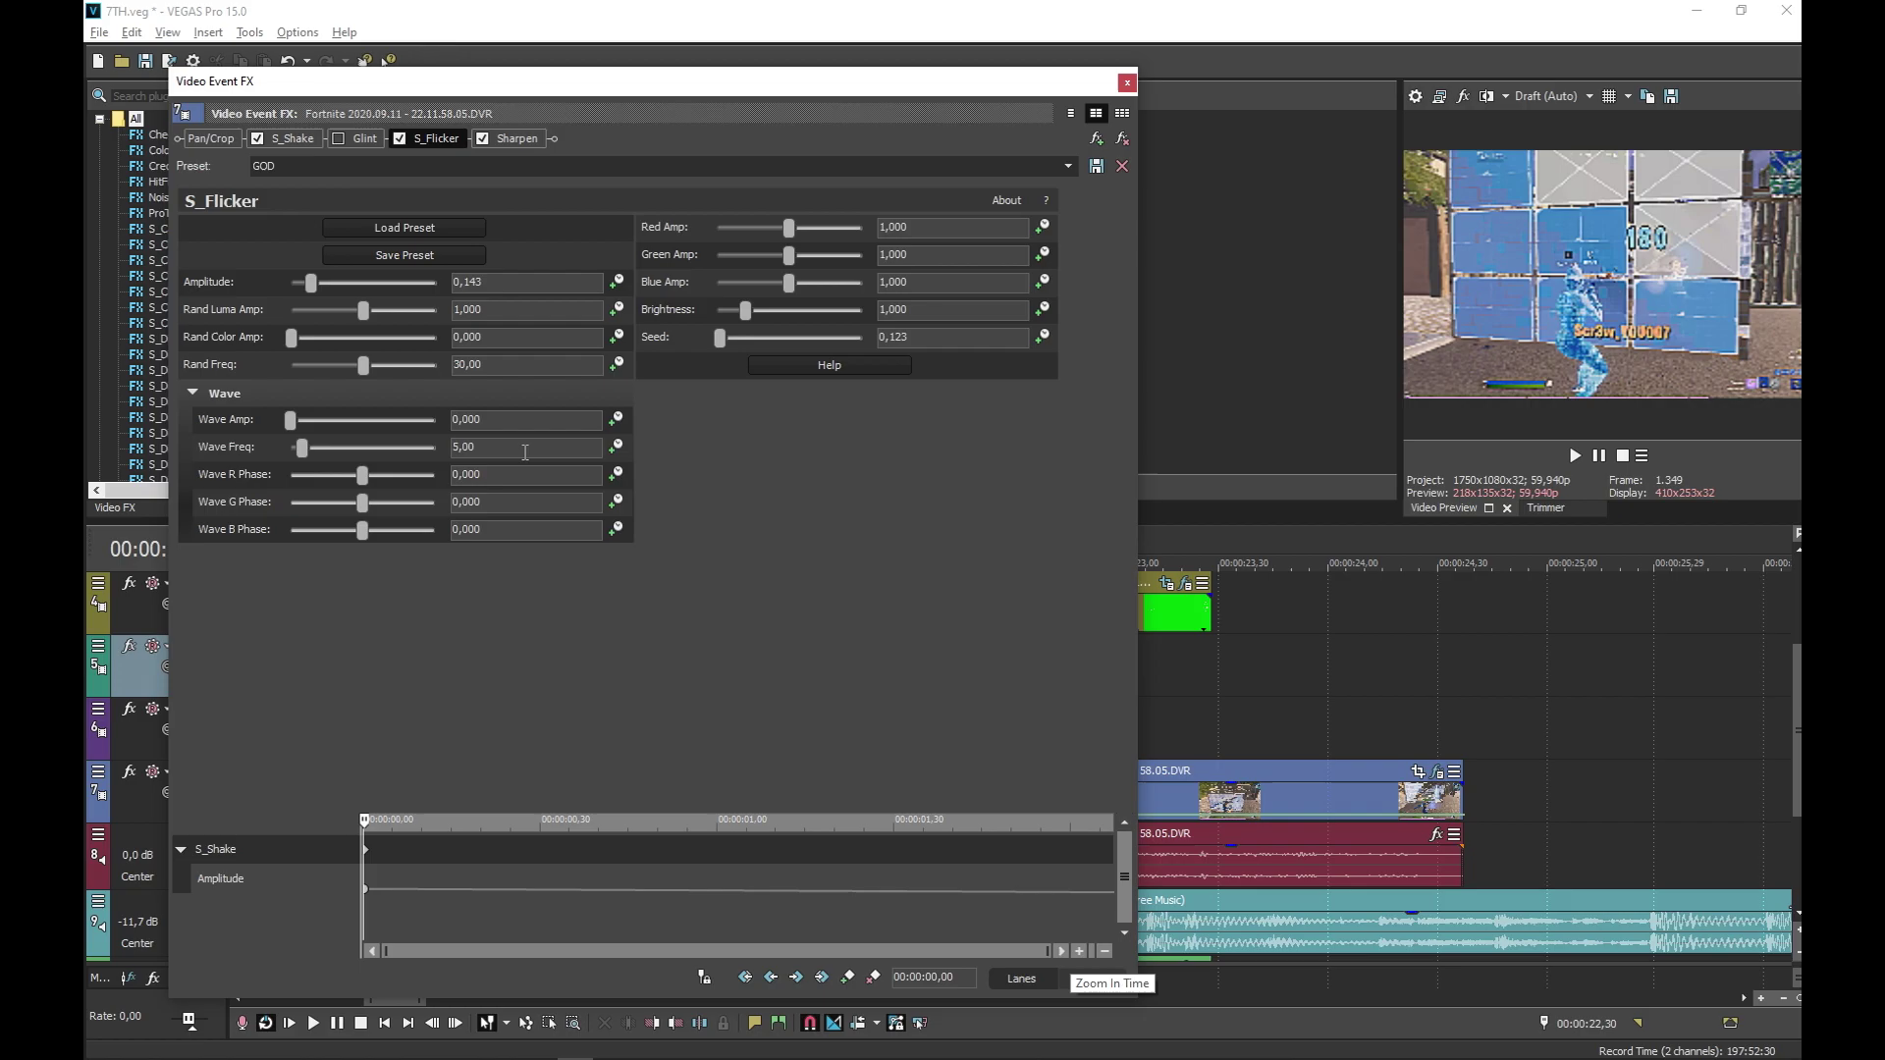
left_click(510, 138)
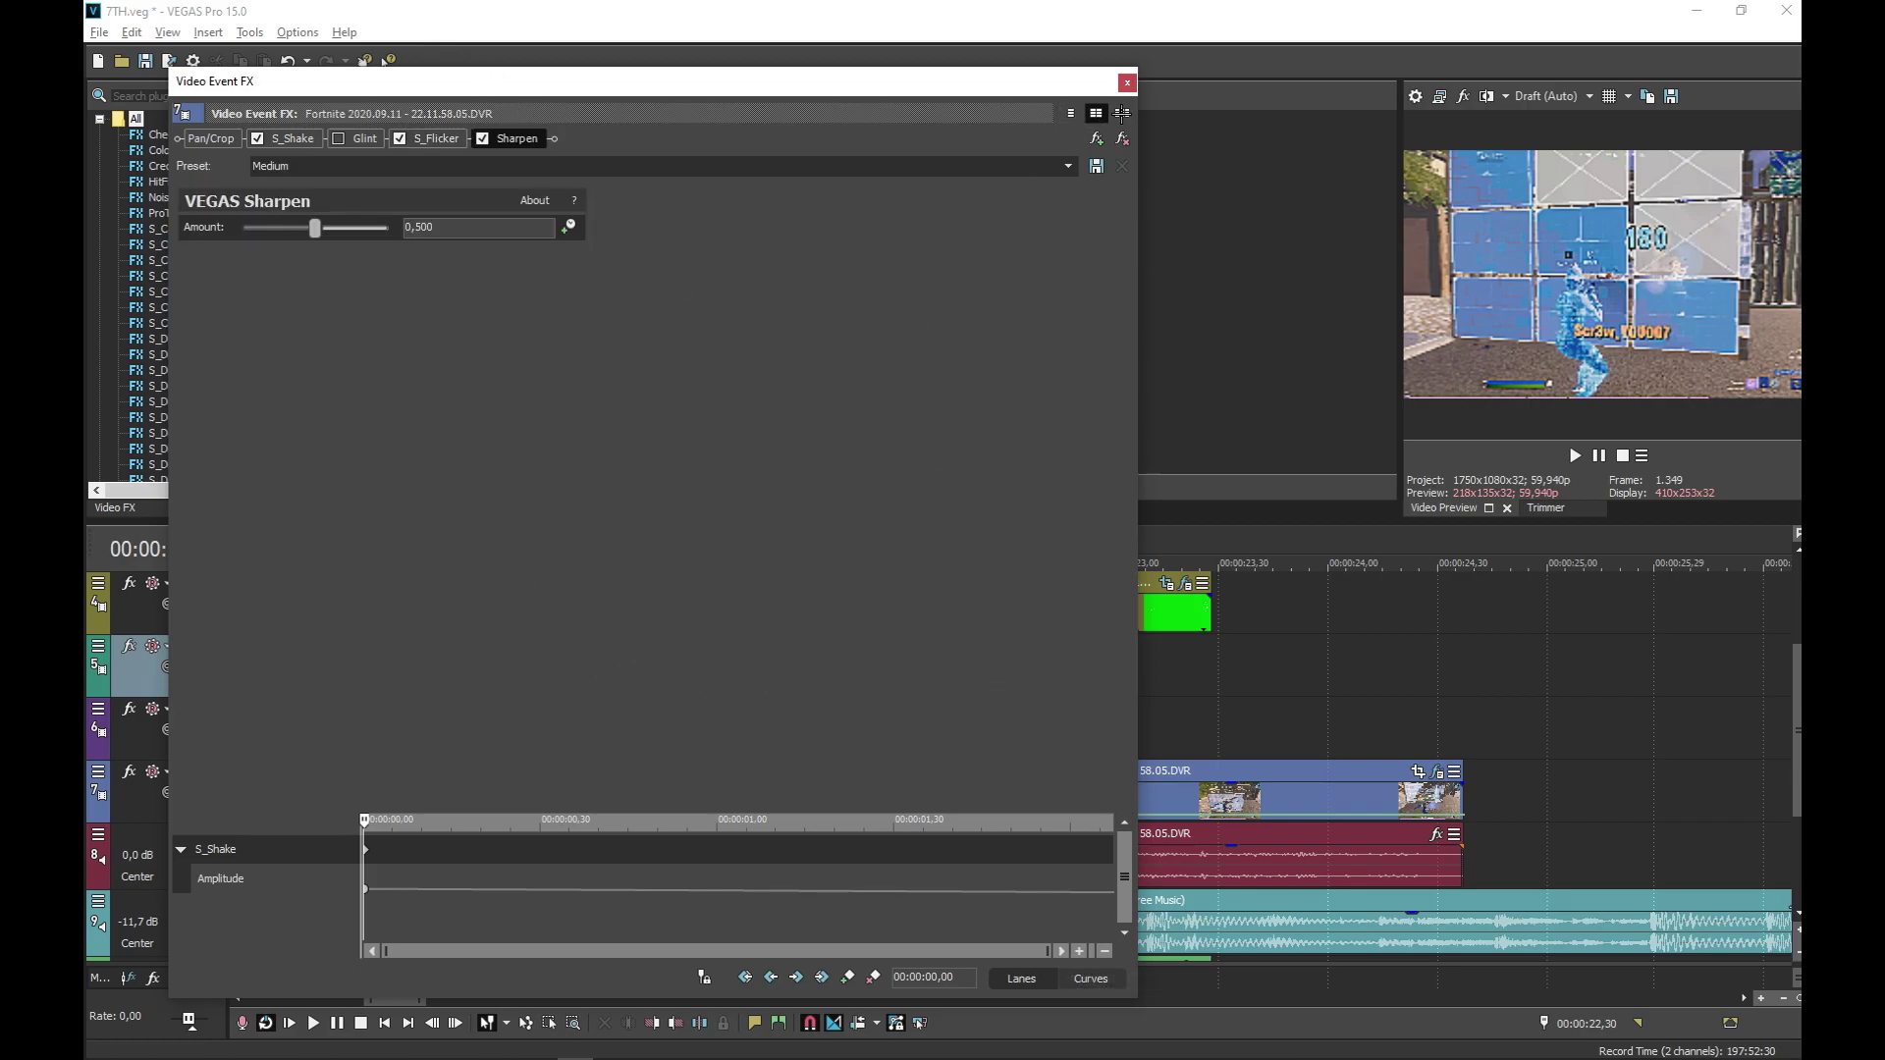
left_click(1127, 83)
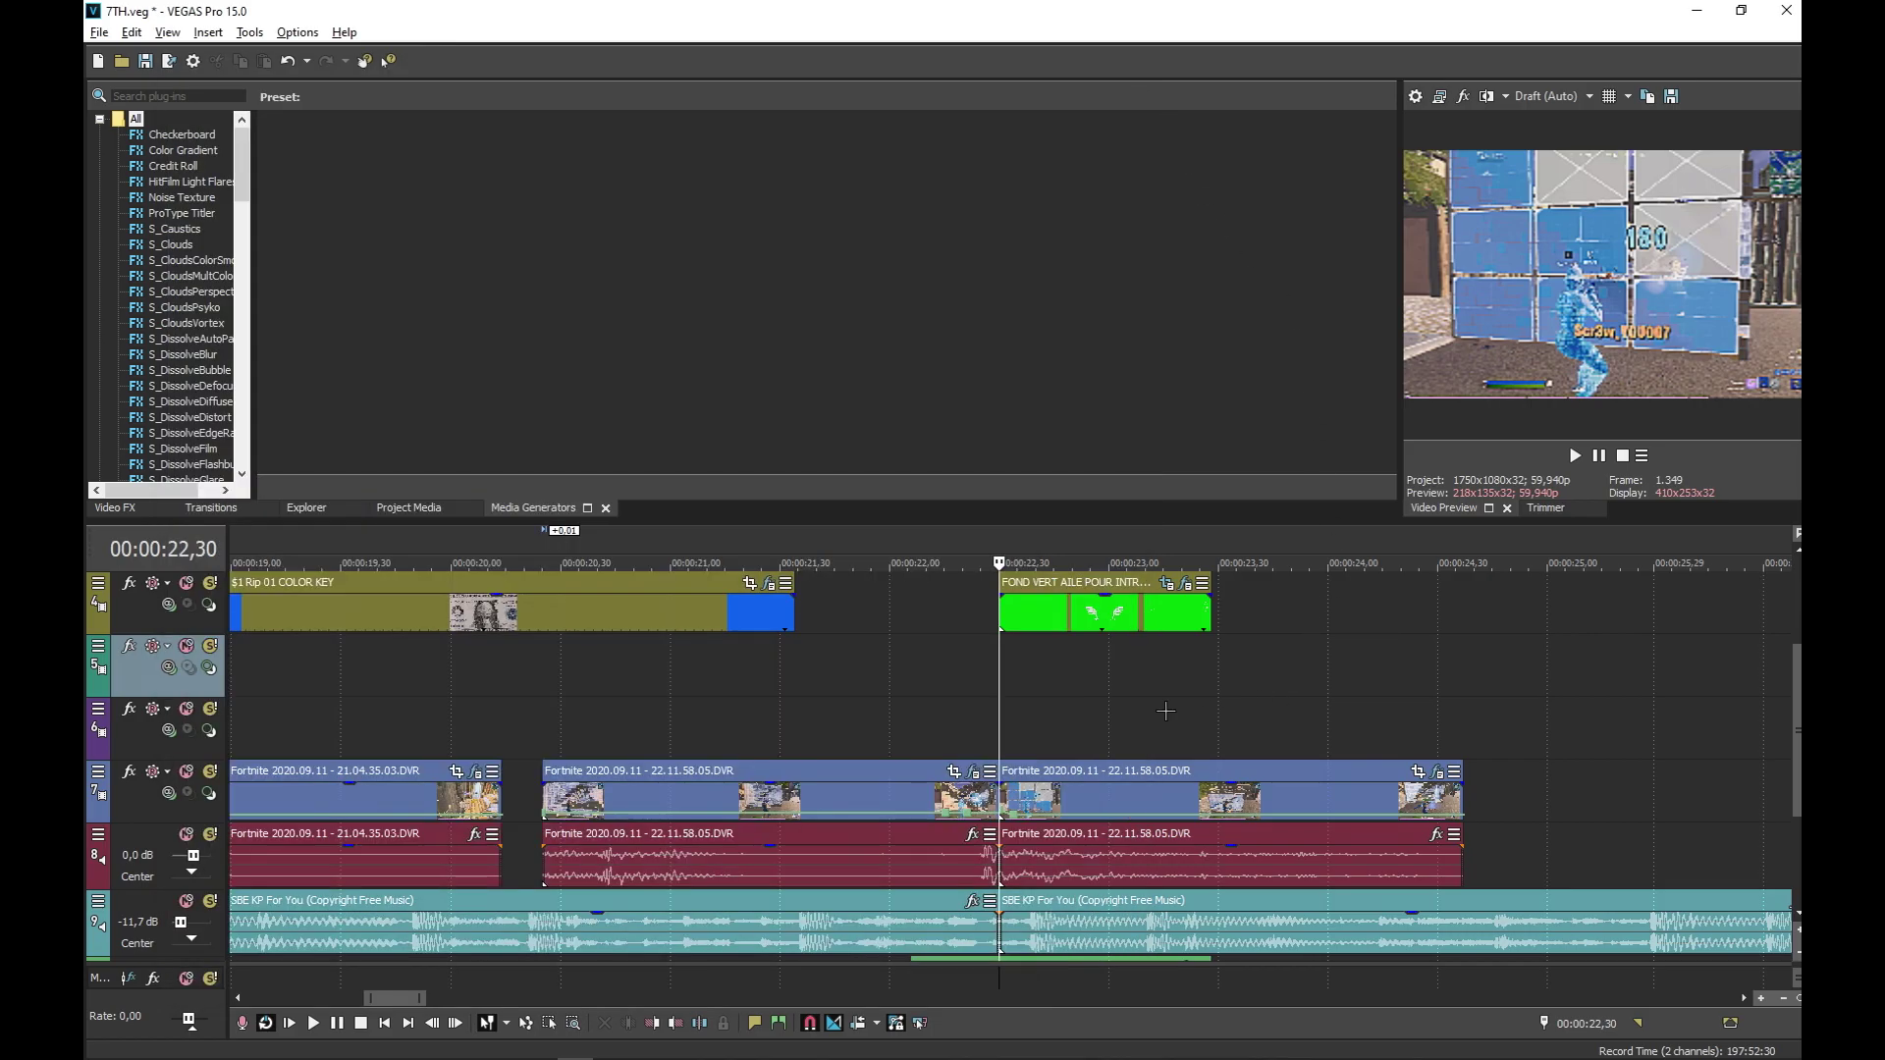
Play back the timeline from just before the Swoosh sound clip to check the sound against the wings overlay
scroll(1011, 765, "down", 1)
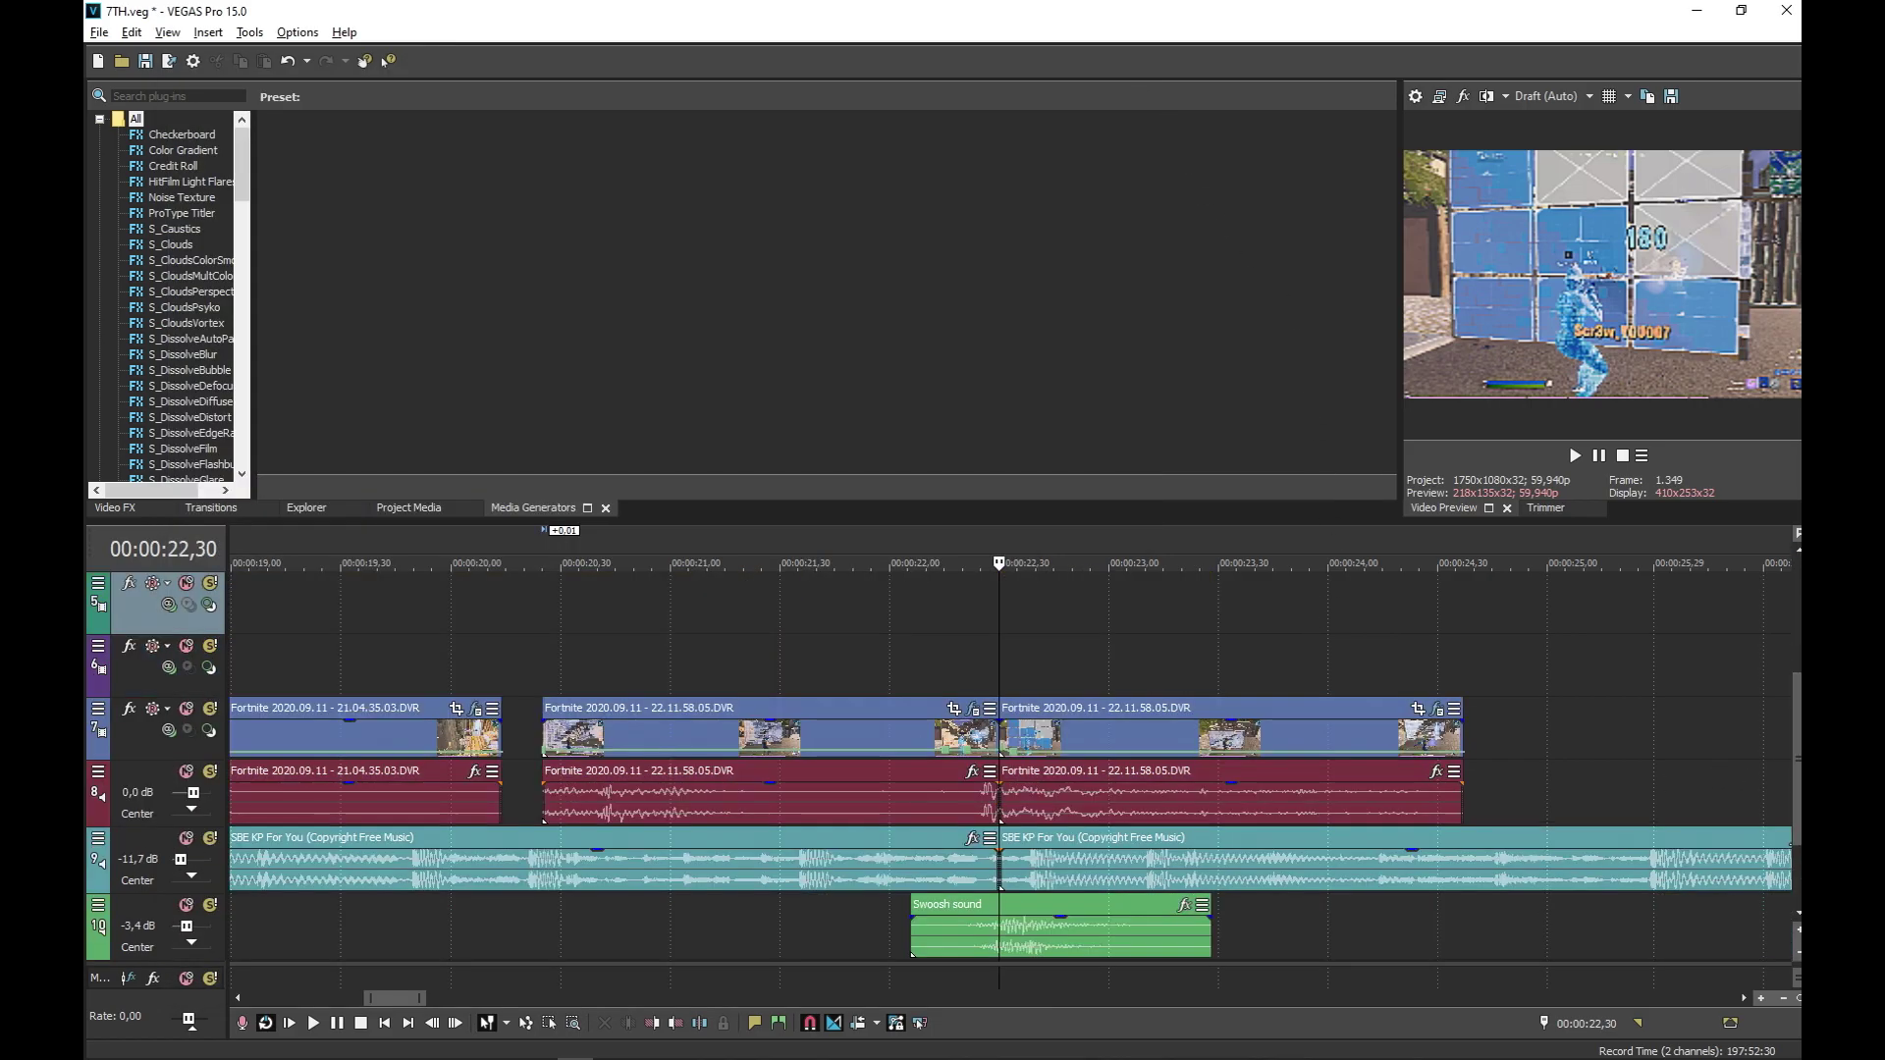
left_click(900, 949)
key("space")
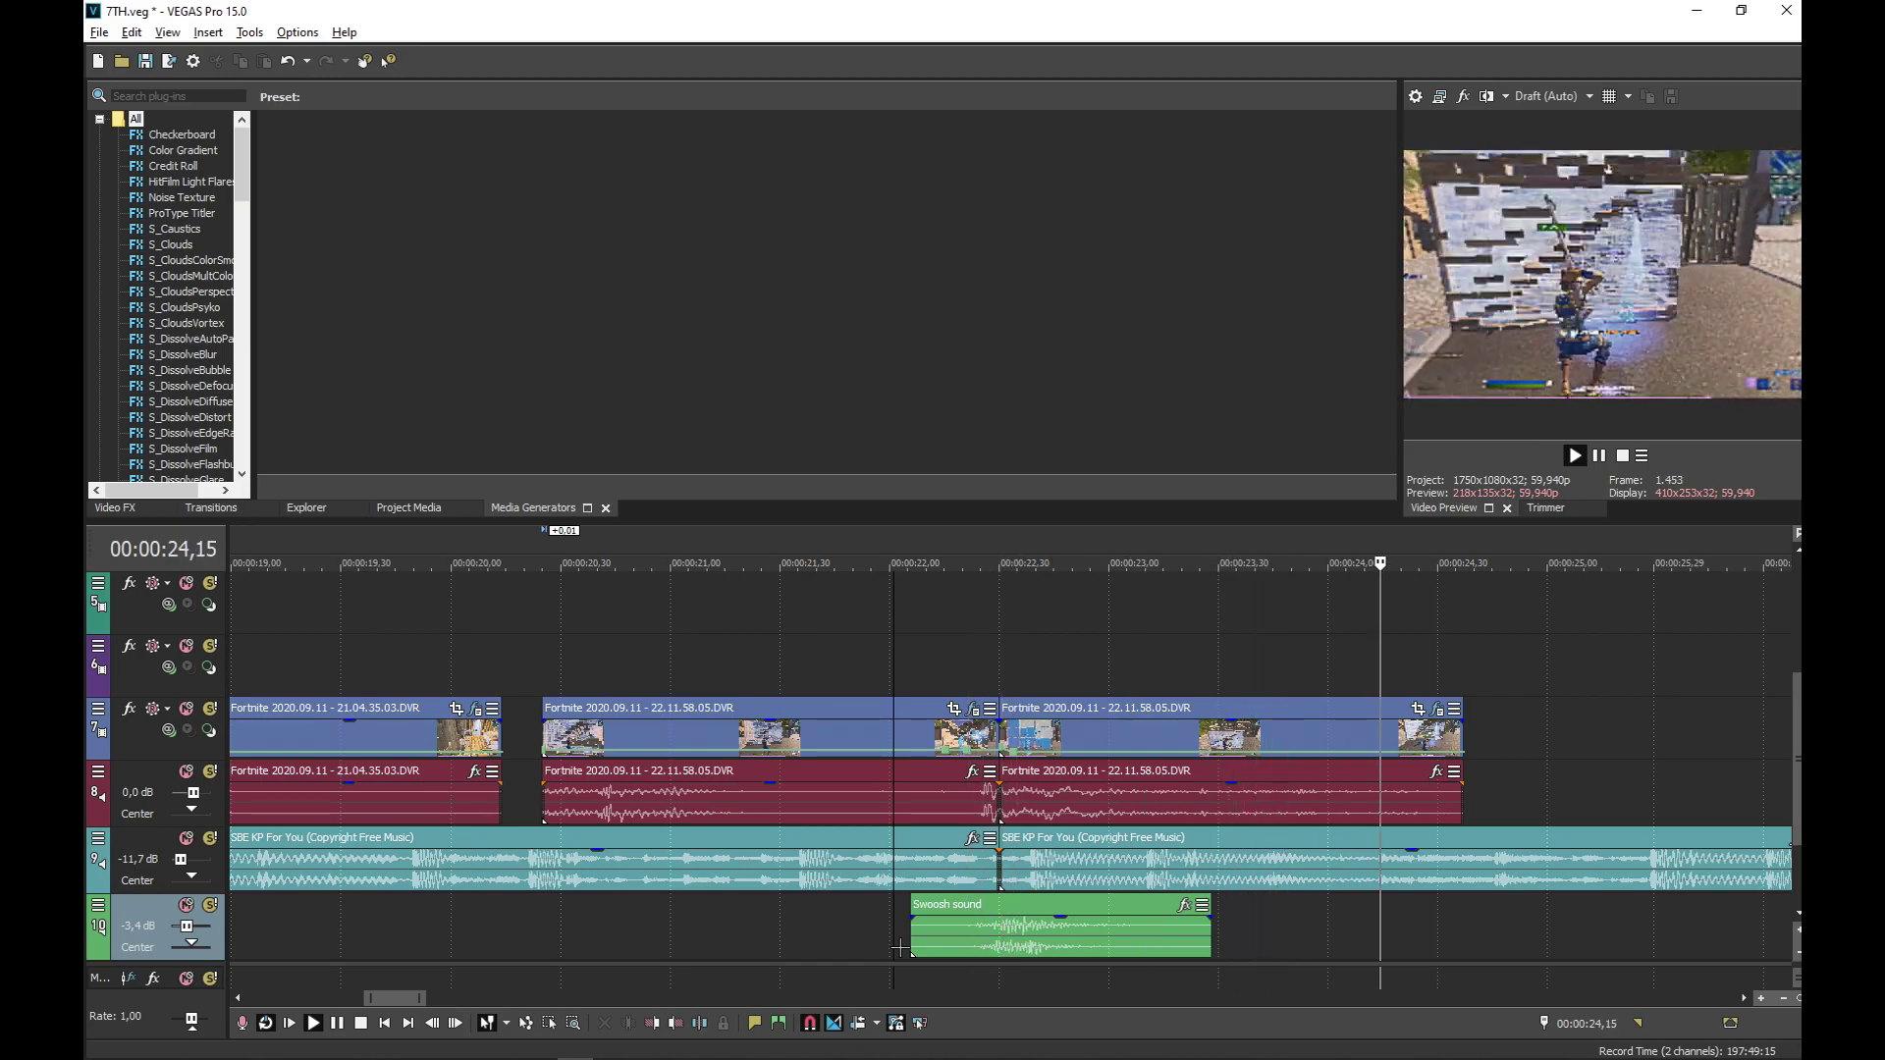
key("Return")
scroll(922, 916, "up", 3)
scroll(925, 917, "down", 2)
scroll(925, 916, "down", 4)
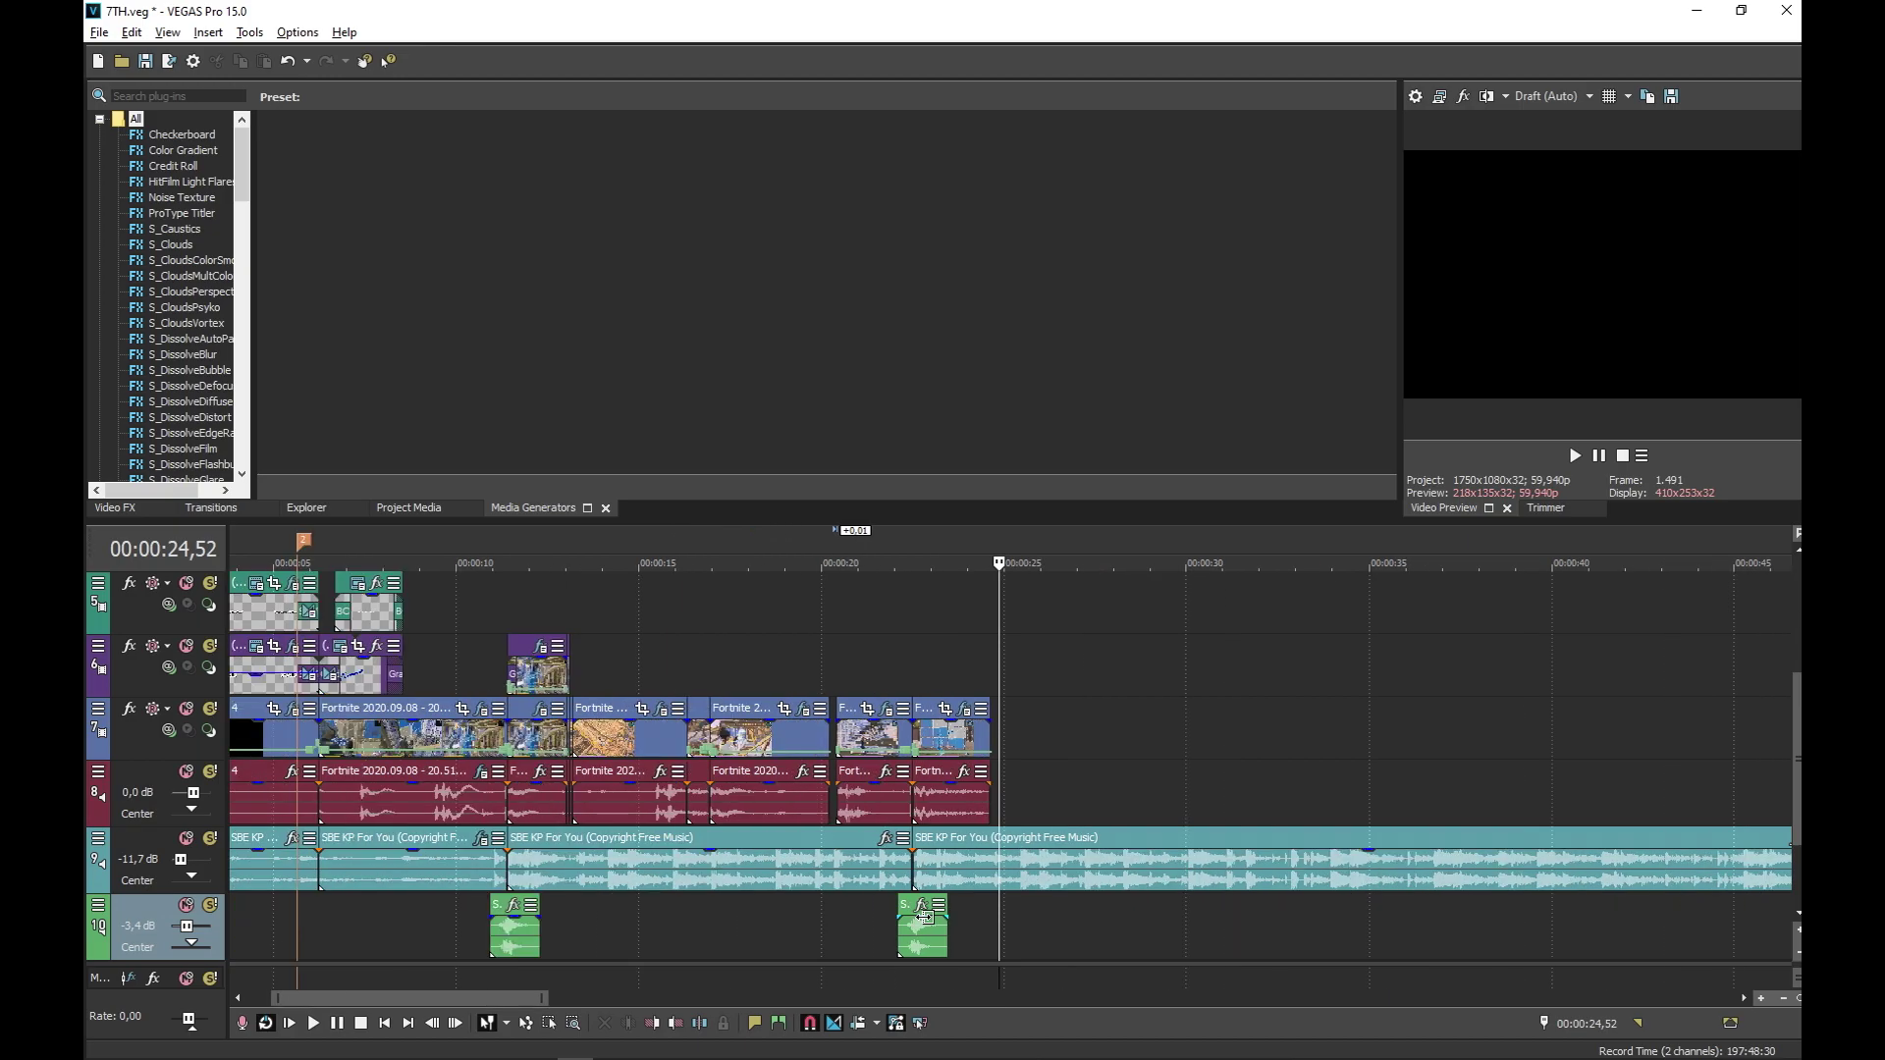
scroll(924, 917, "down", 2)
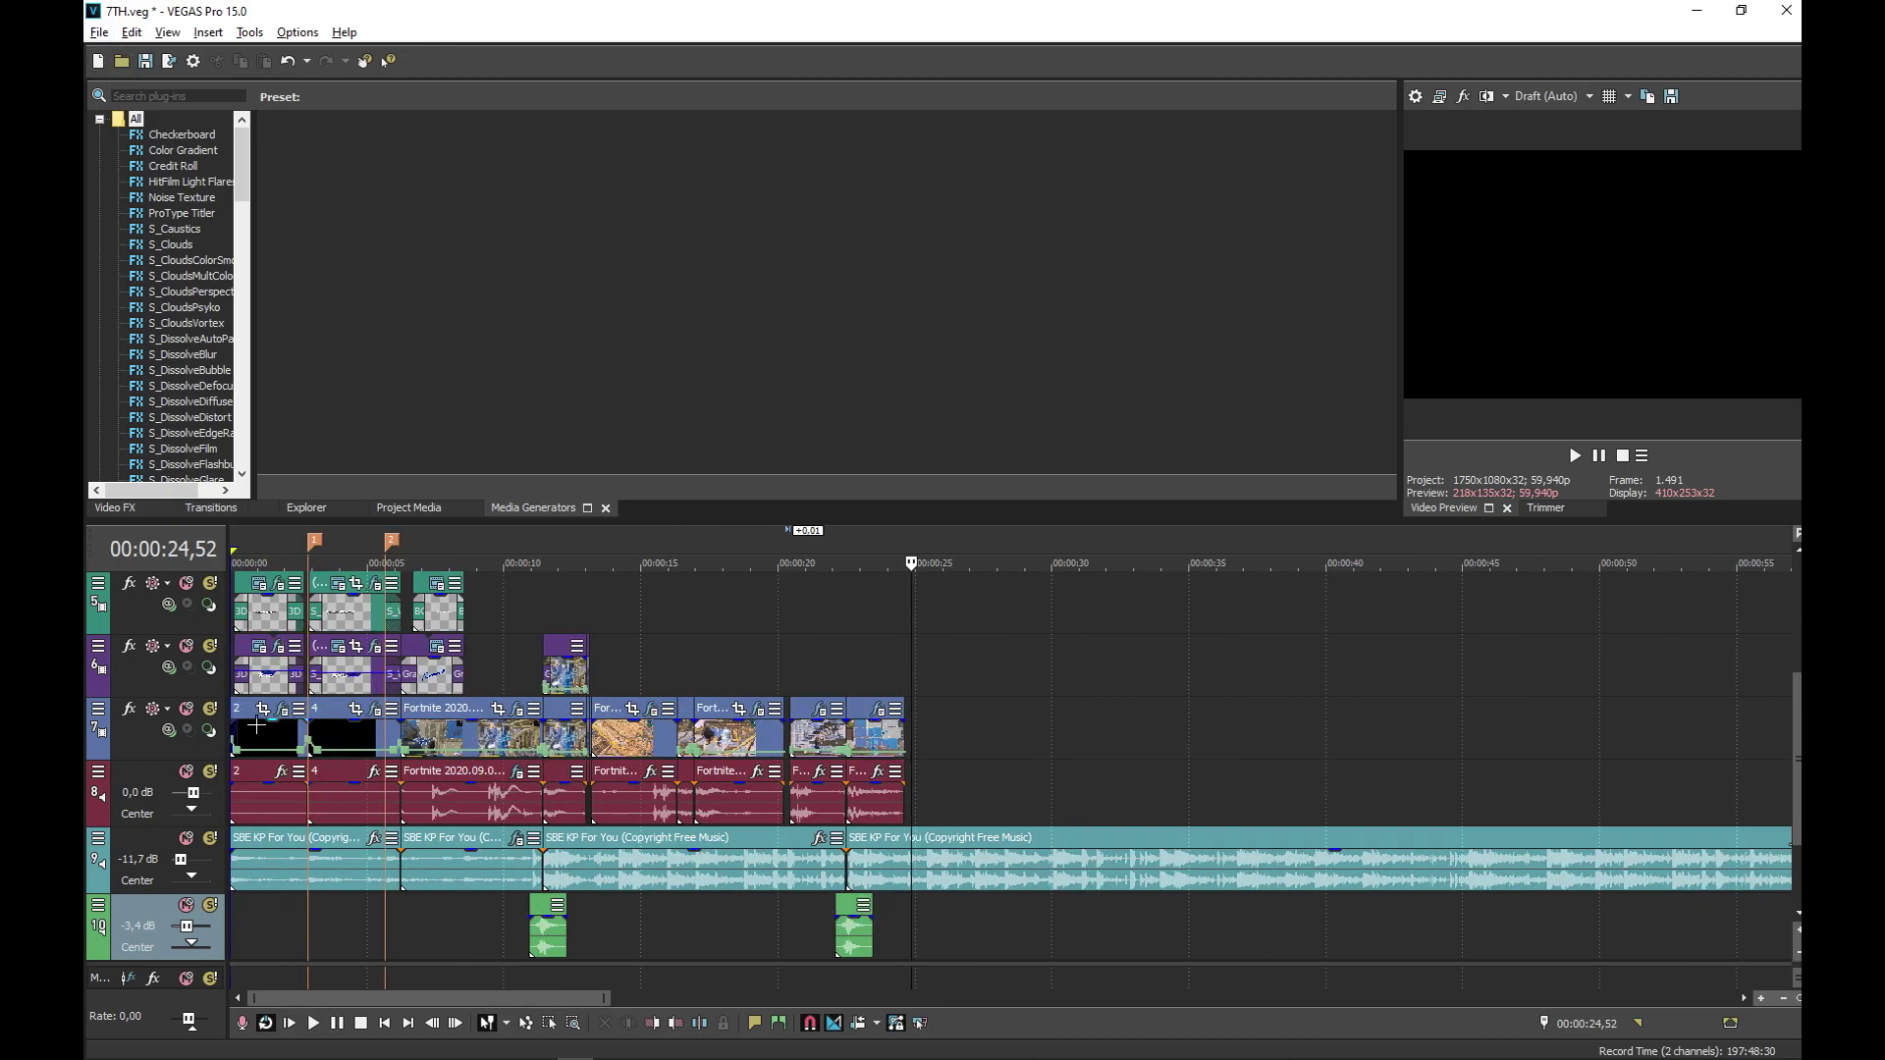
key("alt+z")
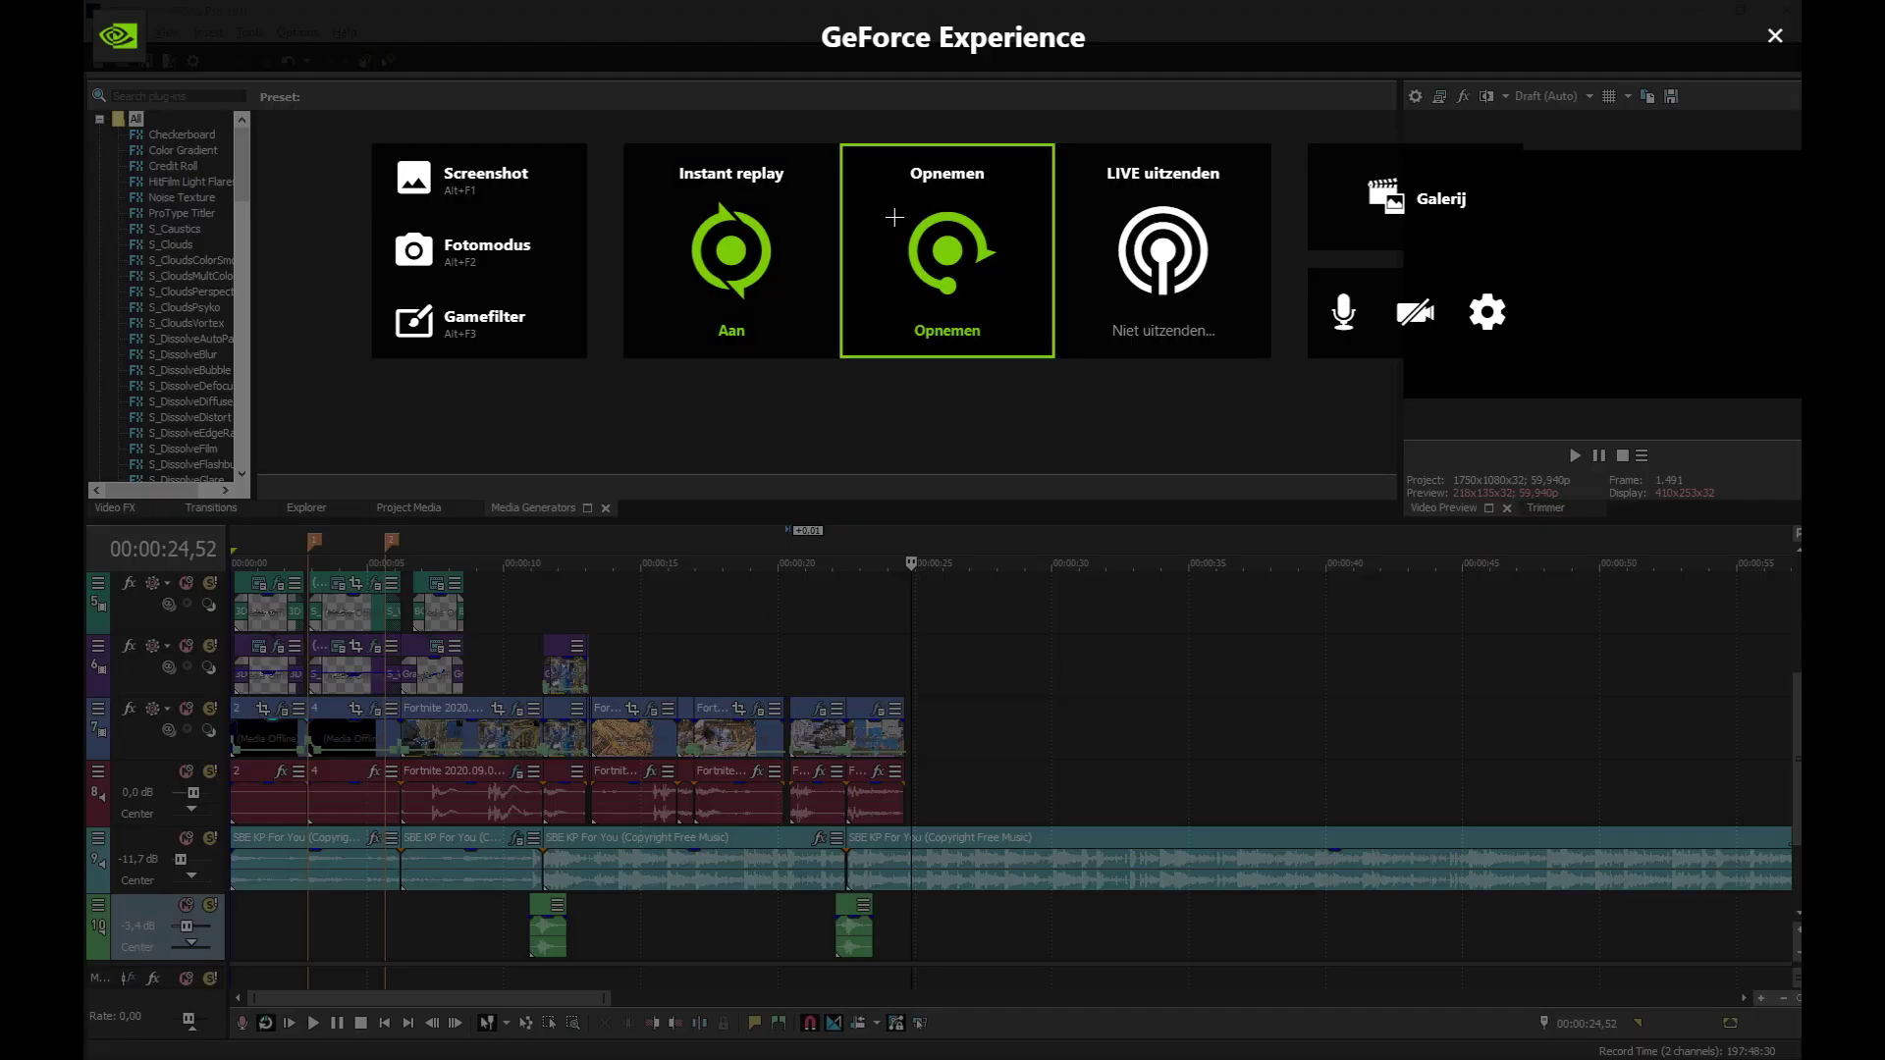
left_click(897, 212)
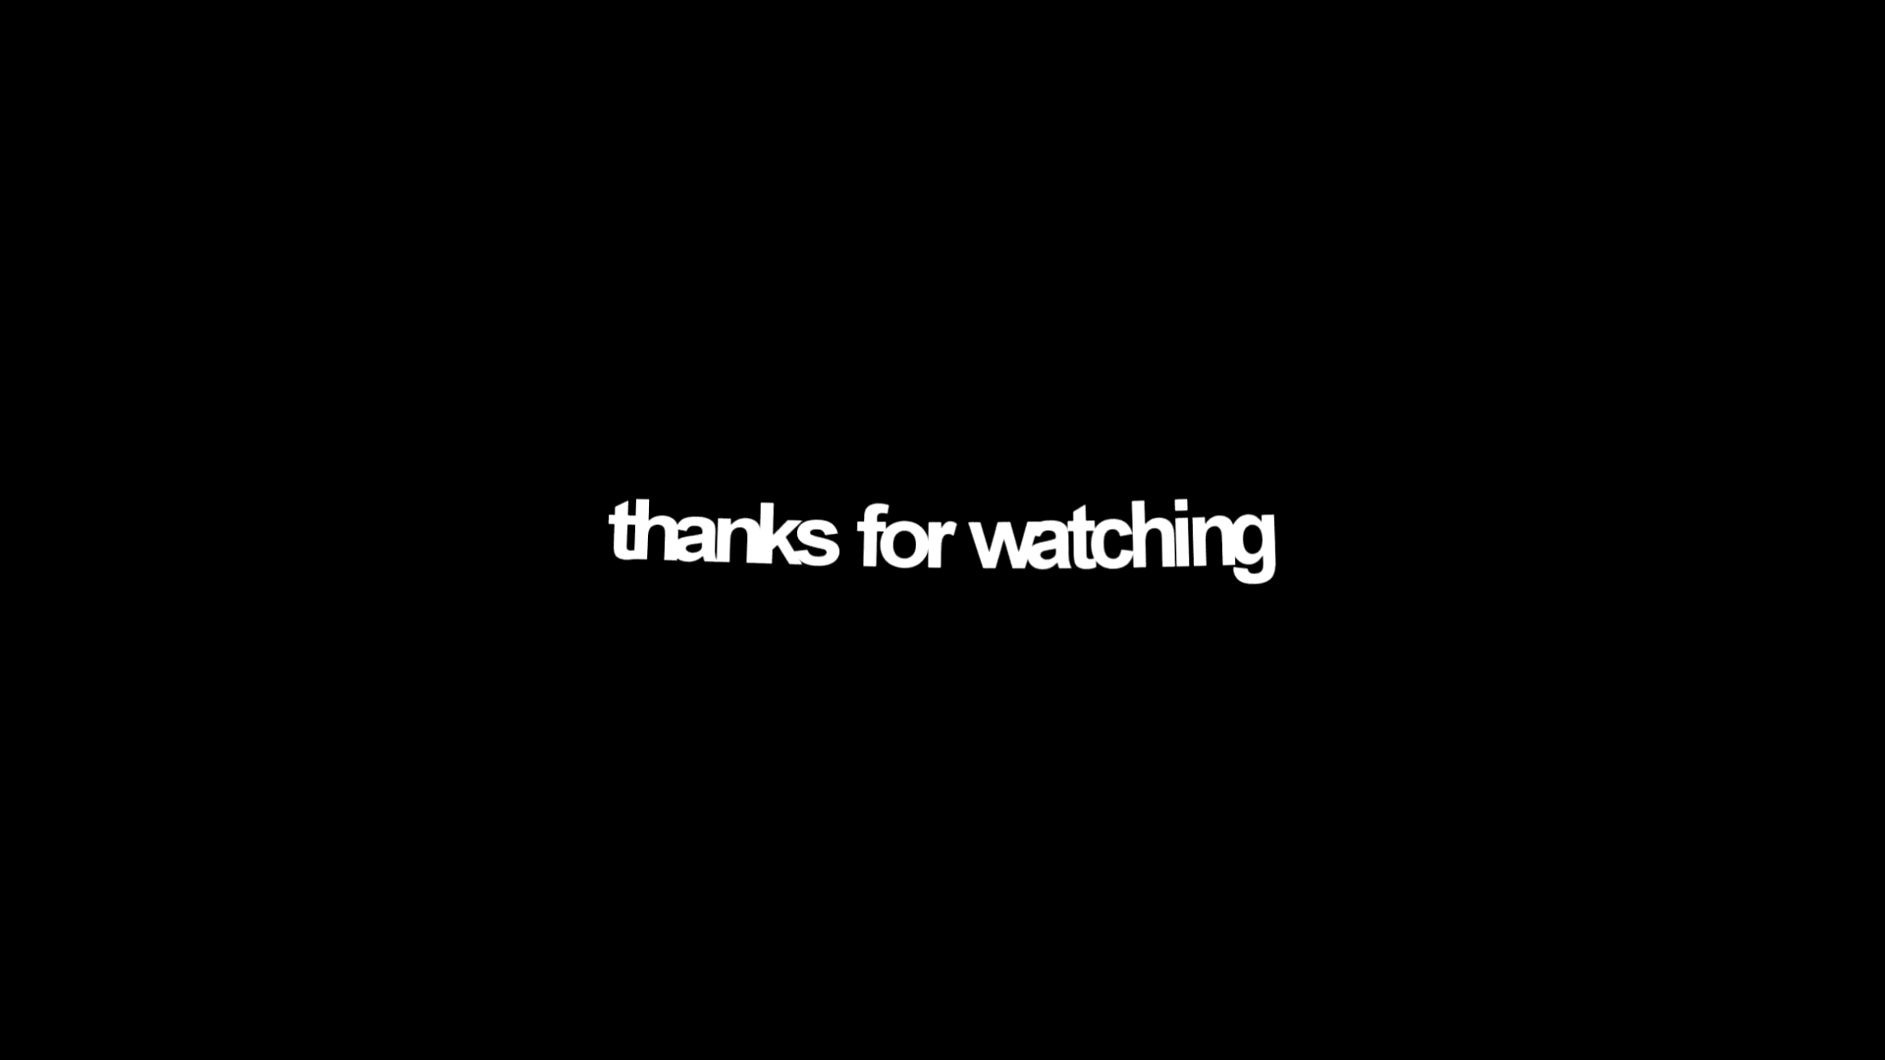